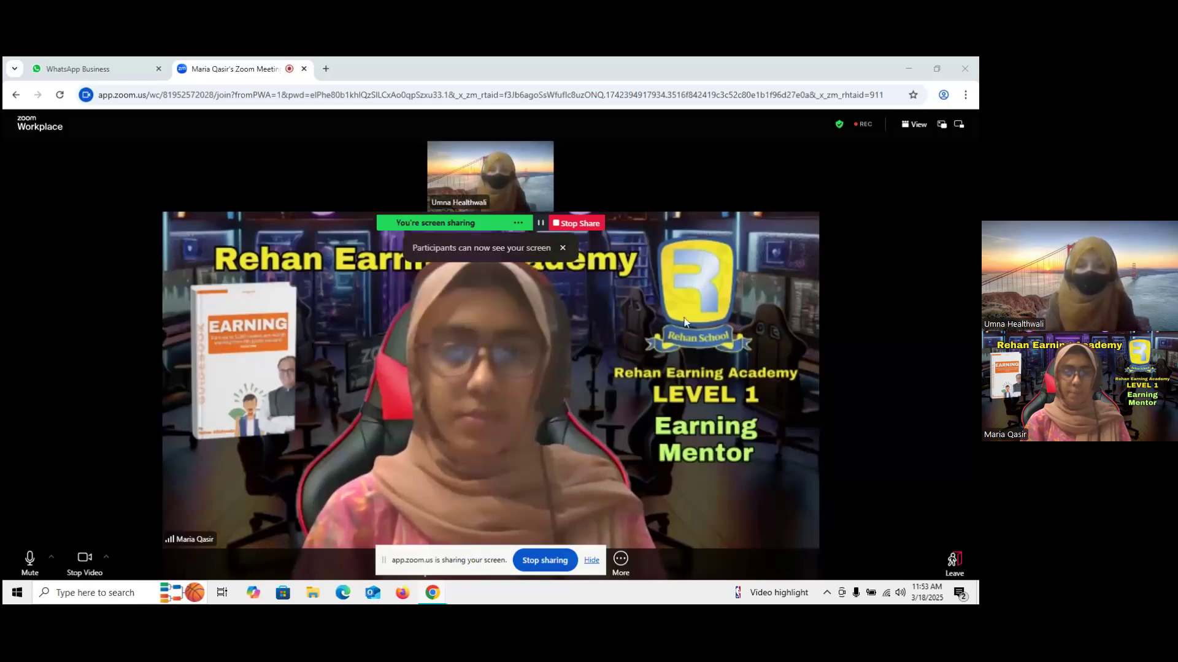
Find Canva with a web search in a new browser tab and open the recent dark blue and cyan Artificial Intelligence design.
{"action": "left_click", "coordinate": [563, 247]}
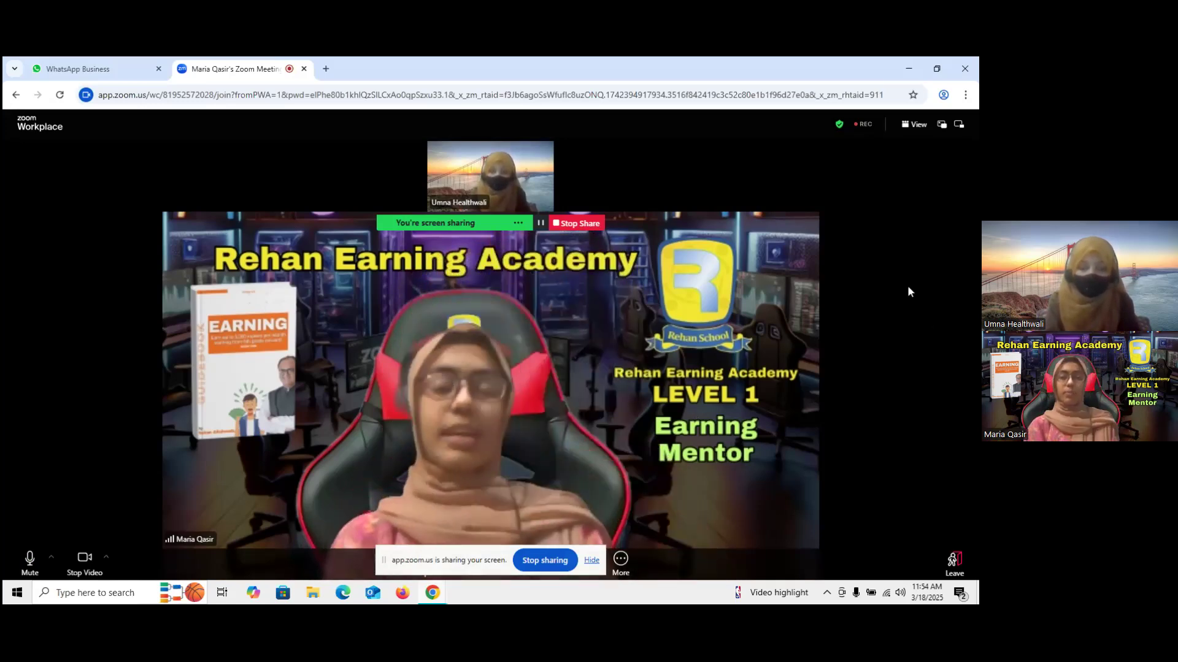
{"action": "left_click", "coordinate": [326, 69]}
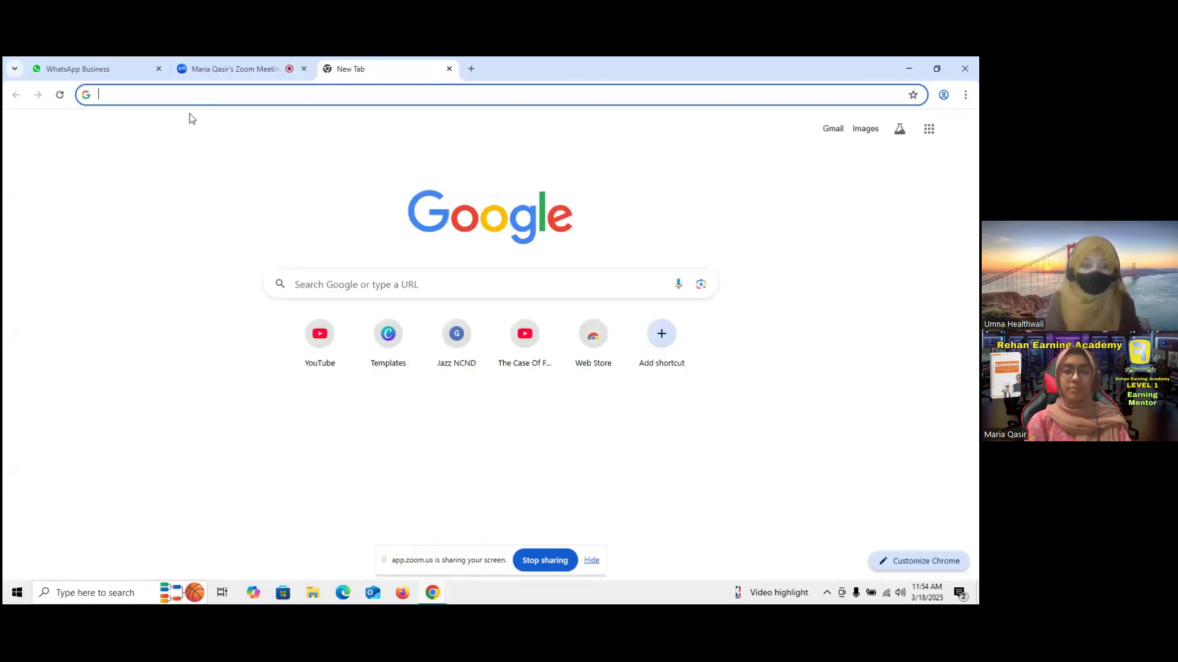
{"action": "type", "text": "ca"}
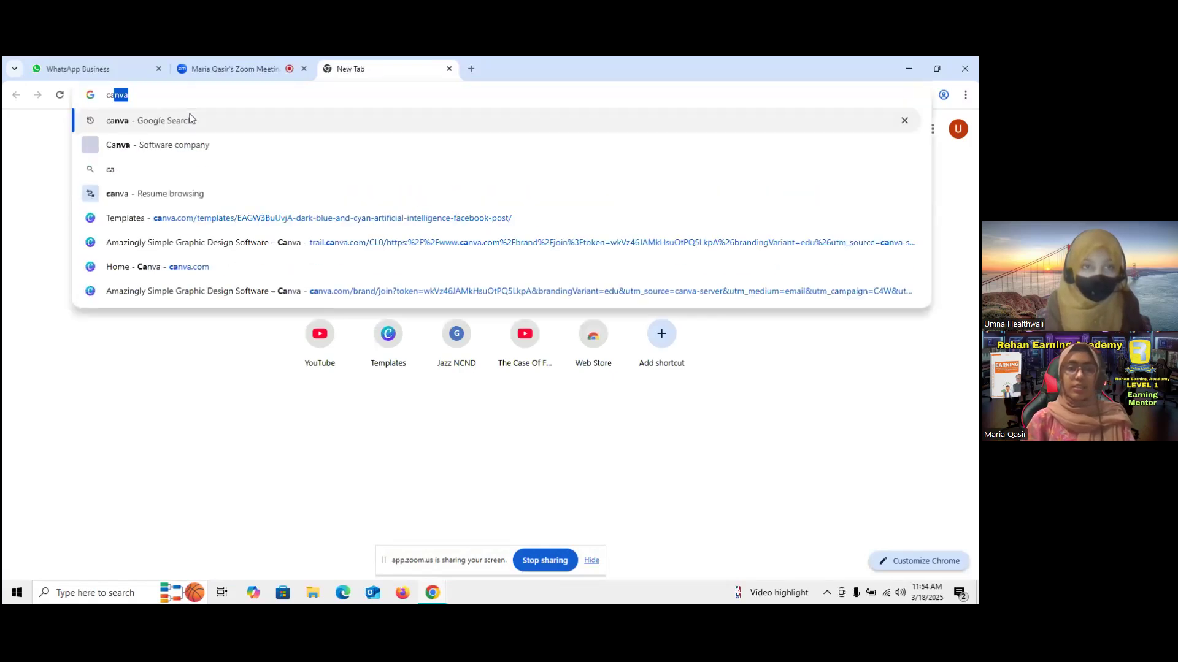
{"action": "left_click", "coordinate": [190, 119]}
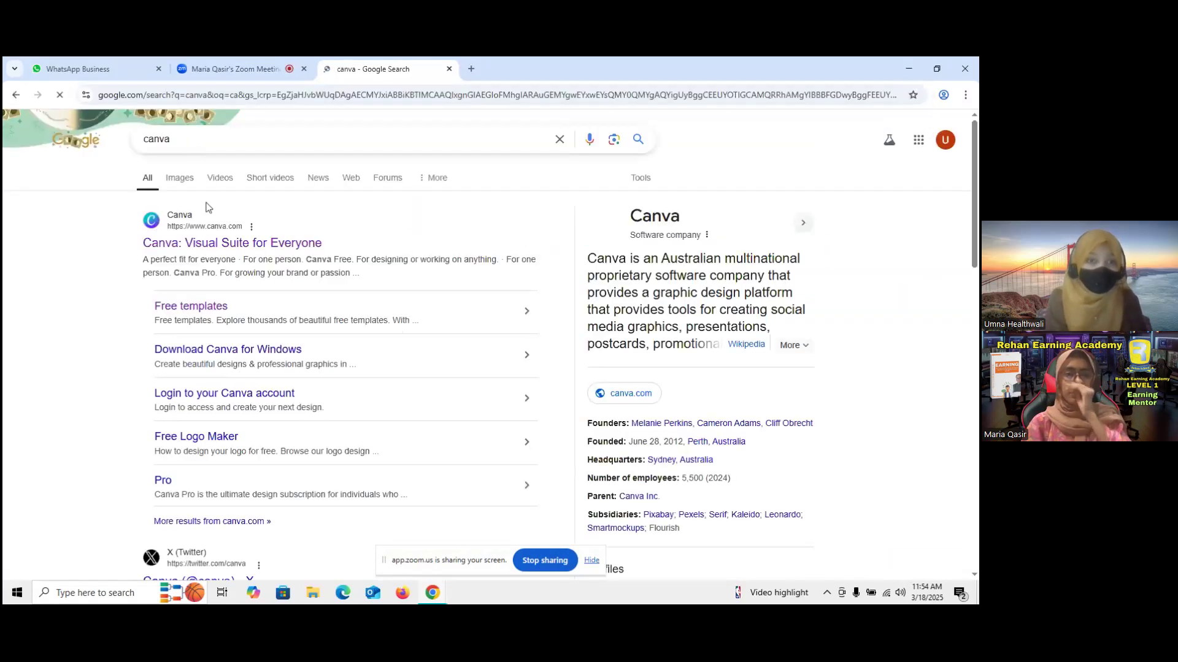
{"action": "left_click", "coordinate": [210, 224]}
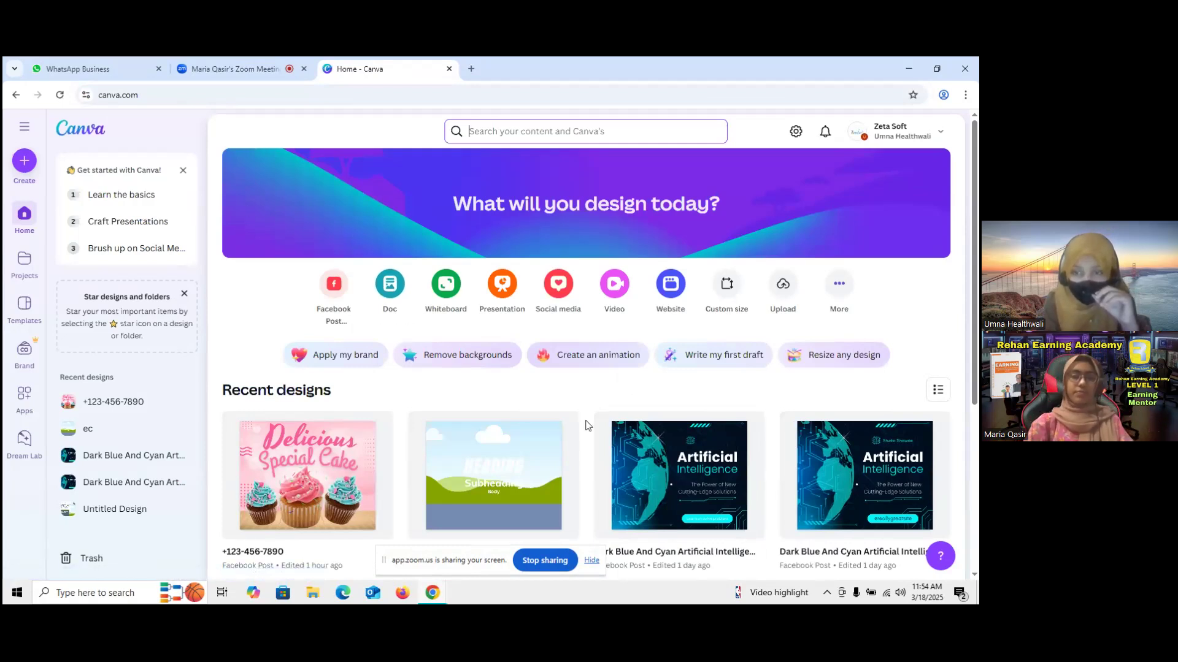
{"action": "left_click", "coordinate": [648, 470]}
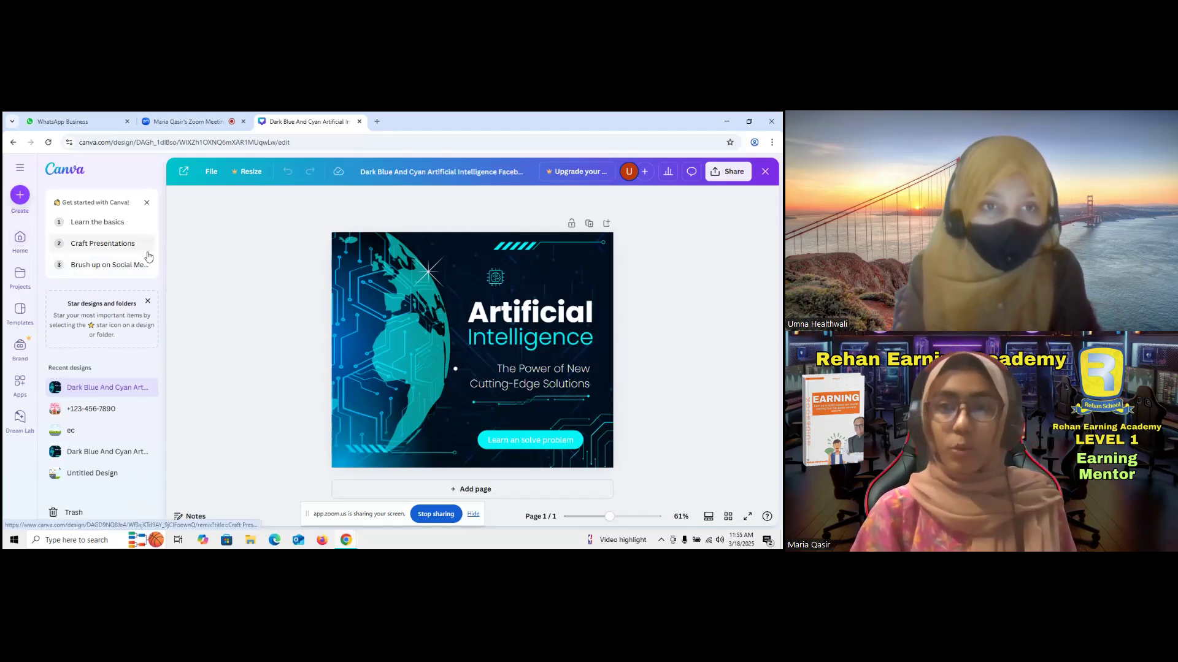
{"action": "left_click", "coordinate": [146, 203]}
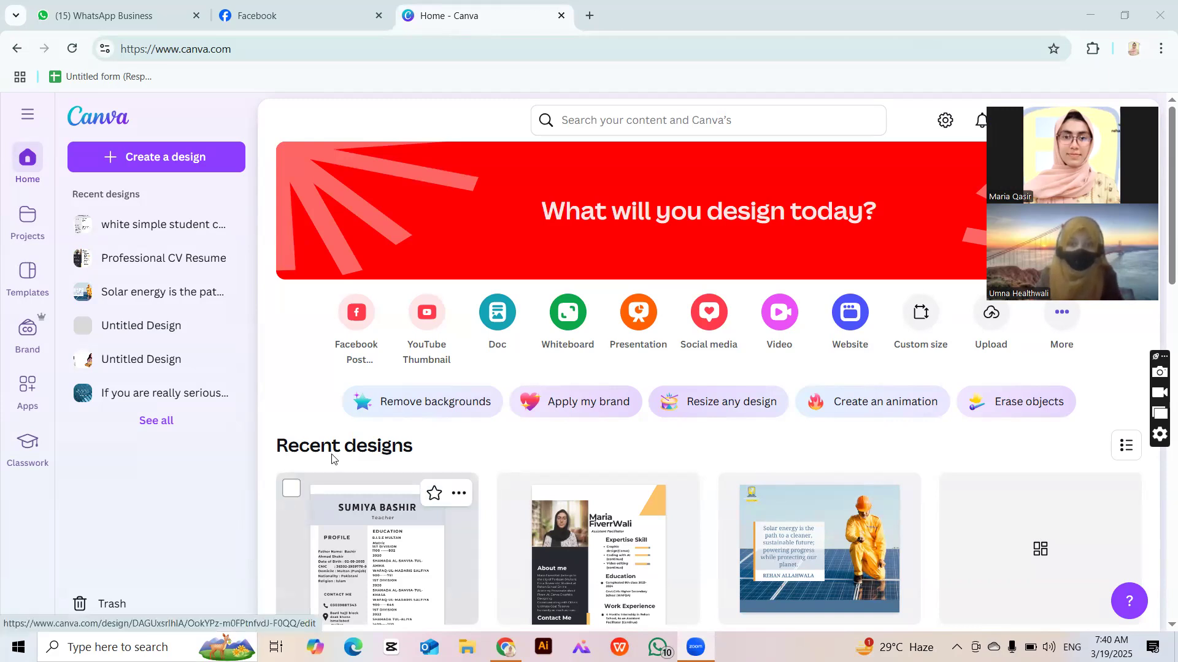
Create a new Facebook Post design and search its templates for "makeup artist posters".
{"action": "left_click", "coordinate": [356, 311]}
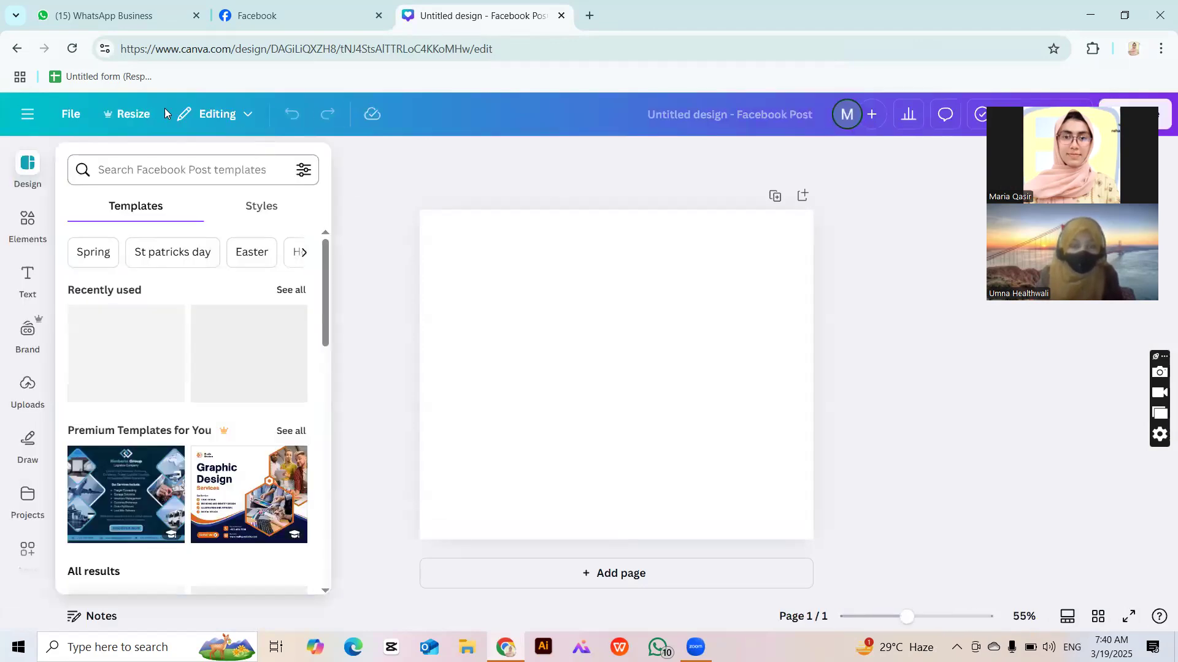
{"action": "left_click", "coordinate": [199, 172]}
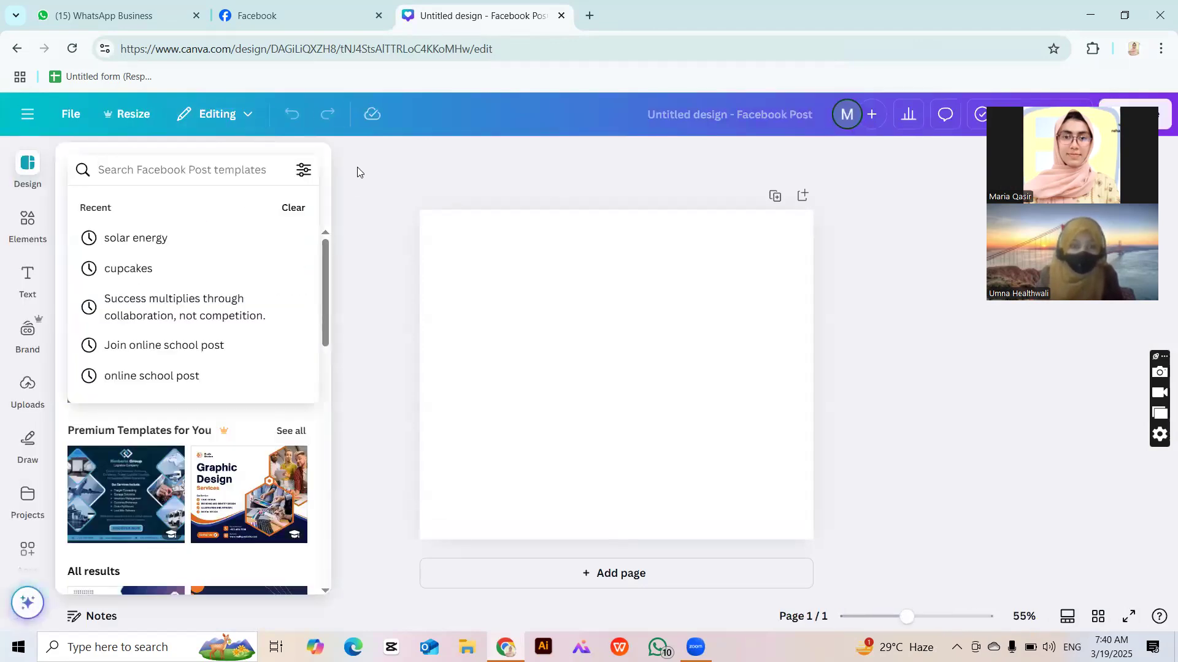
{"action": "type", "text": "mak"}
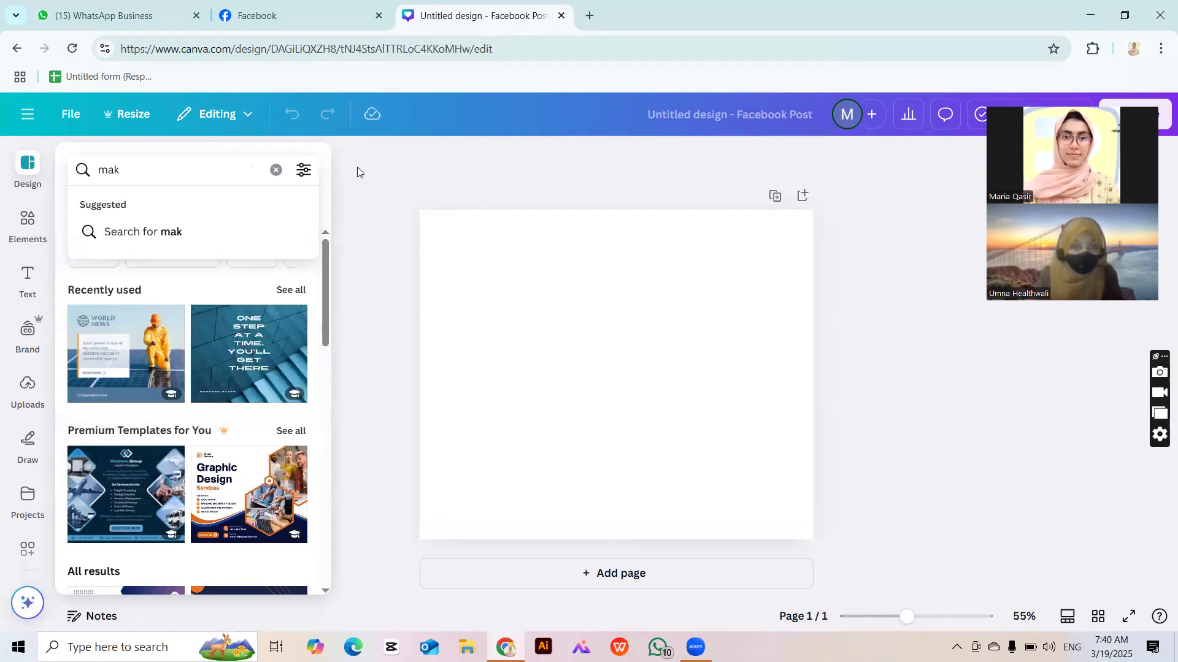
{"action": "type", "text": "e"}
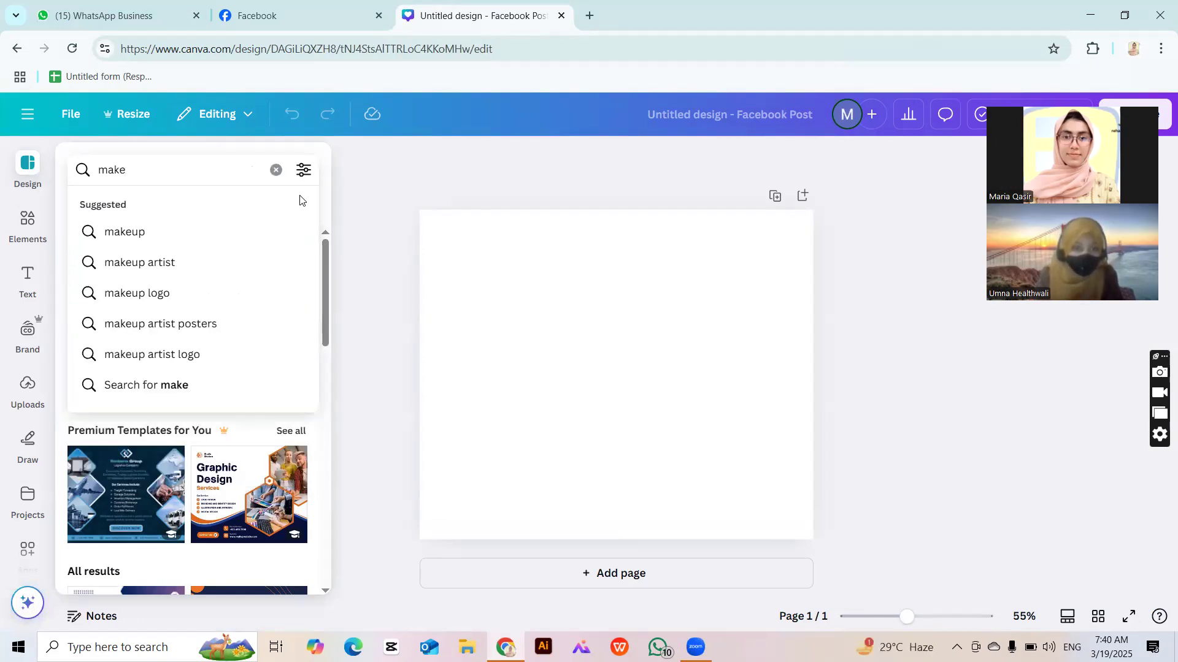
{"action": "left_click", "coordinate": [250, 326]}
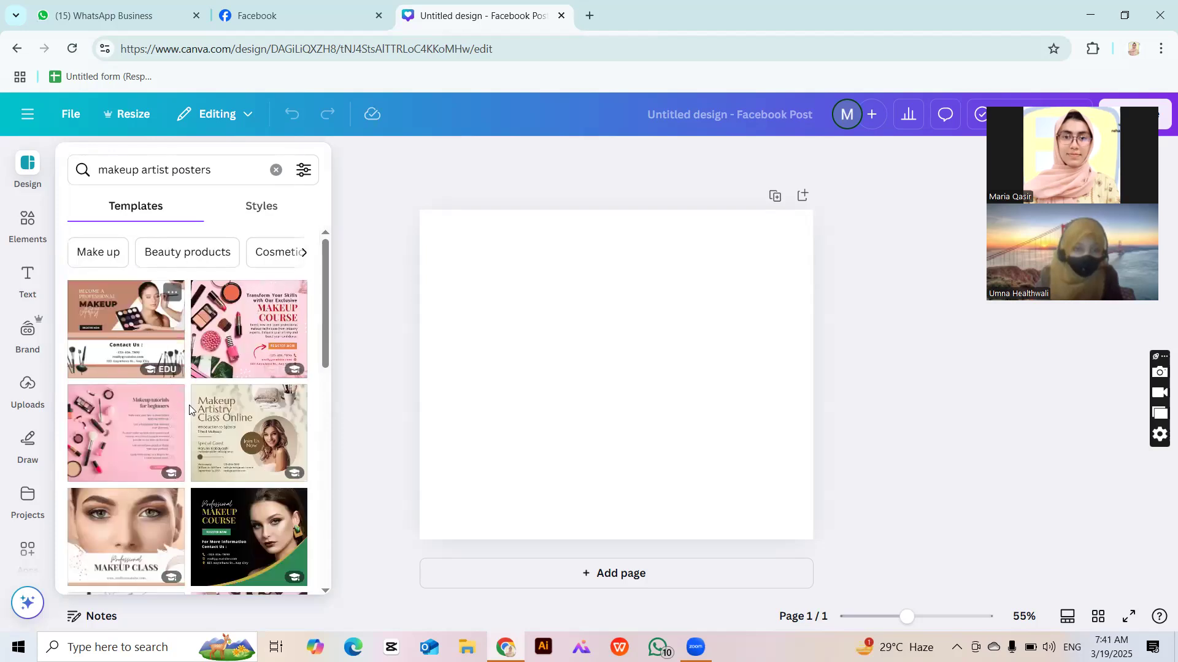
Try the pink makeup tutorials template and the brown Borcelle Hair Salon template on the page.
{"action": "left_click", "coordinate": [104, 418]}
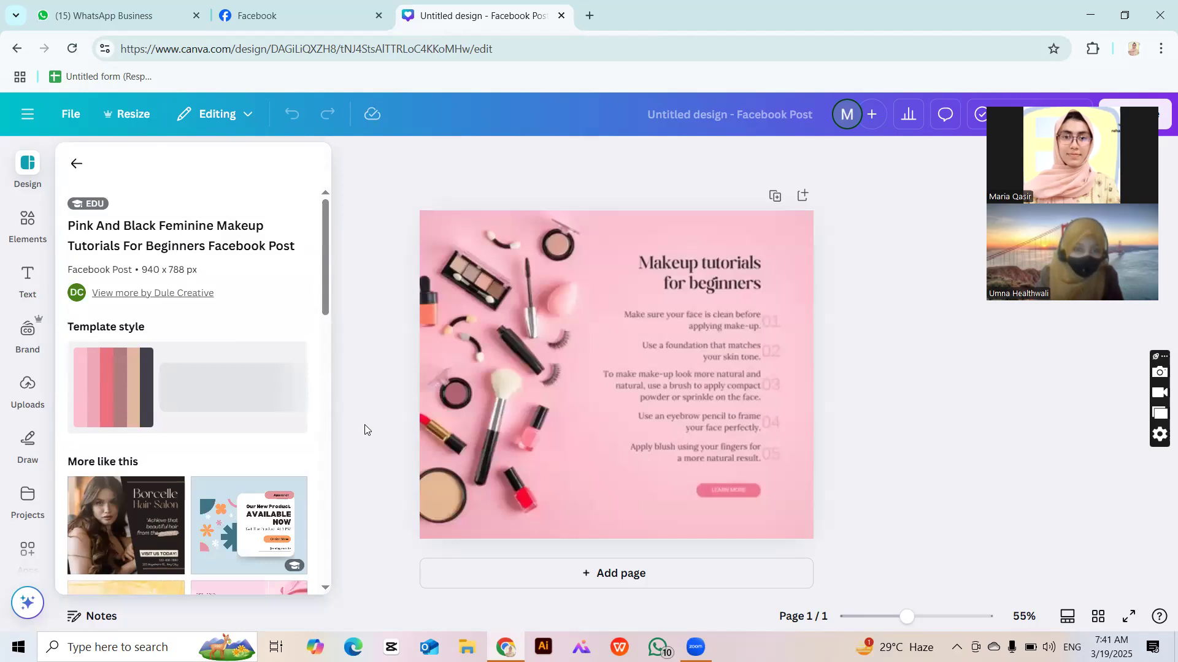
{"action": "left_click", "coordinate": [163, 520]}
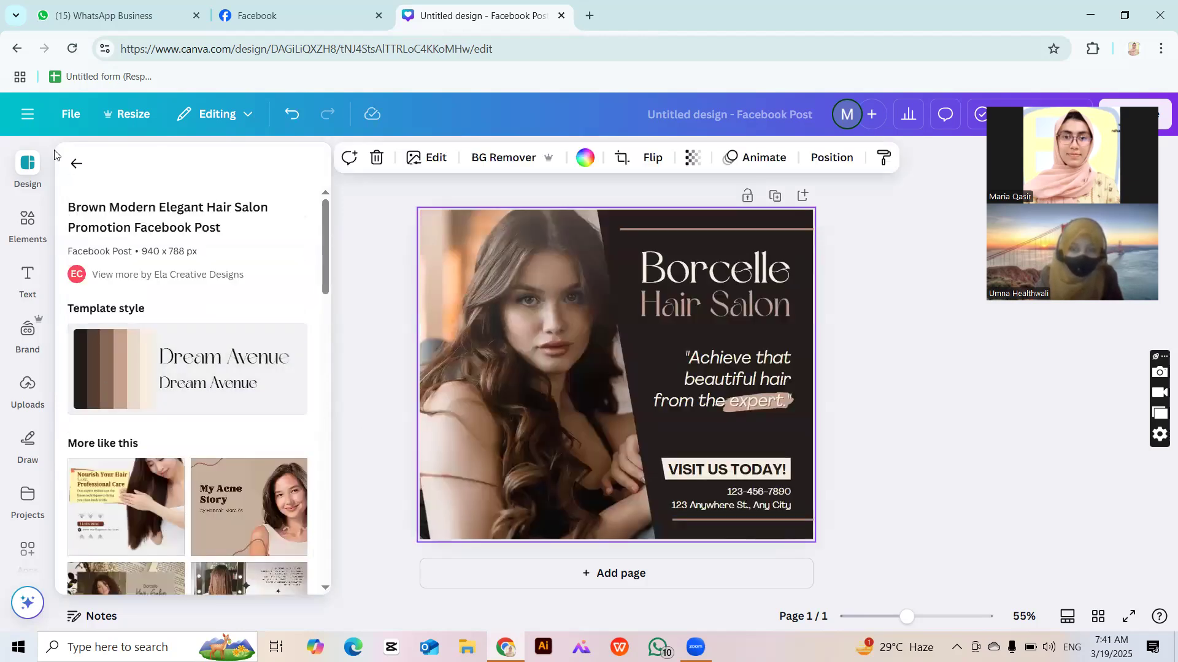
Return to the template results and replace the search with "makeup poster".
{"action": "left_click", "coordinate": [73, 163]}
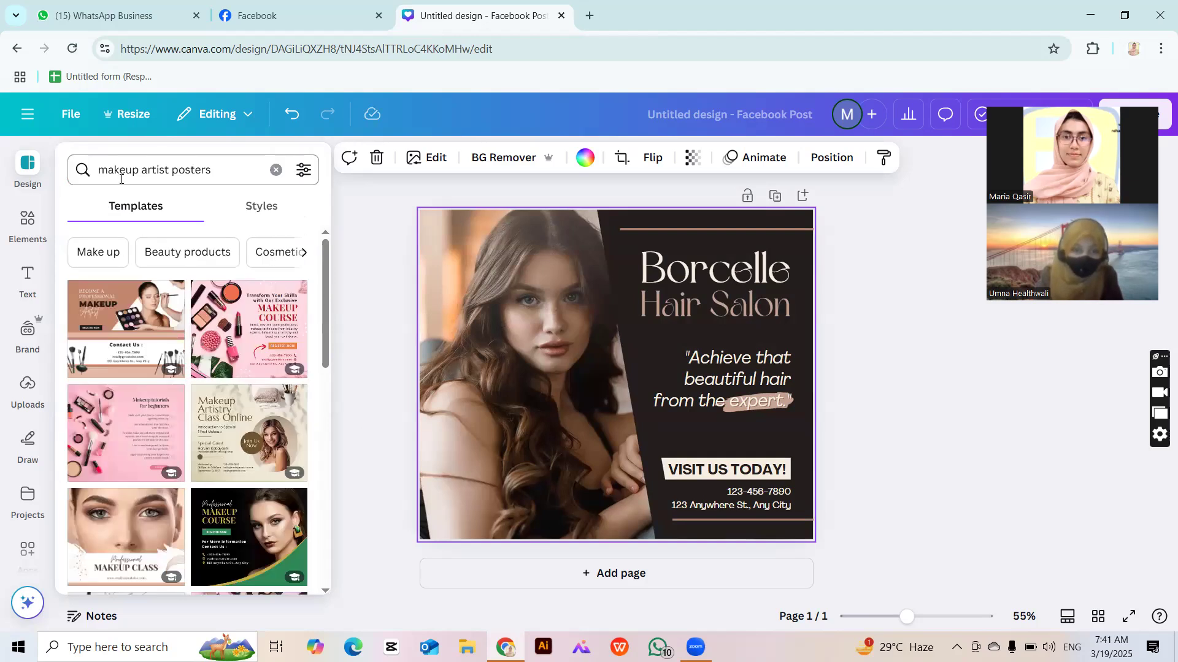
{"action": "left_click", "coordinate": [274, 171]}
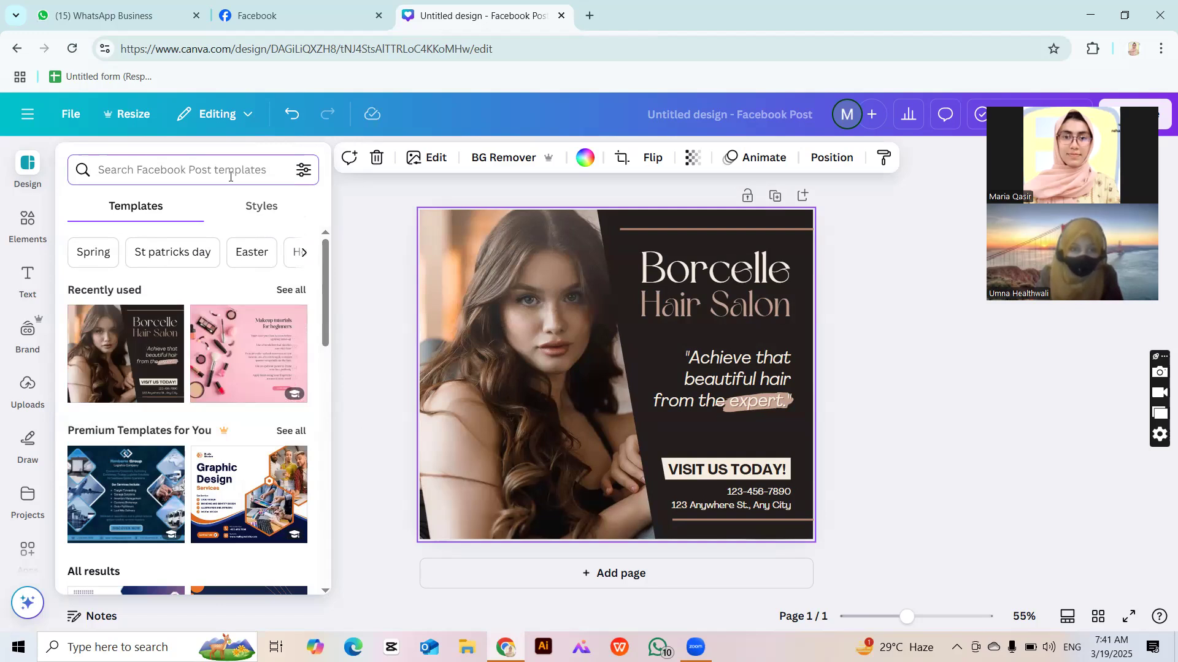
{"action": "type", "text": "make"}
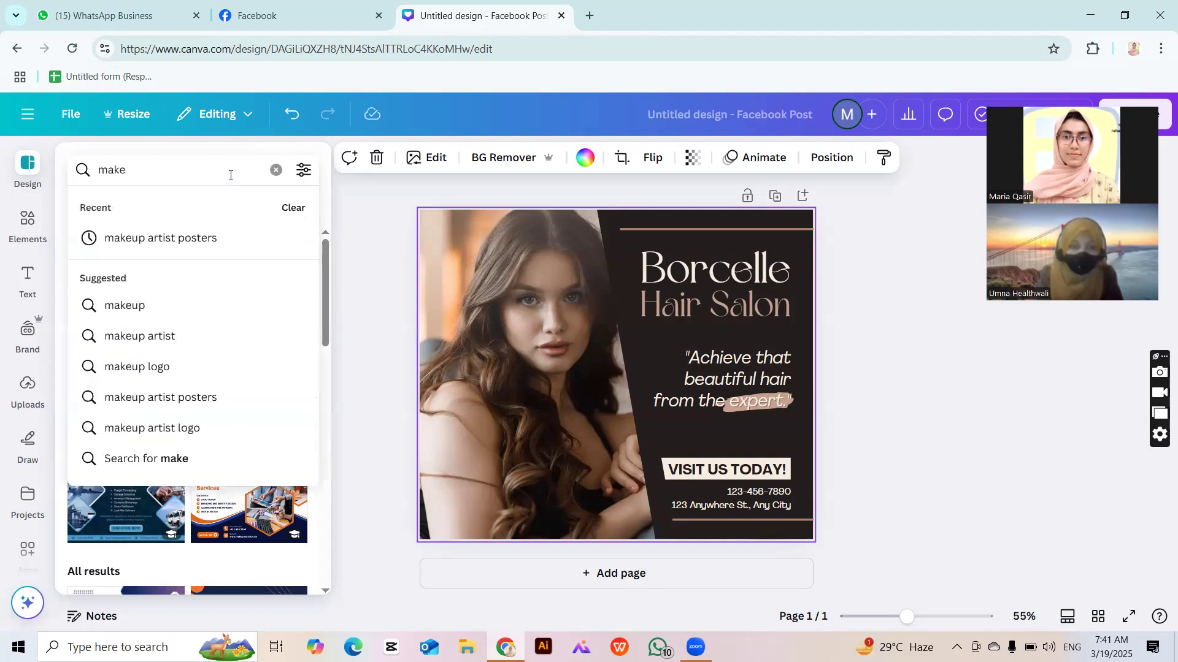
{"action": "type", "text": "up pos"}
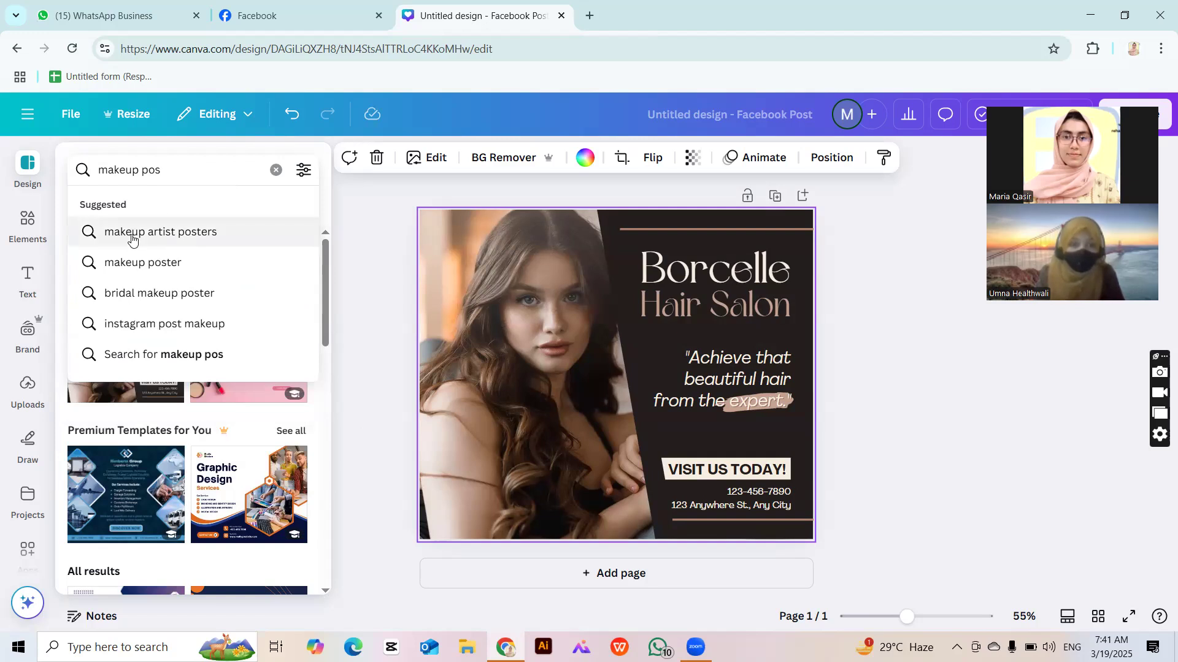
{"action": "left_click", "coordinate": [119, 262]}
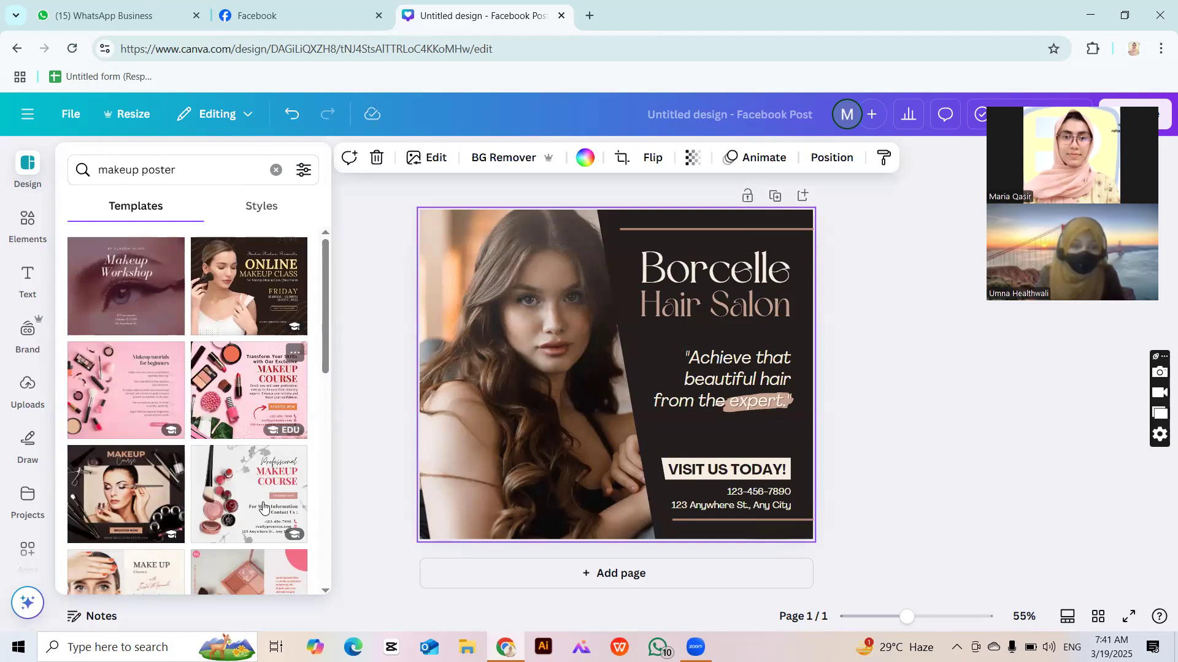
Try the "special product" beauty template and the brown Benefits of Skincare template on the page.
{"action": "scroll", "coordinate": [238, 429], "scroll_direction": "down", "scroll_amount": 3}
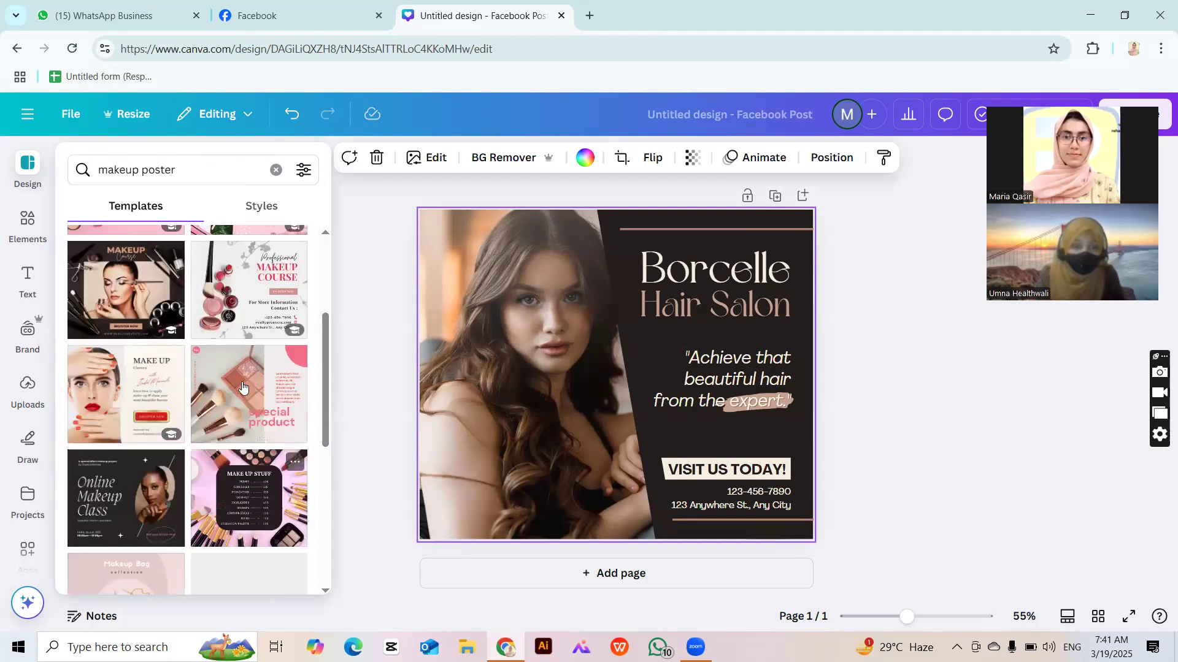
{"action": "left_click", "coordinate": [227, 365]}
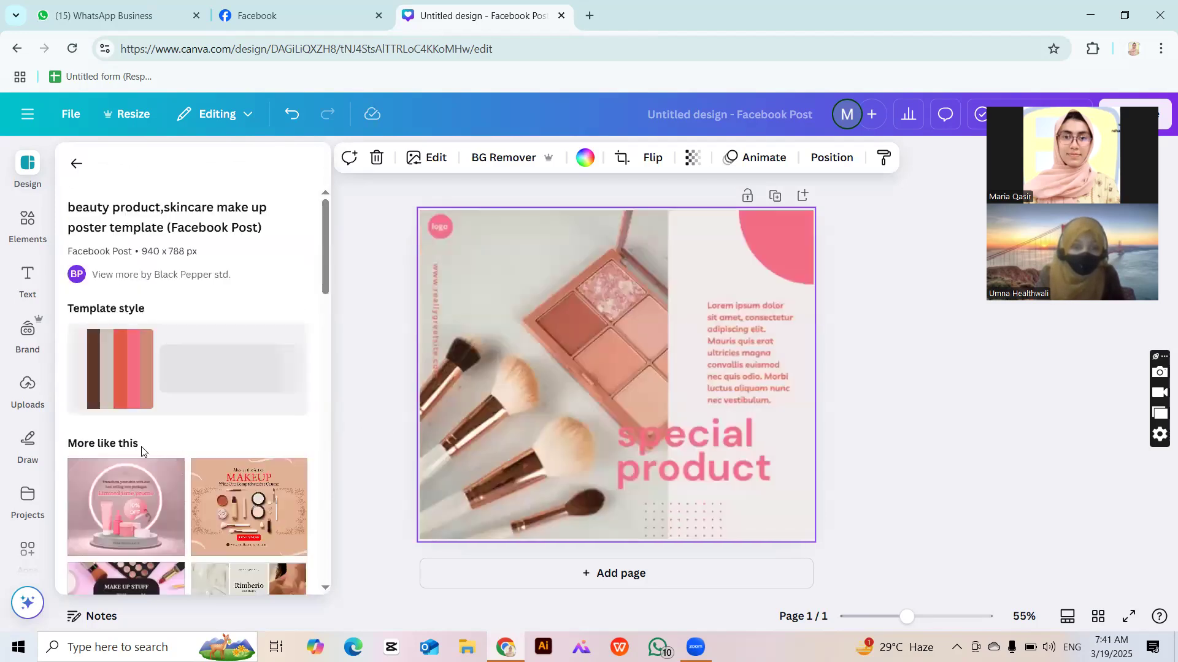
{"action": "scroll", "coordinate": [141, 447], "scroll_direction": "down", "scroll_amount": 5}
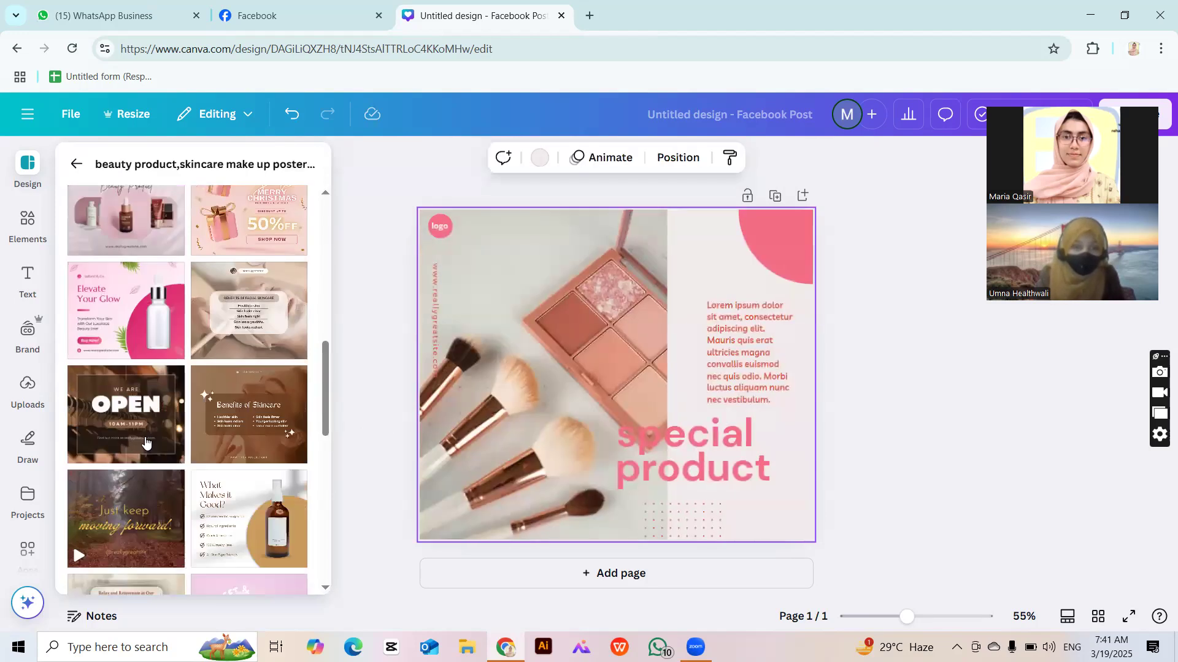
{"action": "left_click", "coordinate": [210, 423]}
{"action": "left_click", "coordinate": [723, 390]}
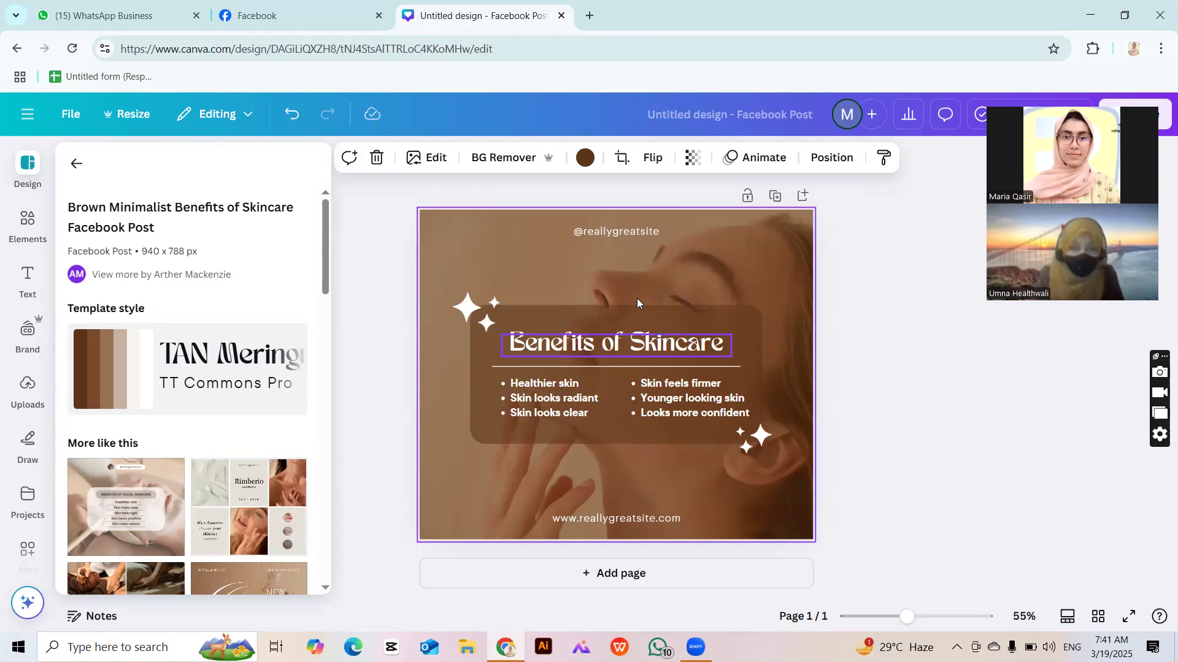
Apply the brown minimalist Beautiful Makeup template from the makeup poster results to the page.
{"action": "left_click", "coordinate": [70, 171]}
{"action": "scroll", "coordinate": [153, 393], "scroll_direction": "down", "scroll_amount": 10}
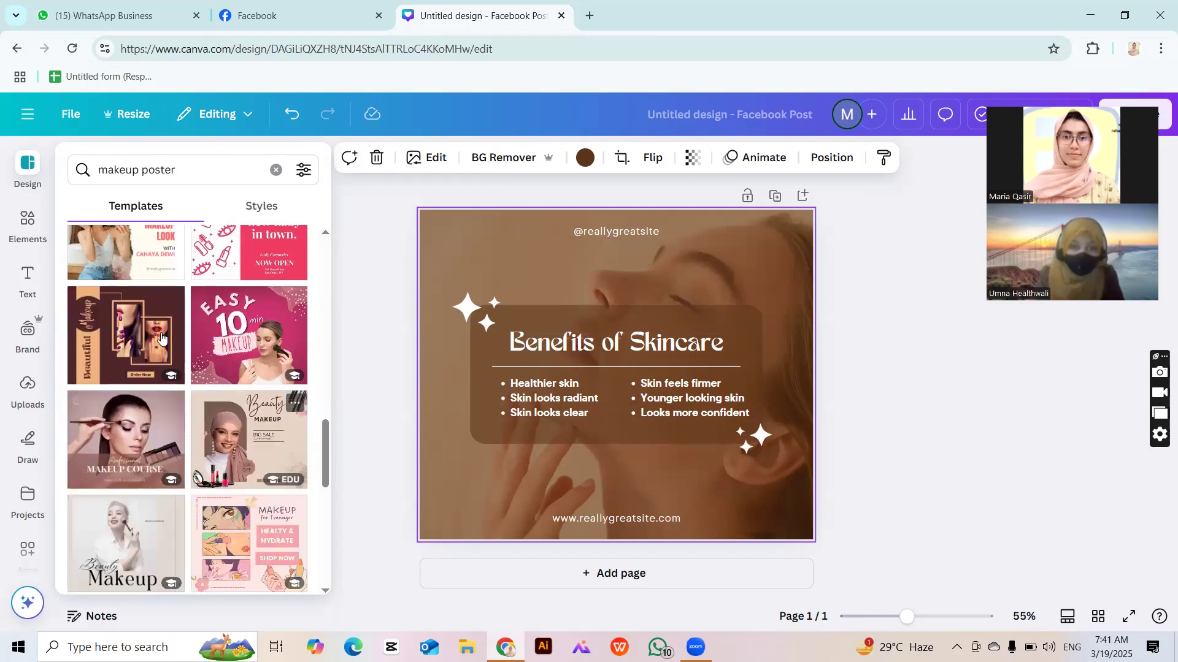
{"action": "left_click", "coordinate": [167, 339]}
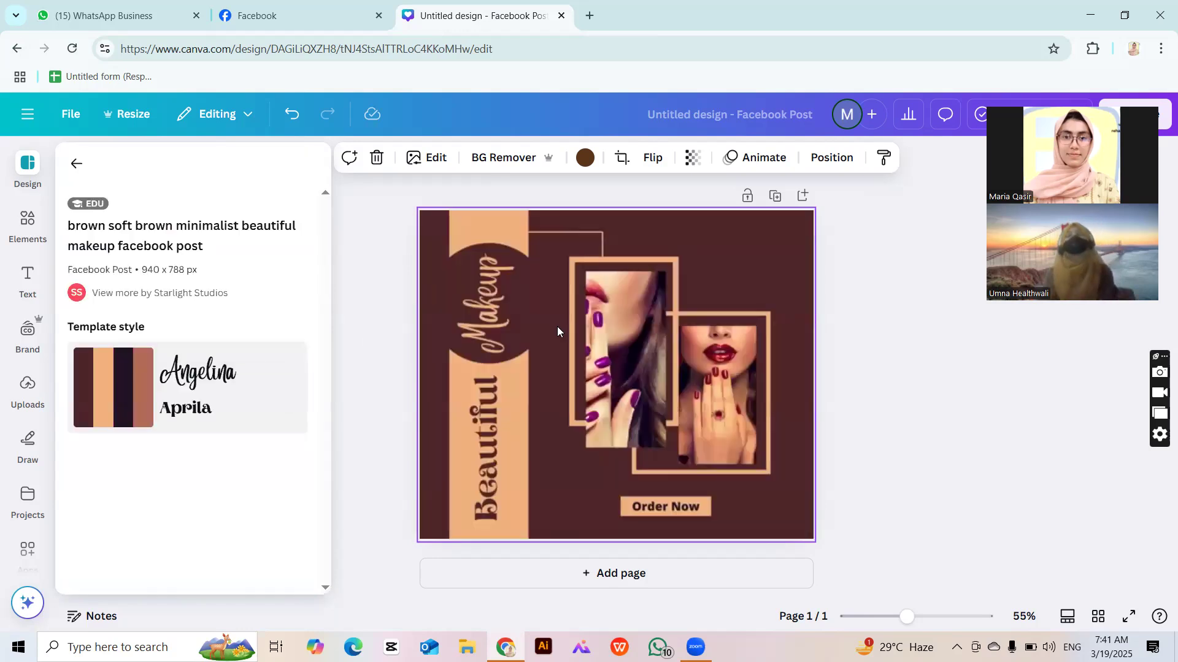
{"action": "left_click", "coordinate": [495, 281]}
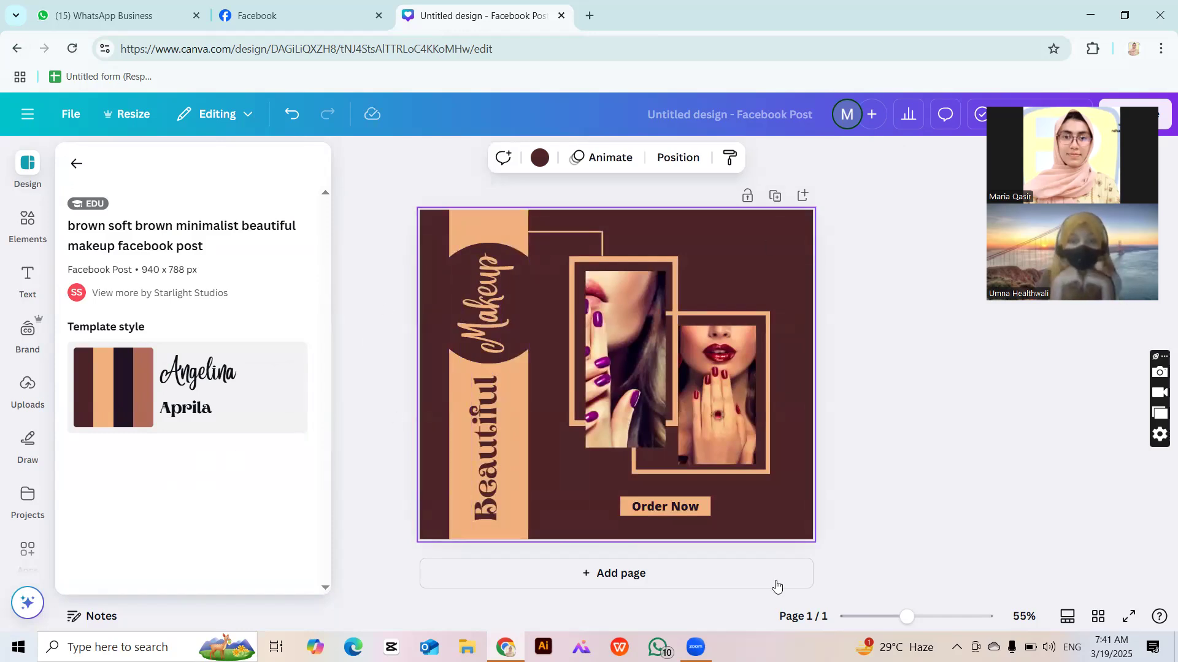
Switch to WhatsApp, review the designs shared in the open chat, view the Delicious Special Cake post enlarged, and return to the Canva design.
{"action": "key", "text": "ctrl+1"}
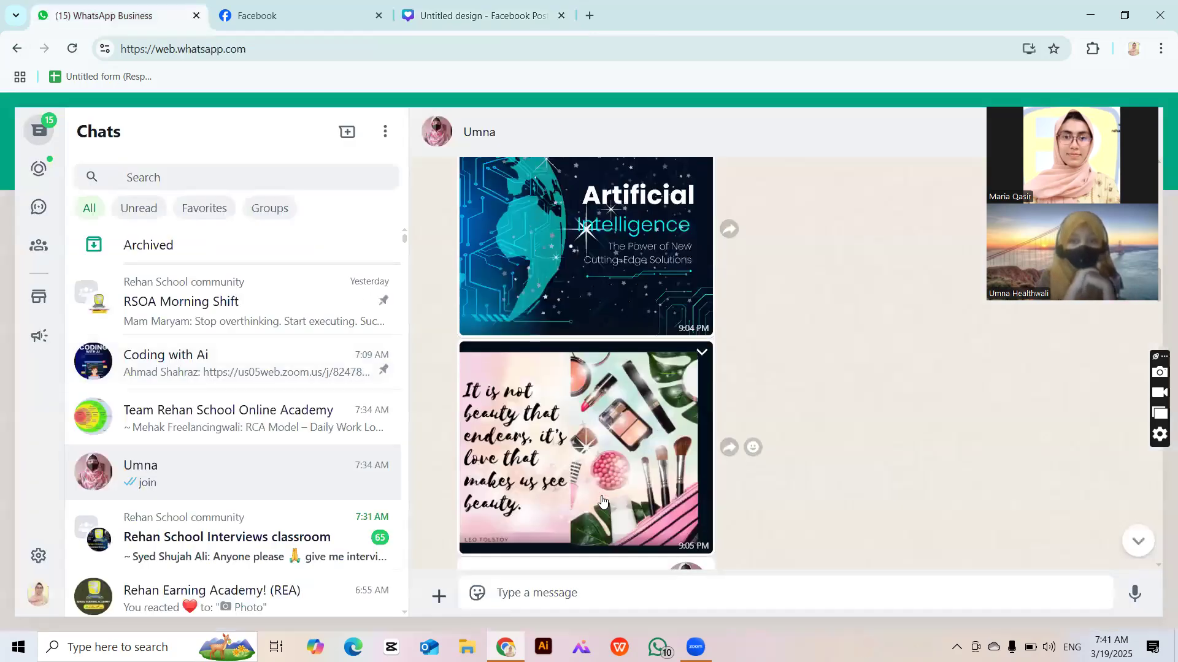
{"action": "scroll", "coordinate": [598, 494], "scroll_direction": "down", "scroll_amount": 15}
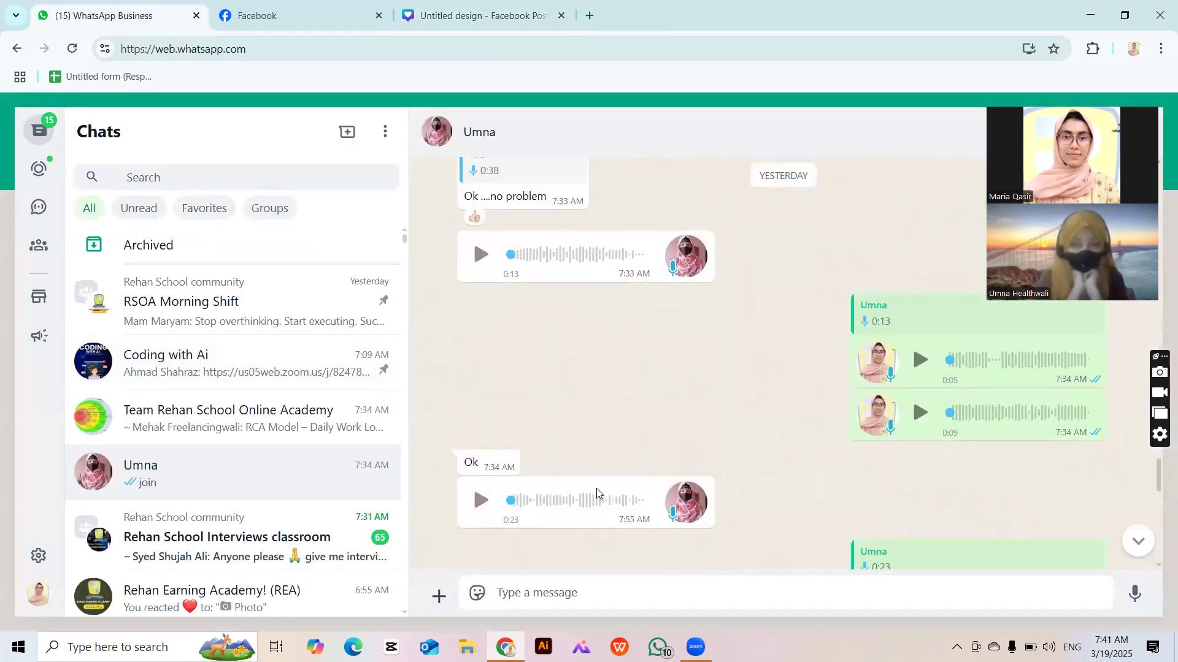
{"action": "scroll", "coordinate": [596, 491], "scroll_direction": "up", "scroll_amount": 10}
{"action": "left_click", "coordinate": [601, 363]}
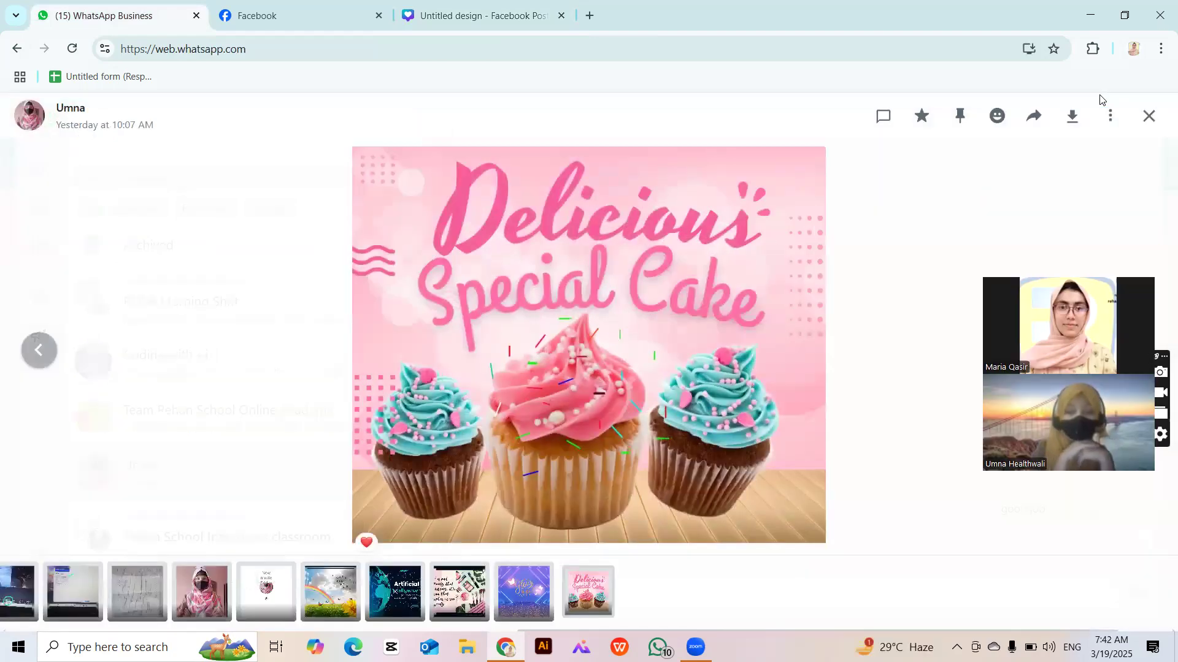
{"action": "left_click", "coordinate": [1149, 116]}
{"action": "left_click", "coordinate": [479, 15]}
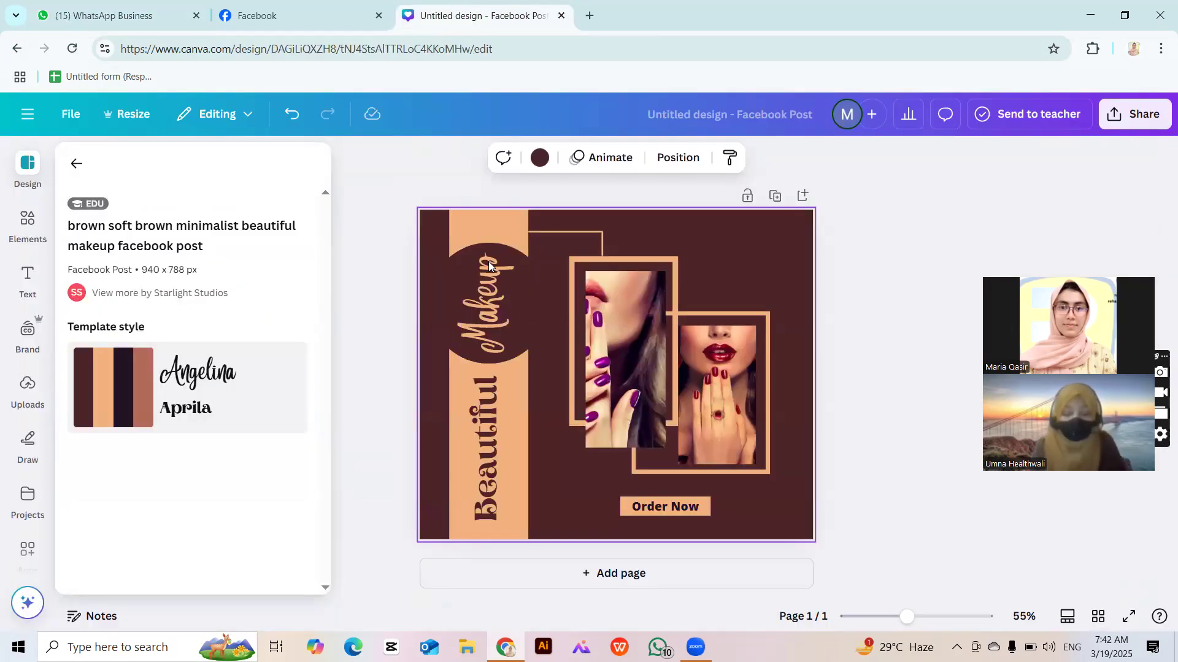
Inspect the template's individual elements by selecting the Makeup text and the two framed photos.
{"action": "left_click", "coordinate": [502, 294]}
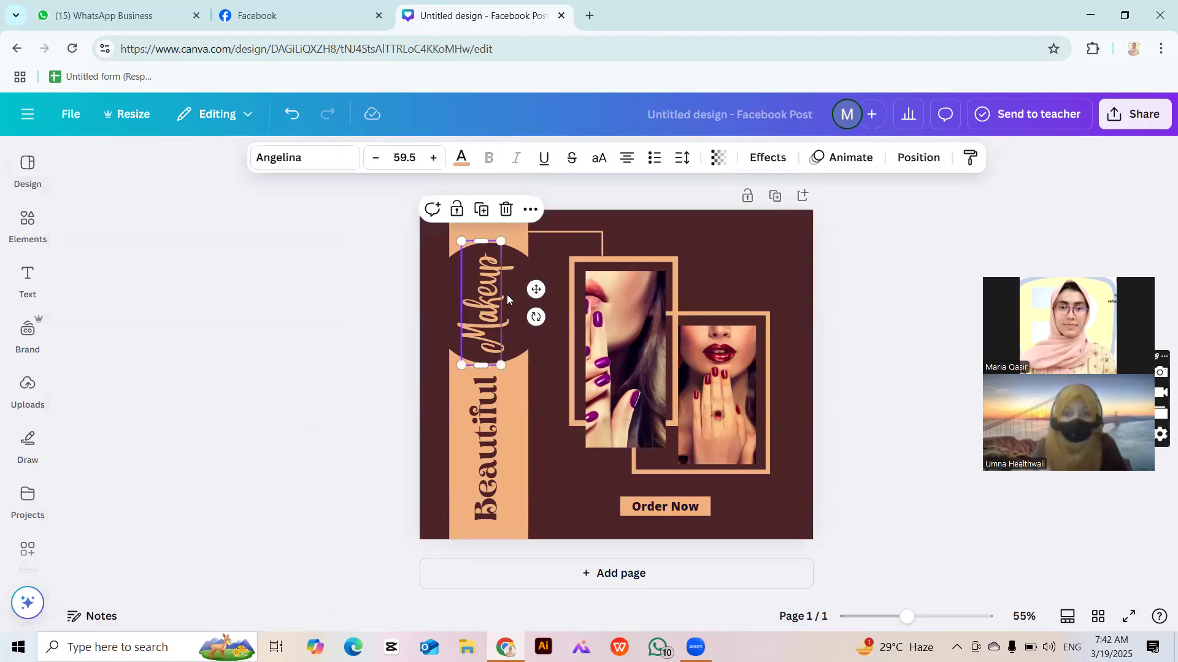
{"action": "left_click", "coordinate": [837, 249]}
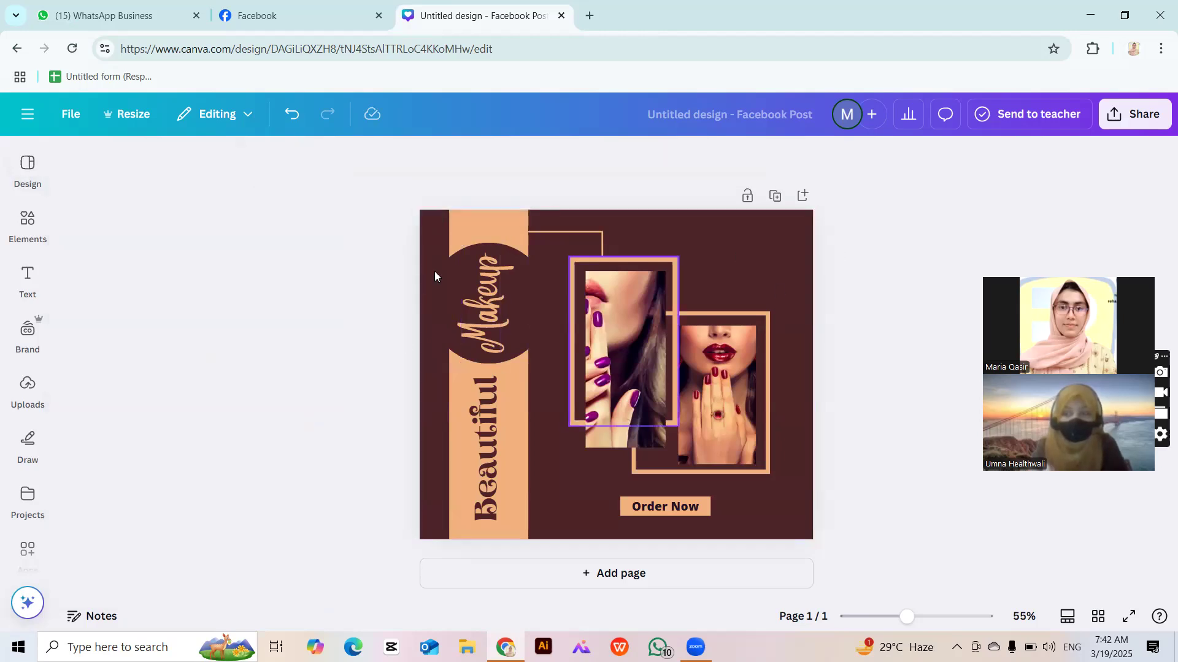
{"action": "left_click", "coordinate": [478, 292]}
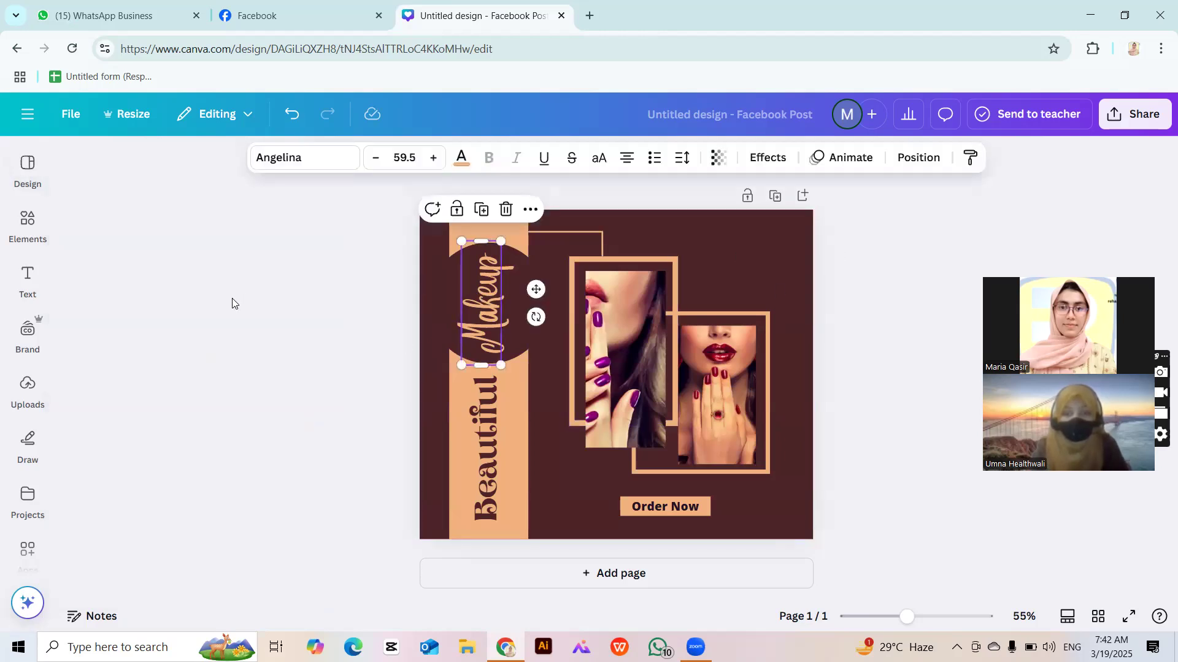
{"action": "left_click", "coordinate": [318, 277]}
{"action": "left_click", "coordinate": [624, 308]}
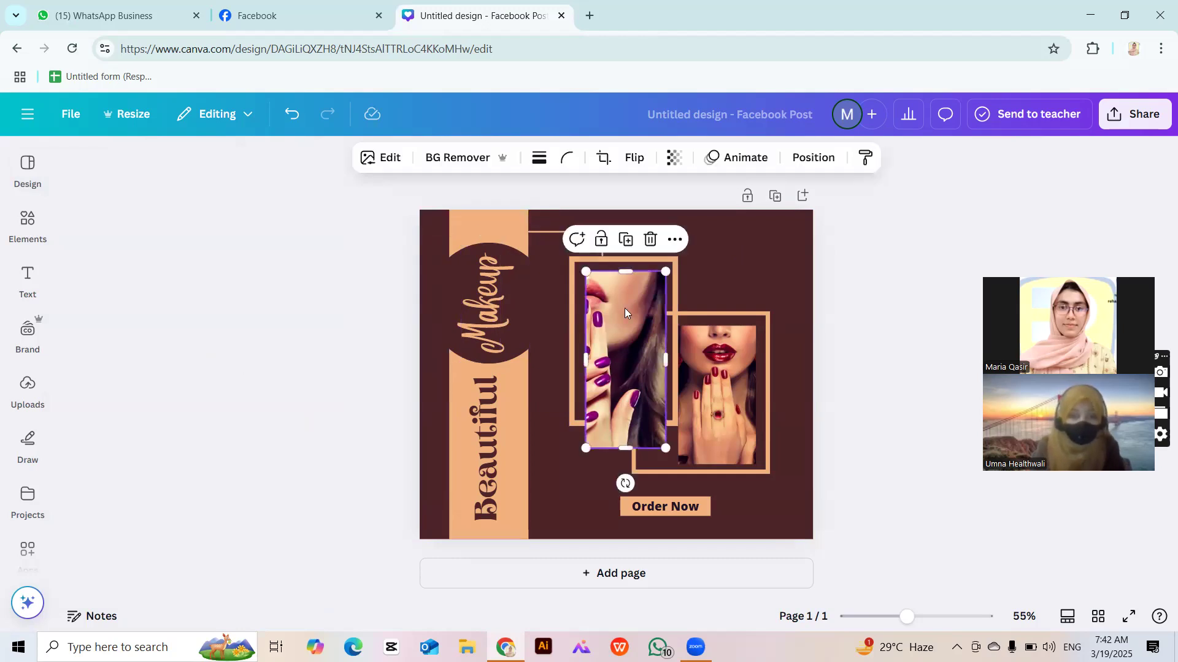
{"action": "left_click", "coordinate": [734, 347]}
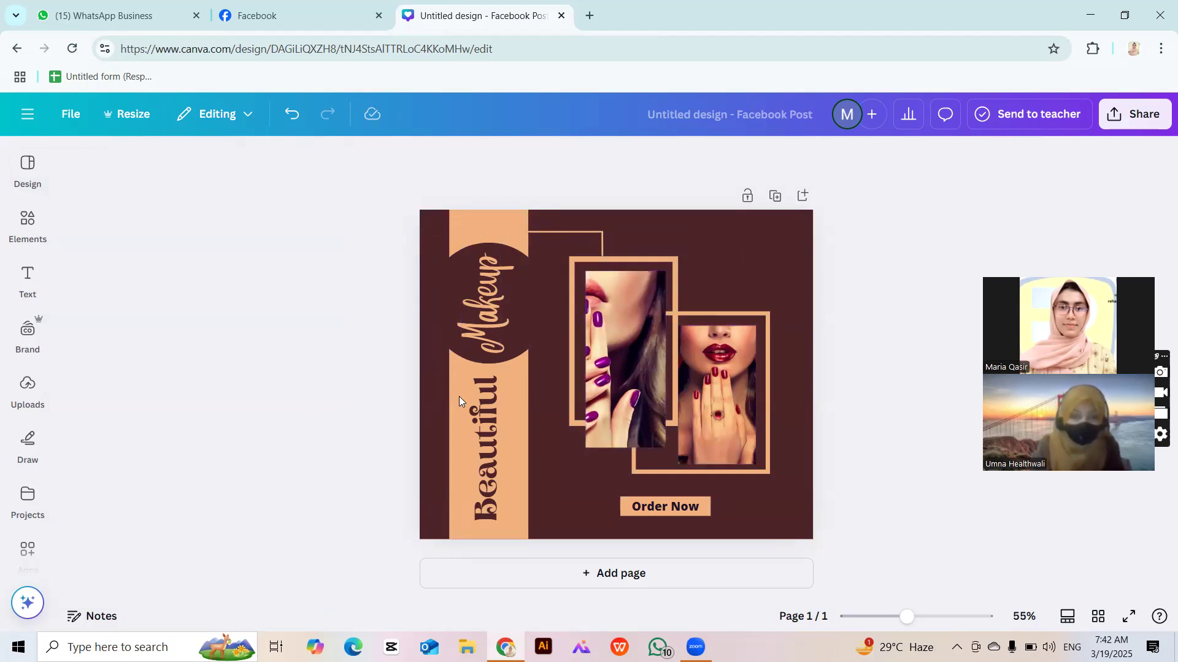
{"action": "left_click", "coordinate": [476, 412]}
{"action": "left_click", "coordinate": [476, 412]}
{"action": "left_click", "coordinate": [205, 390]}
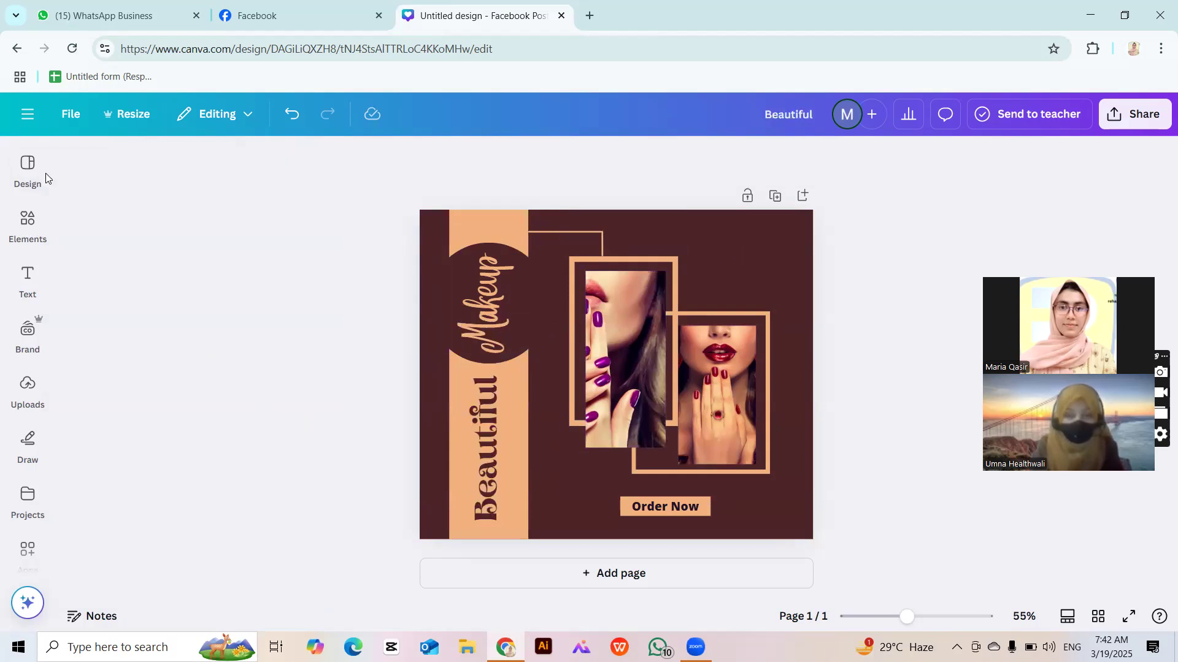
Try duplicating the vertical peach strip, turning the copy horizontal and stretching it across the full width of the page's lower part.
{"action": "left_click", "coordinate": [455, 424]}
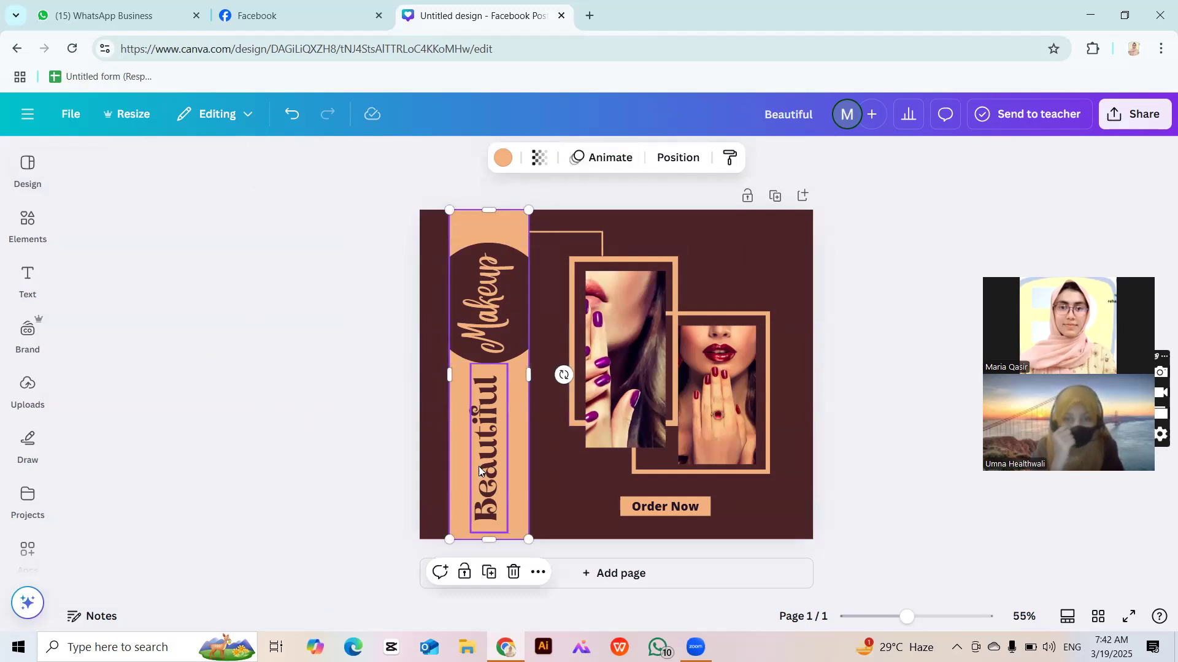
{"action": "left_click", "coordinate": [489, 573]}
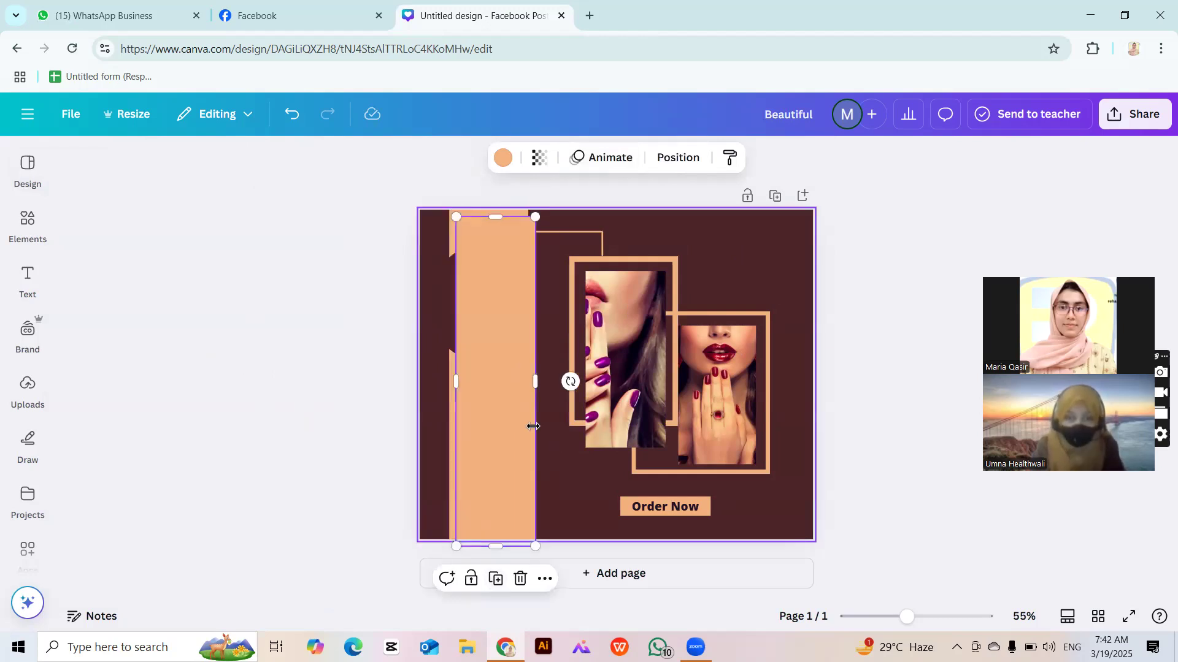
{"action": "left_click_drag", "start_coordinate": [618, 448], "coordinate": [615, 486]}
{"action": "left_click_drag", "start_coordinate": [614, 594], "coordinate": [371, 397]}
{"action": "left_click_drag", "start_coordinate": [656, 374], "coordinate": [618, 463]}
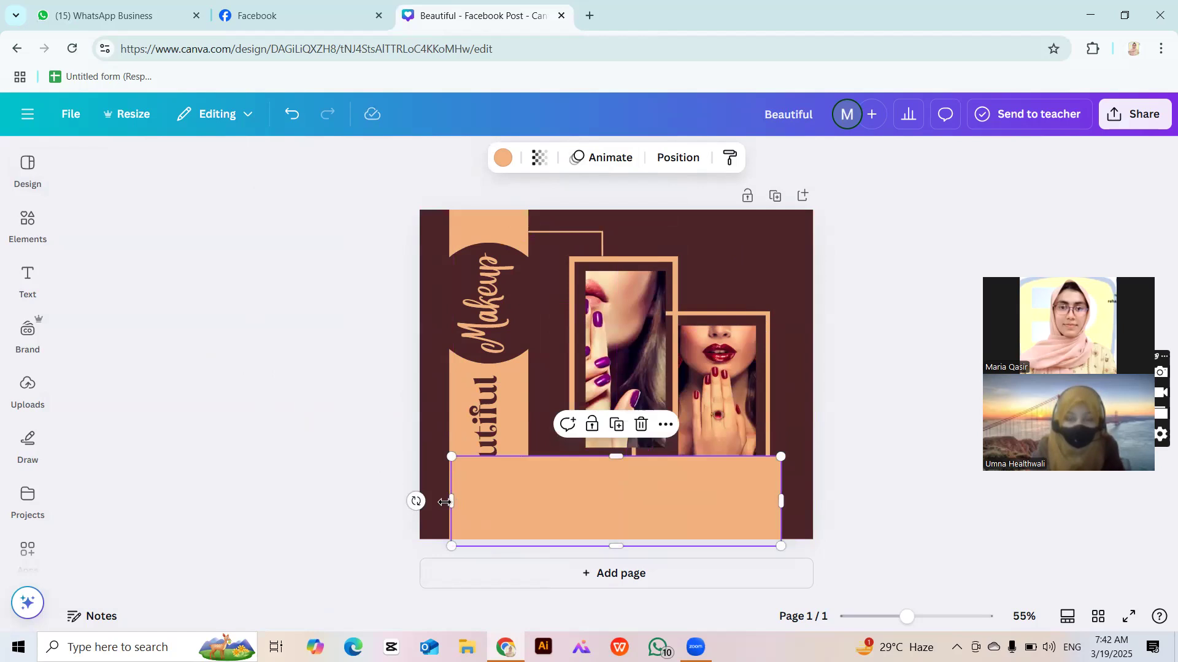
{"action": "left_click_drag", "start_coordinate": [448, 503], "coordinate": [415, 502]}
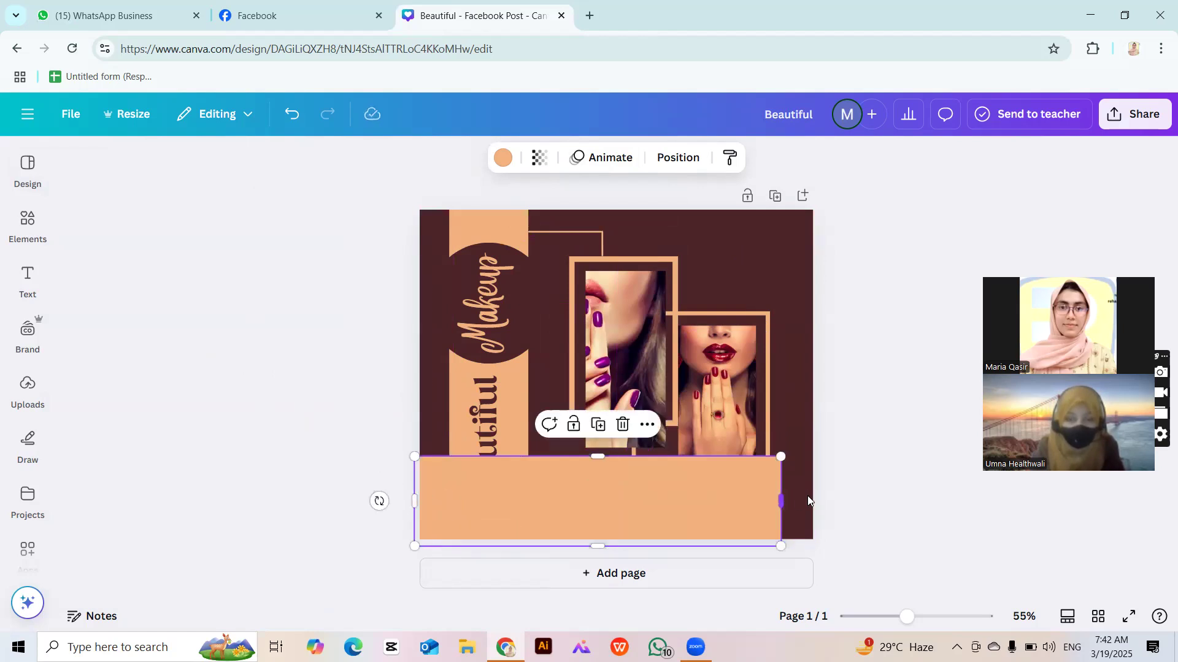
{"action": "left_click_drag", "start_coordinate": [808, 501], "coordinate": [813, 501]}
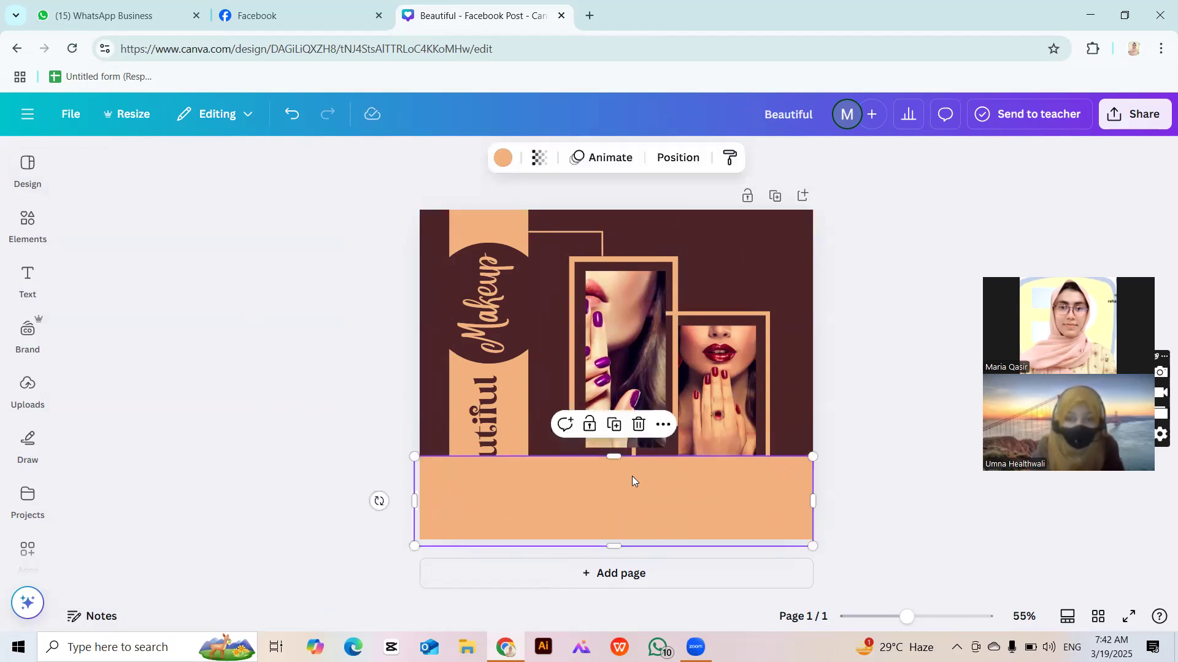
{"action": "left_click_drag", "start_coordinate": [613, 456], "coordinate": [613, 417]}
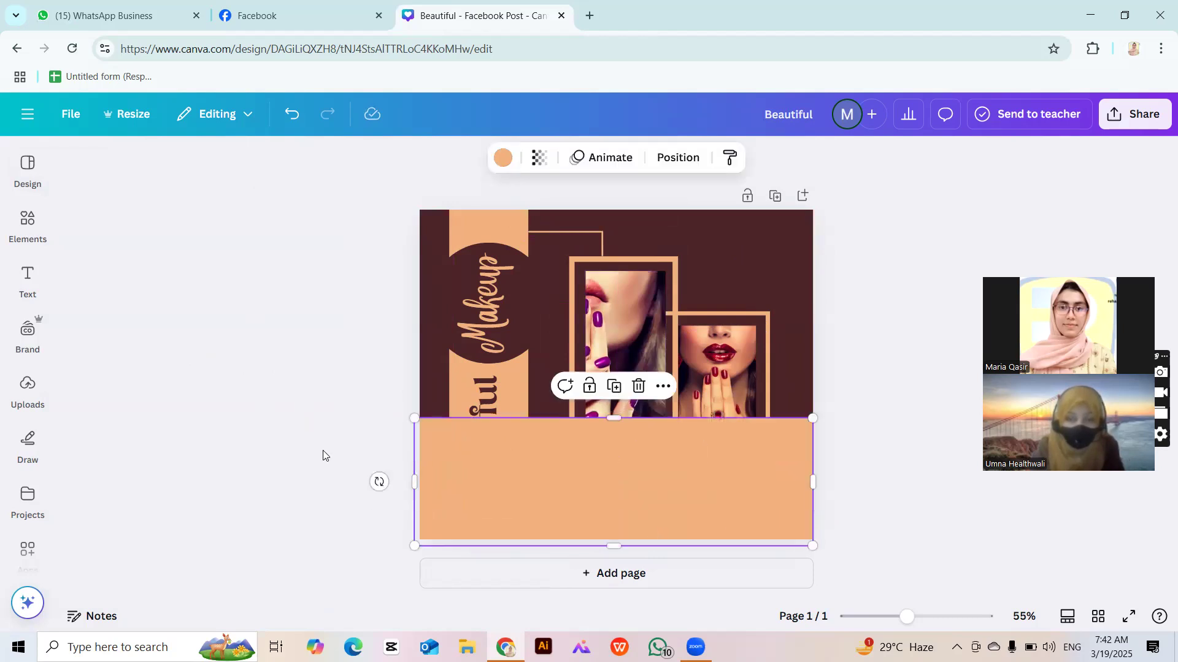
Set the transparency of the horizontal peach band to 67.
{"action": "left_click", "coordinate": [229, 432]}
{"action": "left_click", "coordinate": [545, 466]}
{"action": "left_click", "coordinate": [540, 158]}
{"action": "left_click_drag", "start_coordinate": [550, 230], "coordinate": [540, 231]}
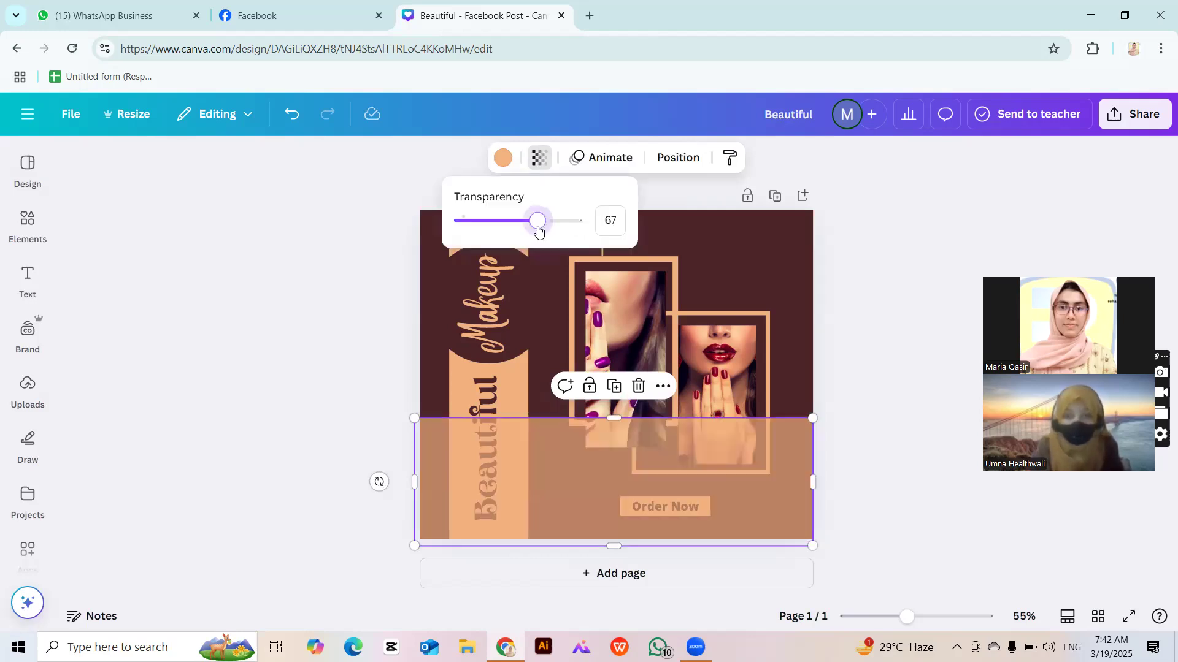
Reposition and shrink the translucent peach band over the lower part of the design, and delete it.
{"action": "left_click_drag", "start_coordinate": [492, 440], "coordinate": [498, 430]}
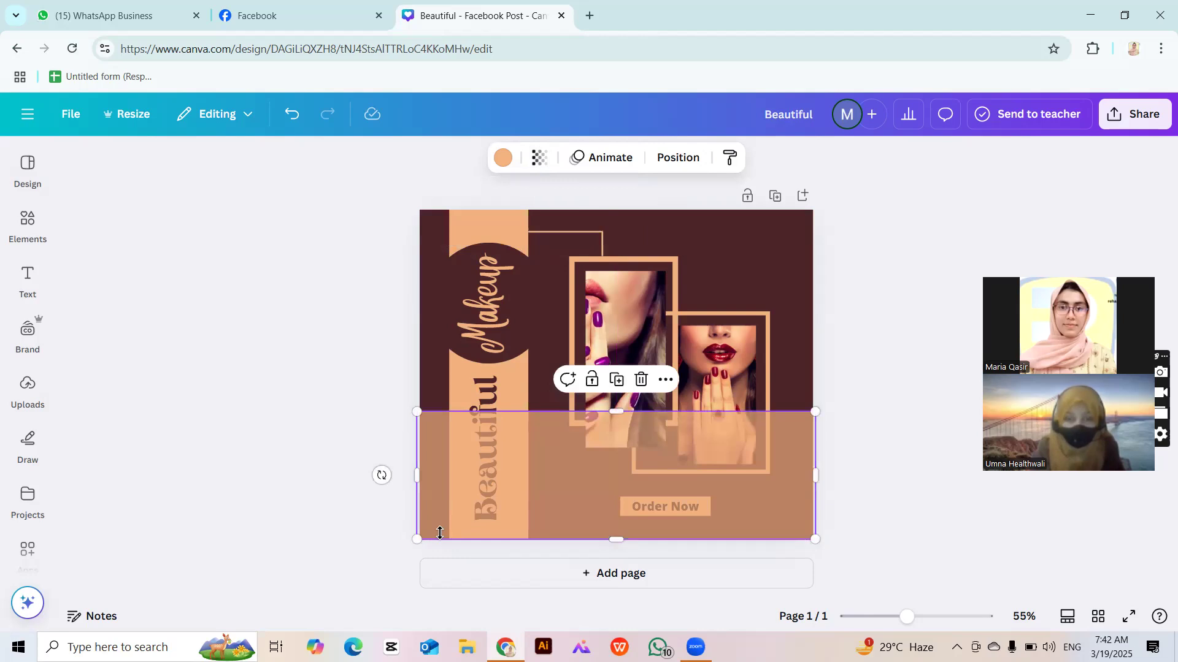
{"action": "left_click_drag", "start_coordinate": [420, 536], "coordinate": [497, 490]}
{"action": "left_click", "coordinate": [295, 412]}
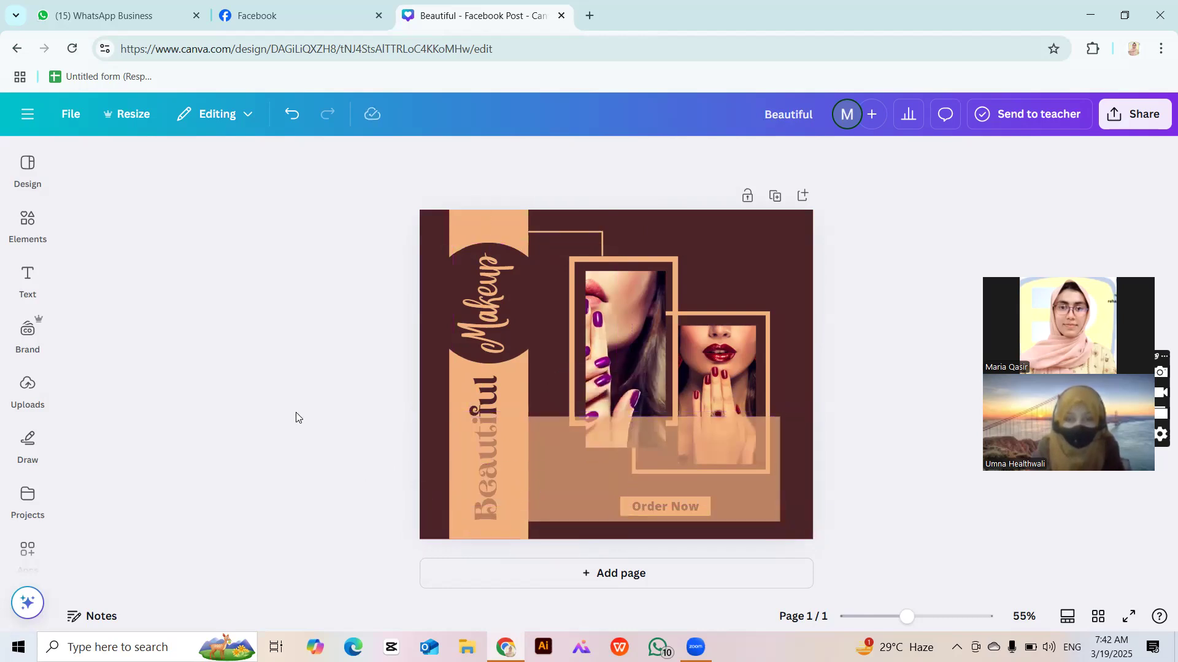
{"action": "left_click", "coordinate": [647, 485]}
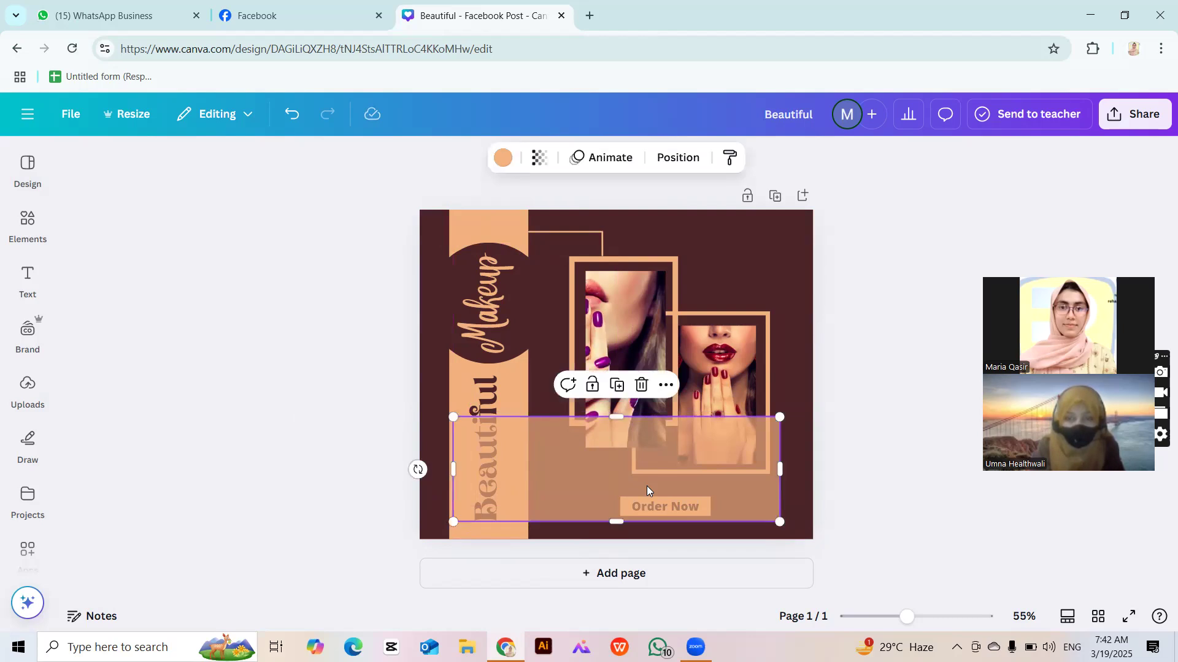
{"action": "key", "text": "Delete"}
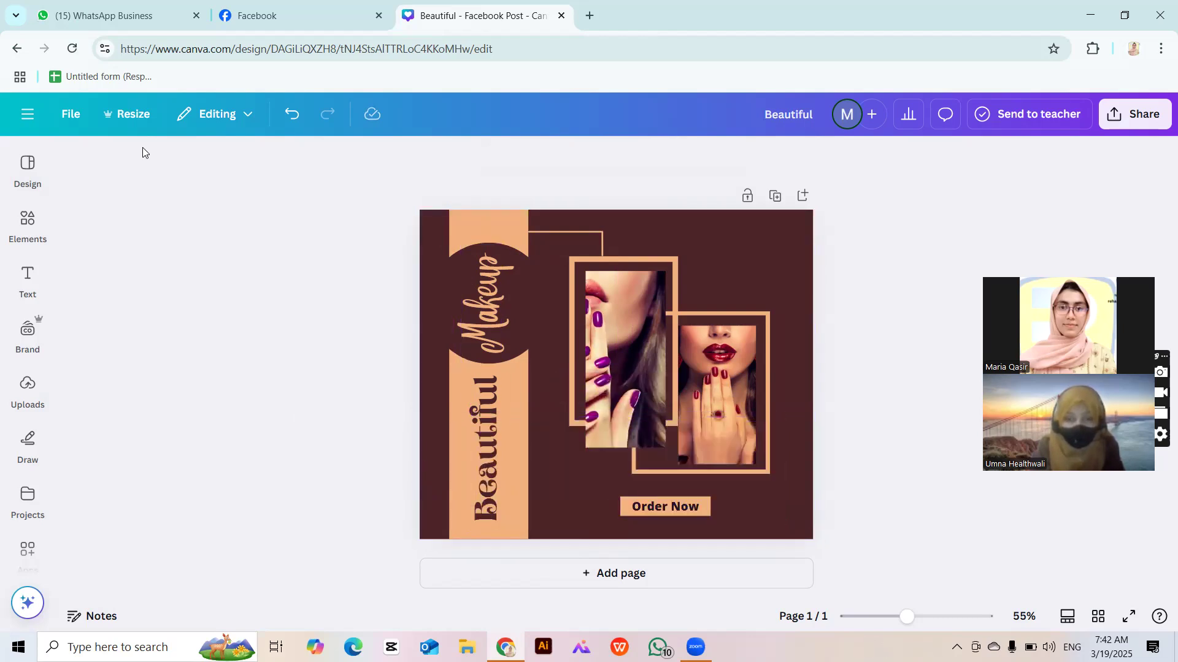
Return to the makeup poster template results and apply the pink Everyday Makeup Tutorial template to the page.
{"action": "left_click", "coordinate": [22, 179]}
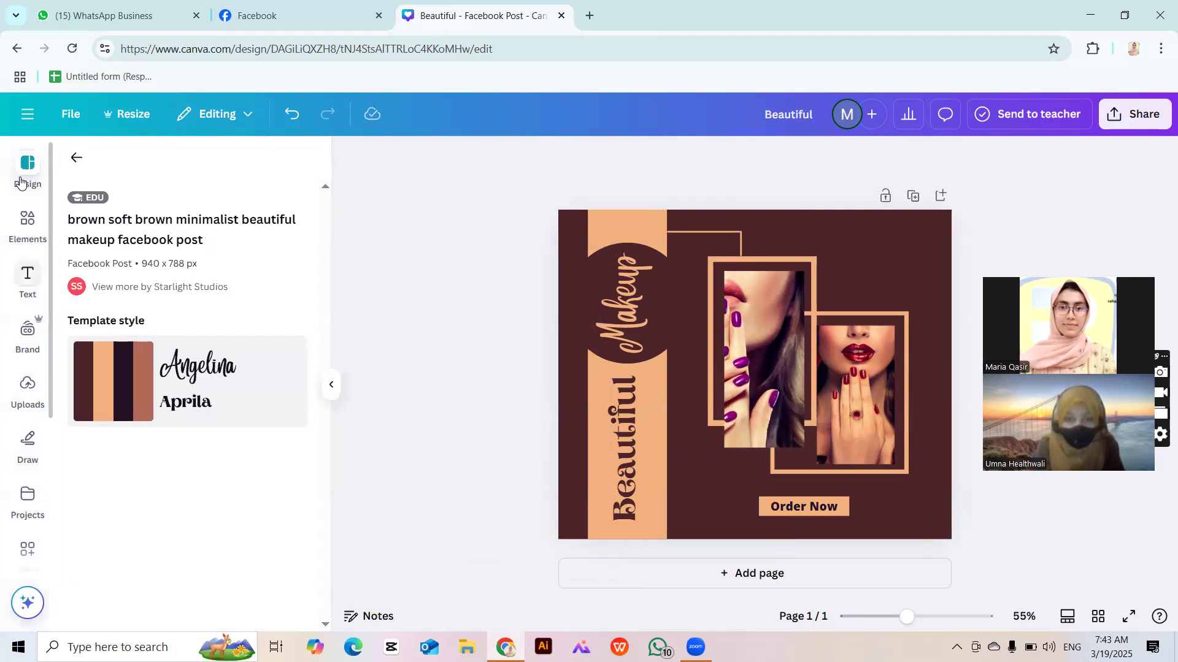
{"action": "left_click", "coordinate": [76, 158]}
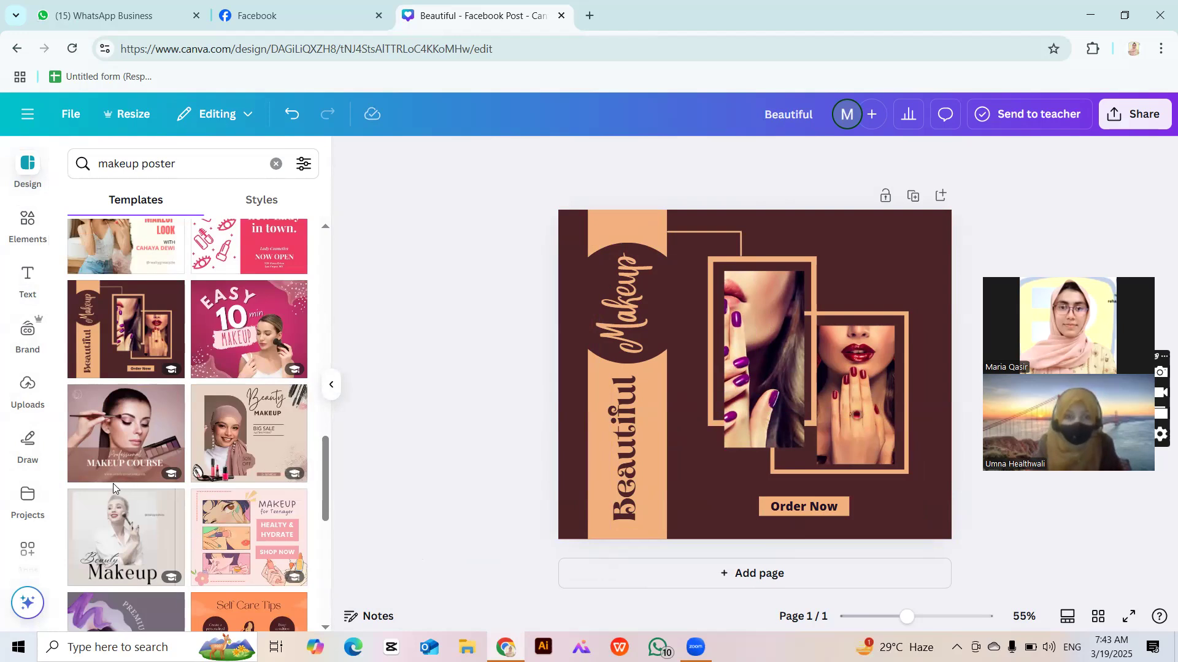
{"action": "scroll", "coordinate": [112, 484], "scroll_direction": "down", "scroll_amount": 3}
{"action": "scroll", "coordinate": [113, 486], "scroll_direction": "down", "scroll_amount": 3}
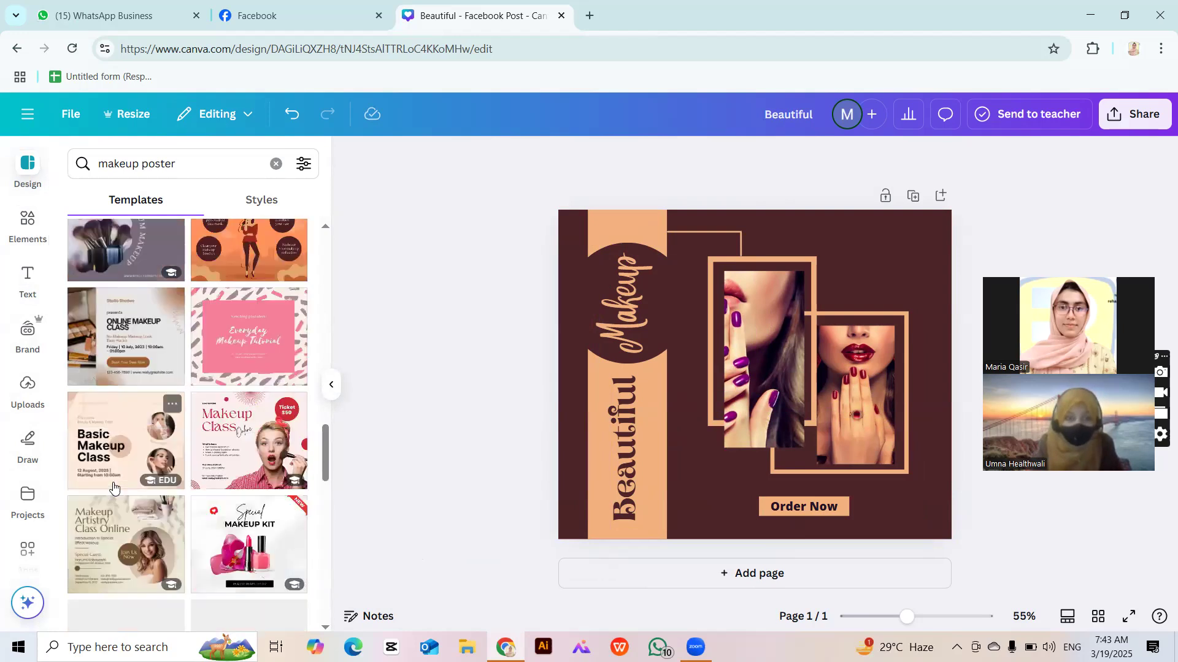
{"action": "left_click", "coordinate": [263, 352]}
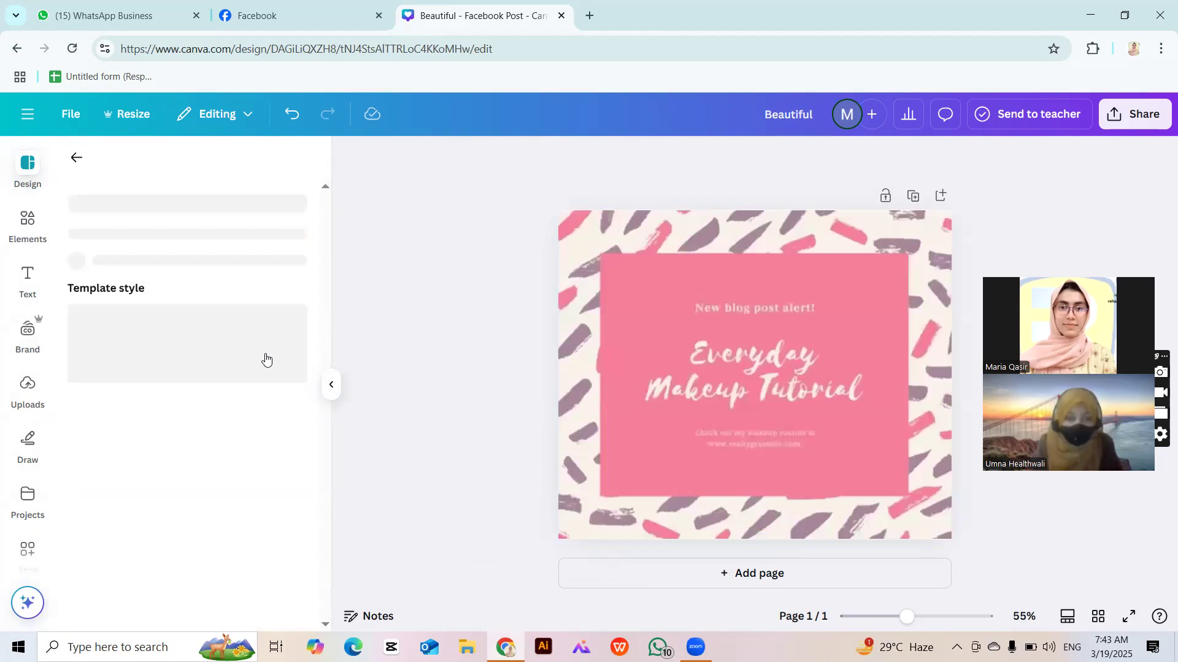
Apply the purple and cream floral Happy Easter template from the similar designs and delete its Happy text.
{"action": "scroll", "coordinate": [106, 316], "scroll_direction": "down", "scroll_amount": 3}
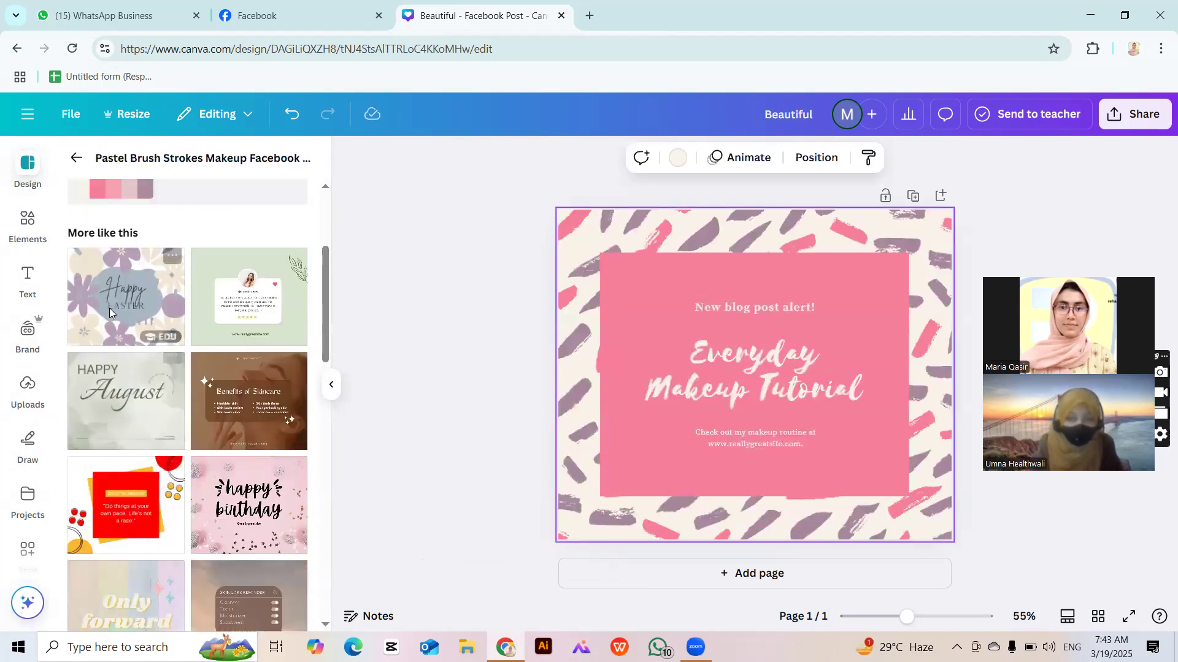
{"action": "left_click", "coordinate": [107, 316]}
{"action": "left_click", "coordinate": [750, 336]}
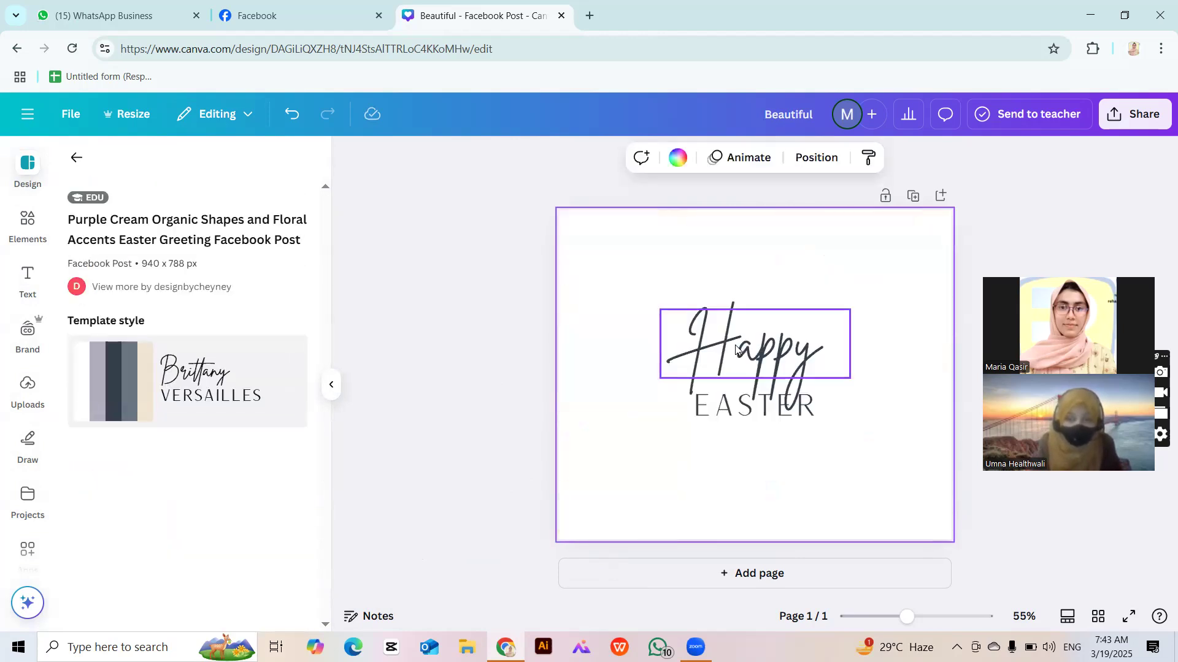
{"action": "key", "text": "Delete"}
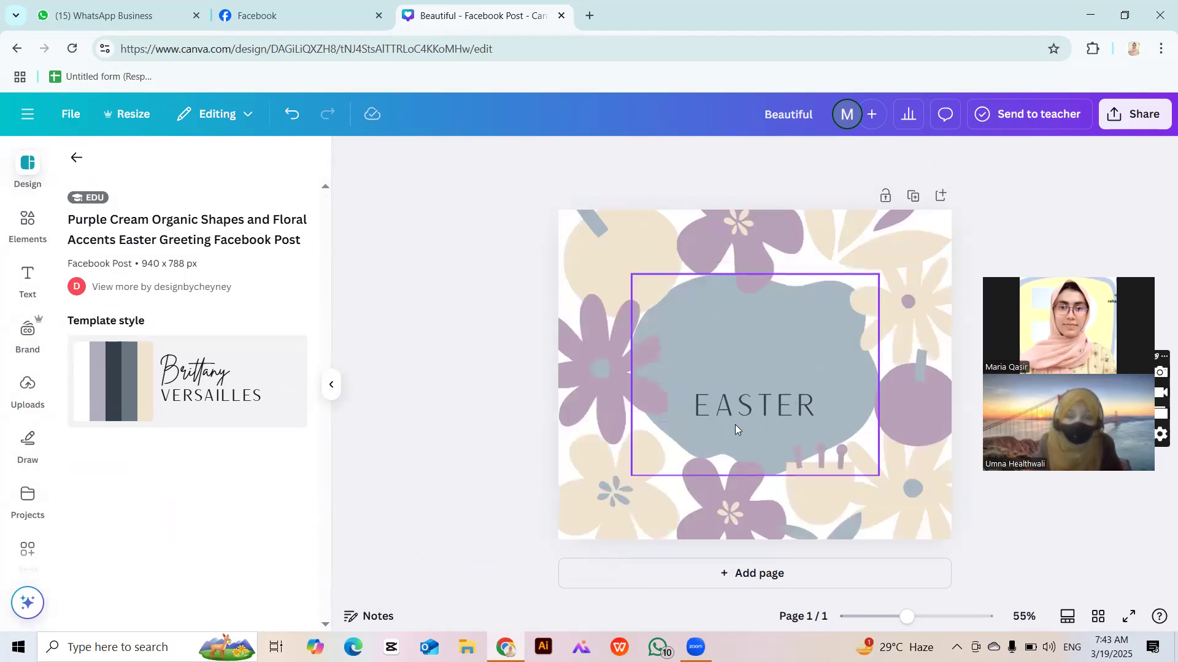
Move the EASTER text up within the blue shape and replace its wording with "success is the key".
{"action": "left_click", "coordinate": [743, 406]}
{"action": "left_click_drag", "start_coordinate": [741, 402], "coordinate": [714, 330]}
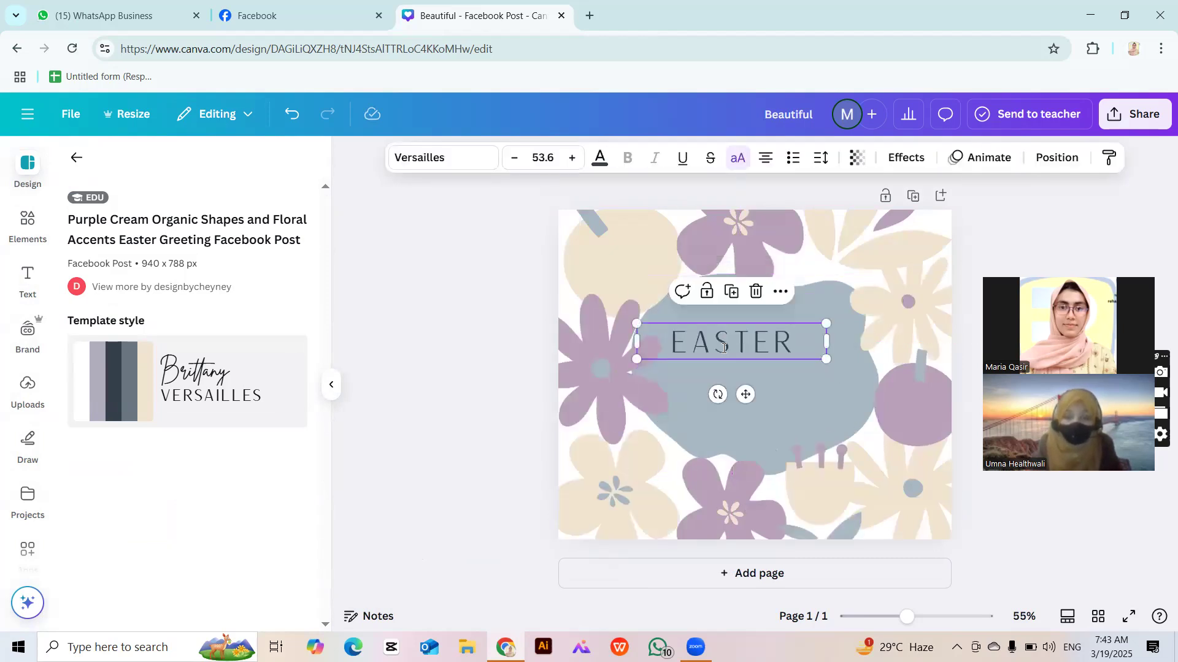
{"action": "double_click", "coordinate": [685, 332]}
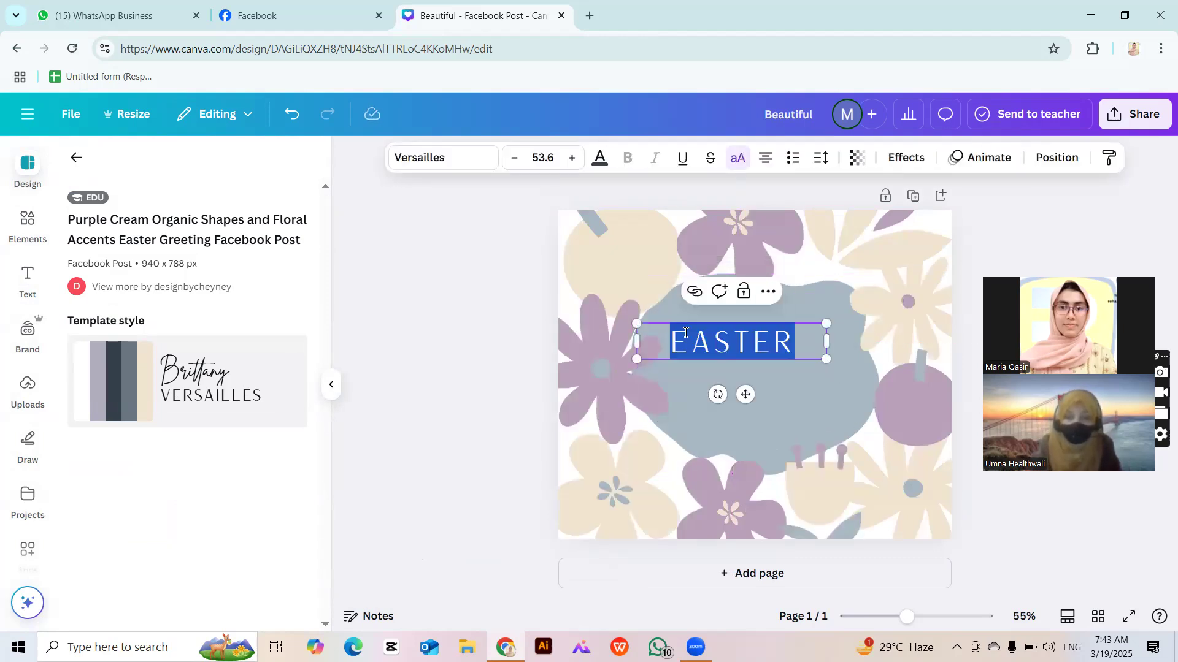
{"action": "key", "text": "Caps_Lock"}
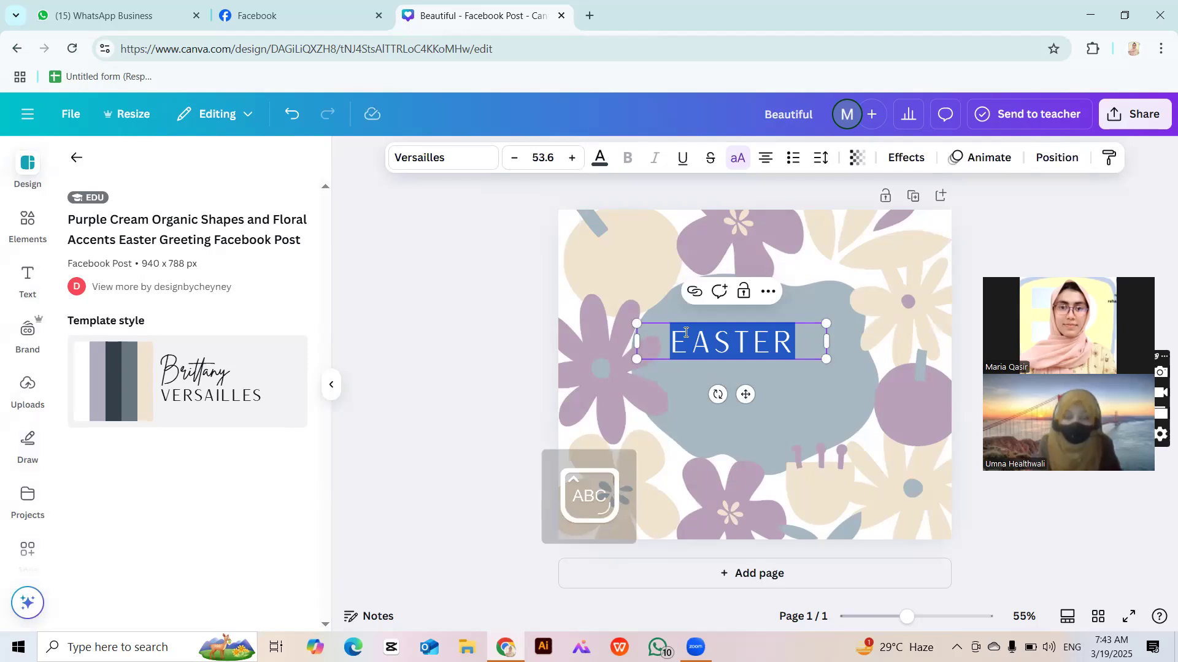
{"action": "key", "text": "BackSpace"}
{"action": "key", "text": "Caps_Lock"}
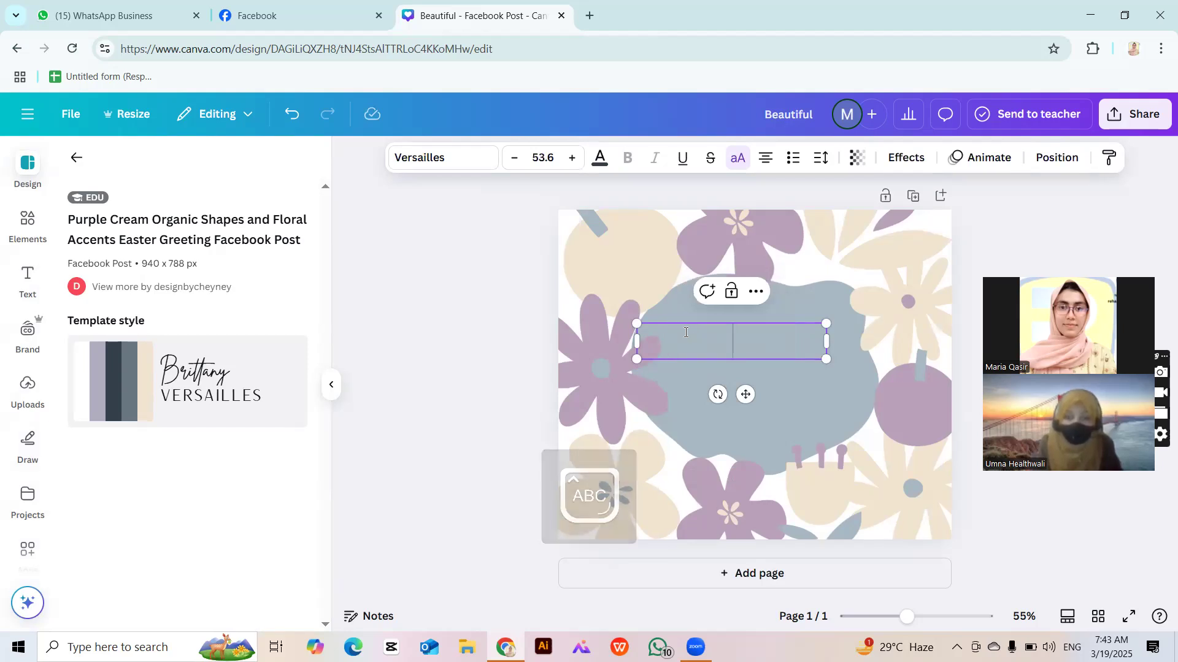
{"action": "type", "text": "success"}
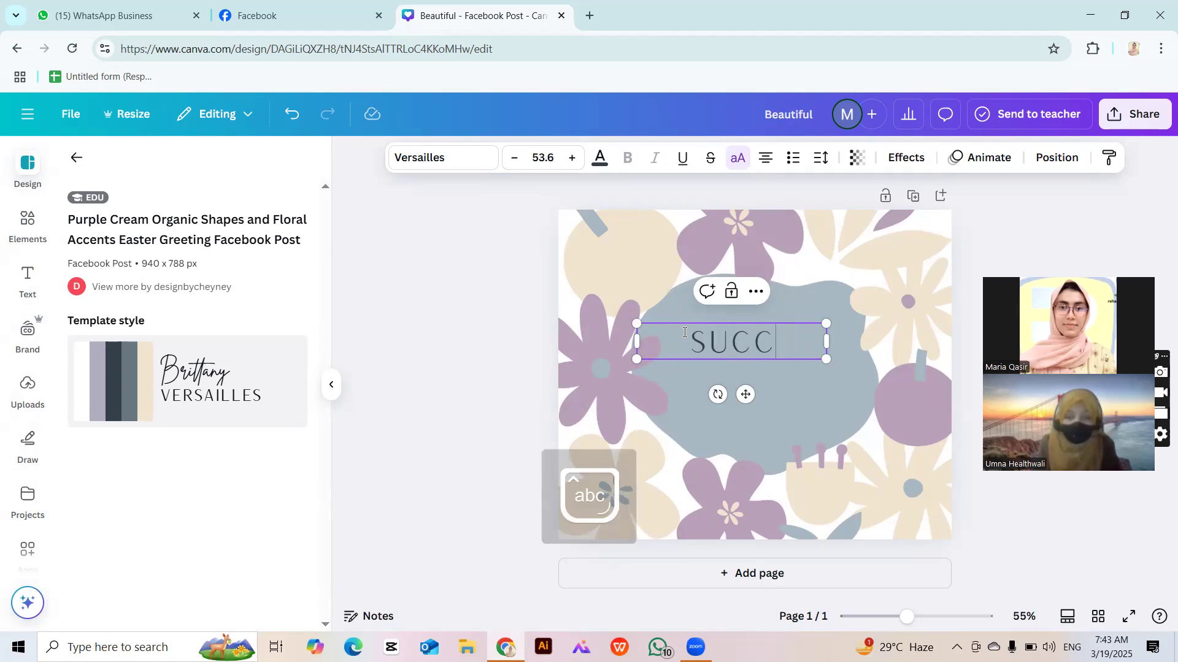
{"action": "type", "text": " is "}
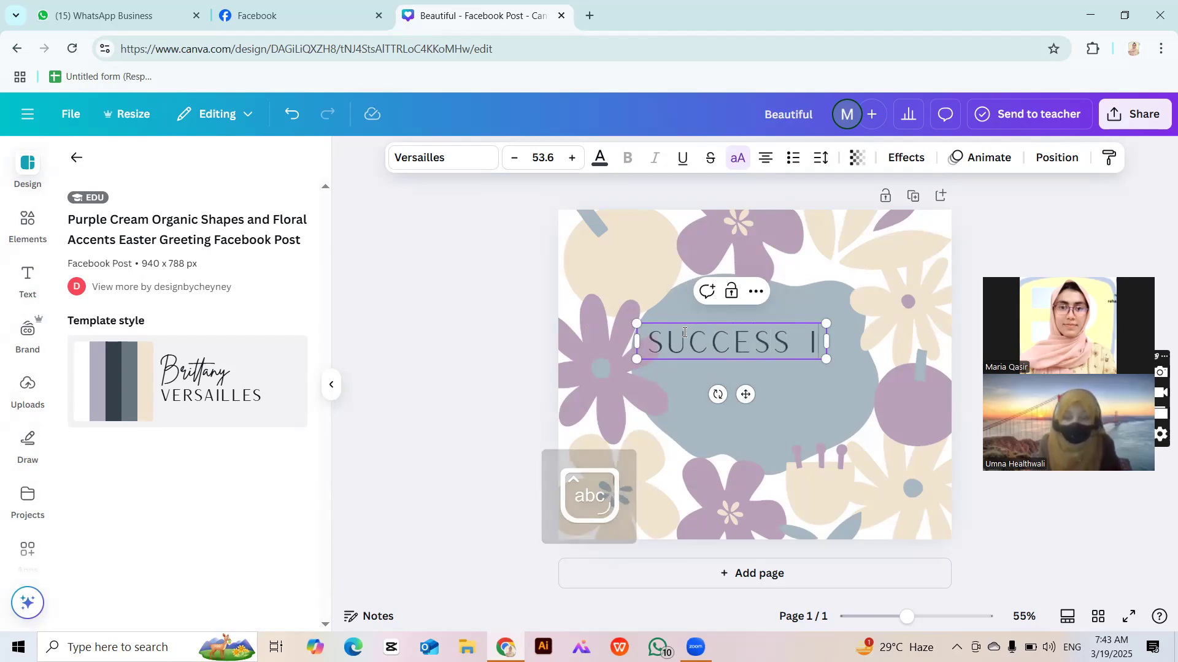
{"action": "type", "text": "te kr"}
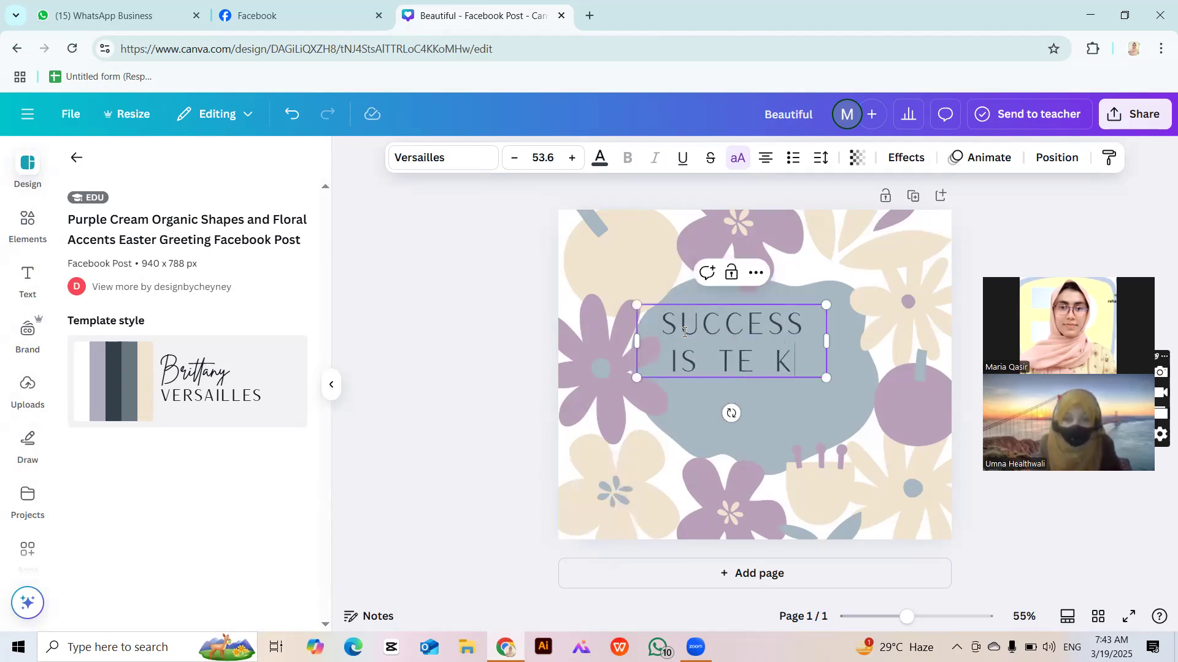
{"action": "key", "text": "BackSpace"}
{"action": "key", "text": "BackSpace"}
{"action": "key", "text": "BackSpace"}
{"action": "key", "text": "BackSpace"}
{"action": "type", "text": "he "}
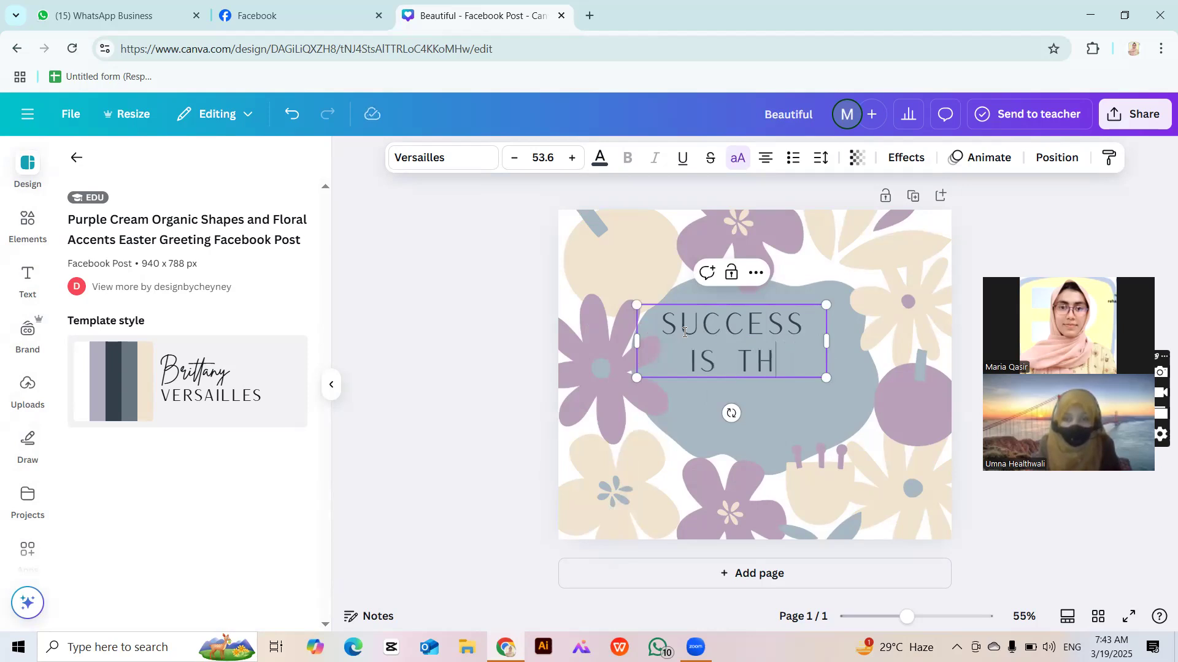
{"action": "type", "text": "kr"}
{"action": "key", "text": "BackSpace"}
{"action": "type", "text": "ey"}
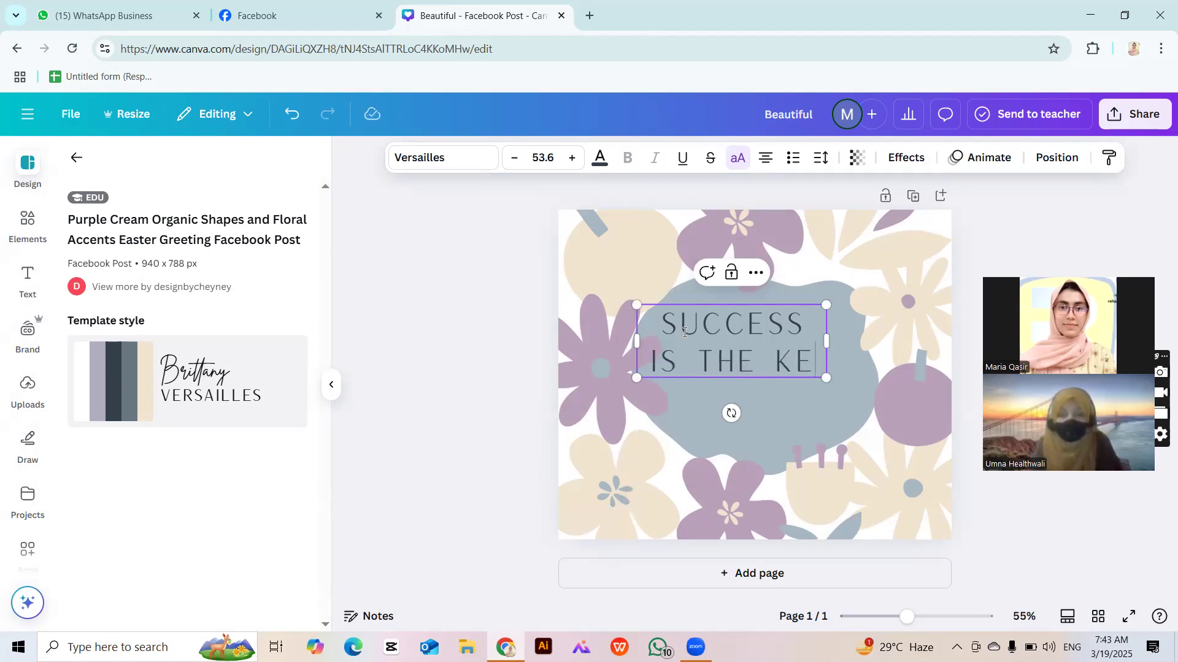
{"action": "left_click", "coordinate": [393, 244]}
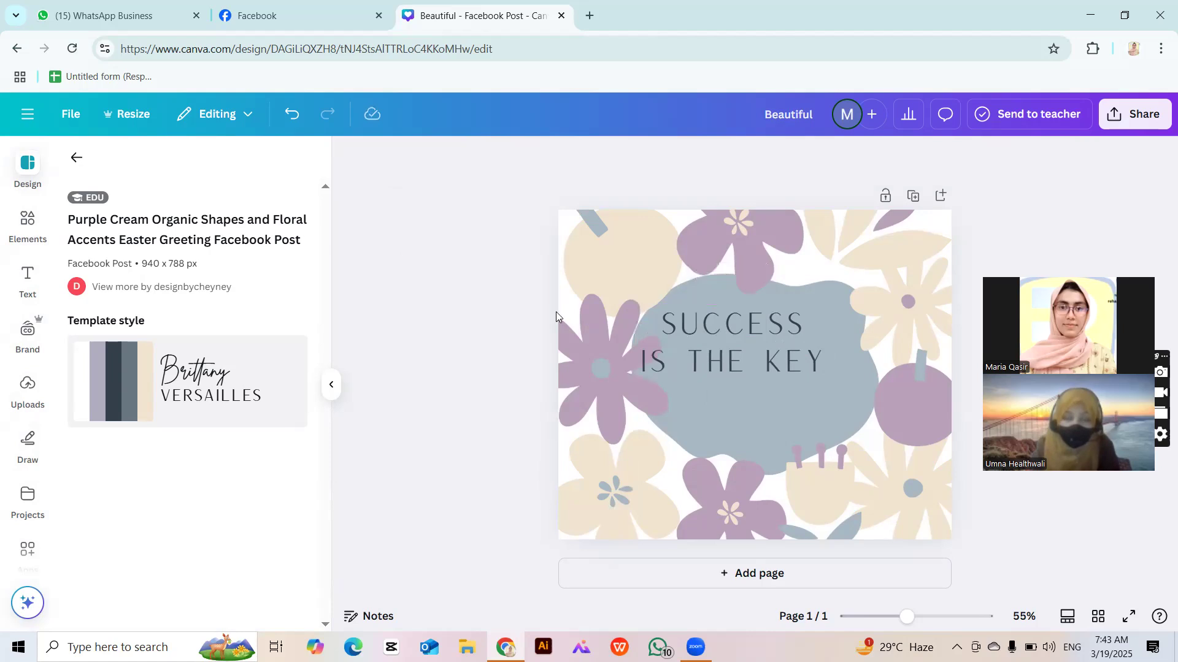
Centre the "SUCCESS IS THE KEY" text horizontally on the page, and delete it.
{"action": "left_click_drag", "start_coordinate": [791, 348], "coordinate": [814, 373]}
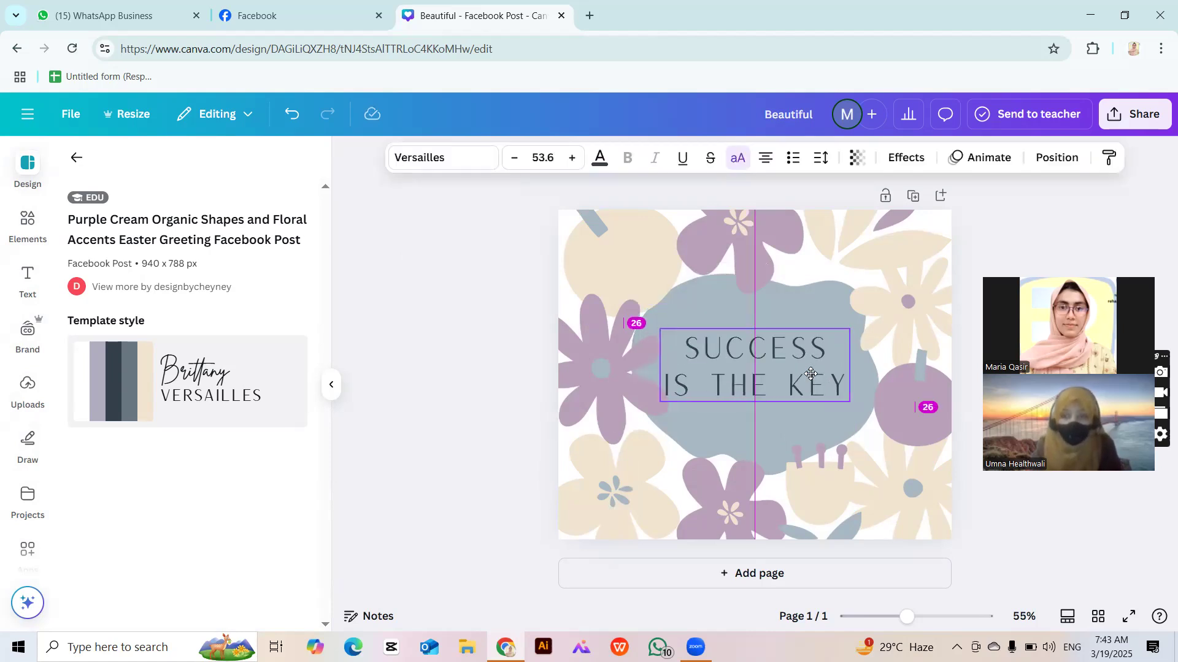
{"action": "left_click", "coordinate": [455, 387]}
{"action": "left_click", "coordinate": [763, 384]}
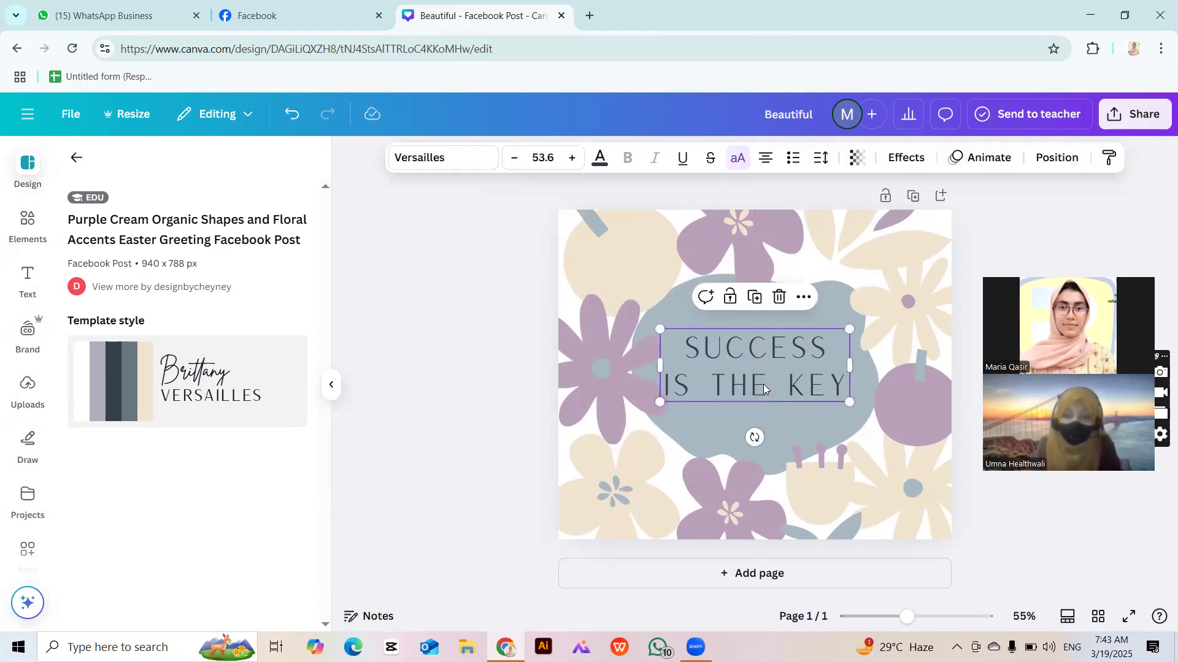
{"action": "key", "text": "Delete"}
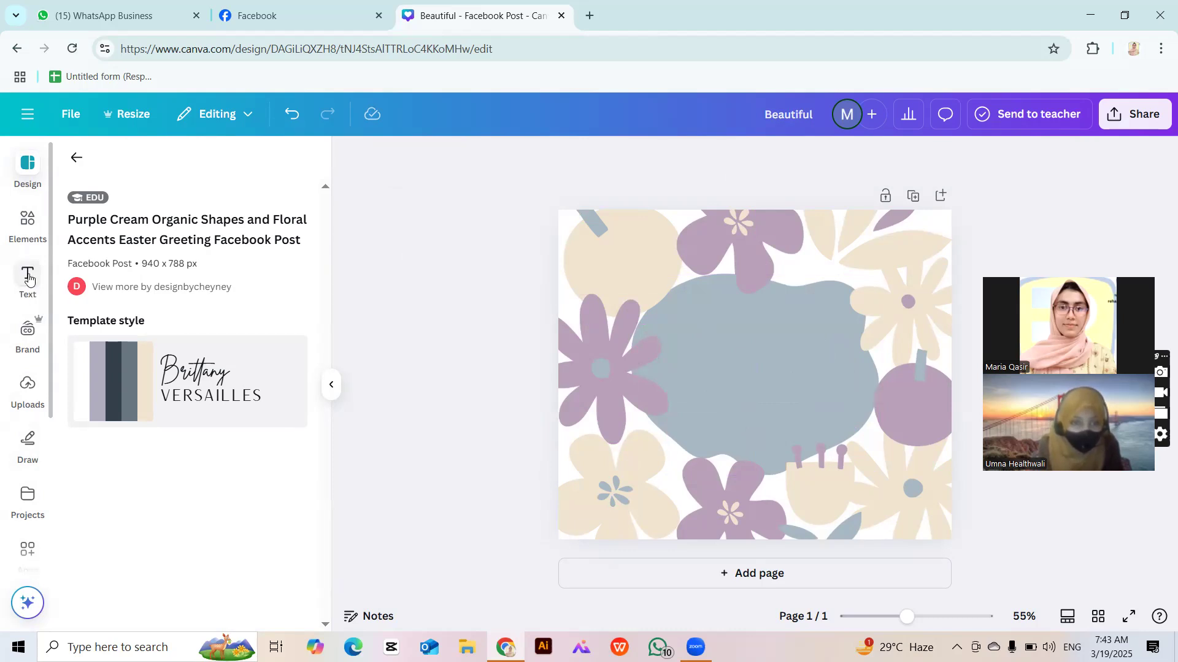
Add a subheading text in the middle of the blue shape and enter the person's display name in it.
{"action": "key", "text": "t"}
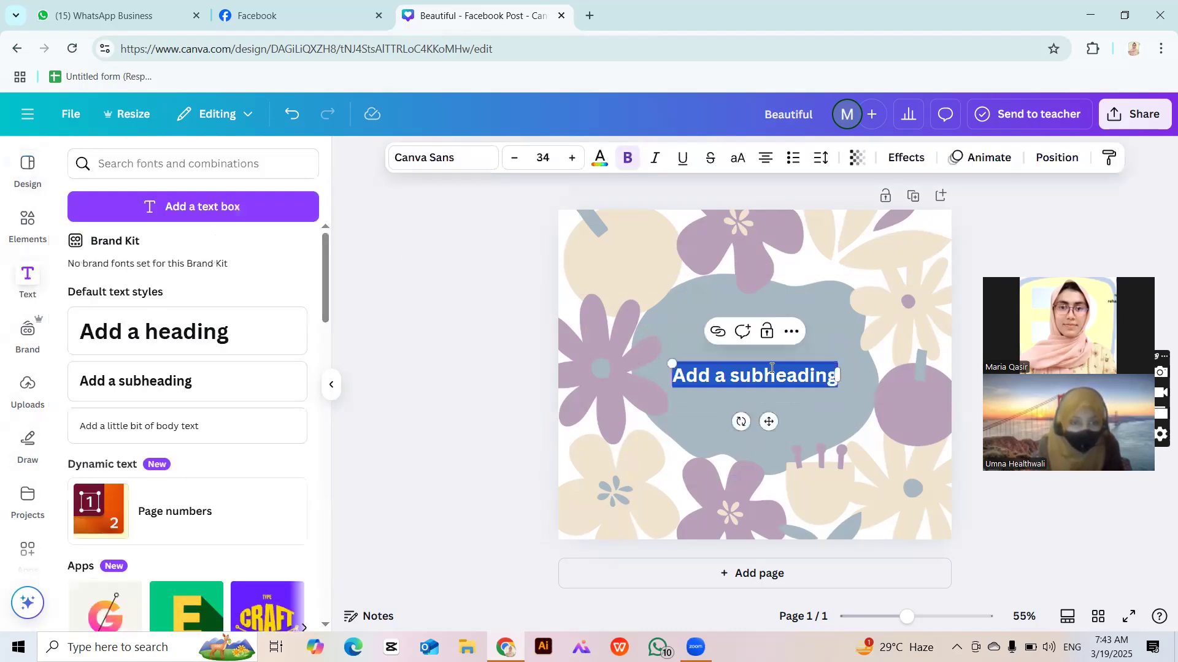
{"action": "type", "text": "Marua"}
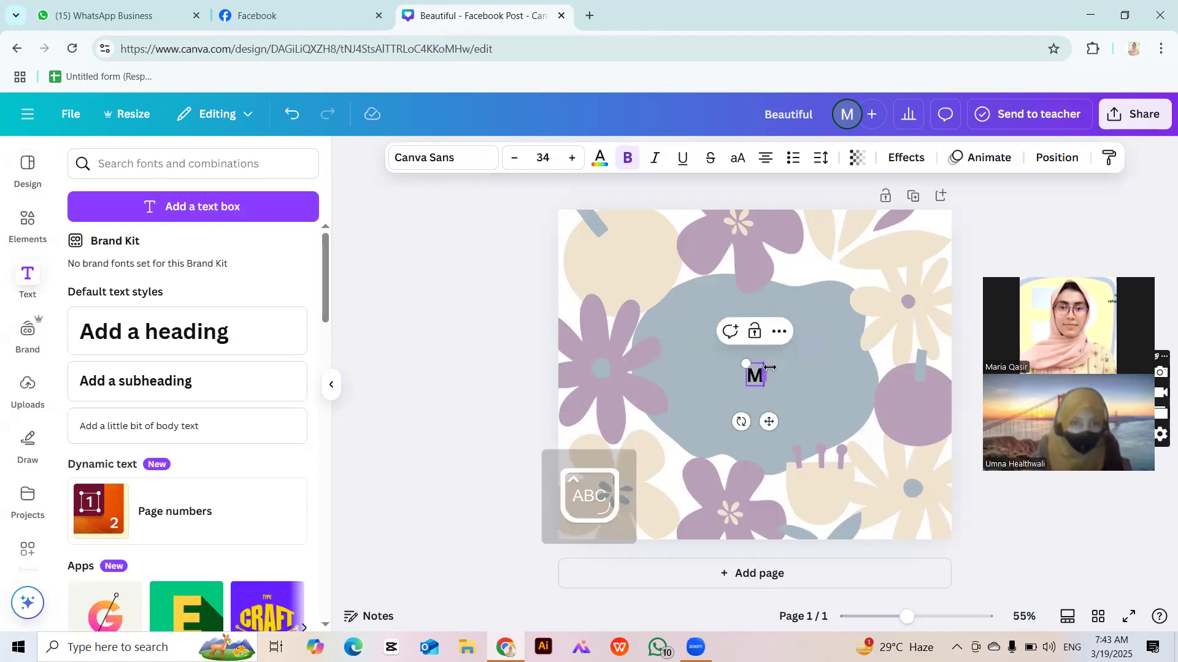
{"action": "key", "text": "BackSpace"}
{"action": "key", "text": "BackSpace"}
{"action": "type", "text": "c"}
{"action": "key", "text": "BackSpace"}
{"action": "type", "text": "ia Fiverrwali"}
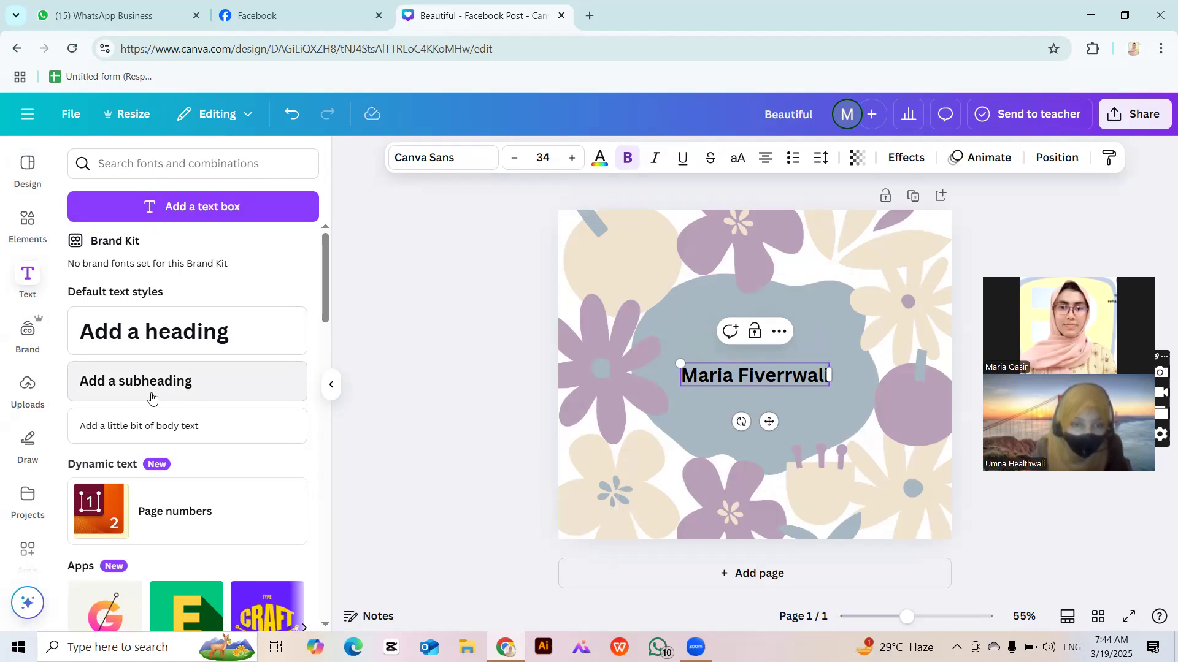
{"action": "left_click", "coordinate": [172, 384]}
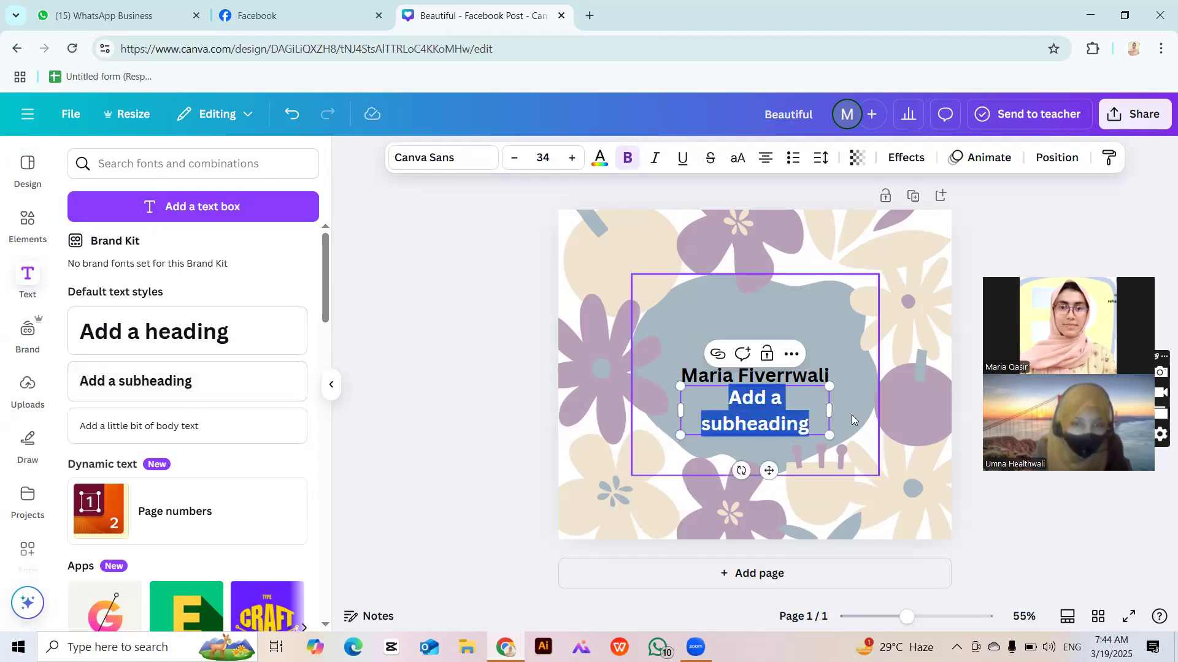
{"action": "key", "text": "BackSpace"}
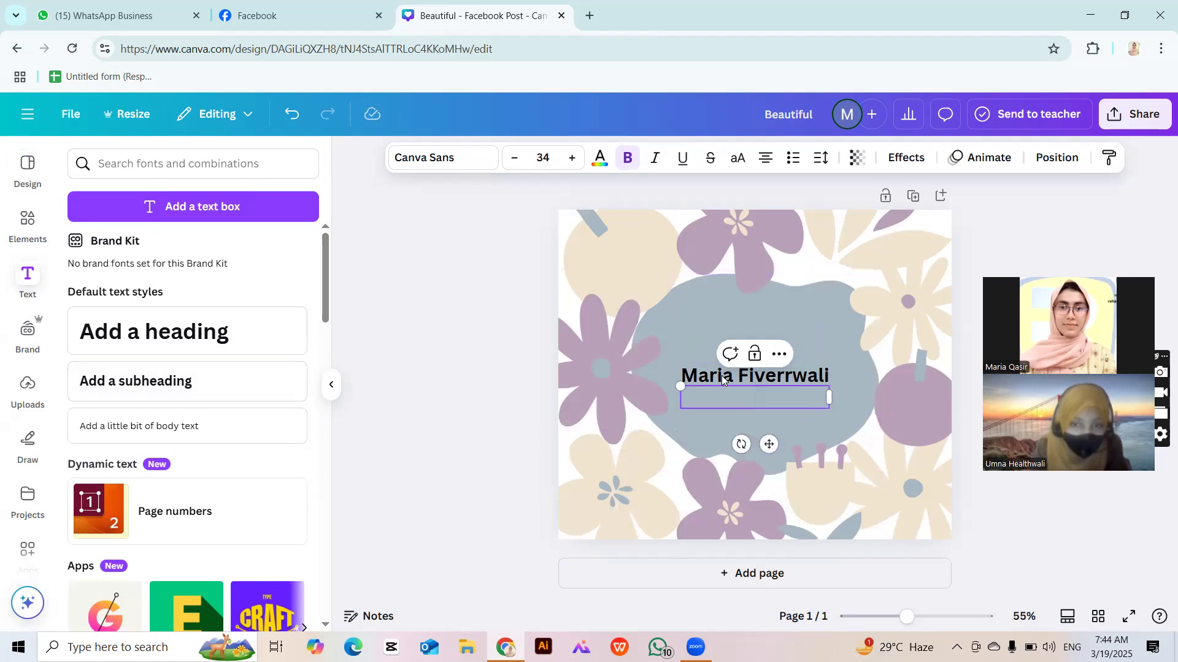
{"action": "left_click", "coordinate": [722, 379]}
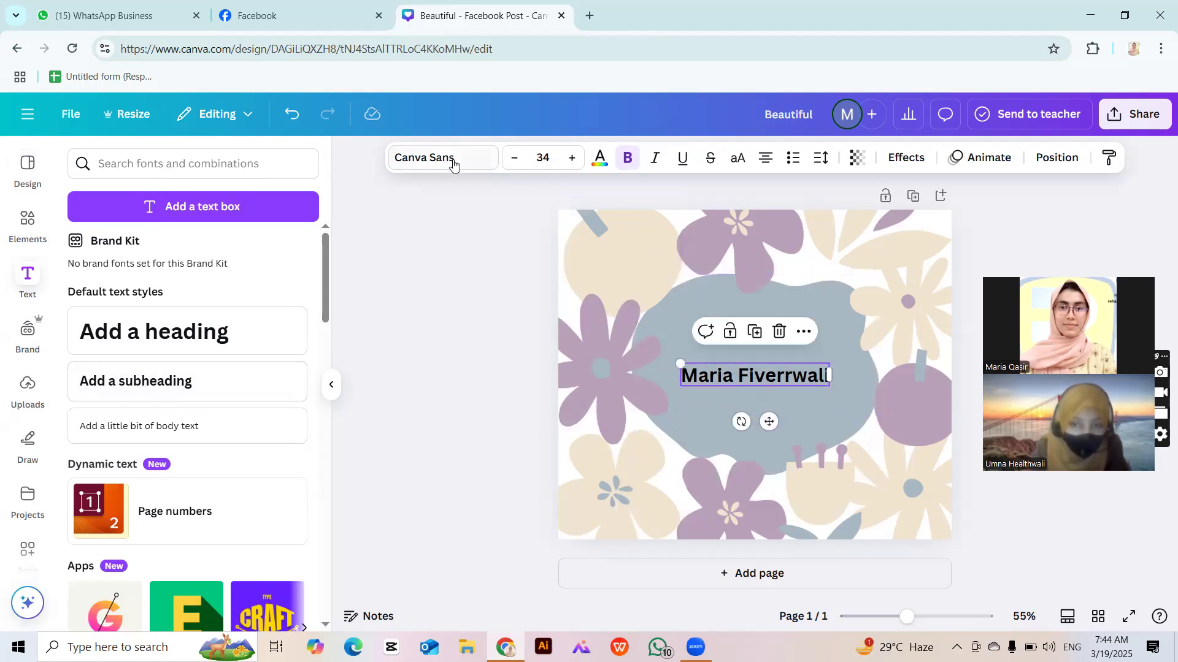
Try the Bricolage Grotesque and Cooper Hewitt fonts on the name text and set it to TT Norms.
{"action": "left_click", "coordinate": [451, 160]}
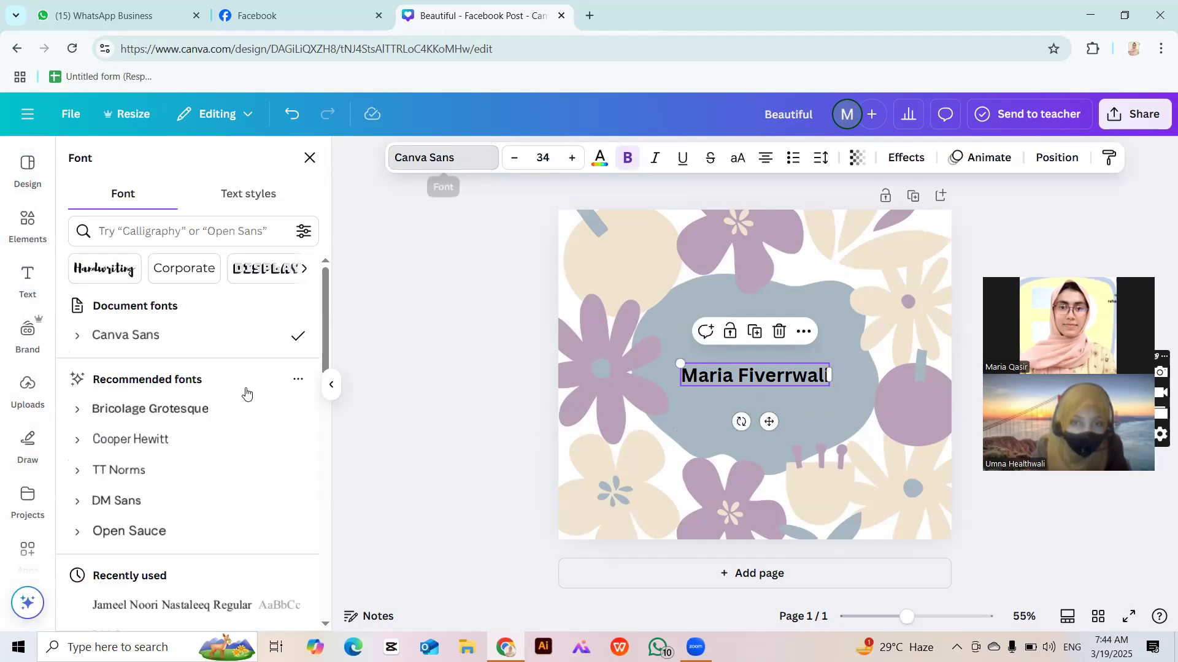
{"action": "left_click", "coordinate": [147, 410]}
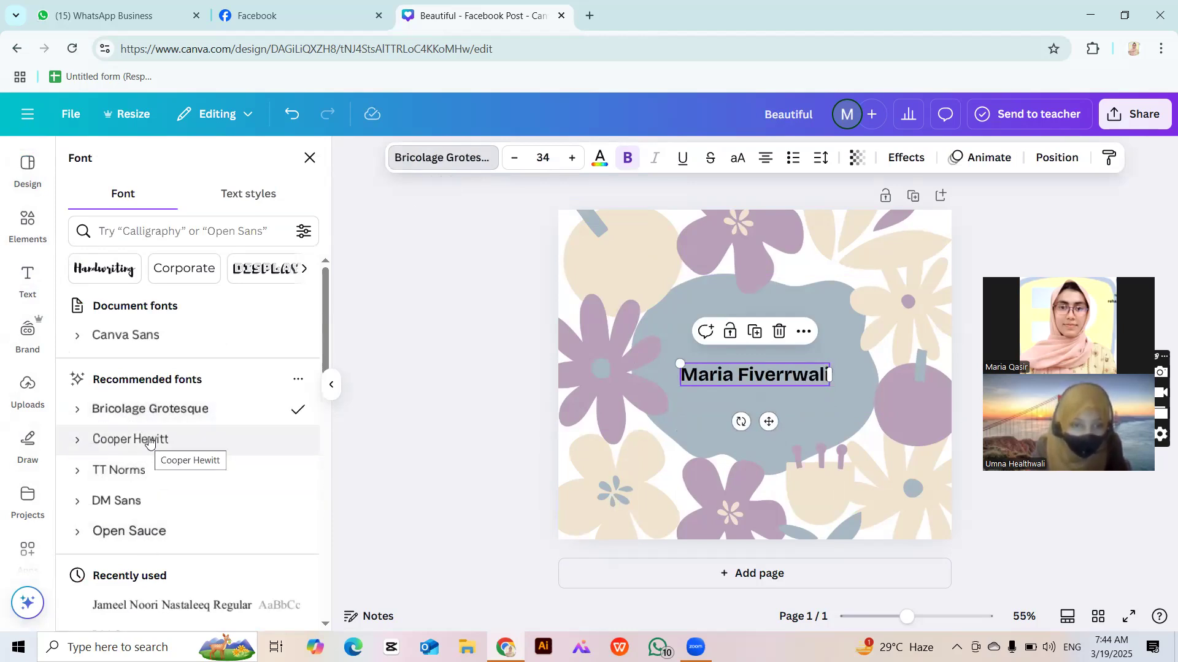
{"action": "left_click", "coordinate": [148, 444]}
{"action": "left_click", "coordinate": [159, 479]}
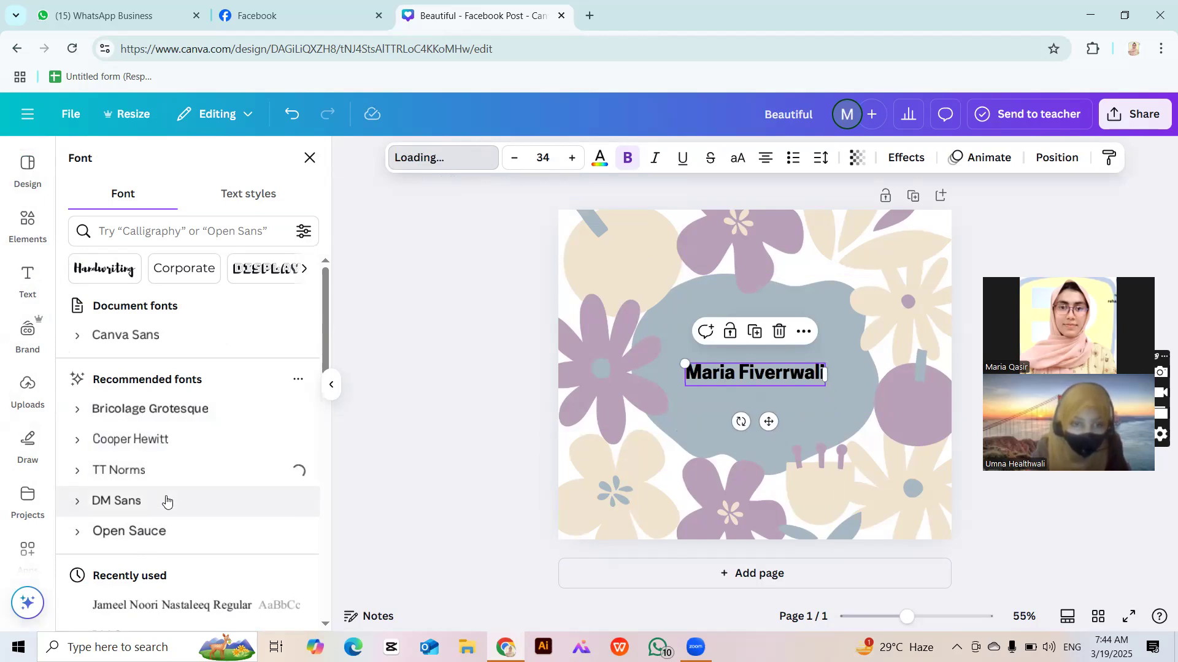
{"action": "left_click", "coordinate": [626, 161]}
{"action": "left_click", "coordinate": [625, 161]}
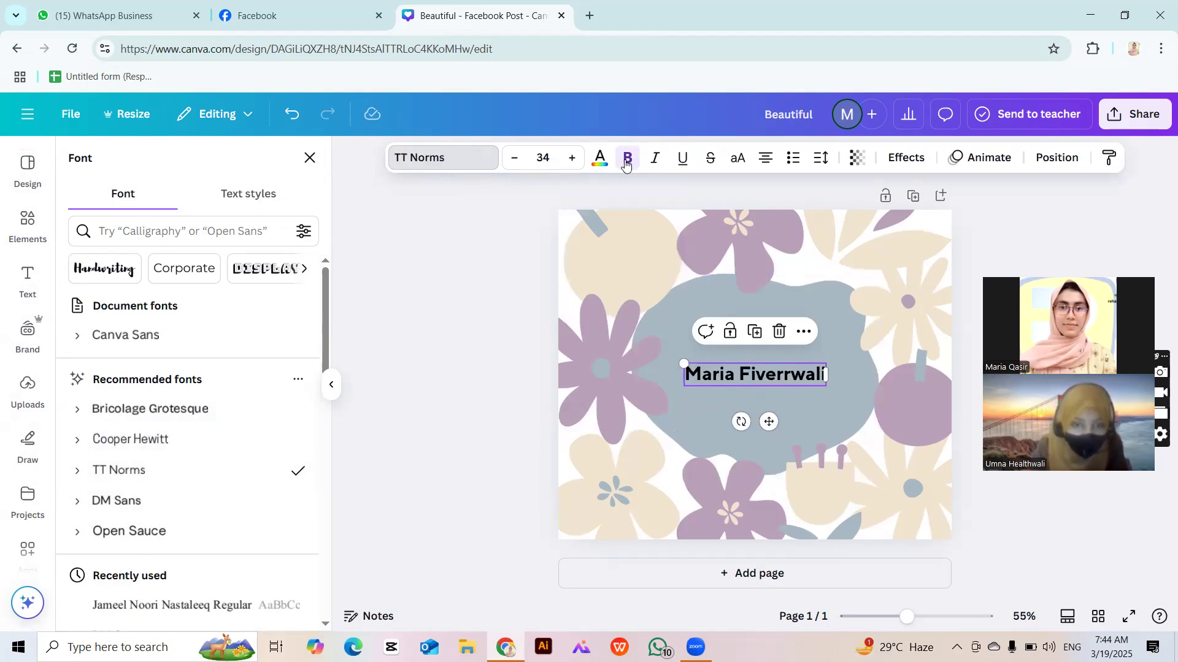
Colour the name text dark blue from the SMI logo colours and remove its bold formatting.
{"action": "left_click", "coordinate": [601, 169]}
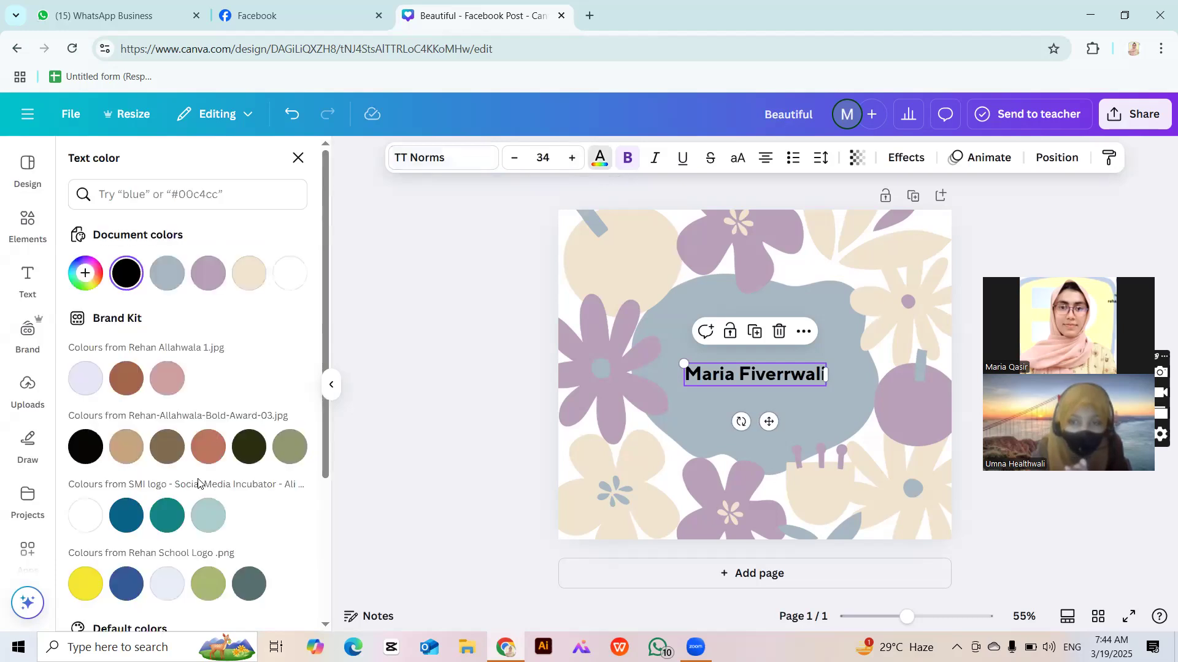
{"action": "left_click", "coordinate": [126, 515]}
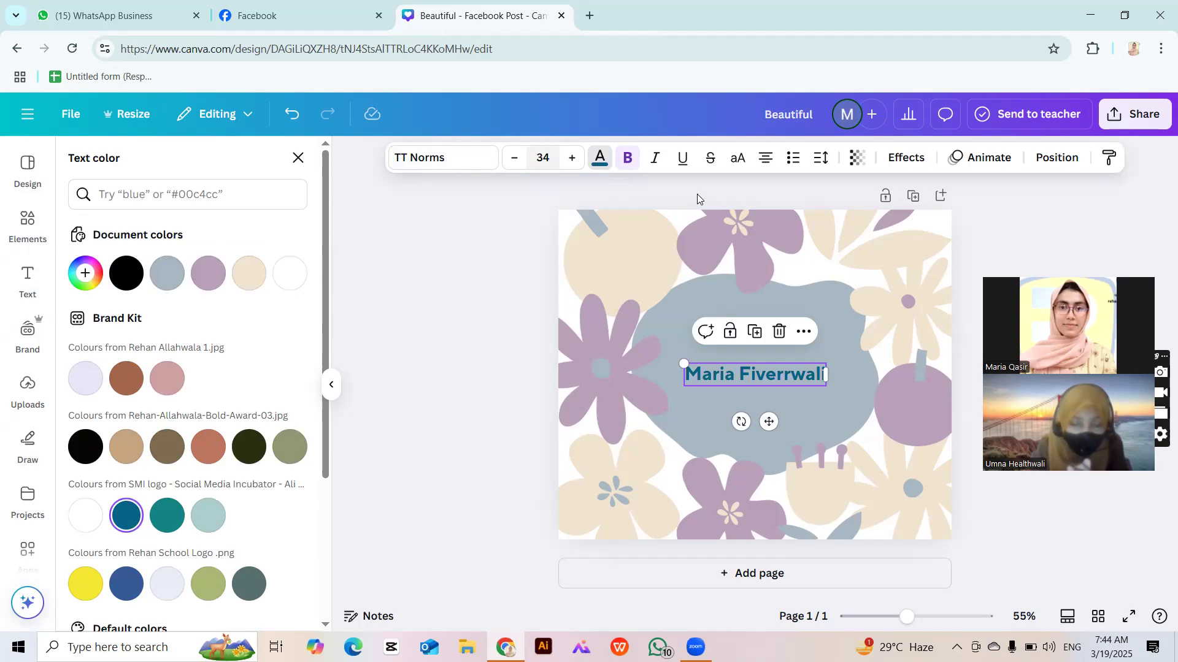
{"action": "left_click", "coordinate": [627, 159]}
{"action": "left_click", "coordinate": [461, 433]}
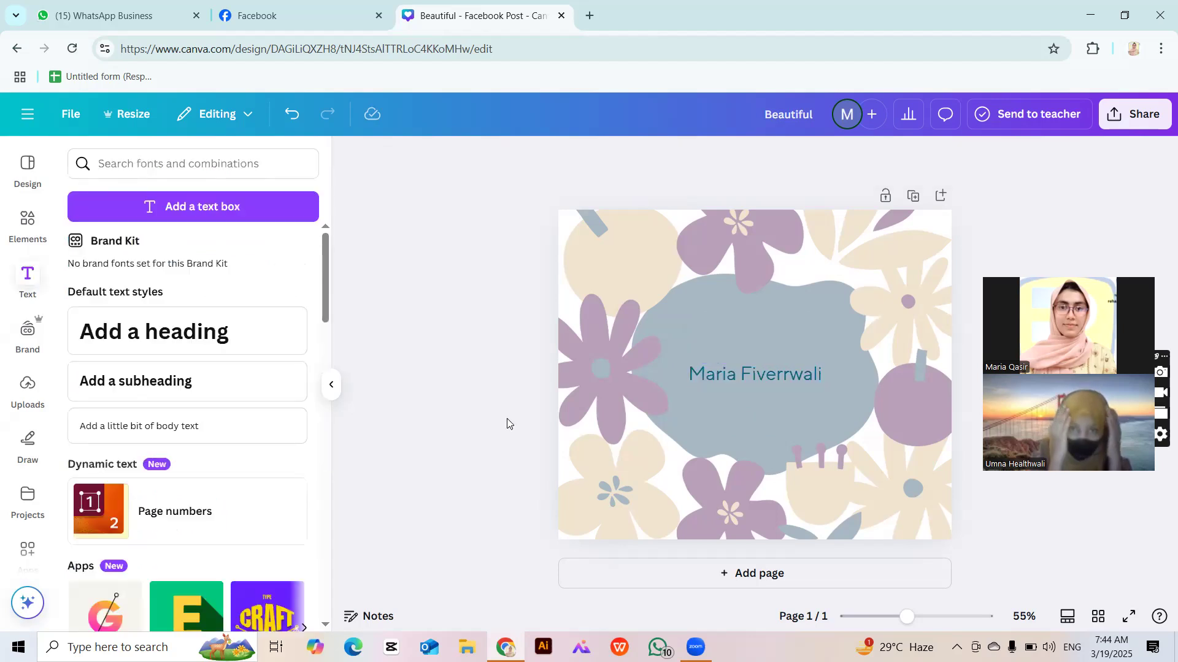
Change the name text's colour to white from the document colours.
{"action": "left_click", "coordinate": [795, 377]}
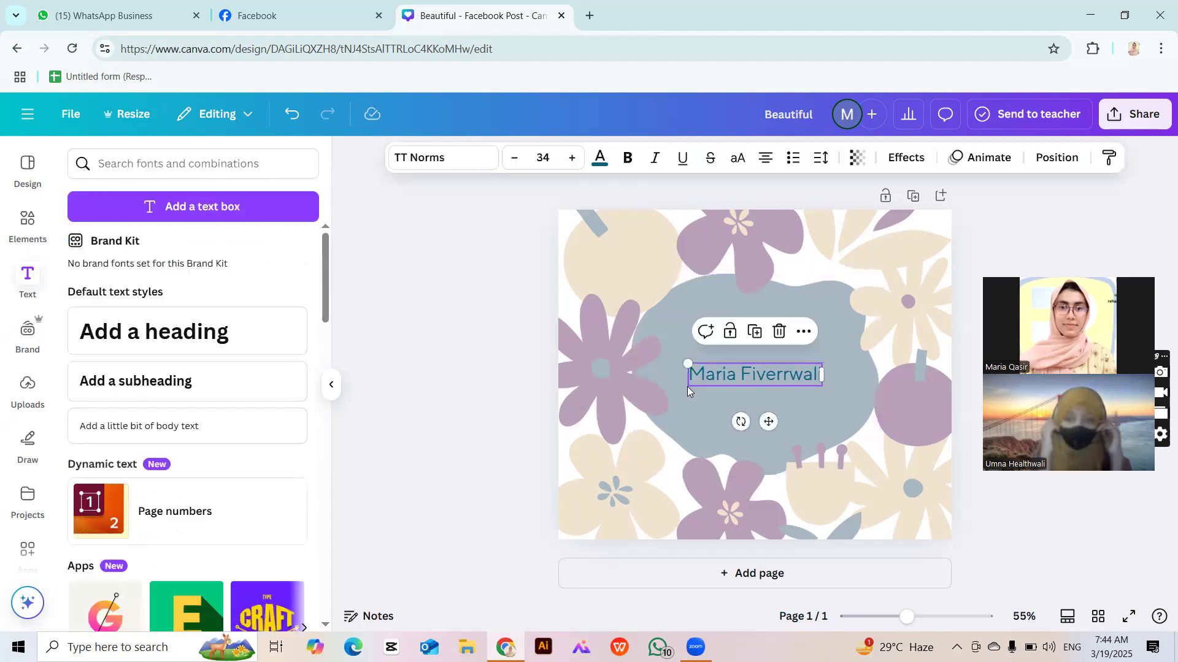
{"action": "left_click", "coordinate": [600, 158]}
{"action": "left_click", "coordinate": [284, 280]}
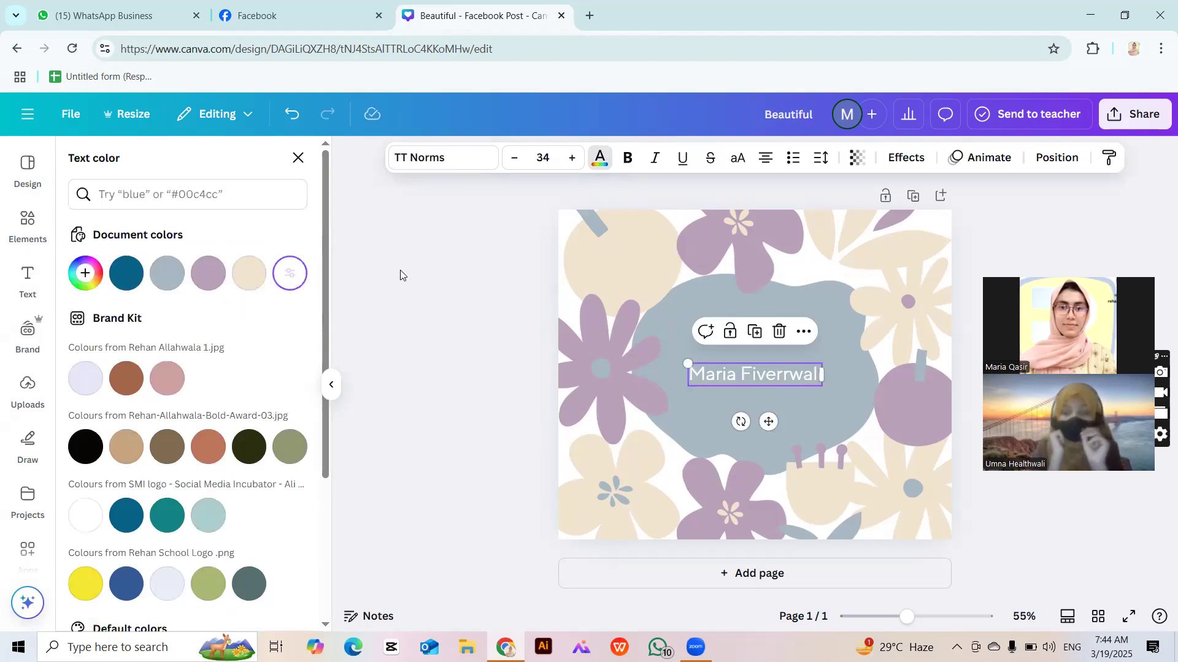
{"action": "key", "text": "Escape"}
{"action": "left_click", "coordinate": [420, 294]}
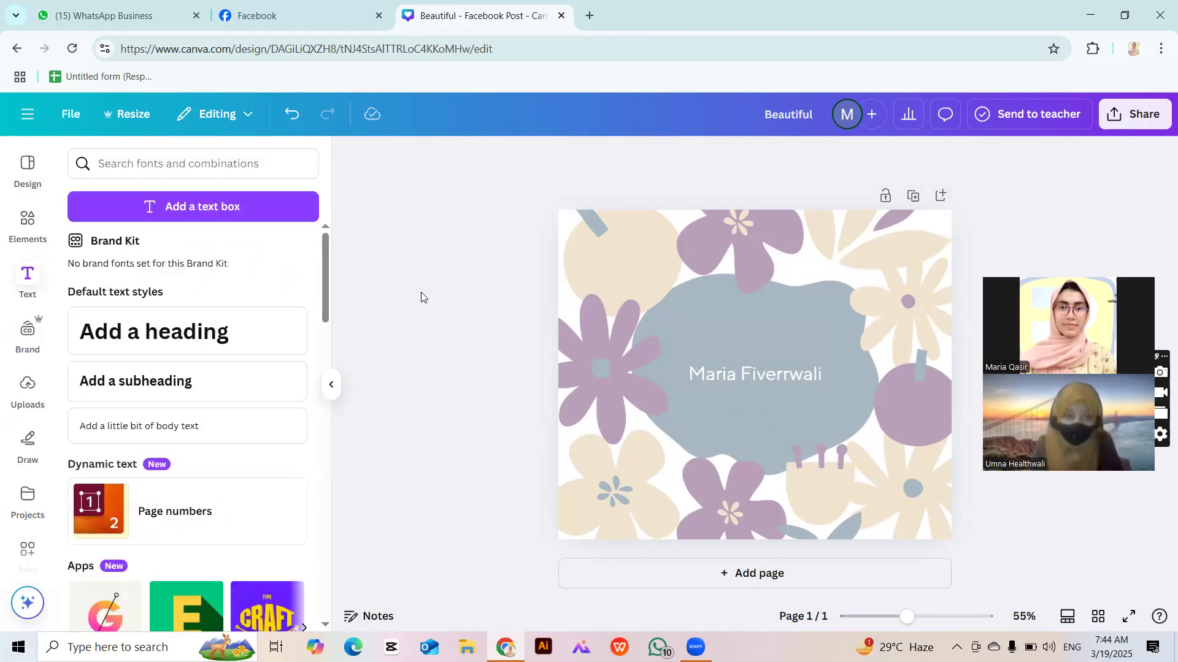
Apply the Lift effect to the name text and increase the effect's intensity.
{"action": "left_click", "coordinate": [784, 377]}
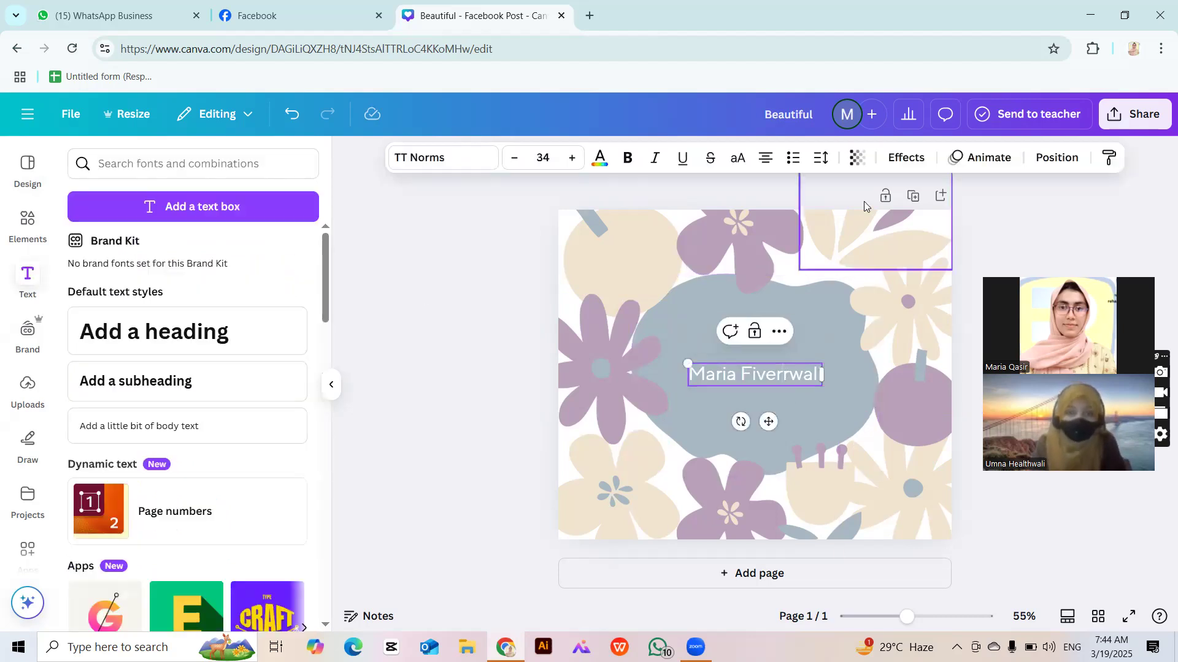
{"action": "left_click", "coordinate": [906, 158]}
{"action": "left_click", "coordinate": [274, 236]}
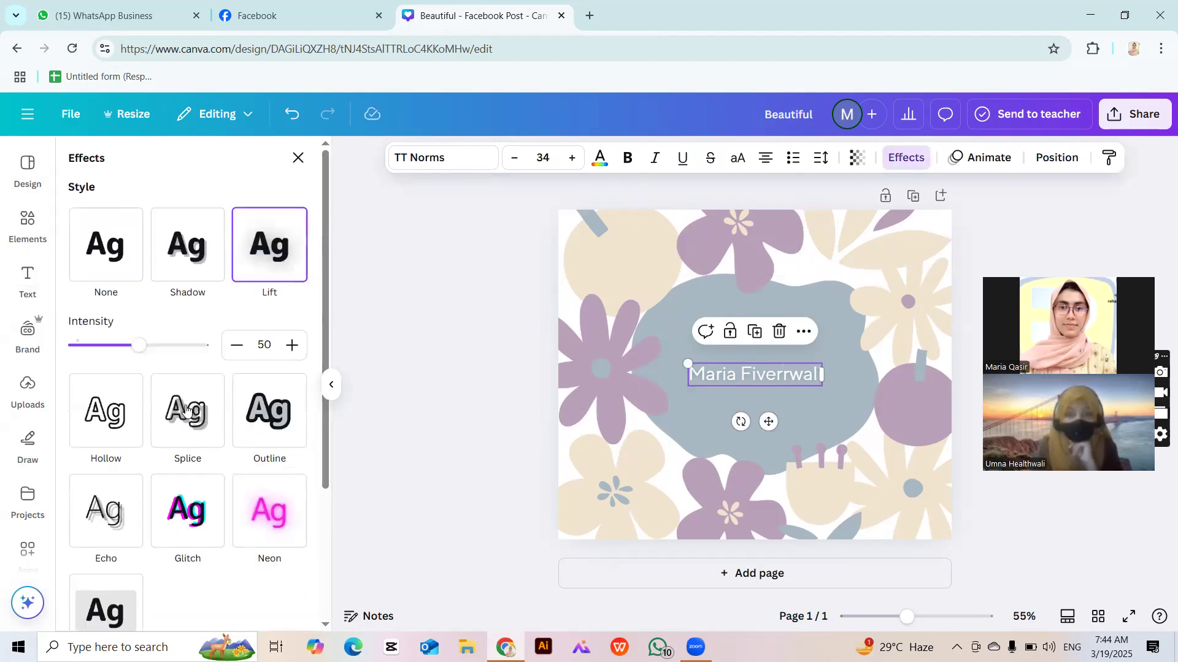
{"action": "left_click_drag", "start_coordinate": [163, 345], "coordinate": [401, 296]}
{"action": "left_click", "coordinate": [401, 295]}
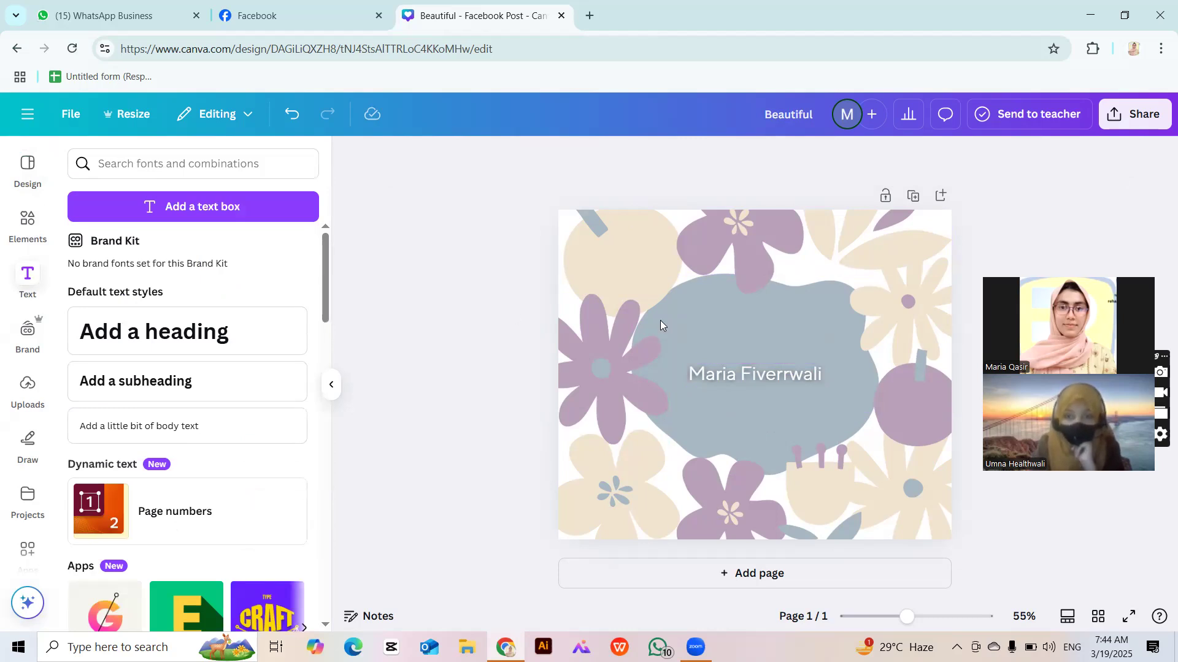
Delete the name text from the blue shape in the middle of the page.
{"action": "left_click", "coordinate": [756, 389]}
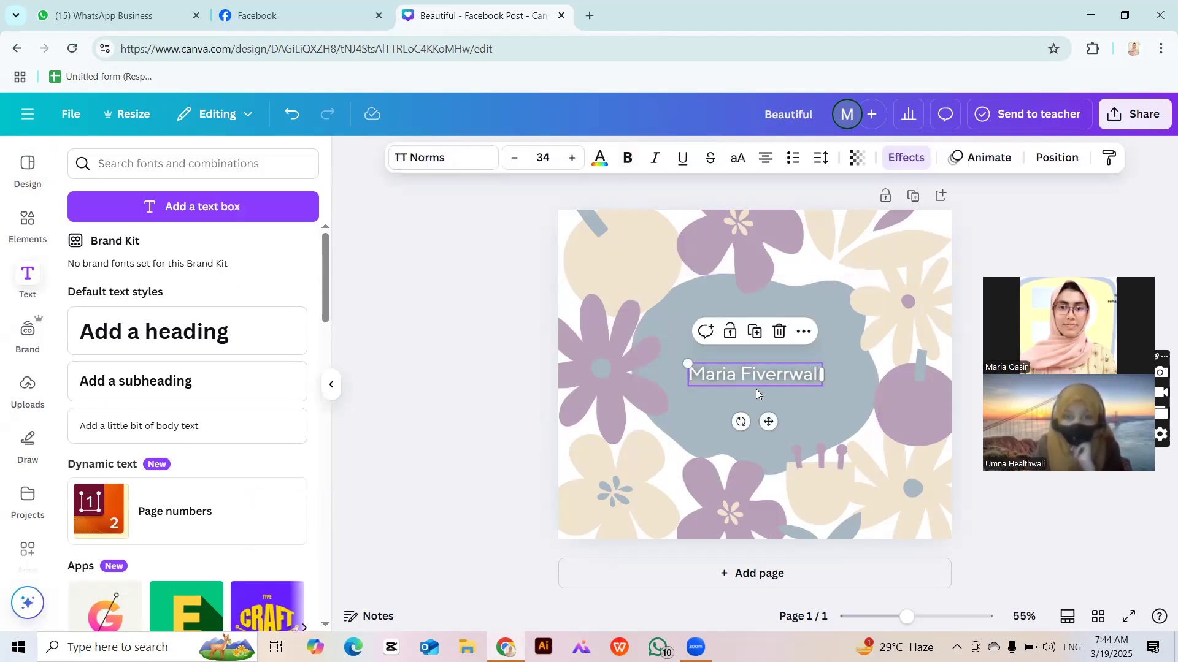
{"action": "key", "text": "super+shift+s"}
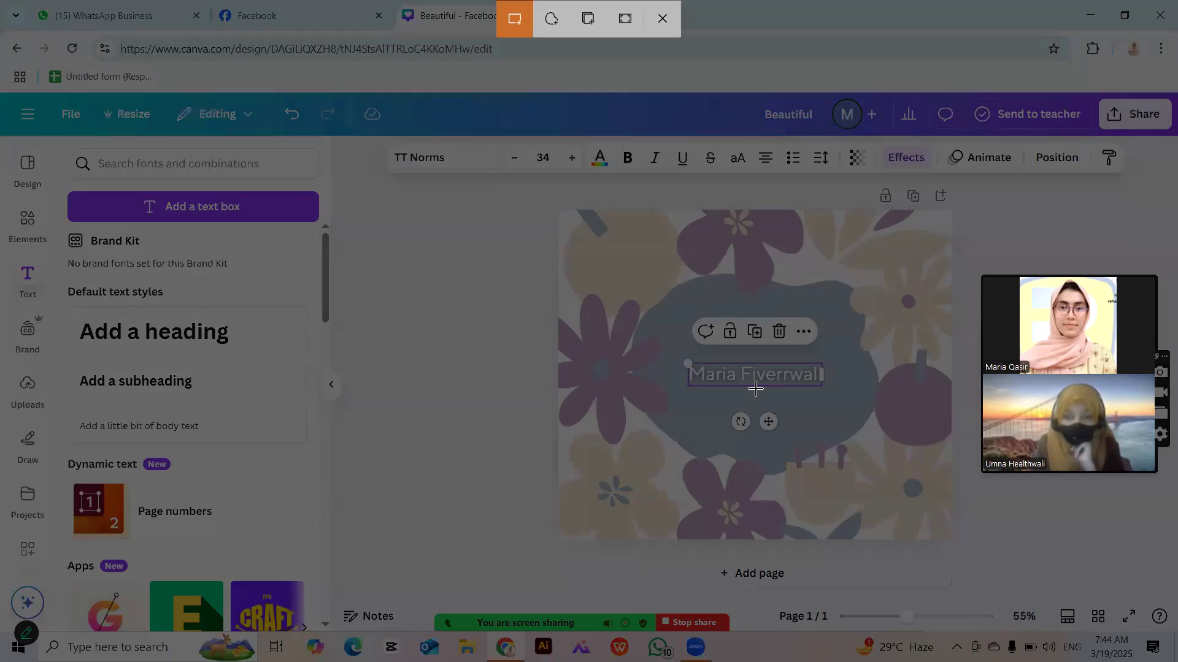
{"action": "left_click", "coordinate": [664, 19]}
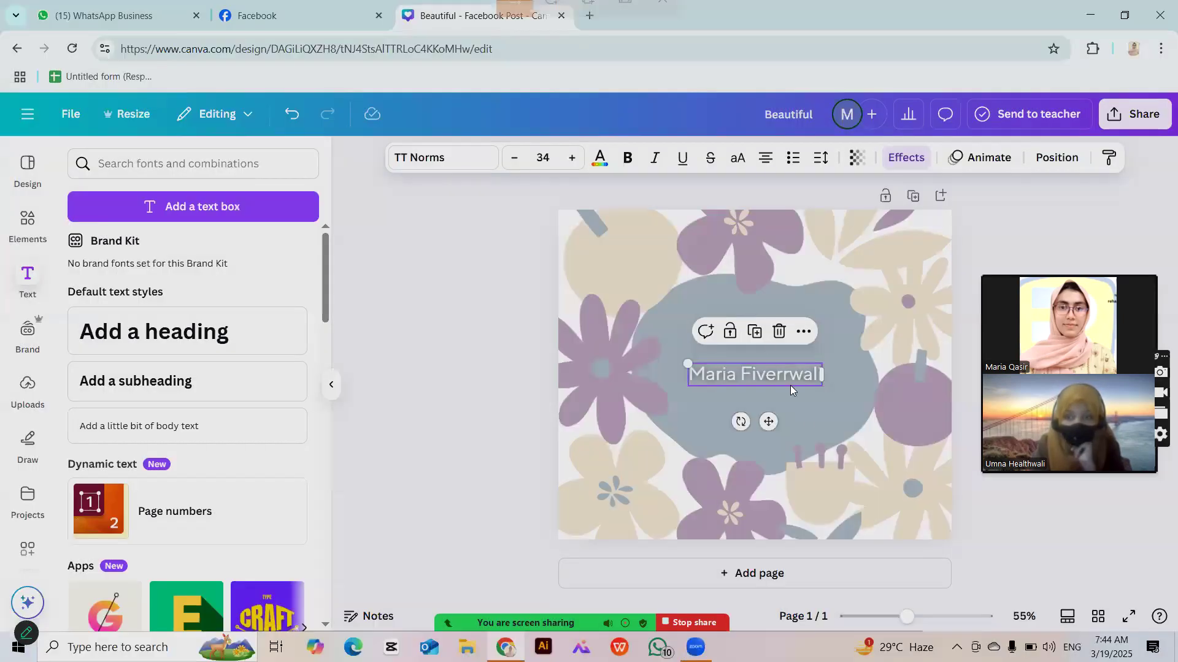
{"action": "key", "text": "Delete"}
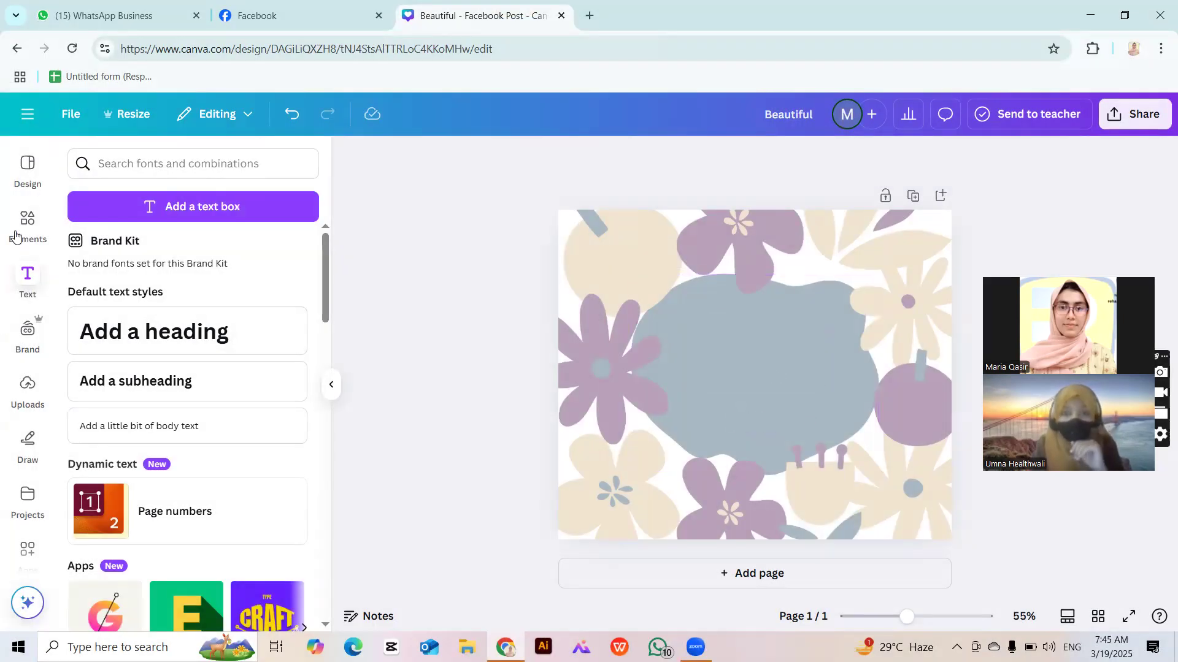
Return to the makeup poster template results and clear the whole floral design from the page.
{"action": "left_click", "coordinate": [18, 237]}
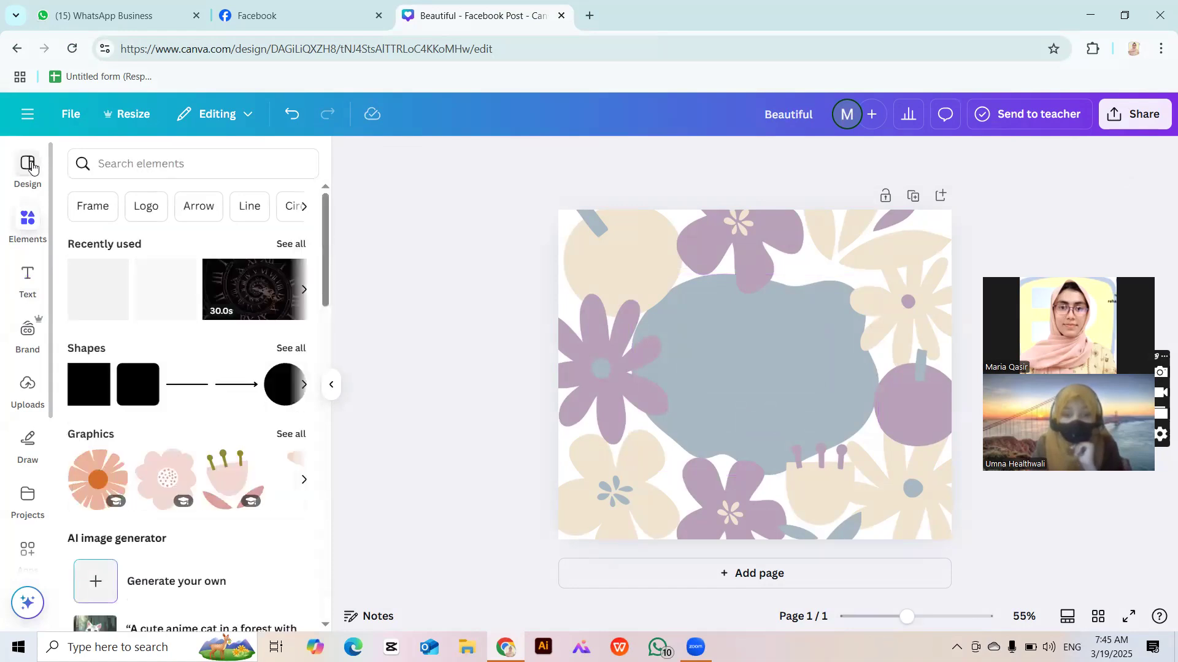
{"action": "left_click", "coordinate": [32, 168]}
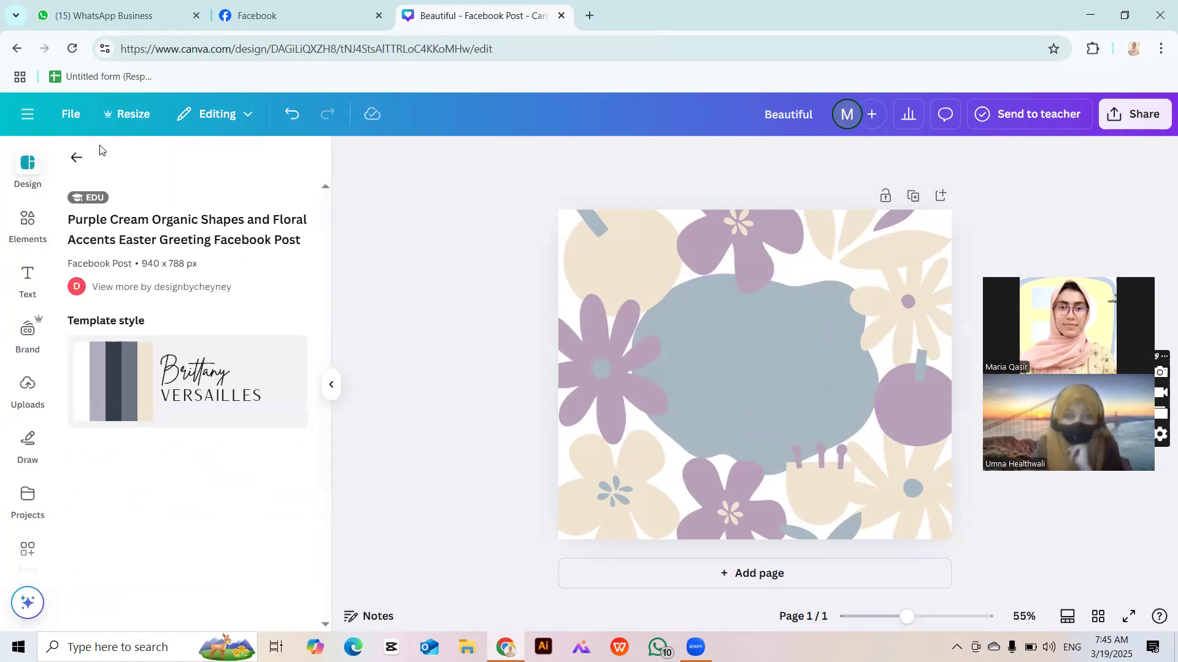
{"action": "left_click", "coordinate": [74, 156]}
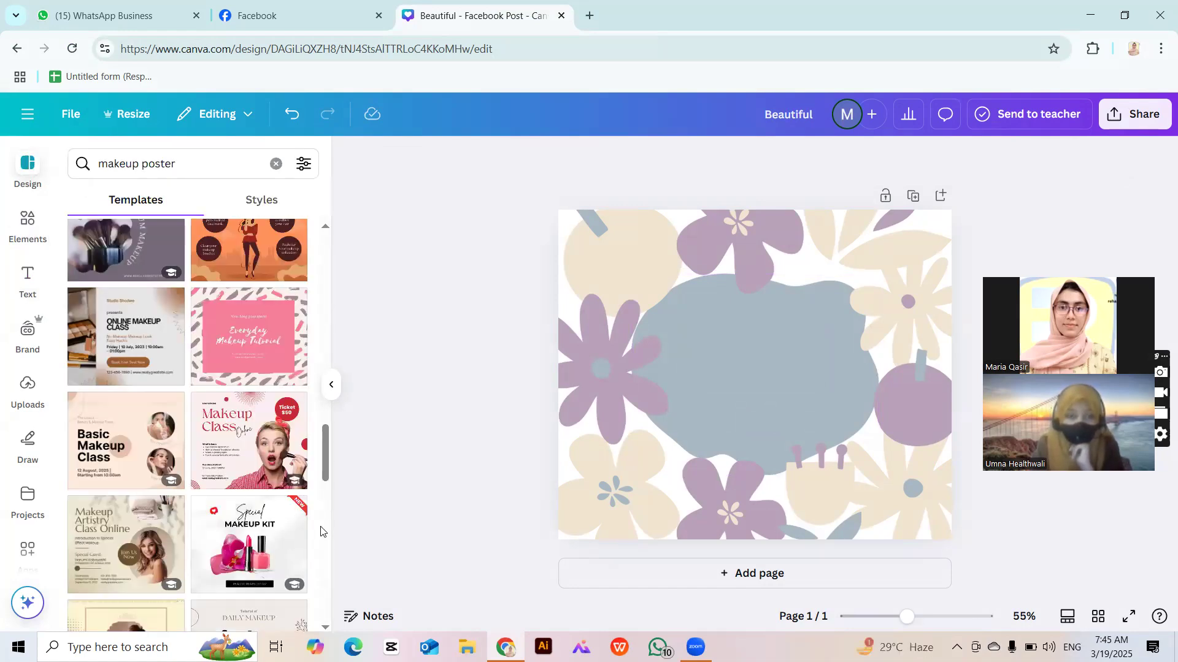
{"action": "left_click", "coordinate": [841, 575]}
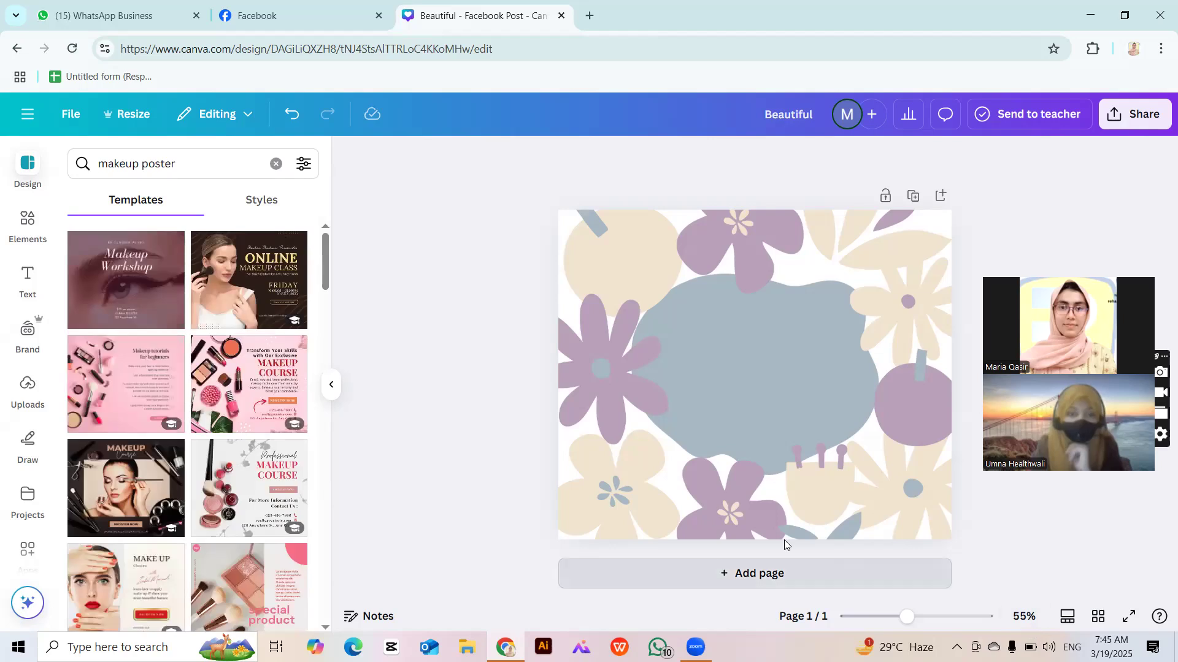
{"action": "scroll", "coordinate": [804, 420], "scroll_direction": "up", "scroll_amount": 2}
{"action": "left_click", "coordinate": [913, 196]}
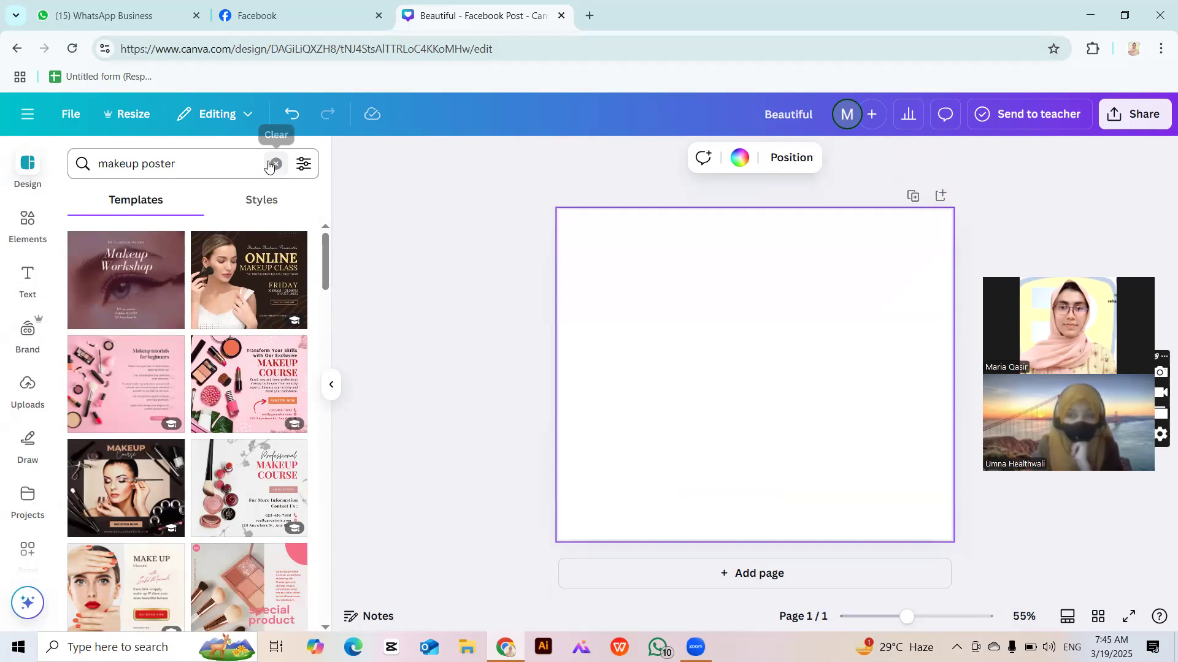
Look at the sample post images in the open WhatsApp chat and return to the Canva design.
{"action": "key", "text": "ctrl+1"}
{"action": "left_click", "coordinate": [258, 303]}
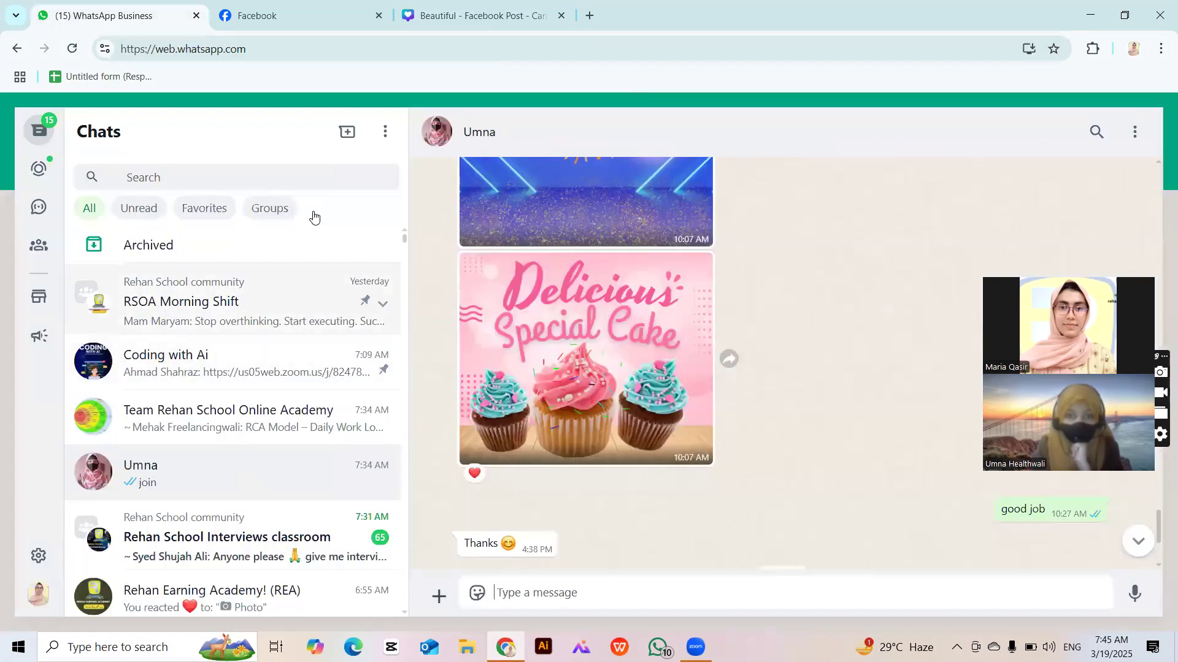
{"action": "left_click", "coordinate": [509, 15]}
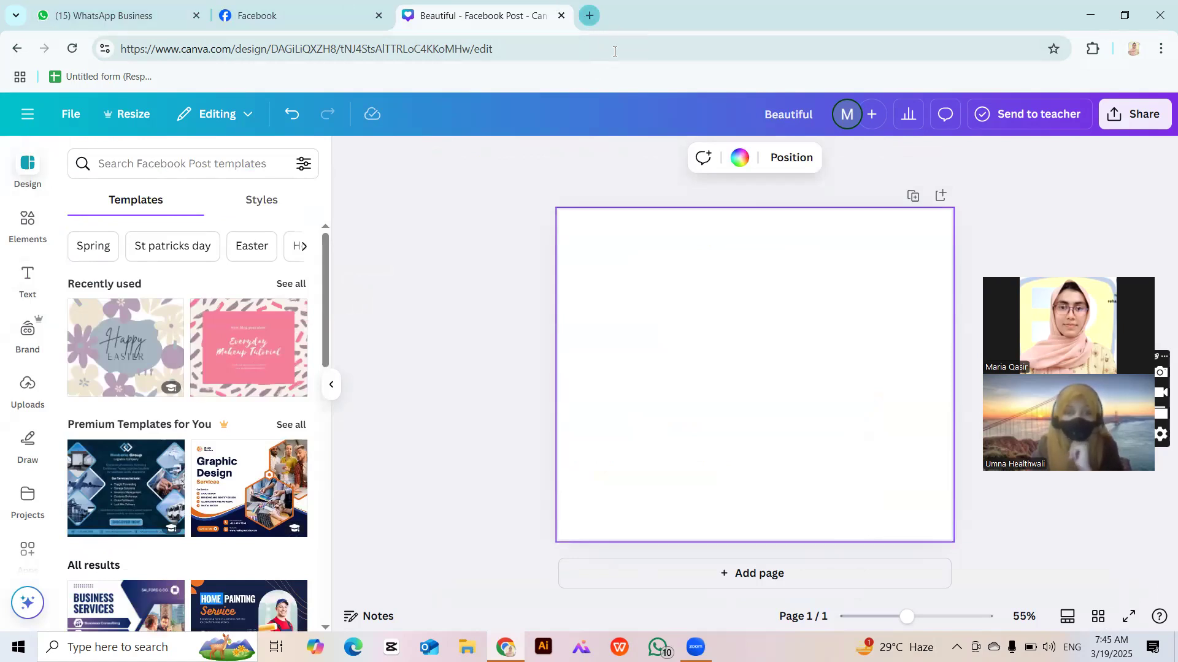
Open ChatGPT in a new browser tab by way of a Google search for chatgpt.
{"action": "left_click", "coordinate": [590, 16]}
{"action": "left_click", "coordinate": [205, 184]}
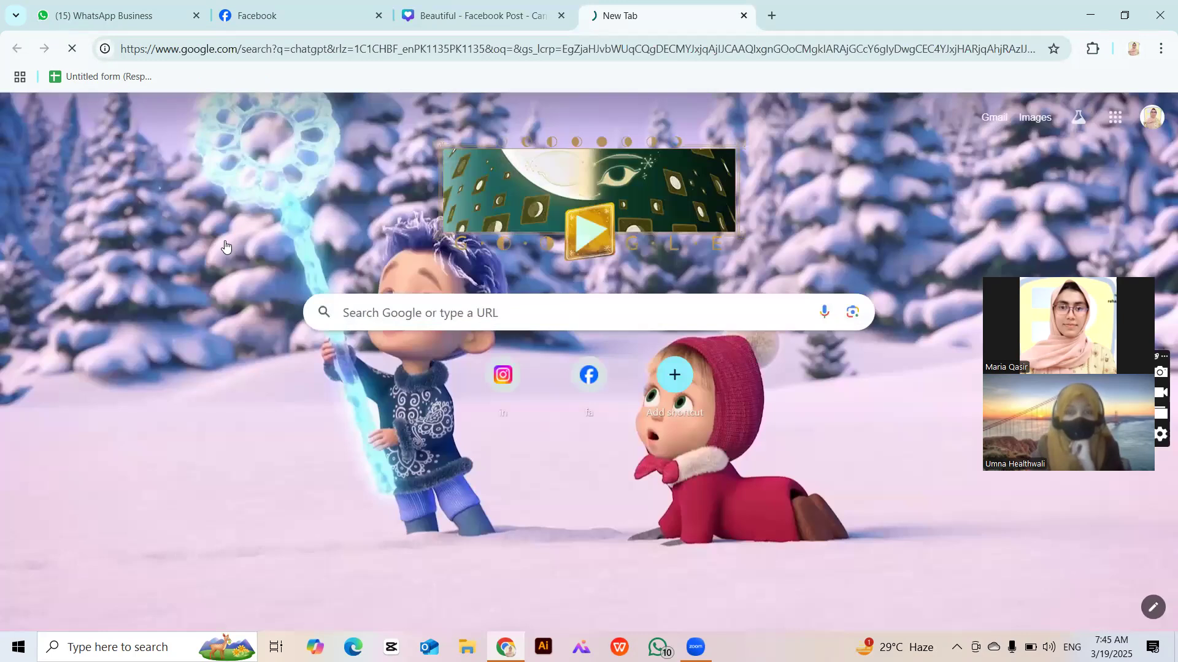
{"action": "left_click", "coordinate": [192, 277]}
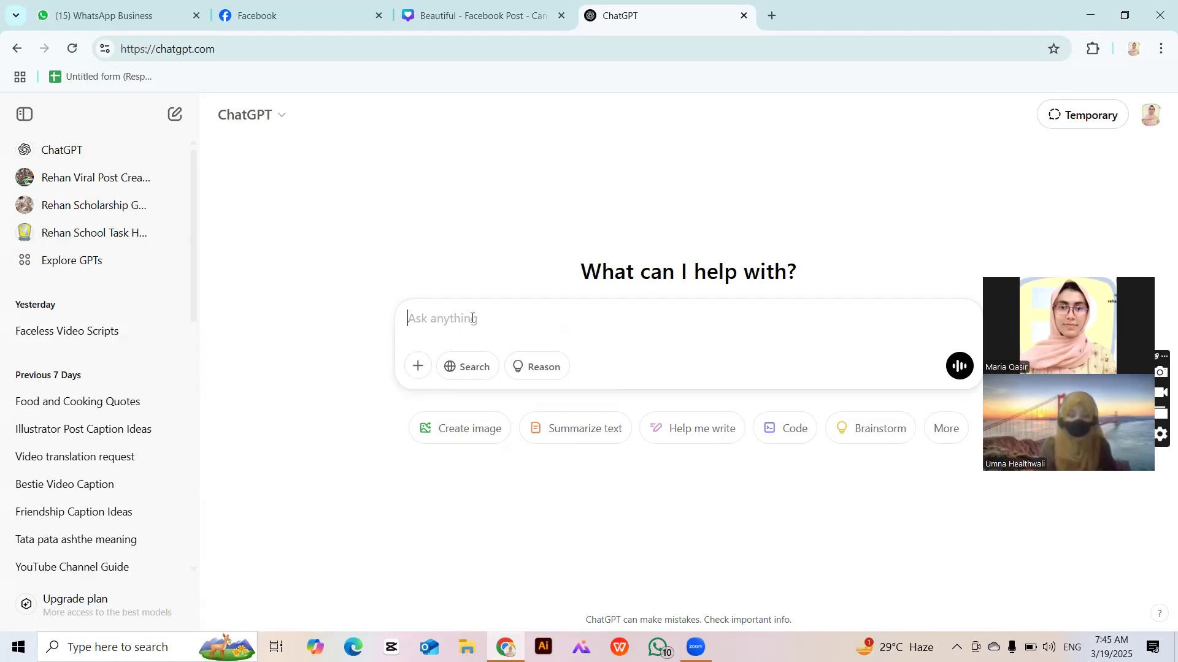
Ask ChatGPT for "Allama iqbal poetry in urdu".
{"action": "type", "text": "A"}
{"action": "key", "text": "Caps_Lock"}
{"action": "type", "text": "l"}
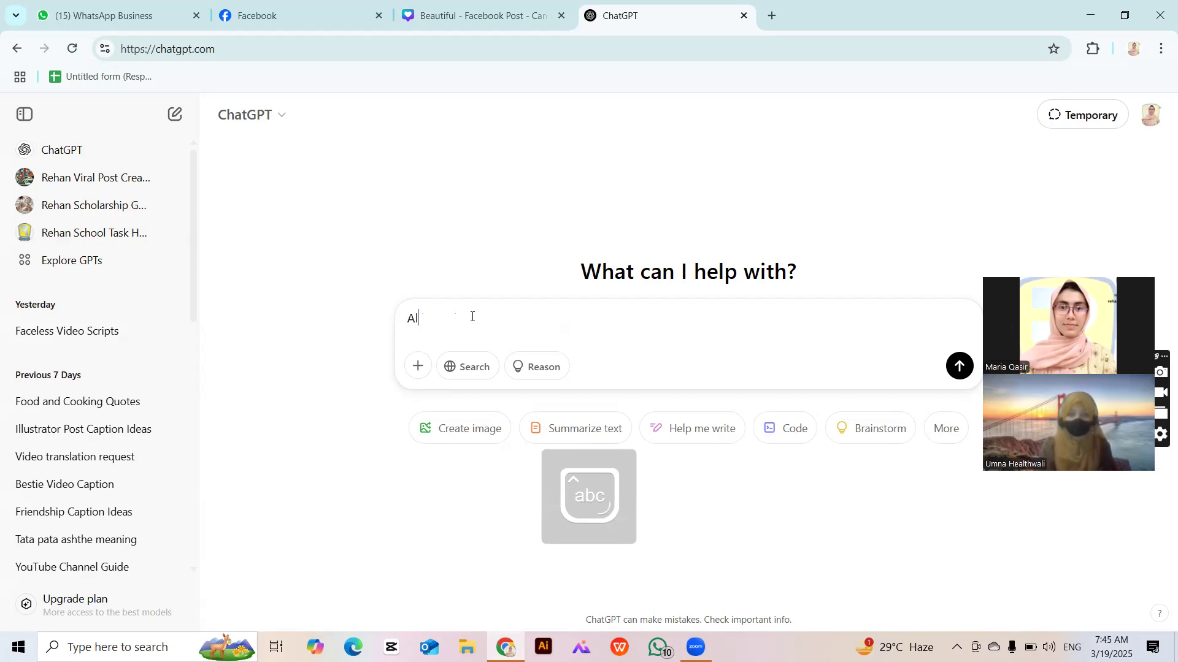
{"action": "type", "text": "lah"}
{"action": "key", "text": "BackSpace"}
{"action": "type", "text": "ma "}
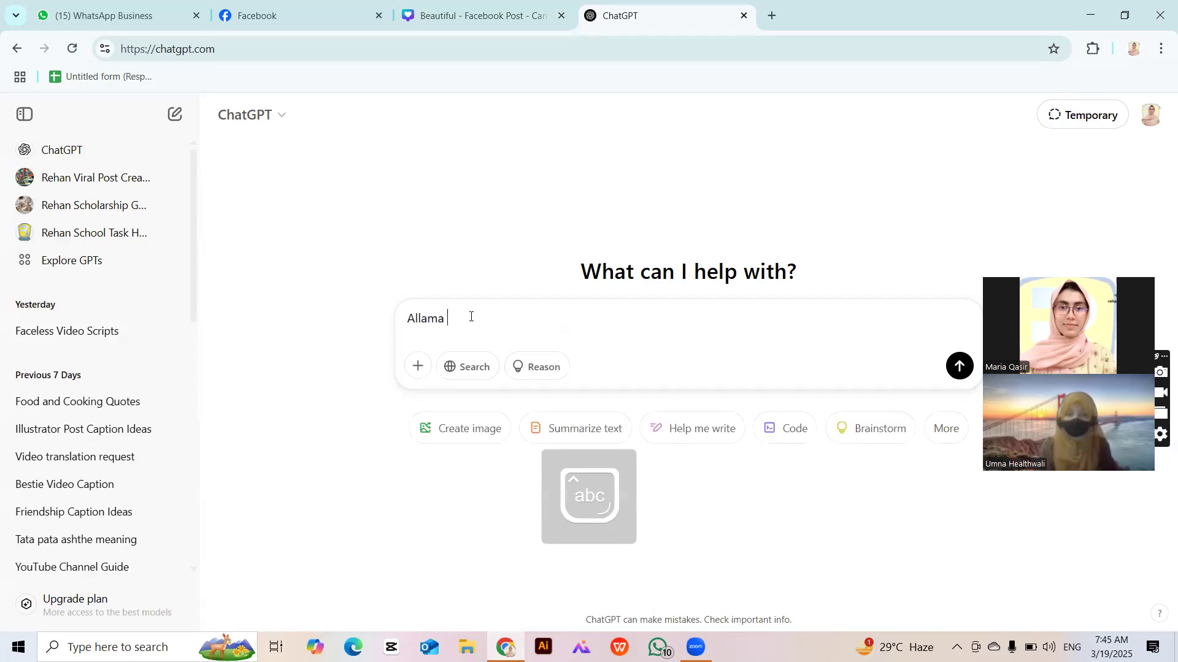
{"action": "type", "text": "iqb"}
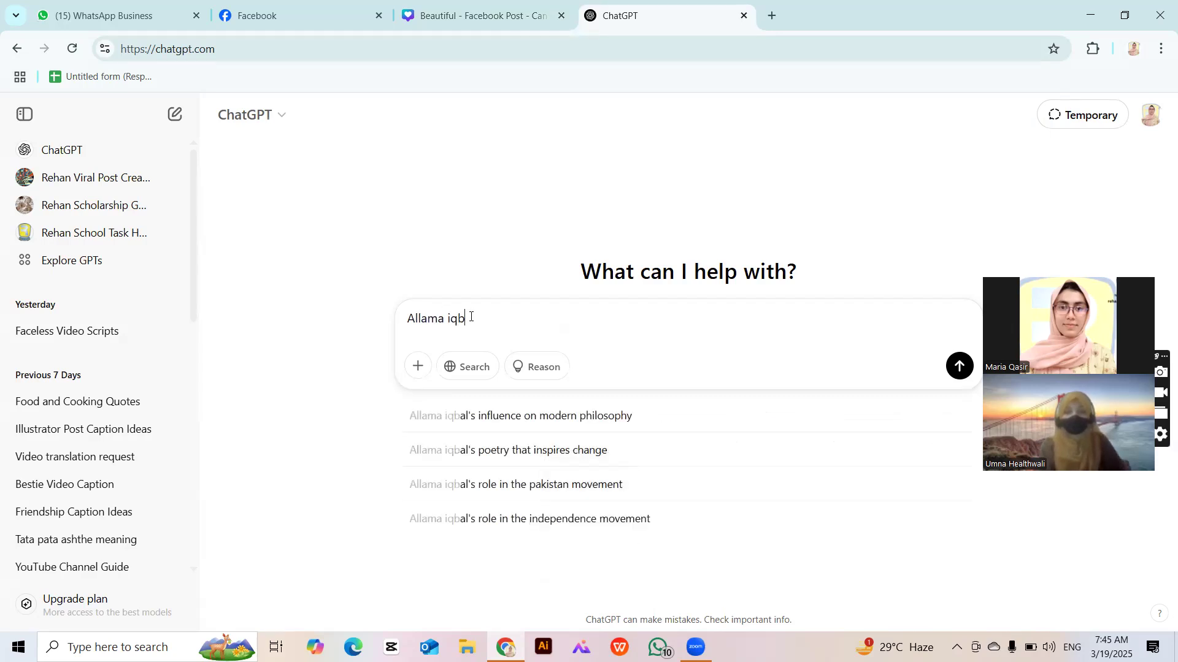
{"action": "type", "text": "al poetry"}
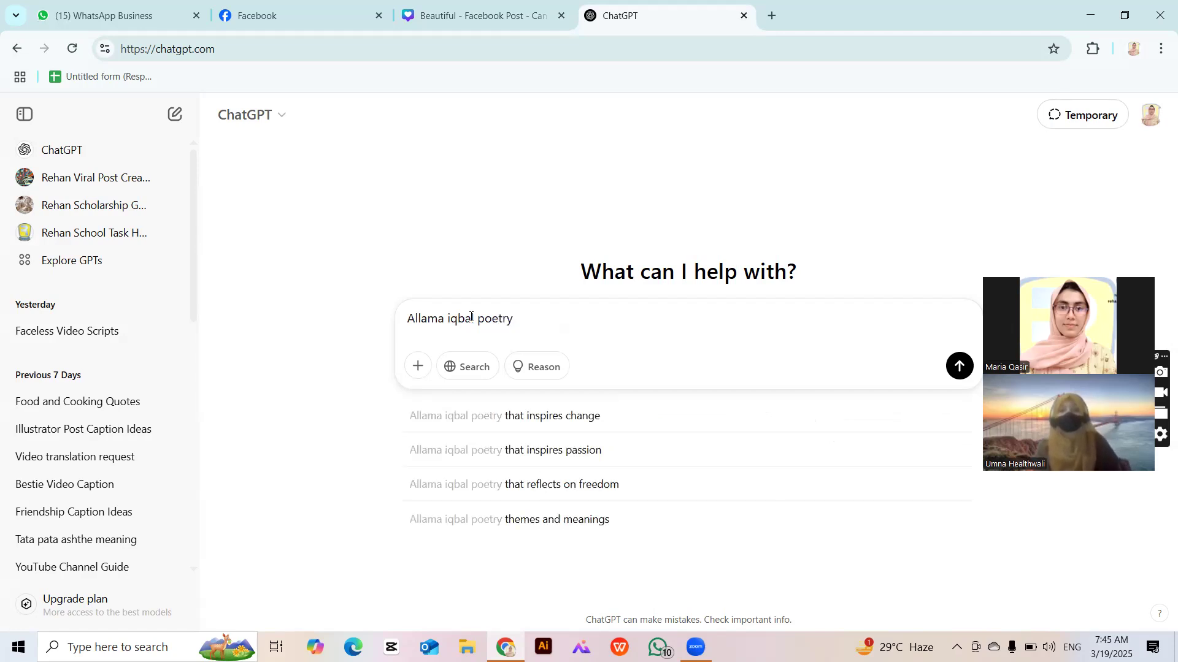
{"action": "type", "text": " in urdu"}
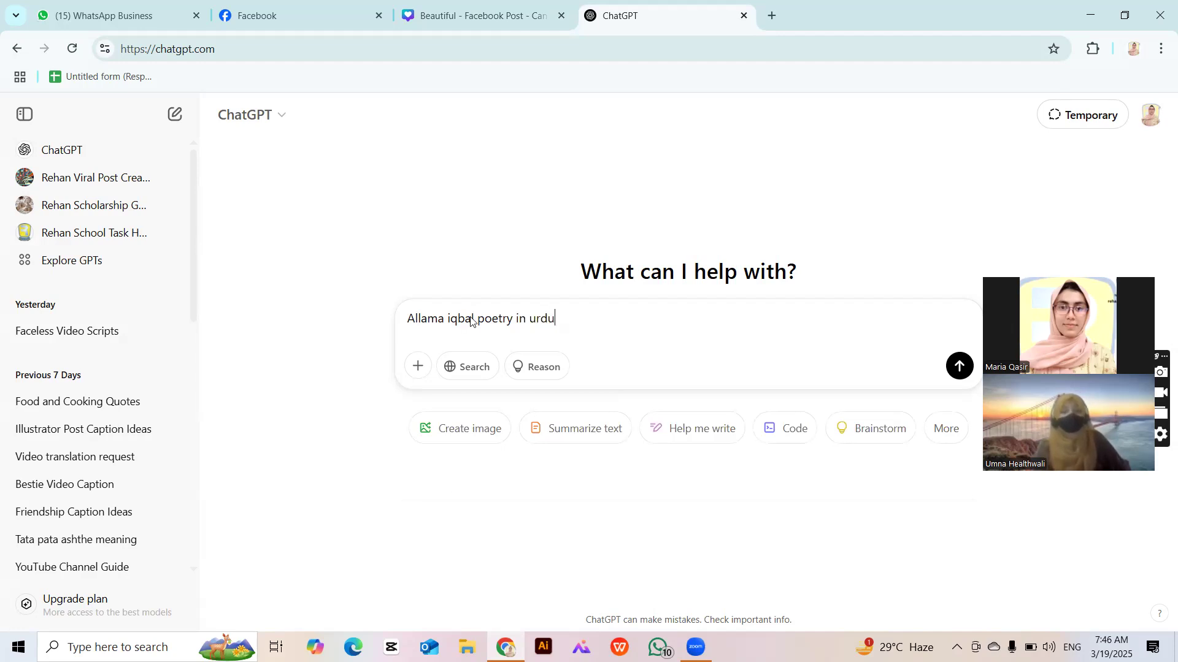
{"action": "key", "text": "Return"}
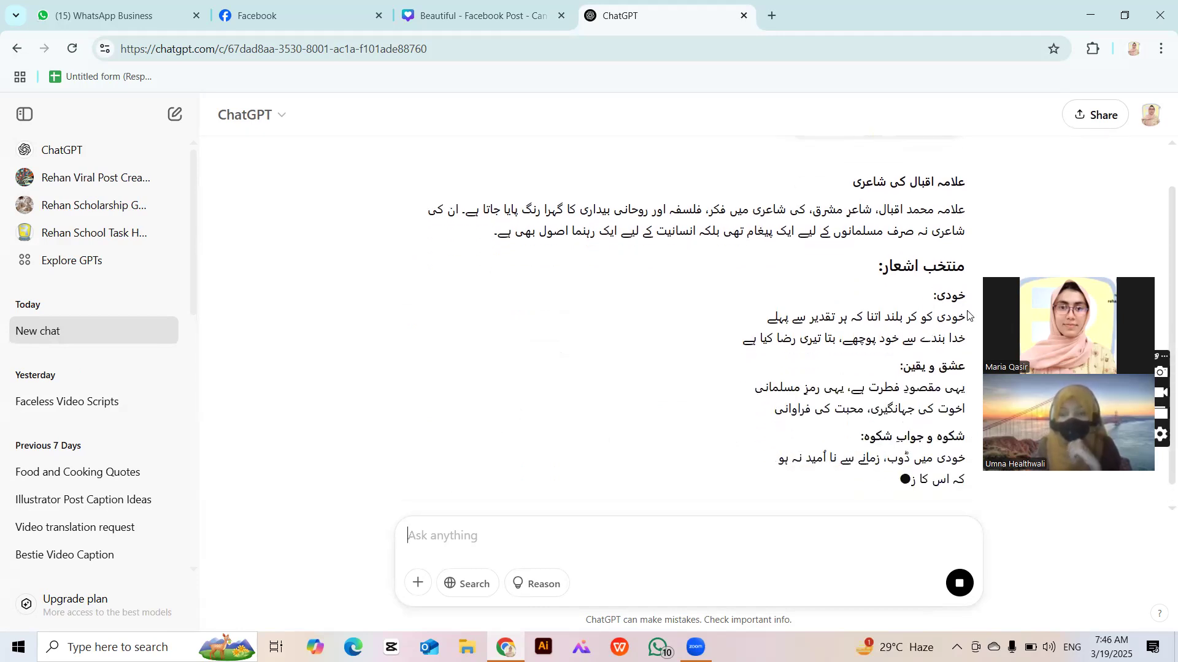
Read through the Urdu couplets in the ChatGPT answer.
{"action": "left_click_drag", "start_coordinate": [679, 384], "coordinate": [742, 347]}
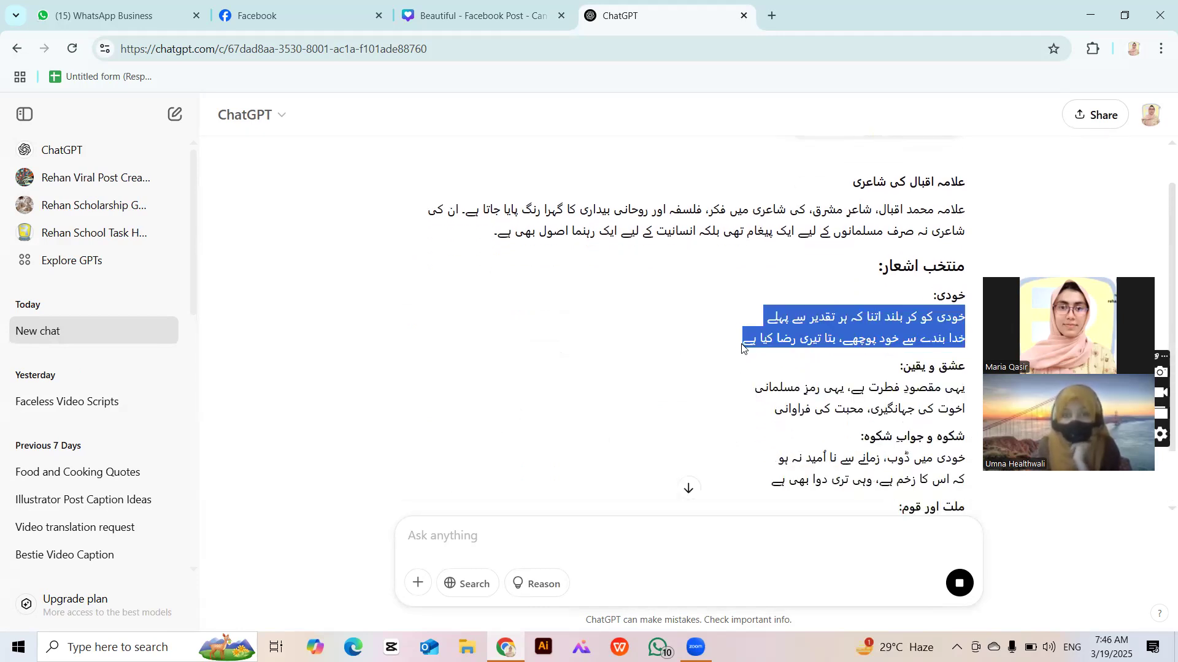
{"action": "left_click", "coordinate": [667, 327]}
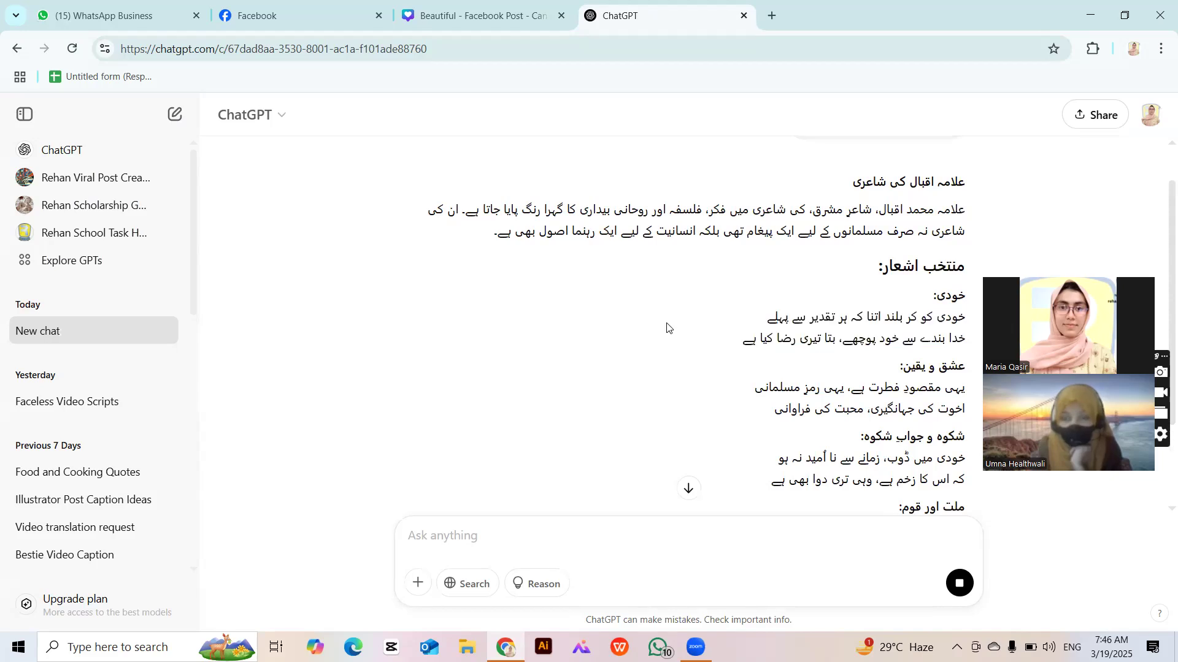
{"action": "left_click_drag", "start_coordinate": [965, 316], "coordinate": [806, 304]}
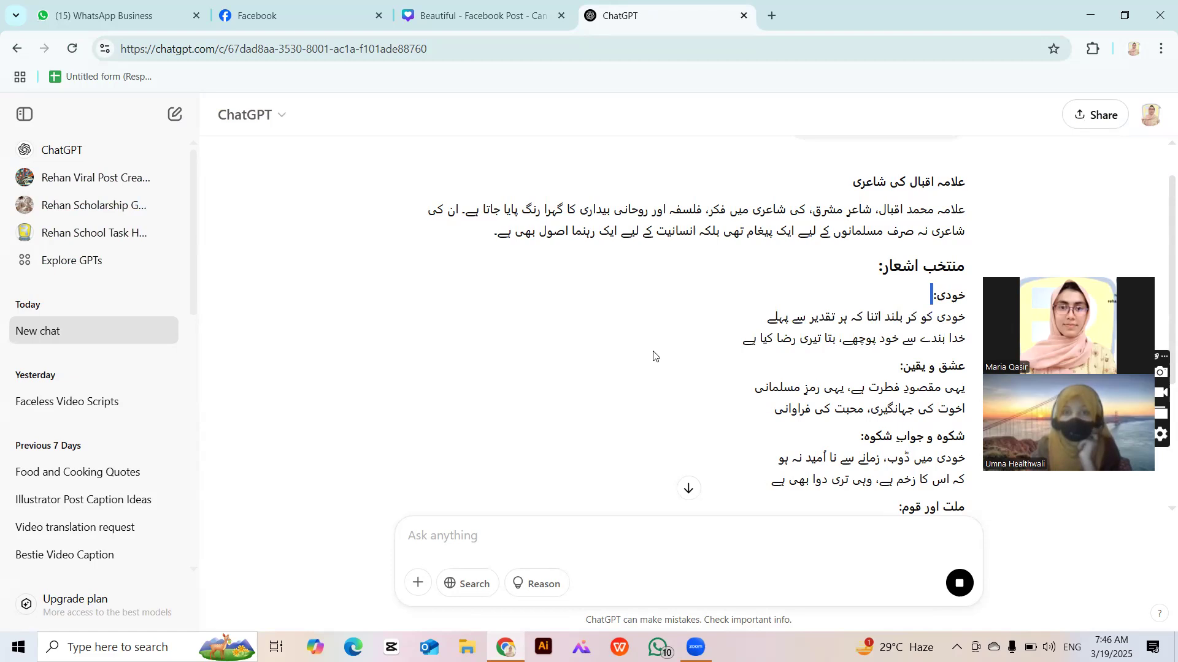
{"action": "scroll", "coordinate": [834, 371], "scroll_direction": "down", "scroll_amount": 5}
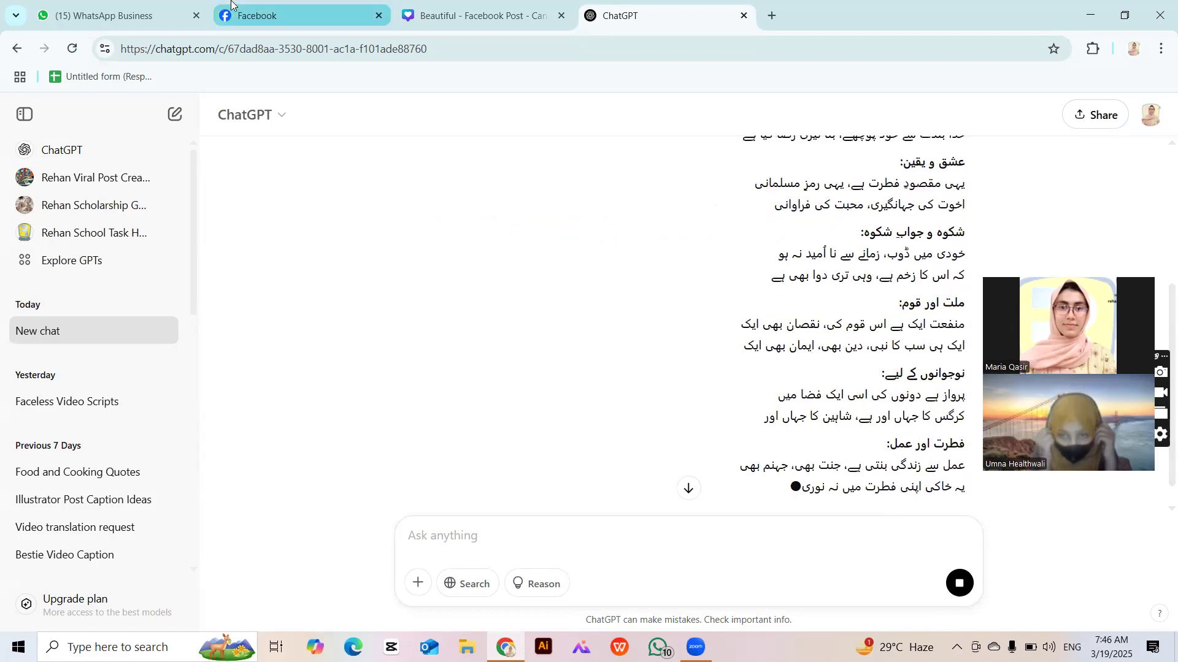
Return to the Canva design and browse the Facebook post templates.
{"action": "left_click", "coordinate": [295, 15]}
{"action": "left_click", "coordinate": [463, 3]}
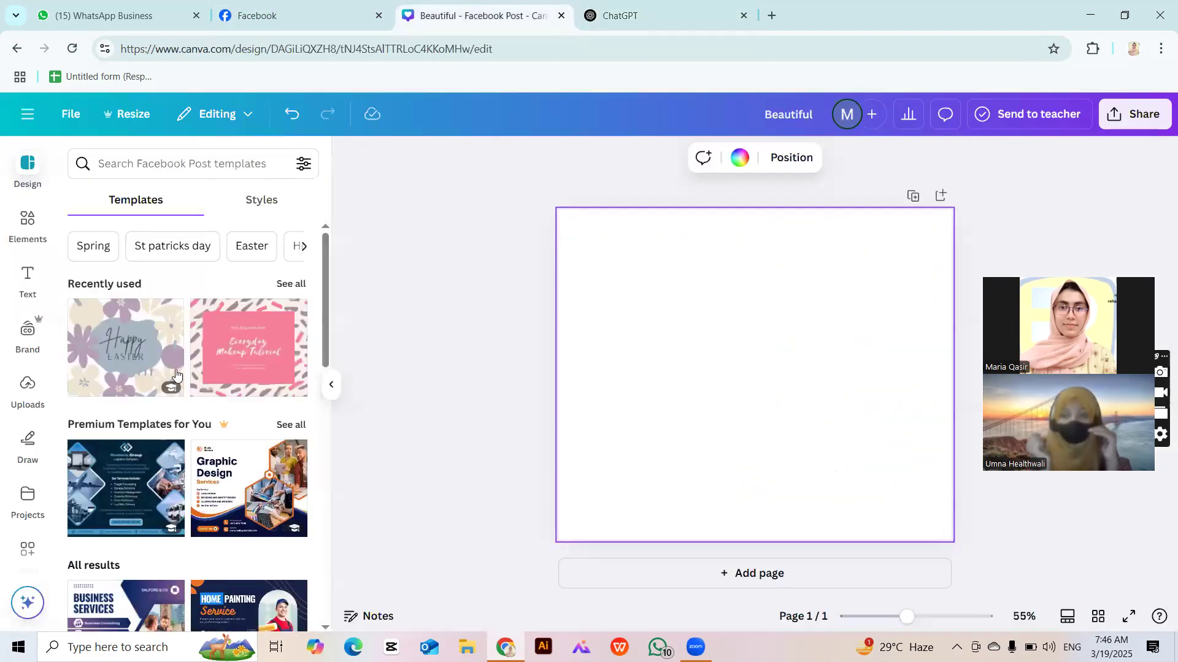
{"action": "scroll", "coordinate": [110, 404], "scroll_direction": "down", "scroll_amount": 4}
{"action": "scroll", "coordinate": [157, 384], "scroll_direction": "down", "scroll_amount": 5}
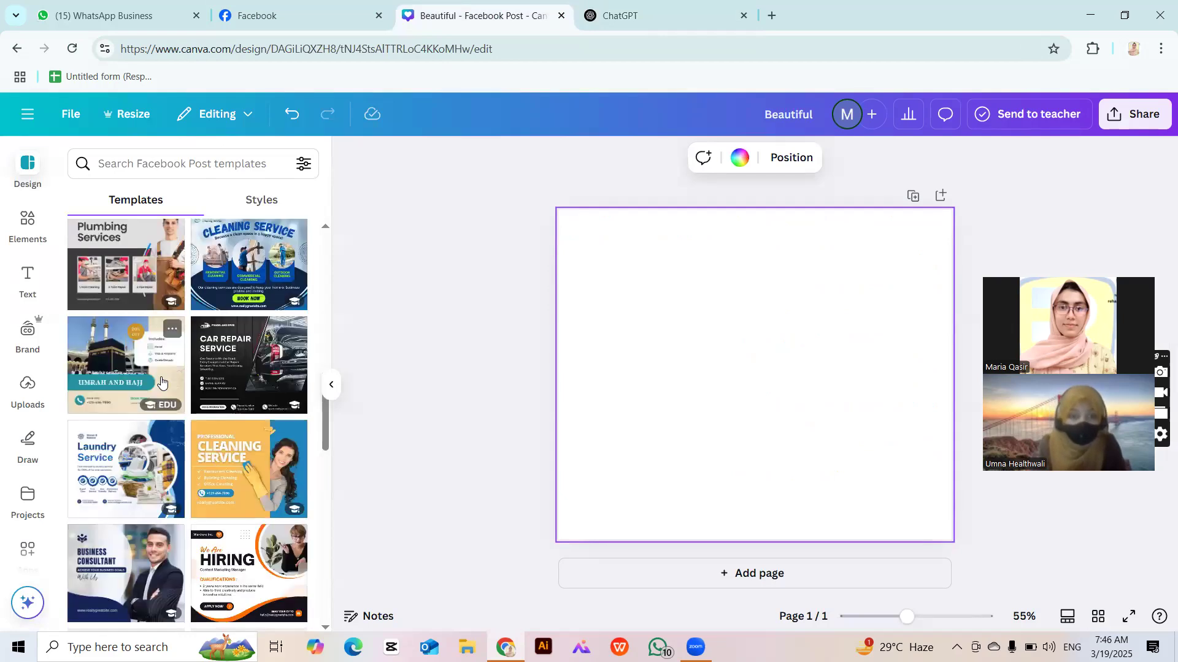
{"action": "scroll", "coordinate": [161, 382], "scroll_direction": "down", "scroll_amount": 1}
{"action": "scroll", "coordinate": [161, 383], "scroll_direction": "down", "scroll_amount": 3}
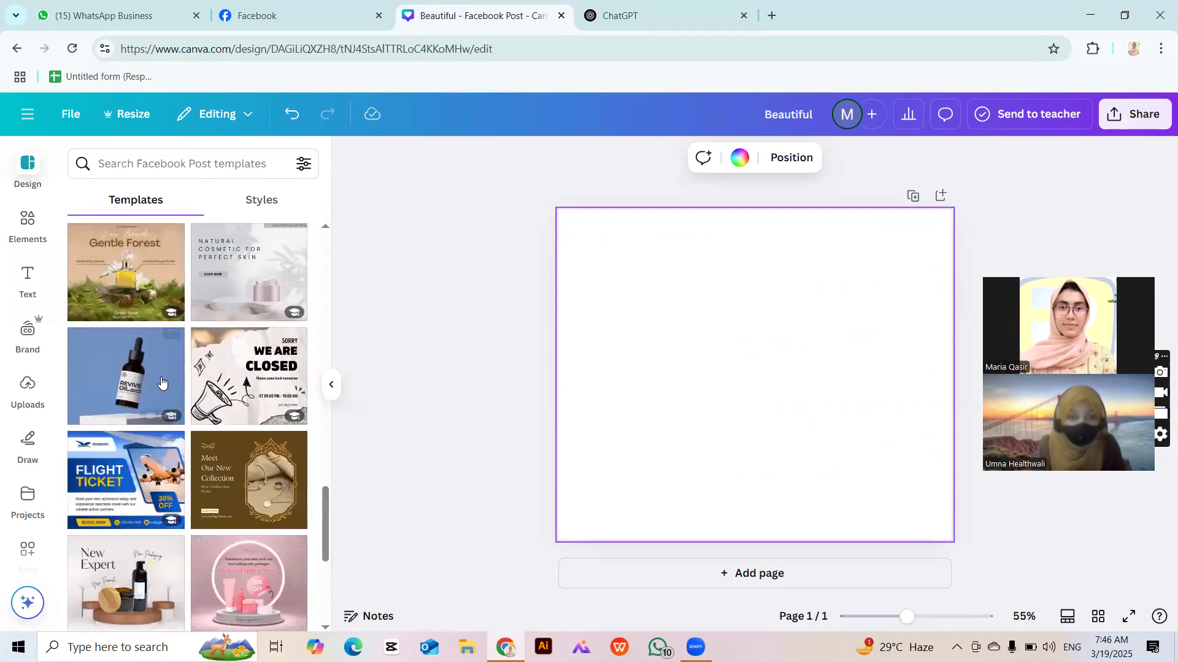
{"action": "scroll", "coordinate": [161, 382], "scroll_direction": "down", "scroll_amount": 3}
{"action": "scroll", "coordinate": [161, 380], "scroll_direction": "down", "scroll_amount": 10}
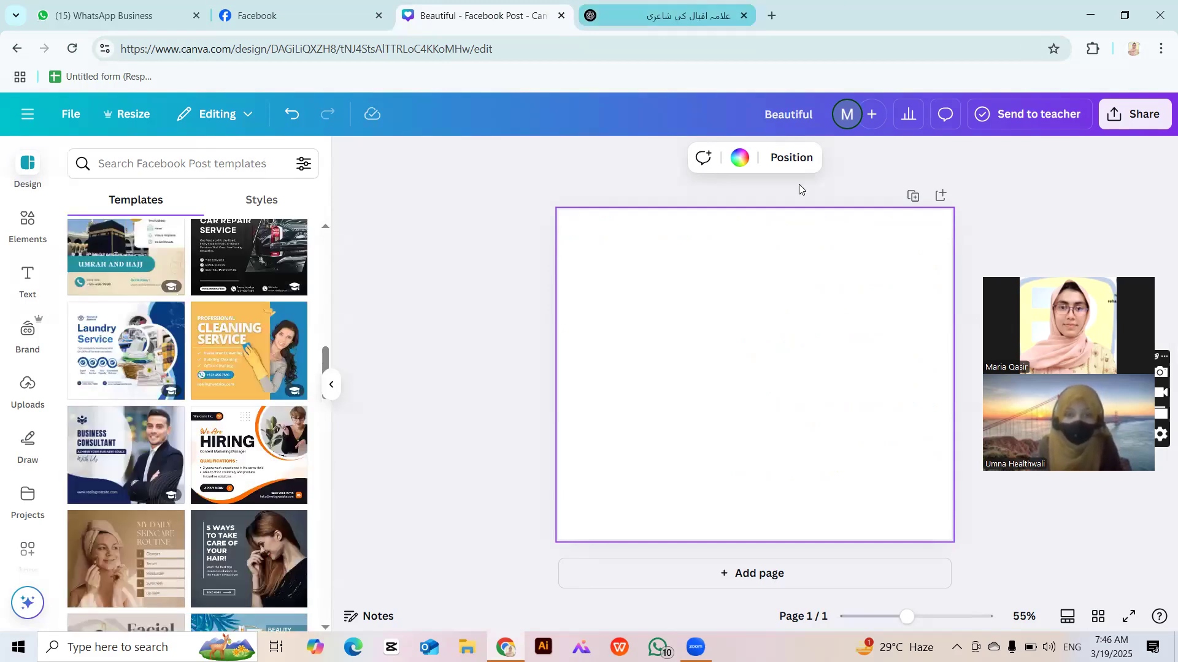
Copy the two-line couplet under the heading "عشق و یقین" from the ChatGPT answer.
{"action": "key", "text": "ctrl+Tab"}
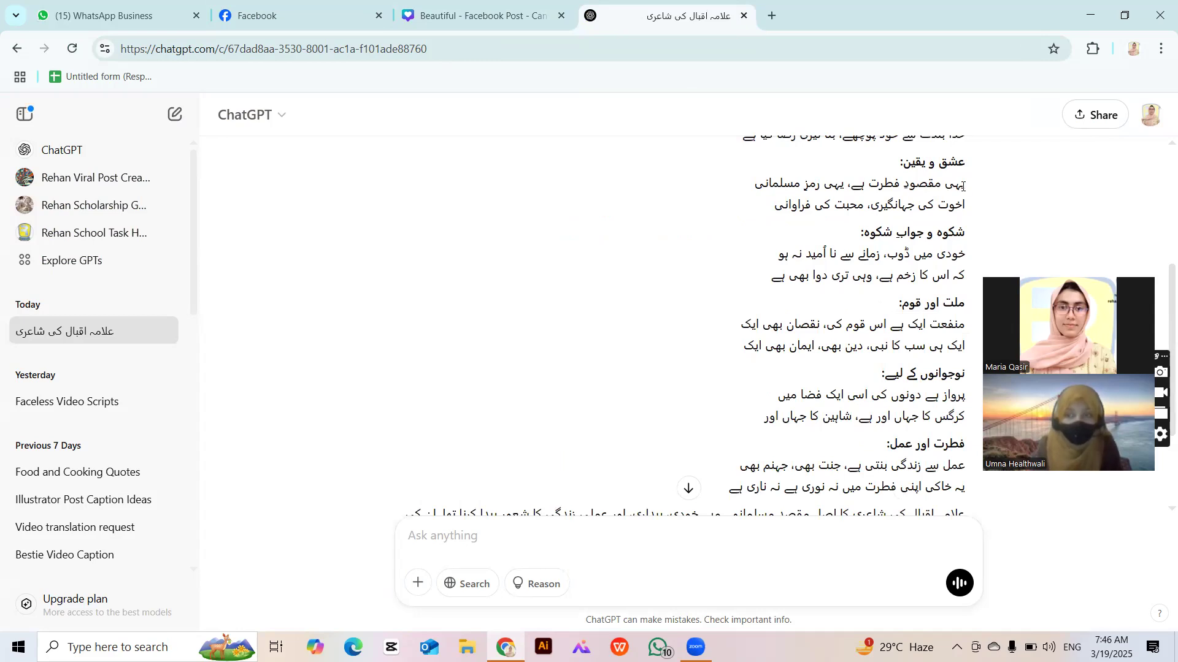
{"action": "left_click_drag", "start_coordinate": [969, 185], "coordinate": [766, 207]}
{"action": "key", "text": "ctrl+c"}
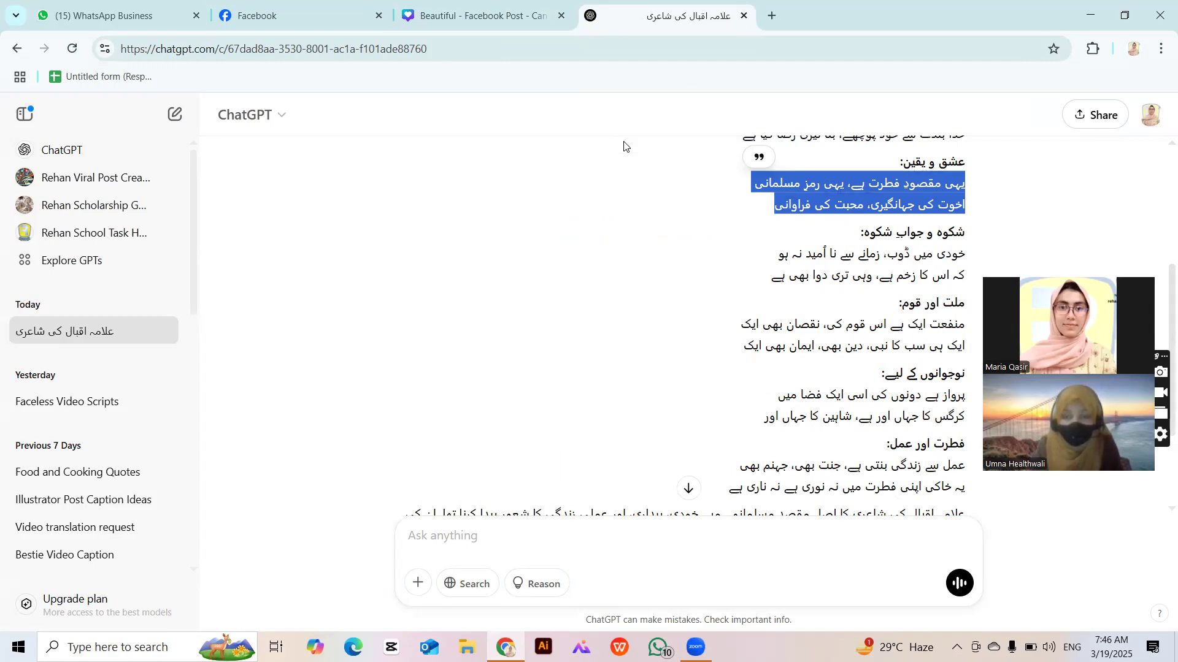
Add a subheading to the blank Canva page and fill it with the copied Urdu couplet.
{"action": "left_click", "coordinate": [478, 15]}
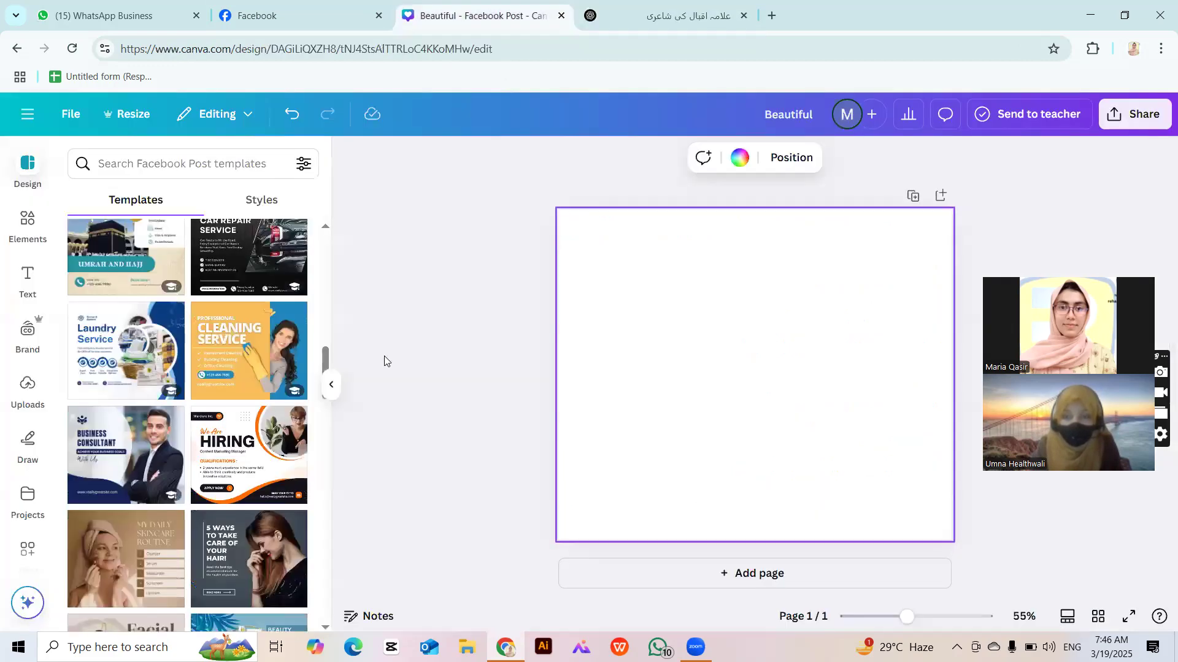
{"action": "left_click", "coordinate": [21, 271]}
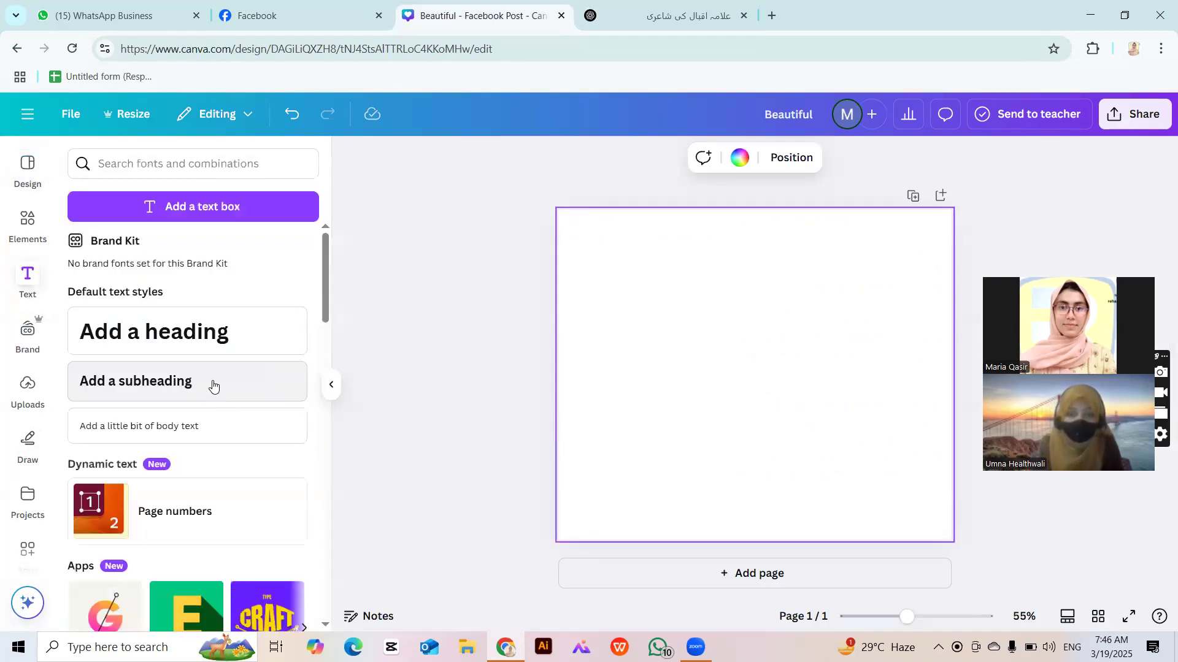
{"action": "left_click", "coordinate": [213, 383]}
{"action": "key", "text": "ctrl+v"}
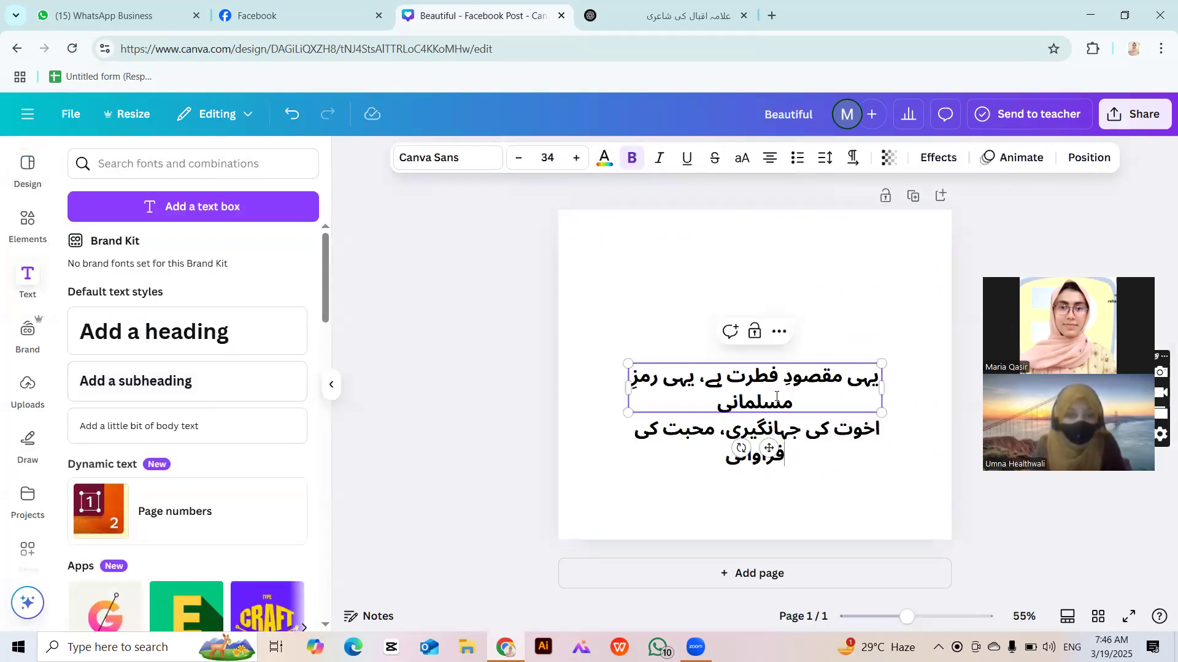
{"action": "left_click", "coordinate": [484, 376]}
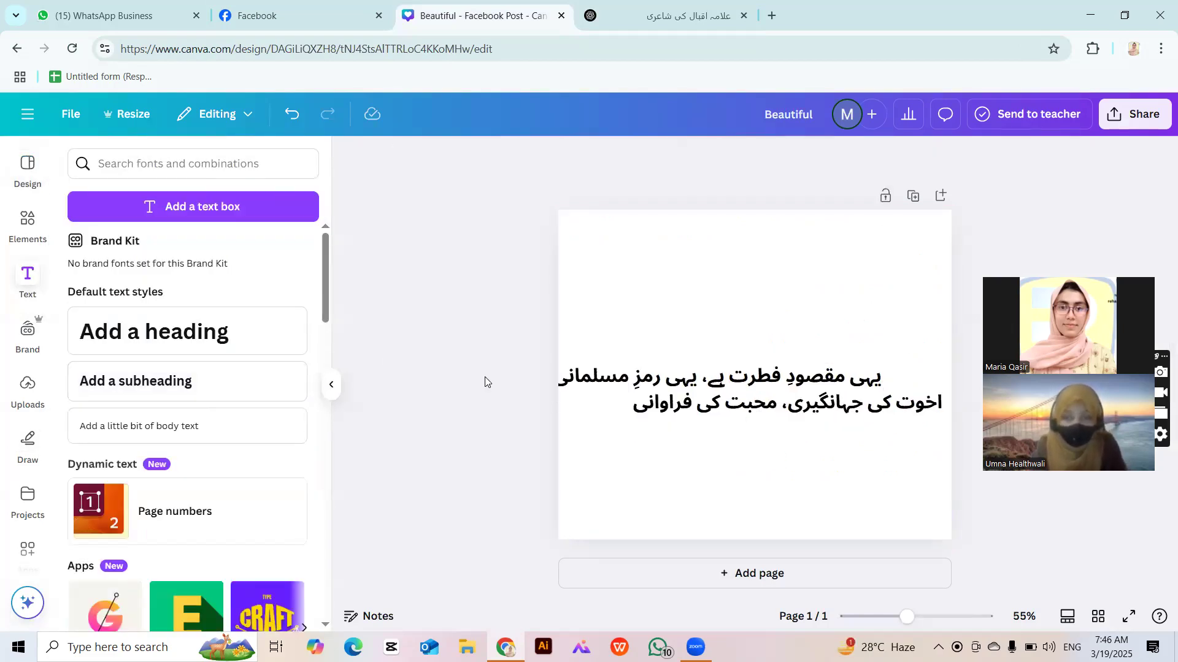
Right-align the couplet and move its text box into the lower half of the page.
{"action": "left_click", "coordinate": [786, 385]}
{"action": "left_click", "coordinate": [772, 157]}
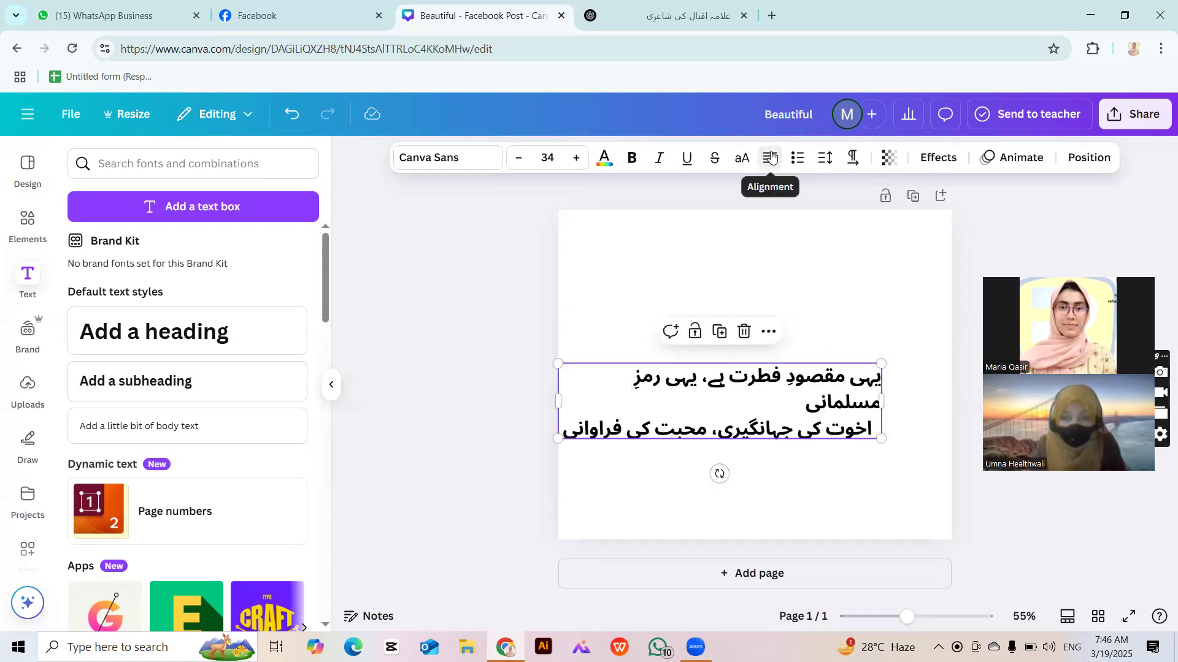
{"action": "left_click", "coordinate": [772, 161]}
{"action": "left_click", "coordinate": [771, 160]}
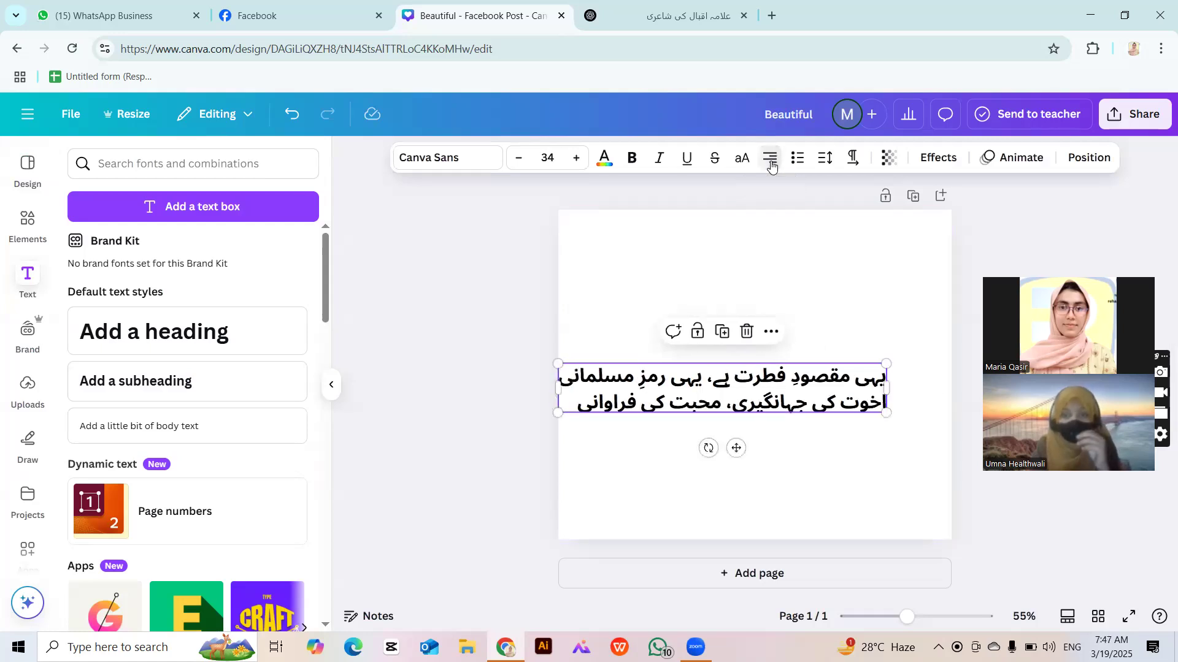
{"action": "left_click", "coordinate": [459, 452]}
{"action": "left_click_drag", "start_coordinate": [667, 400], "coordinate": [710, 441]}
{"action": "left_click", "coordinate": [483, 442]}
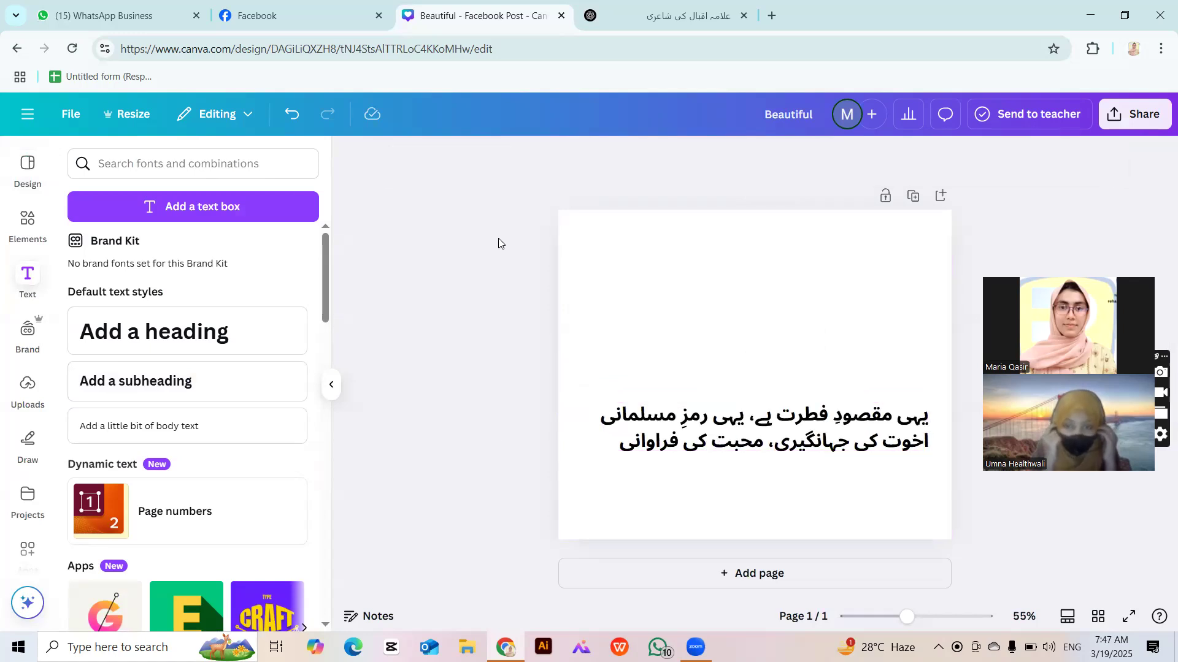
{"action": "left_click", "coordinate": [682, 433]}
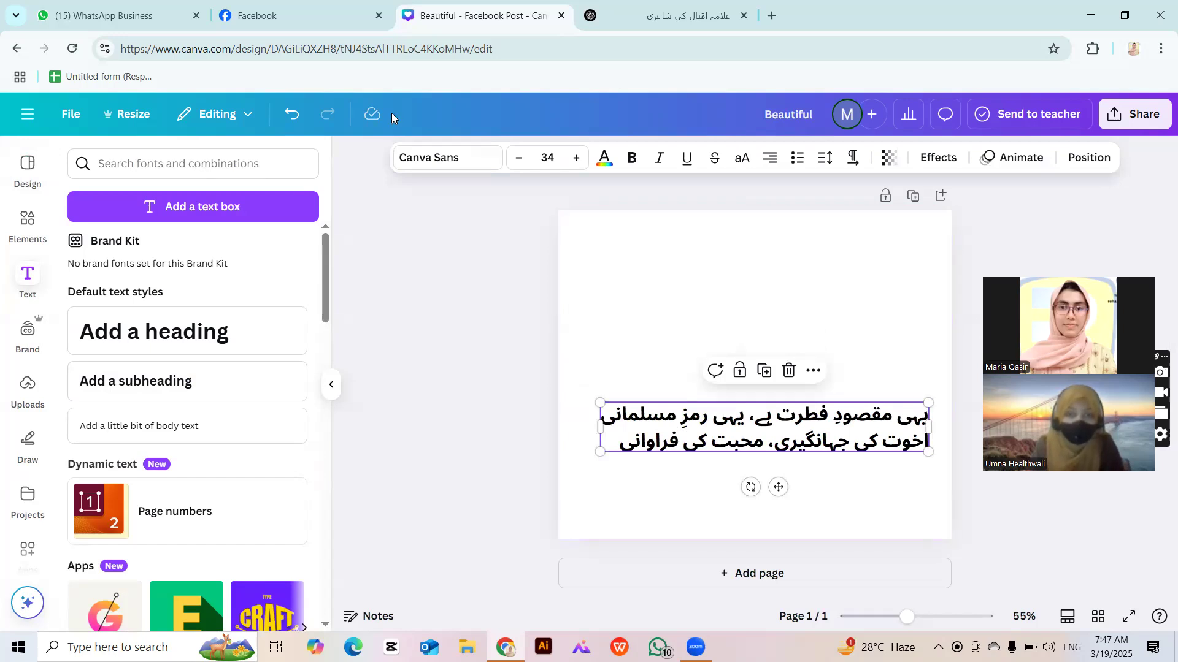
{"action": "left_click", "coordinate": [438, 157]}
{"action": "left_click", "coordinate": [188, 233]}
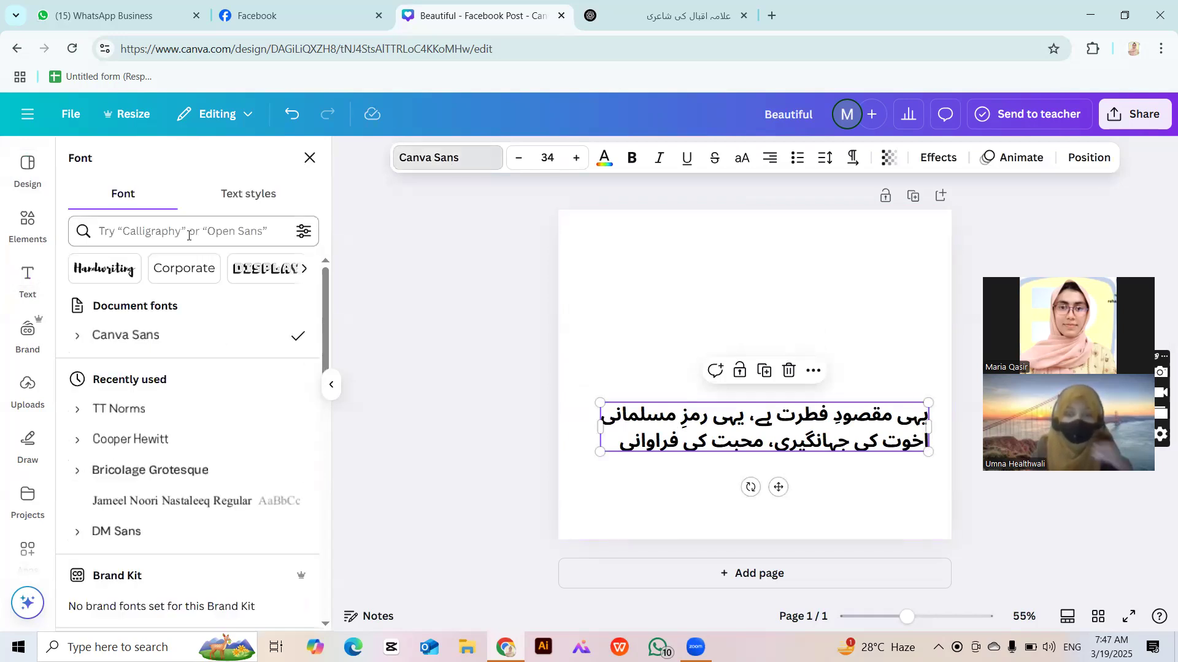
{"action": "key", "text": "Escape"}
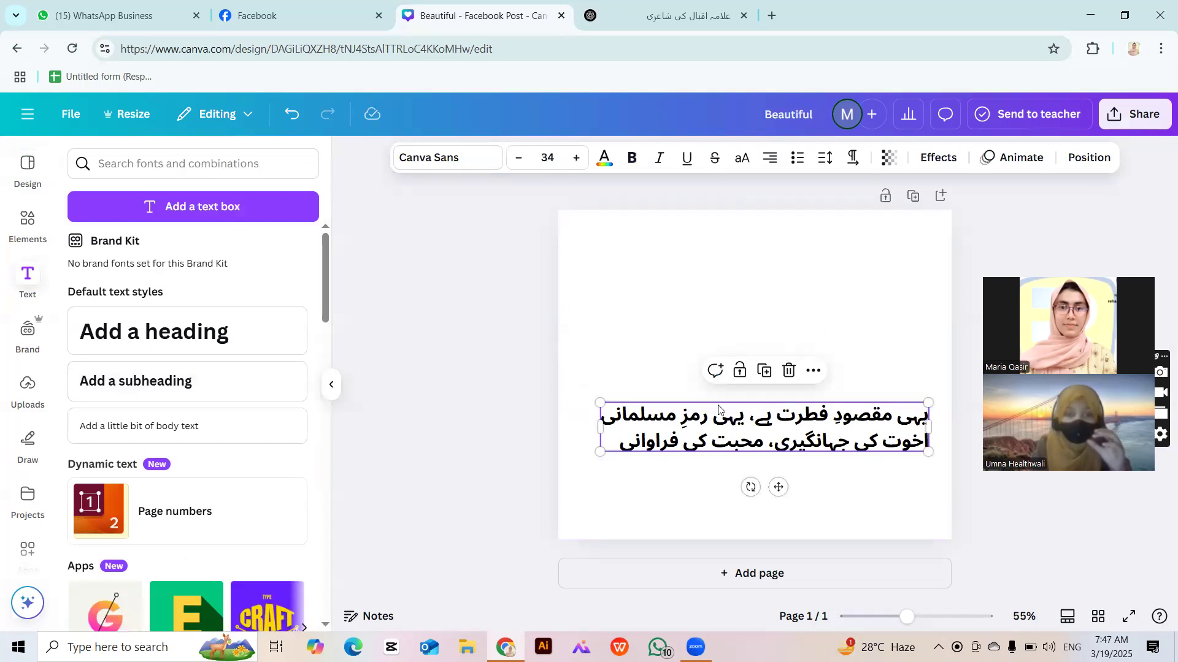
{"action": "left_click", "coordinate": [459, 155]}
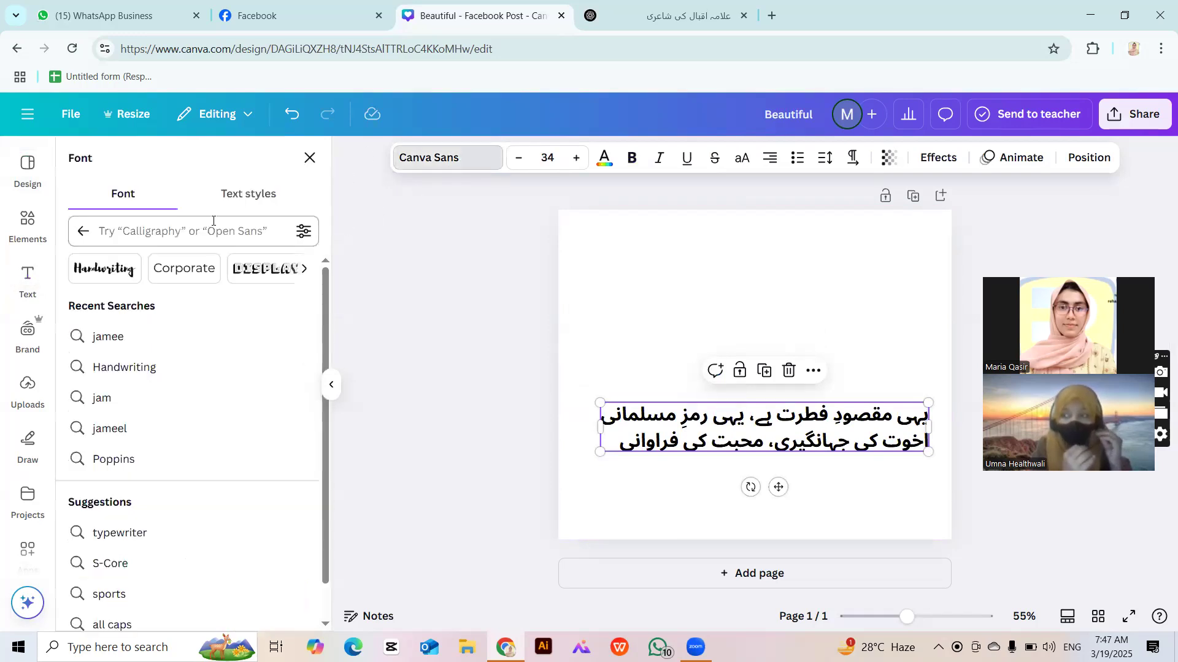
{"action": "left_click", "coordinate": [213, 223]}
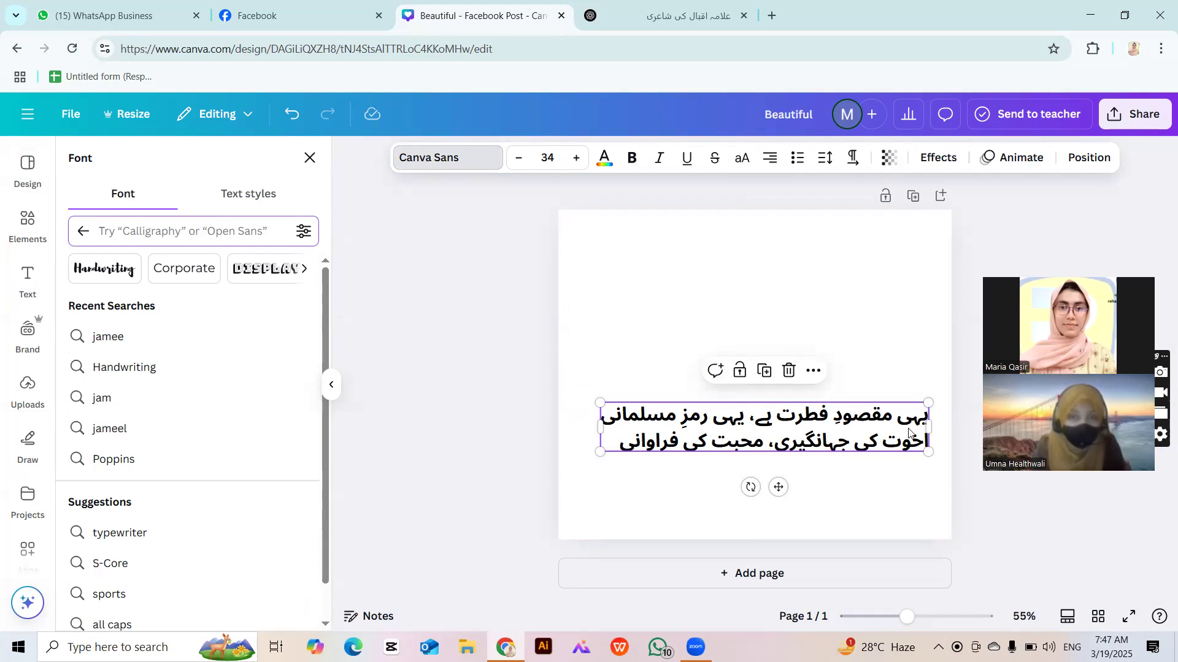
{"action": "key", "text": "Escape"}
{"action": "key", "text": "Escape"}
{"action": "left_click", "coordinate": [793, 445]}
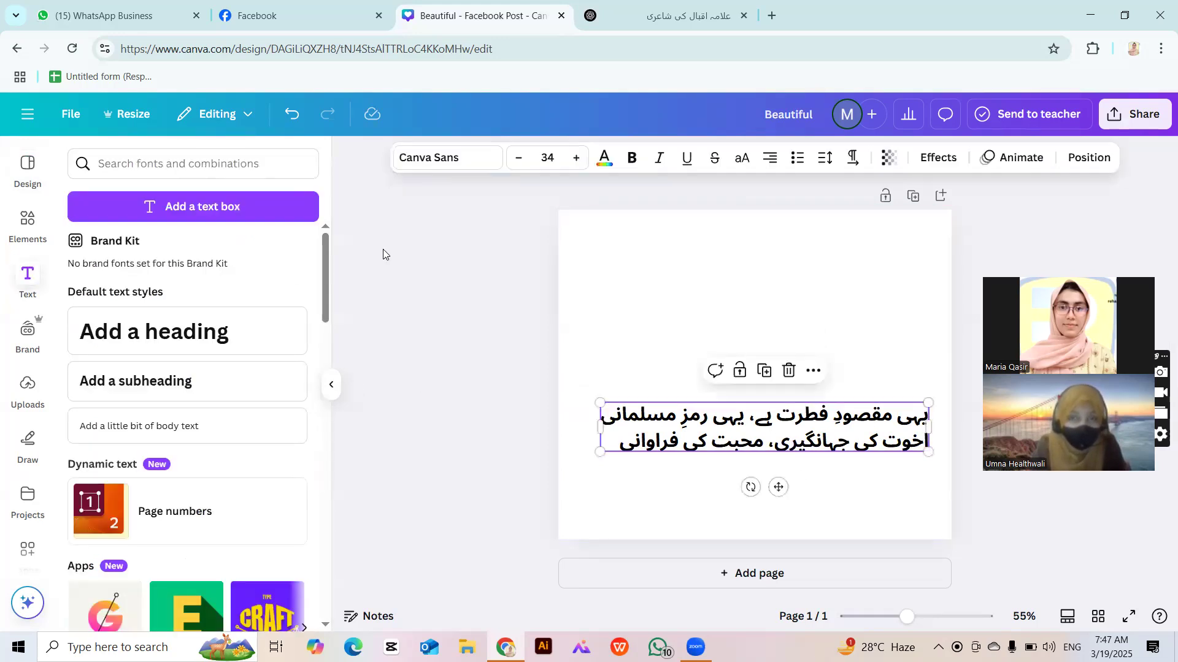
Search the fonts for "jam" and apply Jameel Noori Nastaleeq Regular to the couplet.
{"action": "left_click", "coordinate": [492, 153]}
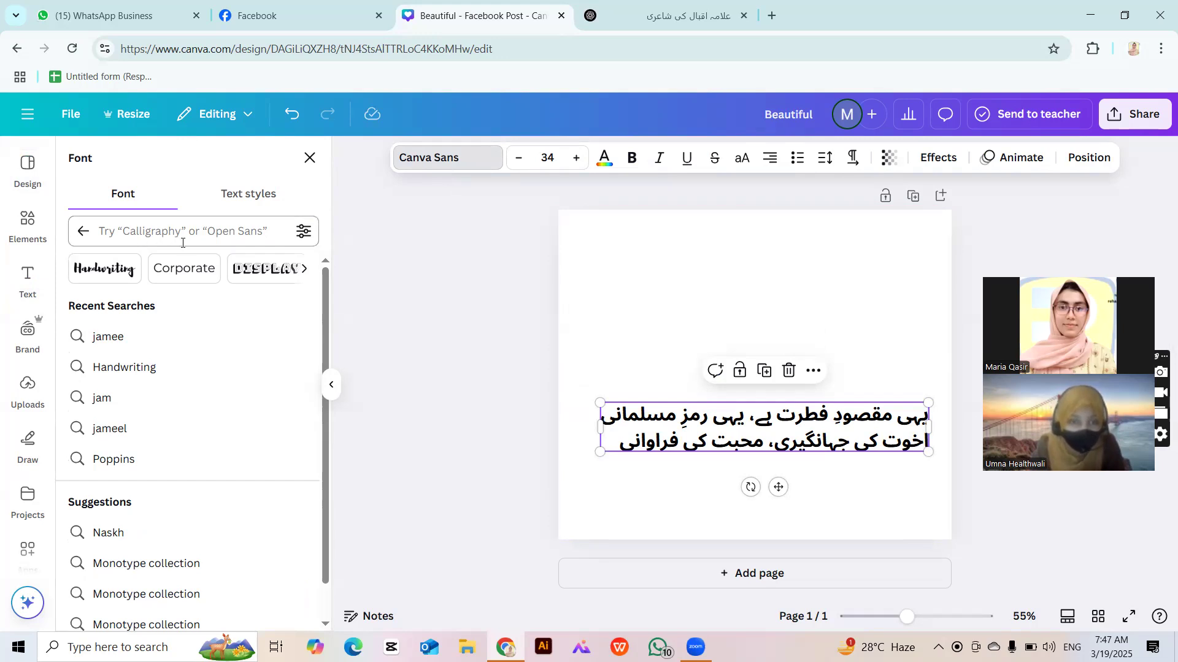
{"action": "left_click", "coordinate": [246, 240]}
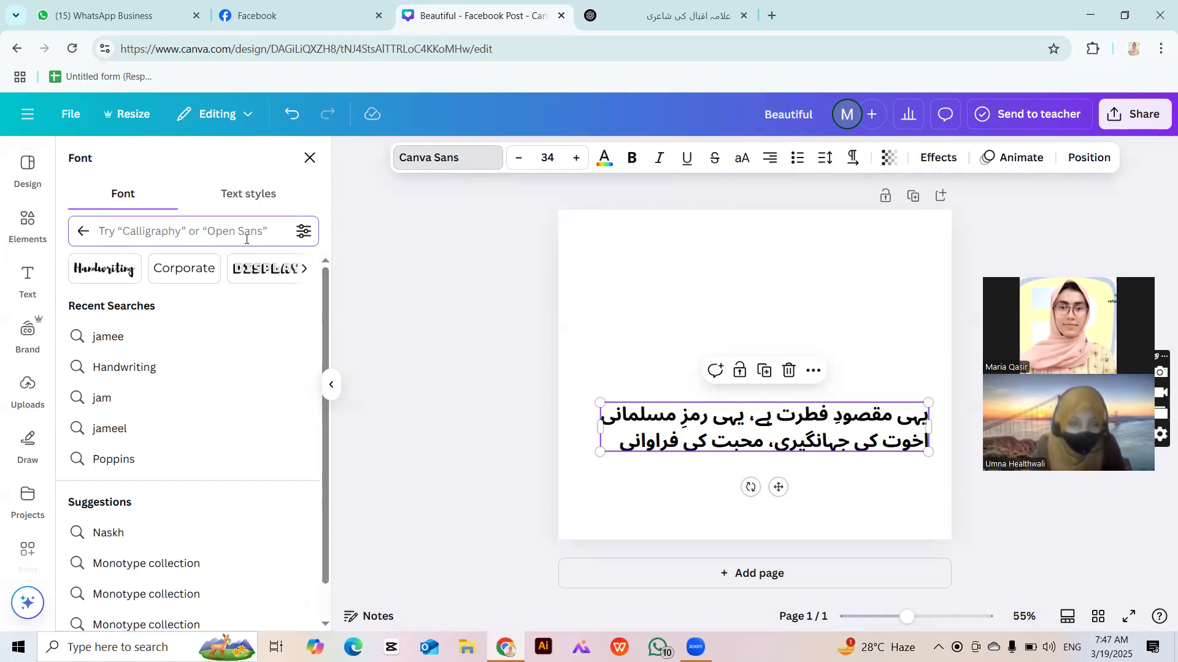
{"action": "type", "text": "jam"}
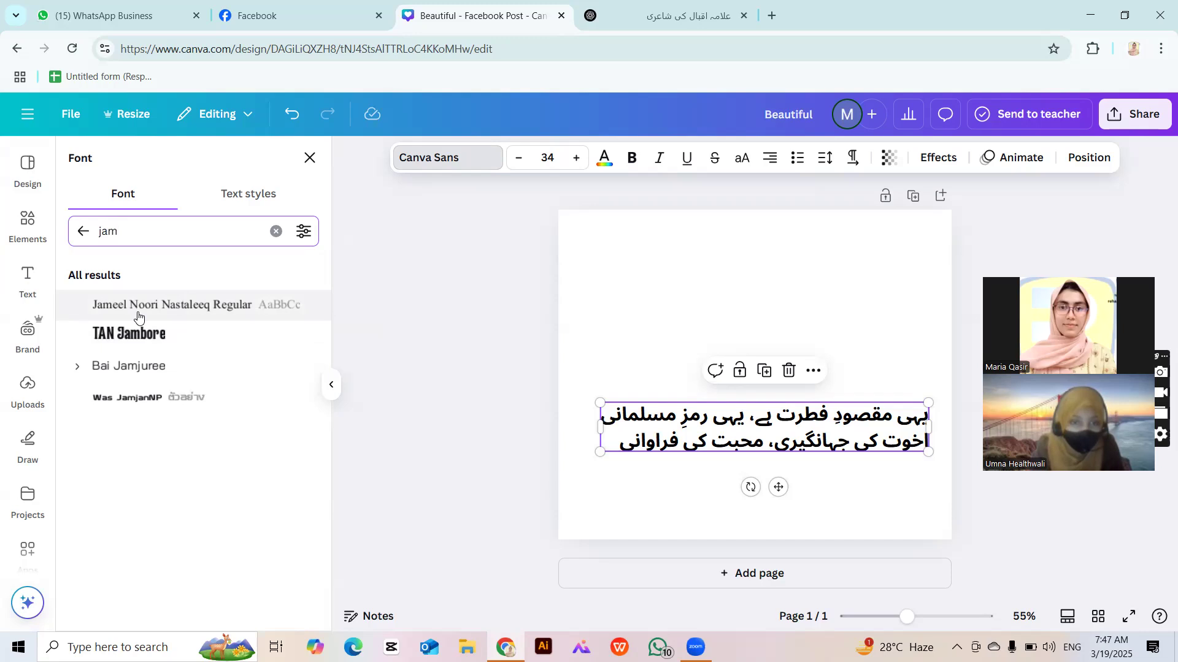
{"action": "left_click", "coordinate": [191, 302]}
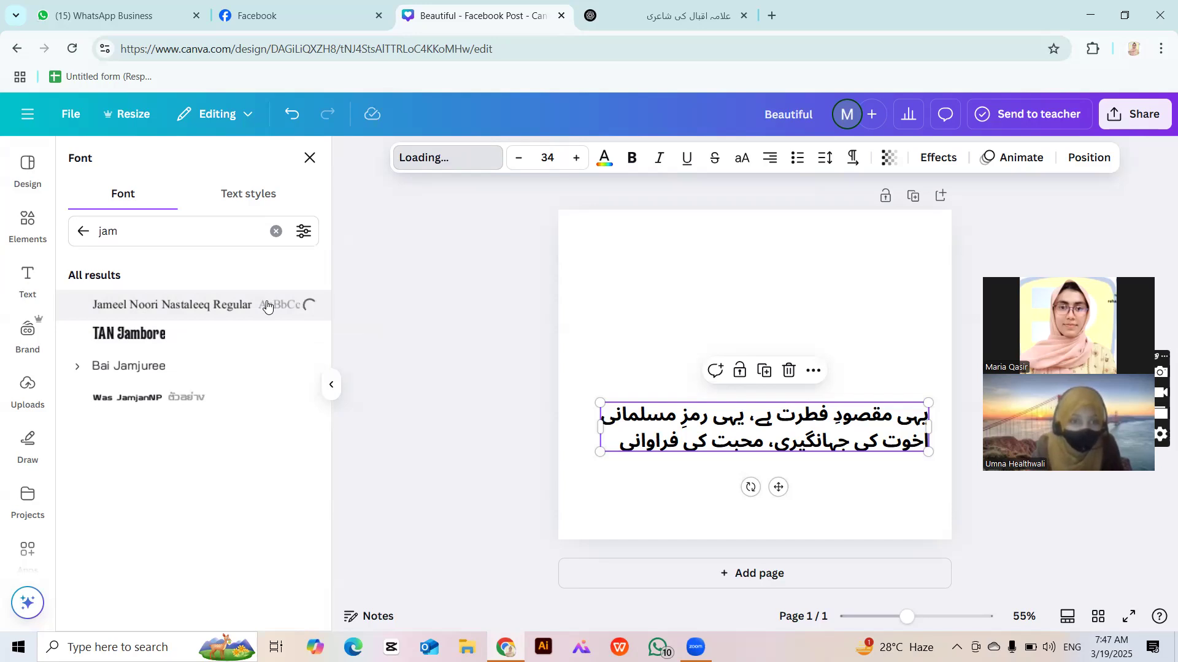
Enlarge the couplet's text to size 61.8 and shift it slightly to the right on the page.
{"action": "left_click_drag", "start_coordinate": [764, 452], "coordinate": [901, 480]}
{"action": "key", "text": "Escape"}
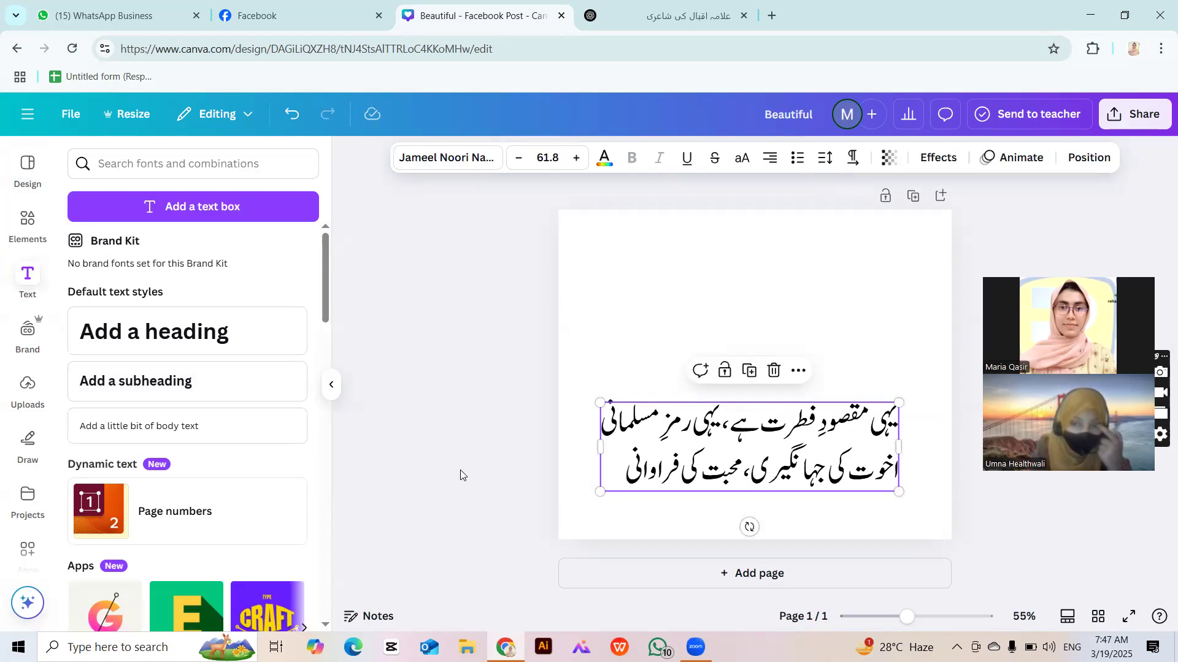
{"action": "left_click", "coordinate": [500, 468]}
{"action": "mouse_move", "coordinate": [682, 437]}
{"action": "left_mouse_down"}
{"action": "mouse_move", "coordinate": [703, 430]}
{"action": "mouse_move", "coordinate": [693, 438]}
{"action": "left_mouse_up"}
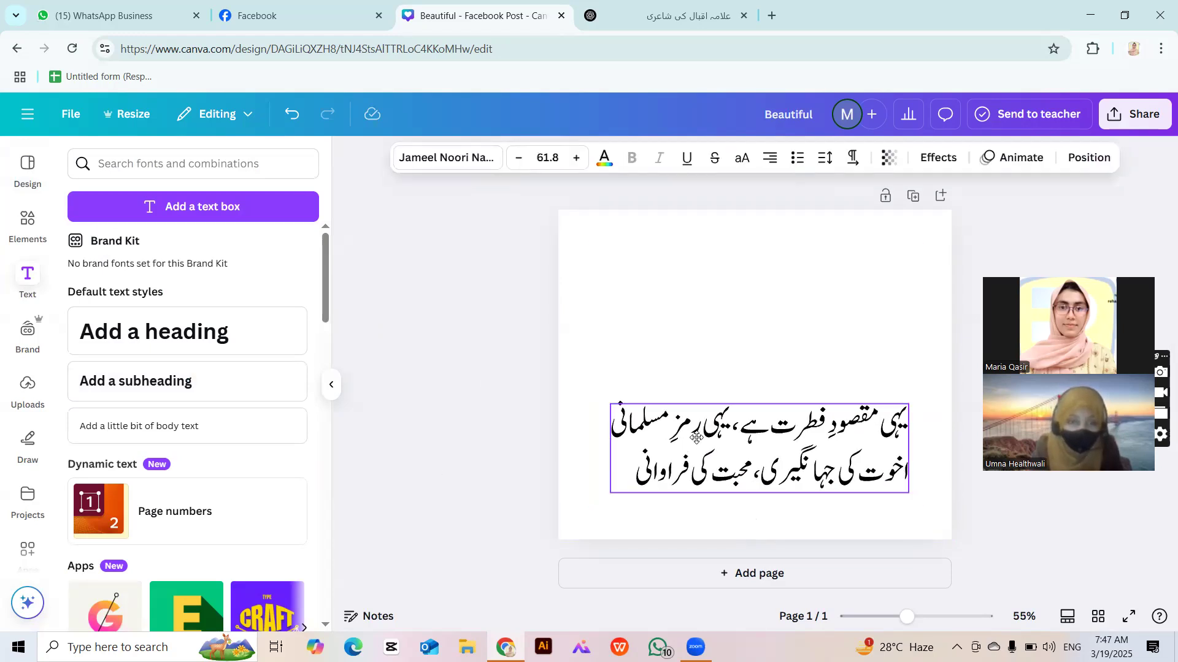
{"action": "left_click", "coordinate": [388, 459]}
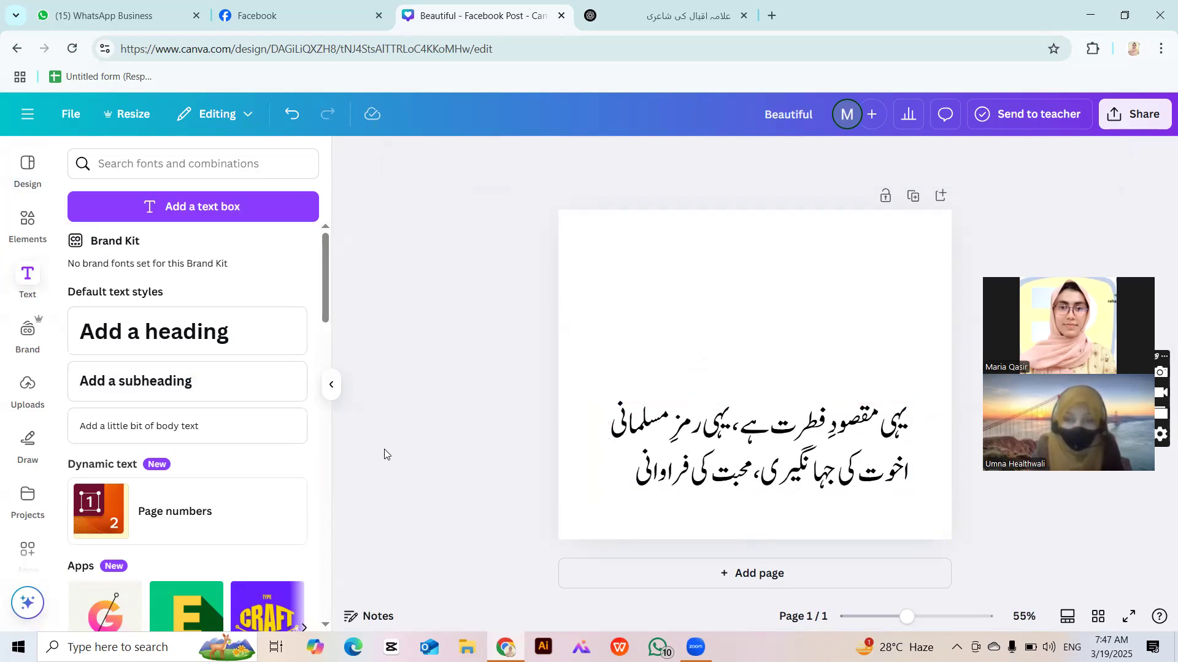
Search the elements for "eagle" and add a photo of an eagle flying against a blue sky to the page.
{"action": "left_click", "coordinate": [25, 223]}
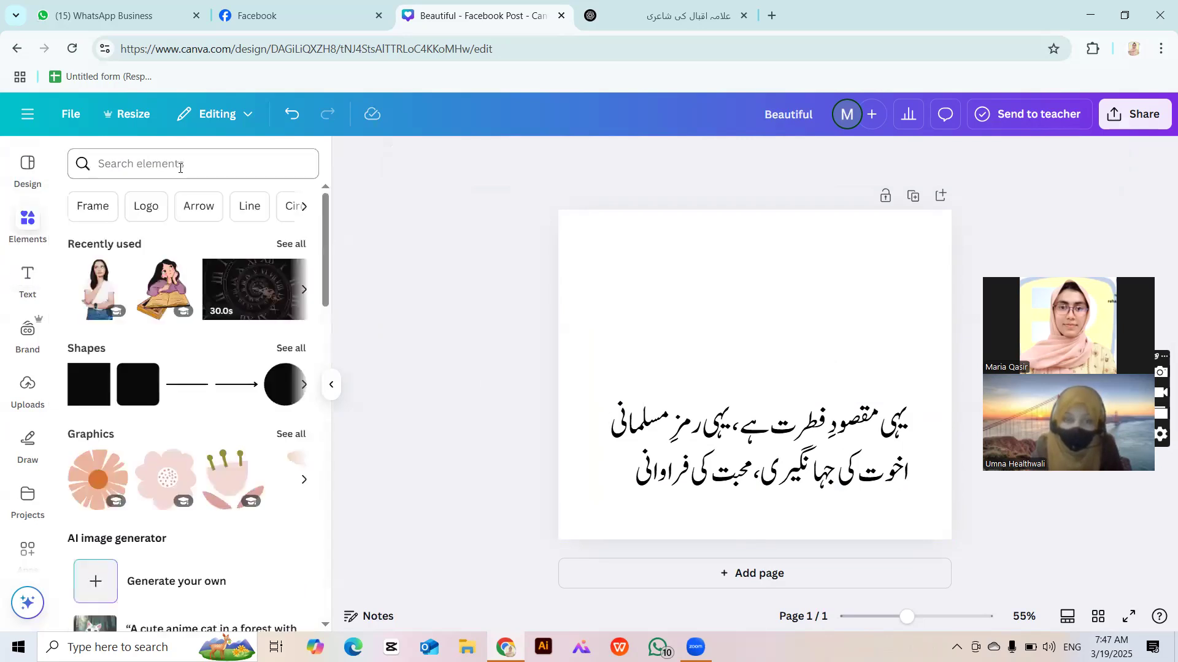
{"action": "left_click", "coordinate": [179, 166]}
{"action": "type", "text": "eangle"}
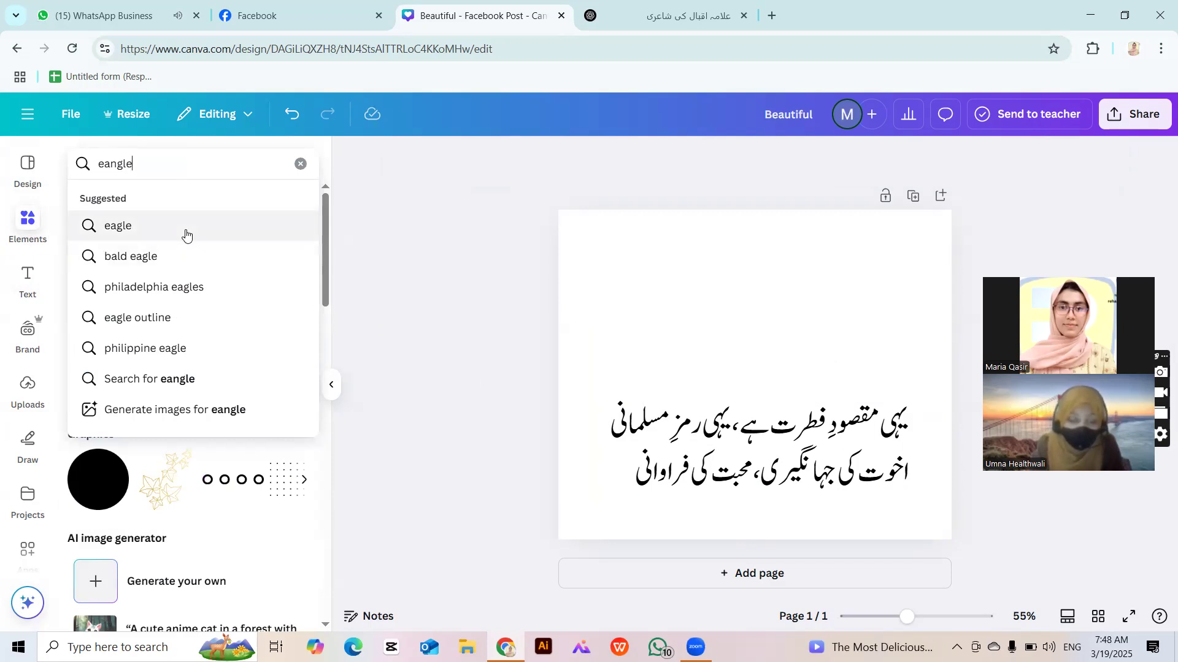
{"action": "left_click", "coordinate": [184, 229]}
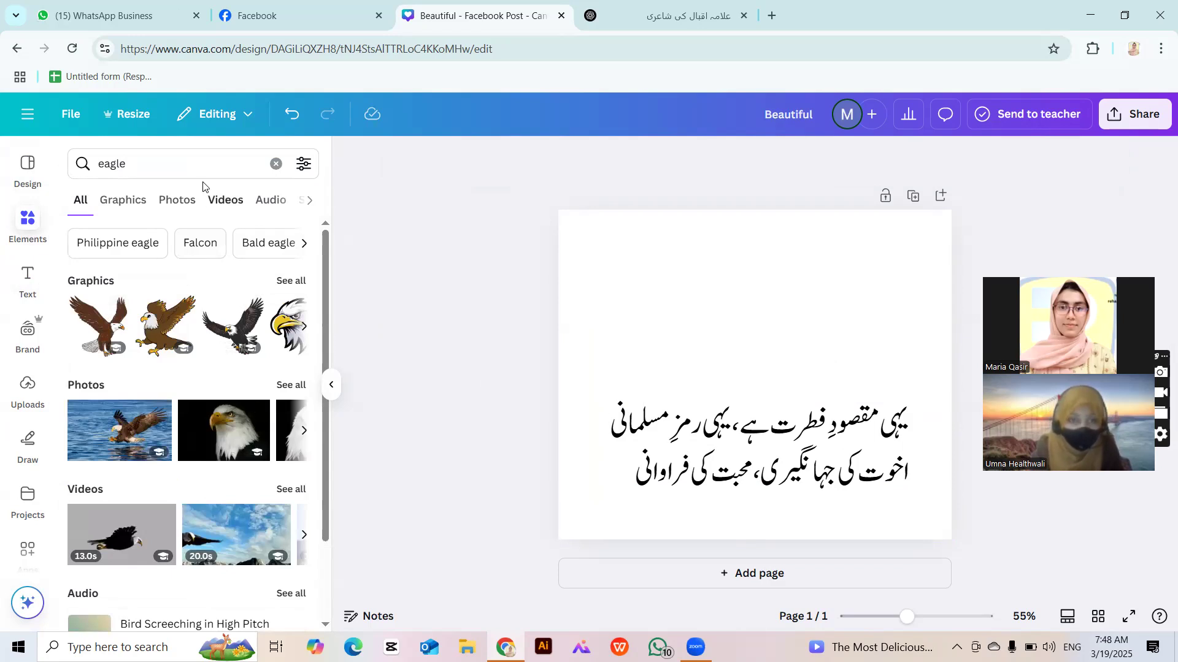
{"action": "left_click", "coordinate": [179, 200]}
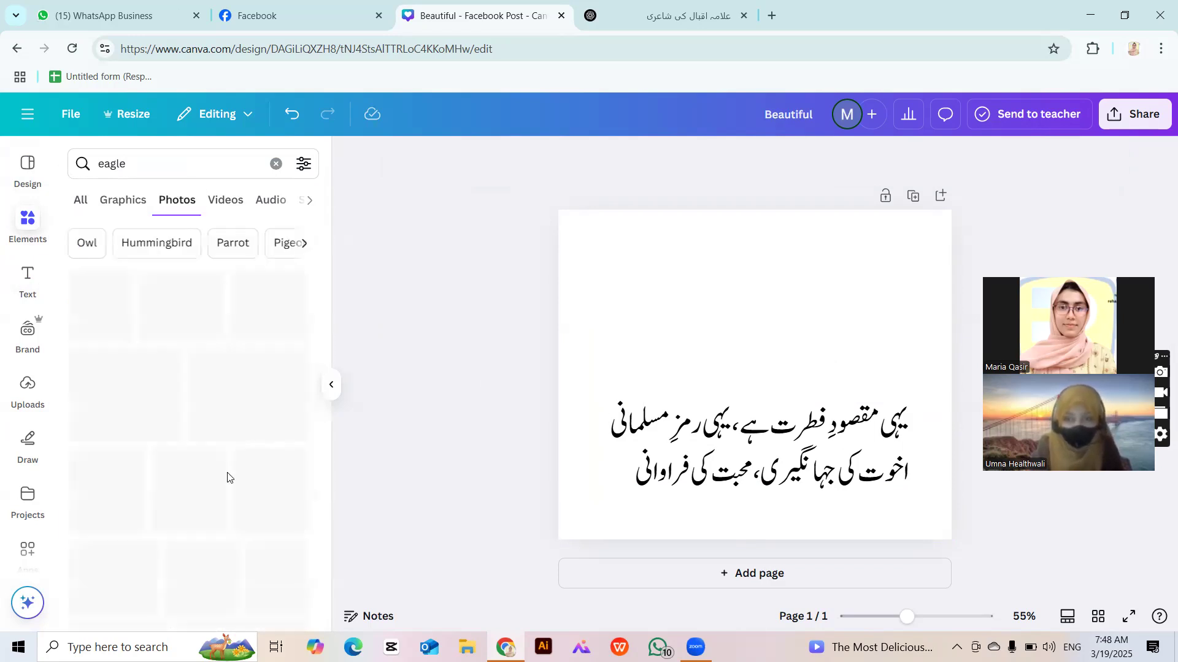
{"action": "left_click", "coordinate": [188, 452]}
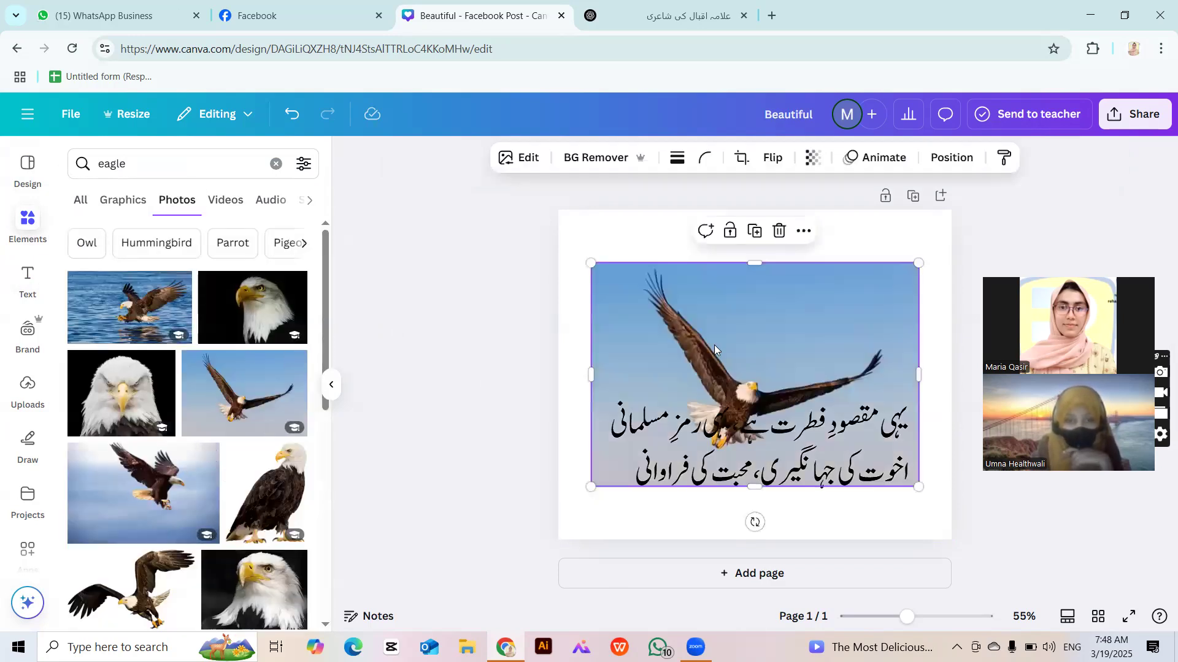
Set the eagle photo as the page background and move the couplet down toward the page's lower edge.
{"action": "right_click", "coordinate": [714, 345]}
{"action": "left_click", "coordinate": [784, 543]}
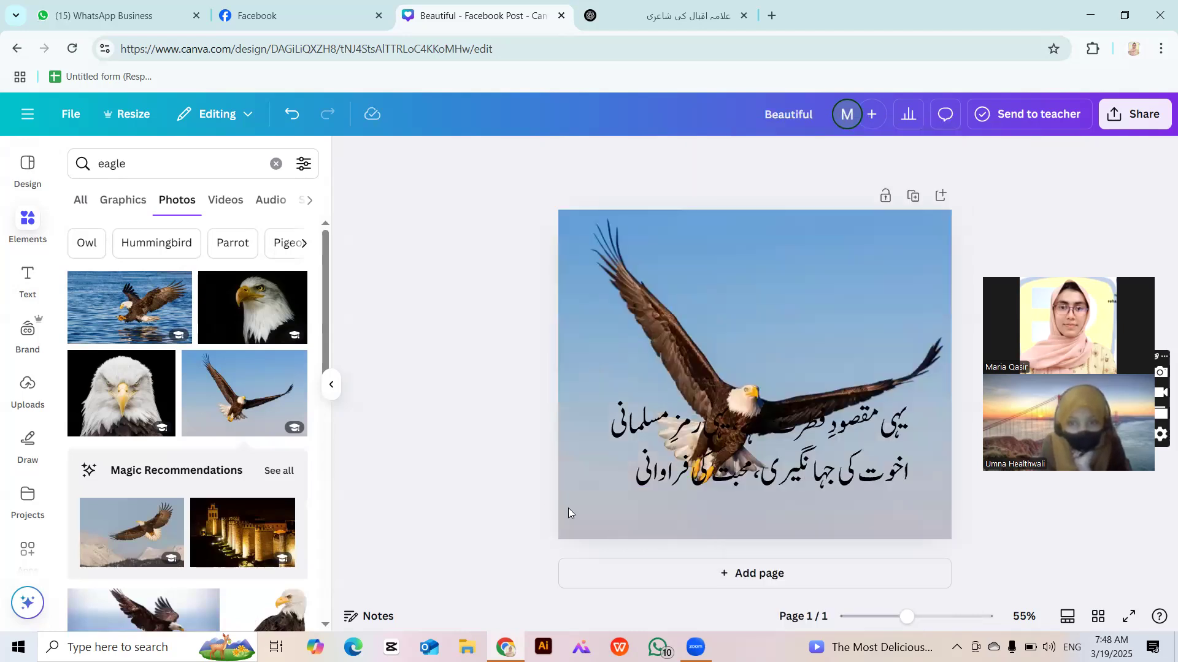
{"action": "left_click", "coordinate": [704, 437]}
{"action": "left_click_drag", "start_coordinate": [705, 438], "coordinate": [701, 476]}
{"action": "left_click", "coordinate": [481, 480]}
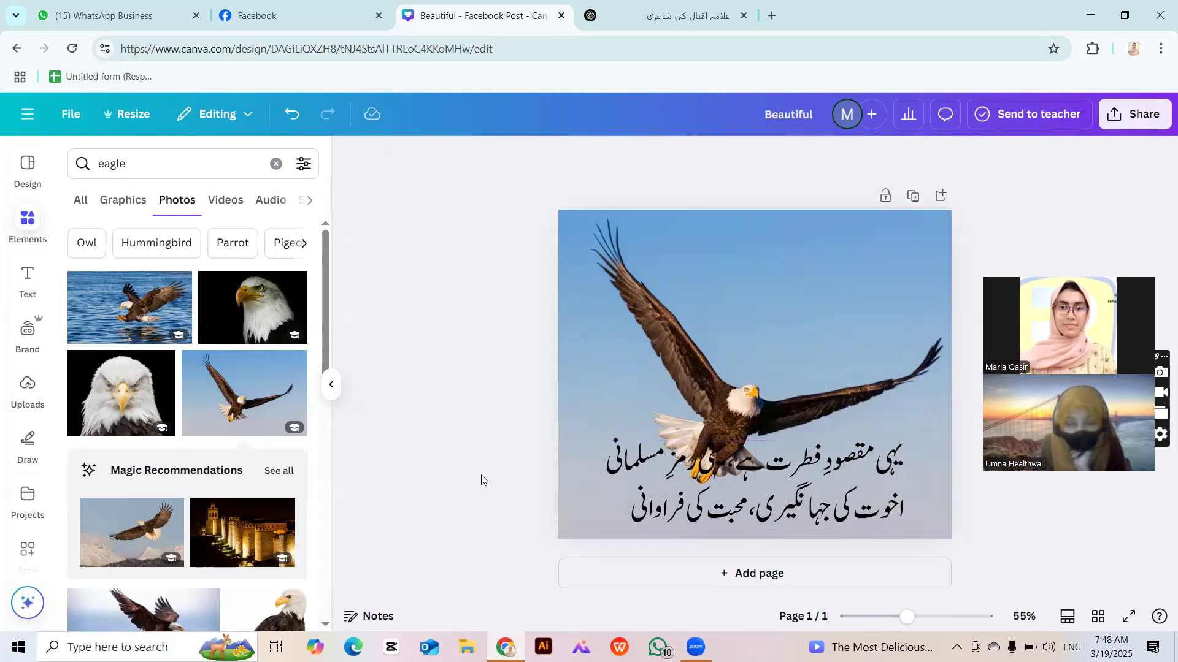
Shrink the couplet to size 46.6 and move it into the sky above the eagle's outstretched wing at the upper right.
{"action": "left_click", "coordinate": [756, 364]}
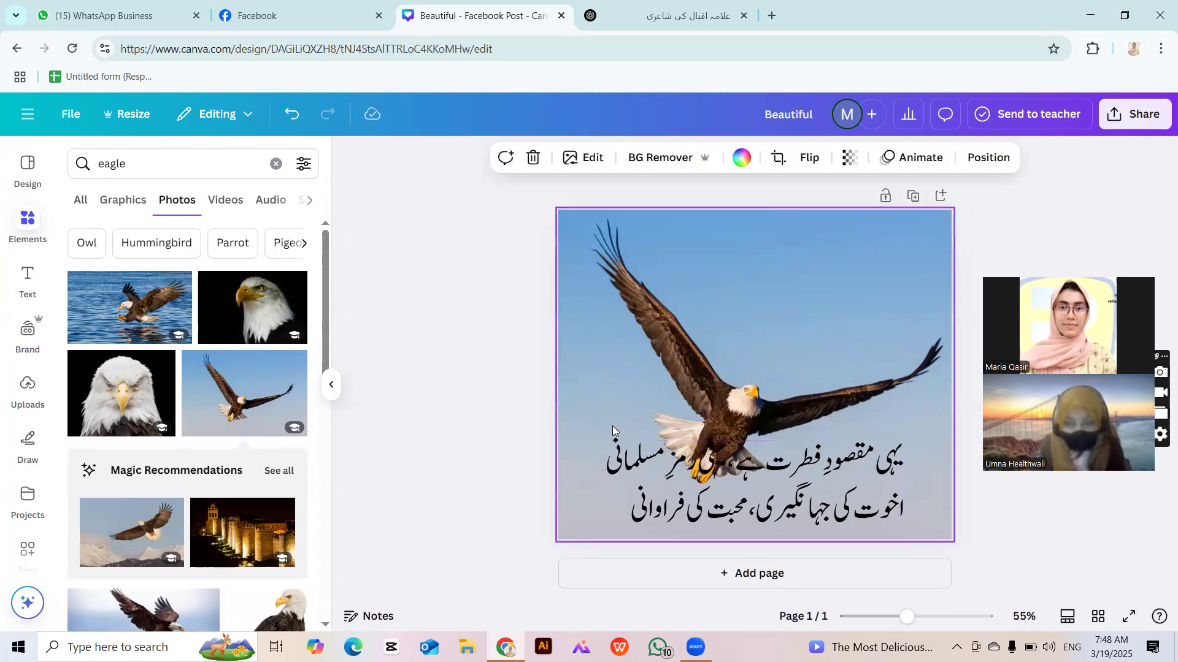
{"action": "scroll", "coordinate": [234, 373], "scroll_direction": "down", "scroll_amount": 3}
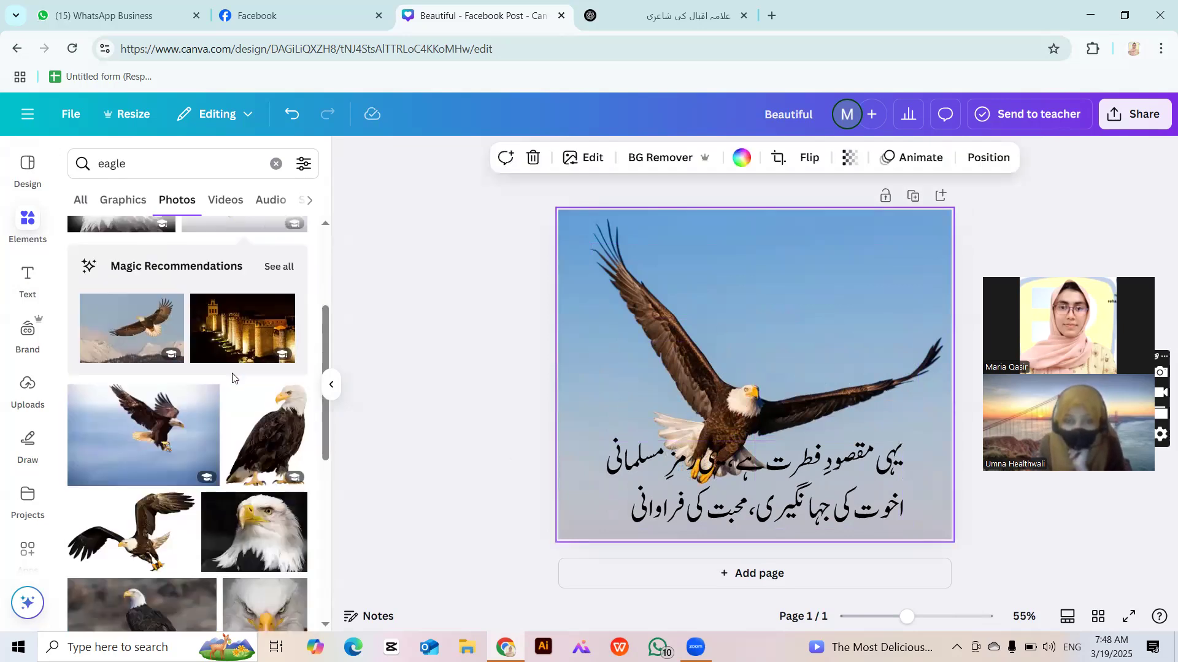
{"action": "left_click", "coordinate": [748, 514]}
{"action": "left_click_drag", "start_coordinate": [605, 442], "coordinate": [679, 463]}
{"action": "left_click_drag", "start_coordinate": [763, 515], "coordinate": [786, 312]}
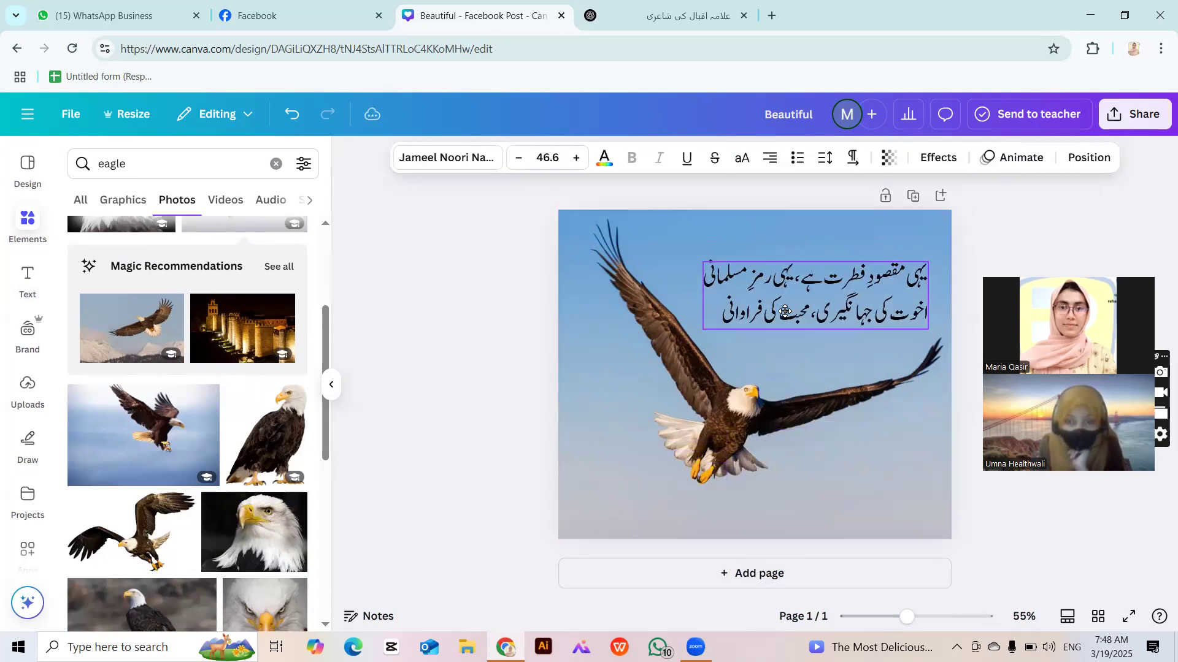
{"action": "left_click", "coordinate": [439, 431]}
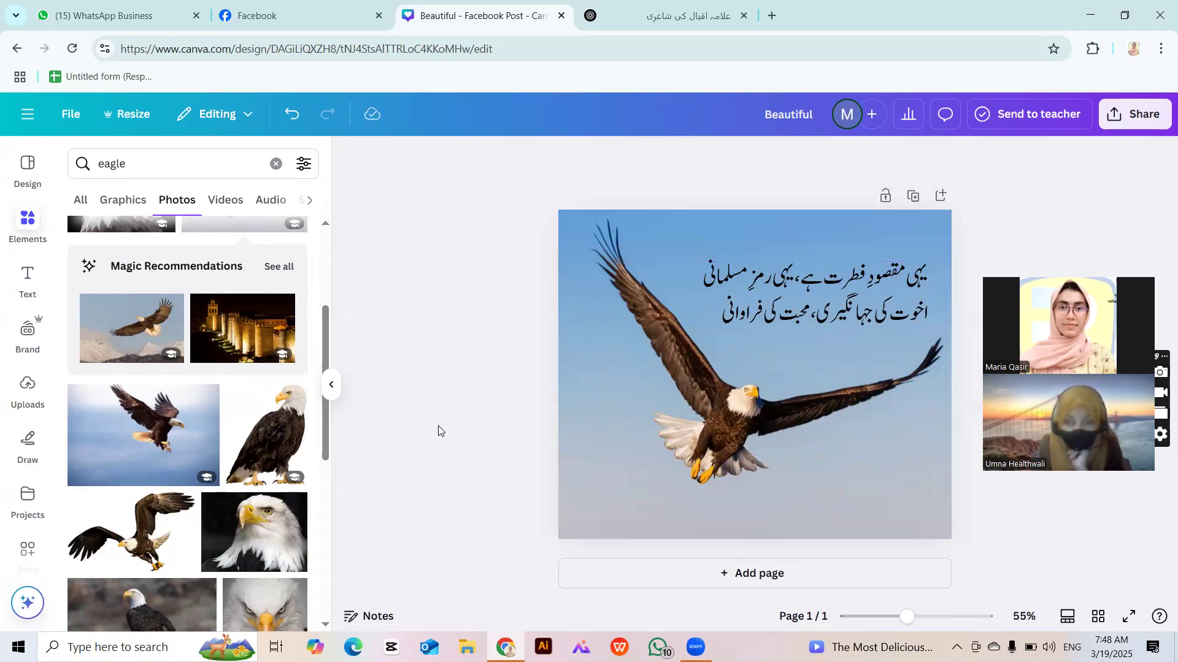
Apply the Lift text effect to the couplet at intensity 100 and undo the last change.
{"action": "left_click", "coordinate": [846, 297]}
{"action": "left_click", "coordinate": [938, 159]}
{"action": "left_click", "coordinate": [273, 246]}
{"action": "left_click_drag", "start_coordinate": [140, 345], "coordinate": [336, 362]}
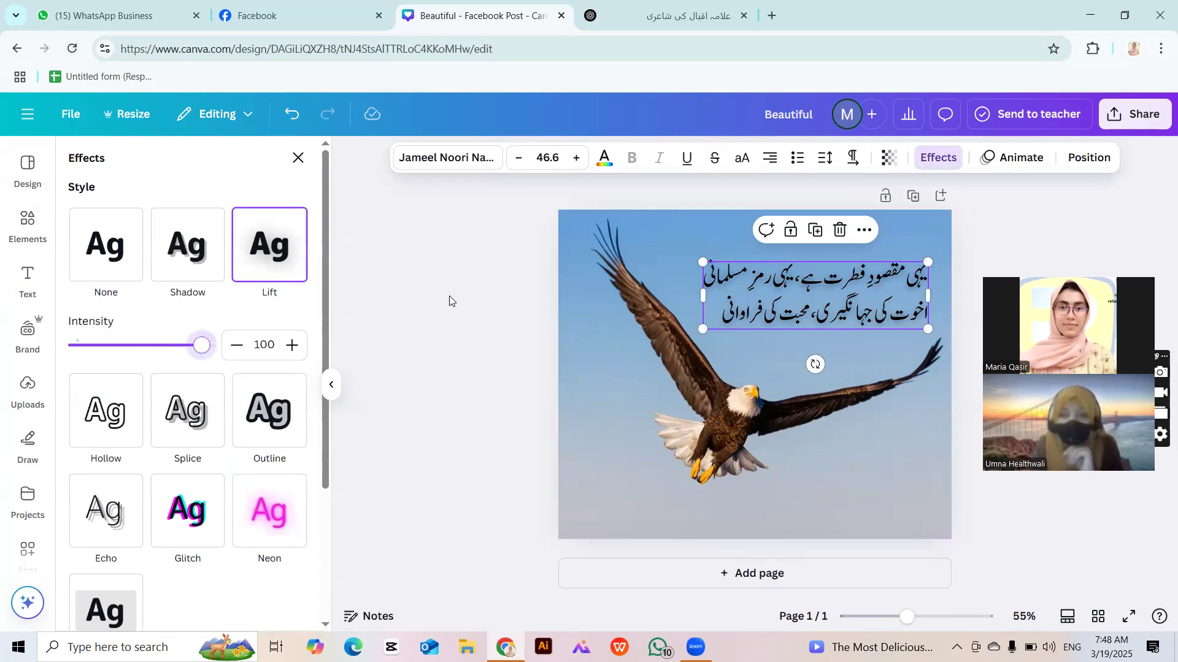
{"action": "left_click", "coordinate": [449, 296]}
{"action": "left_click", "coordinate": [801, 270]}
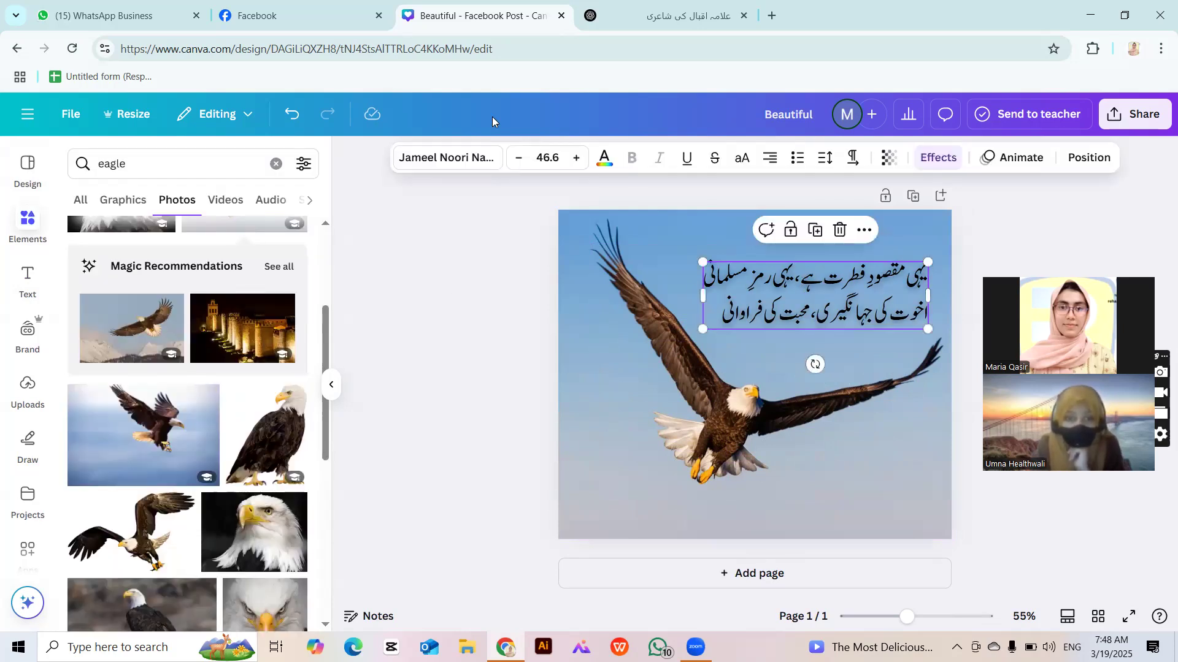
{"action": "left_click", "coordinate": [291, 114]}
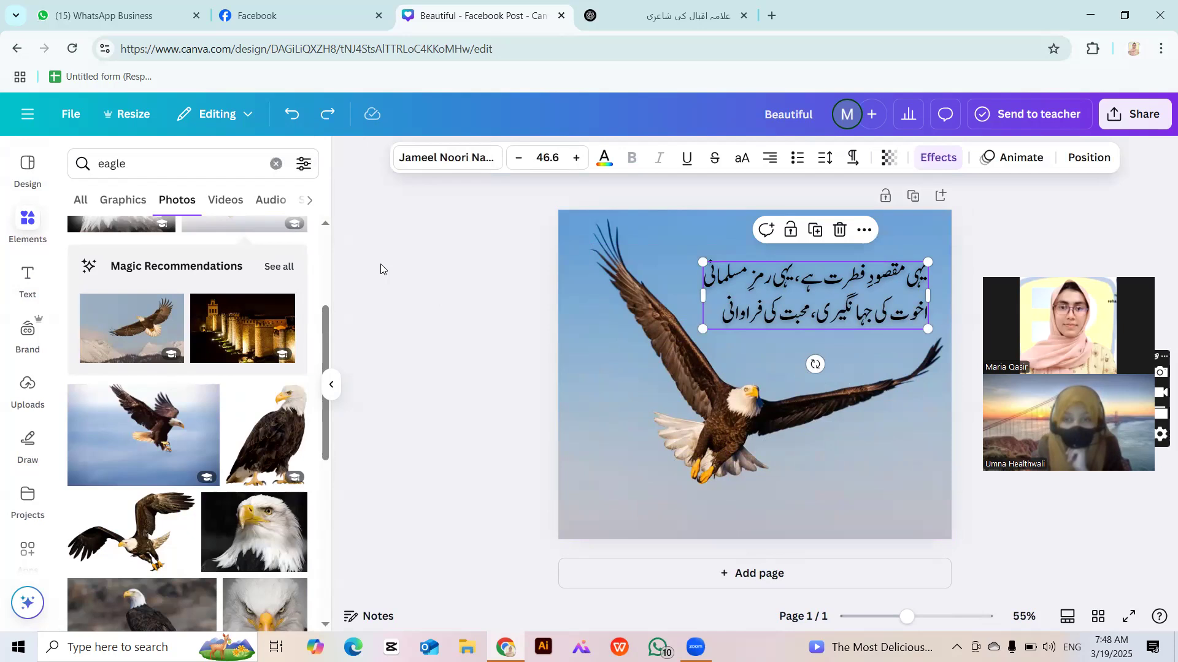
Reduce the couplet to size 41.1 and reposition it in the open sky between the eagle's two wings.
{"action": "left_click", "coordinate": [742, 273]}
{"action": "left_click_drag", "start_coordinate": [726, 271], "coordinate": [764, 260]}
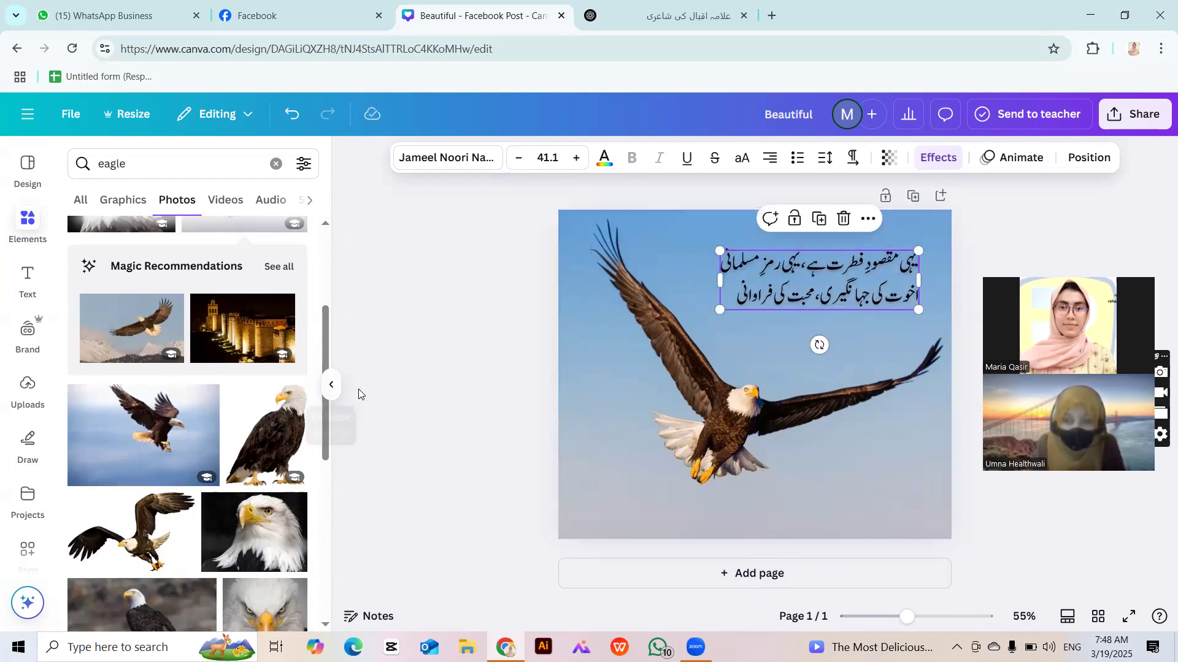
{"action": "left_click", "coordinate": [380, 395]}
{"action": "left_click_drag", "start_coordinate": [817, 263], "coordinate": [818, 280]}
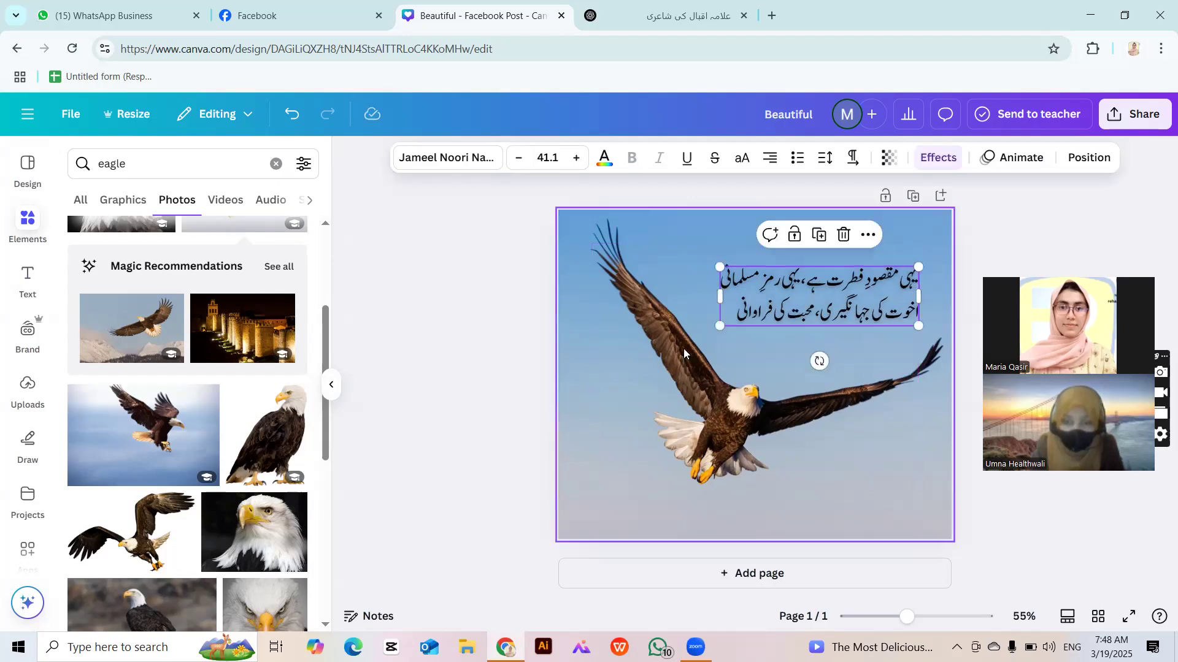
{"action": "left_click", "coordinate": [507, 386]}
{"action": "left_click", "coordinate": [791, 307]}
{"action": "left_click_drag", "start_coordinate": [791, 307], "coordinate": [820, 305]}
{"action": "left_click", "coordinate": [473, 325]}
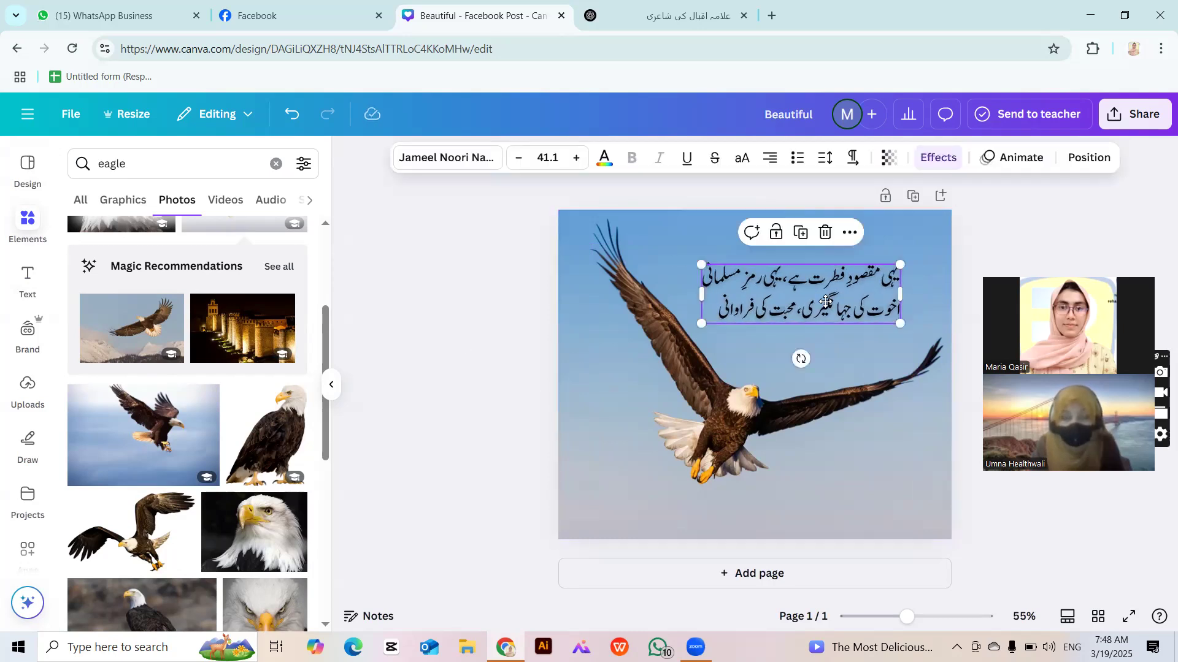
{"action": "left_click", "coordinate": [465, 385]}
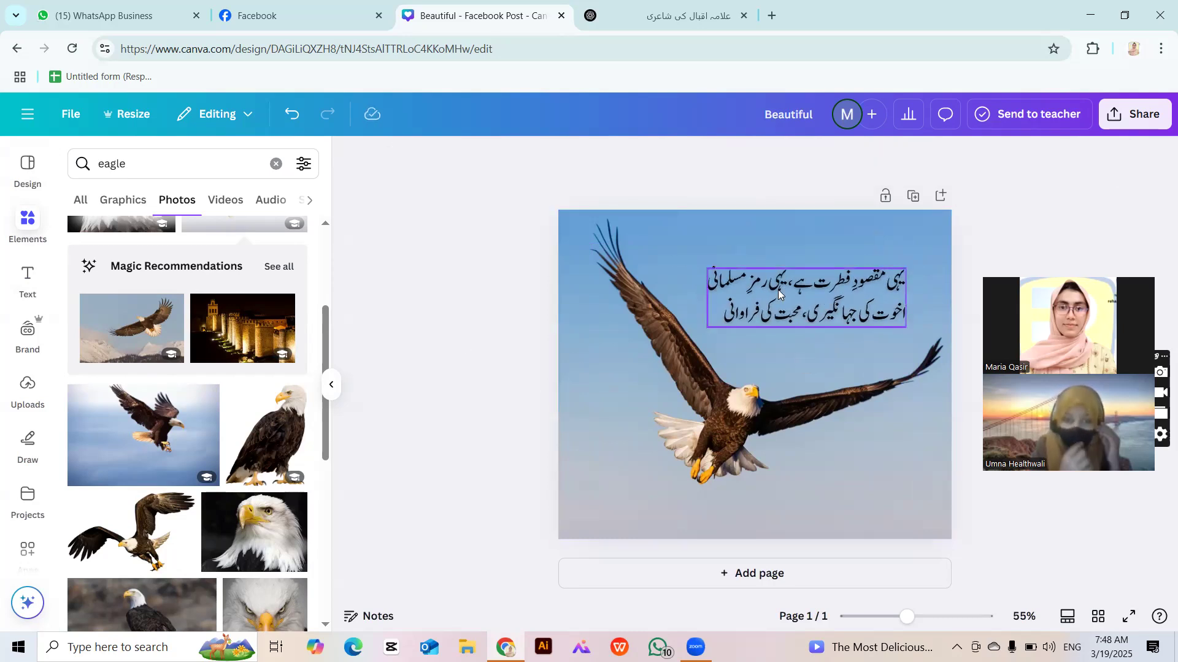
Open the font choices for the couplet and copy the Jameel Noori Nastaleeq Regular font name as an image.
{"action": "left_click", "coordinate": [806, 299]}
{"action": "left_click", "coordinate": [479, 167]}
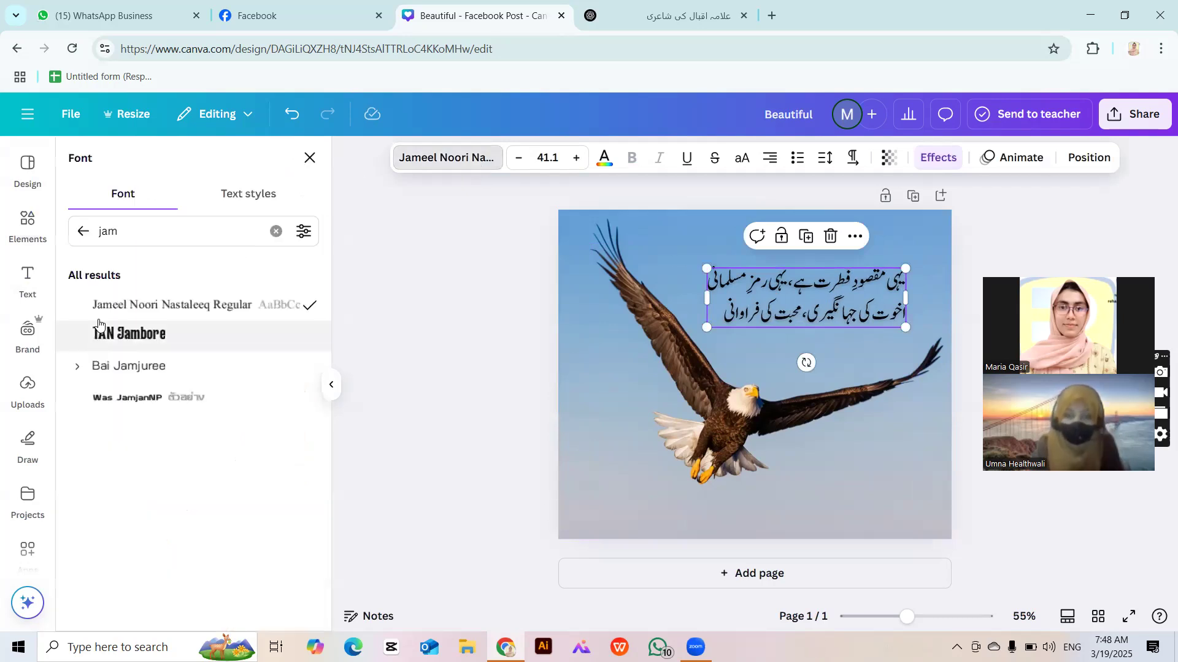
{"action": "right_click", "coordinate": [248, 312]}
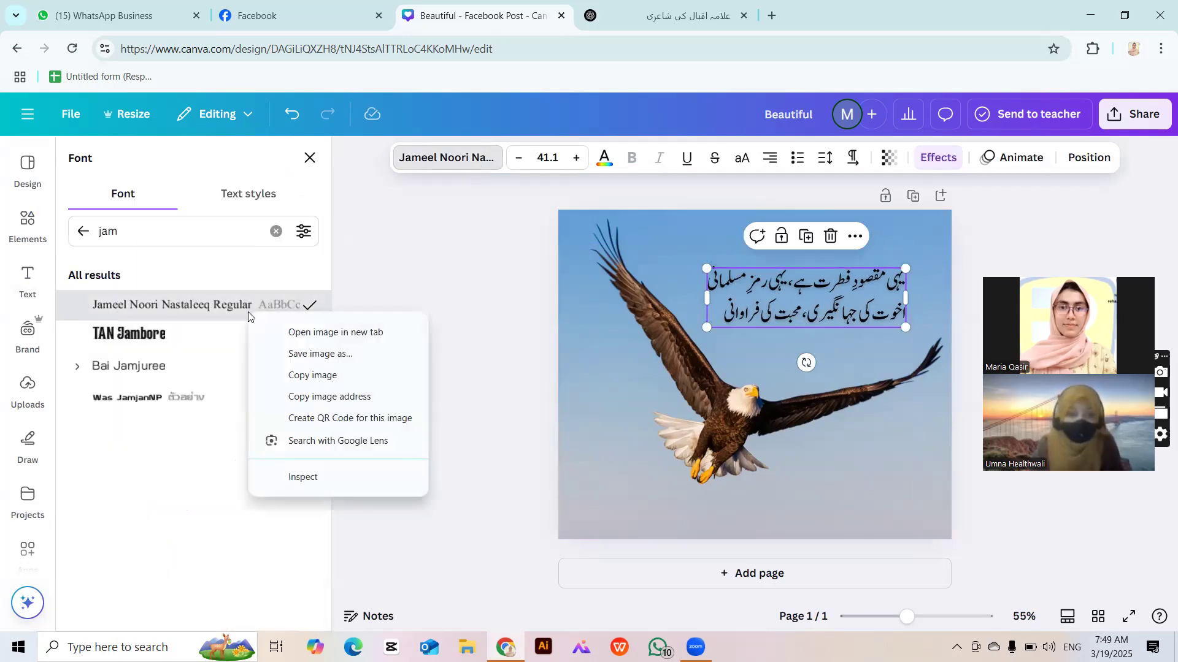
{"action": "left_click", "coordinate": [305, 375]}
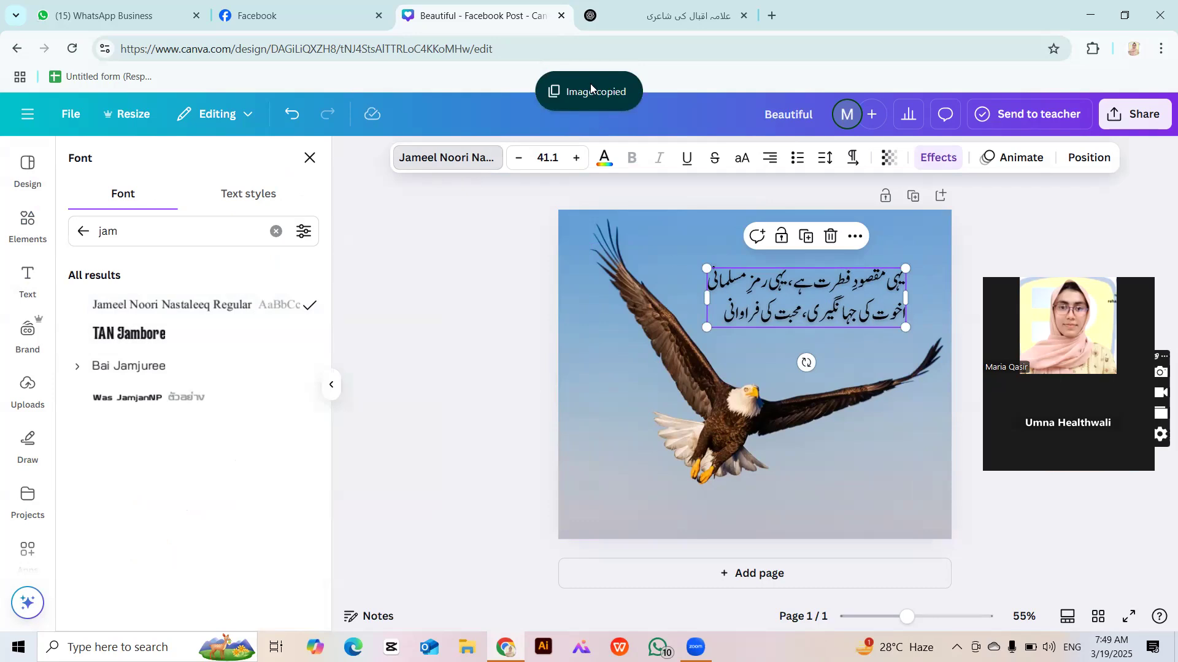
Switch to WhatsApp, send the copied font-name image to the student's chat, and view the sent image.
{"action": "left_click", "coordinate": [105, 15]}
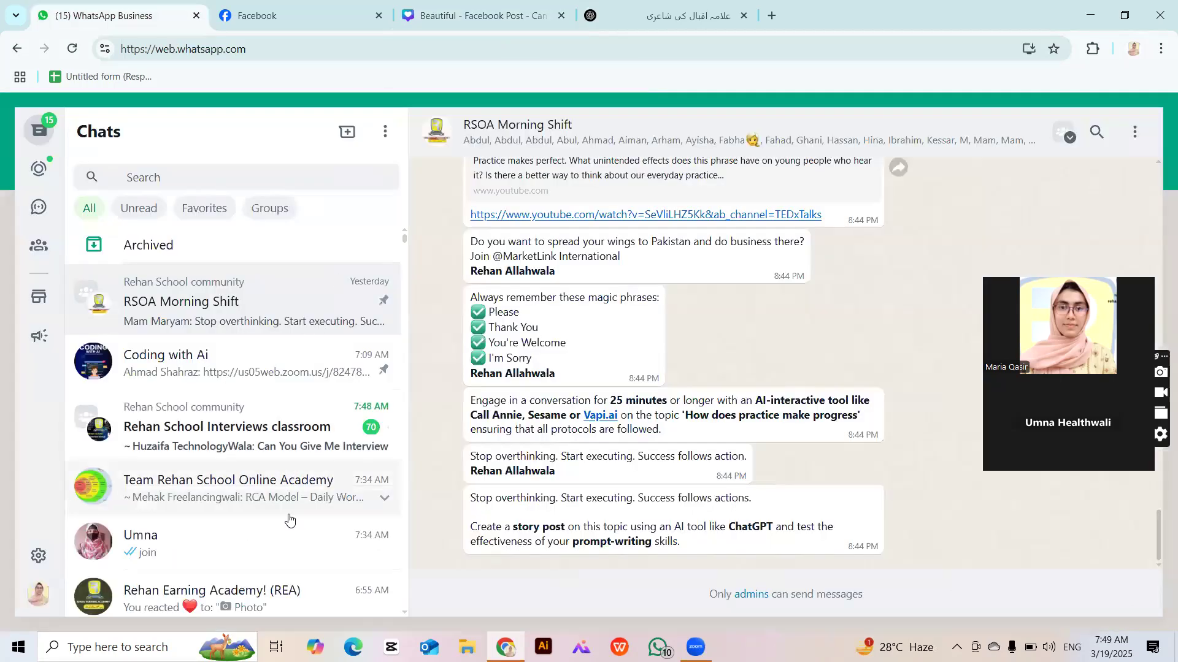
{"action": "left_click", "coordinate": [365, 532]}
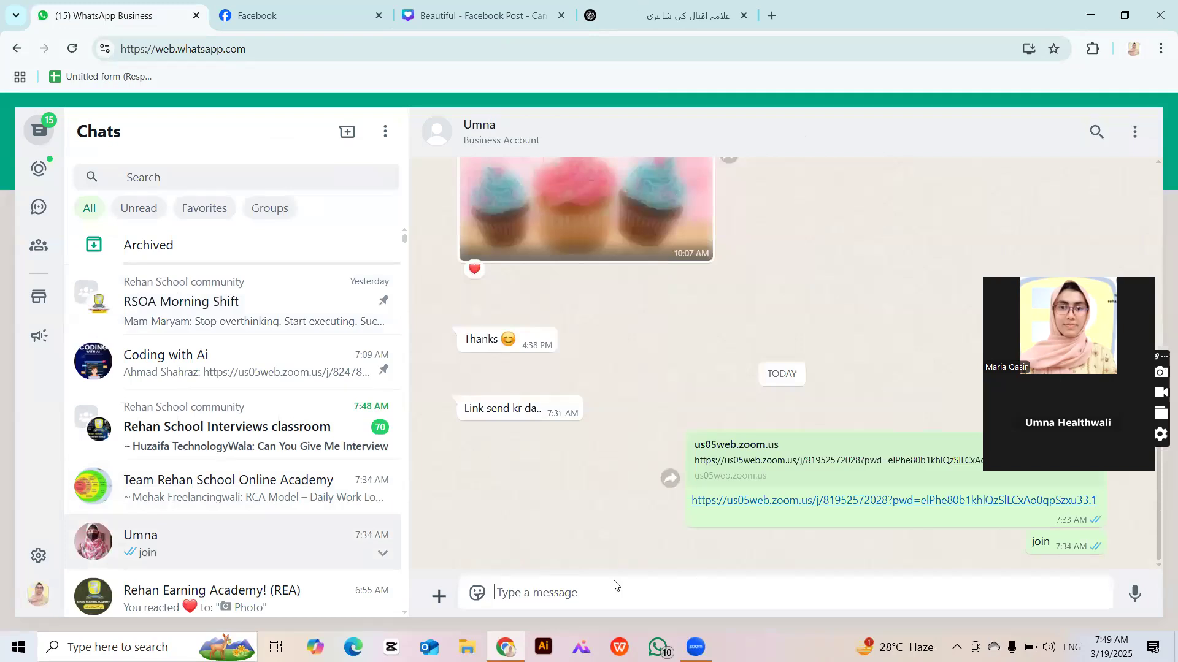
{"action": "key", "text": "ctrl+v"}
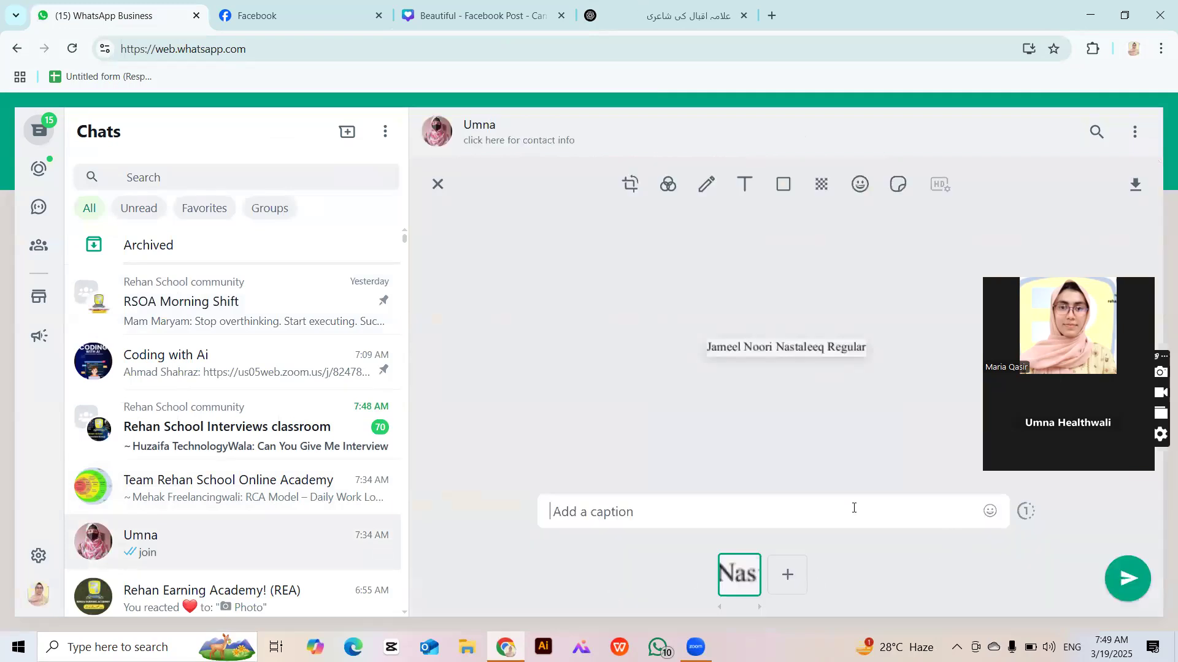
{"action": "left_click", "coordinate": [1111, 577]}
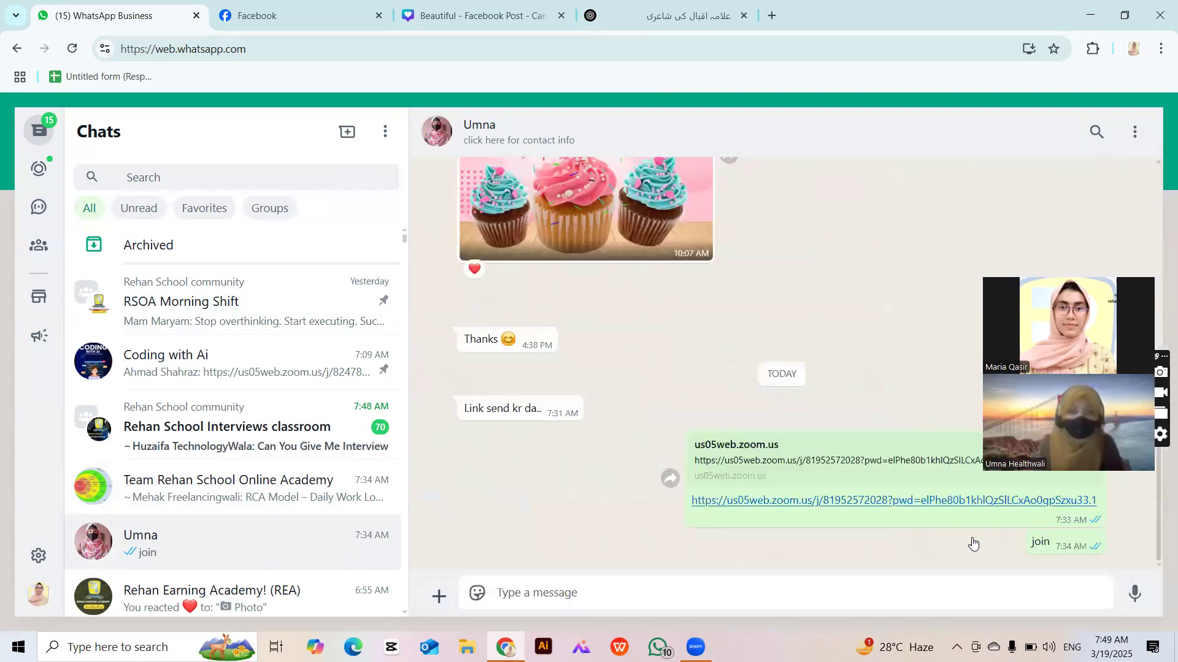
{"action": "left_click", "coordinate": [1032, 538]}
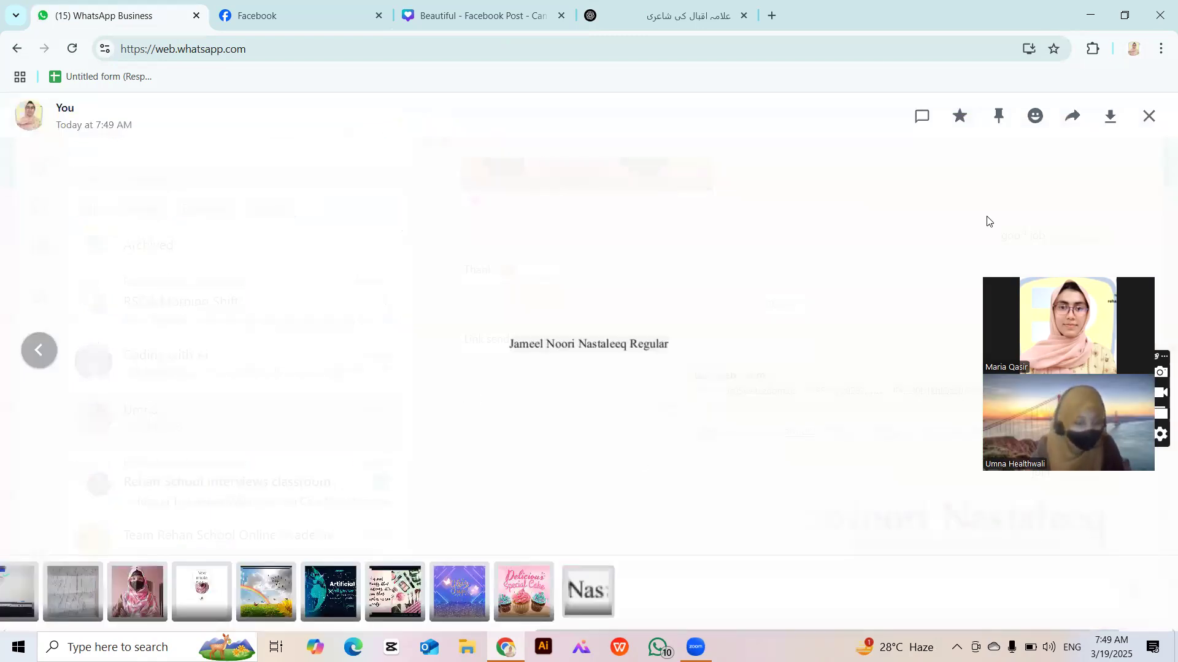
{"action": "left_click", "coordinate": [1147, 117]}
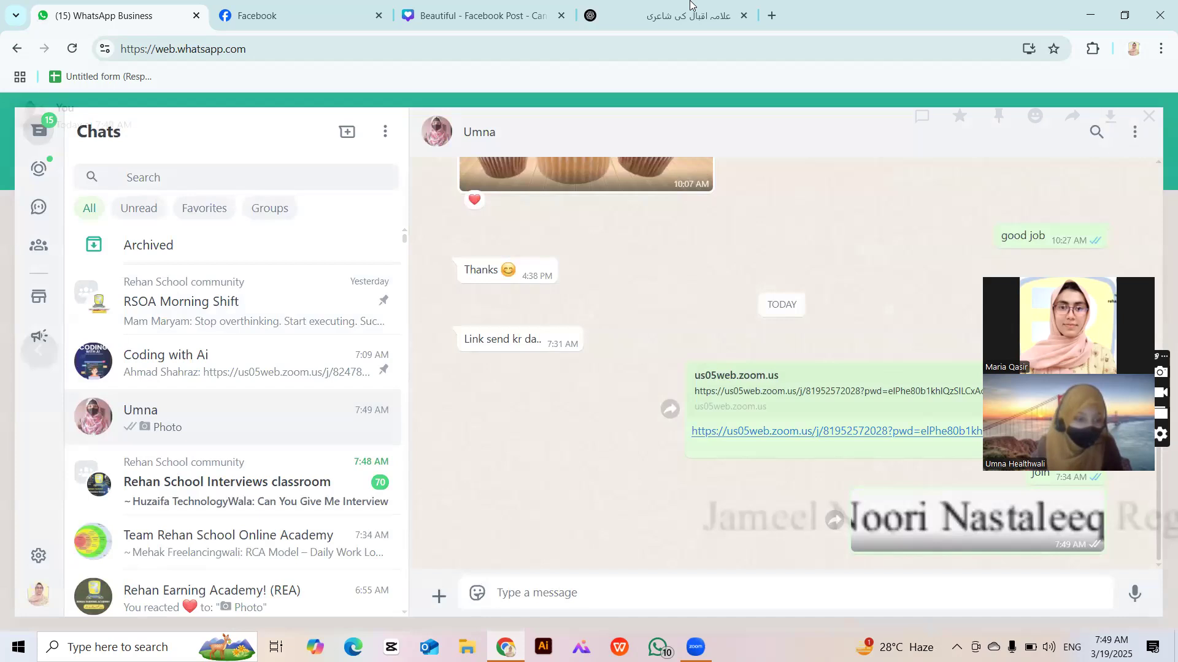
Switch back to Canva and delete the eagle background and the couplet from the page.
{"action": "left_click", "coordinate": [450, 4]}
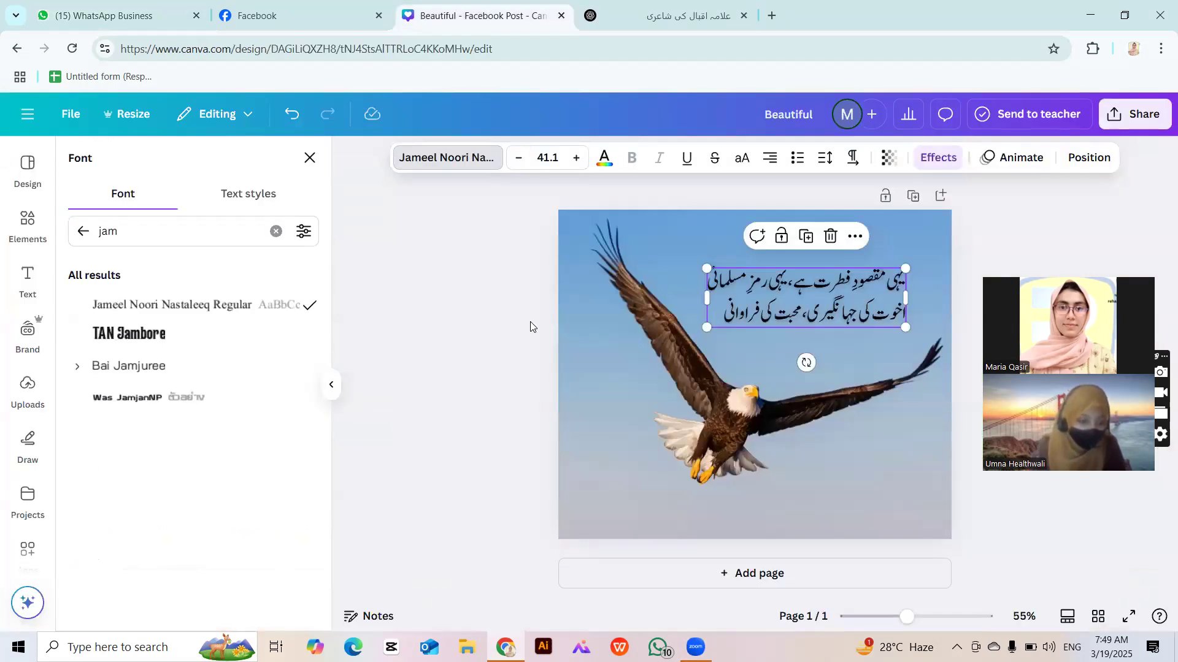
{"action": "left_click", "coordinate": [439, 412]}
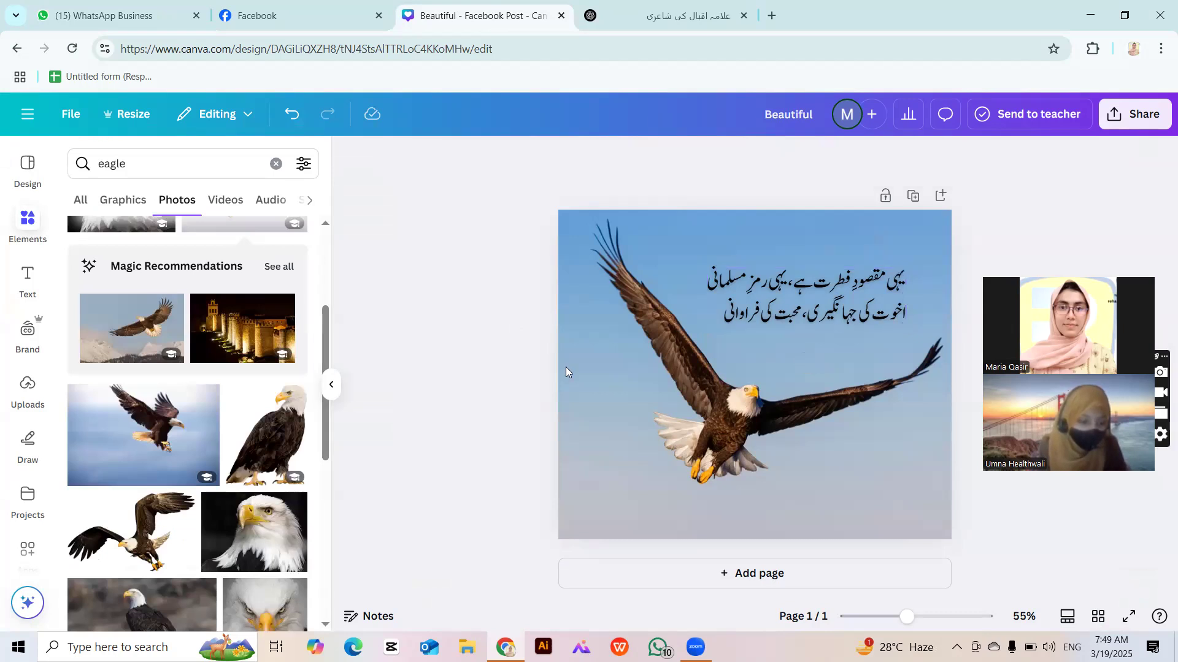
{"action": "left_click", "coordinate": [603, 378]}
{"action": "key", "text": "Delete"}
{"action": "left_click", "coordinate": [804, 322]}
{"action": "key", "text": "Delete"}
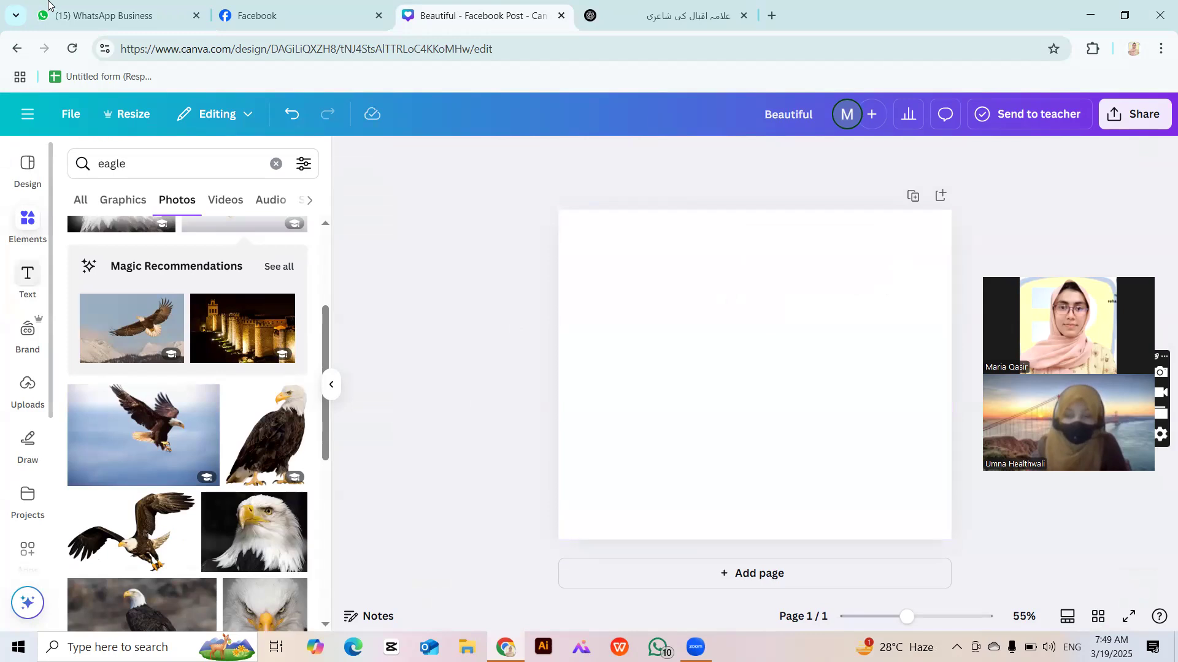
Switch to WhatsApp and select the whole "Always remember these magic phrases" message in the RSOA Morning Shift group.
{"action": "left_click", "coordinate": [49, 6]}
{"action": "left_click", "coordinate": [239, 315]}
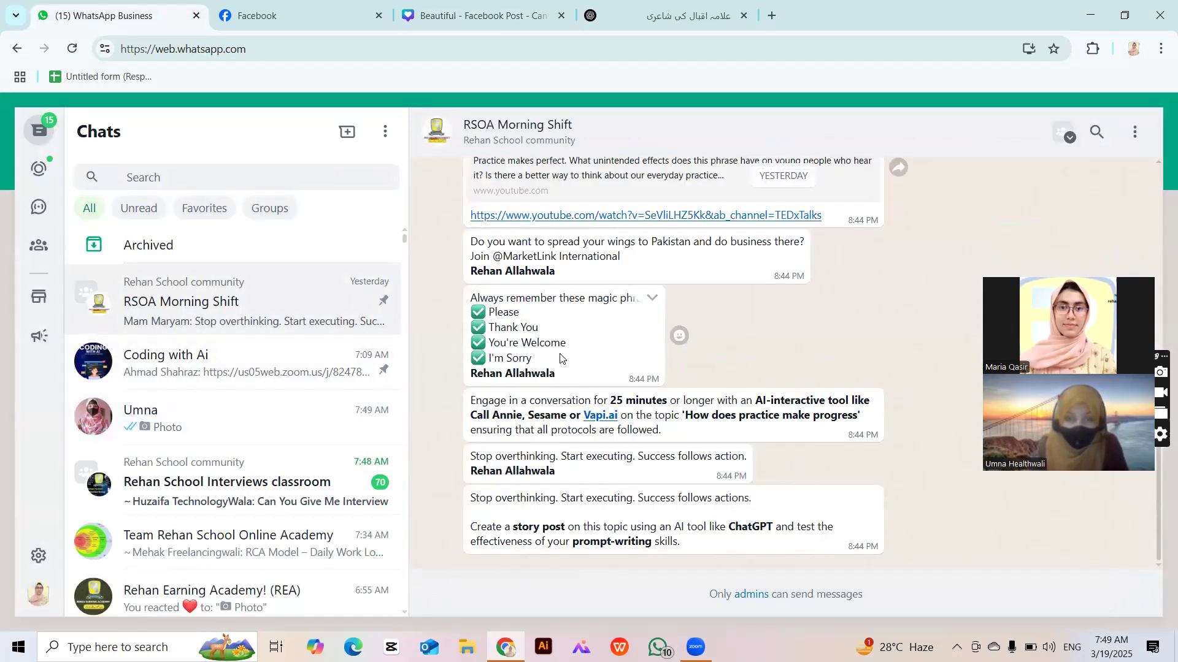
{"action": "triple_click", "coordinate": [598, 379]}
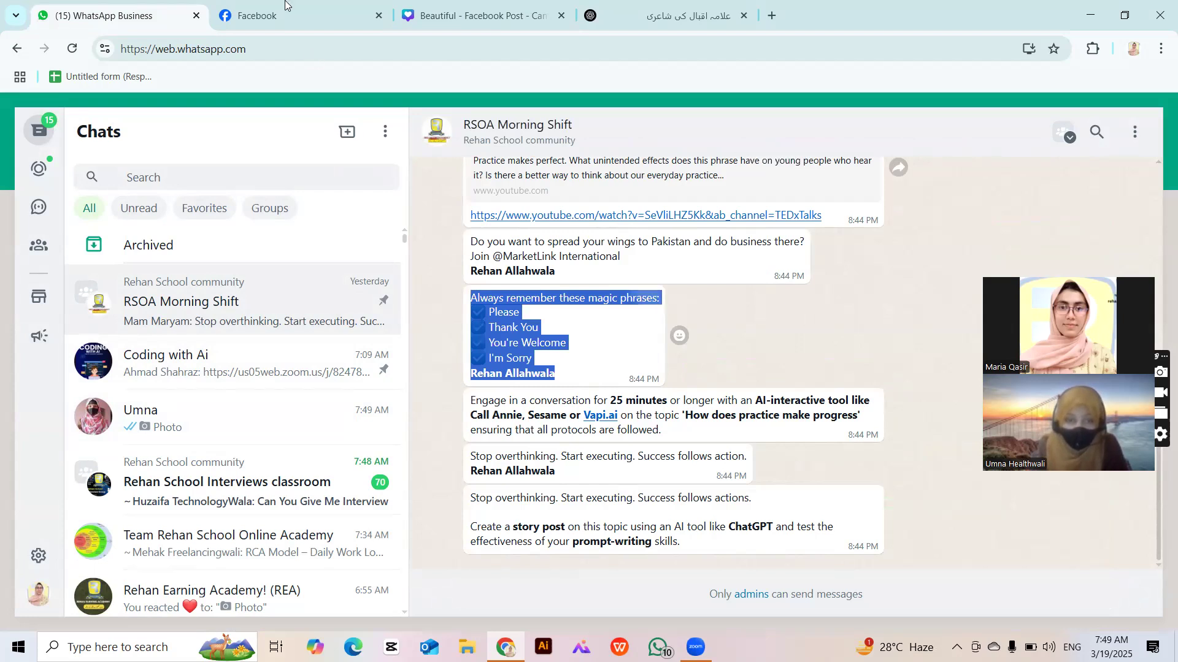
Return to Canva and search the Facebook post templates for "Background".
{"action": "left_click", "coordinate": [686, 11]}
{"action": "left_click", "coordinate": [481, 14]}
{"action": "left_click", "coordinate": [27, 167]}
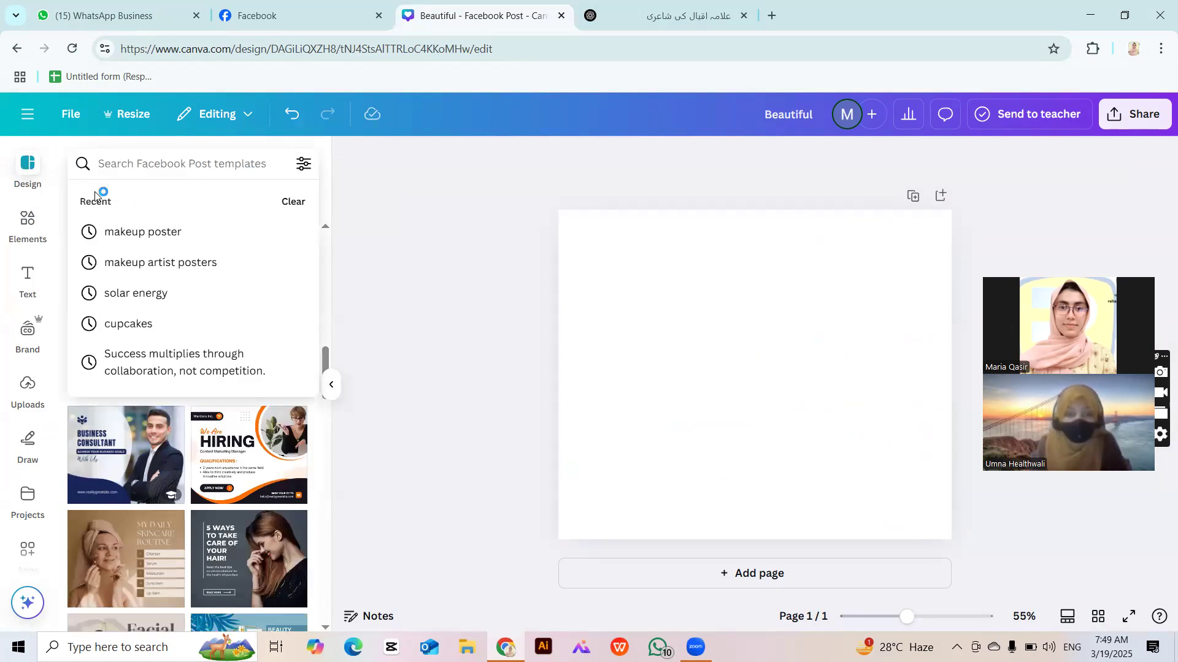
{"action": "type", "text": "Bavk"}
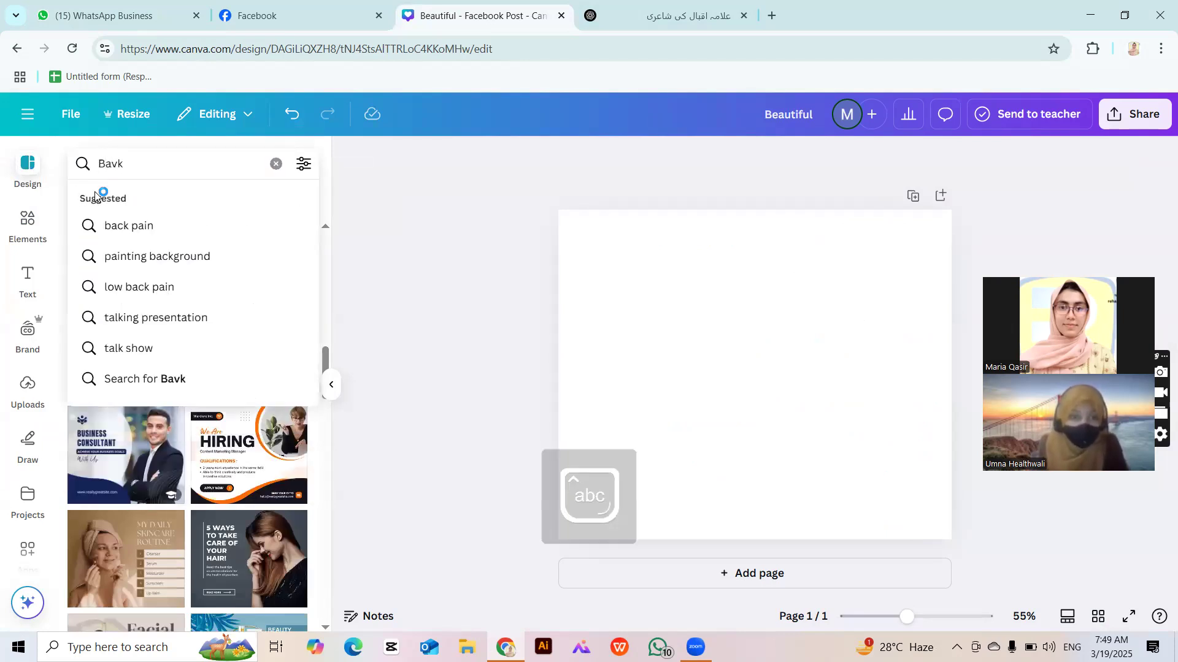
{"action": "key", "text": "BackSpace"}
{"action": "key", "text": "BackSpace"}
{"action": "type", "text": "ck"}
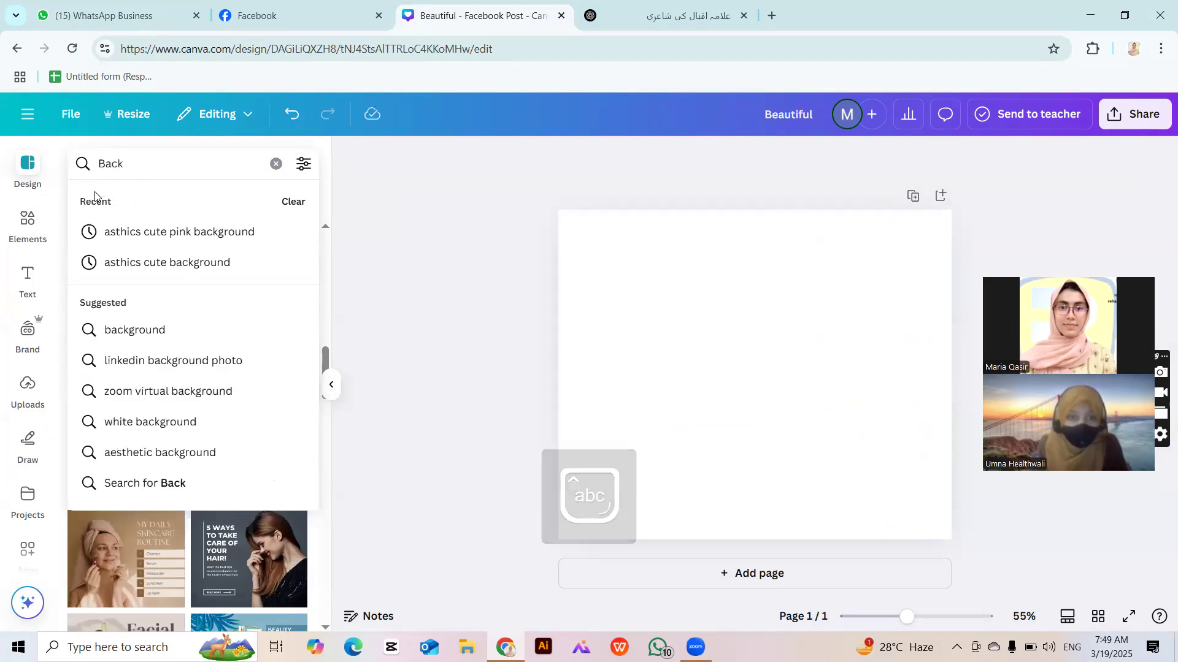
{"action": "type", "text": "ground"}
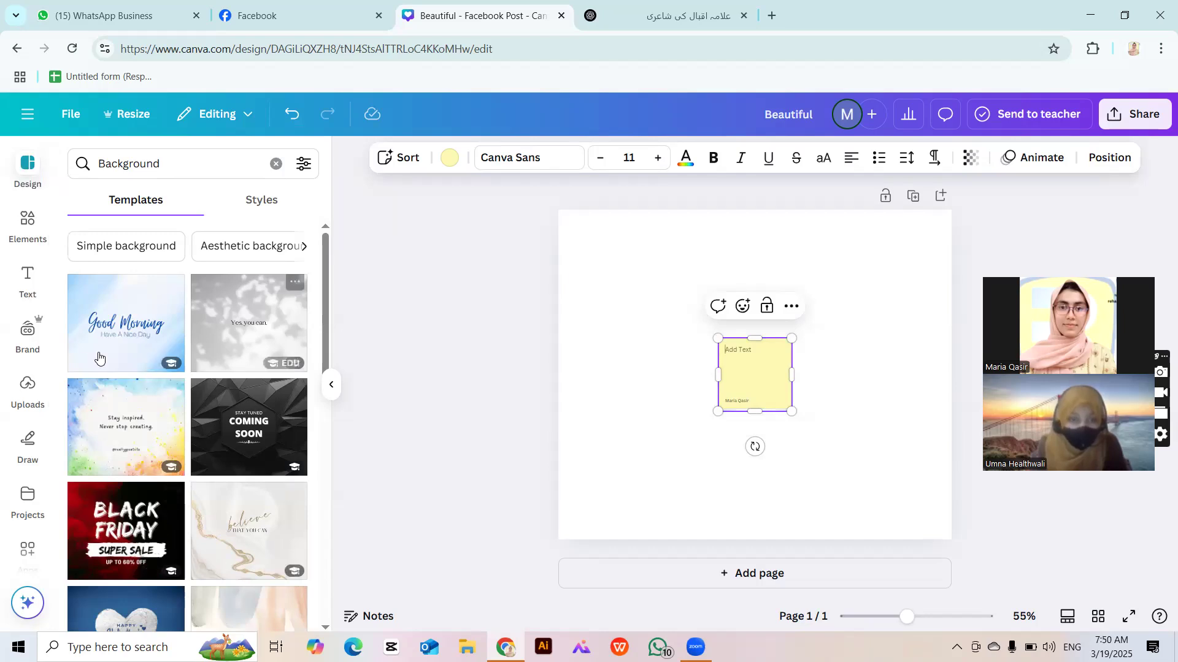
Glance through the eagle photos in Elements and search the Facebook post templates for "eagle".
{"action": "left_click", "coordinate": [21, 232]}
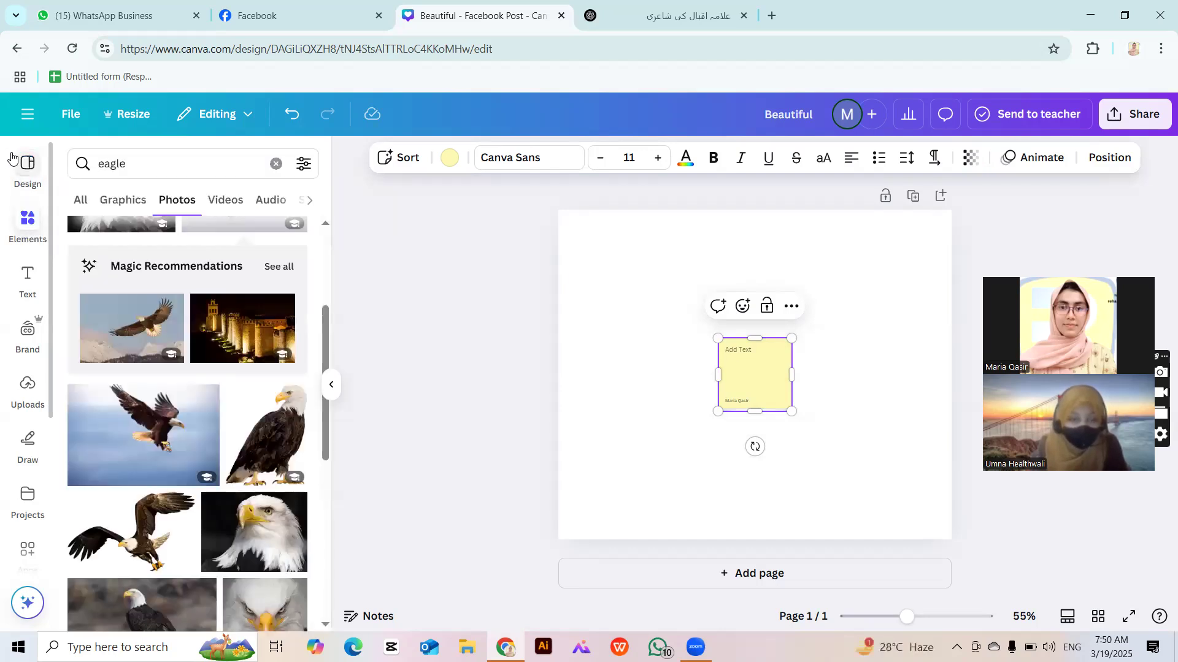
{"action": "scroll", "coordinate": [203, 423], "scroll_direction": "down", "scroll_amount": 5}
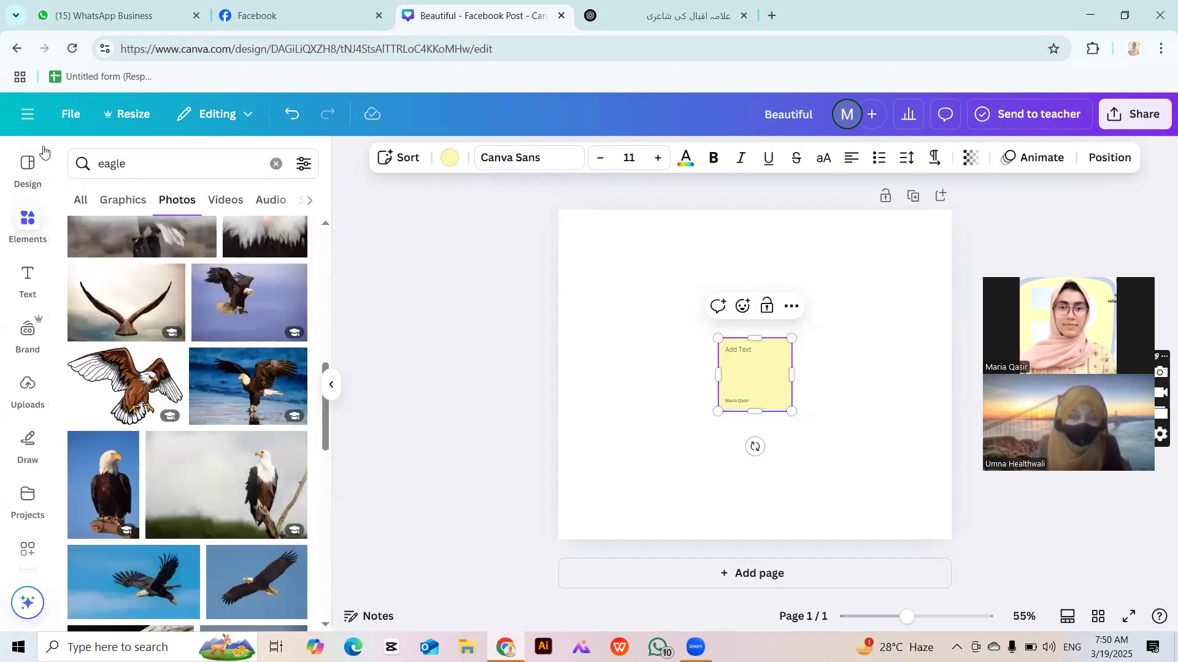
{"action": "left_click", "coordinate": [27, 169]}
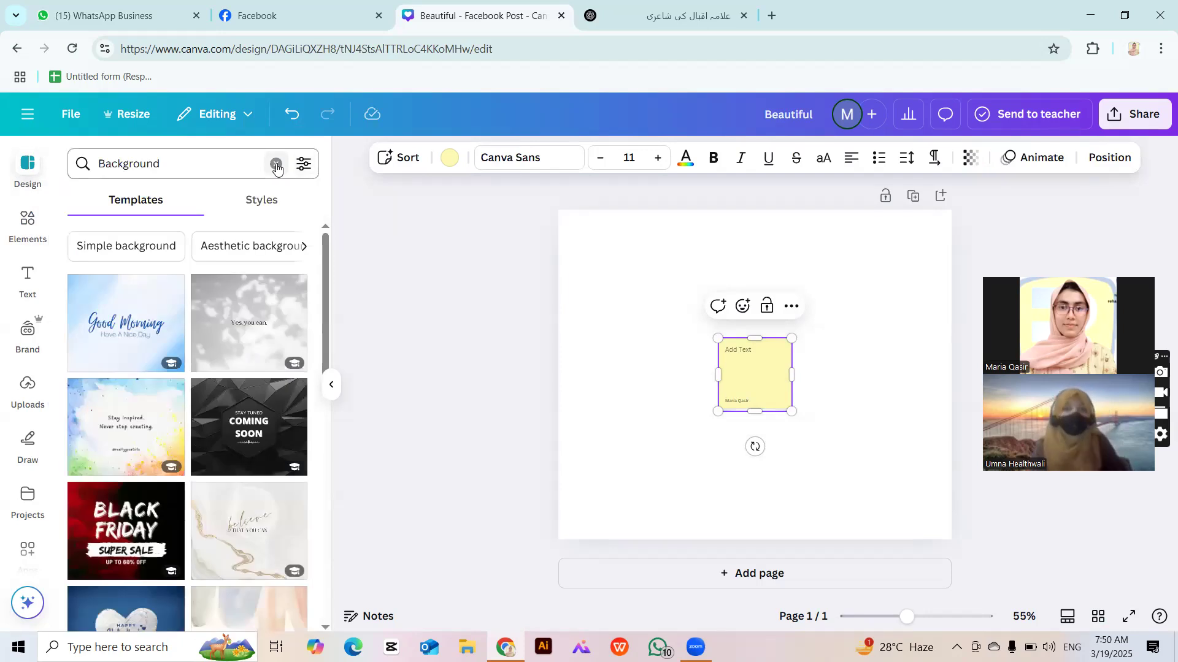
{"action": "left_click", "coordinate": [276, 163]}
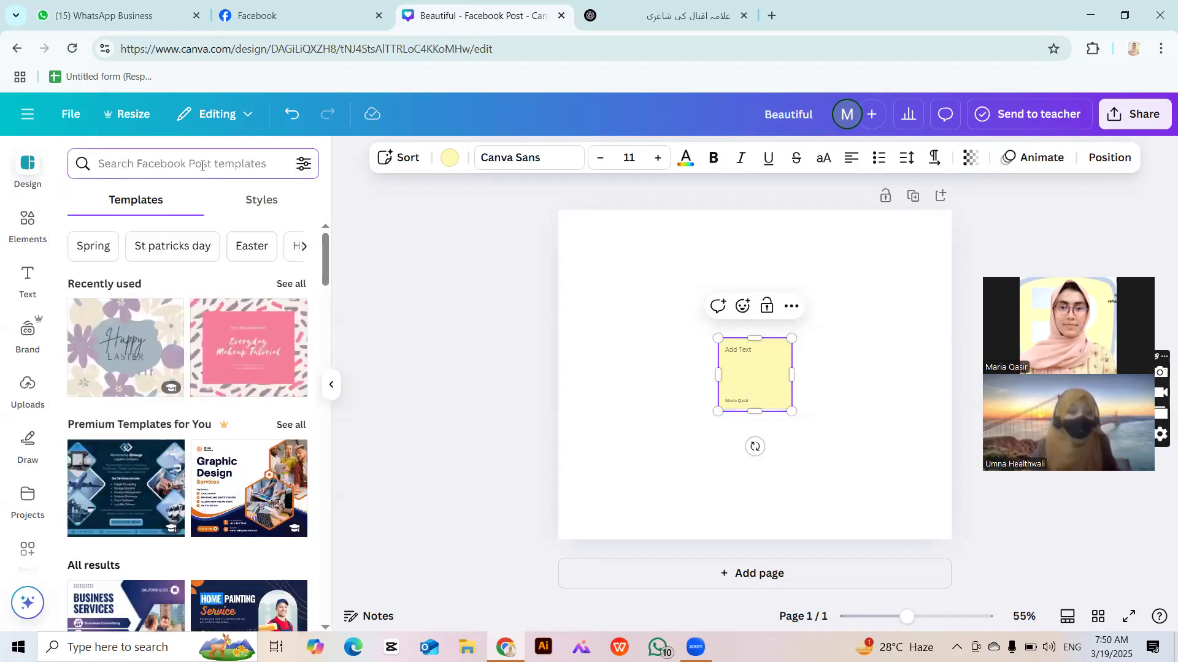
{"action": "type", "text": "eag"}
{"action": "key", "text": "BackSpace"}
{"action": "type", "text": "agl"}
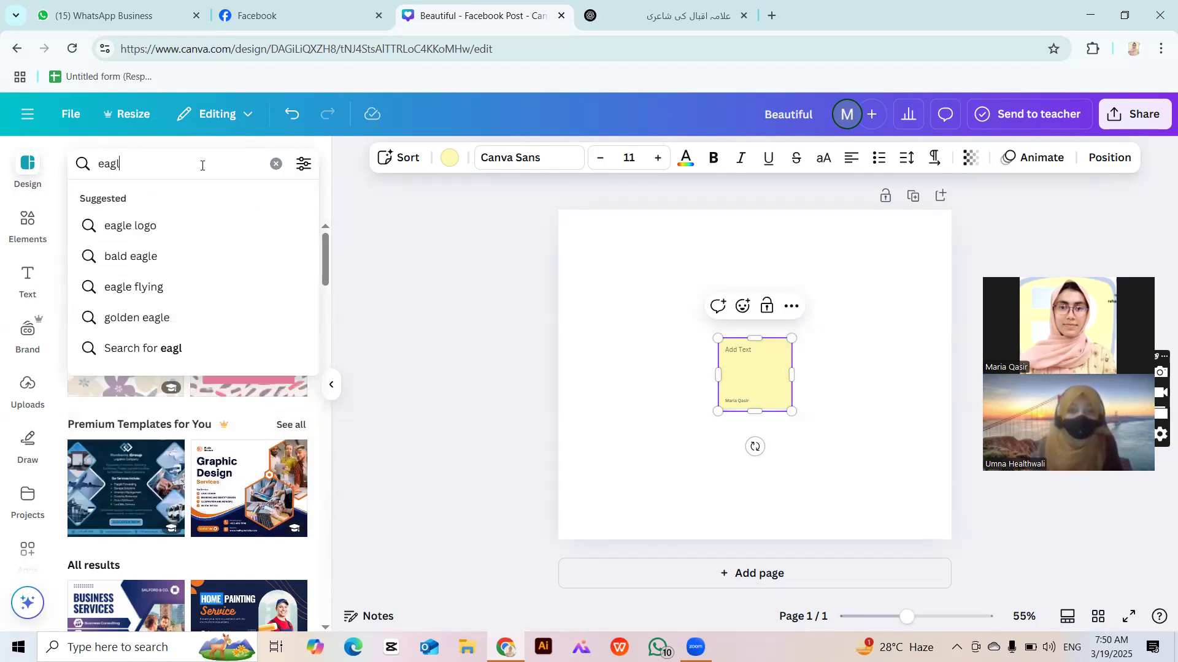
{"action": "type", "text": "e"}
{"action": "key", "text": "Return"}
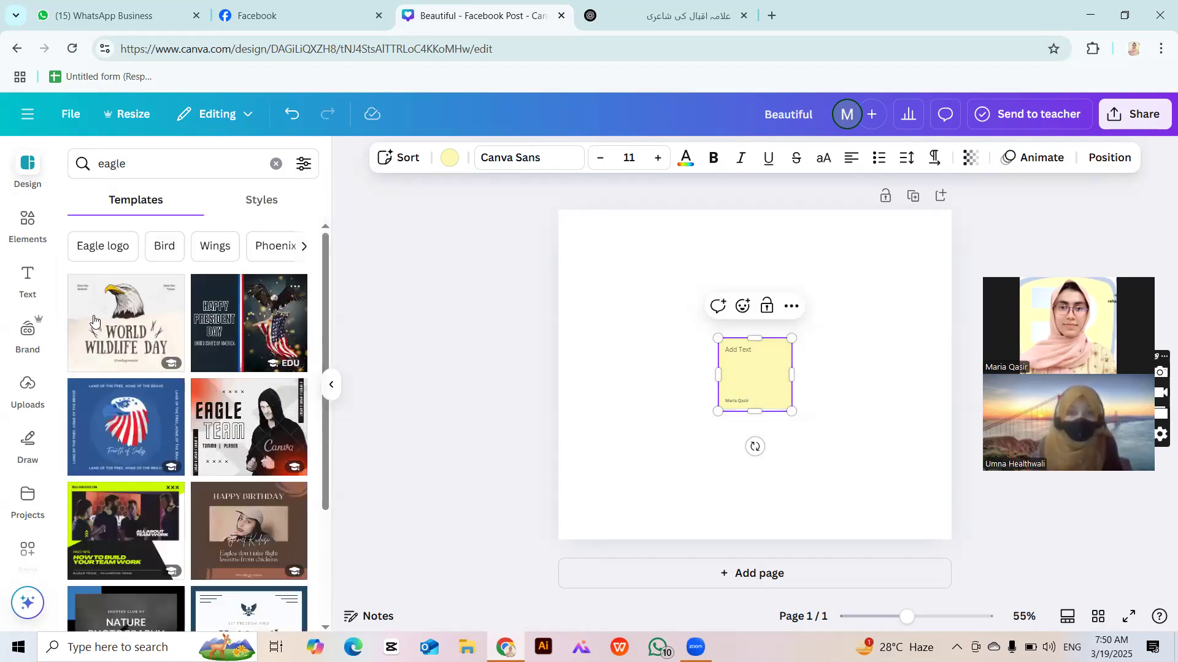
Try the Fourth of July, World Wildlife Day and Happy President Day eagle templates on the page.
{"action": "left_click", "coordinate": [132, 437]}
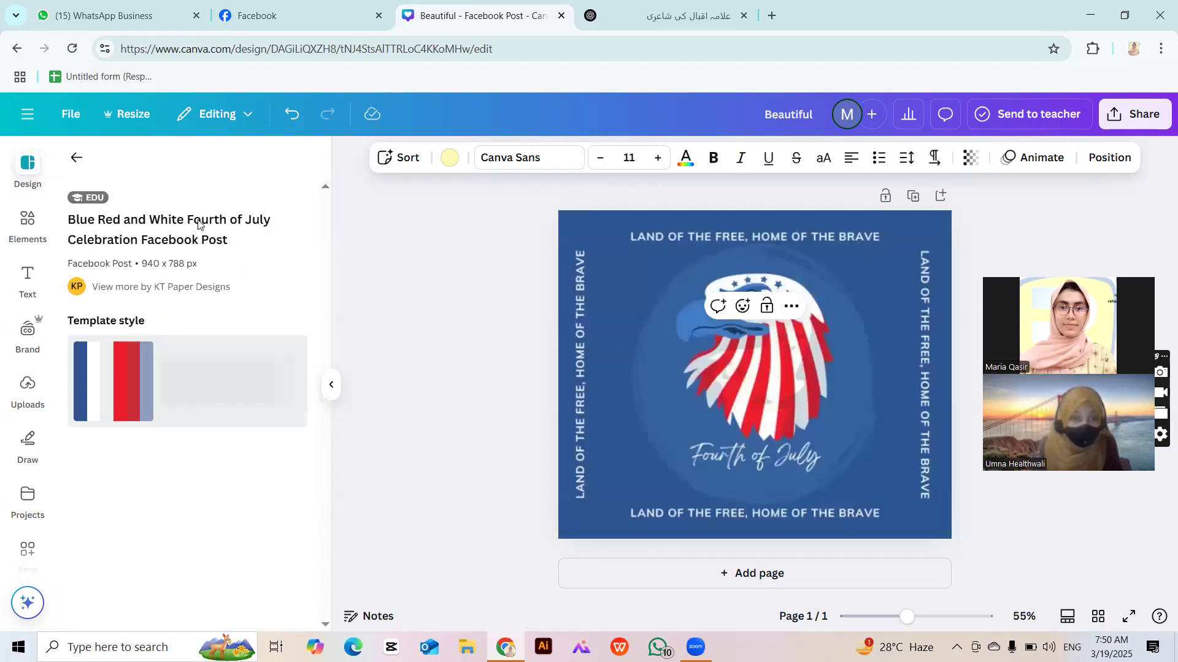
{"action": "left_click", "coordinate": [74, 157]}
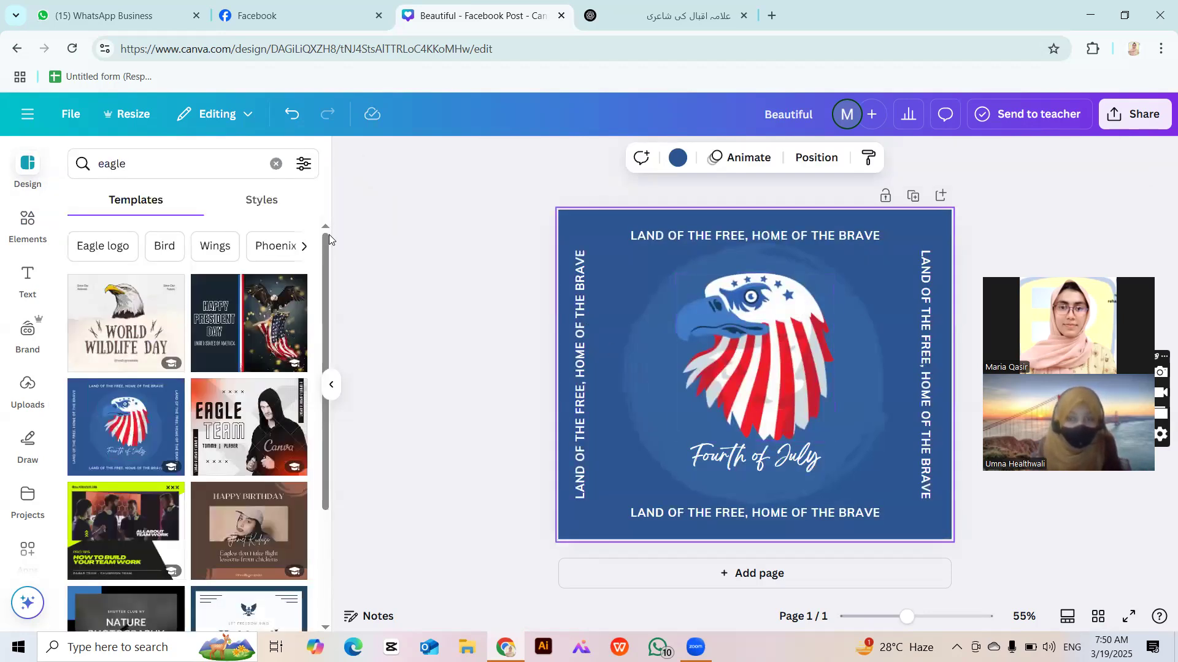
{"action": "left_click", "coordinate": [77, 277]}
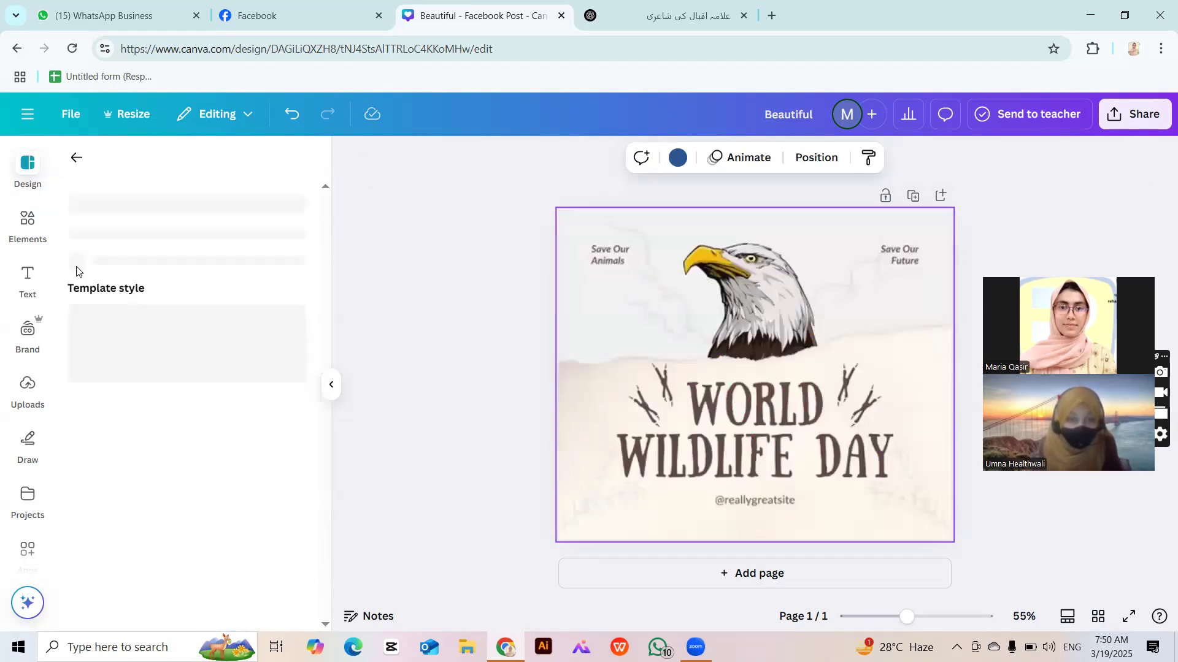
{"action": "left_click", "coordinate": [74, 158]}
{"action": "left_click", "coordinate": [243, 323]}
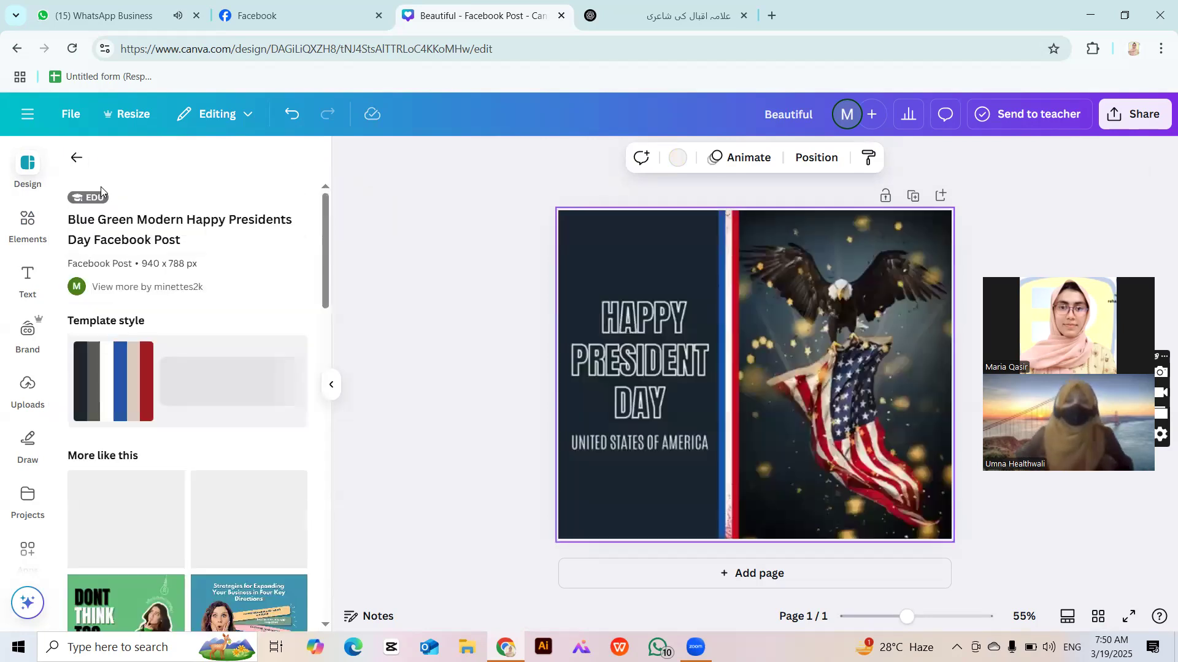
{"action": "left_click", "coordinate": [71, 159]}
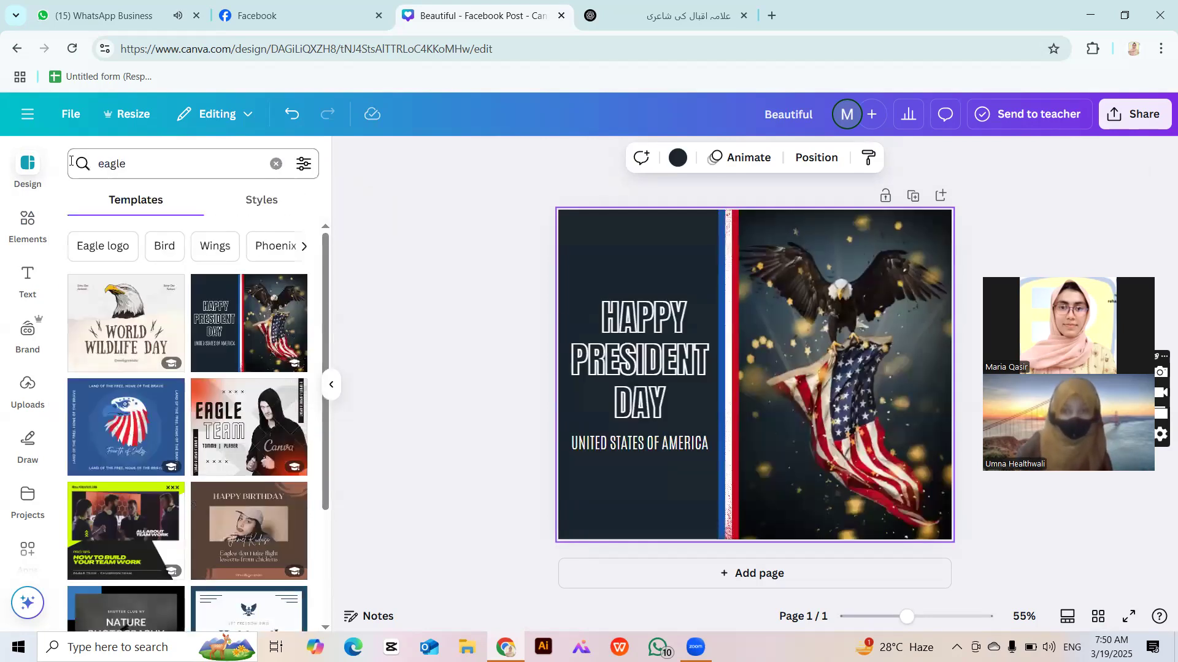
Look through the eagle photos in Elements for a suitable background picture.
{"action": "left_click", "coordinate": [45, 234]}
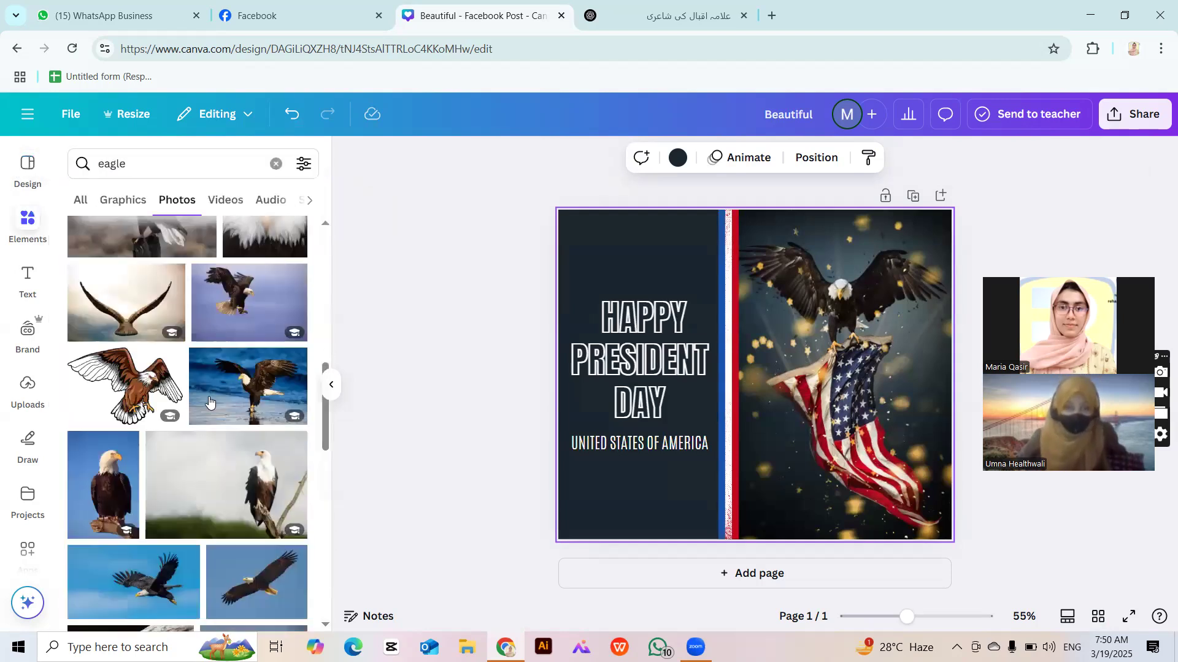
{"action": "scroll", "coordinate": [209, 386], "scroll_direction": "down", "scroll_amount": 10}
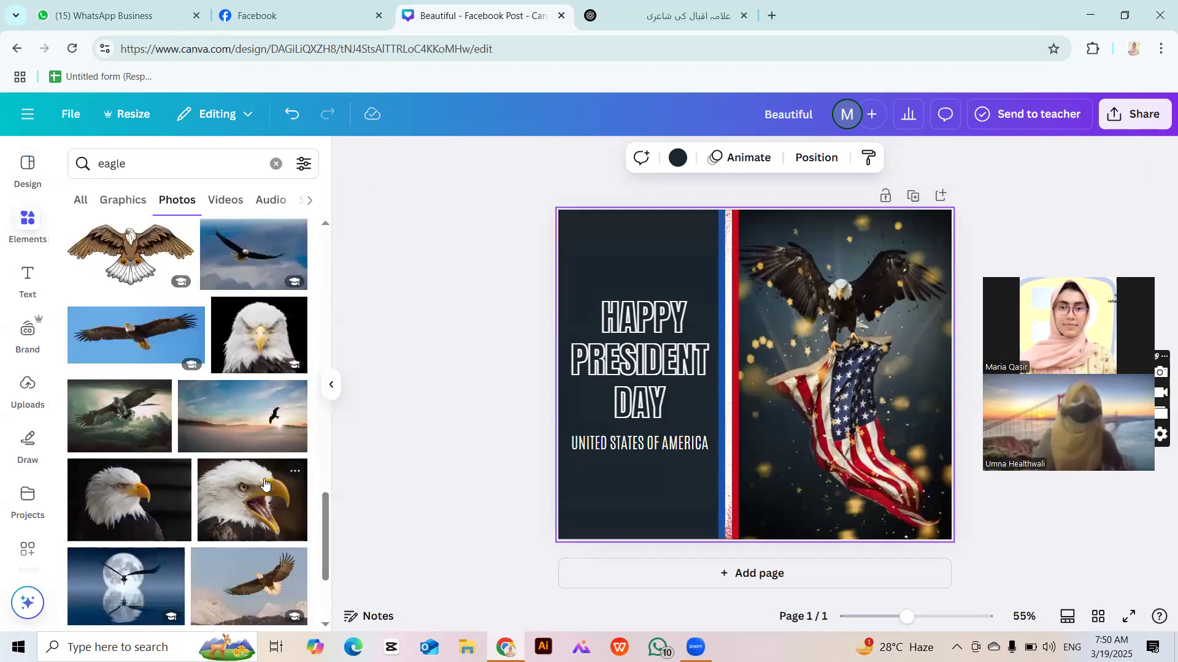
{"action": "mouse_move", "coordinate": [98, 426]}
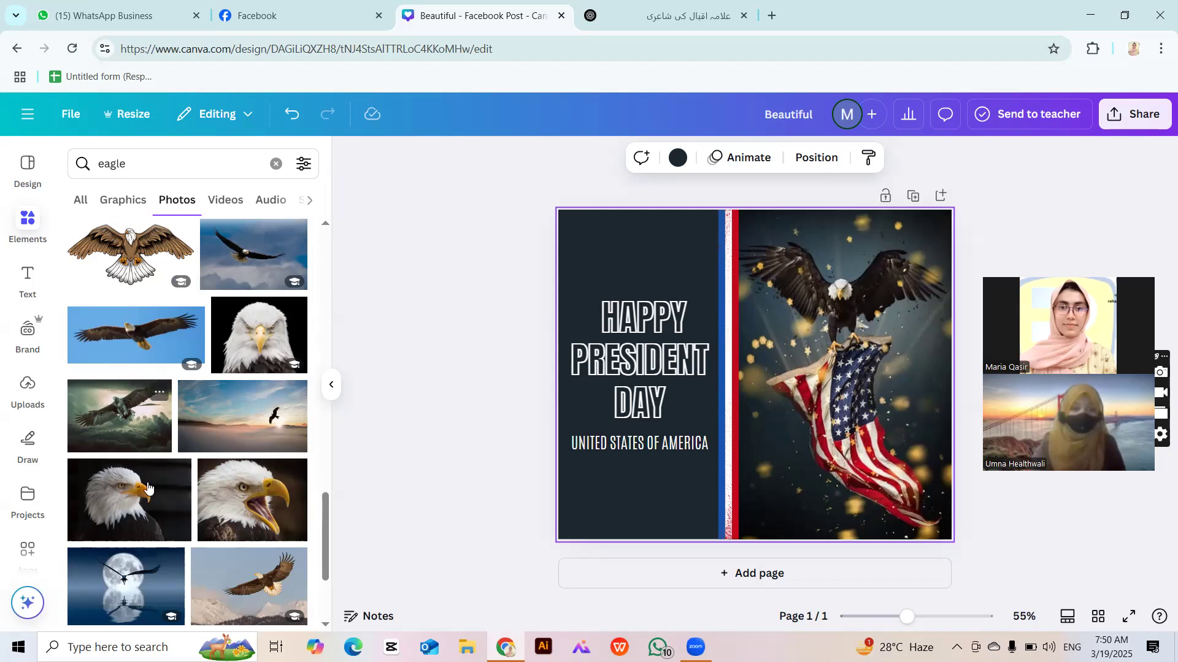
{"action": "scroll", "coordinate": [147, 487], "scroll_direction": "down", "scroll_amount": 3}
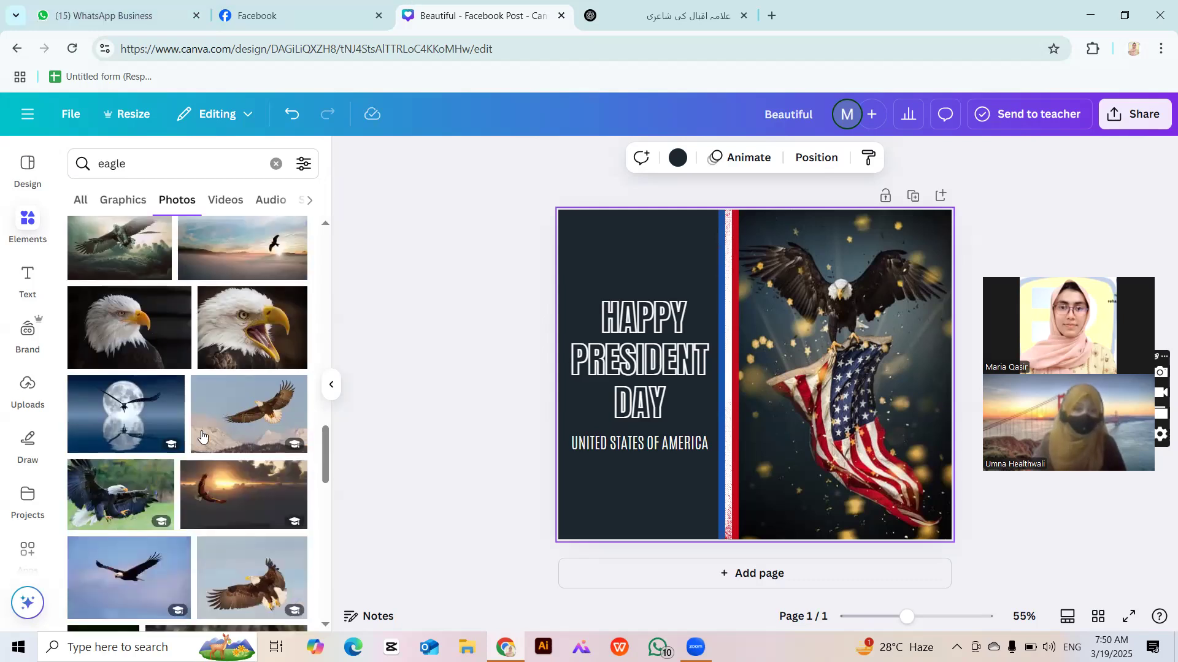
{"action": "scroll", "coordinate": [202, 436], "scroll_direction": "up", "scroll_amount": 15}
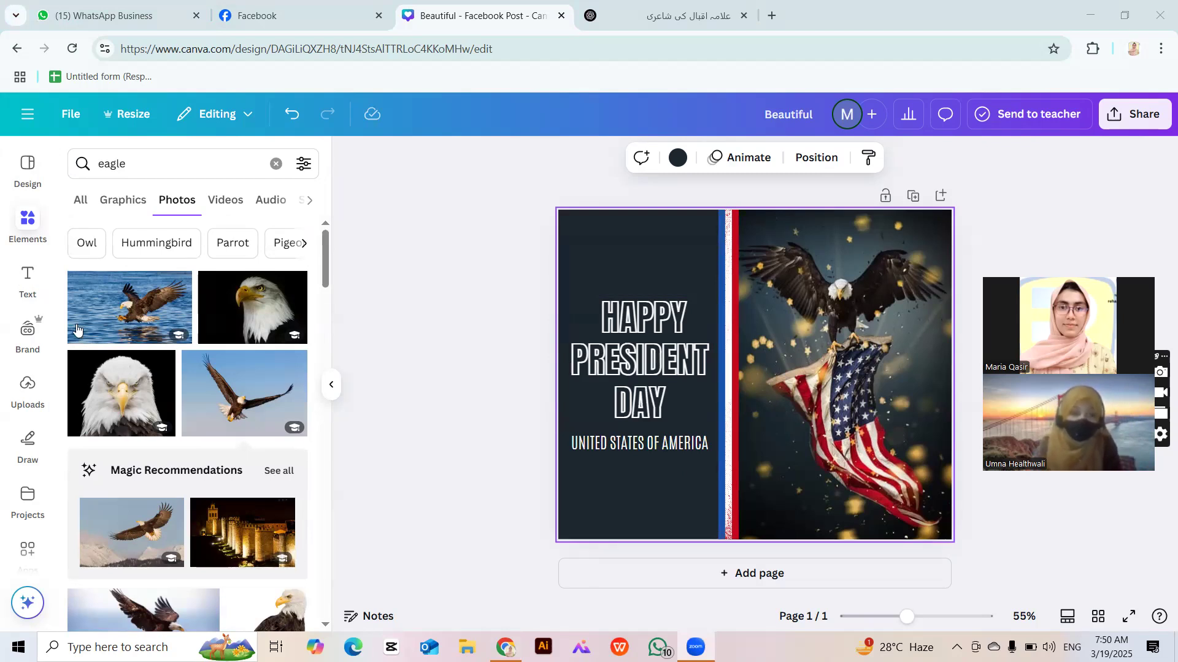
Check the magic phrases message in WhatsApp and look through the uploaded images in Canva.
{"action": "left_click", "coordinate": [92, 7]}
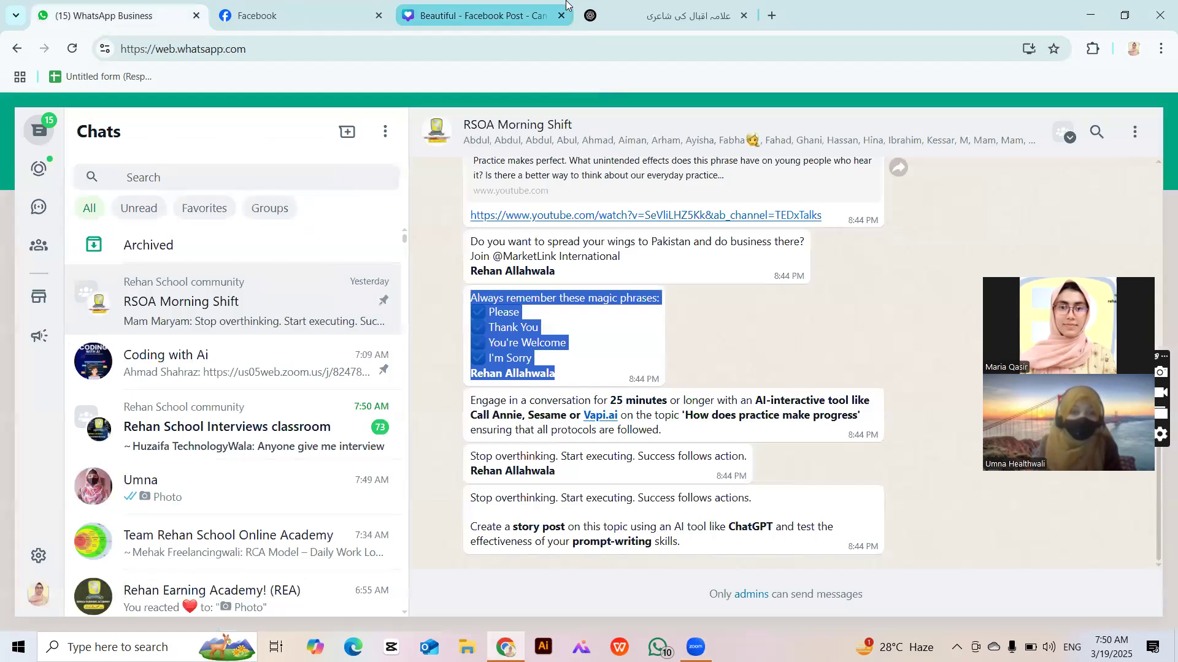
{"action": "left_click", "coordinate": [659, 8]}
{"action": "left_click", "coordinate": [481, 14]}
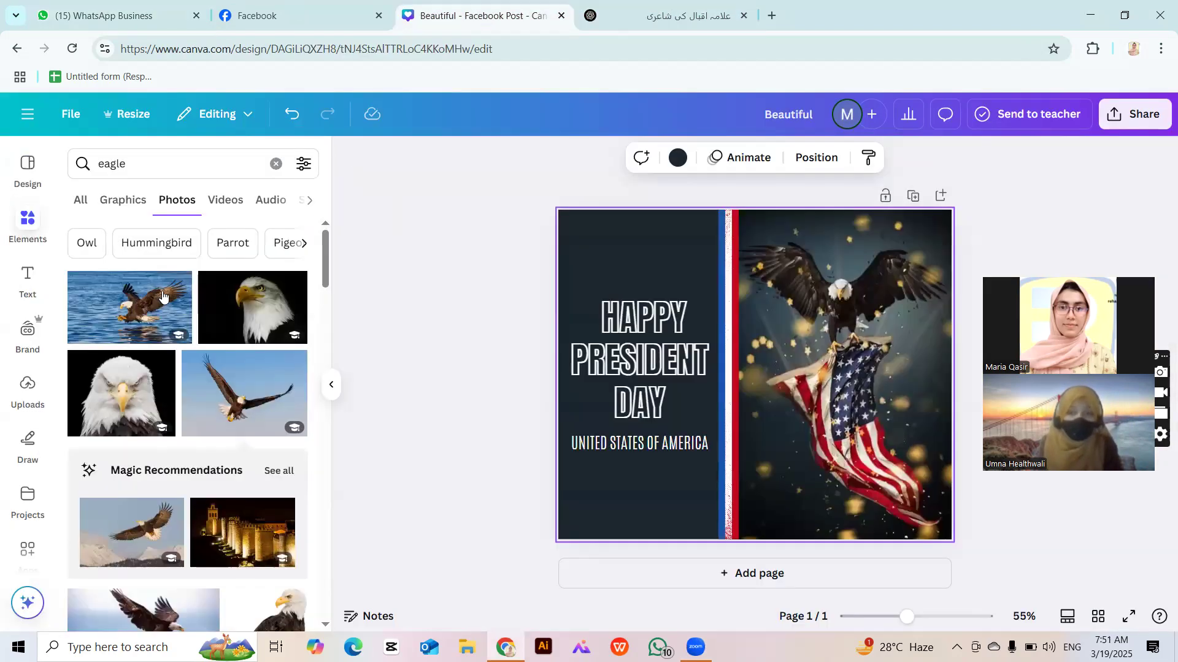
{"action": "left_click", "coordinate": [20, 282]}
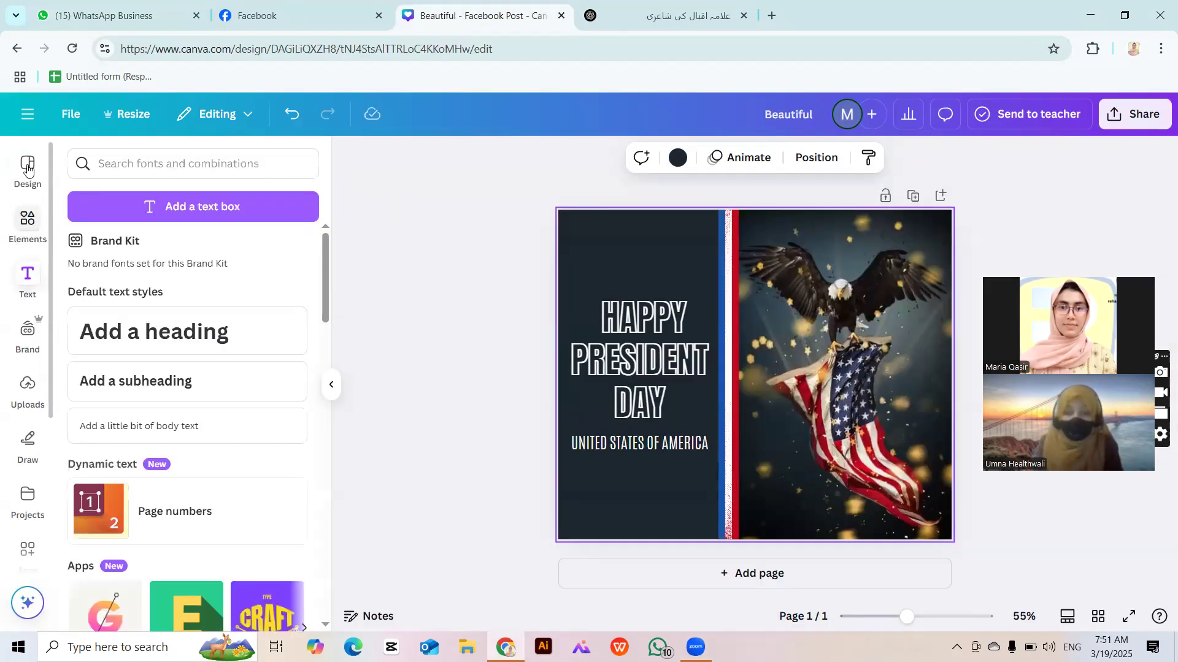
{"action": "left_click", "coordinate": [28, 396]}
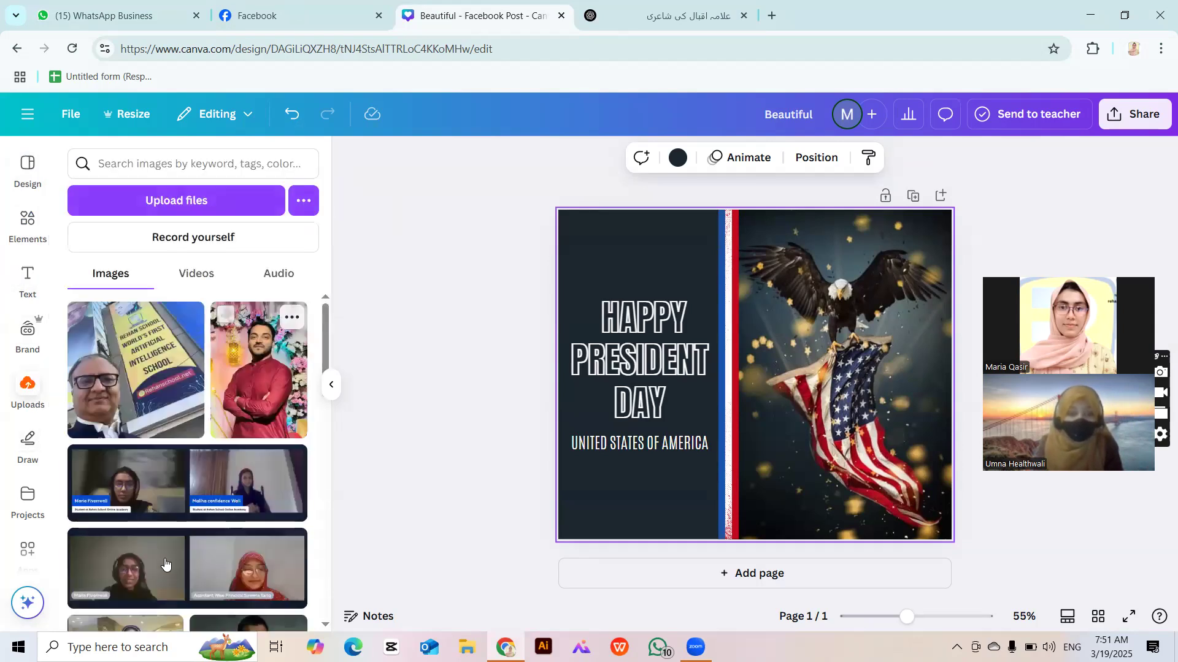
{"action": "scroll", "coordinate": [167, 519], "scroll_direction": "down", "scroll_amount": 5}
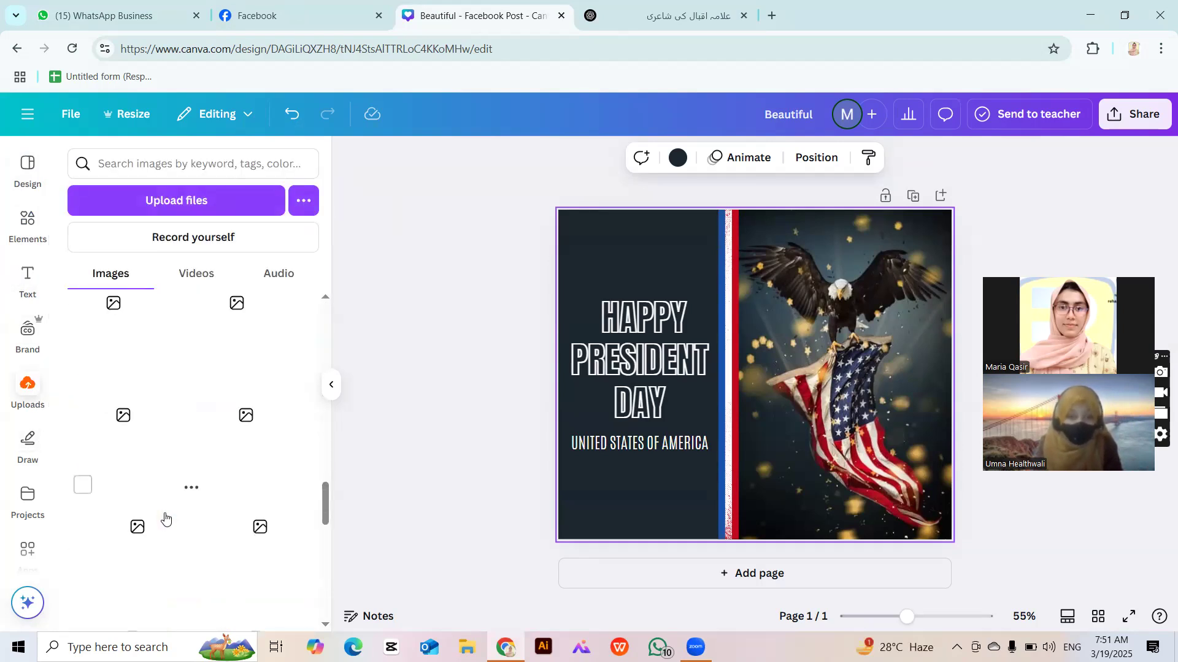
{"action": "scroll", "coordinate": [166, 519], "scroll_direction": "up", "scroll_amount": 10}
{"action": "left_click", "coordinate": [28, 164]}
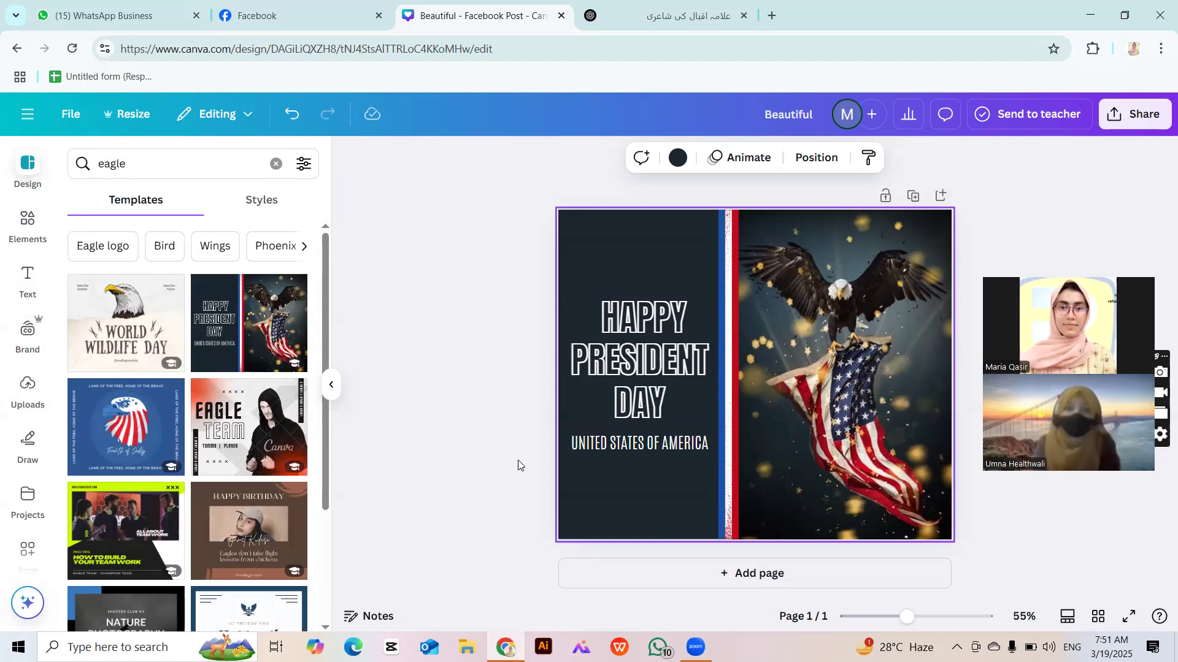
Delete all of the Happy President Day template's content, leaving the page blank.
{"action": "left_click_drag", "start_coordinate": [489, 274], "coordinate": [755, 396]}
{"action": "key", "text": "Delete"}
{"action": "left_click", "coordinate": [686, 407]}
{"action": "key", "text": "Delete"}
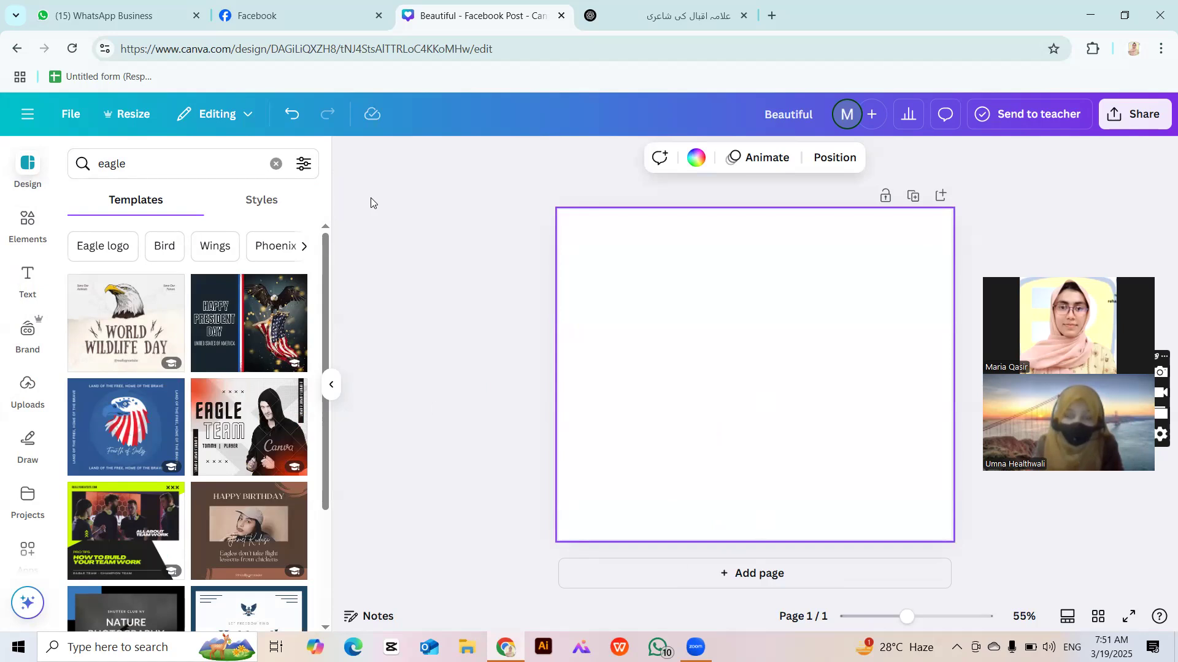
Recheck the magic phrases message in WhatsApp, return to Canva and search the Facebook post templates for "Background".
{"action": "left_click", "coordinate": [86, 13]}
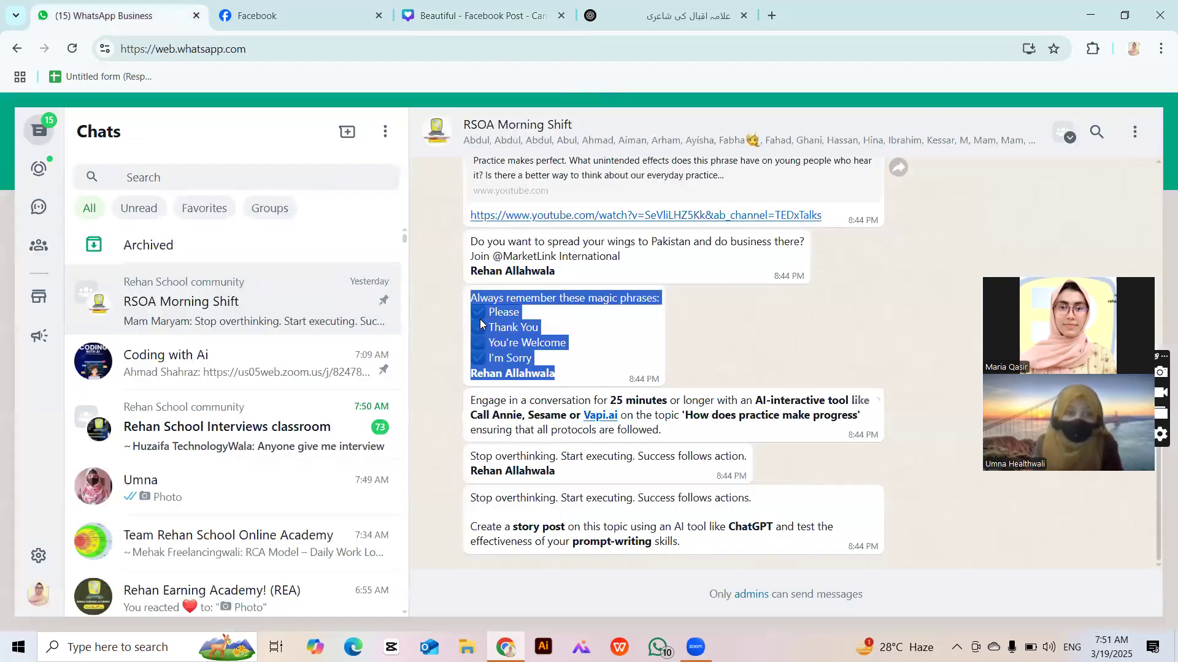
{"action": "left_click", "coordinate": [462, 21]}
{"action": "left_click", "coordinate": [279, 165]}
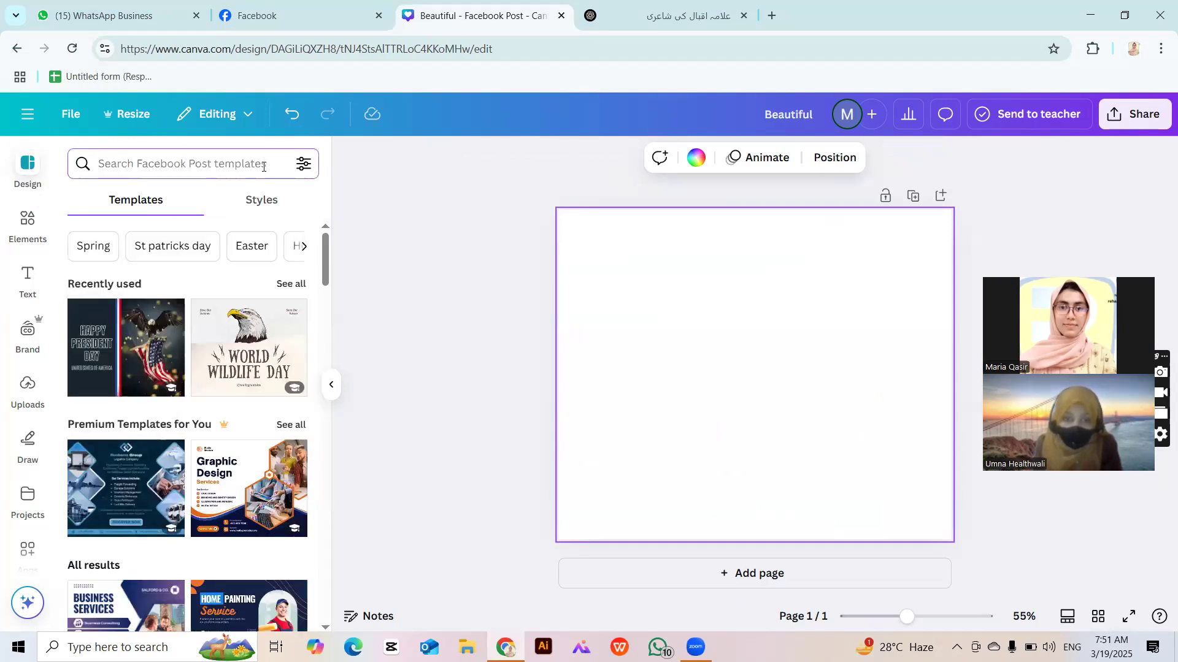
{"action": "type", "text": "back"}
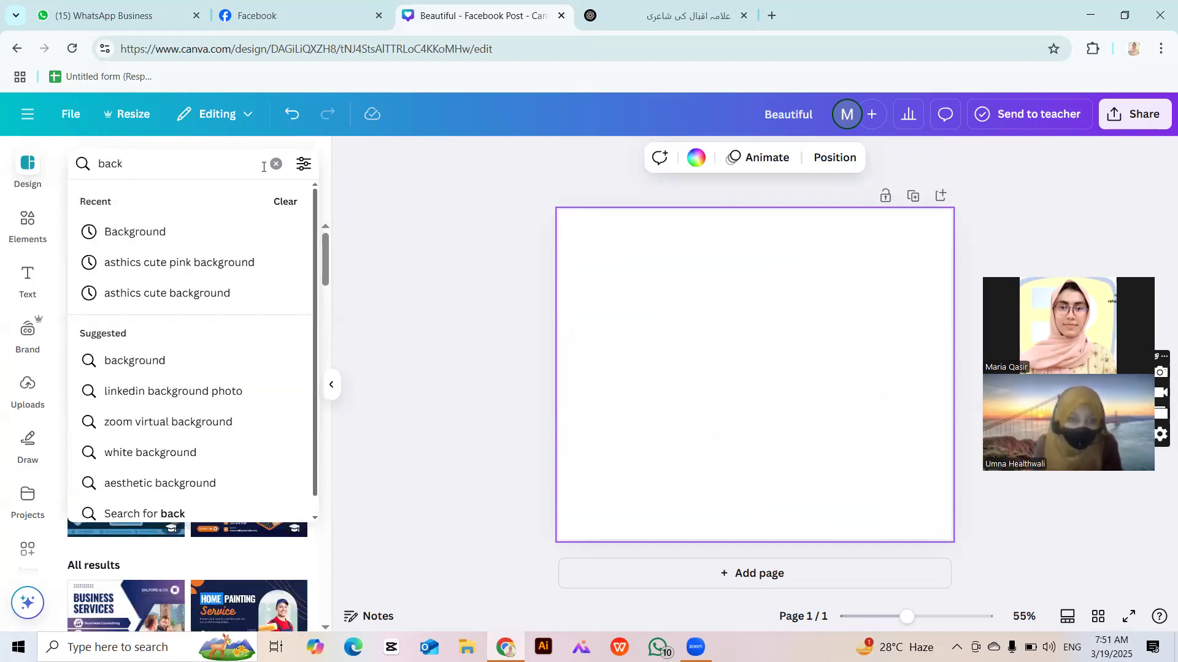
{"action": "left_click", "coordinate": [132, 231]}
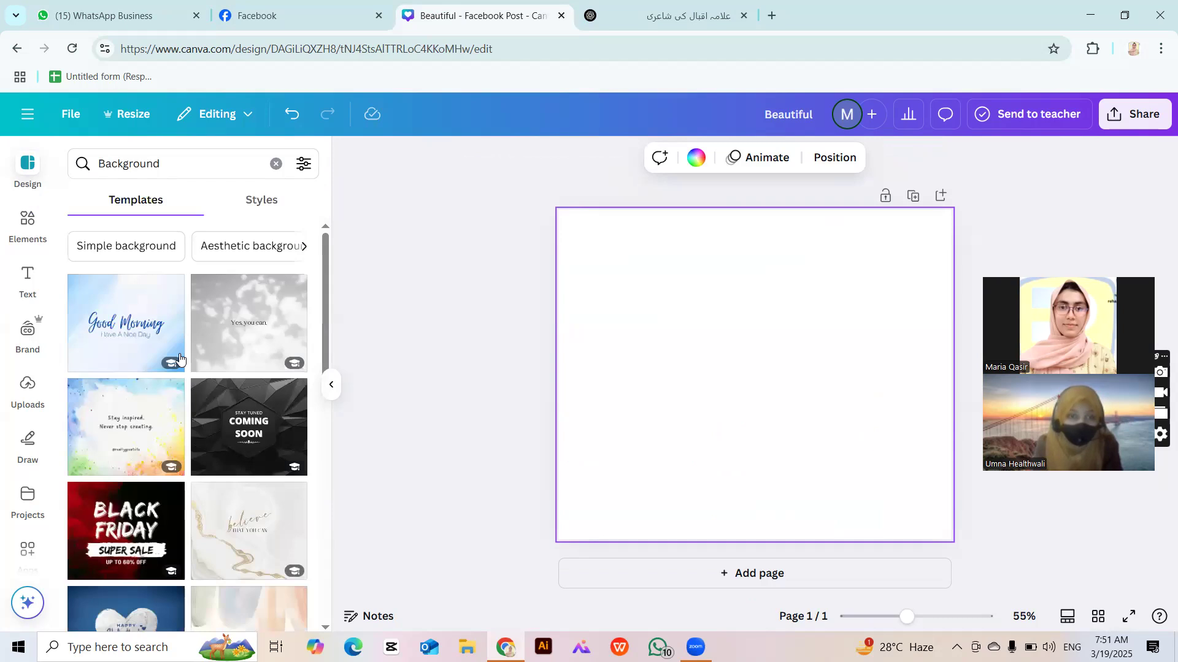
Apply the brown crumpled-paper template with the quote "One step at a time You'll get there" to the page.
{"action": "scroll", "coordinate": [180, 359], "scroll_direction": "down", "scroll_amount": 3}
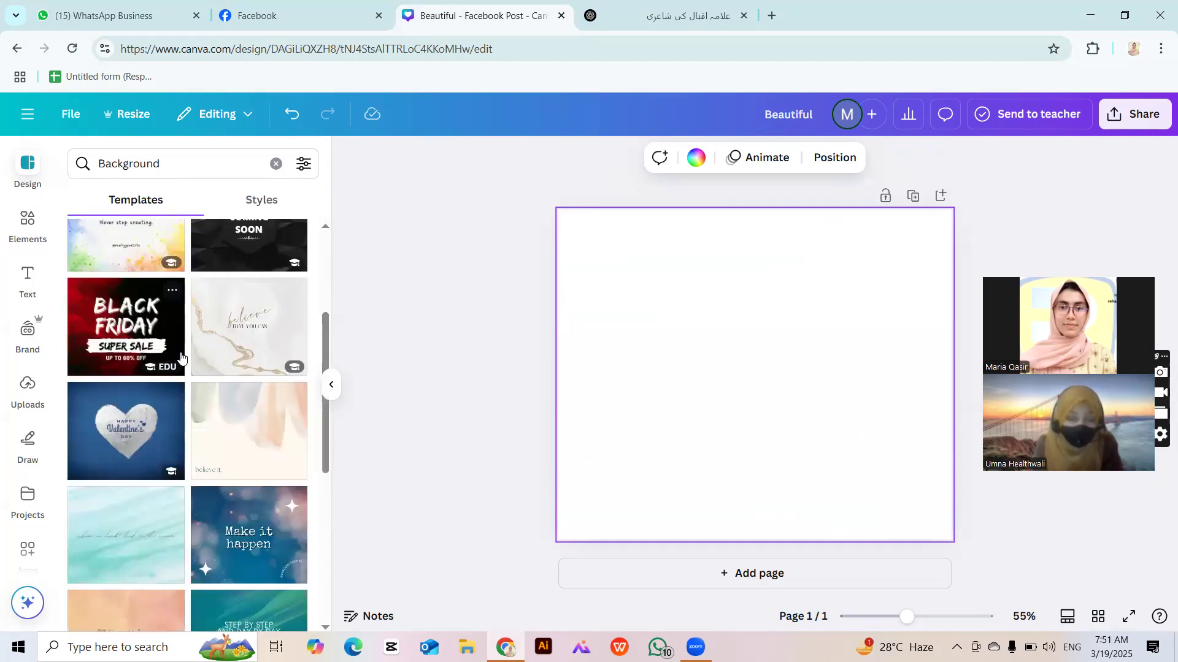
{"action": "scroll", "coordinate": [181, 358], "scroll_direction": "down", "scroll_amount": 3}
{"action": "scroll", "coordinate": [181, 357], "scroll_direction": "down", "scroll_amount": 10}
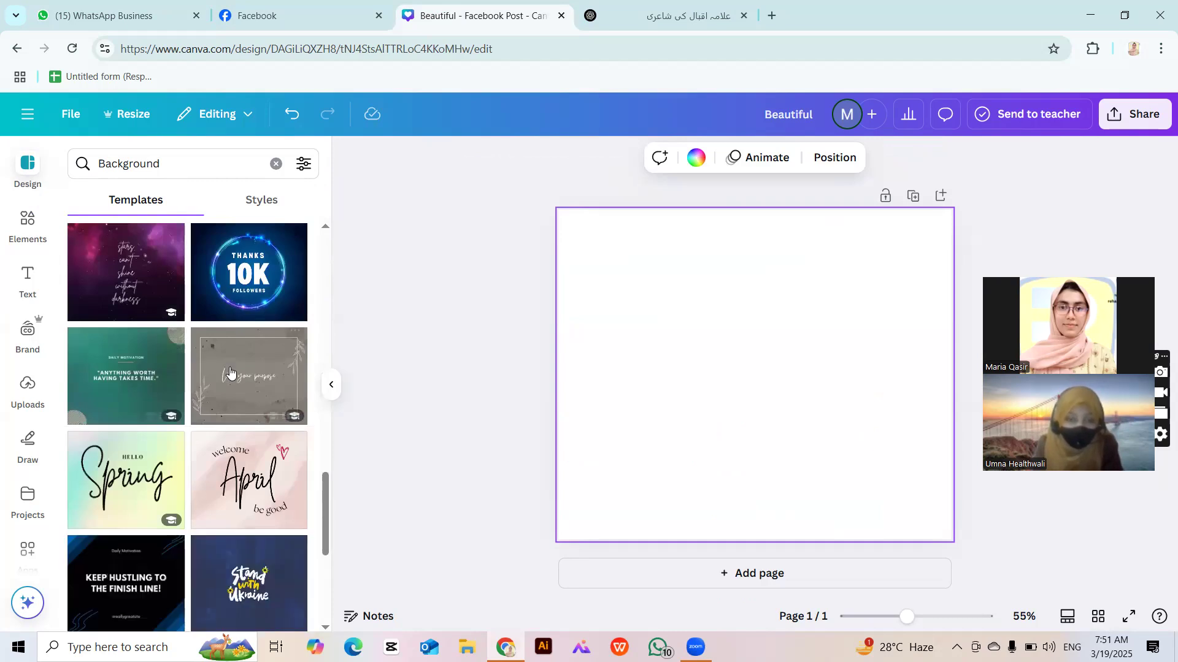
{"action": "scroll", "coordinate": [181, 357], "scroll_direction": "down", "scroll_amount": 5}
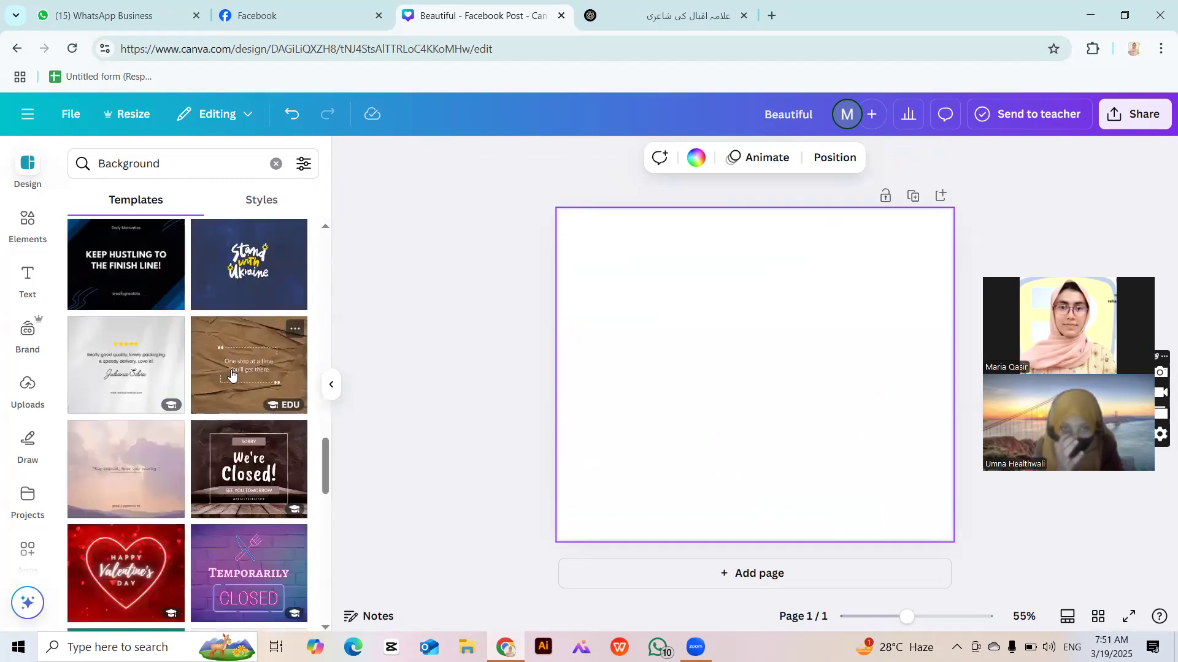
{"action": "left_click", "coordinate": [230, 372]}
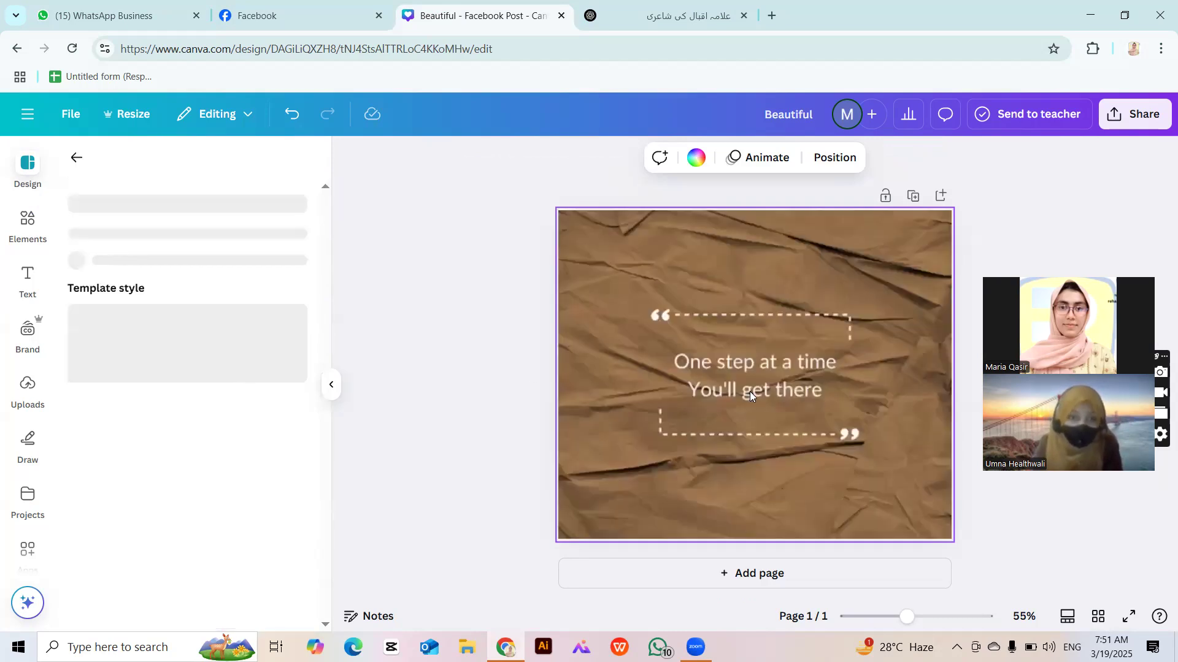
{"action": "left_click", "coordinate": [715, 405]}
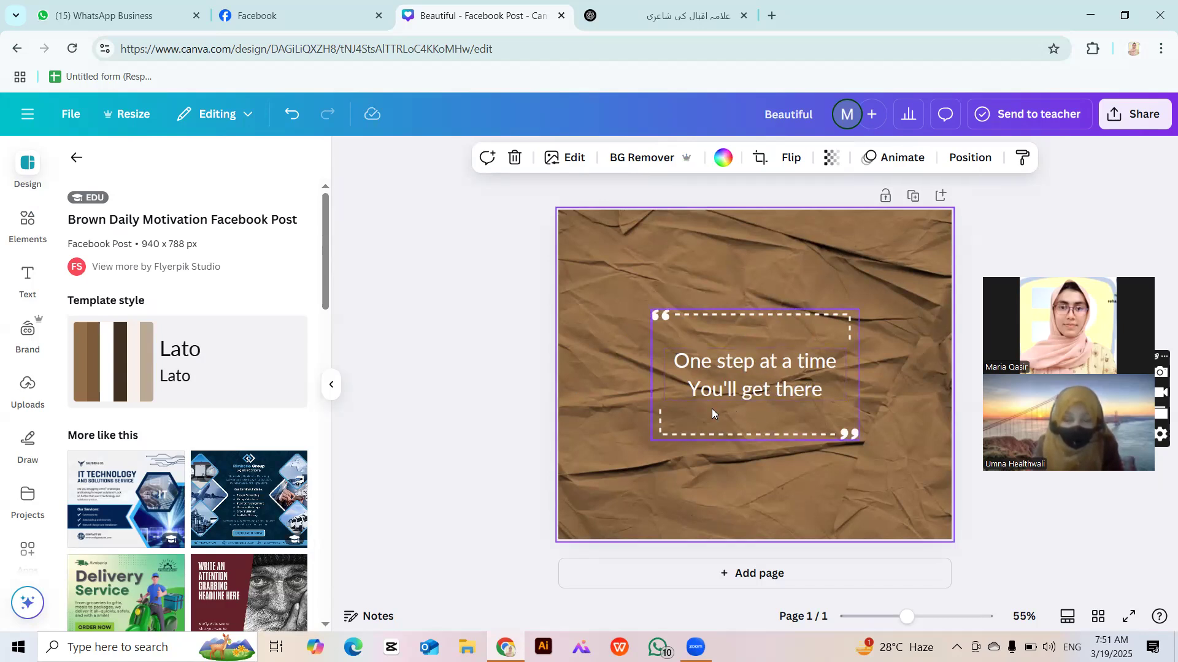
{"action": "left_click", "coordinate": [745, 392]}
{"action": "left_click", "coordinate": [477, 388]}
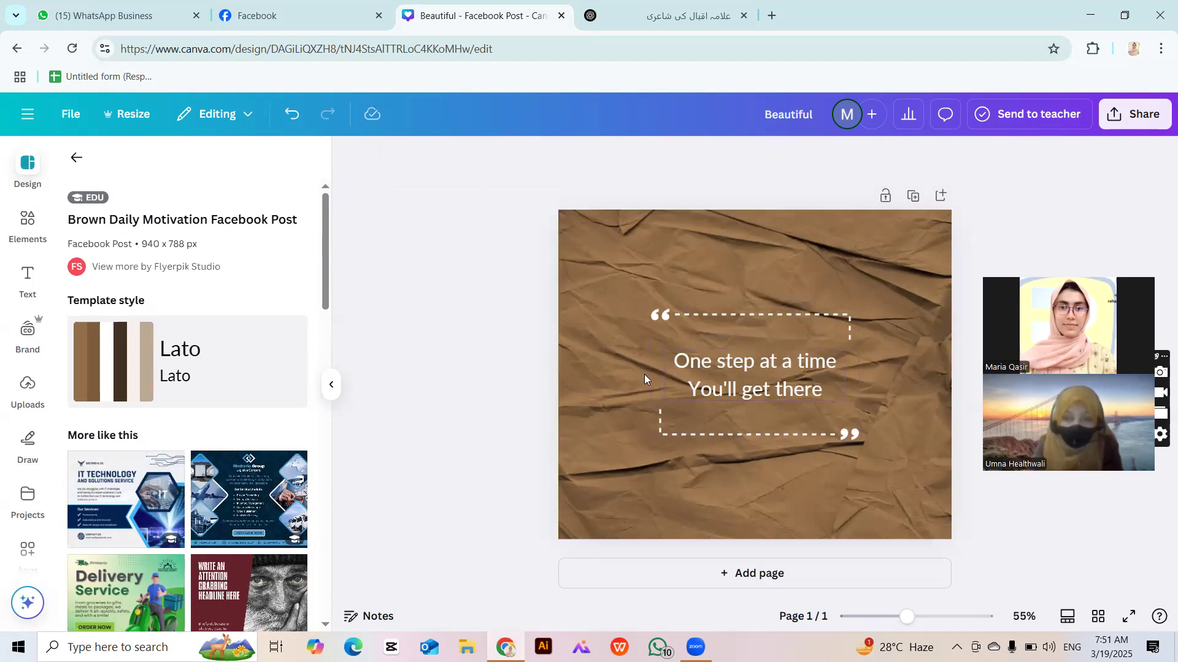
{"action": "double_click", "coordinate": [760, 375]}
{"action": "left_click", "coordinate": [473, 392]}
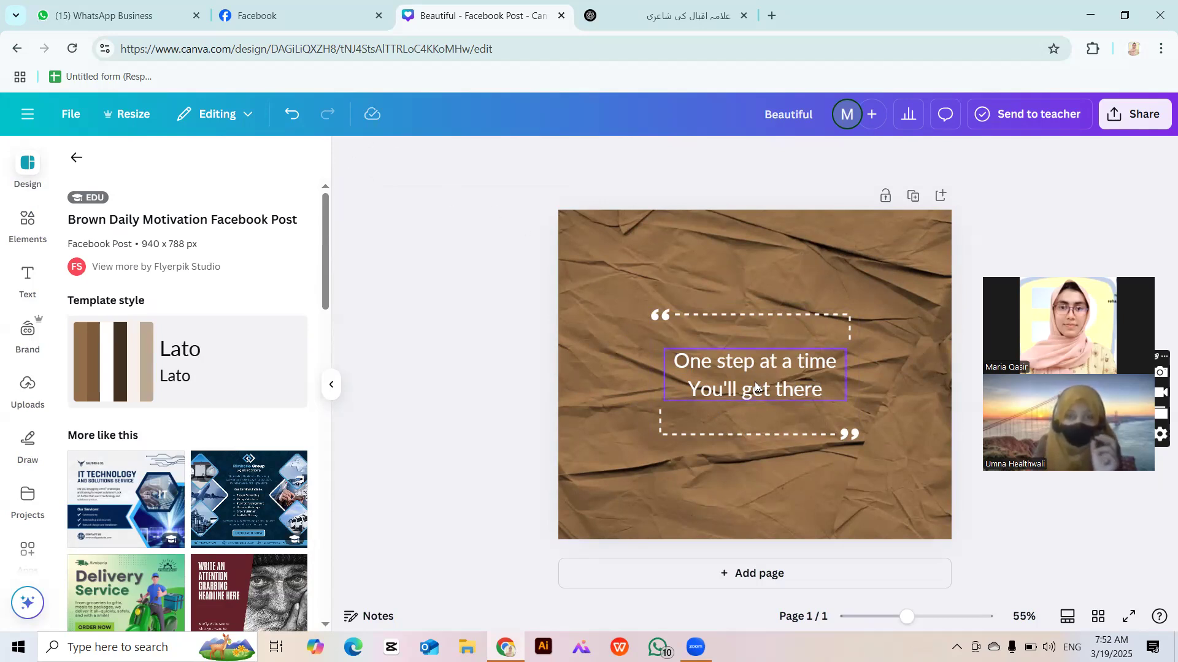
{"action": "double_click", "coordinate": [729, 386]}
{"action": "left_click", "coordinate": [476, 384]}
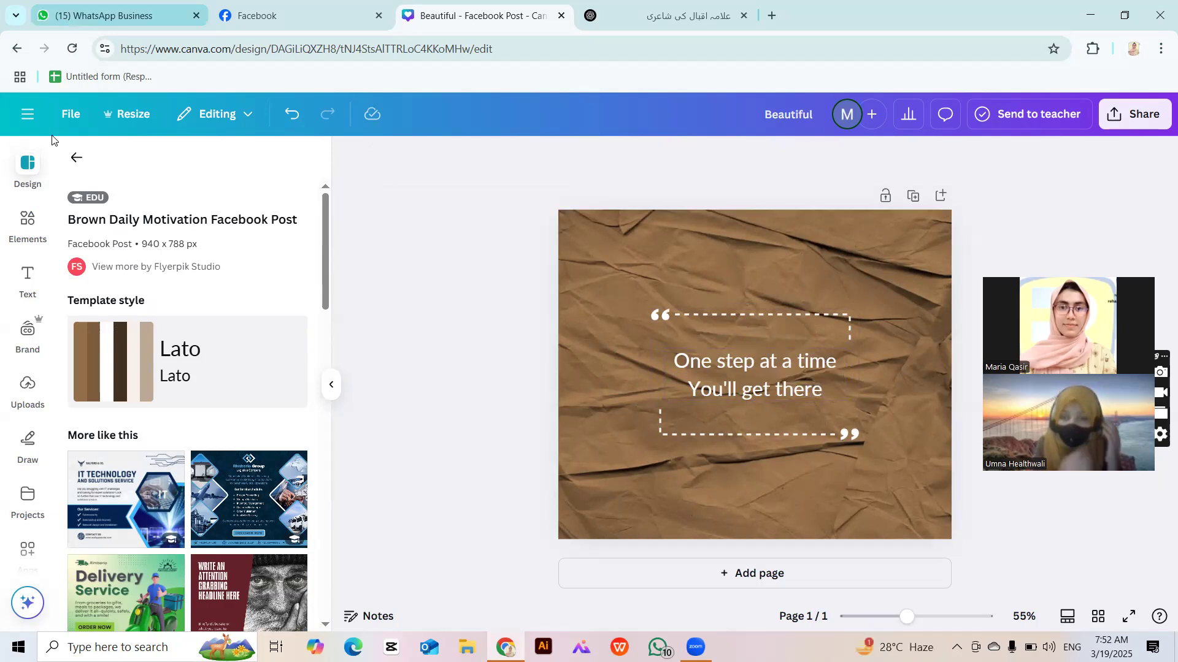
Try the Grey Minimalist Testimonial template from the "Background" results on the page and look through similar templates.
{"action": "left_click", "coordinate": [78, 171]}
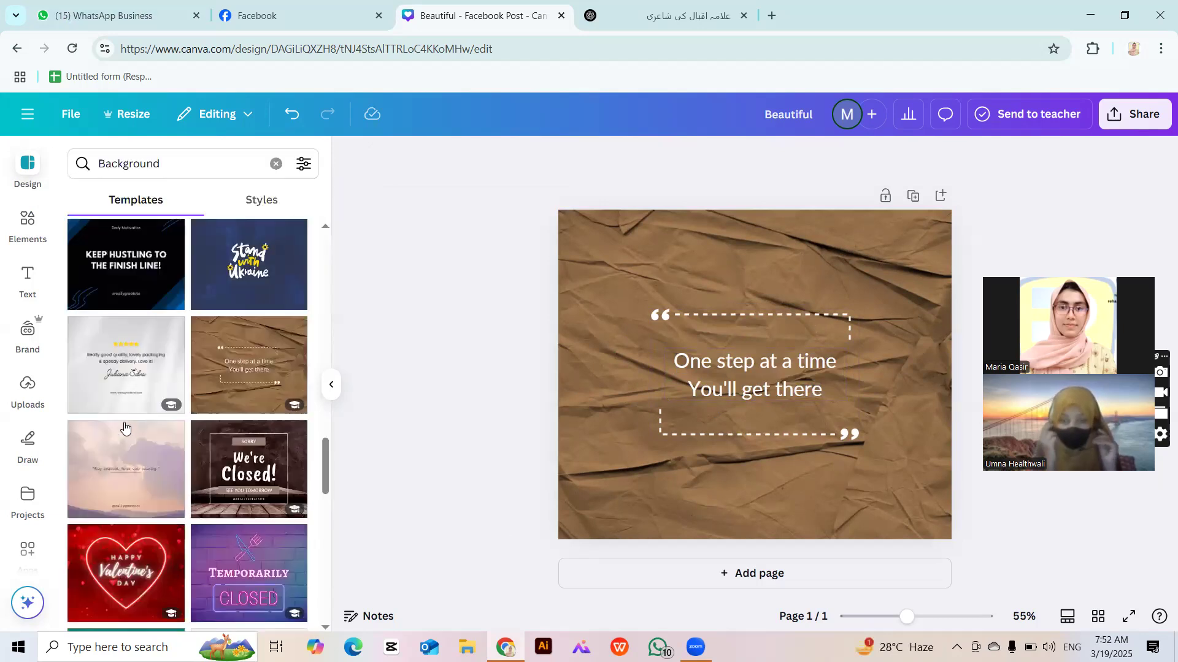
{"action": "left_click", "coordinate": [141, 368]}
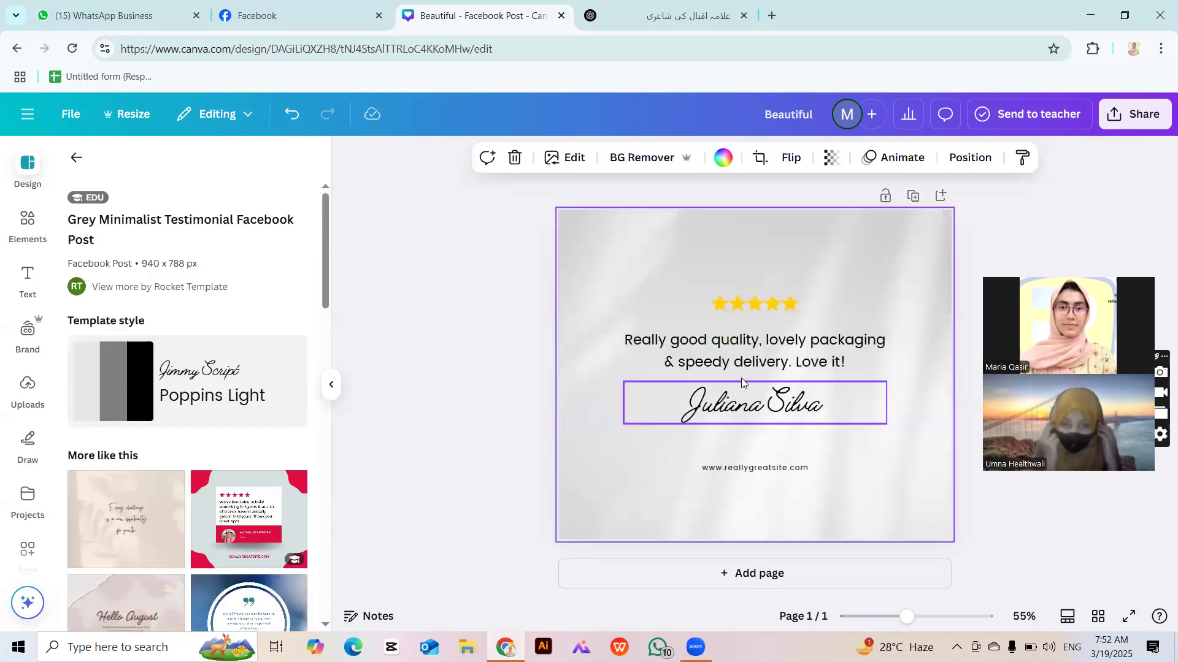
{"action": "scroll", "coordinate": [190, 450], "scroll_direction": "down", "scroll_amount": 6}
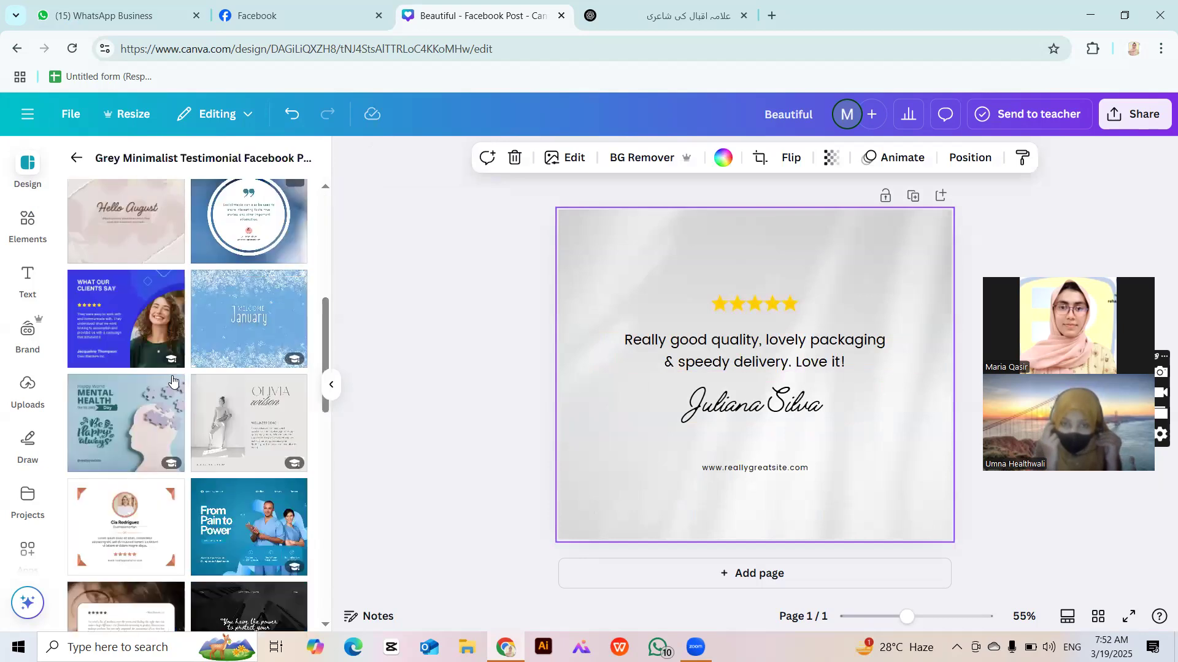
{"action": "scroll", "coordinate": [193, 341], "scroll_direction": "up", "scroll_amount": 5}
Try the Five Red Stars Customer App Review template on the page and browse its similar designs.
{"action": "left_click", "coordinate": [245, 323]}
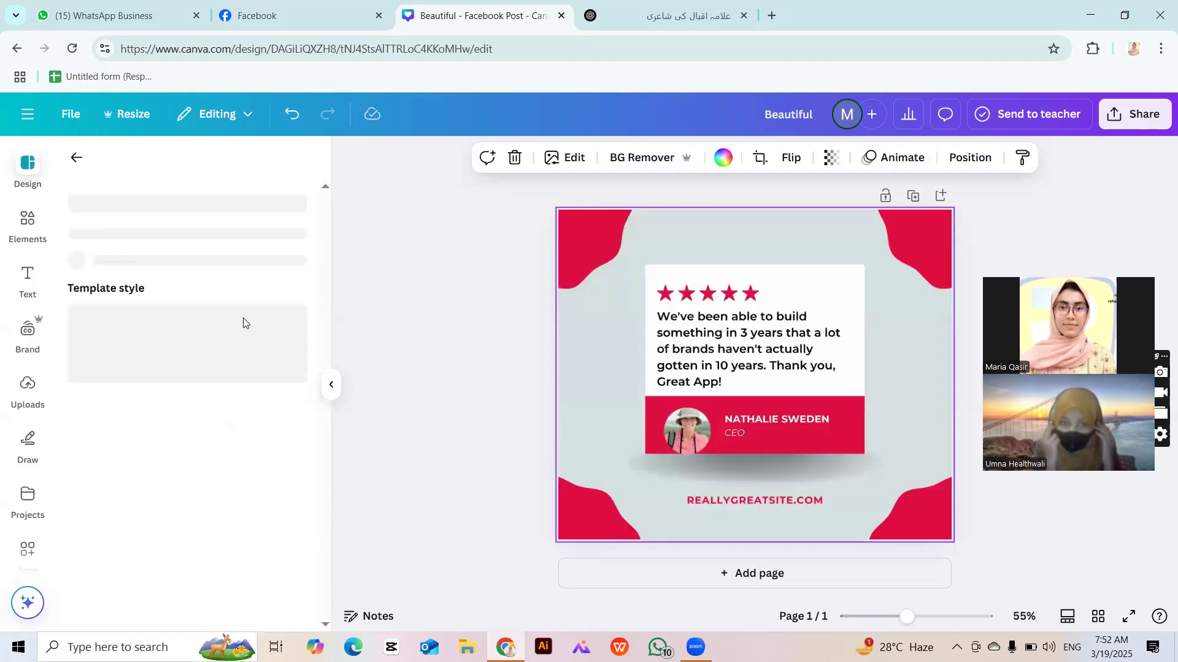
{"action": "scroll", "coordinate": [204, 498], "scroll_direction": "down", "scroll_amount": 3}
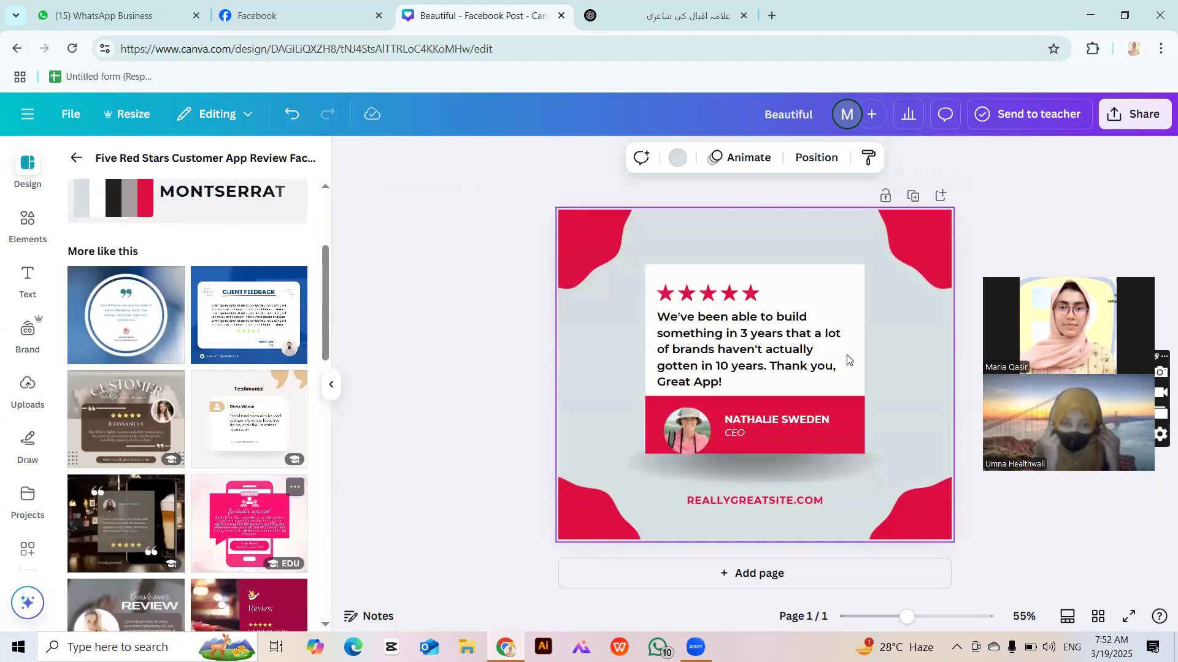
{"action": "left_click", "coordinate": [815, 285]}
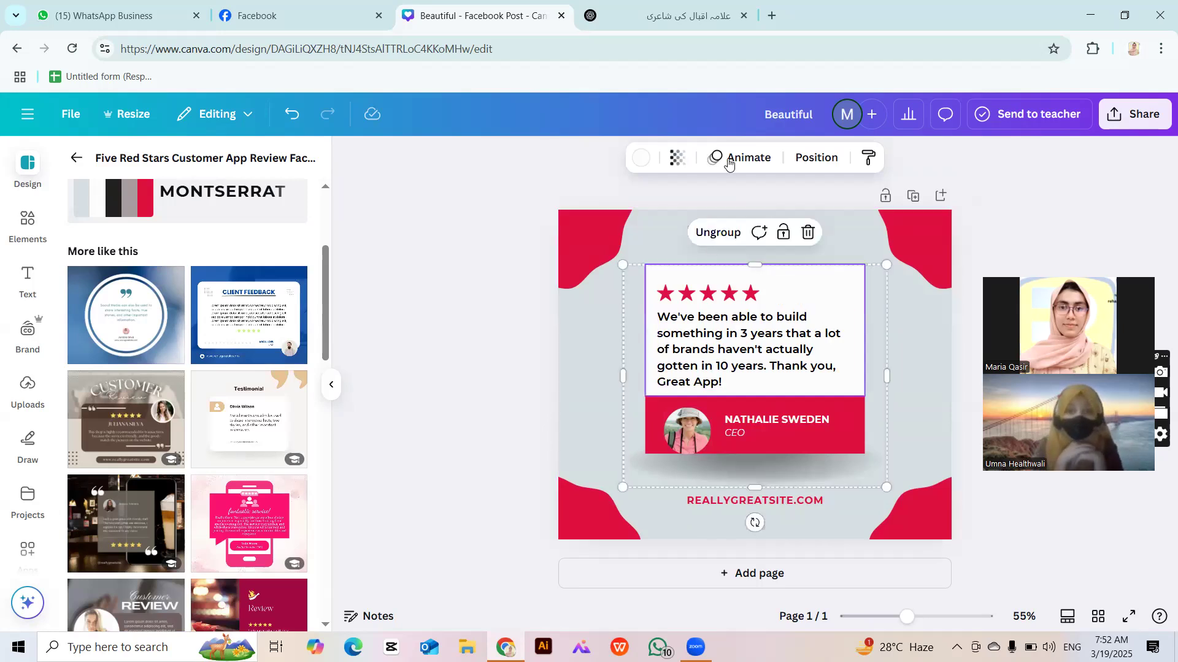
{"action": "left_click", "coordinate": [504, 290]}
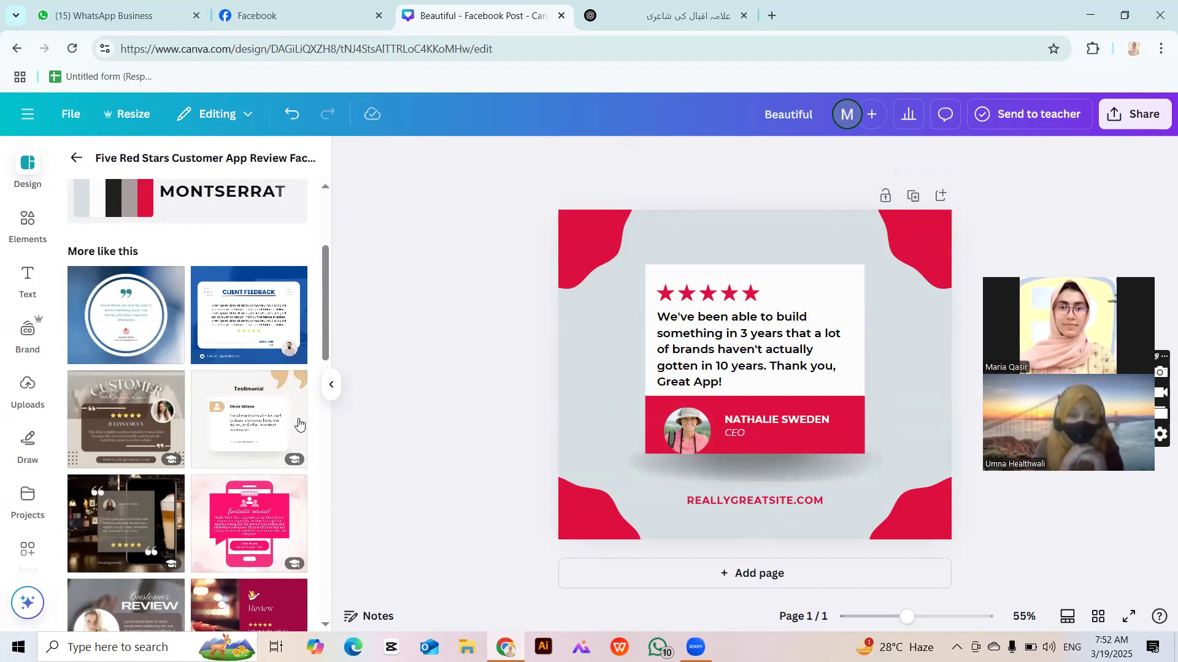
{"action": "scroll", "coordinate": [299, 422], "scroll_direction": "down", "scroll_amount": 3}
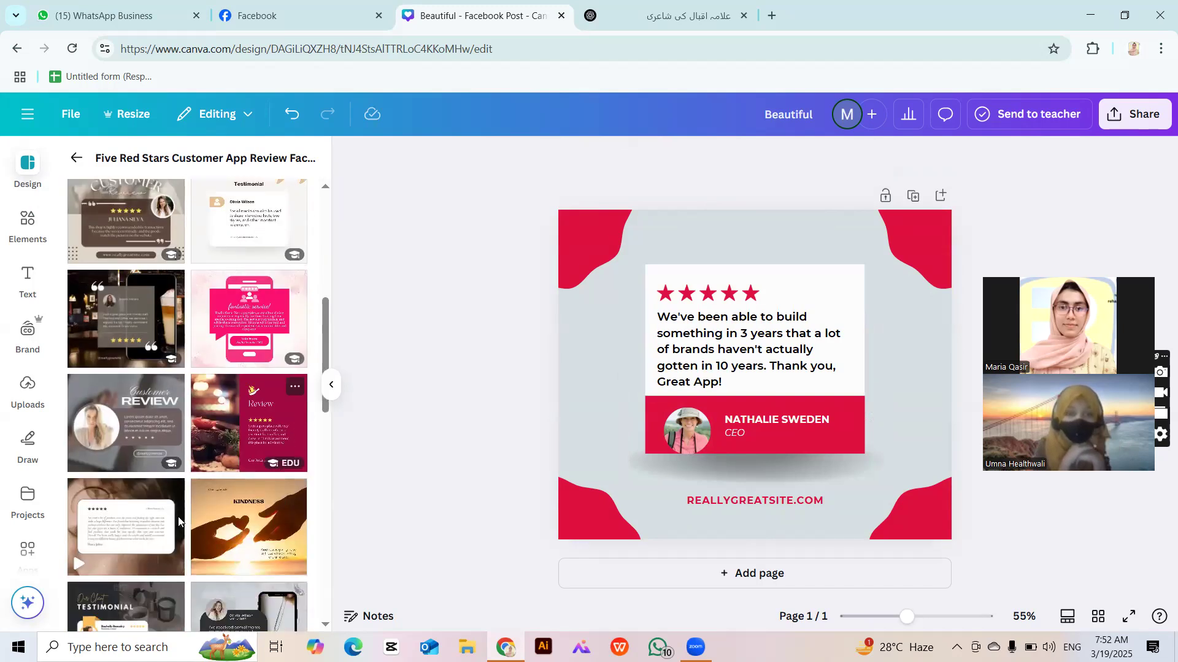
{"action": "scroll", "coordinate": [194, 466], "scroll_direction": "down", "scroll_amount": 3}
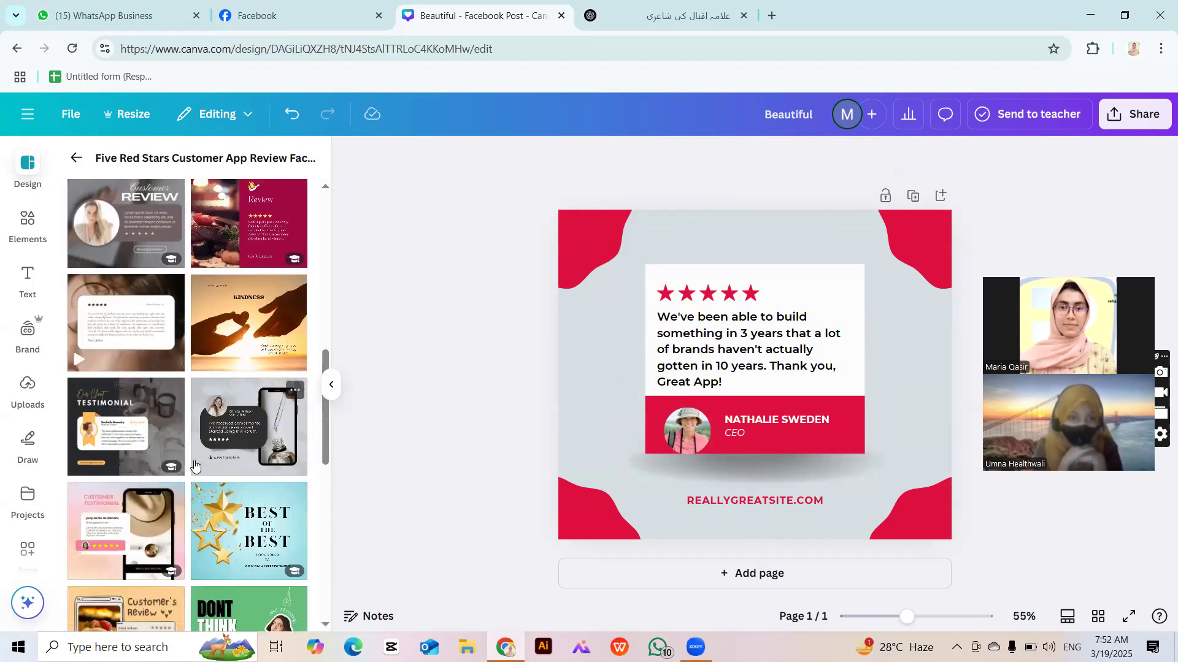
{"action": "scroll", "coordinate": [195, 466], "scroll_direction": "up", "scroll_amount": 9}
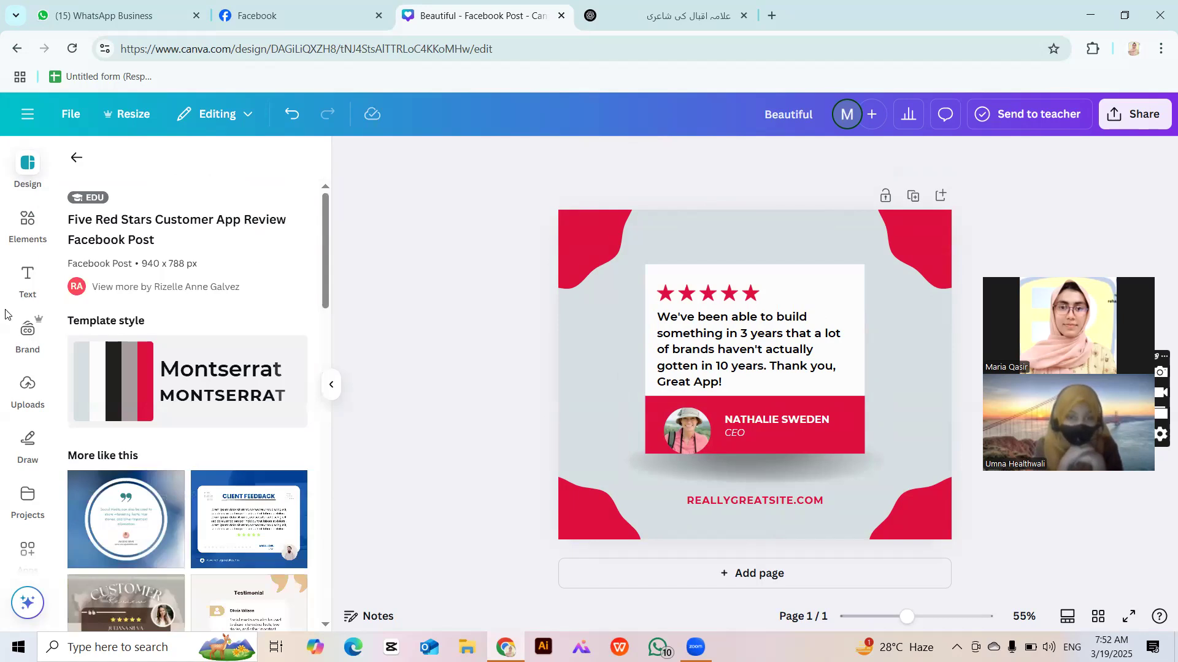
Apply the Black Friday Super Sale template with the red smoke background from the "Background" results.
{"action": "left_click", "coordinate": [76, 158]}
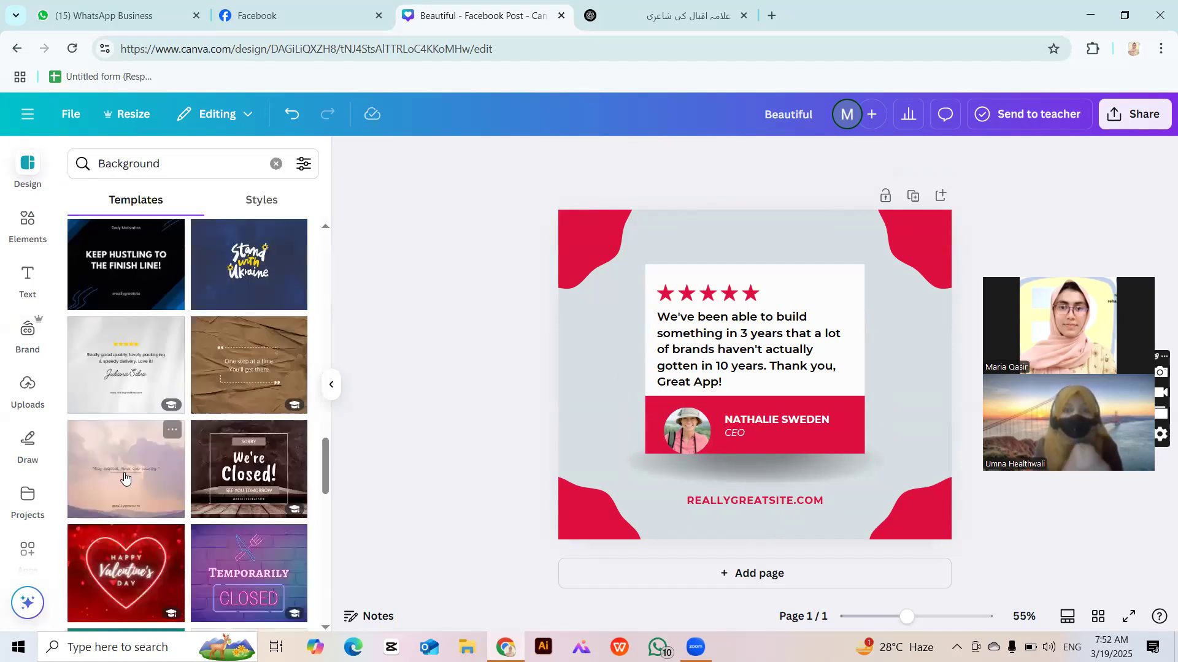
{"action": "scroll", "coordinate": [120, 481], "scroll_direction": "down", "scroll_amount": 5}
{"action": "scroll", "coordinate": [124, 474], "scroll_direction": "up", "scroll_amount": 10}
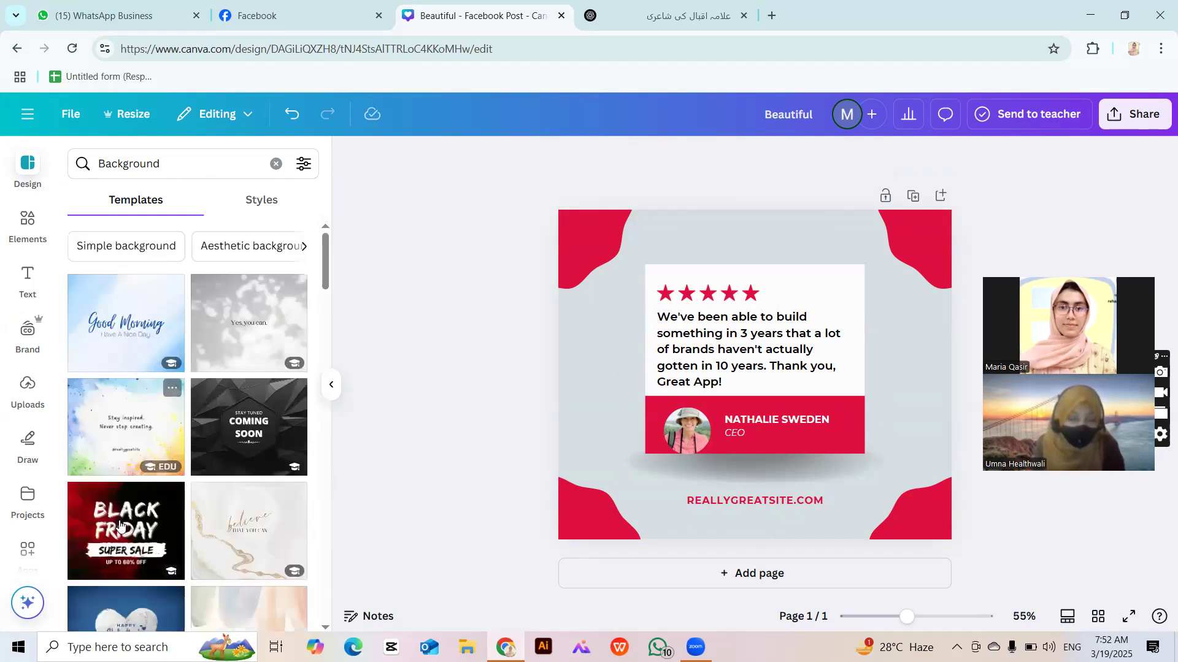
{"action": "left_click", "coordinate": [126, 529]}
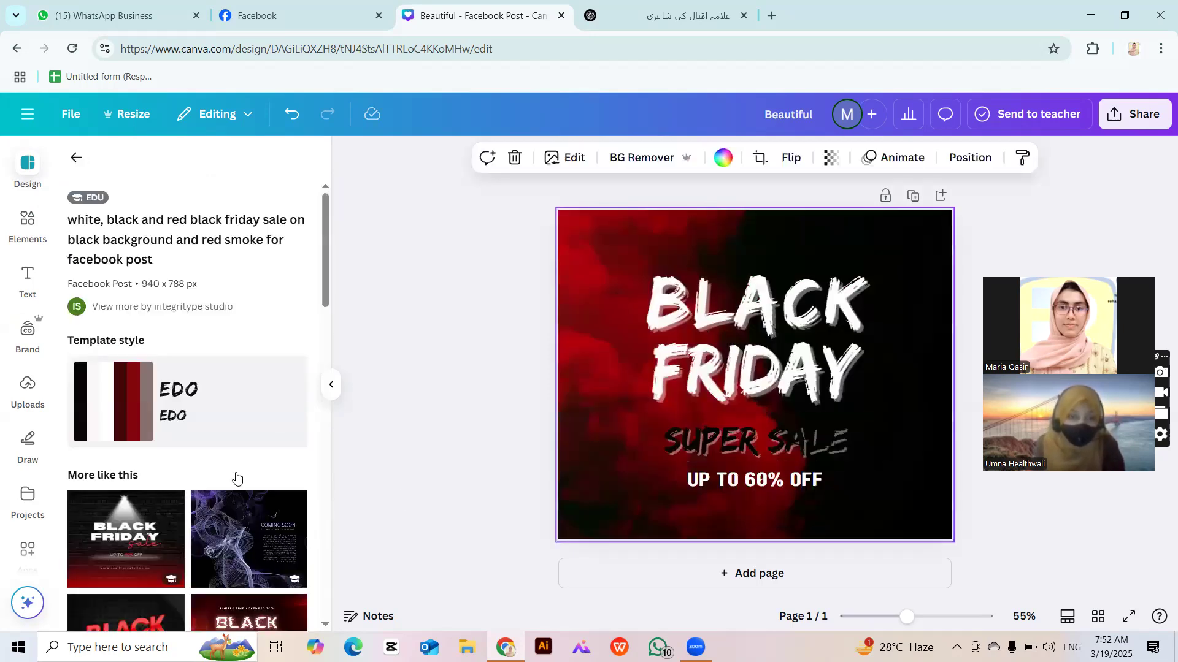
{"action": "scroll", "coordinate": [236, 476], "scroll_direction": "down", "scroll_amount": 8}
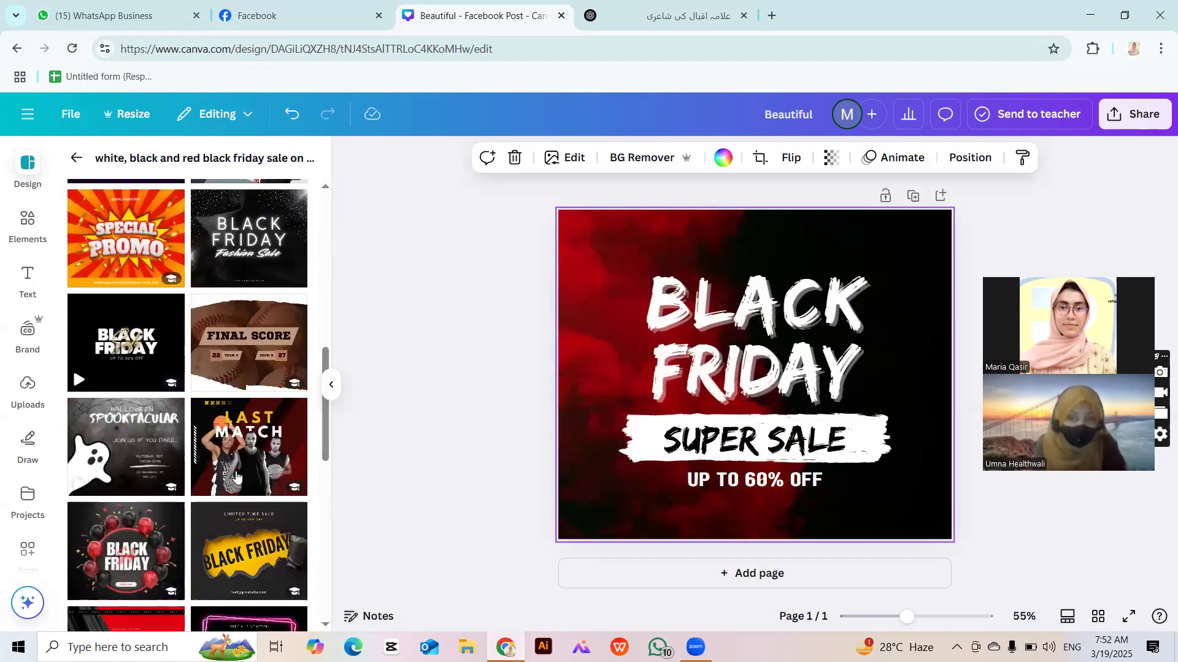
{"action": "scroll", "coordinate": [94, 197], "scroll_direction": "up", "scroll_amount": 12}
{"action": "left_click", "coordinate": [77, 159]}
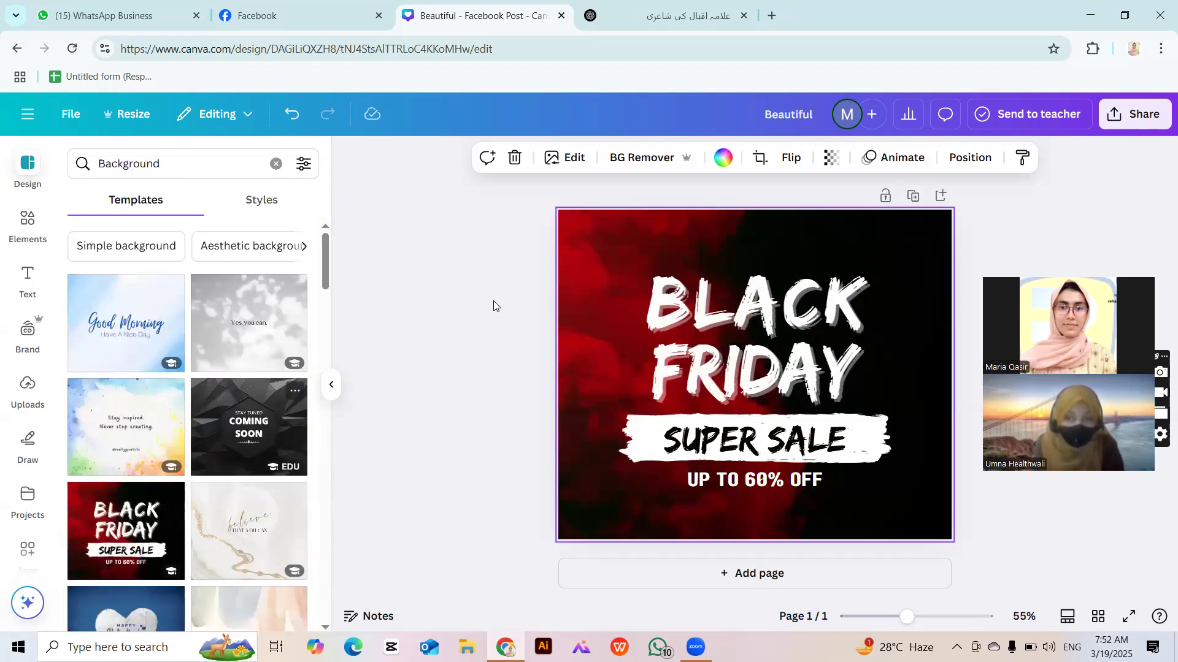
Shrink the "BLACK" text to about size 84.6 and shift it within the page's upper half.
{"action": "left_click", "coordinate": [683, 340]}
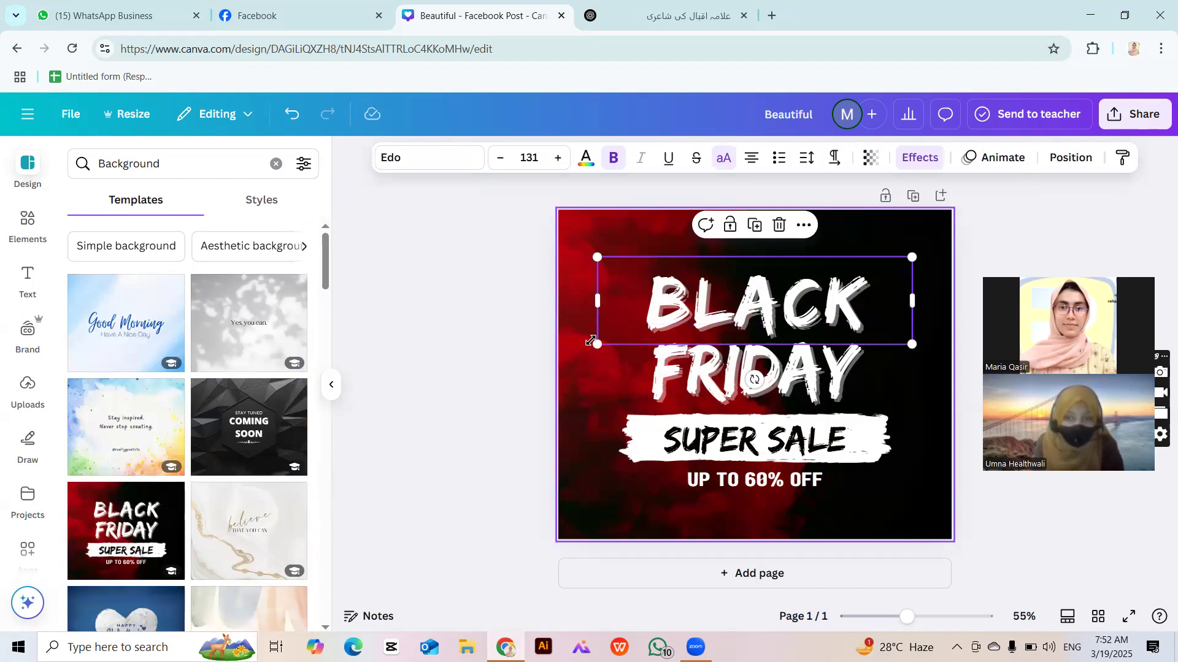
{"action": "left_click_drag", "start_coordinate": [591, 341], "coordinate": [705, 316]}
{"action": "left_click_drag", "start_coordinate": [782, 284], "coordinate": [743, 284]}
Delete the "FRIDAY", "SUPER SALE" and "UP TO 60% OFF" texts from the page.
{"action": "left_click", "coordinate": [746, 393]}
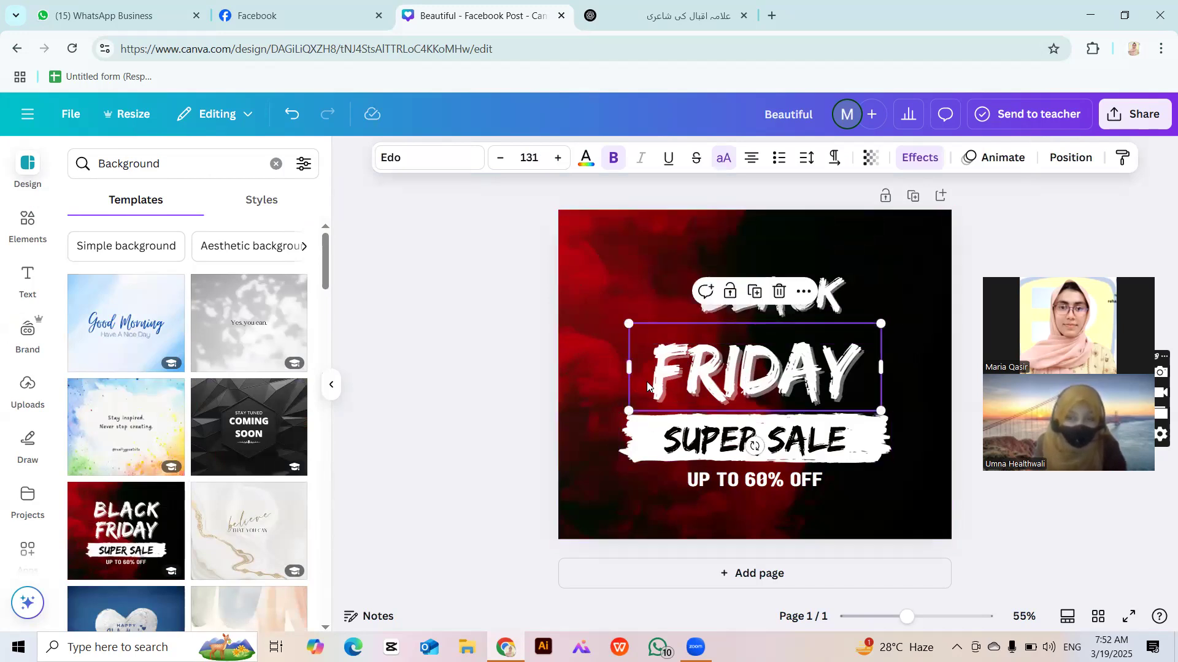
{"action": "key", "text": "Delete"}
{"action": "left_click", "coordinate": [712, 439]}
{"action": "key", "text": "Delete"}
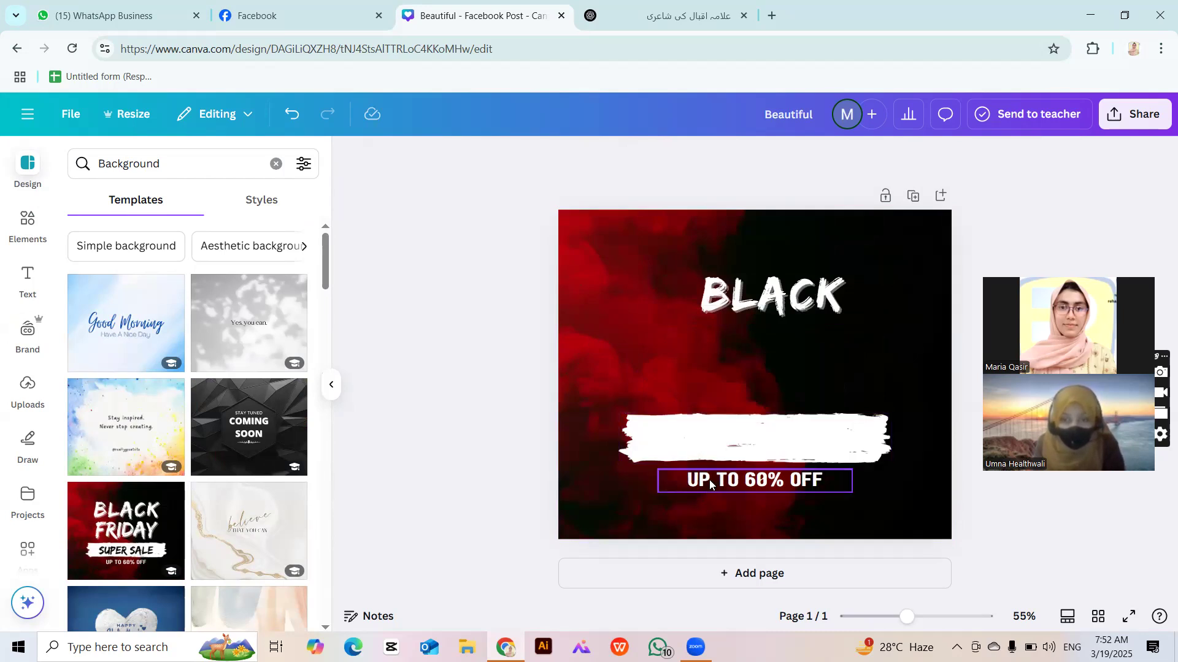
{"action": "left_click", "coordinate": [709, 480]}
{"action": "key", "text": "Delete"}
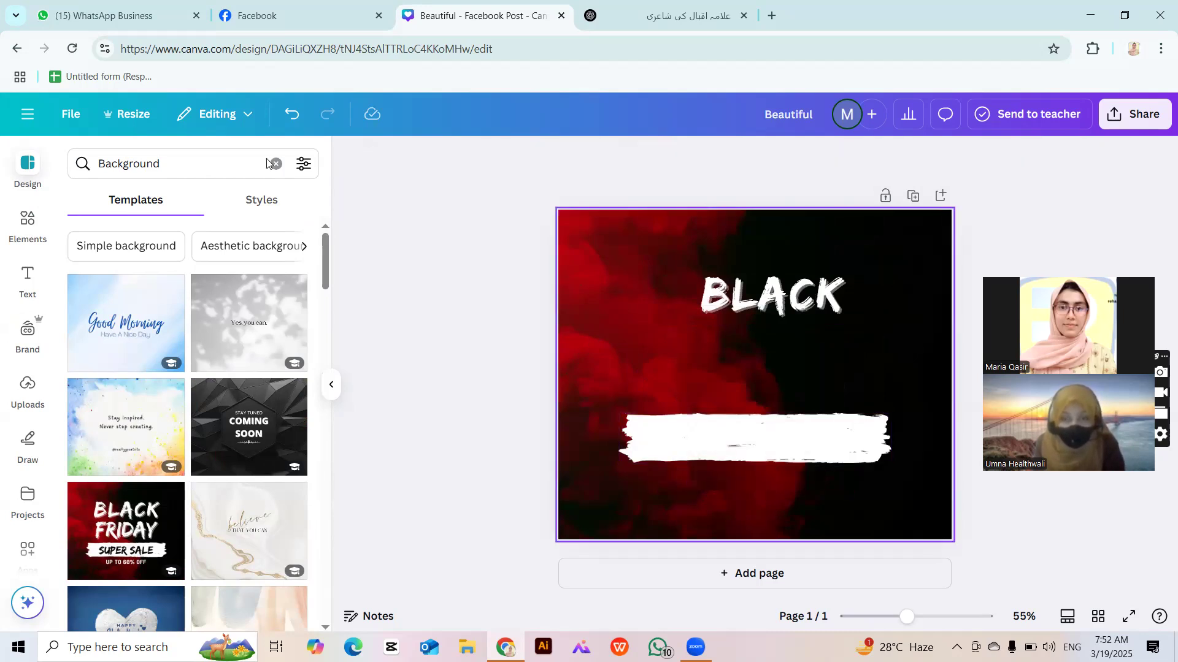
Switch to WhatsApp and copy only the line "Always remember these magic phrases:" from the group message.
{"action": "left_click", "coordinate": [92, 11]}
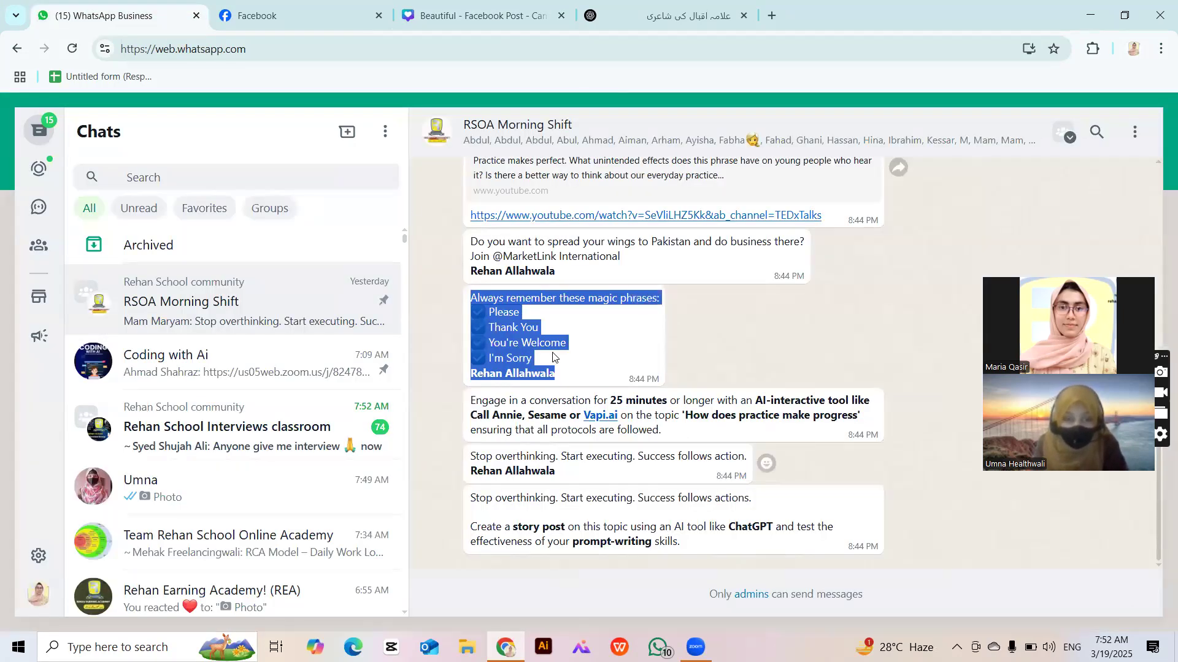
{"action": "left_click", "coordinate": [531, 3]}
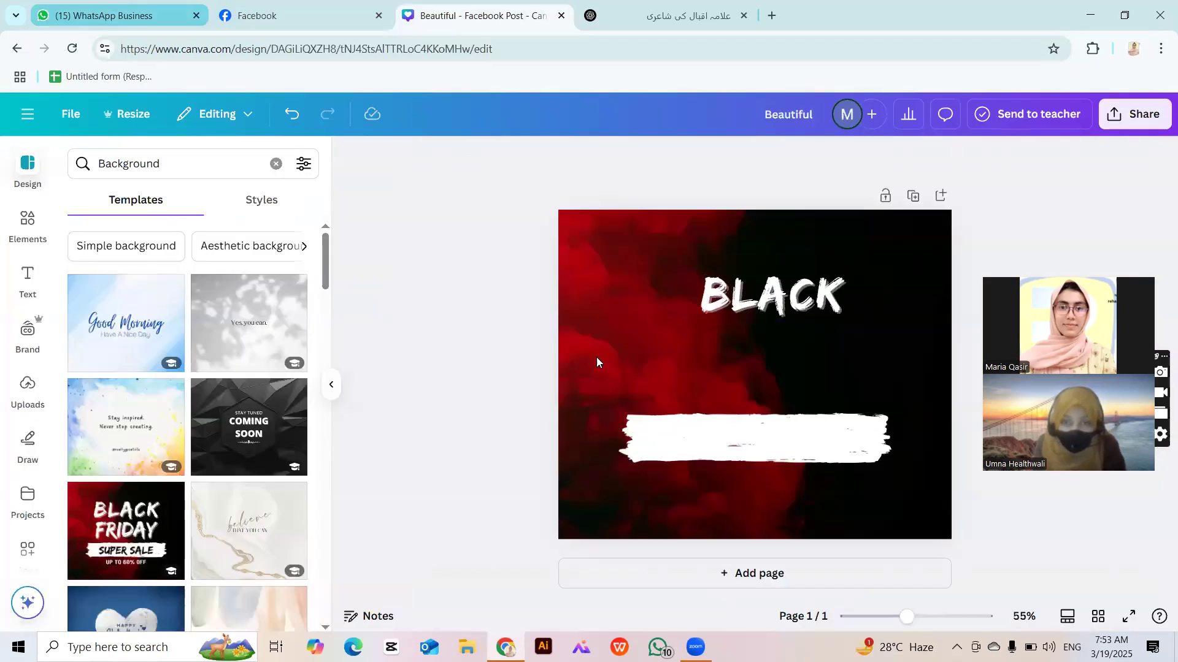
{"action": "key", "text": "ctrl+1"}
{"action": "left_click", "coordinate": [462, 305]}
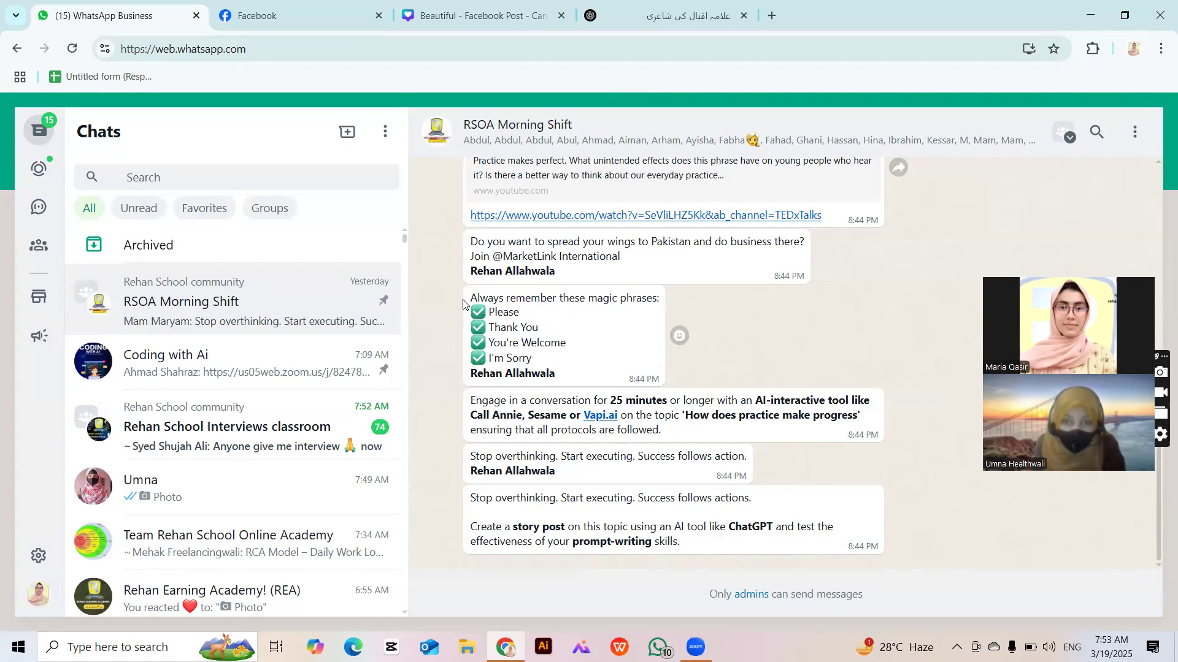
{"action": "left_click_drag", "start_coordinate": [466, 302], "coordinate": [697, 305]}
{"action": "key", "text": "ctrl+c"}
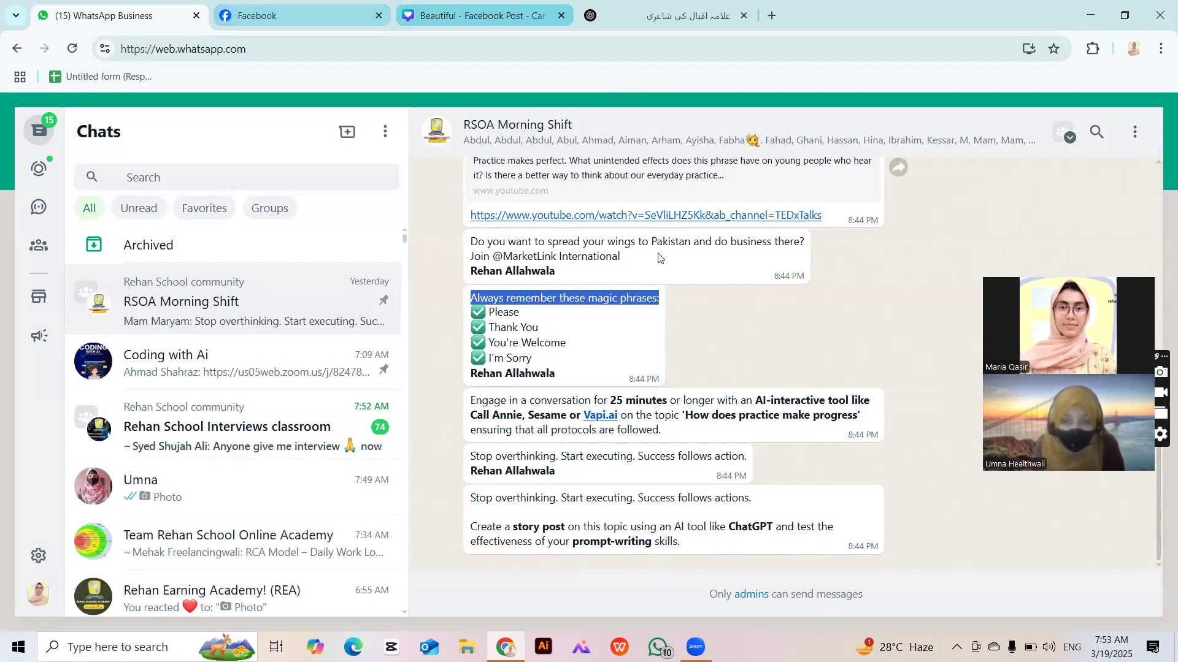
Return to Canva and replace the "BLACK" text with the copied line "Always remember these magic phrases:".
{"action": "left_click", "coordinate": [512, 8]}
{"action": "left_click", "coordinate": [711, 288]}
{"action": "double_click", "coordinate": [711, 289]}
{"action": "key", "text": "ctrl+v"}
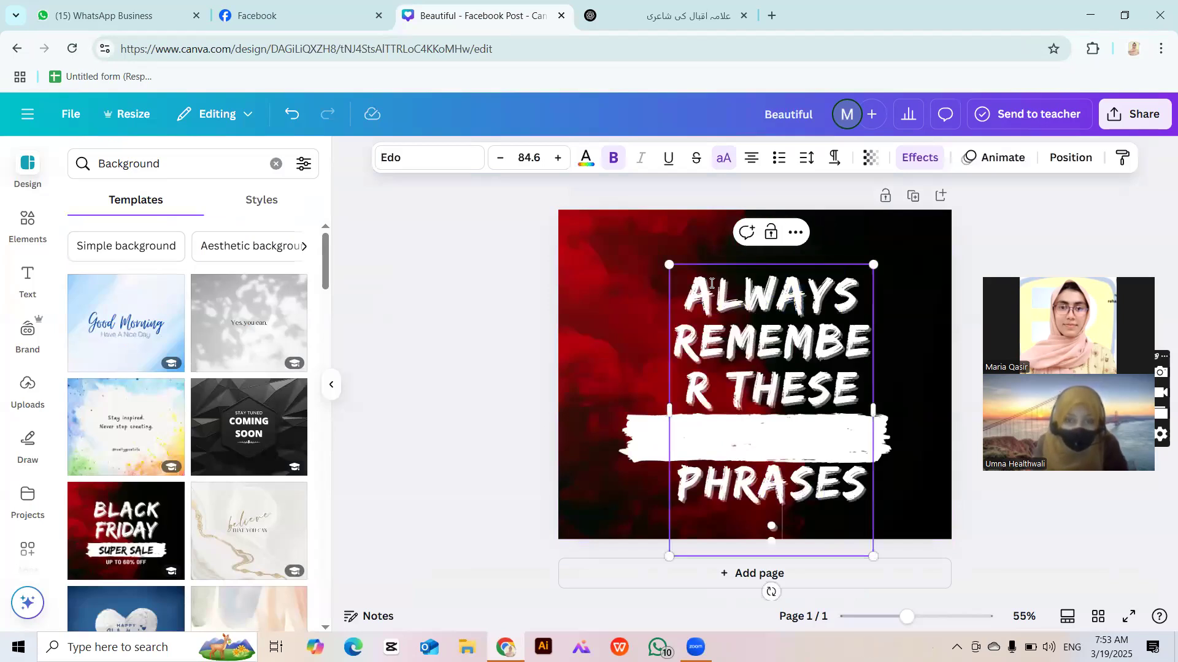
Widen the magic phrases heading to two lines, shrink it to about size 53.6 and move it towards the page's upper edge.
{"action": "left_click_drag", "start_coordinate": [874, 410], "coordinate": [951, 364]}
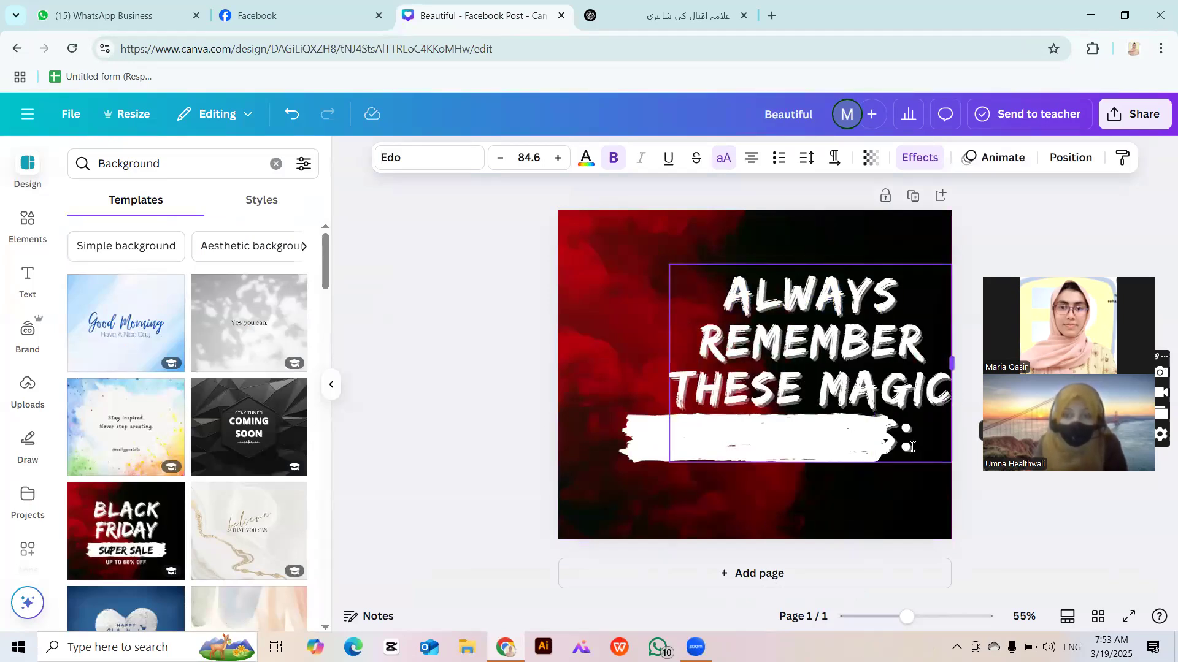
{"action": "left_click", "coordinate": [365, 448]}
{"action": "mouse_move", "coordinate": [714, 357]}
{"action": "left_mouse_down"}
{"action": "mouse_move", "coordinate": [588, 329]}
{"action": "mouse_move", "coordinate": [643, 323]}
{"action": "left_mouse_up"}
{"action": "left_click_drag", "start_coordinate": [883, 431], "coordinate": [776, 358]}
{"action": "left_click_drag", "start_coordinate": [778, 293], "coordinate": [972, 294]}
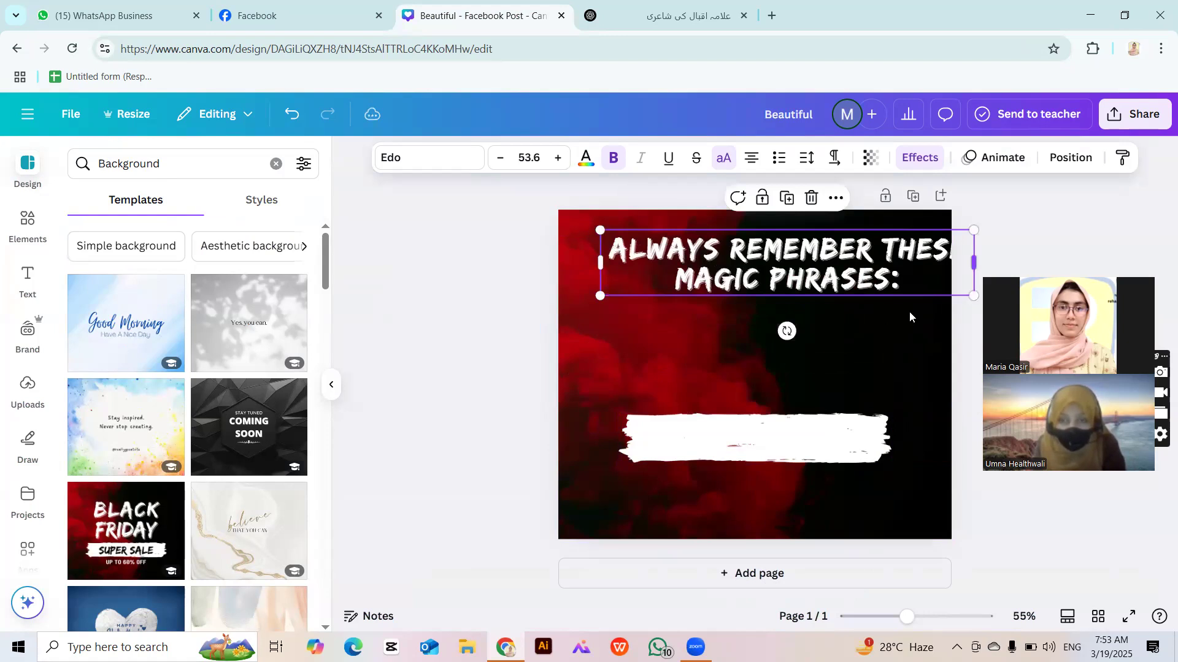
Shrink the heading to about size 26.4, place it inside the page and widen its text box.
{"action": "left_click_drag", "start_coordinate": [901, 285], "coordinate": [867, 319]}
{"action": "left_click_drag", "start_coordinate": [942, 328], "coordinate": [790, 304]}
{"action": "mouse_move", "coordinate": [690, 278]}
{"action": "left_mouse_down"}
{"action": "mouse_move", "coordinate": [781, 278]}
{"action": "mouse_move", "coordinate": [712, 276]}
{"action": "left_mouse_up"}
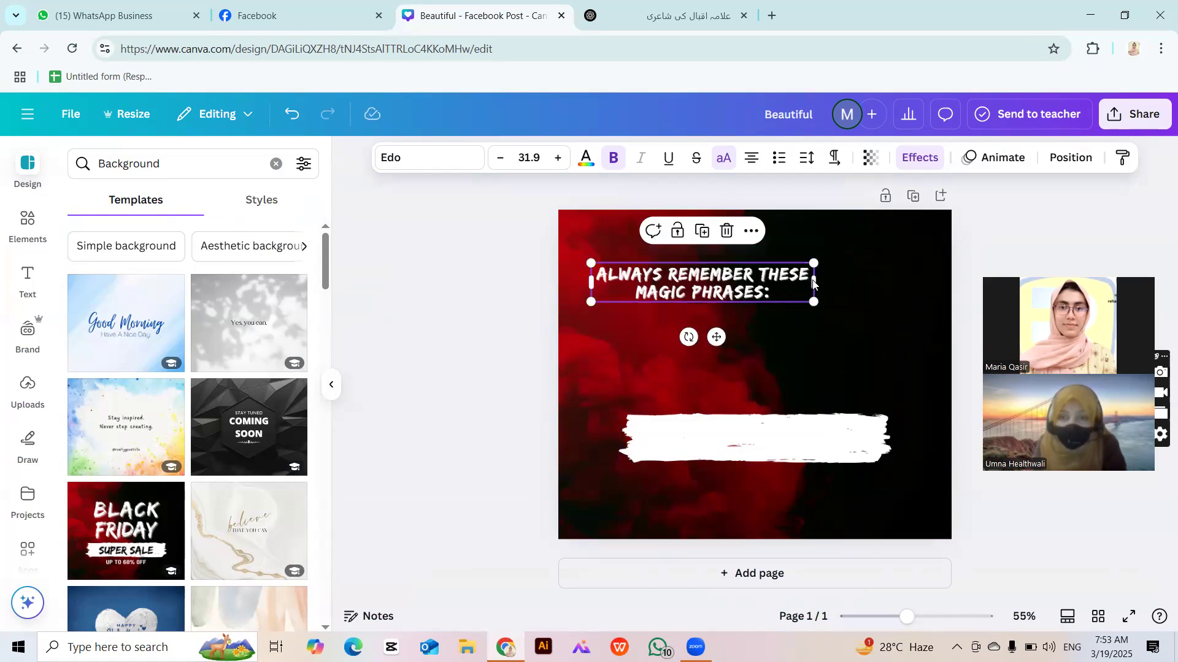
{"action": "left_click_drag", "start_coordinate": [818, 279], "coordinate": [848, 296]}
{"action": "left_click", "coordinate": [487, 365]}
{"action": "left_click", "coordinate": [779, 287]}
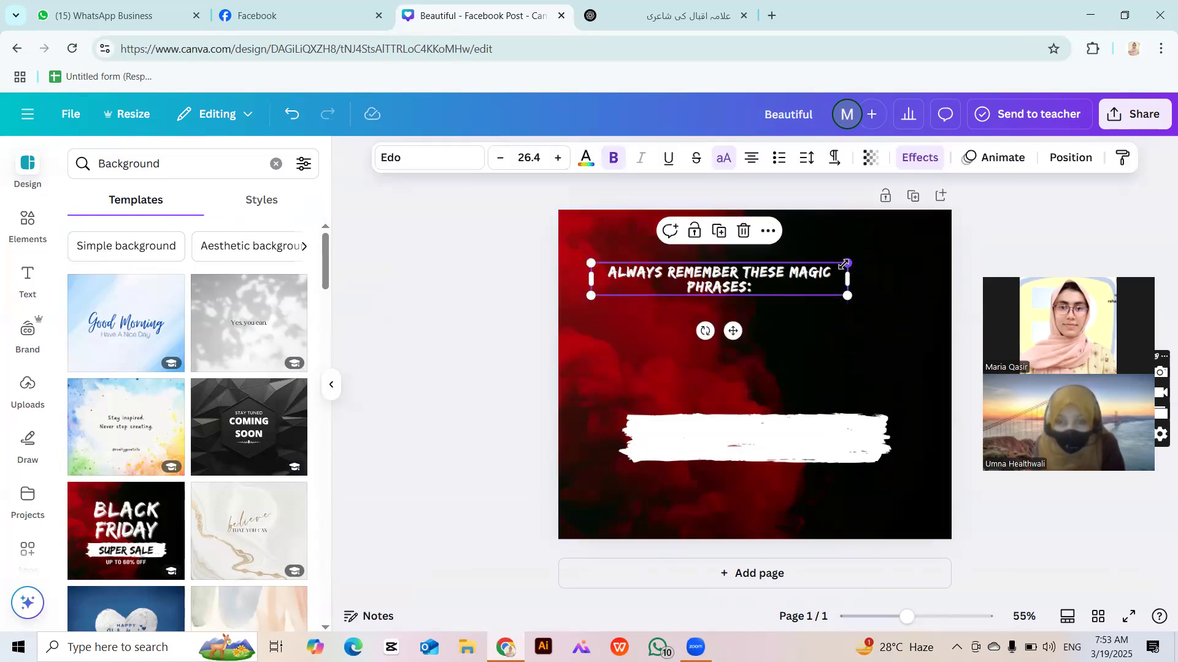
Resize the heading to about size 26.2, reposition it in the page's upper part and widen its box to fit one line.
{"action": "left_click_drag", "start_coordinate": [892, 252], "coordinate": [903, 256]}
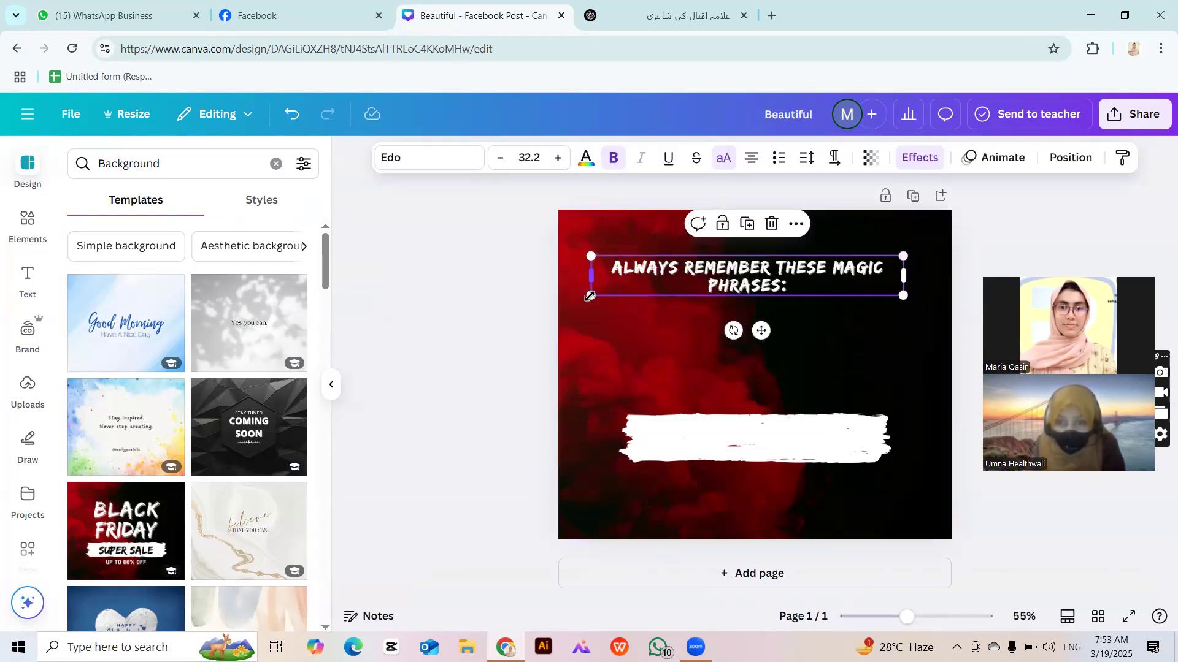
{"action": "left_click_drag", "start_coordinate": [549, 323], "coordinate": [649, 287]}
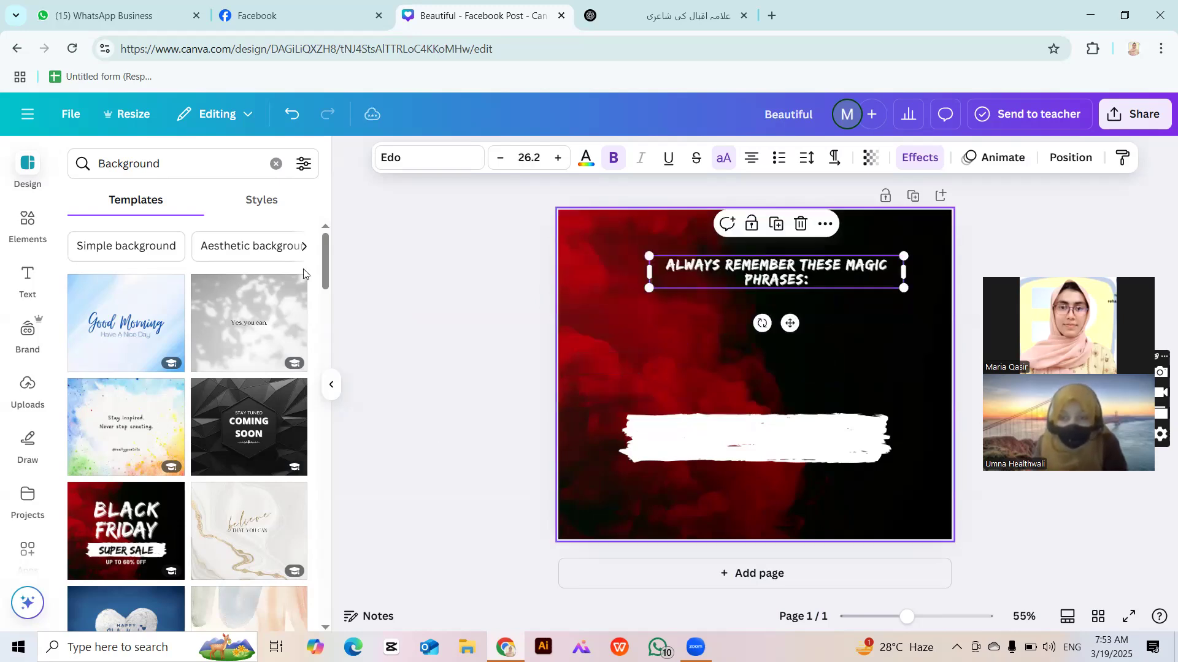
{"action": "left_click_drag", "start_coordinate": [724, 278], "coordinate": [682, 300]}
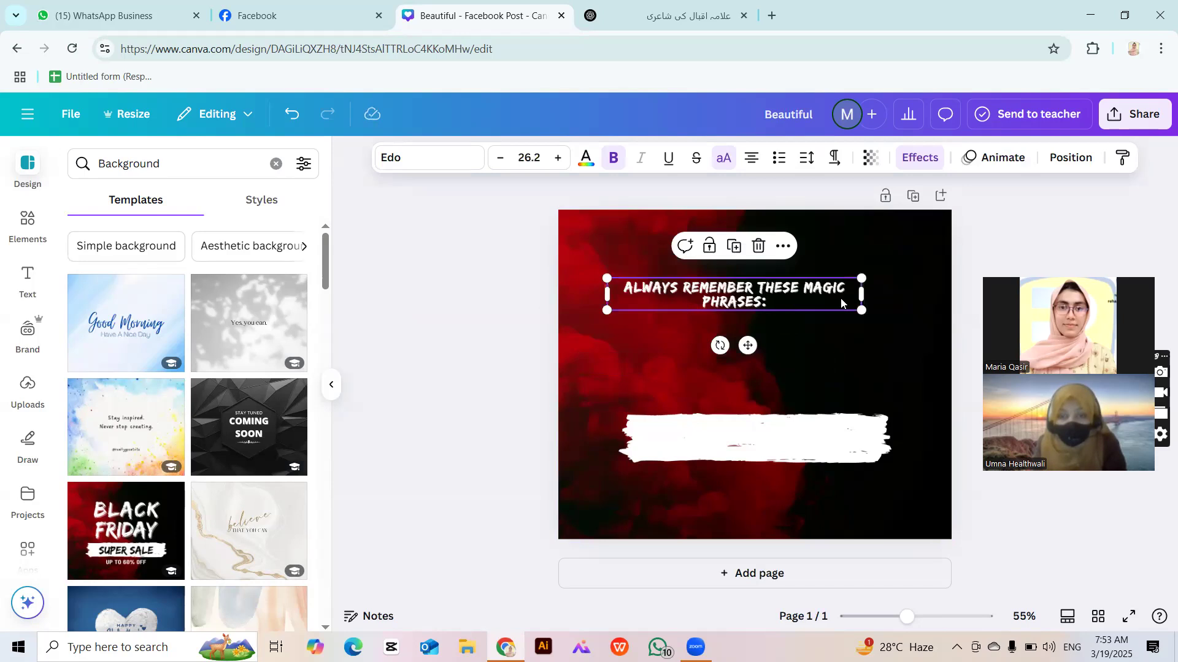
{"action": "left_click_drag", "start_coordinate": [861, 295], "coordinate": [930, 288]}
{"action": "left_click", "coordinate": [518, 339]}
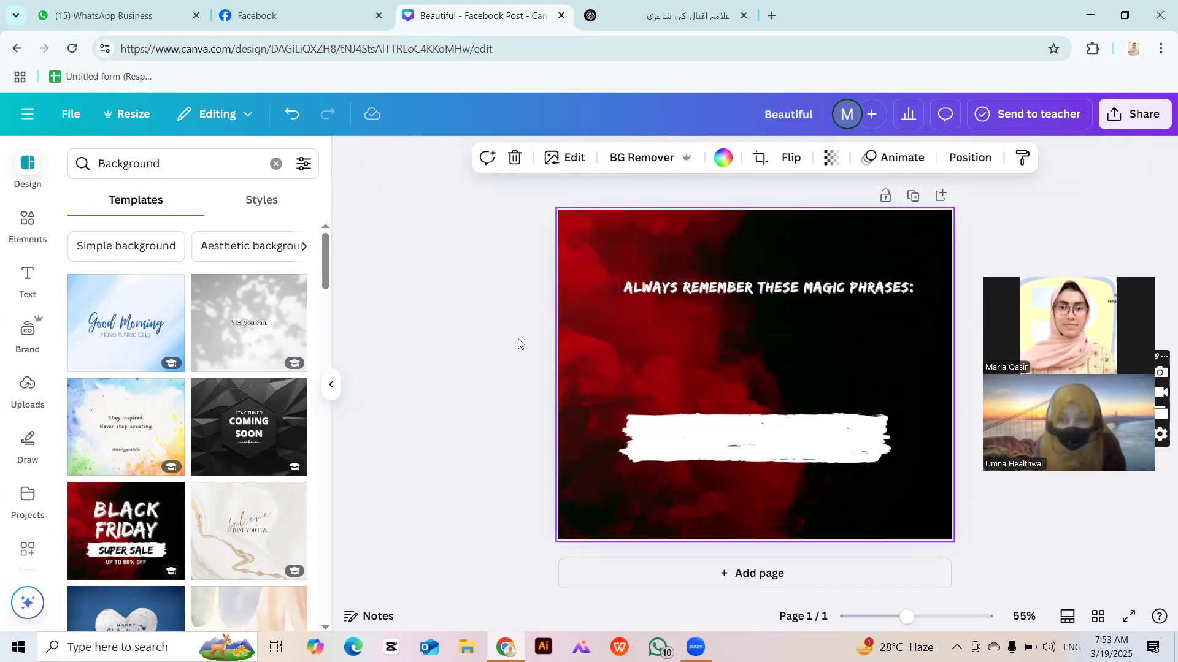
Fit the magic phrases heading on one line, enlarge it to size 34 and centre it across the page.
{"action": "left_click", "coordinate": [772, 291]}
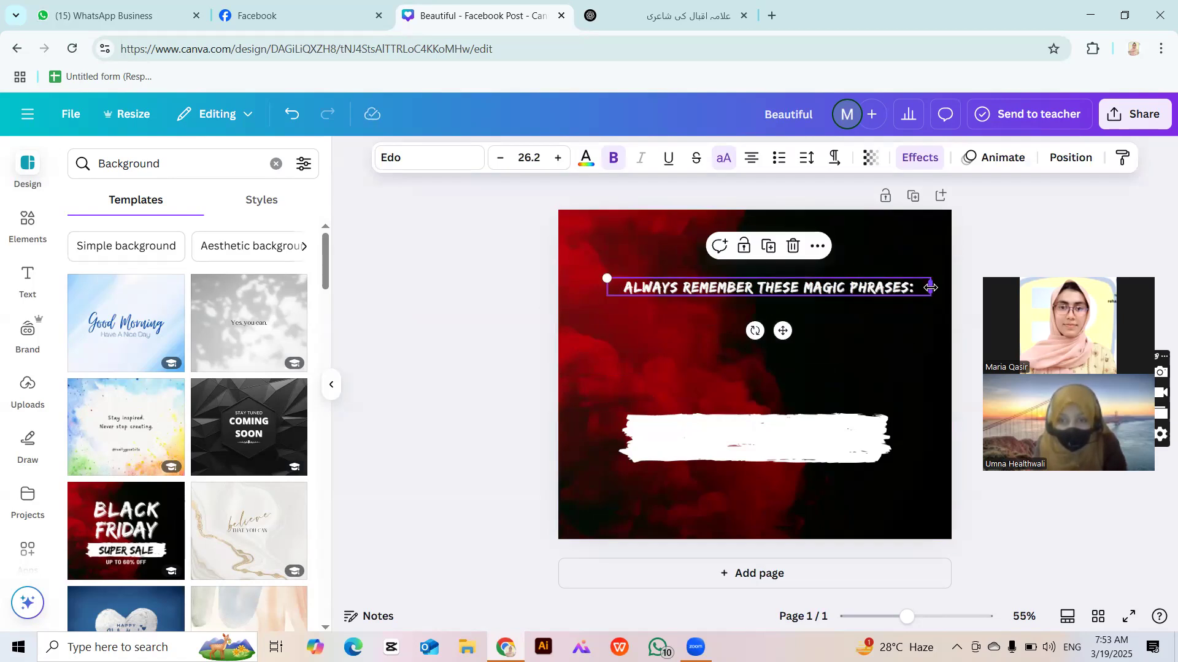
{"action": "left_click_drag", "start_coordinate": [930, 288], "coordinate": [828, 302]}
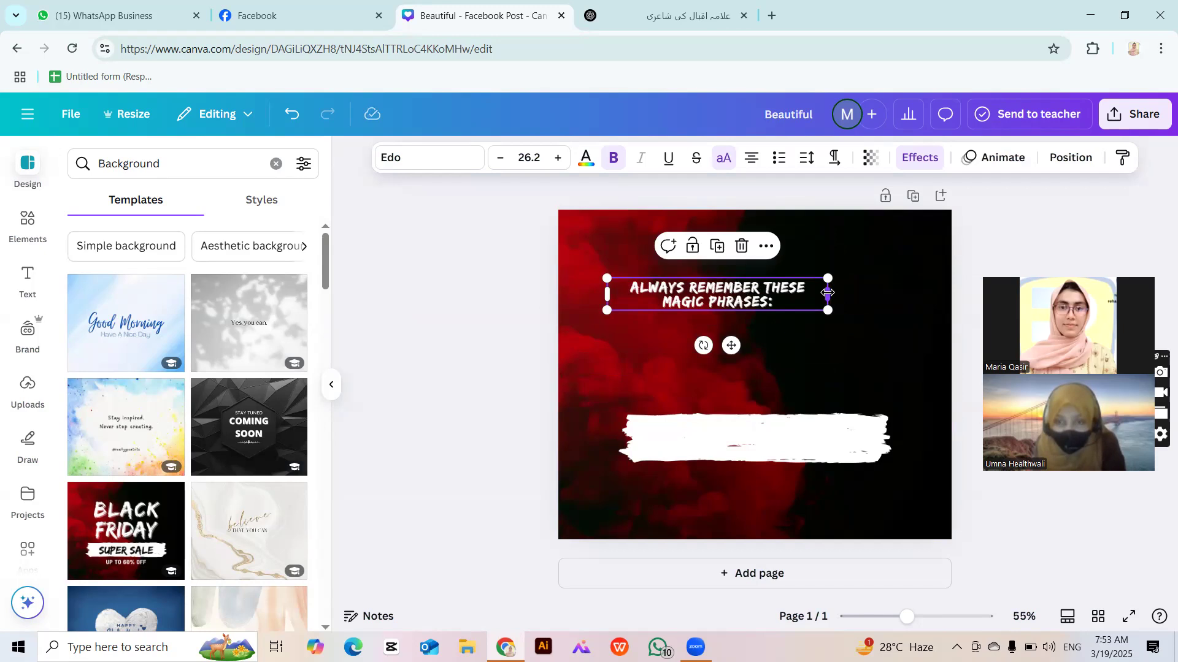
{"action": "mouse_move", "coordinate": [960, 292]}
{"action": "left_mouse_down"}
{"action": "mouse_move", "coordinate": [914, 289]}
{"action": "mouse_move", "coordinate": [959, 286]}
{"action": "left_mouse_up"}
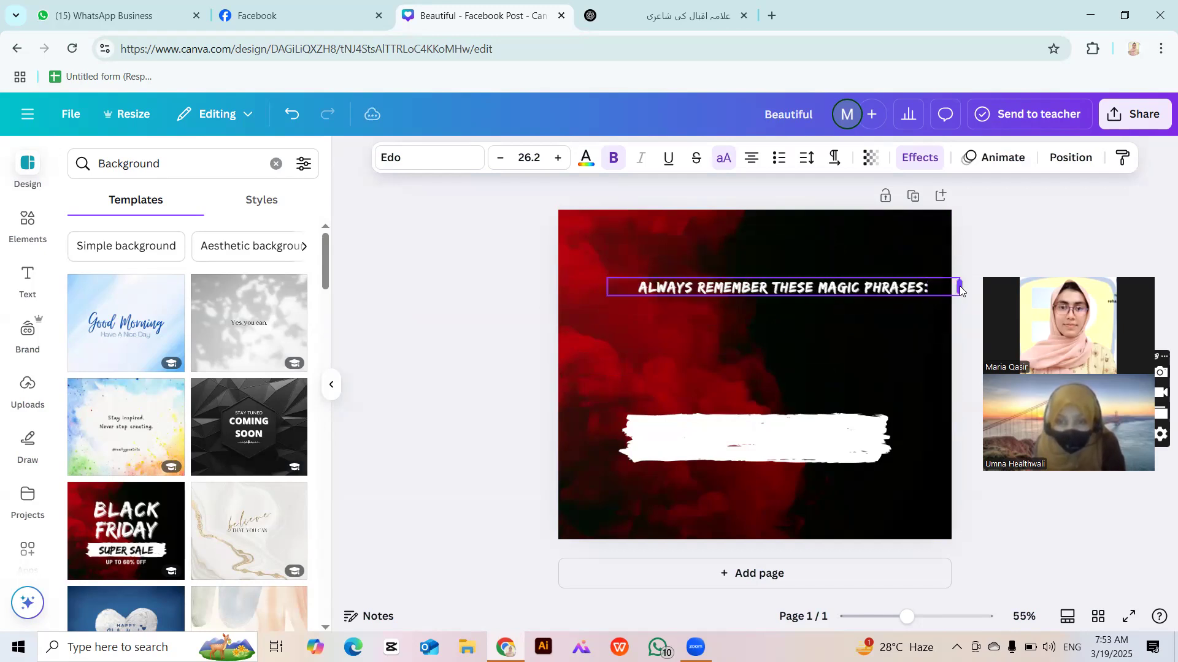
{"action": "left_click_drag", "start_coordinate": [607, 278], "coordinate": [502, 271]}
{"action": "left_click_drag", "start_coordinate": [654, 286], "coordinate": [679, 293]}
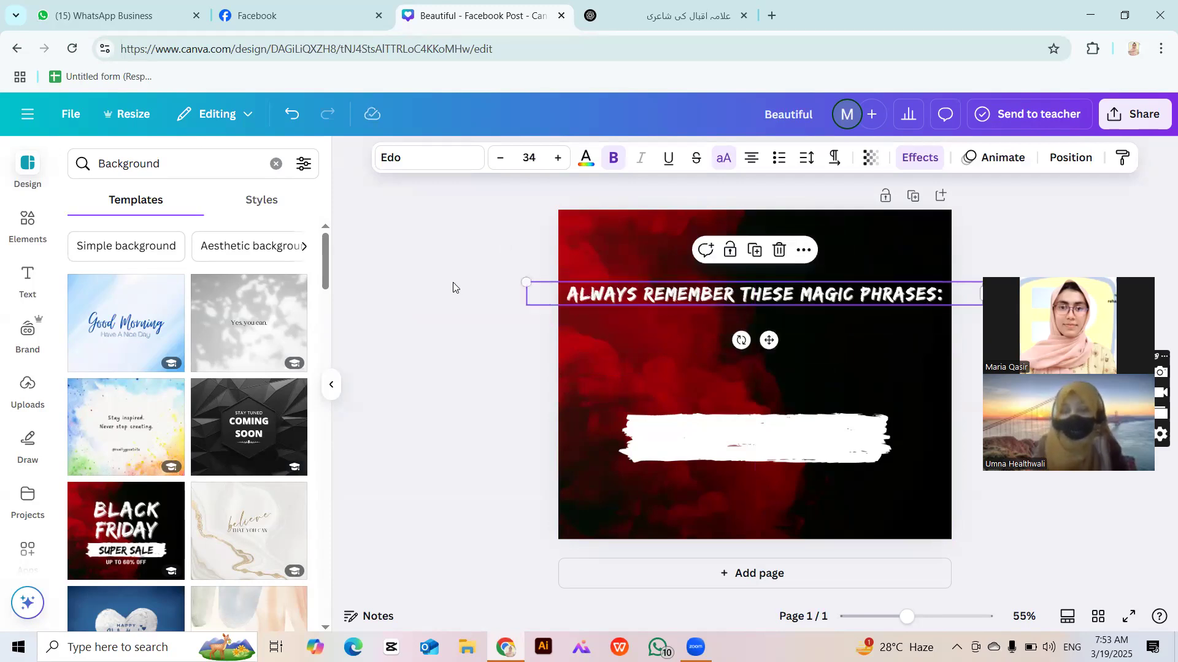
Resize the heading to about size 35.3, wrap it onto two lines and place it in the page's upper part.
{"action": "left_click_drag", "start_coordinate": [526, 282], "coordinate": [592, 291]}
{"action": "left_click_drag", "start_coordinate": [855, 302], "coordinate": [842, 305]}
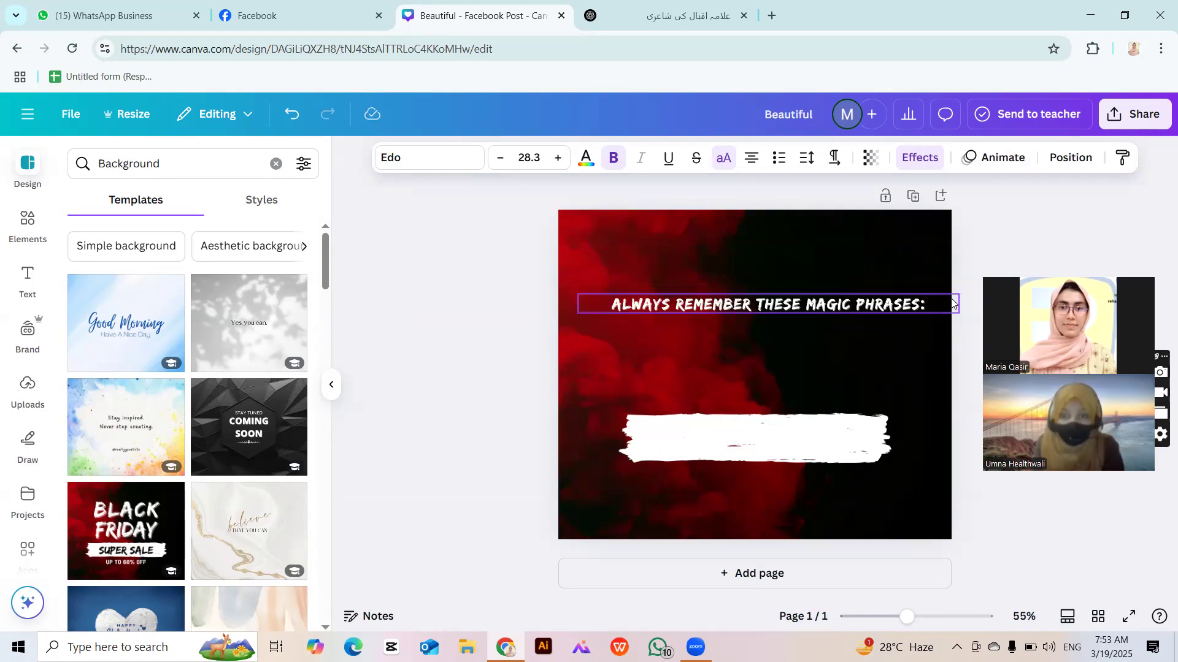
{"action": "left_click_drag", "start_coordinate": [927, 306], "coordinate": [888, 363]}
{"action": "left_click_drag", "start_coordinate": [797, 322], "coordinate": [815, 292]}
{"action": "left_click", "coordinate": [507, 402]}
Move the white brush stroke up over the heading, enlarge it to about 758 px wide and centre it horizontally.
{"action": "mouse_move", "coordinate": [756, 393]}
{"action": "left_mouse_down"}
{"action": "mouse_move", "coordinate": [757, 313]}
{"action": "mouse_move", "coordinate": [720, 316]}
{"action": "left_mouse_up"}
{"action": "mouse_move", "coordinate": [868, 316]}
{"action": "left_mouse_down"}
{"action": "mouse_move", "coordinate": [933, 344]}
{"action": "mouse_move", "coordinate": [913, 323]}
{"action": "left_mouse_up"}
{"action": "left_click_drag", "start_coordinate": [831, 310], "coordinate": [815, 297]}
{"action": "right_click", "coordinate": [811, 297]}
Move the magic phrases heading down to just below the white brush stroke and colour its text black.
{"action": "left_click", "coordinate": [770, 294]}
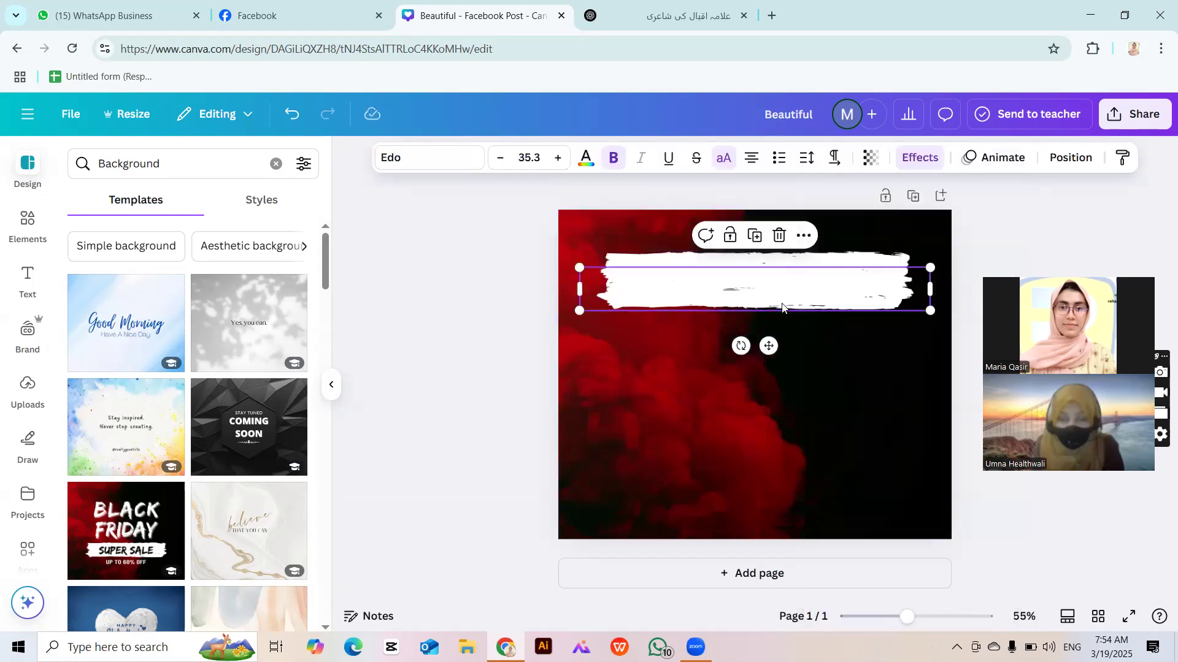
{"action": "key", "text": "shift+Down"}
{"action": "key", "text": "shift+Down"}
{"action": "key", "text": "shift+Down"}
{"action": "key", "text": "shift+Down"}
{"action": "key", "text": "shift+Down"}
{"action": "key", "text": "shift+Down"}
{"action": "key", "text": "shift+Down"}
{"action": "key", "text": "shift+Down"}
{"action": "key", "text": "shift+Down"}
{"action": "key", "text": "shift+Down"}
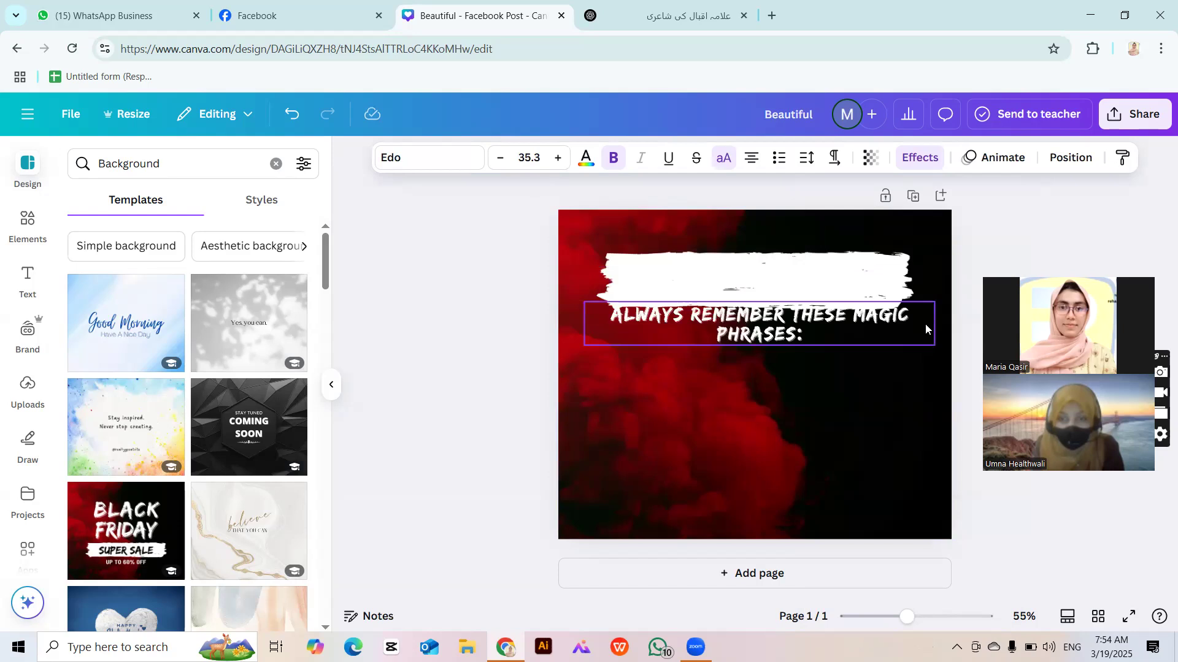
{"action": "left_click", "coordinate": [586, 158]}
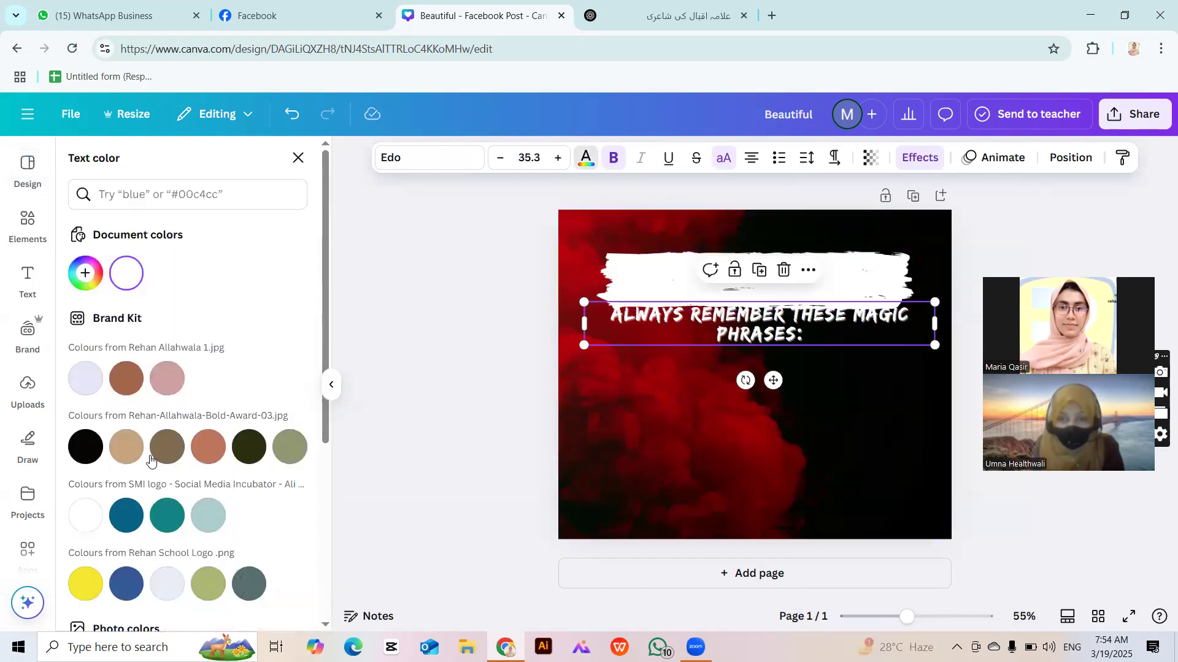
{"action": "left_click", "coordinate": [85, 443]}
Place the black heading over the white brush stroke and try to change its layer order.
{"action": "left_click_drag", "start_coordinate": [757, 315], "coordinate": [748, 281]}
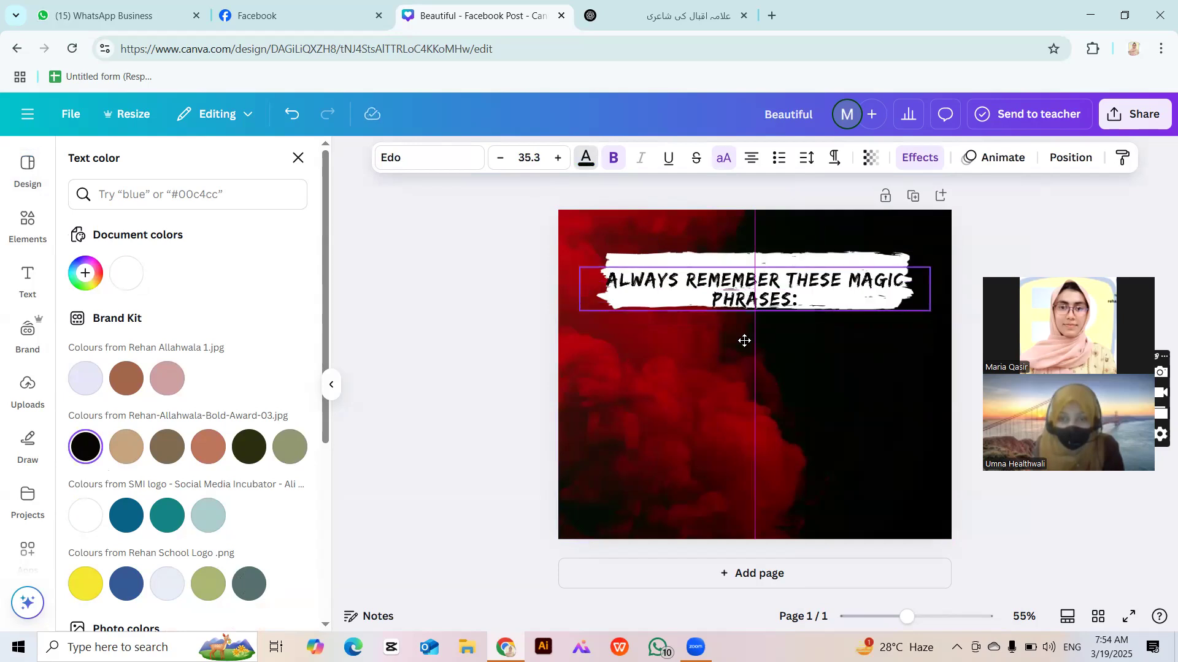
{"action": "left_click_drag", "start_coordinate": [744, 341], "coordinate": [744, 393]}
{"action": "left_click", "coordinate": [831, 261]}
{"action": "right_click", "coordinate": [842, 295]}
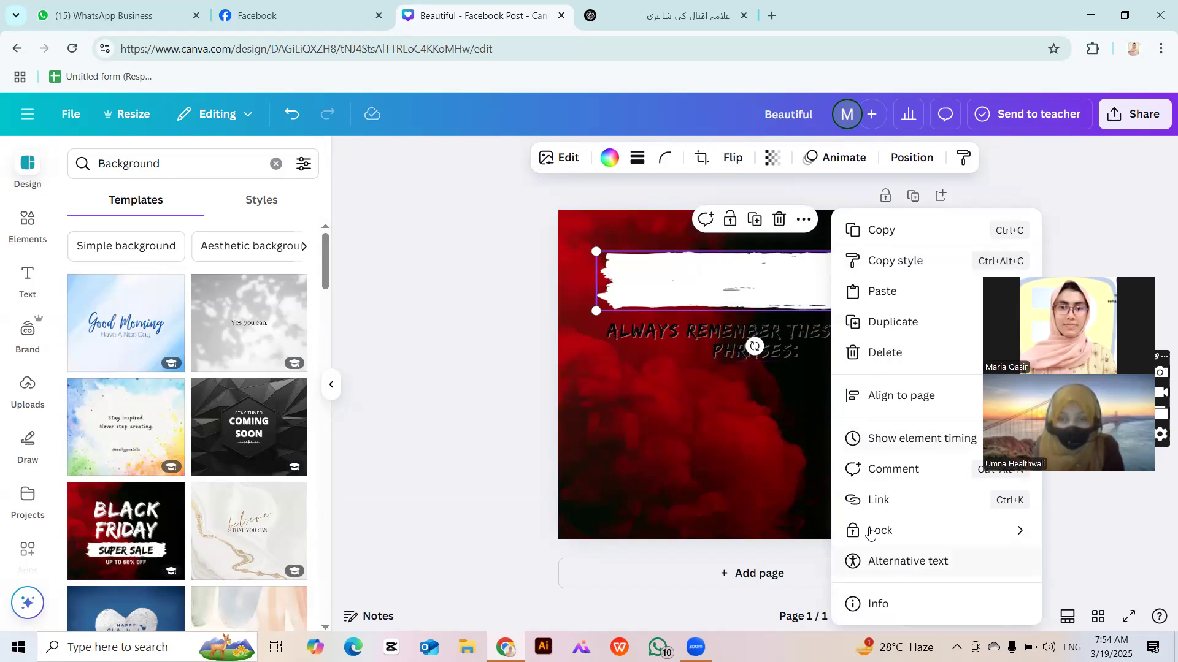
{"action": "left_click", "coordinate": [682, 337]}
{"action": "left_click_drag", "start_coordinate": [688, 318], "coordinate": [688, 265]}
{"action": "right_click", "coordinate": [699, 285]}
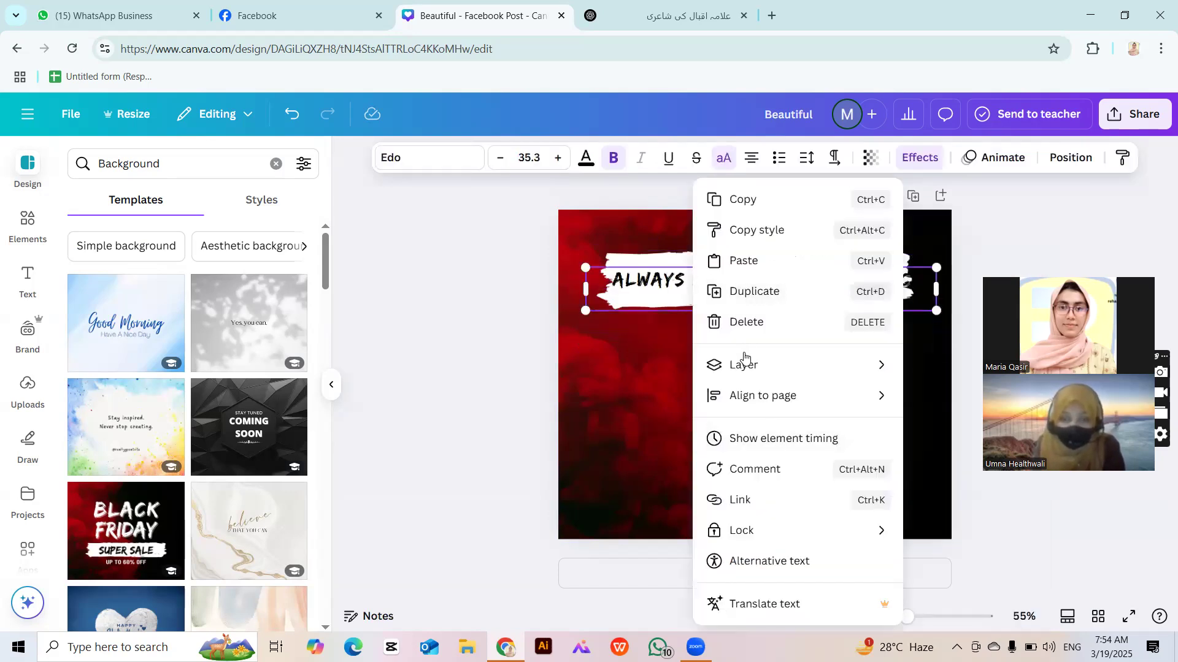
{"action": "mouse_move", "coordinate": [743, 365]}
{"action": "left_click", "coordinate": [929, 433]}
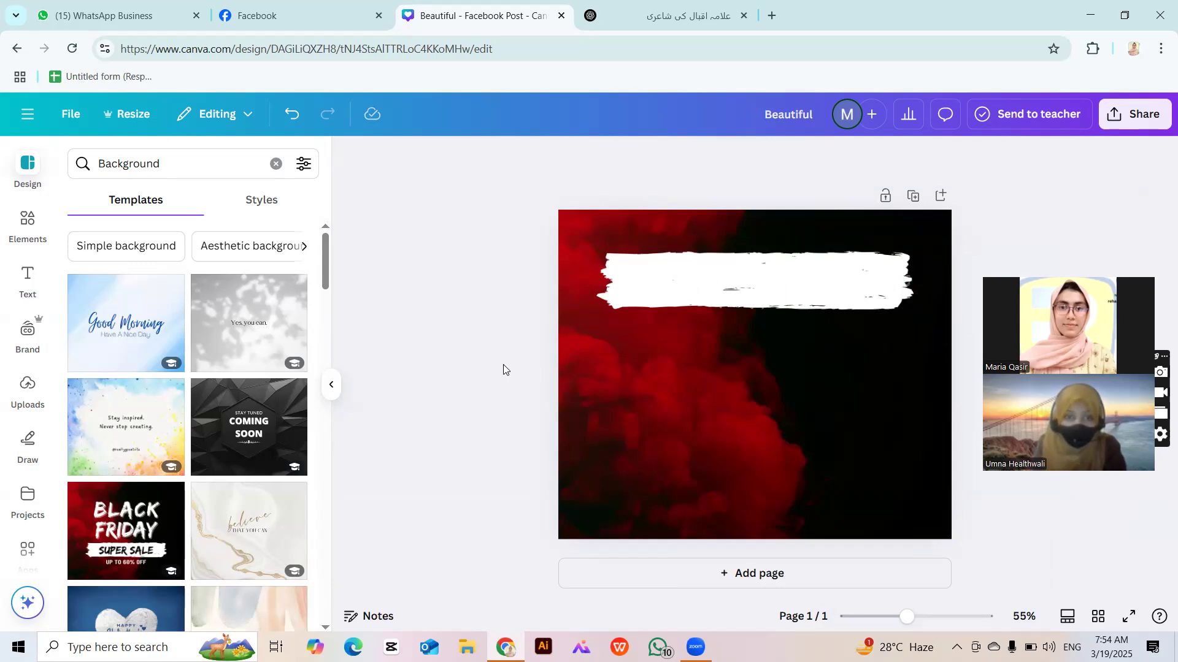
Reorder the page's layers so the white brush stroke lies beneath the magic phrases heading.
{"action": "left_click", "coordinate": [695, 282]}
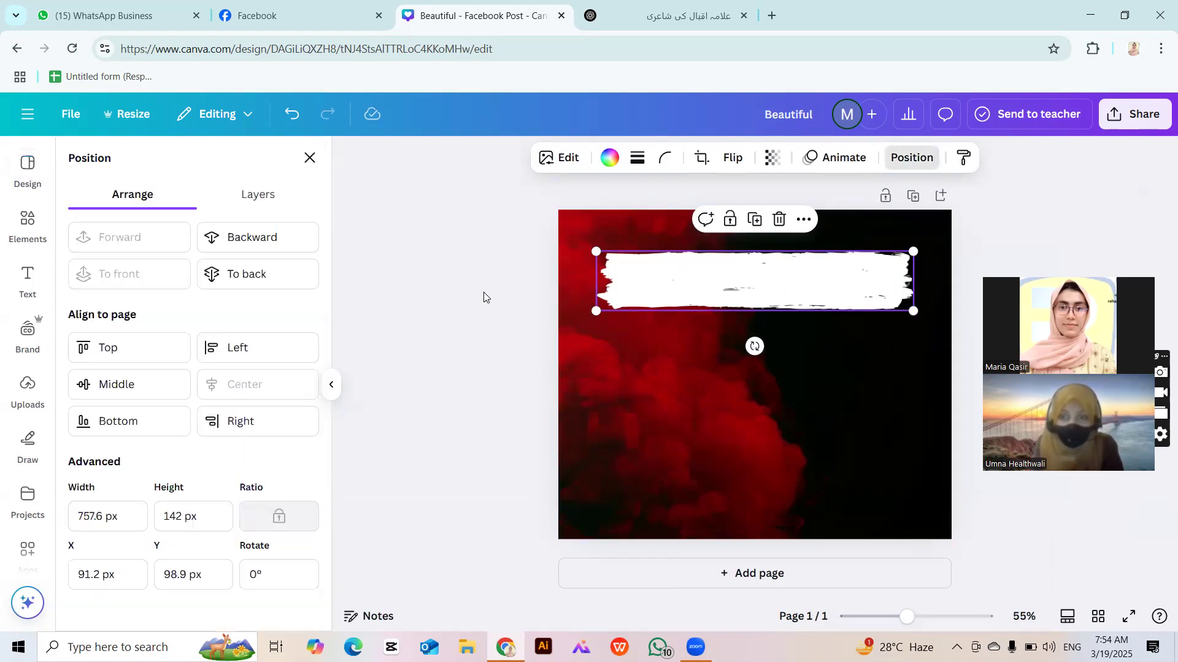
{"action": "left_click", "coordinate": [274, 193]}
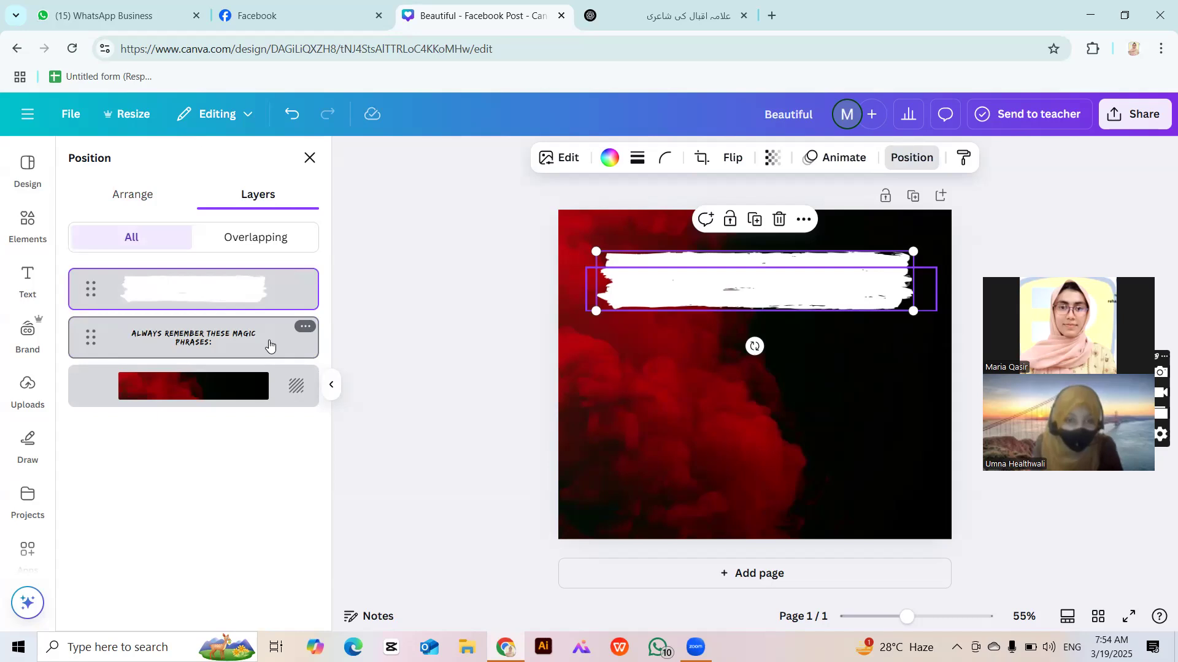
{"action": "mouse_move", "coordinate": [261, 324]}
{"action": "left_mouse_down"}
{"action": "mouse_move", "coordinate": [255, 260]}
{"action": "mouse_move", "coordinate": [230, 322]}
{"action": "left_mouse_up"}
{"action": "left_click_drag", "start_coordinate": [215, 289], "coordinate": [225, 383]}
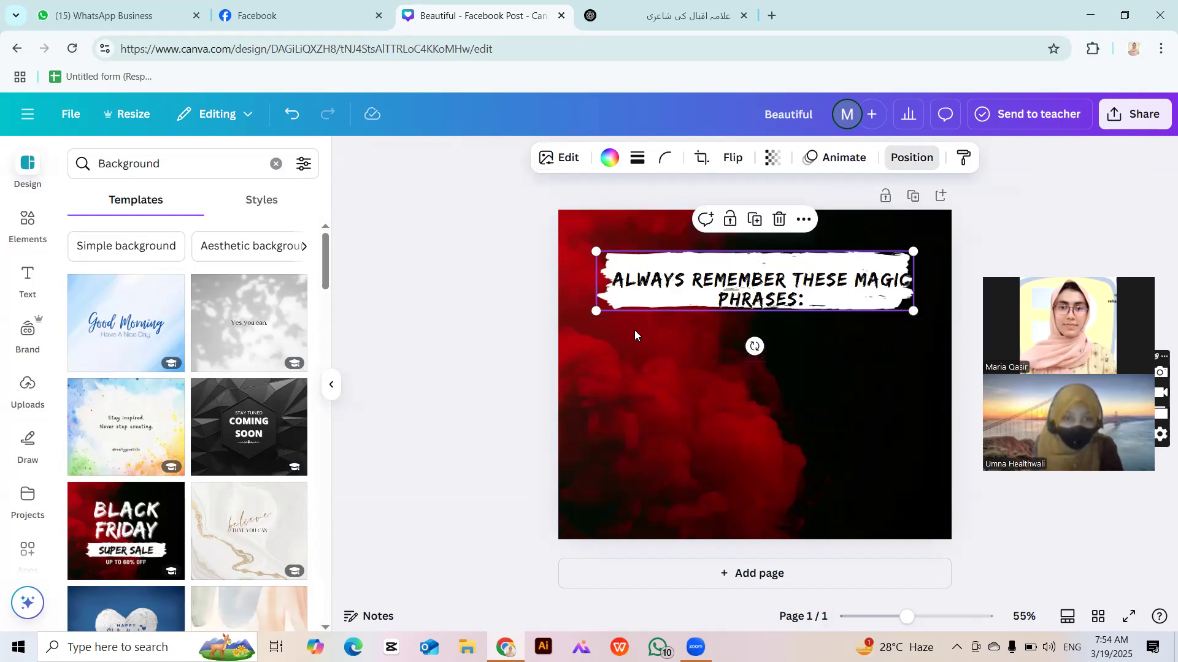
Shrink the heading to about size 32.3 and fit it within the white brush stroke, centred vertically.
{"action": "mouse_move", "coordinate": [595, 310]}
{"action": "left_mouse_down"}
{"action": "mouse_move", "coordinate": [650, 301]}
{"action": "mouse_move", "coordinate": [590, 327]}
{"action": "mouse_move", "coordinate": [635, 296]}
{"action": "left_mouse_up"}
{"action": "left_click", "coordinate": [711, 306]}
{"action": "left_click_drag", "start_coordinate": [706, 300], "coordinate": [682, 292]}
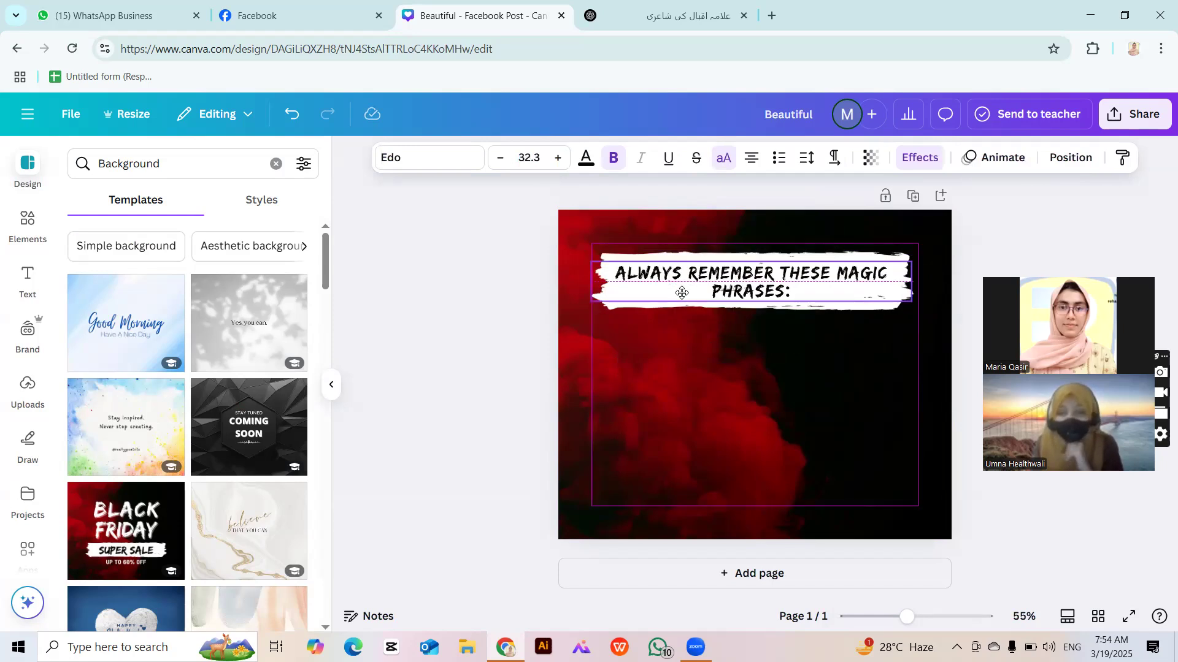
{"action": "left_click", "coordinate": [529, 345]}
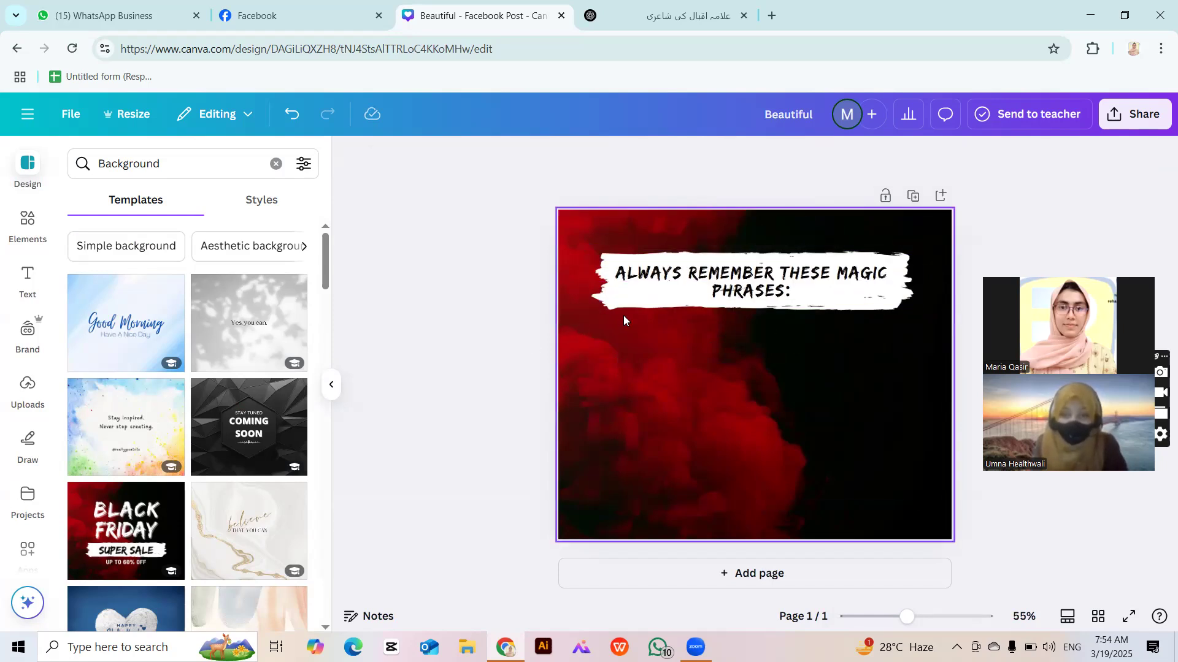
Shift the white brush stroke and the heading slightly so the heading is centred horizontally on the page.
{"action": "left_click", "coordinate": [638, 305]}
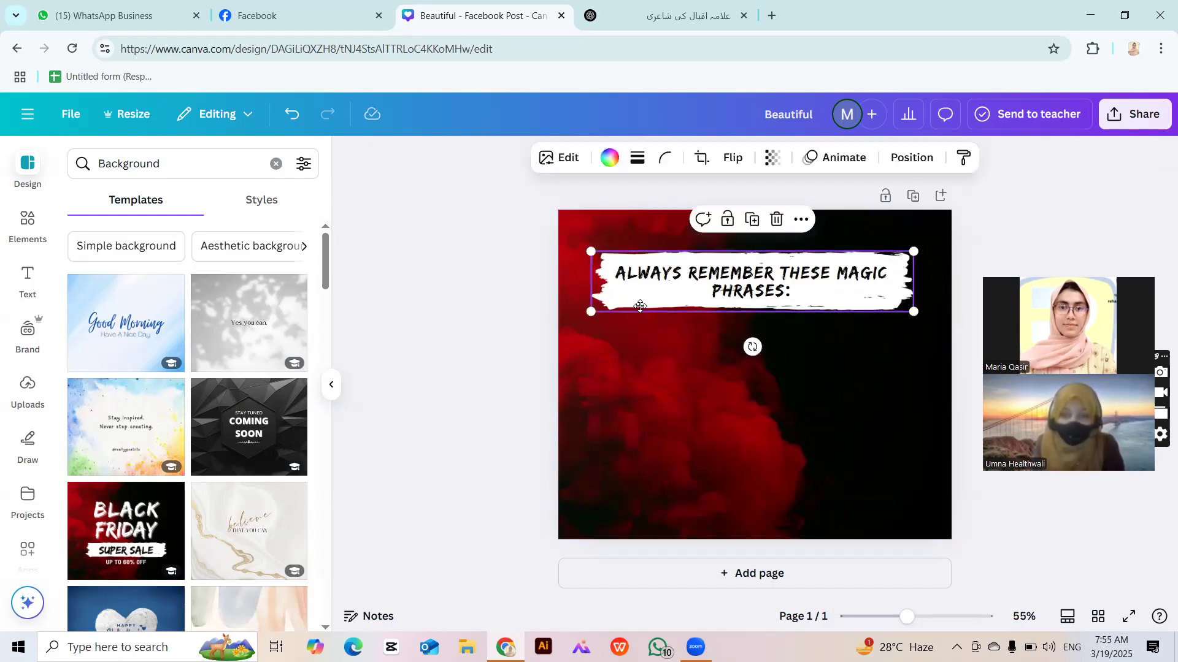
{"action": "left_click", "coordinate": [681, 282]}
{"action": "left_click_drag", "start_coordinate": [680, 282], "coordinate": [681, 282]}
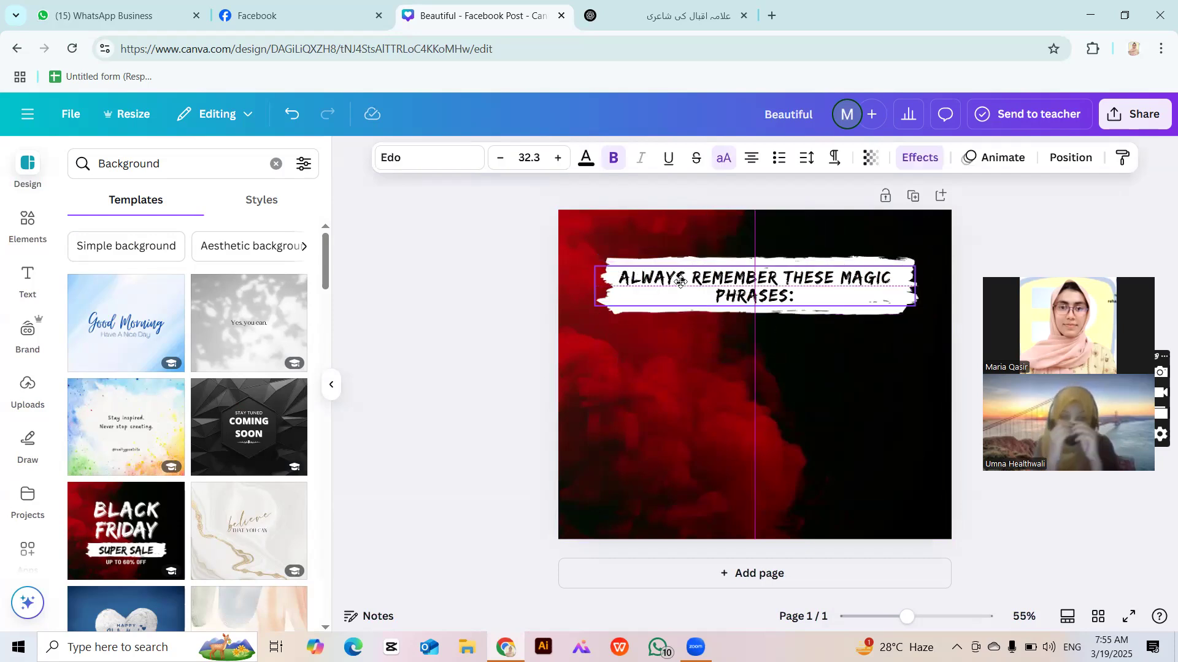
{"action": "left_click", "coordinate": [530, 333]}
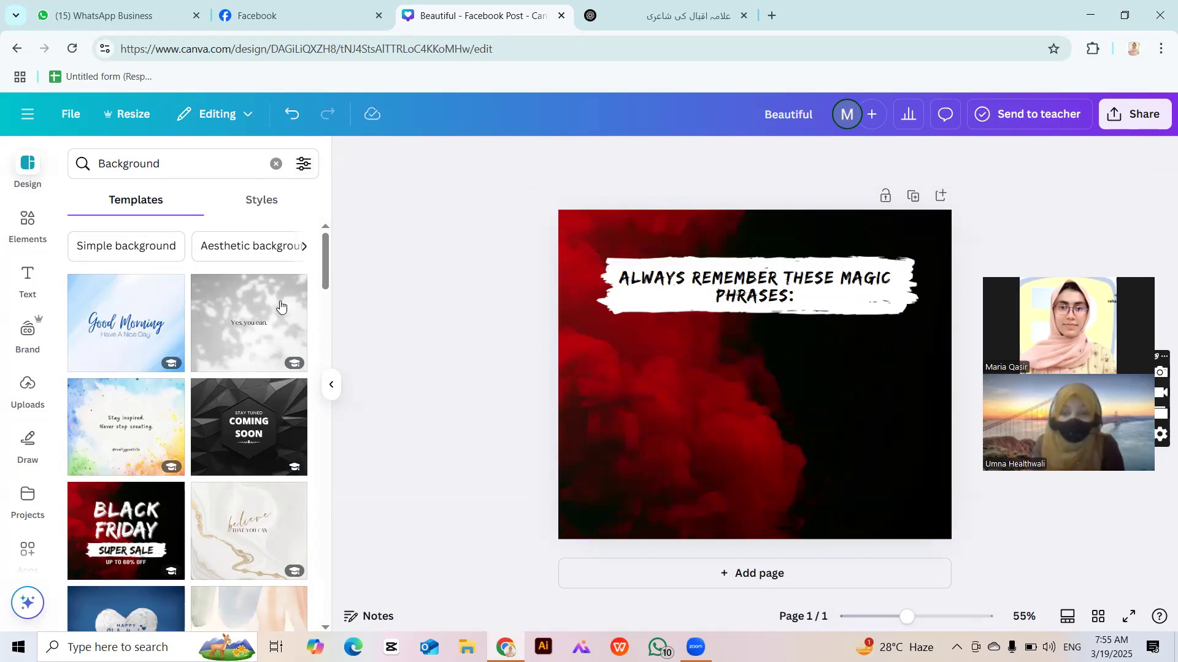
Add the white, grey and gold marble "believe THAT YOU CAN" template as a new page and delete the red-and-black smoke page.
{"action": "scroll", "coordinate": [245, 398], "scroll_direction": "down", "scroll_amount": 6}
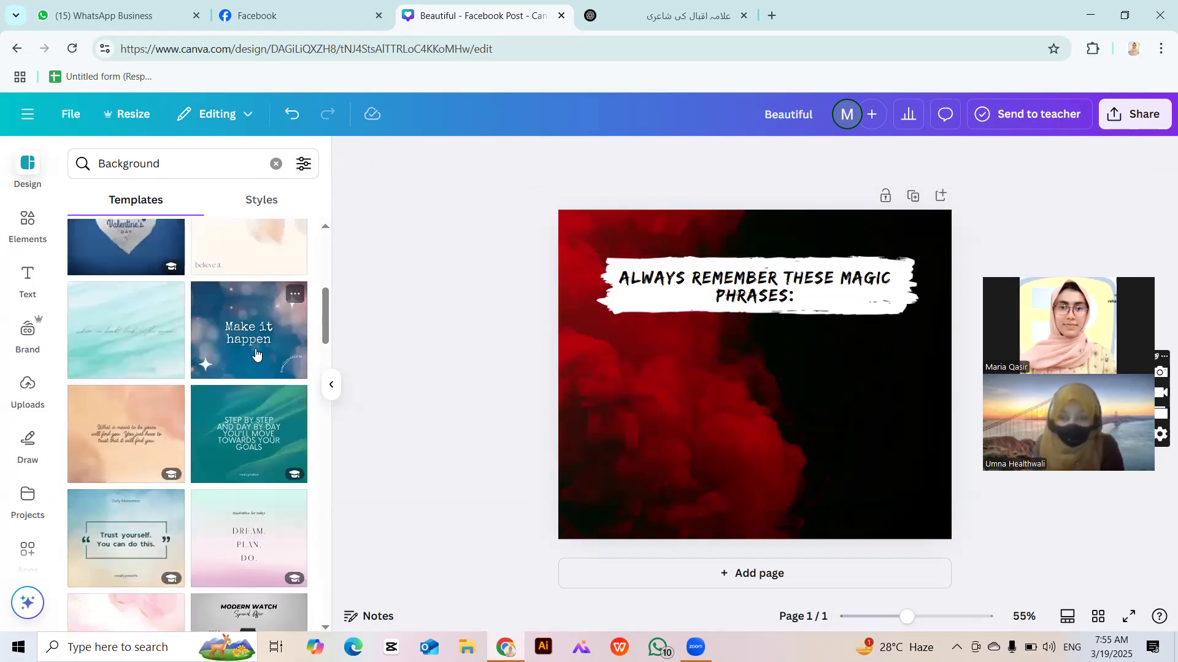
{"action": "scroll", "coordinate": [192, 342], "scroll_direction": "up", "scroll_amount": 3}
{"action": "left_click", "coordinate": [229, 335]}
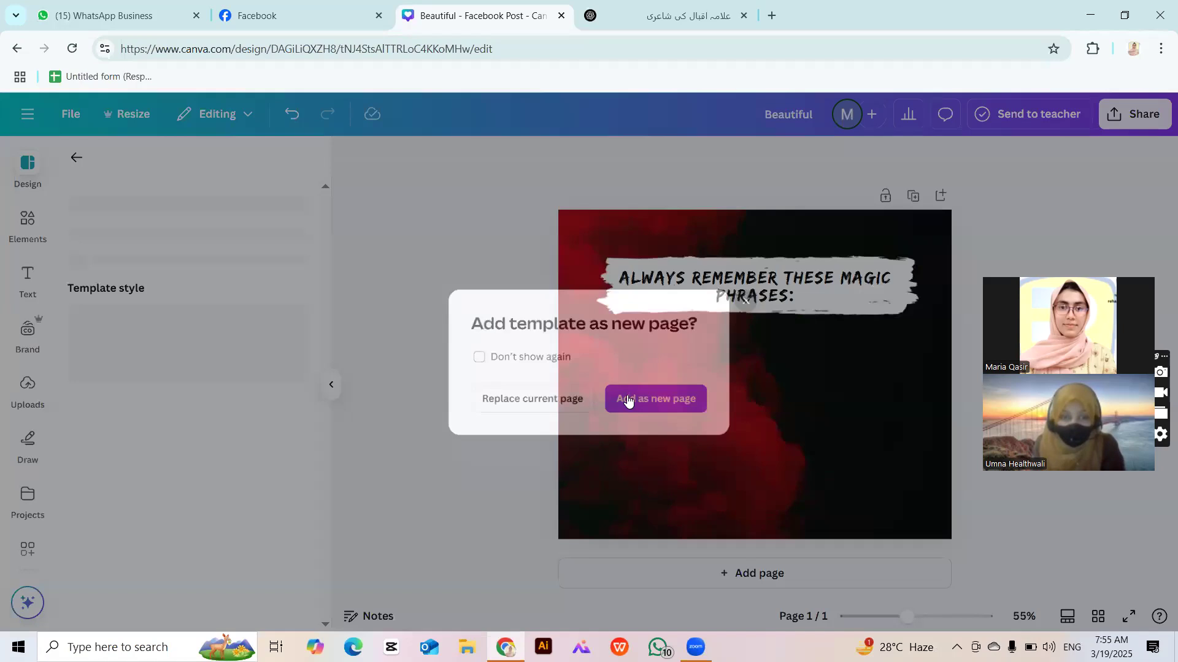
{"action": "left_click", "coordinate": [663, 399]}
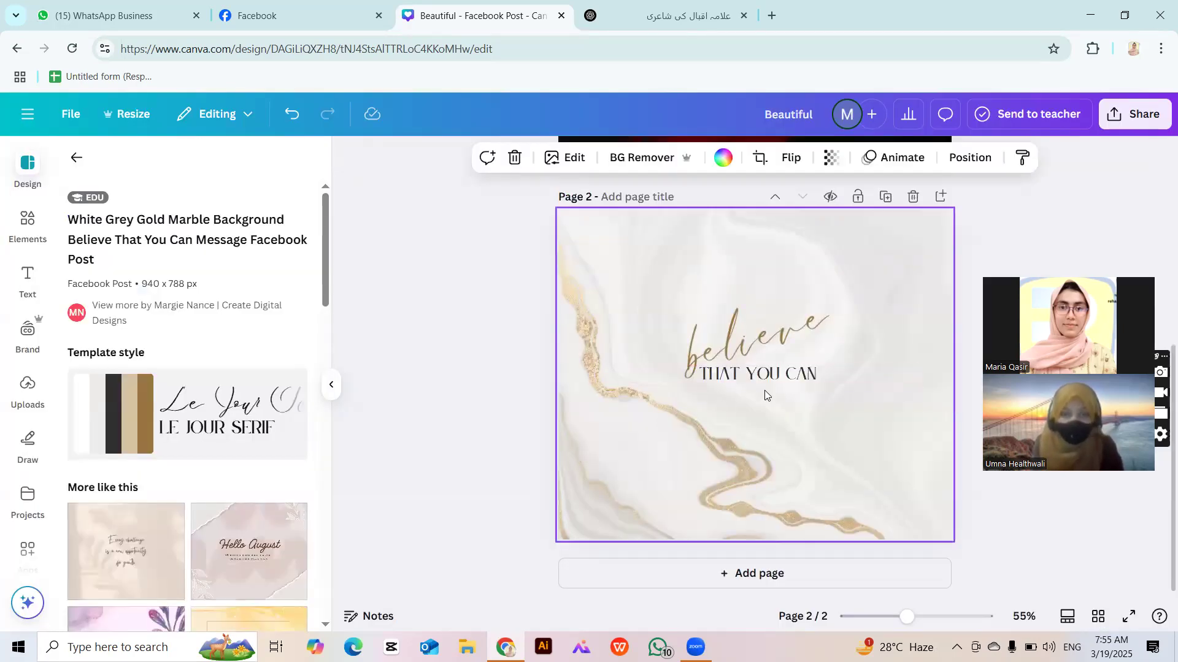
{"action": "scroll", "coordinate": [767, 386], "scroll_direction": "up", "scroll_amount": 5}
{"action": "left_click", "coordinate": [913, 196]}
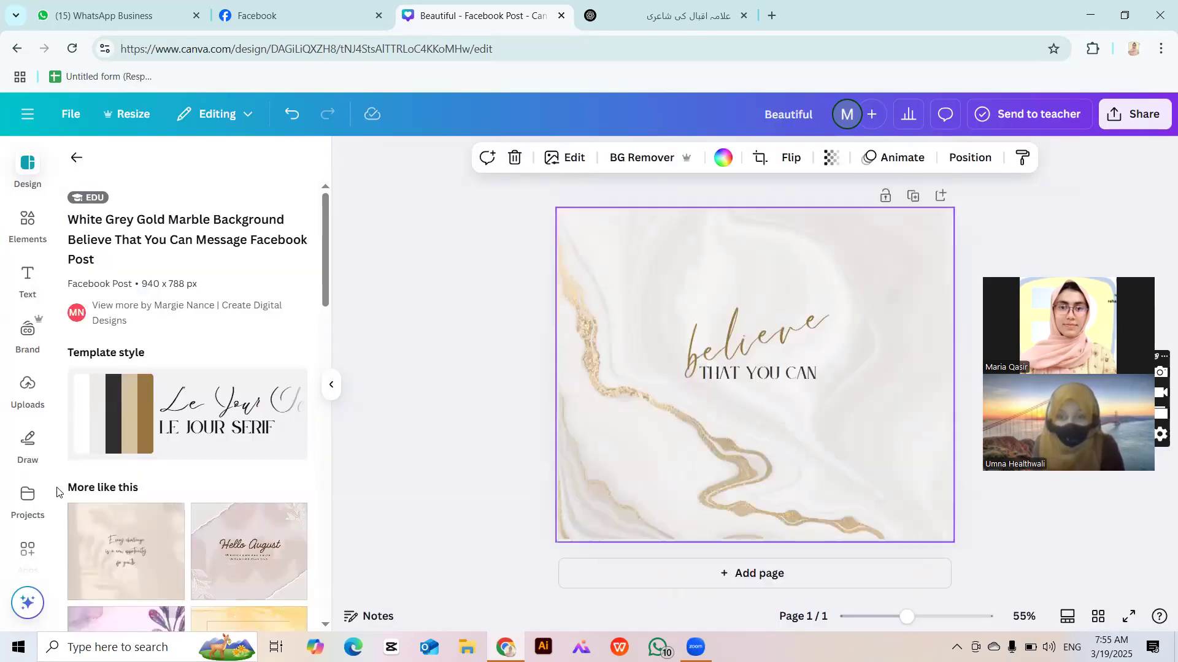
Browse the templates similar to the white, grey and gold marble design.
{"action": "scroll", "coordinate": [86, 481], "scroll_direction": "down", "scroll_amount": 6}
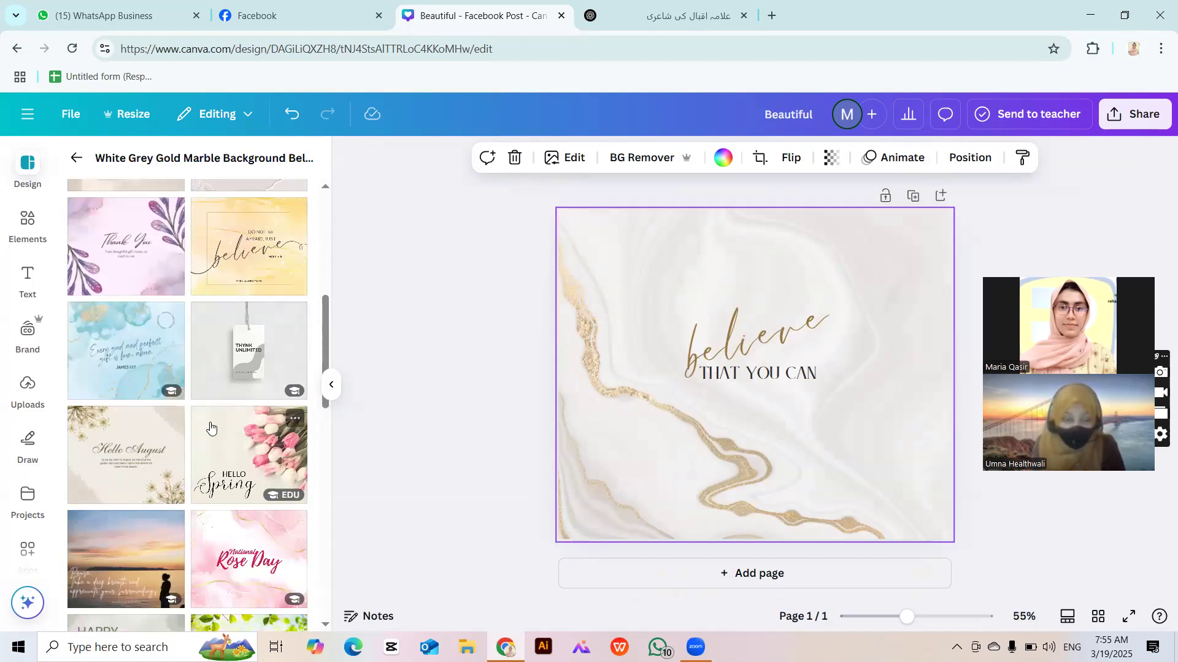
{"action": "scroll", "coordinate": [210, 425], "scroll_direction": "down", "scroll_amount": 5}
{"action": "scroll", "coordinate": [210, 426], "scroll_direction": "down", "scroll_amount": 5}
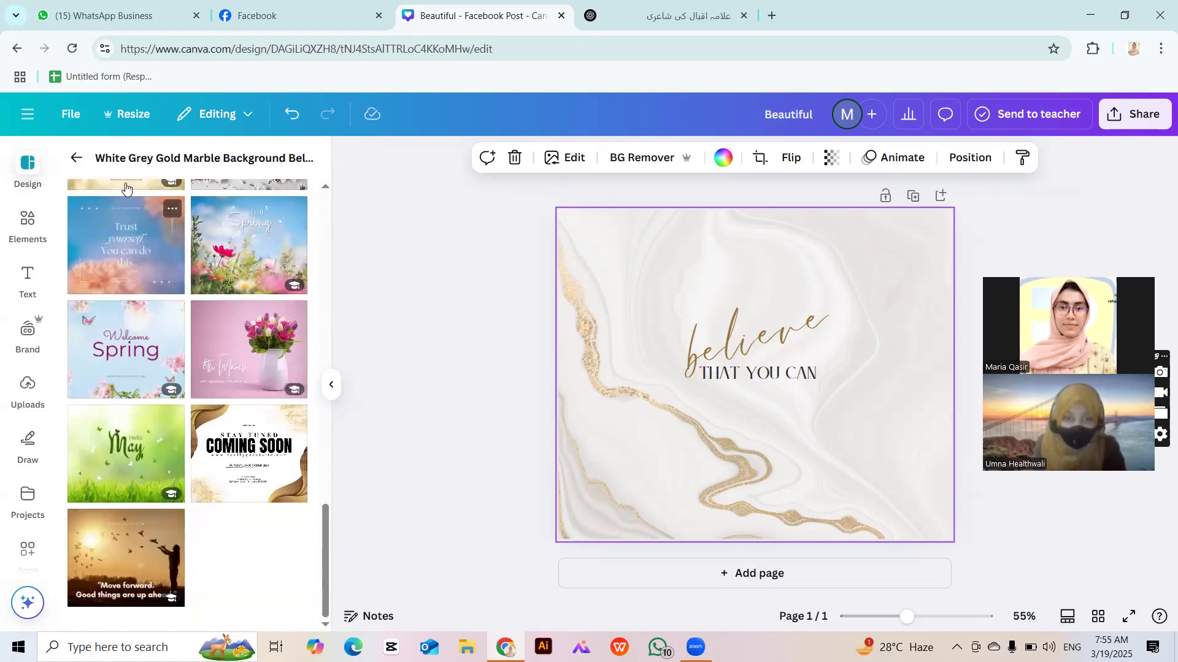
Search the Facebook Post templates for "Always remember these magic phrases:".
{"action": "left_click", "coordinate": [77, 157]}
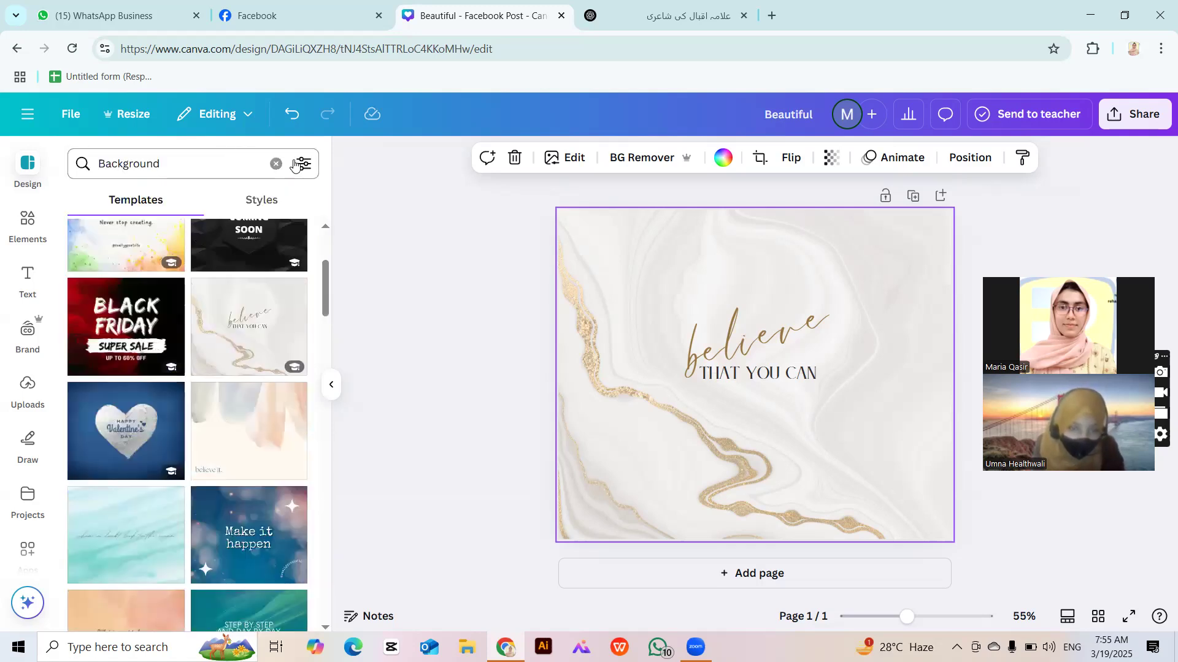
{"action": "left_click", "coordinate": [279, 165]}
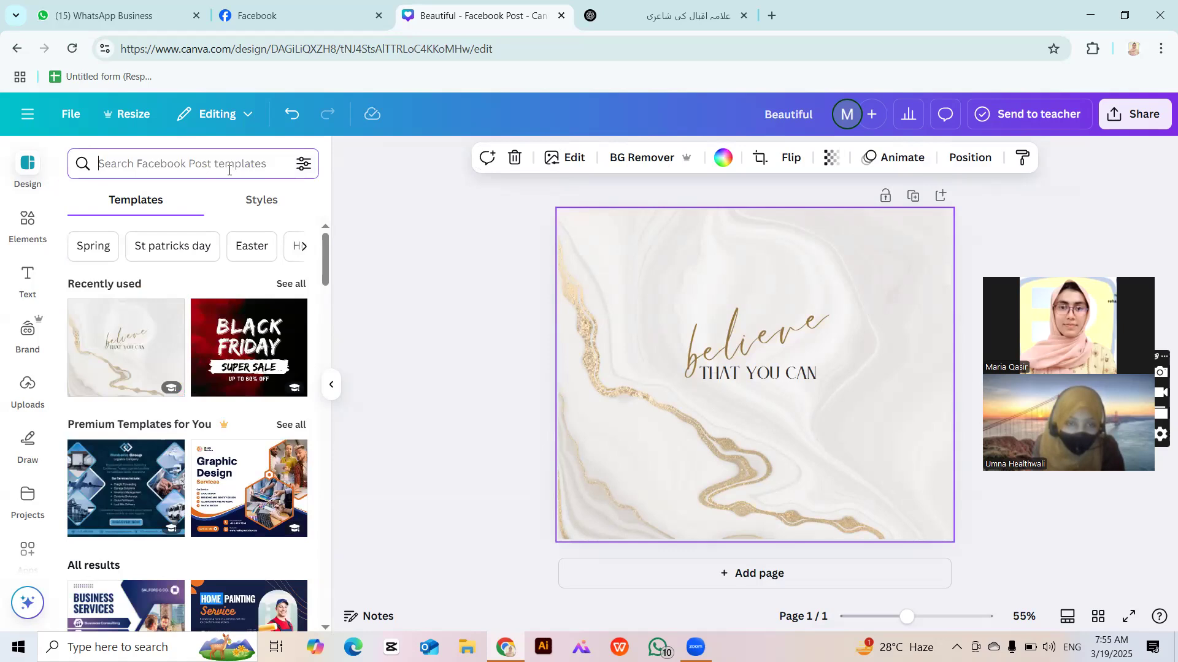
{"action": "type", "text": "Always remember these magic phrases"}
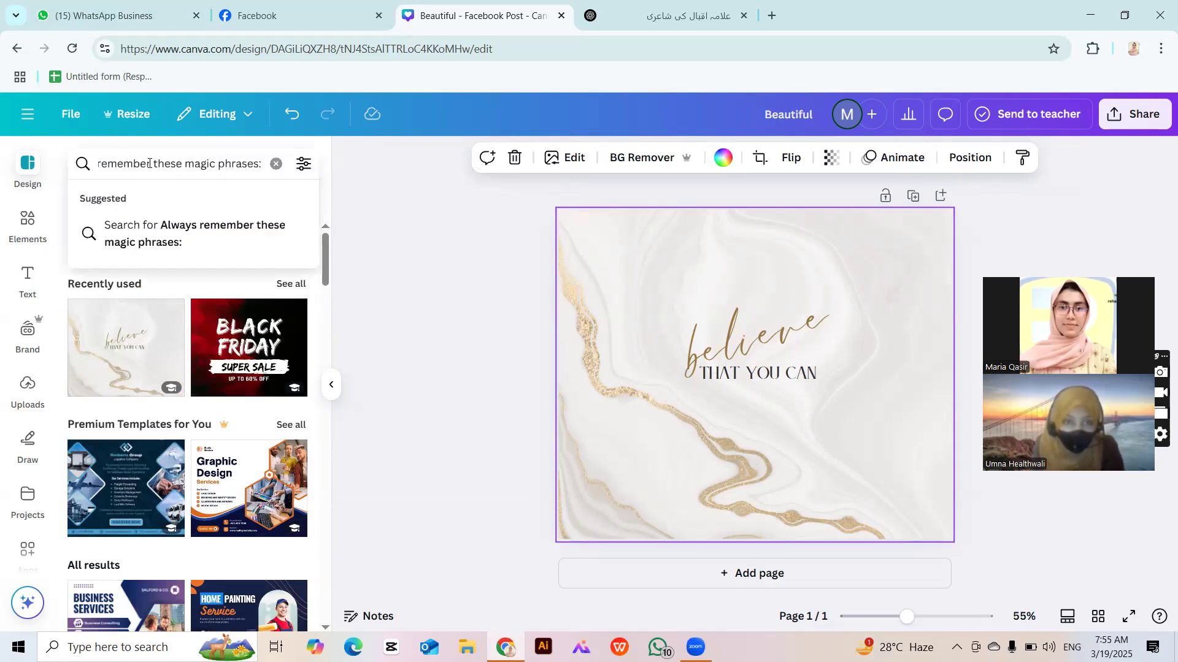
{"action": "key", "text": "Return"}
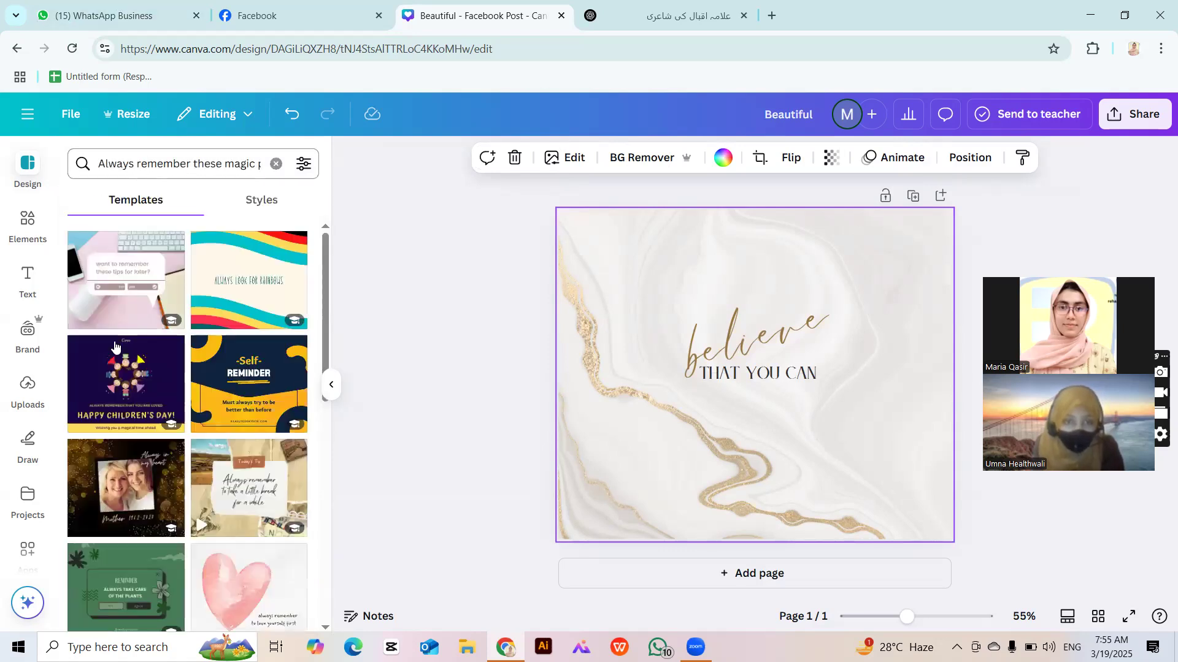
Try the Green Minimalist Reminder and Black Gray Minimalist Reminder Facebook Post templates on the page.
{"action": "scroll", "coordinate": [153, 394], "scroll_direction": "down", "scroll_amount": 3}
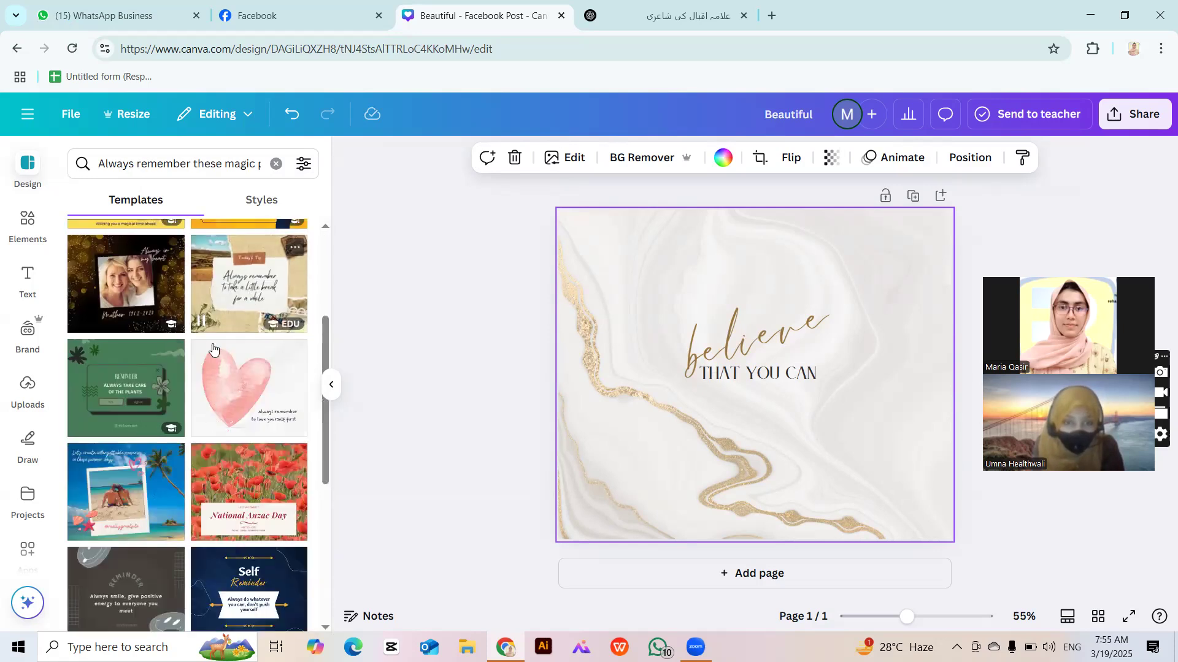
{"action": "left_click", "coordinate": [146, 368]}
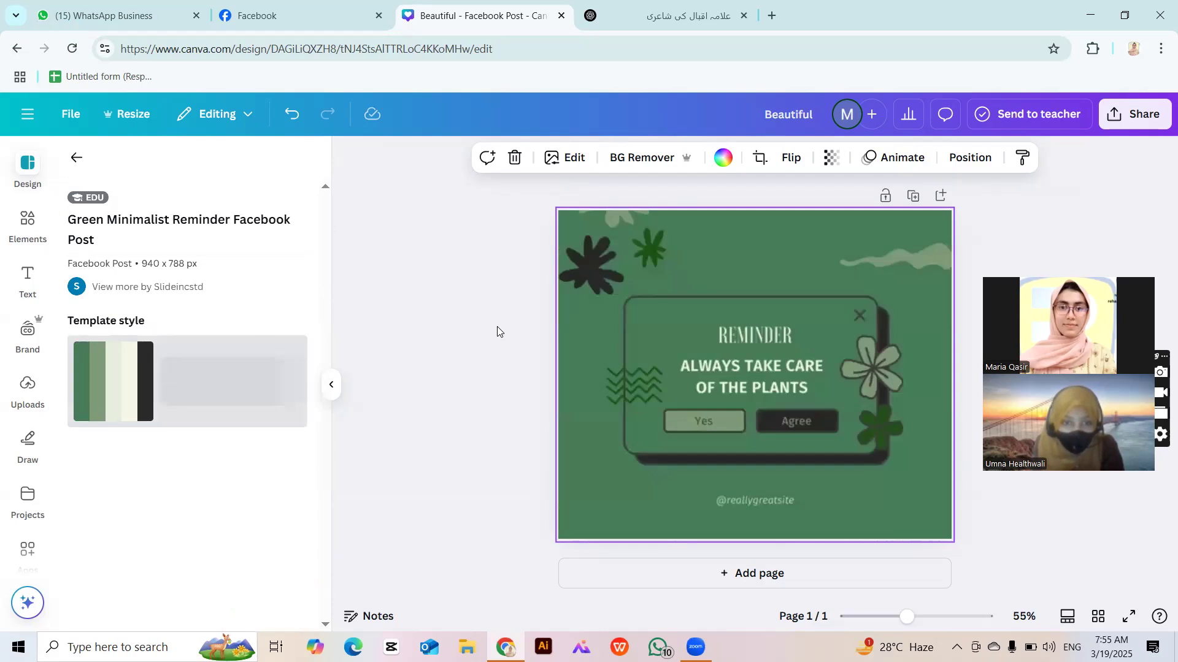
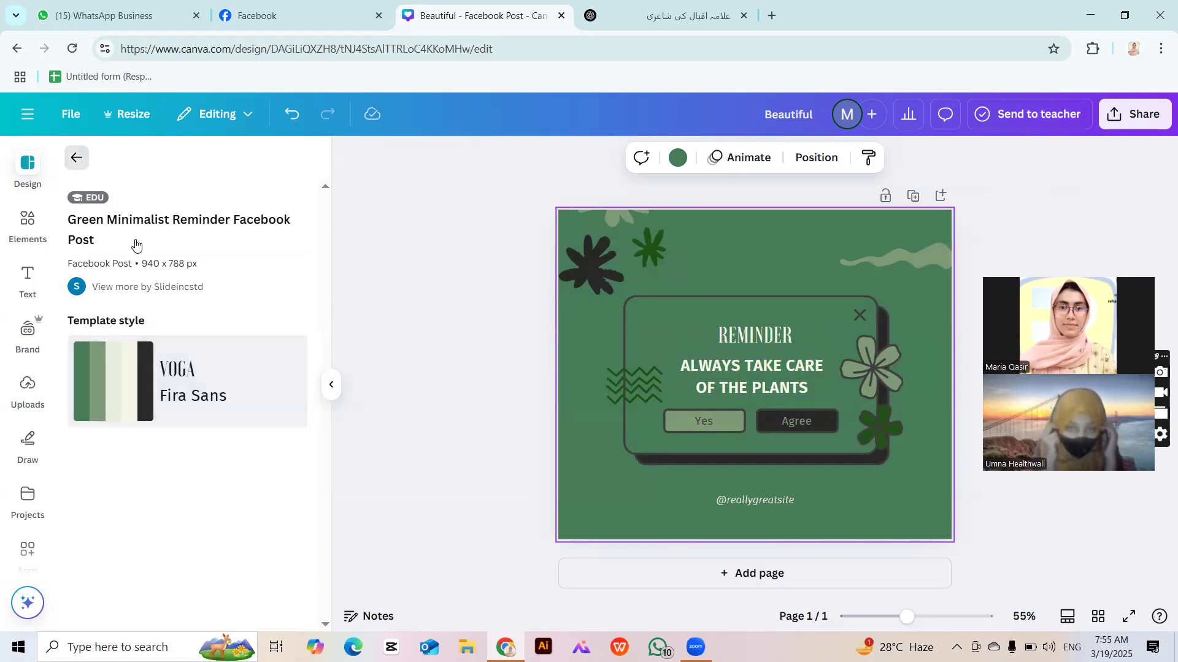
{"action": "left_click", "coordinate": [76, 157]}
{"action": "scroll", "coordinate": [258, 421], "scroll_direction": "down", "scroll_amount": 3}
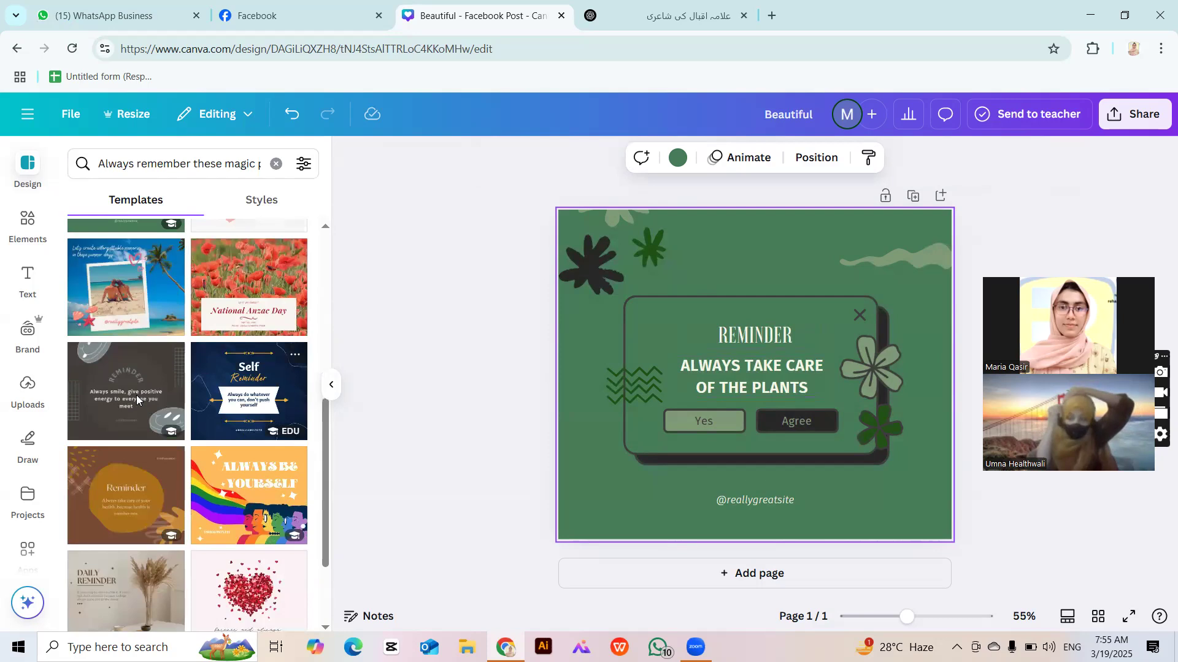
{"action": "left_click", "coordinate": [136, 395]}
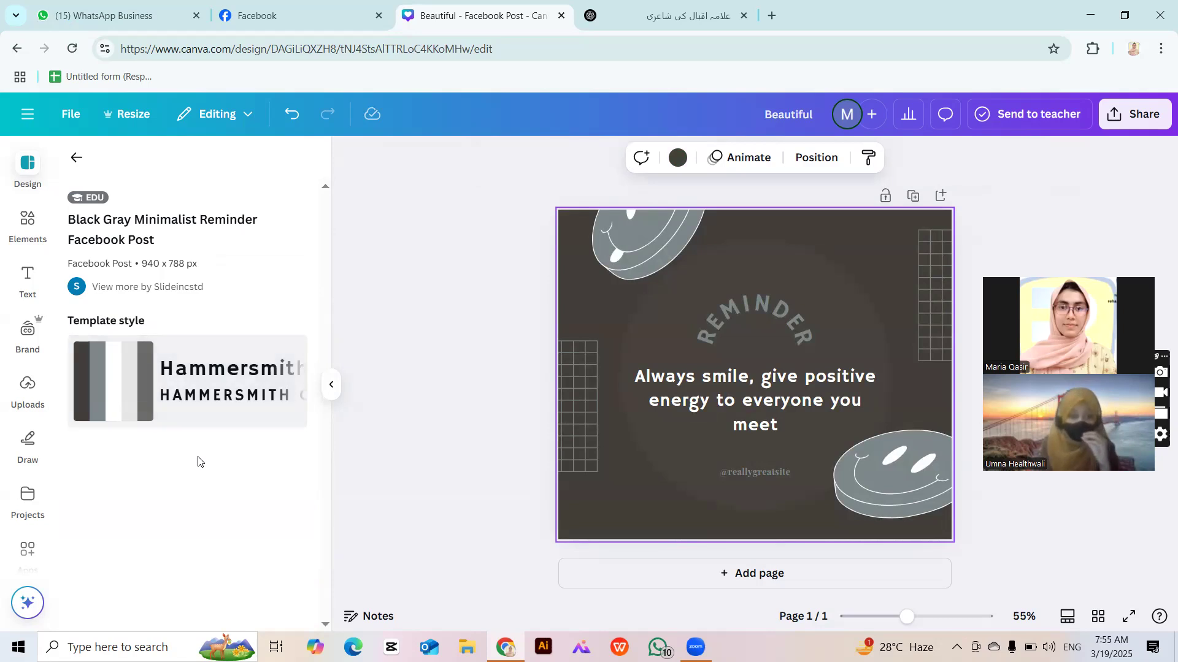
Apply the Brown Minimalist Reminder Facebook Post template to the page.
{"action": "left_click", "coordinate": [75, 162]}
{"action": "scroll", "coordinate": [229, 511], "scroll_direction": "down", "scroll_amount": 3}
{"action": "scroll", "coordinate": [229, 510], "scroll_direction": "down", "scroll_amount": 3}
{"action": "scroll", "coordinate": [104, 360], "scroll_direction": "up", "scroll_amount": 3}
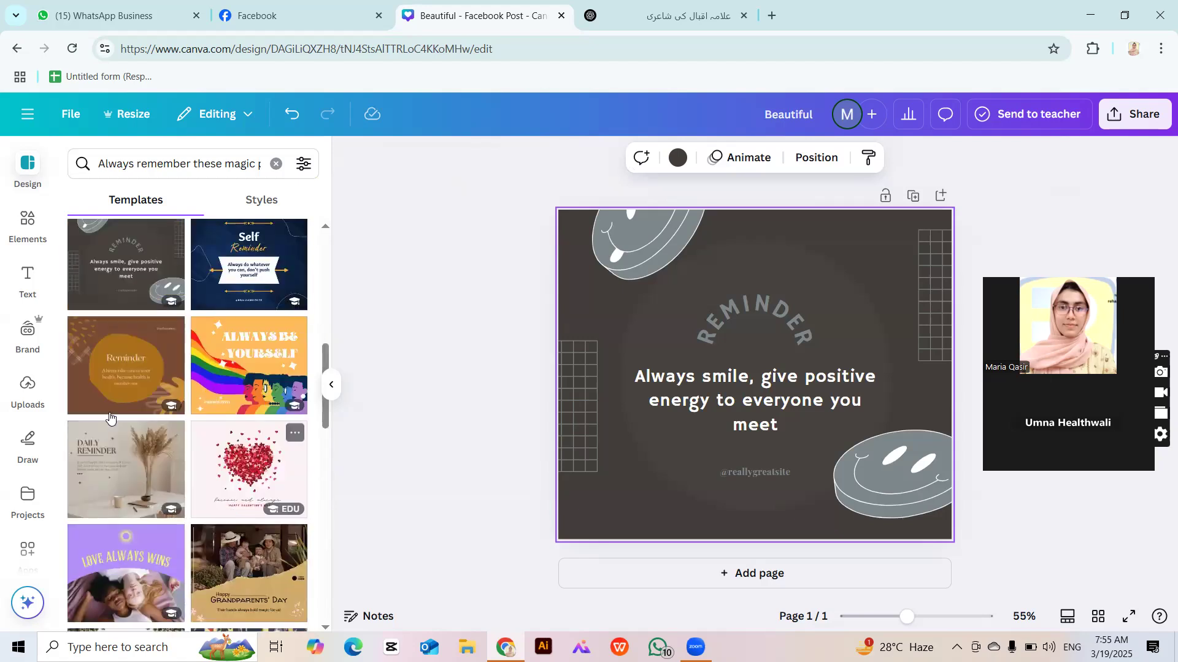
{"action": "left_click", "coordinate": [104, 360]}
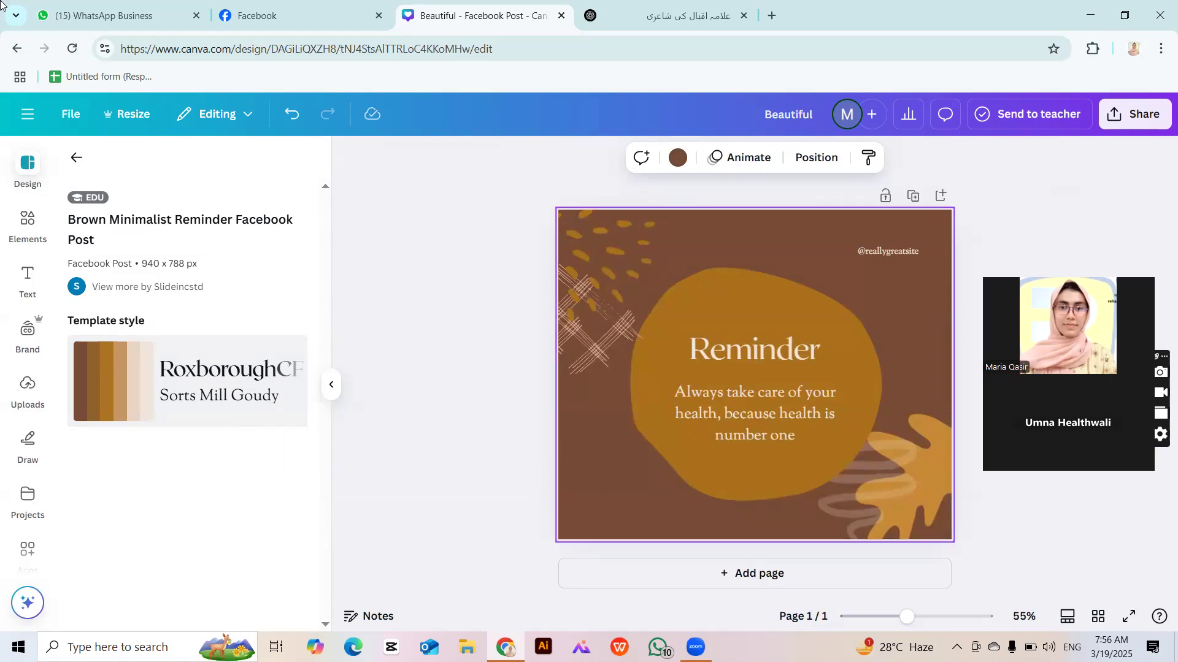
Check the magic phrases message in the WhatsApp Web group chat and return to the Canva design.
{"action": "left_click", "coordinate": [98, 8]}
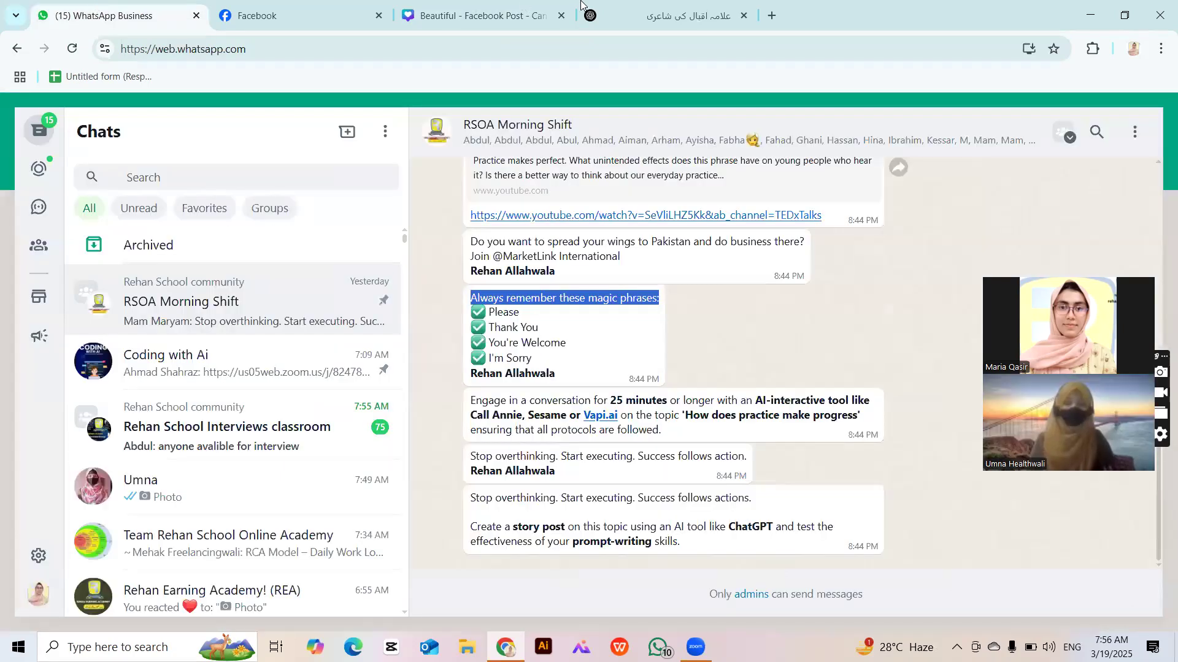
{"action": "left_click", "coordinate": [484, 16]}
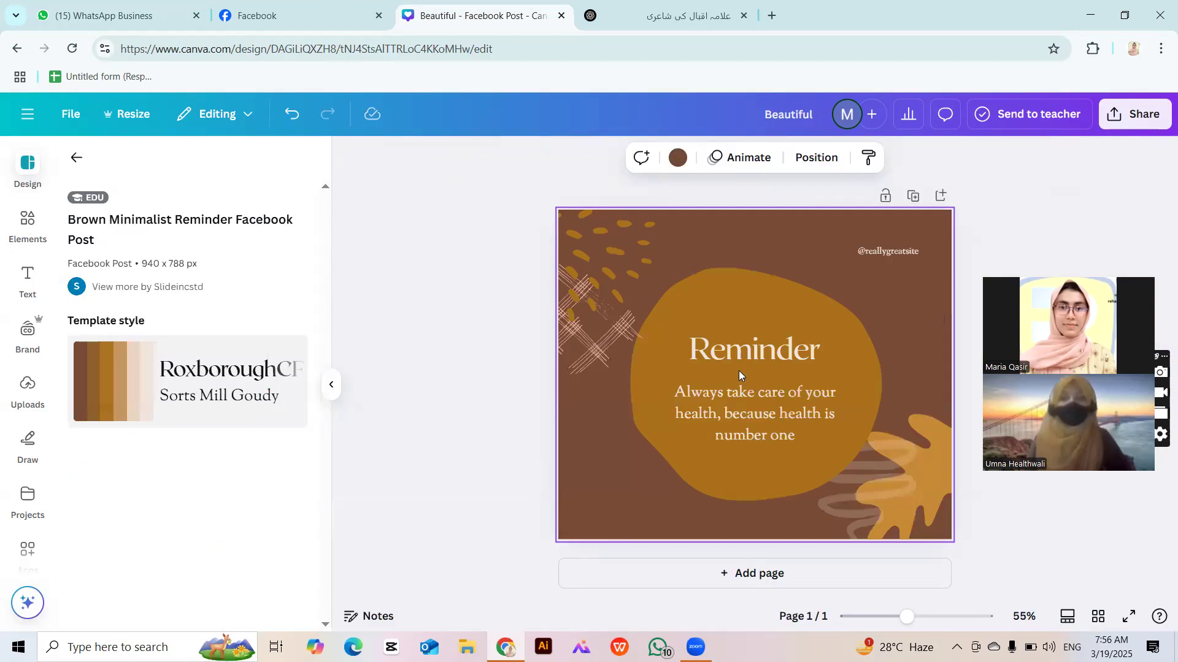
Try dusty pink and dark olive green from the brand kit as the fill of the central blob.
{"action": "left_click", "coordinate": [698, 271]}
{"action": "left_click", "coordinate": [609, 158]}
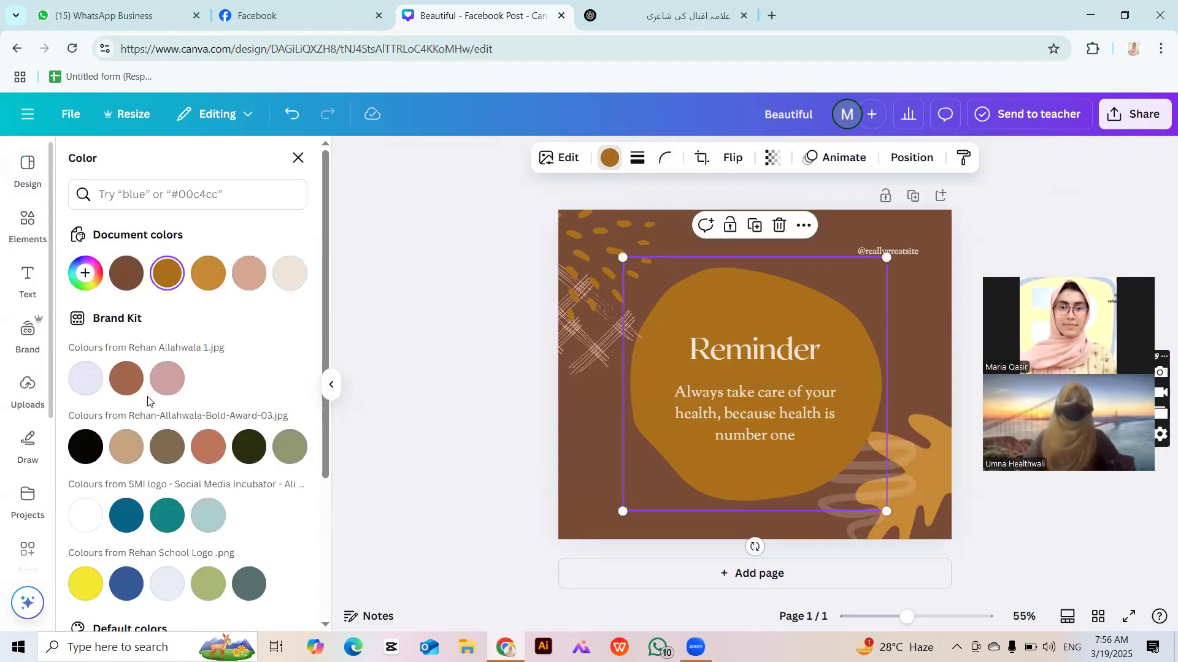
{"action": "left_click", "coordinate": [166, 378]}
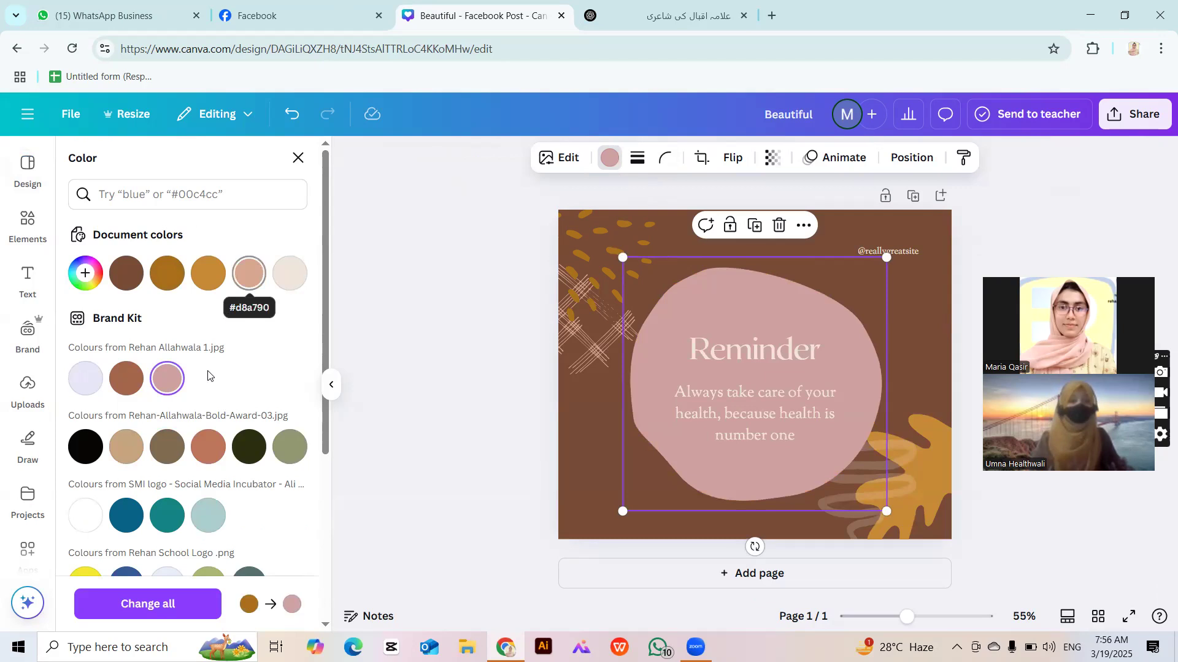
{"action": "left_click", "coordinate": [250, 457]}
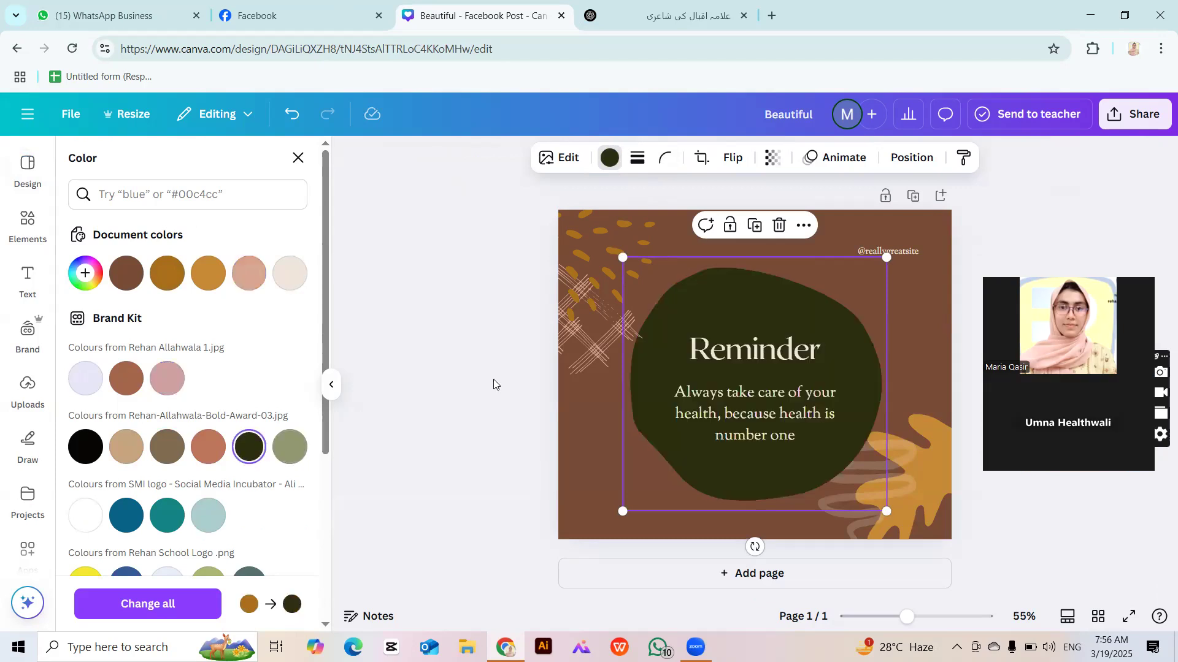
Try pink and peach tones on the page background and settle on the brand kit's sage green.
{"action": "left_click", "coordinate": [563, 435]}
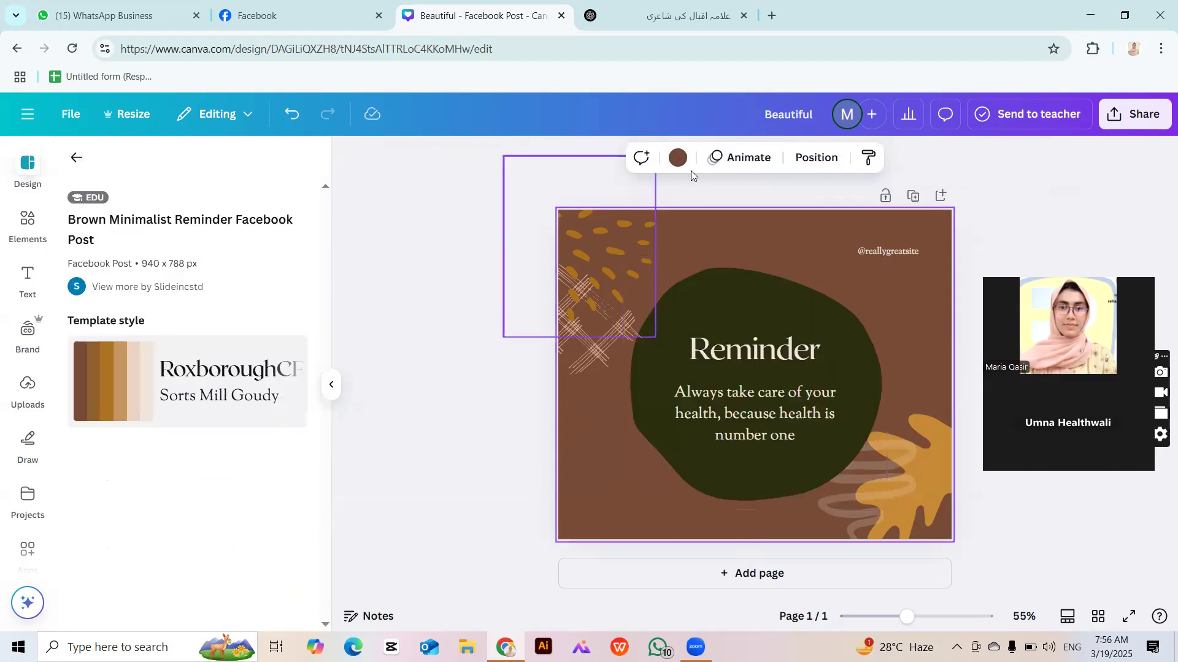
{"action": "left_click", "coordinate": [677, 158]}
{"action": "left_click", "coordinate": [168, 421]}
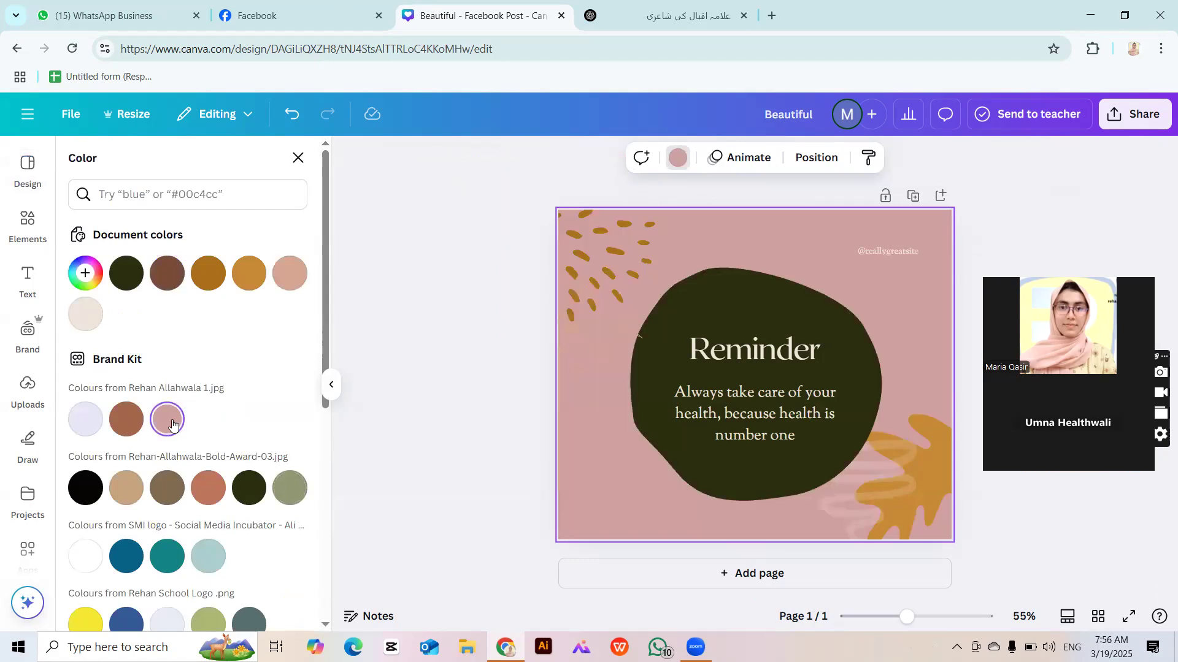
{"action": "left_click", "coordinate": [207, 274]}
{"action": "left_click", "coordinate": [277, 274]}
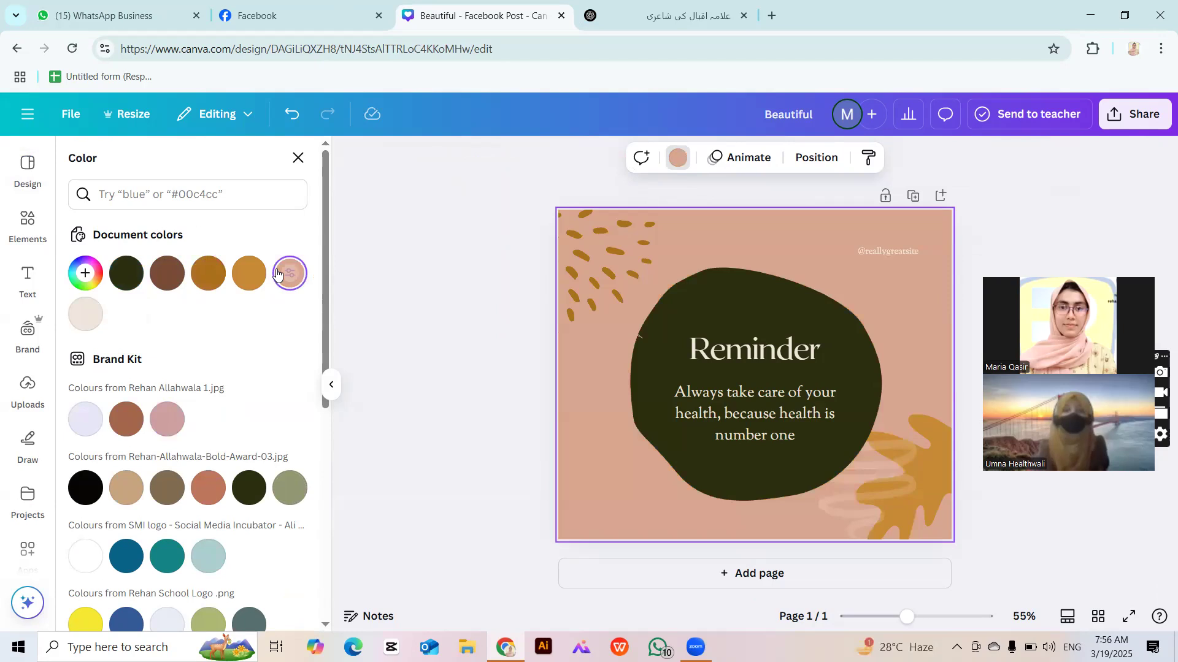
{"action": "left_click", "coordinate": [284, 488]}
Recolour the crosshatch lines in the design's upper corner black and the dash pattern above them white.
{"action": "left_click", "coordinate": [570, 349]}
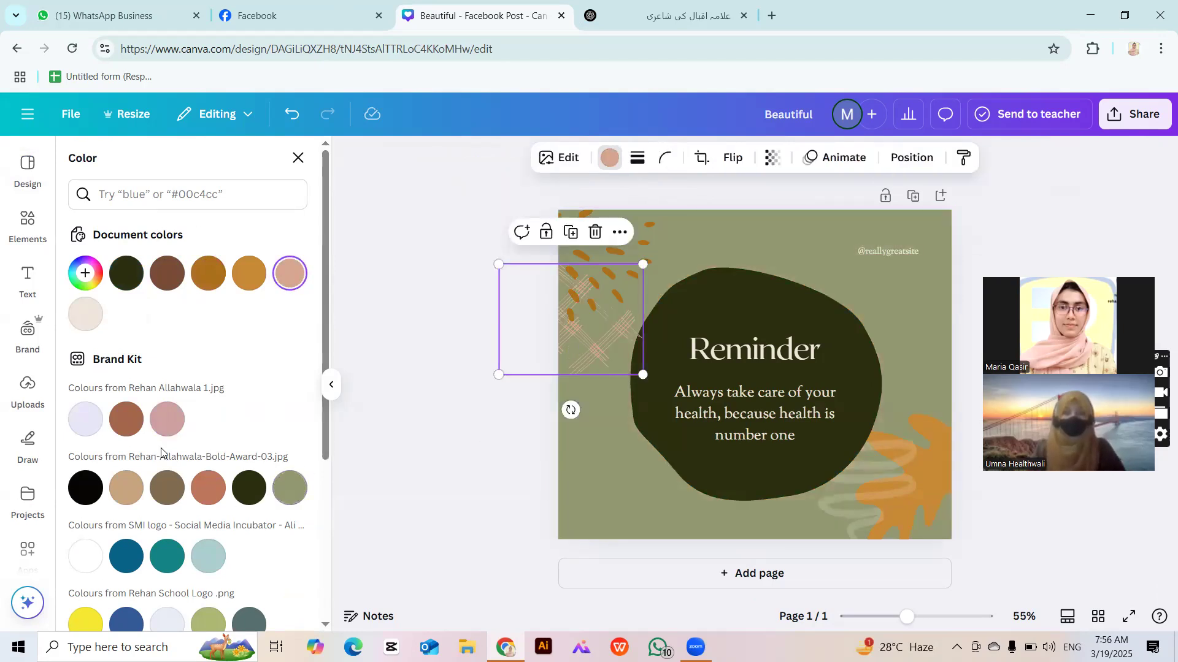
{"action": "left_click", "coordinate": [86, 488]}
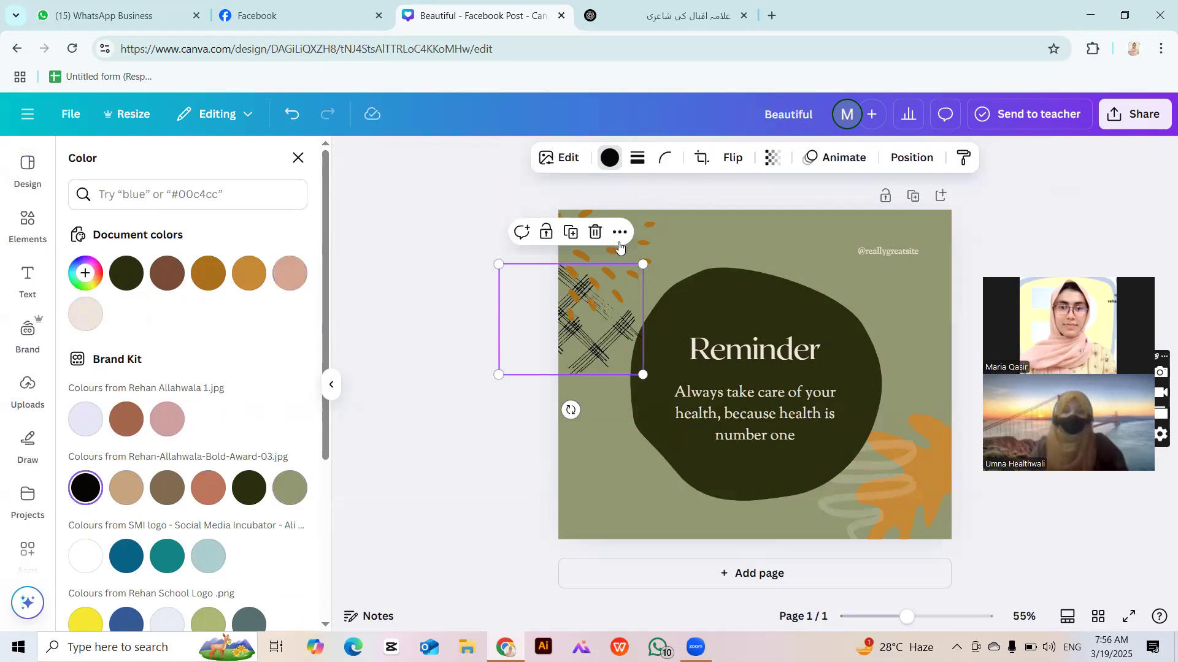
{"action": "left_click", "coordinate": [614, 289]}
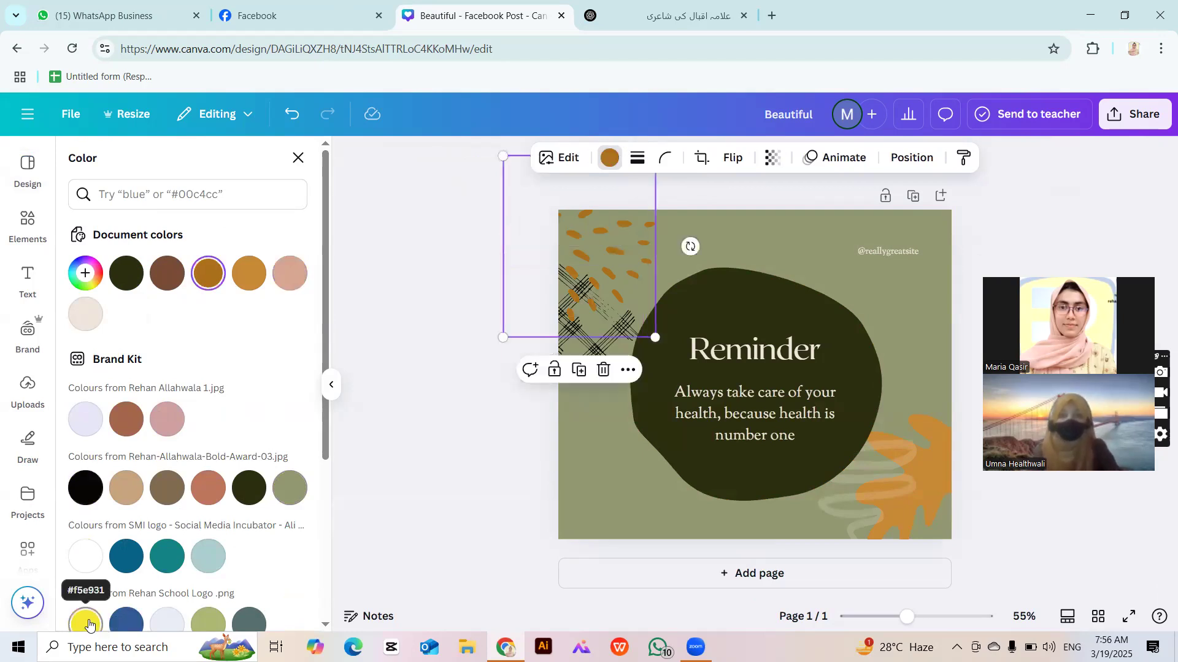
{"action": "left_click", "coordinate": [89, 624]}
{"action": "left_click", "coordinate": [91, 568]}
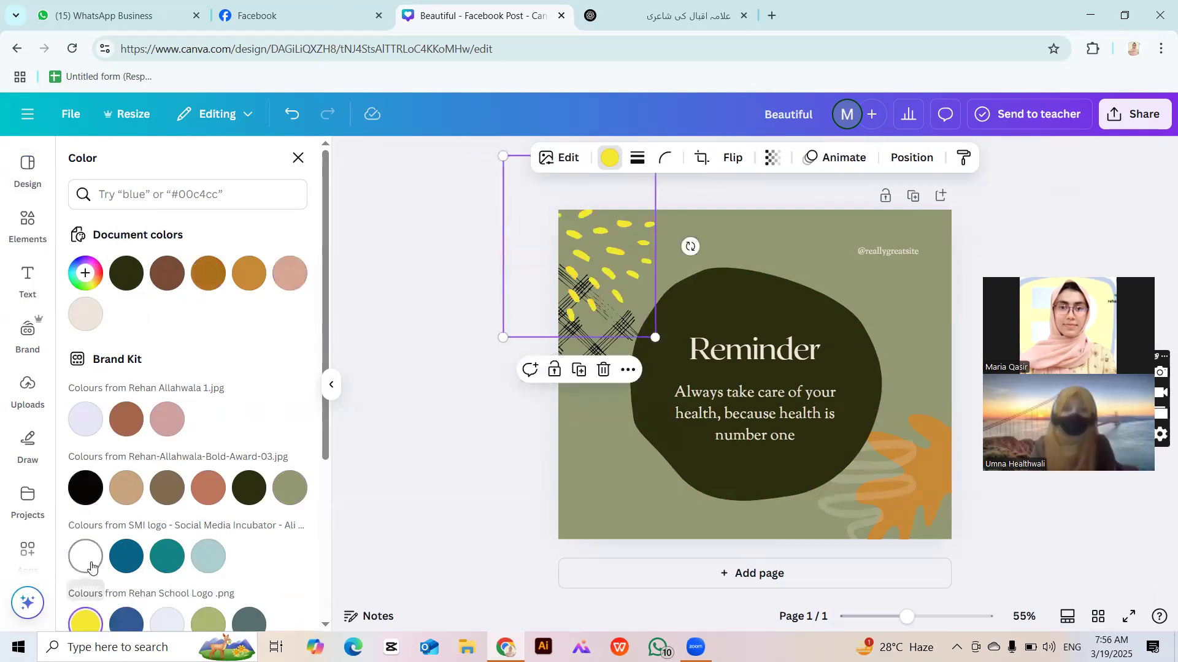
Recolour the leaf shape in the design's lower corner teal and the squiggle beside it white.
{"action": "left_click", "coordinate": [924, 482]}
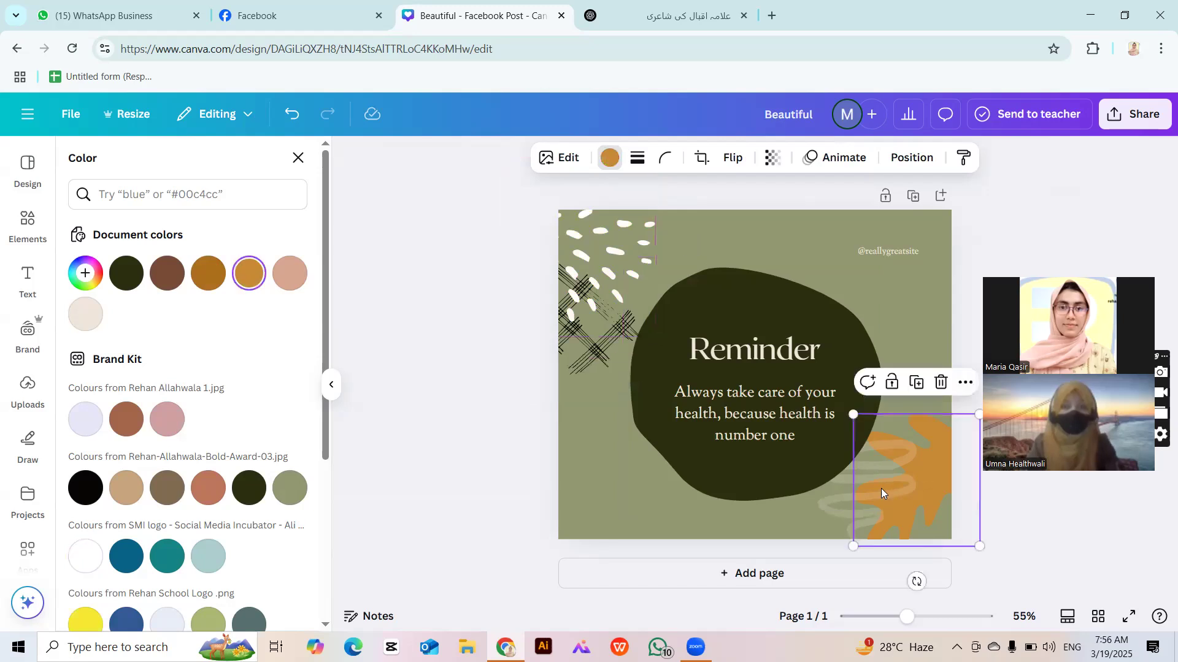
{"action": "left_click", "coordinate": [167, 555]}
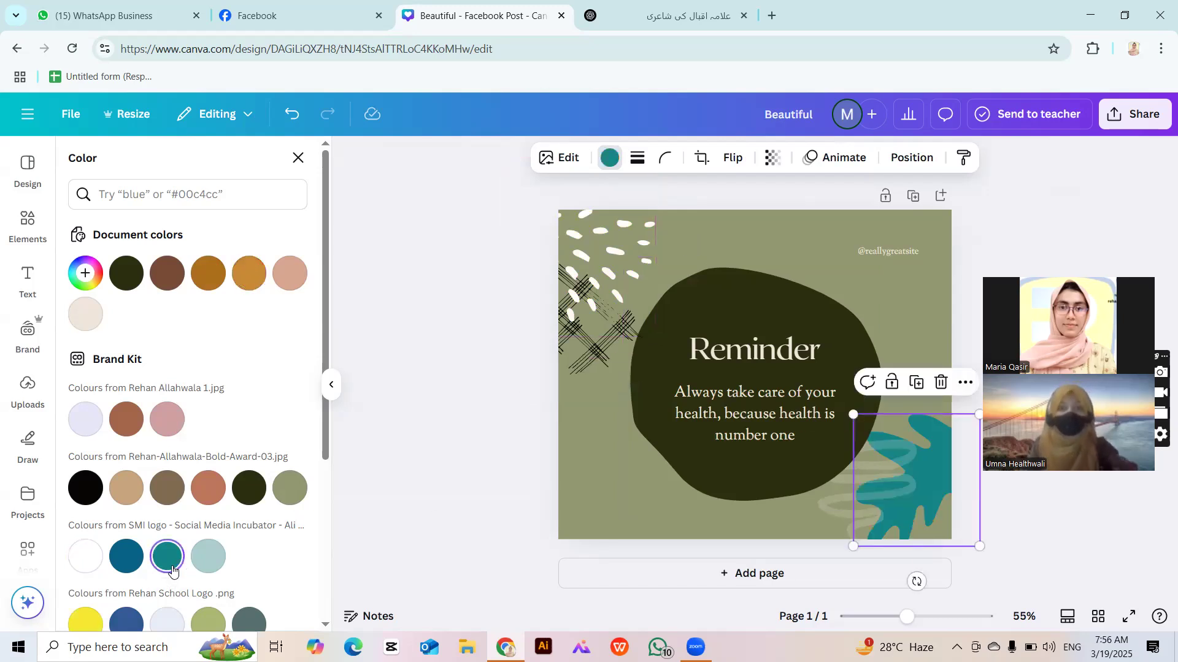
{"action": "left_click", "coordinate": [829, 532]}
{"action": "left_click", "coordinate": [73, 561]}
{"action": "left_click", "coordinate": [407, 387]}
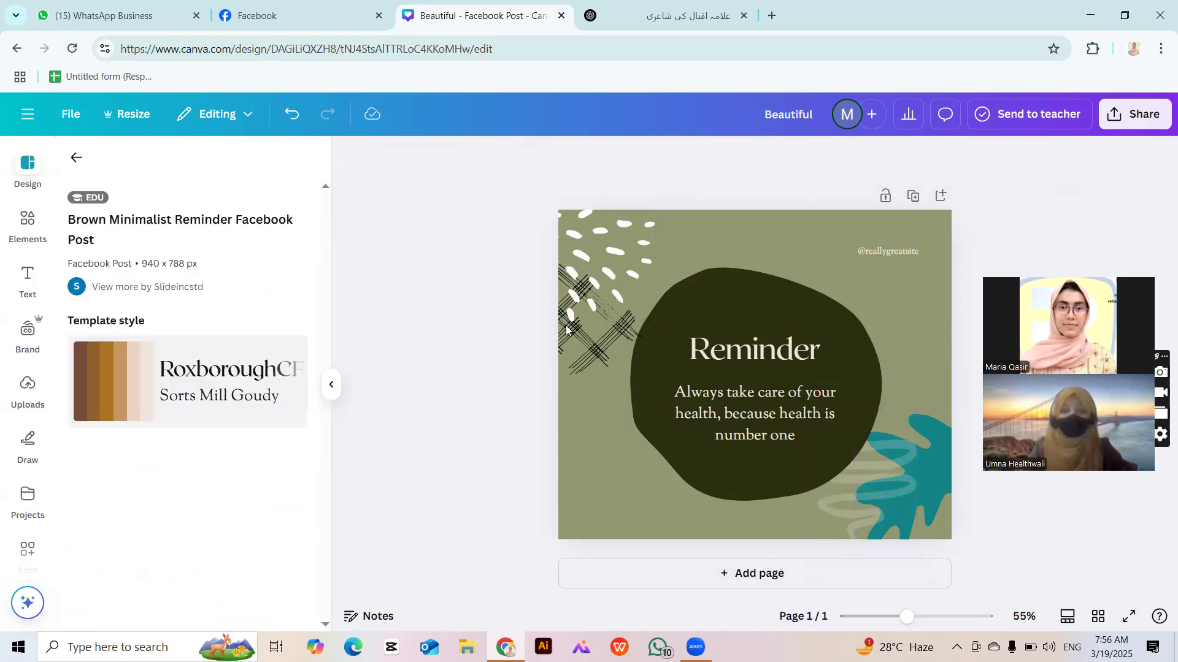
Recolour the dash pattern in the upper corner teal to match the leaf shape.
{"action": "left_click", "coordinate": [596, 339]}
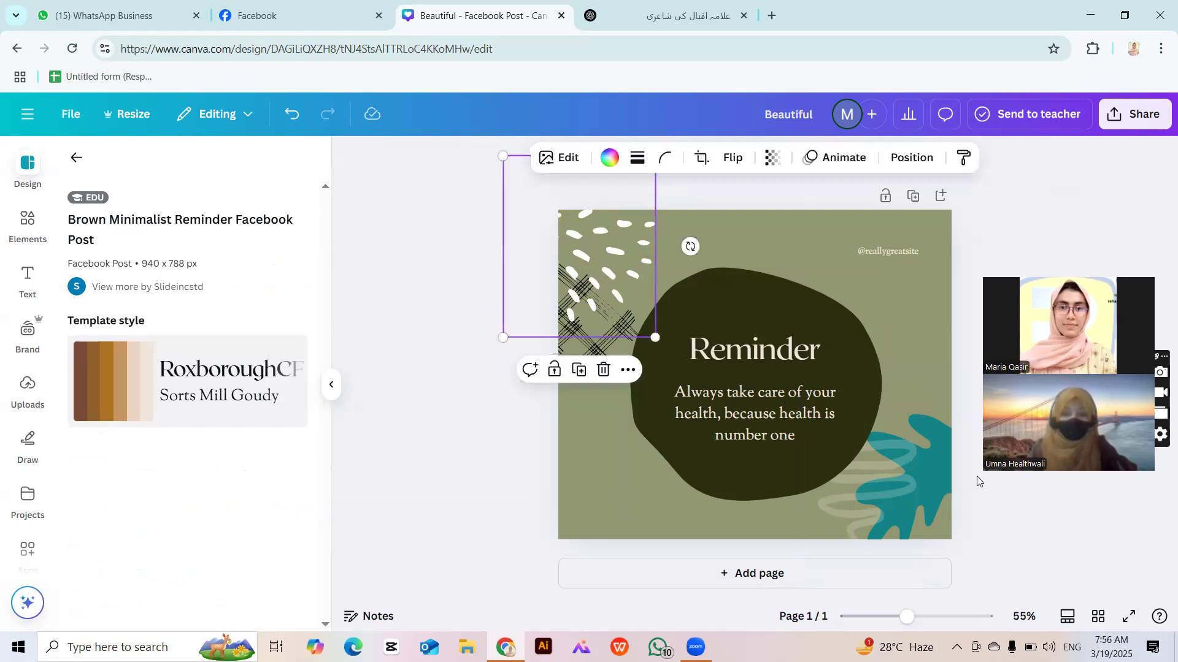
{"action": "left_click", "coordinate": [948, 491]}
{"action": "left_click", "coordinate": [609, 158]}
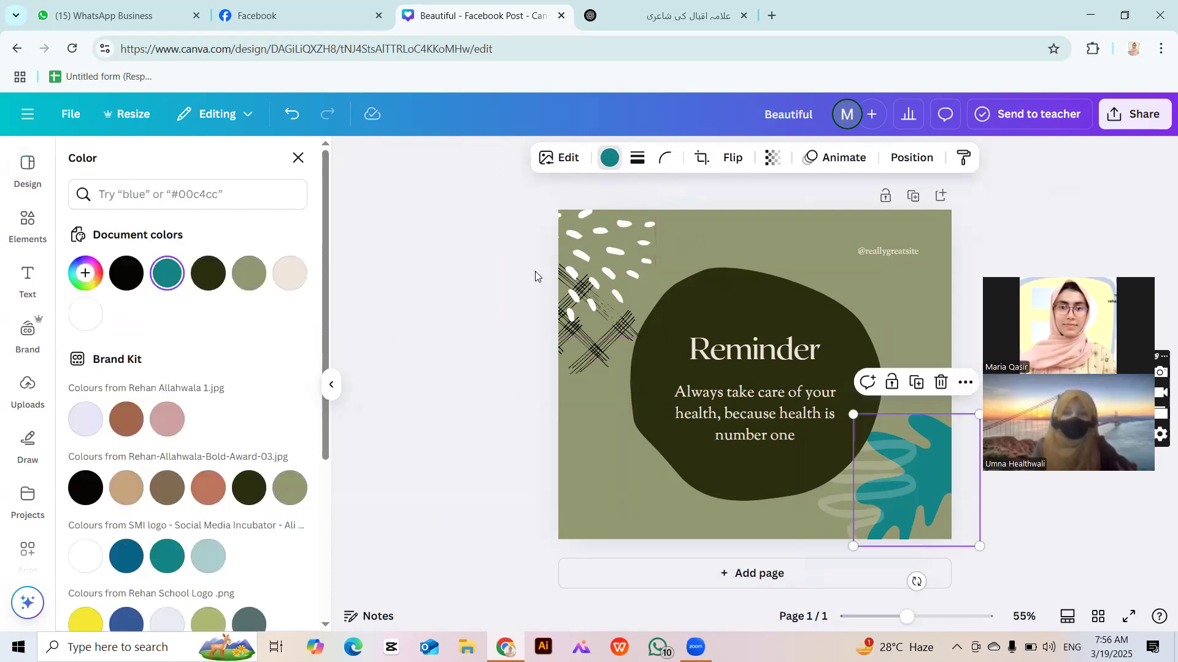
{"action": "left_click", "coordinate": [604, 251]}
{"action": "left_click", "coordinate": [167, 273]}
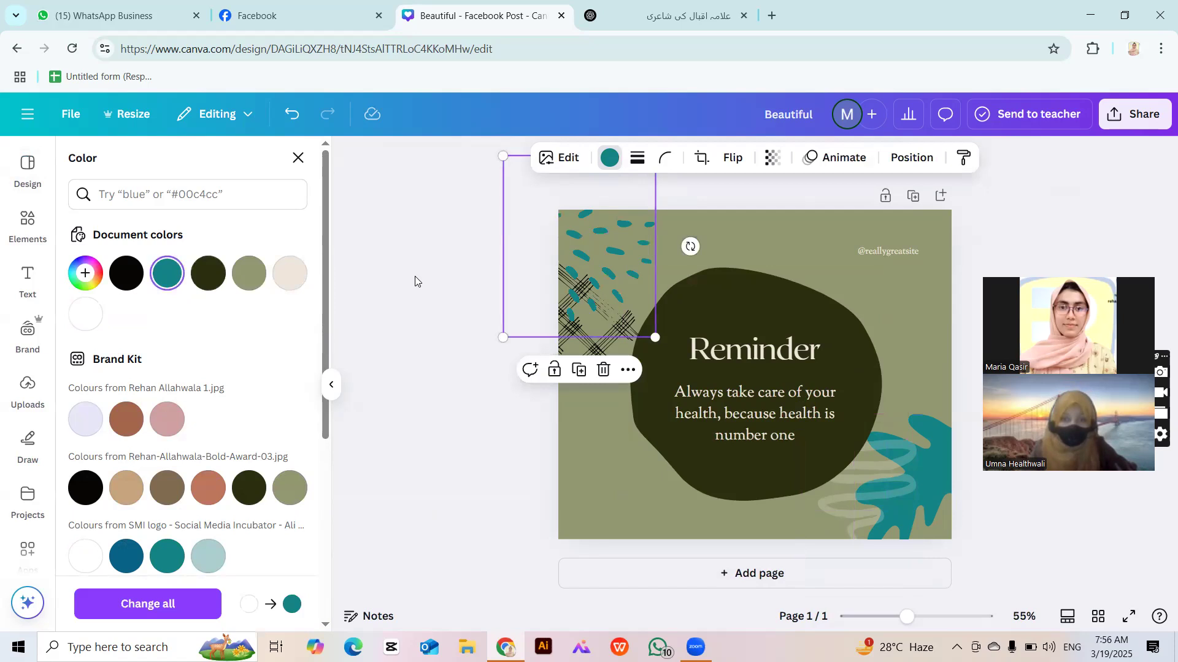
{"action": "left_click", "coordinate": [416, 276]}
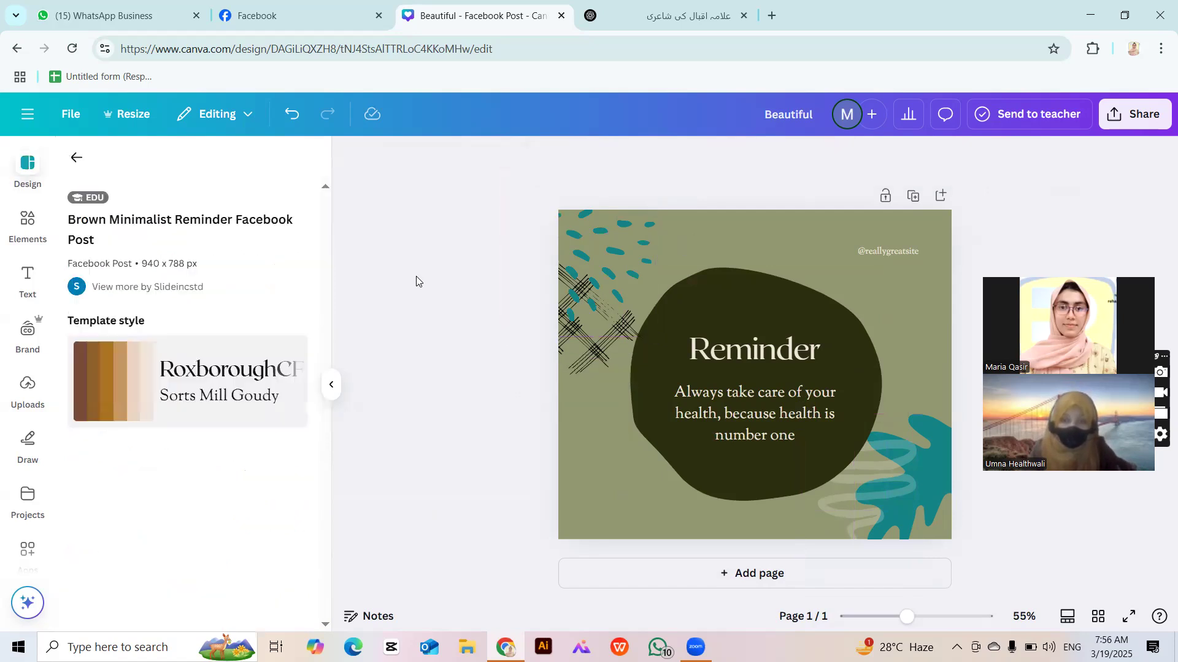
{"action": "left_click", "coordinate": [879, 250]}
{"action": "left_click", "coordinate": [883, 283]}
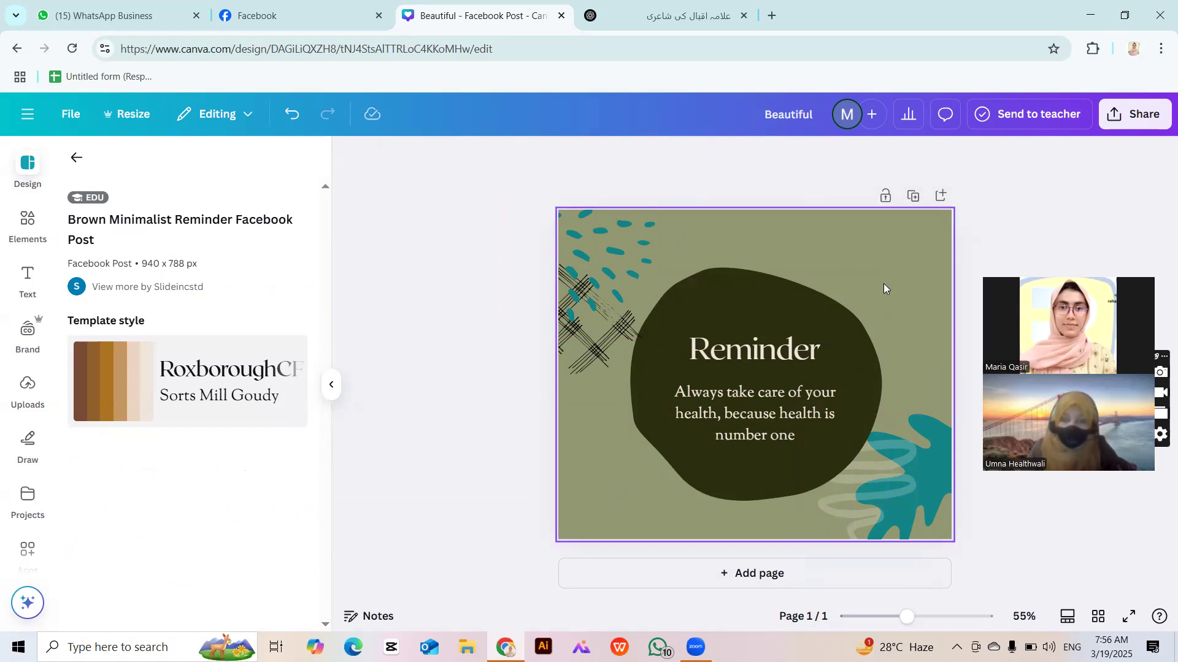
{"action": "left_click", "coordinate": [782, 349]}
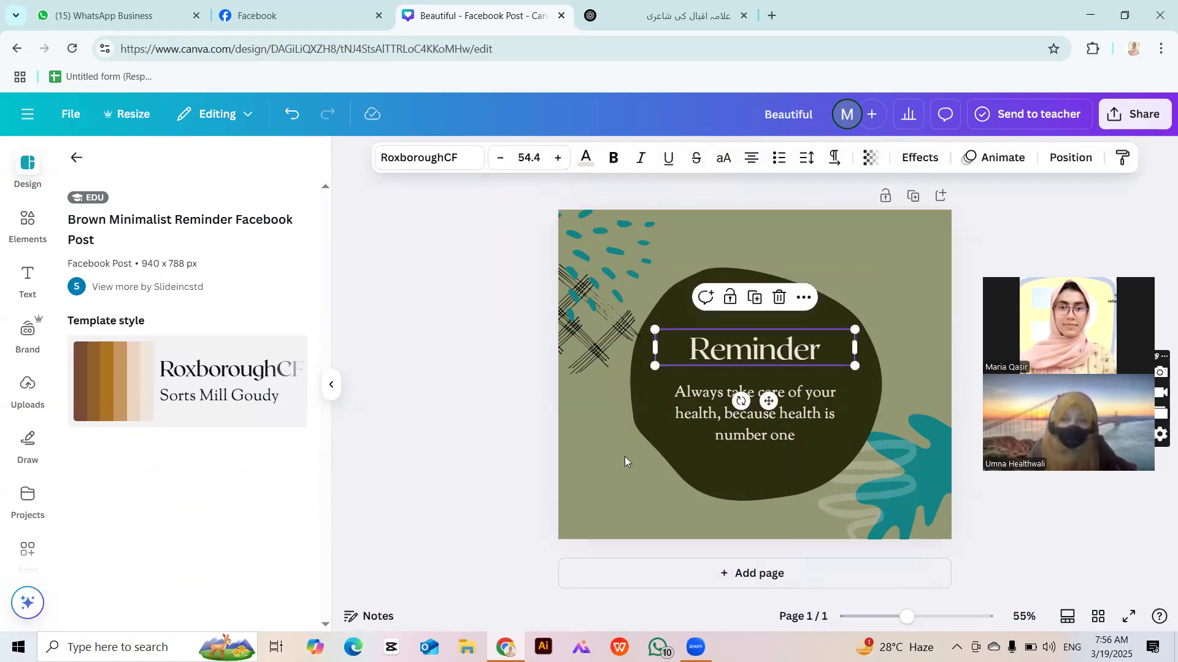
{"action": "left_click", "coordinate": [585, 477]}
Set the fill of the central blob behind the text to the document's teal, #138686.
{"action": "left_click", "coordinate": [674, 299]}
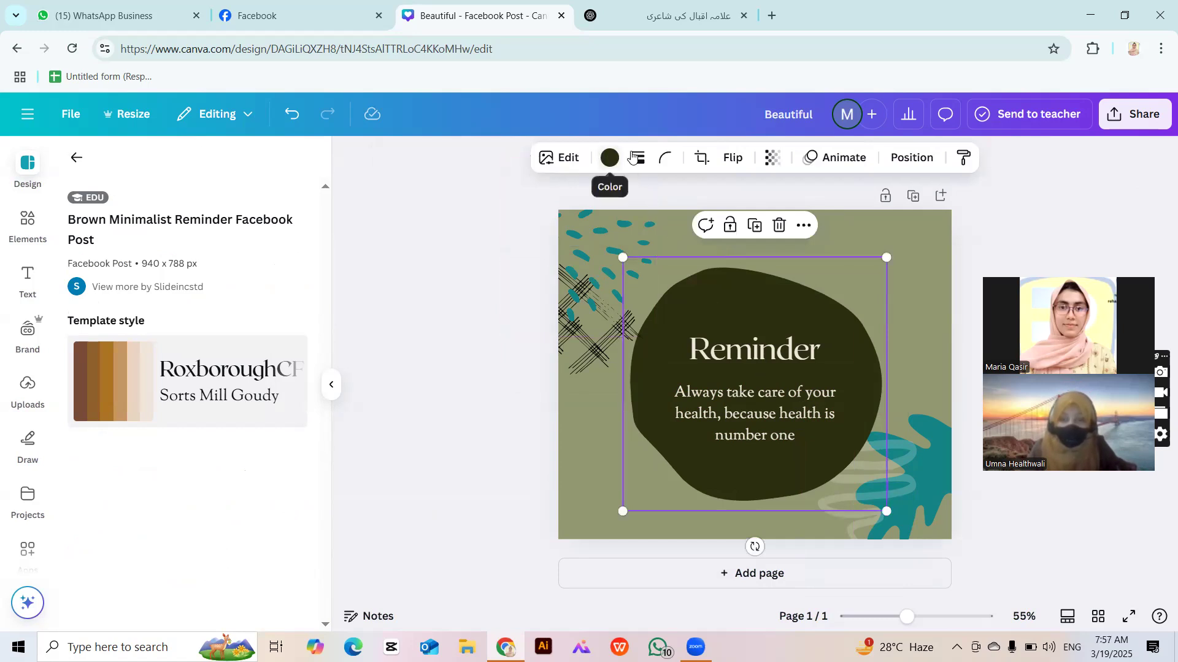
{"action": "left_click", "coordinate": [604, 159]}
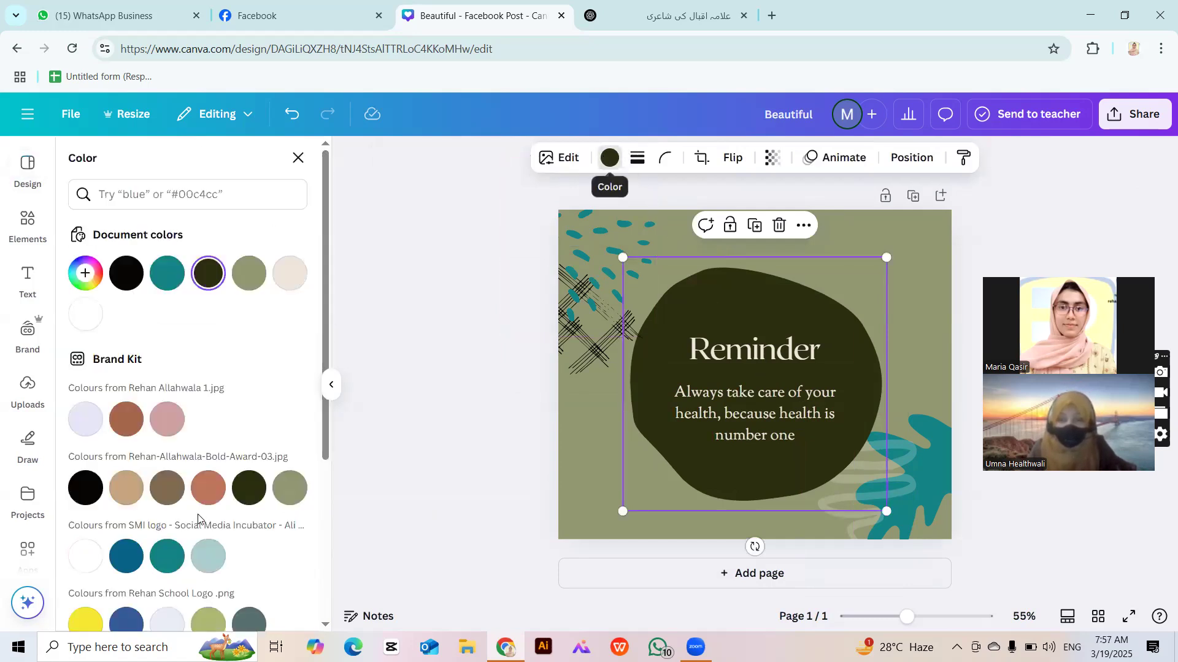
{"action": "left_click", "coordinate": [171, 277]}
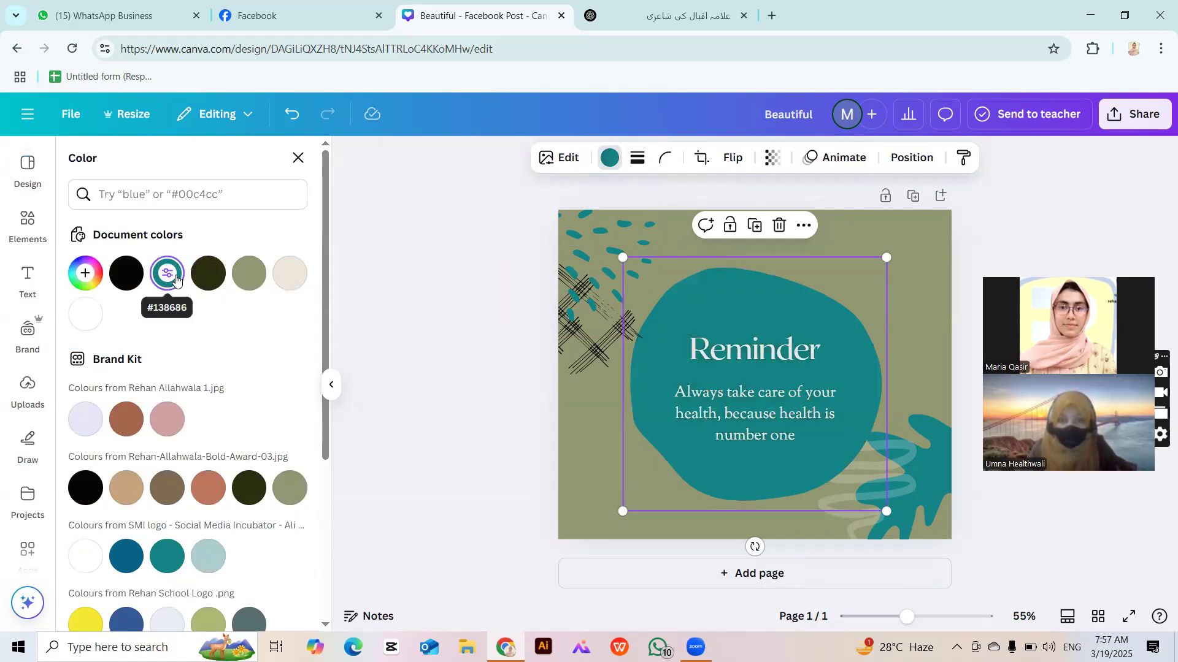
Recolour the central blob behind the text with the document's dark olive colour.
{"action": "left_click", "coordinate": [208, 271]}
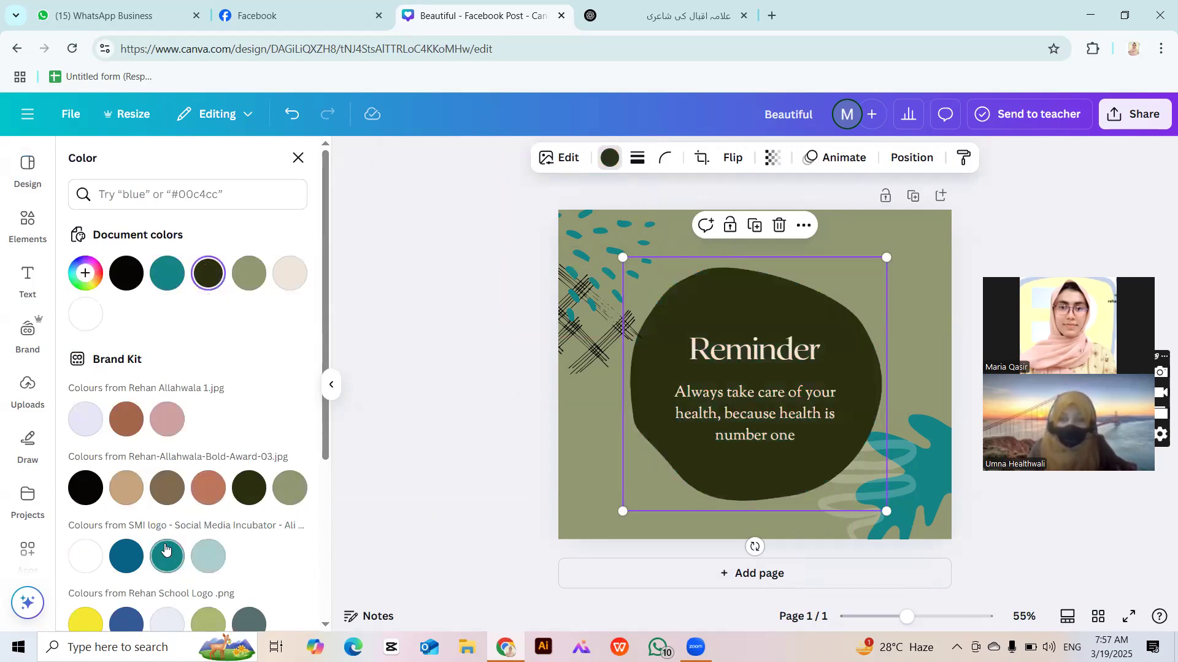
{"action": "scroll", "coordinate": [167, 556], "scroll_direction": "down", "scroll_amount": 3}
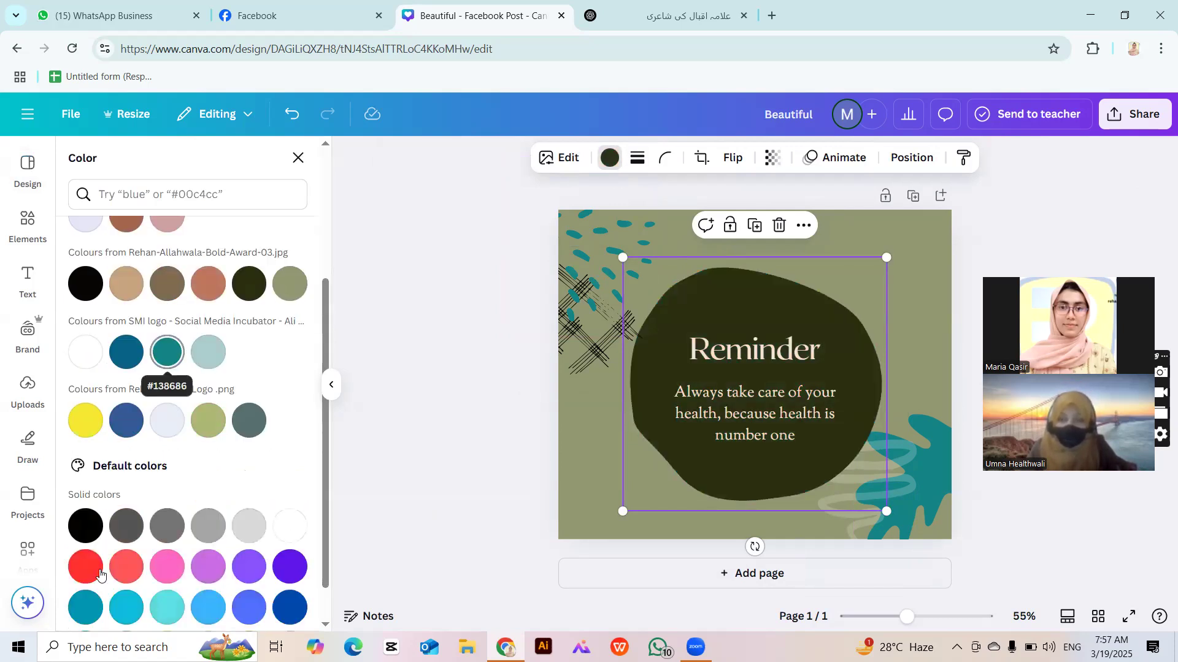
{"action": "key", "text": "Escape"}
{"action": "left_click", "coordinate": [446, 351]}
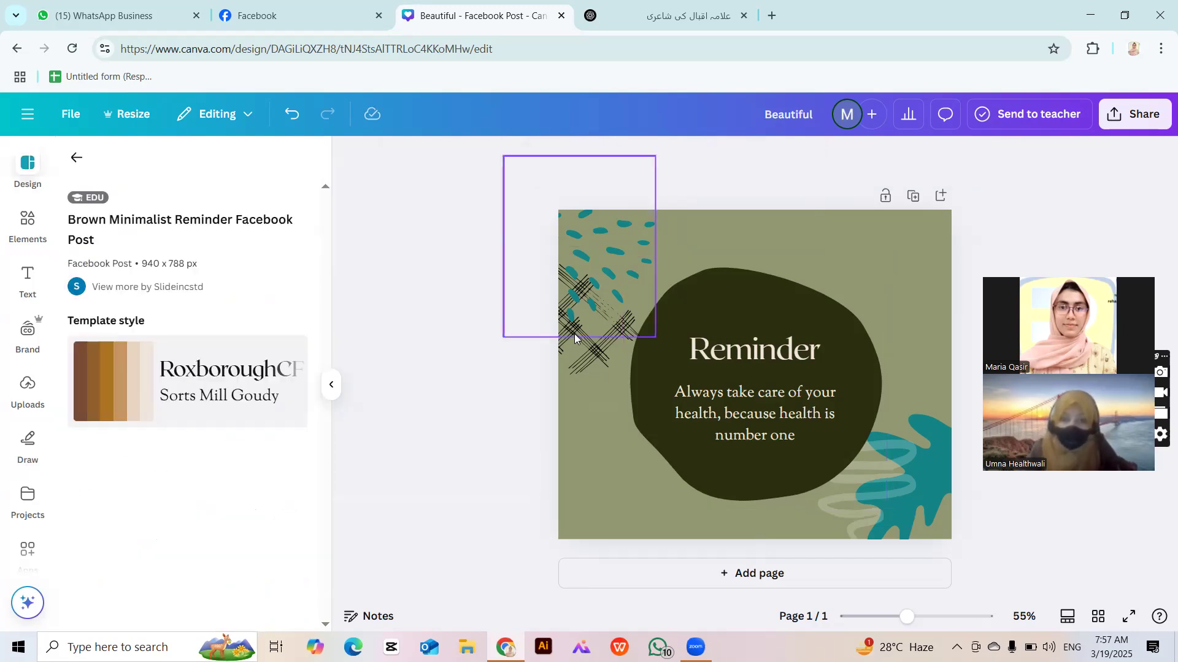
{"action": "left_click", "coordinate": [578, 324]}
{"action": "left_click", "coordinate": [606, 440]}
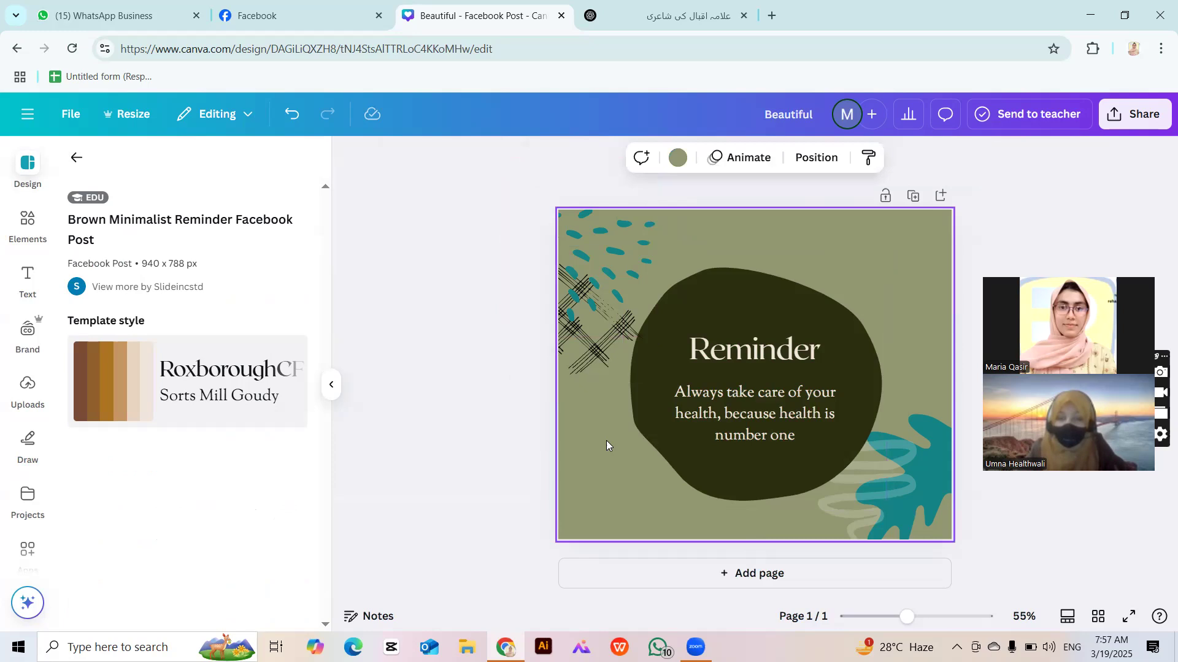
{"action": "left_click", "coordinate": [468, 448]}
{"action": "left_click", "coordinate": [581, 495]}
{"action": "left_click", "coordinate": [531, 440]}
{"action": "left_click", "coordinate": [581, 475]}
{"action": "left_click", "coordinate": [499, 429]}
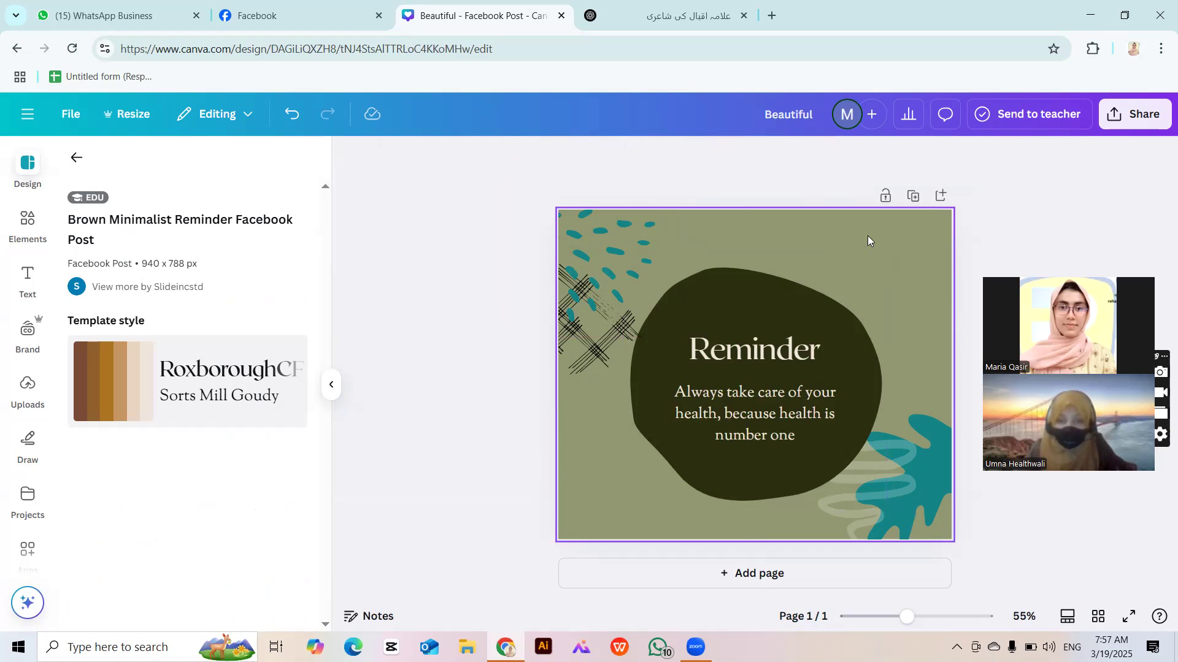
Try teal, dark olive, terracotta and brown on the page background and restore the olive green #919972.
{"action": "left_click", "coordinate": [897, 258]}
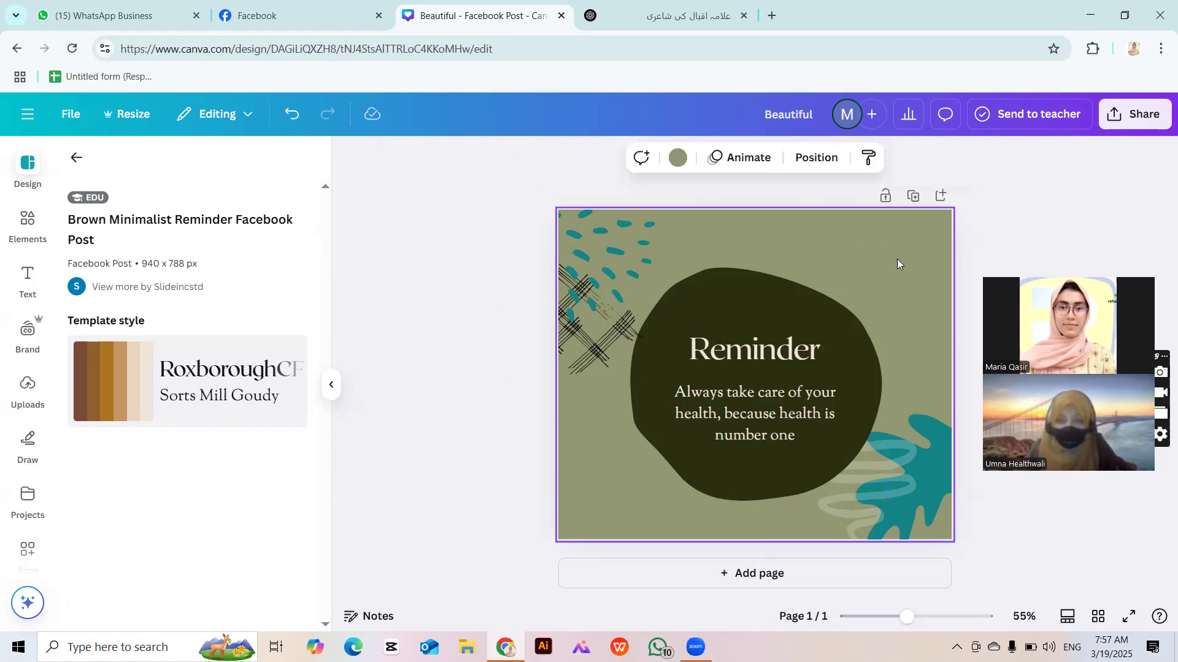
{"action": "left_click", "coordinate": [673, 158]}
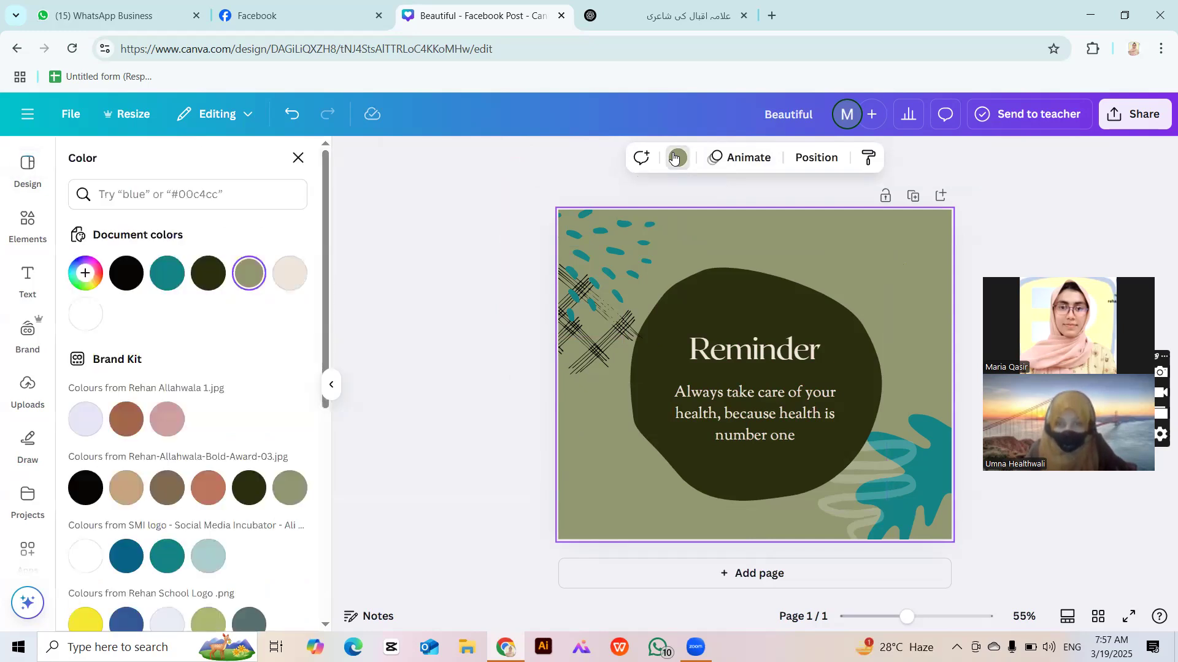
{"action": "left_click", "coordinate": [168, 274]}
{"action": "left_click", "coordinate": [241, 274]}
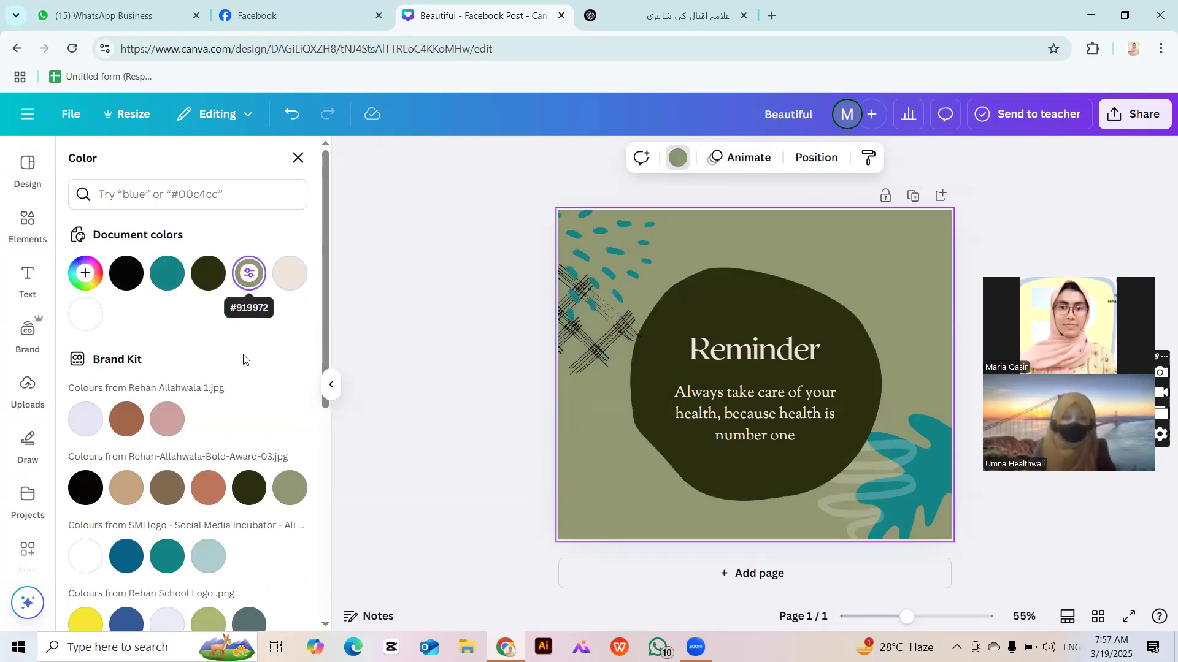
{"action": "left_click", "coordinate": [259, 491]}
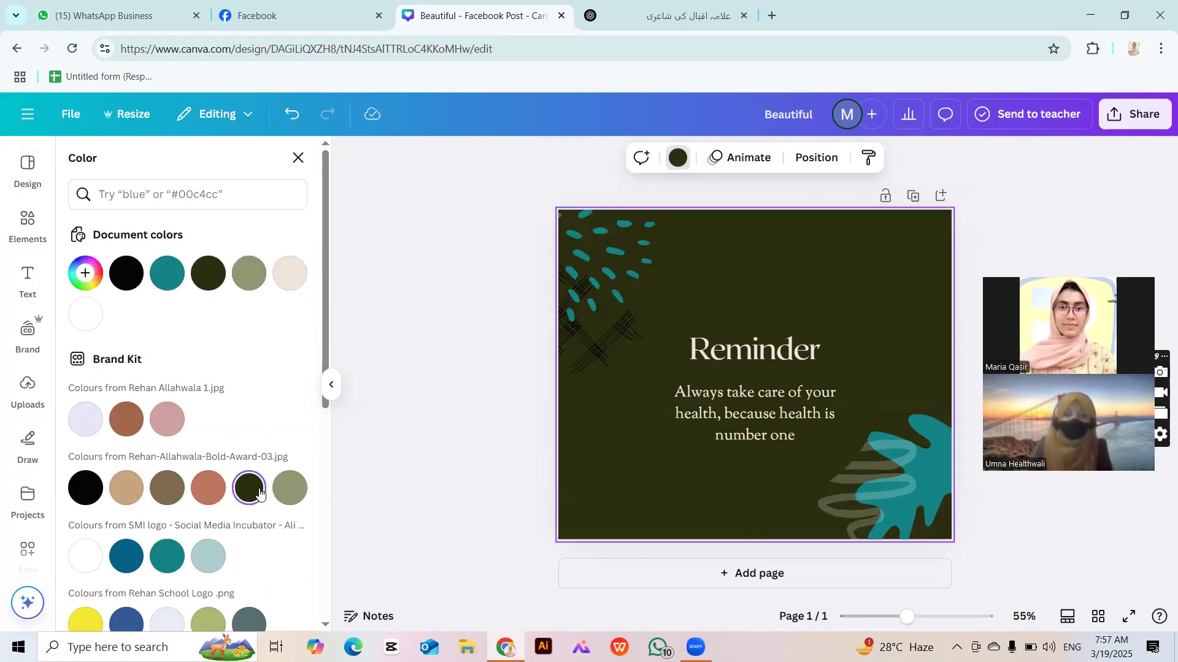
{"action": "left_click", "coordinate": [204, 496]}
{"action": "left_click", "coordinate": [152, 488]}
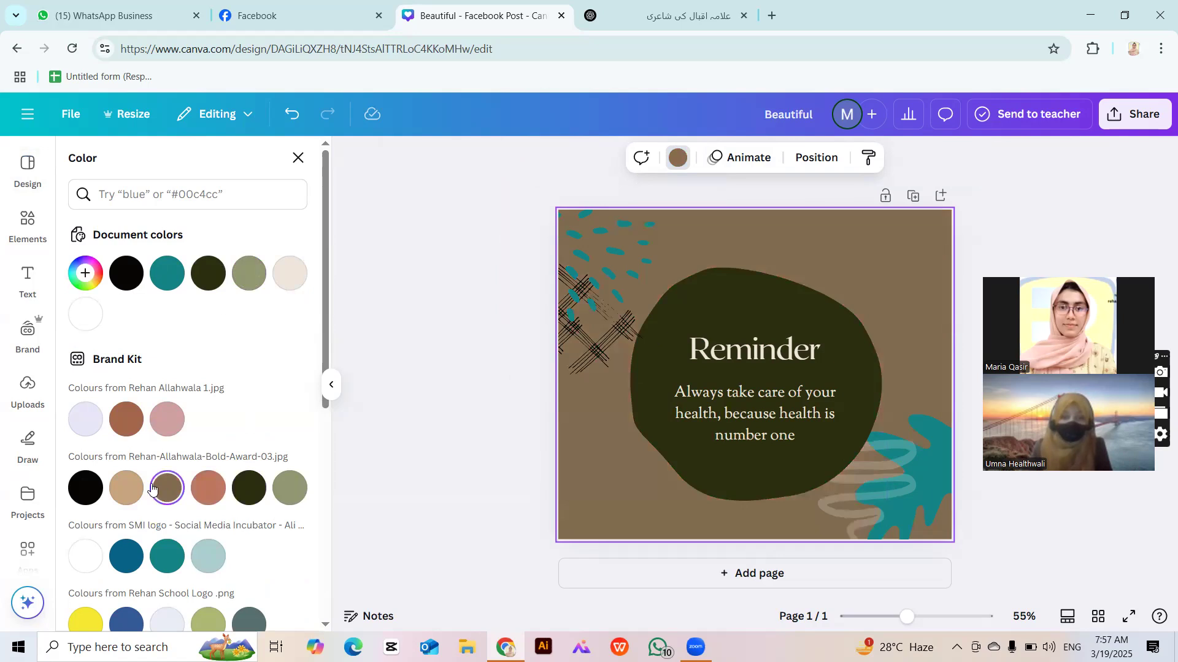
{"action": "left_click", "coordinate": [247, 274]}
{"action": "left_click", "coordinate": [423, 276]}
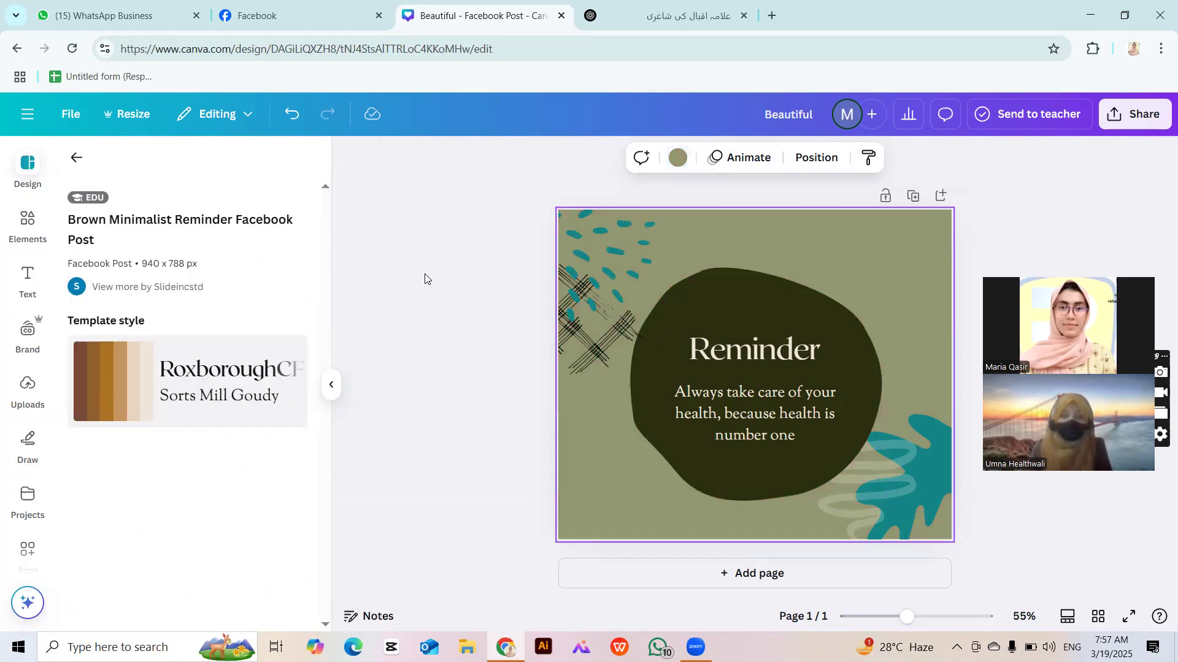
{"action": "left_click", "coordinate": [417, 288]}
Delete the teal dash pattern and the black crosshatch pattern from the design's upper-left corner.
{"action": "left_click", "coordinate": [610, 249]}
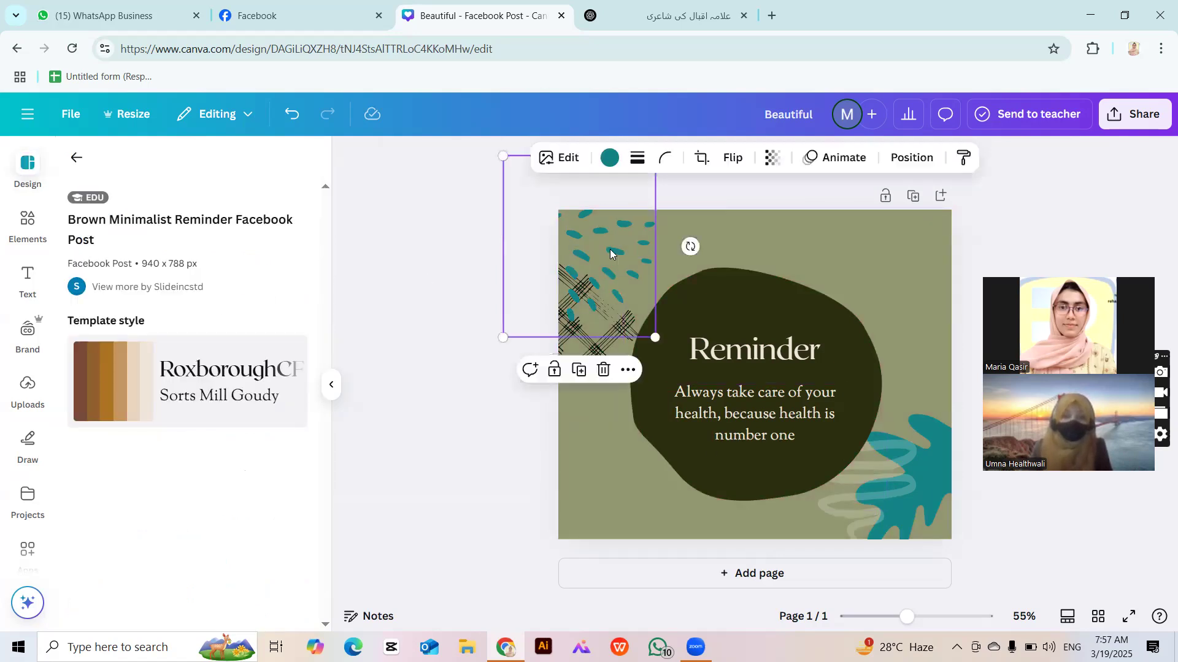
{"action": "key", "text": "Delete"}
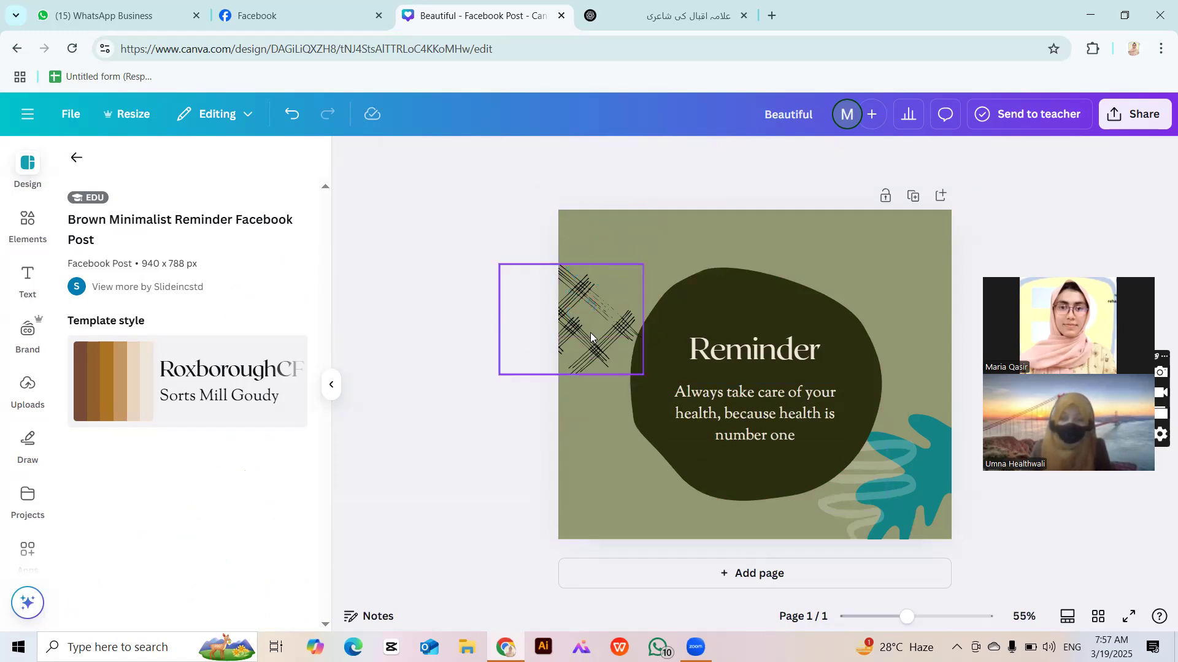
{"action": "left_click", "coordinate": [591, 273]}
{"action": "left_click_drag", "start_coordinate": [587, 332], "coordinate": [598, 264]}
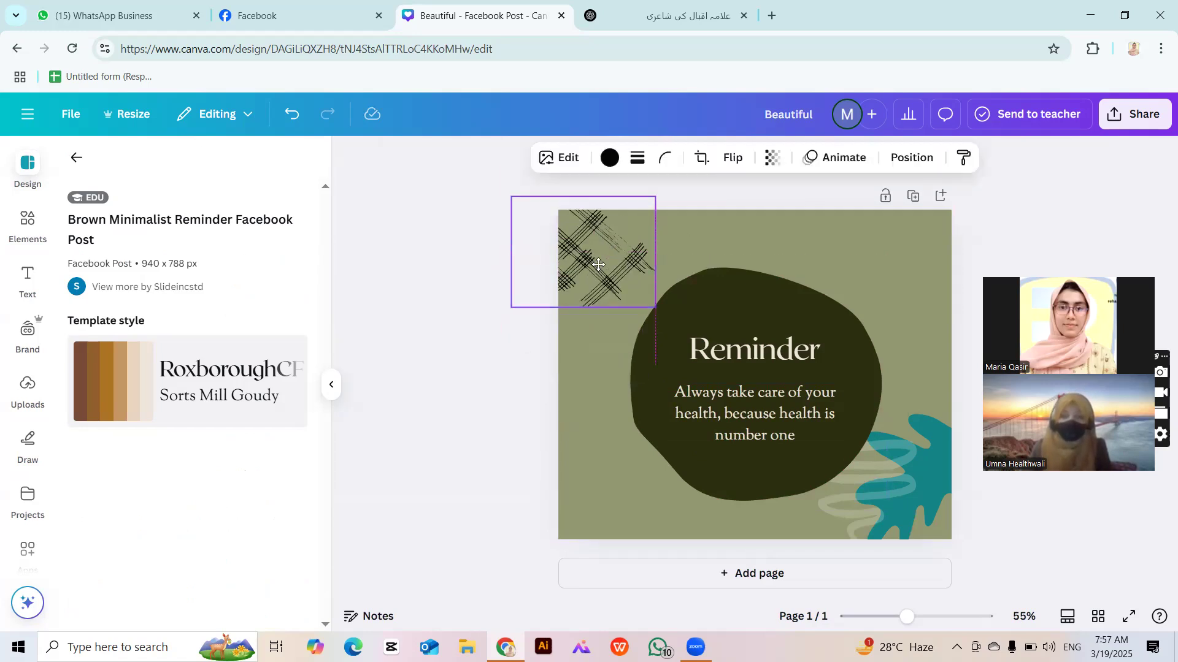
{"action": "key", "text": "Delete"}
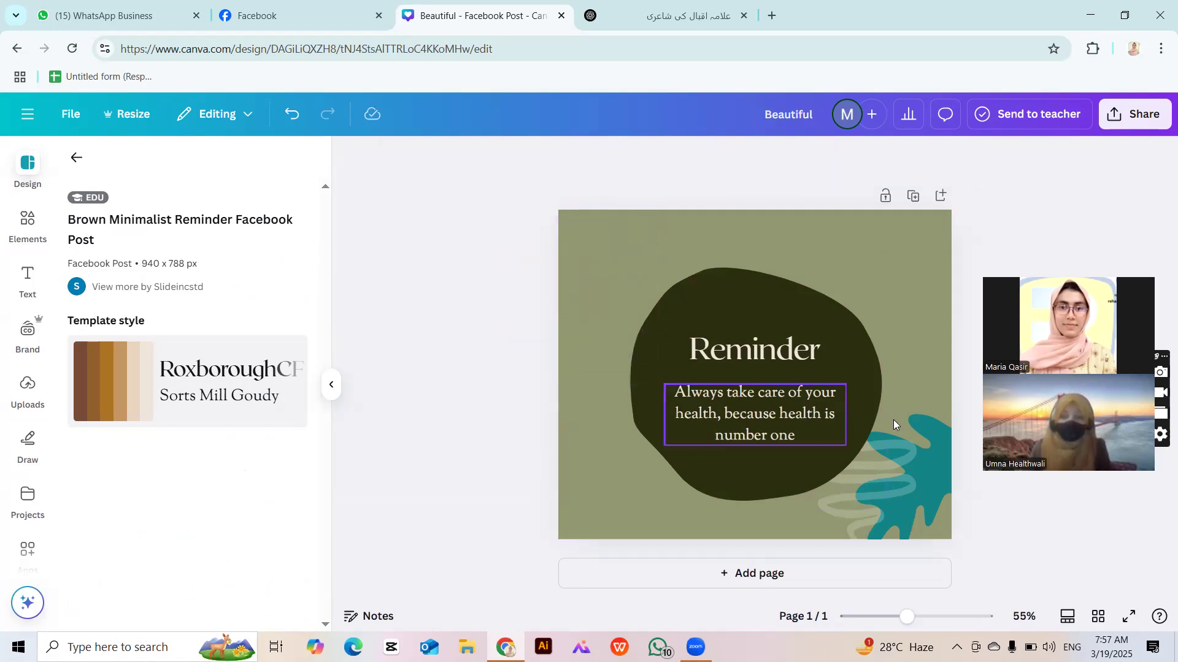
Duplicate the teal leaf shape and place the copy, rotated to fit, in the design's upper-left corner.
{"action": "left_click", "coordinate": [906, 454]}
{"action": "left_click", "coordinate": [929, 444]}
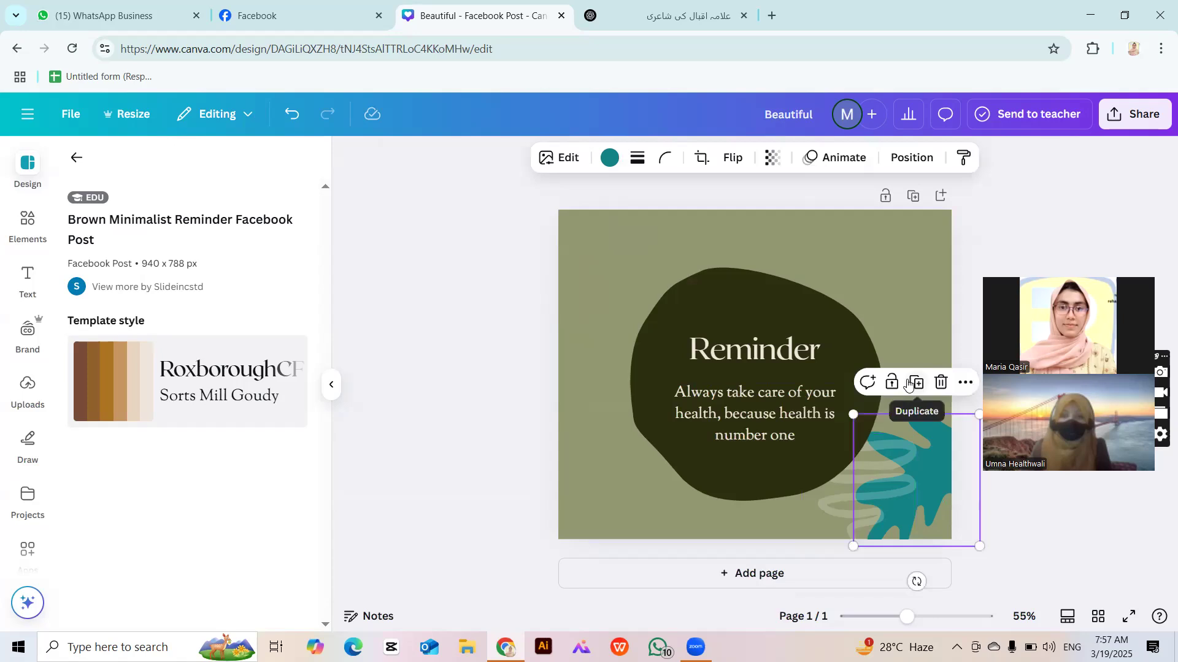
{"action": "key", "text": "ctrl+d"}
{"action": "left_click_drag", "start_coordinate": [930, 508], "coordinate": [602, 257]}
{"action": "left_click_drag", "start_coordinate": [689, 243], "coordinate": [494, 206]}
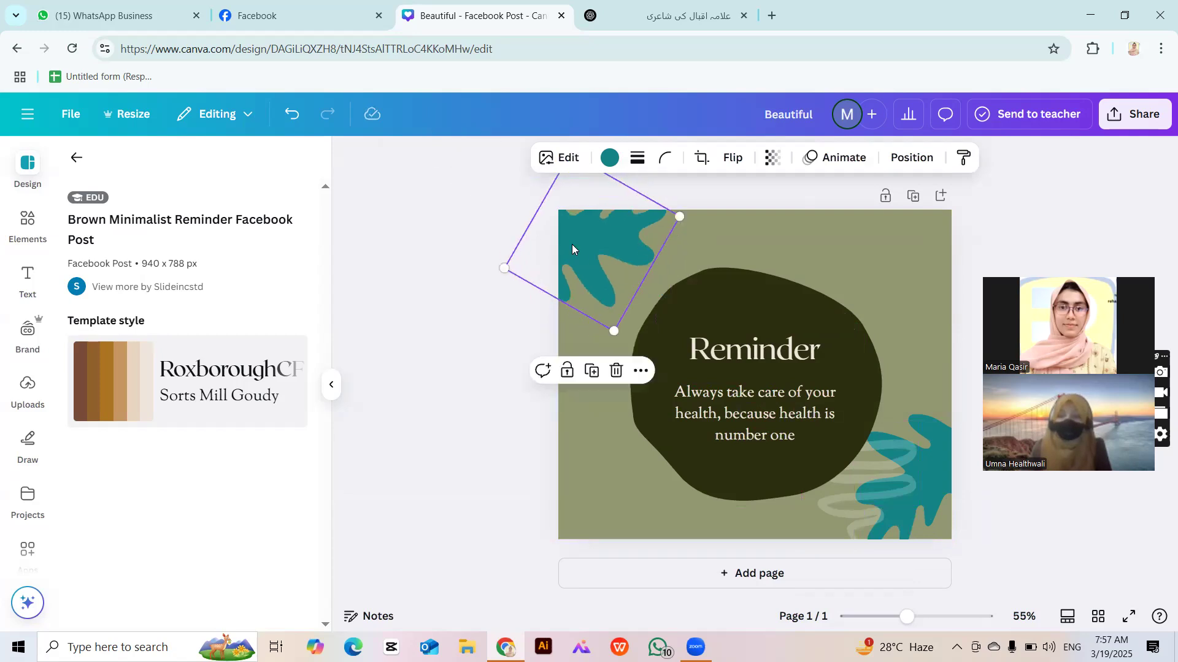
{"action": "left_click_drag", "start_coordinate": [572, 245], "coordinate": [538, 226]}
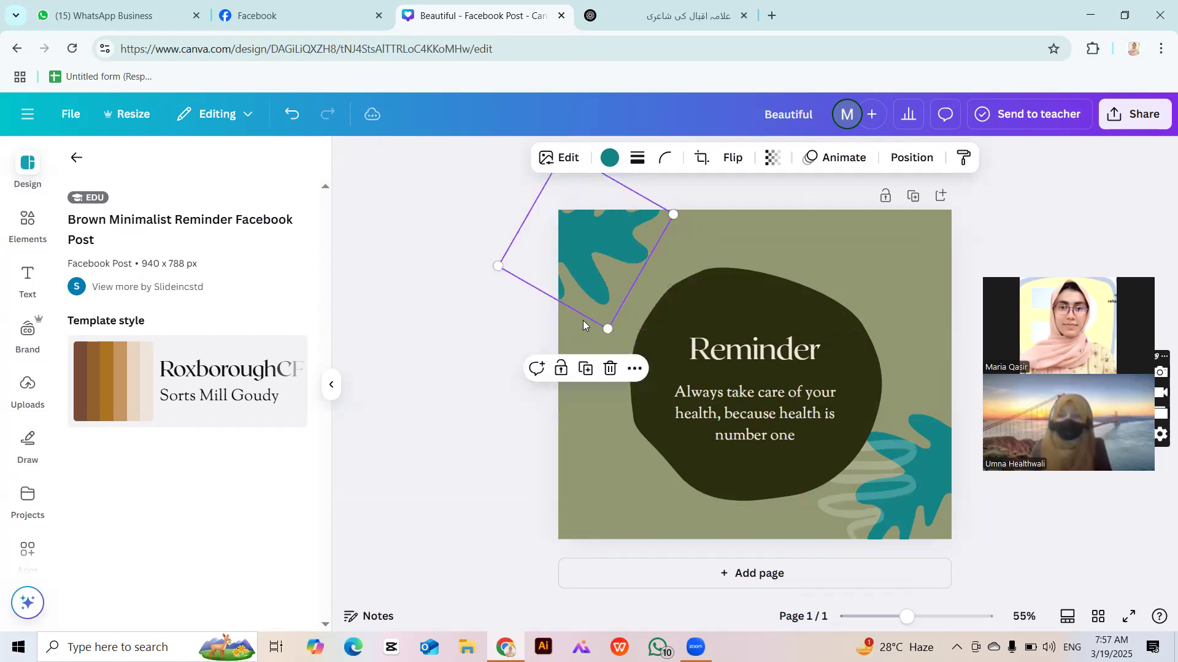
{"action": "left_click_drag", "start_coordinate": [610, 237], "coordinate": [616, 282]}
{"action": "mouse_move", "coordinate": [656, 208]}
{"action": "left_mouse_down"}
{"action": "mouse_move", "coordinate": [678, 231]}
{"action": "mouse_move", "coordinate": [655, 206]}
{"action": "left_mouse_up"}
{"action": "left_click_drag", "start_coordinate": [607, 275], "coordinate": [619, 258]}
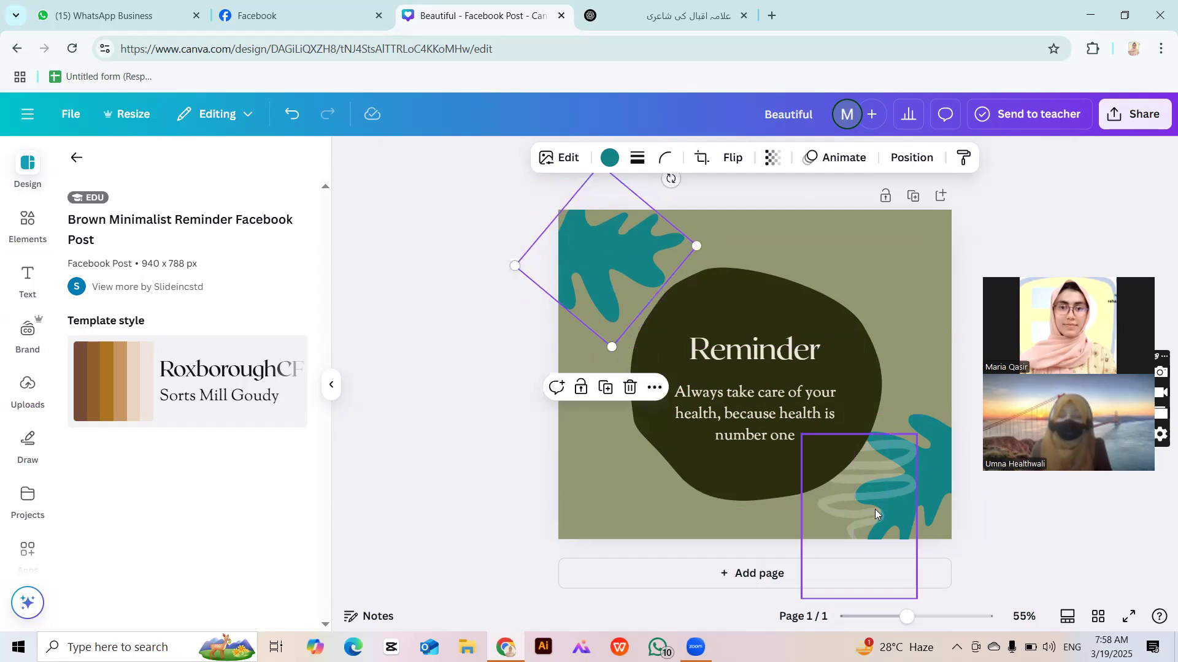
Duplicate the pale squiggle and place the rotated copy beside the leaf in the upper-left corner.
{"action": "left_click", "coordinate": [873, 510]}
{"action": "left_click", "coordinate": [879, 521]}
{"action": "left_click", "coordinate": [858, 402]}
{"action": "mouse_move", "coordinate": [852, 514]}
{"action": "left_mouse_down"}
{"action": "mouse_move", "coordinate": [560, 252]}
{"action": "mouse_move", "coordinate": [617, 235]}
{"action": "mouse_move", "coordinate": [613, 255]}
{"action": "left_mouse_up"}
{"action": "left_click_drag", "start_coordinate": [716, 265], "coordinate": [539, 263]}
{"action": "mouse_move", "coordinate": [614, 237]}
{"action": "left_mouse_down"}
{"action": "mouse_move", "coordinate": [622, 215]}
{"action": "mouse_move", "coordinate": [619, 233]}
{"action": "left_mouse_up"}
Send the copied squiggle backward two layers so it sits behind the upper-left leaf.
{"action": "right_click", "coordinate": [620, 233]}
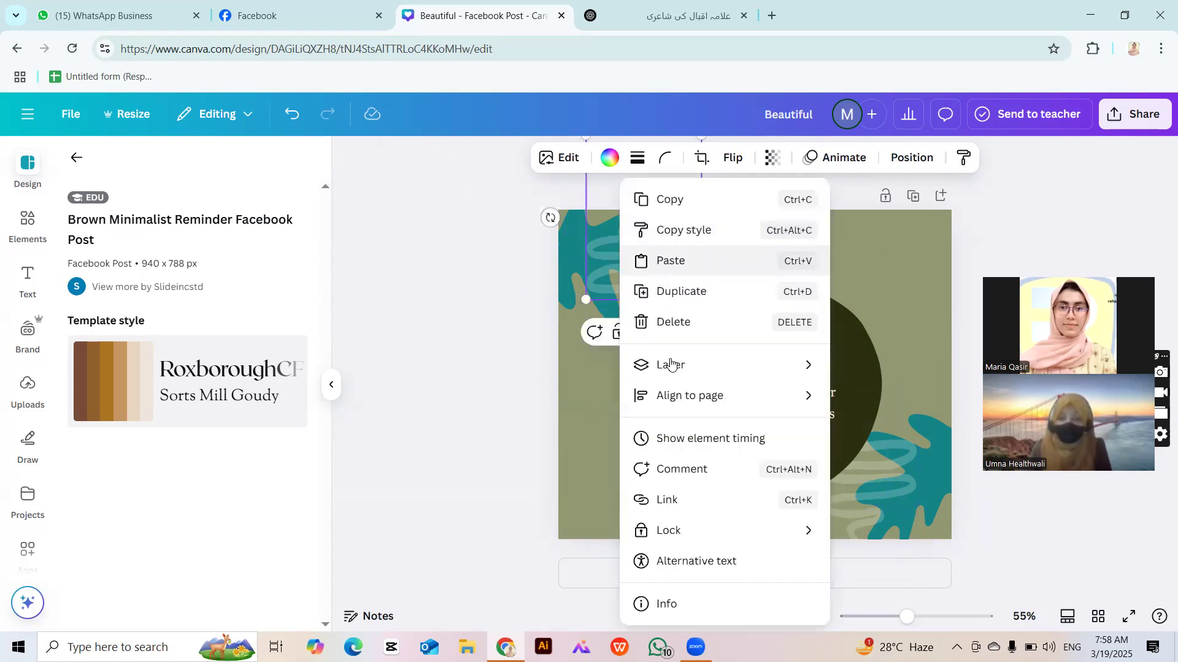
{"action": "mouse_move", "coordinate": [670, 363]}
{"action": "left_click", "coordinate": [926, 433]}
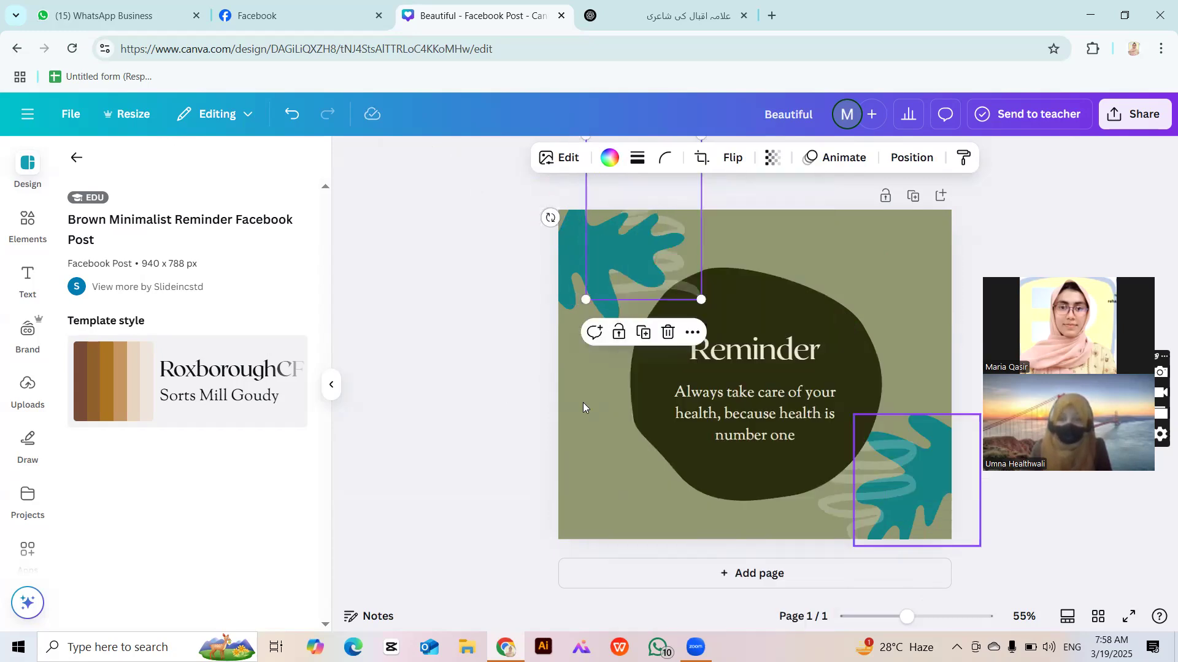
{"action": "right_click", "coordinate": [682, 278]}
{"action": "mouse_move", "coordinate": [830, 368]}
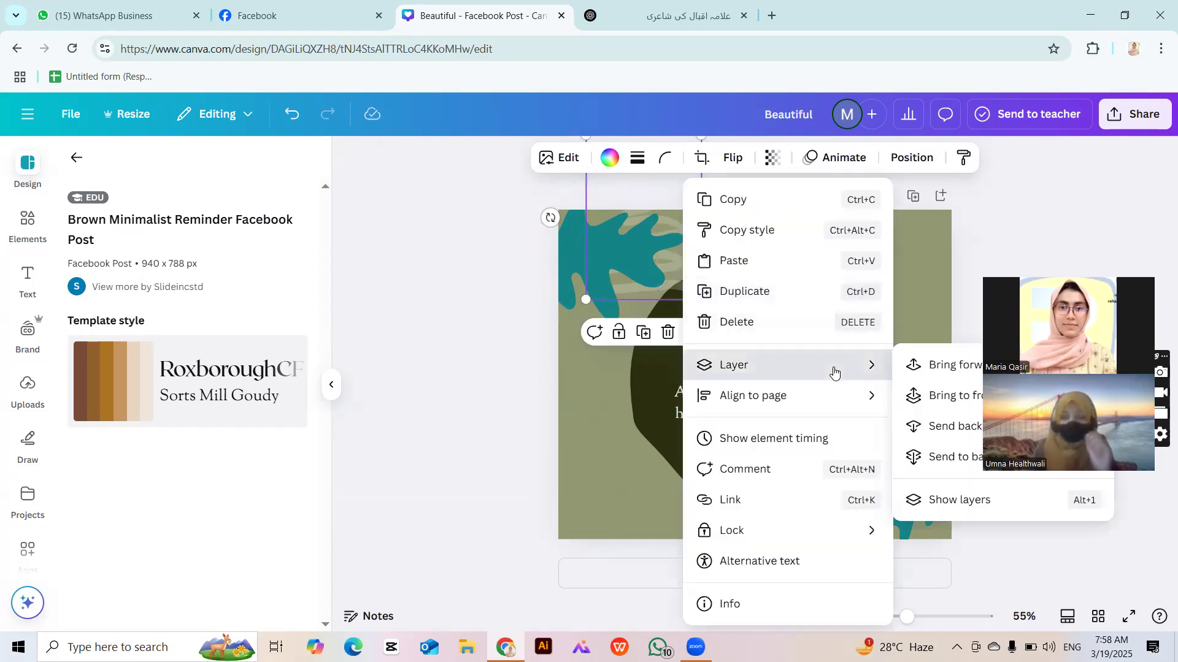
{"action": "left_click", "coordinate": [930, 425]}
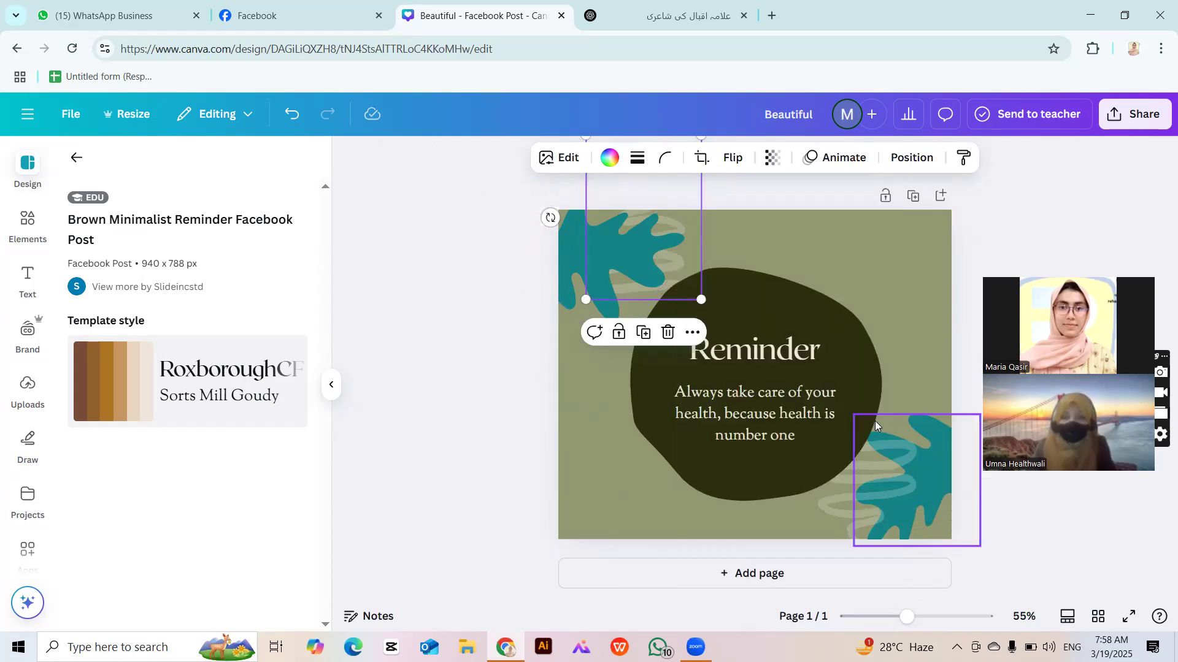
{"action": "left_click", "coordinate": [449, 405]}
Send the copied leaf in the upper-left corner backward one layer.
{"action": "left_click", "coordinate": [607, 267]}
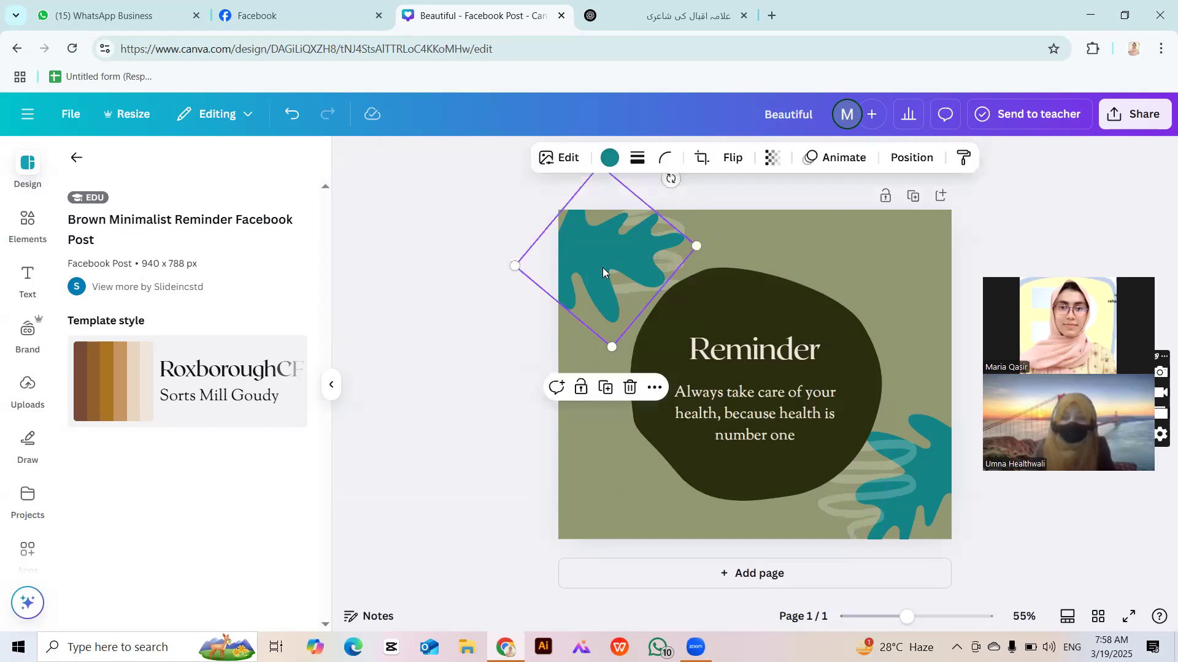
{"action": "right_click", "coordinate": [602, 267]}
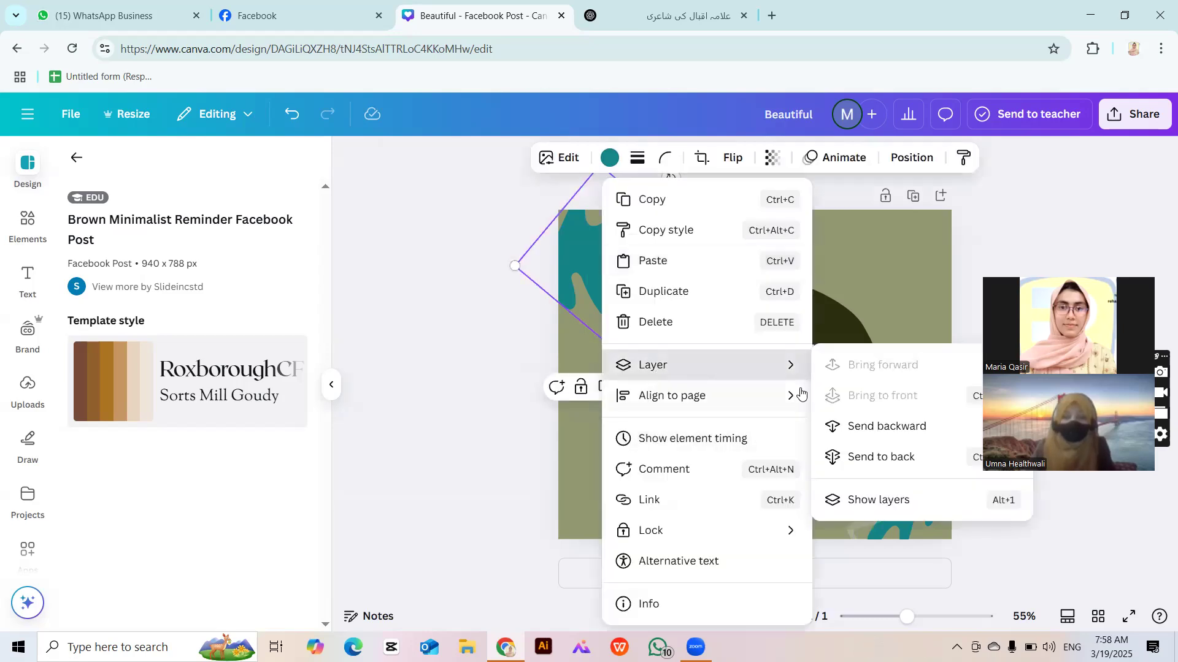
{"action": "mouse_move", "coordinate": [772, 364]}
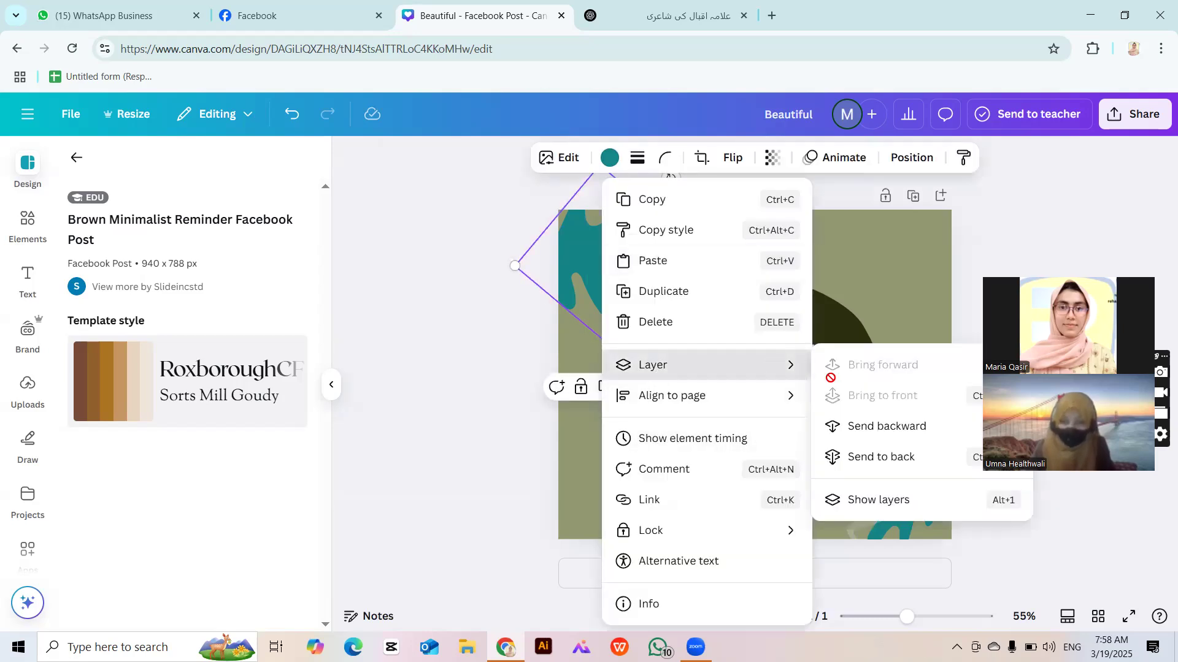
{"action": "left_click", "coordinate": [860, 432]}
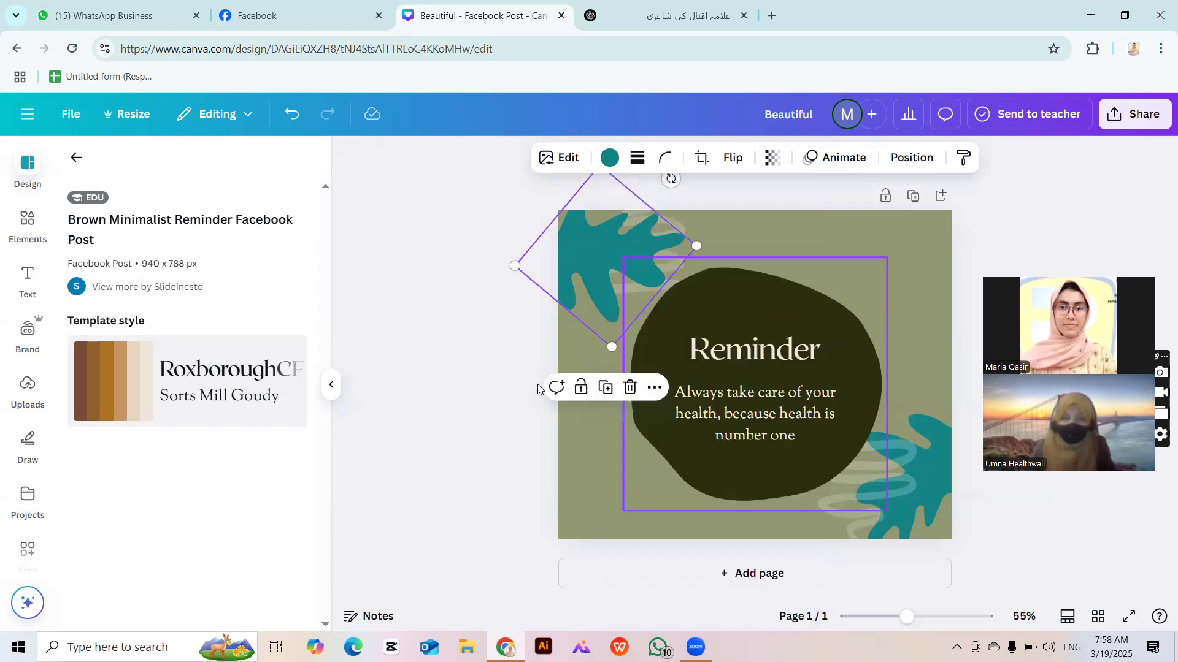
{"action": "left_click", "coordinate": [492, 373]}
Nudge the upper-left leaf slightly toward the page edge and rotate it a few degrees clockwise.
{"action": "left_click_drag", "start_coordinate": [602, 256], "coordinate": [594, 260]}
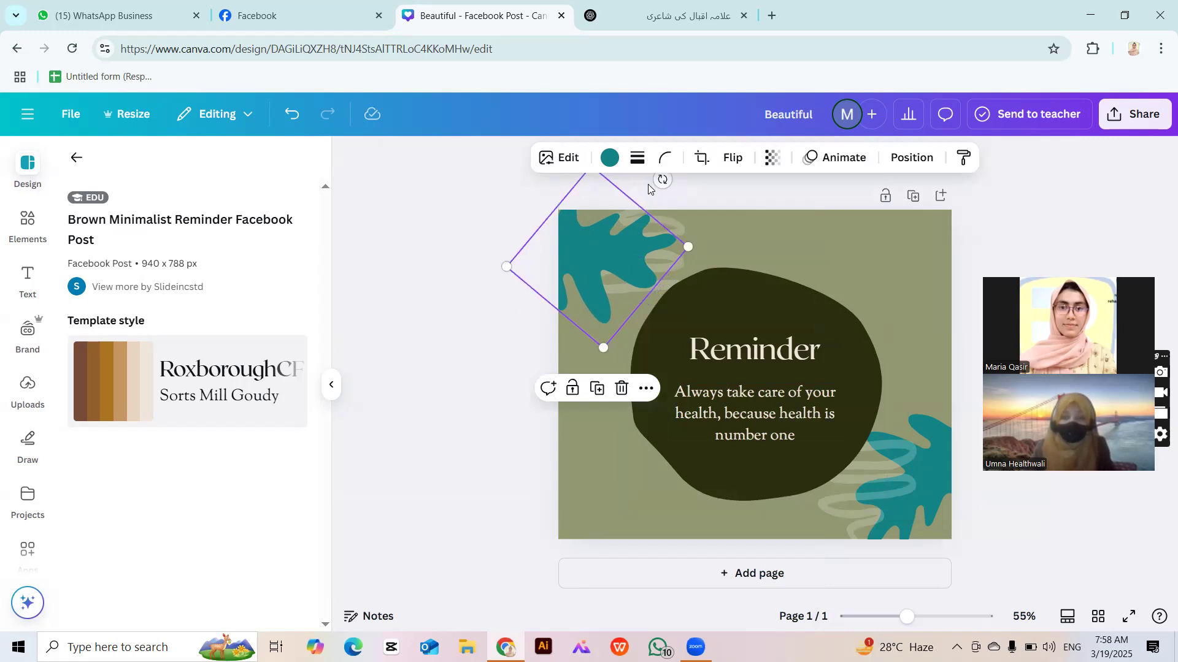
{"action": "left_click_drag", "start_coordinate": [661, 184], "coordinate": [665, 189]}
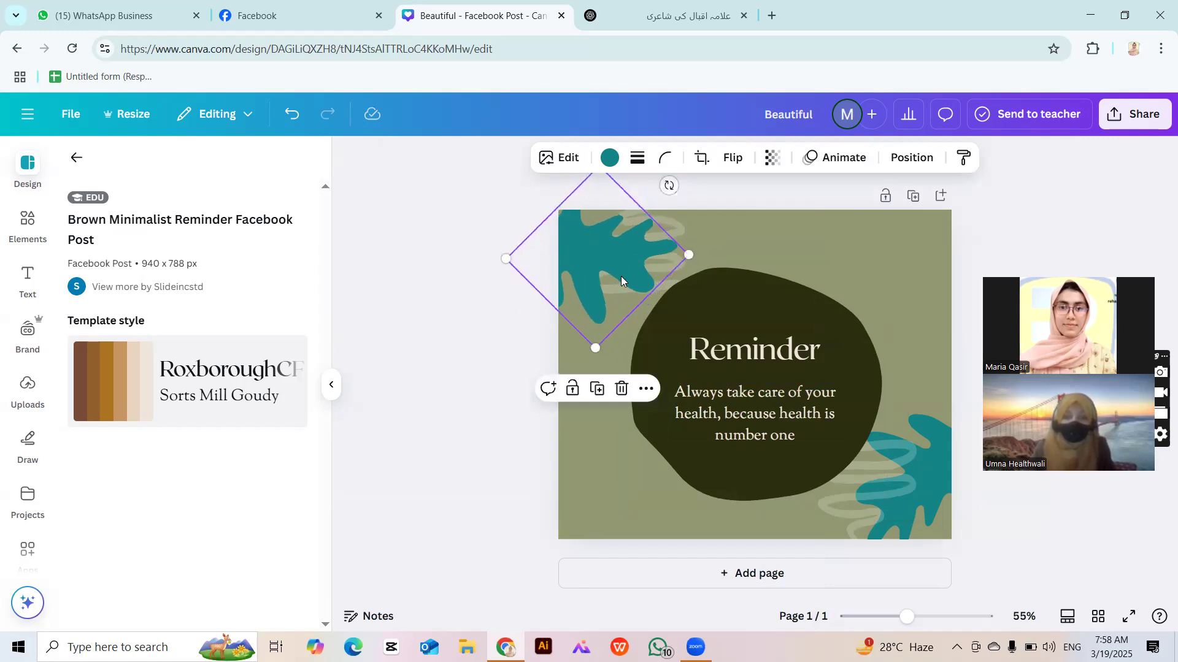
{"action": "left_click", "coordinate": [401, 343]}
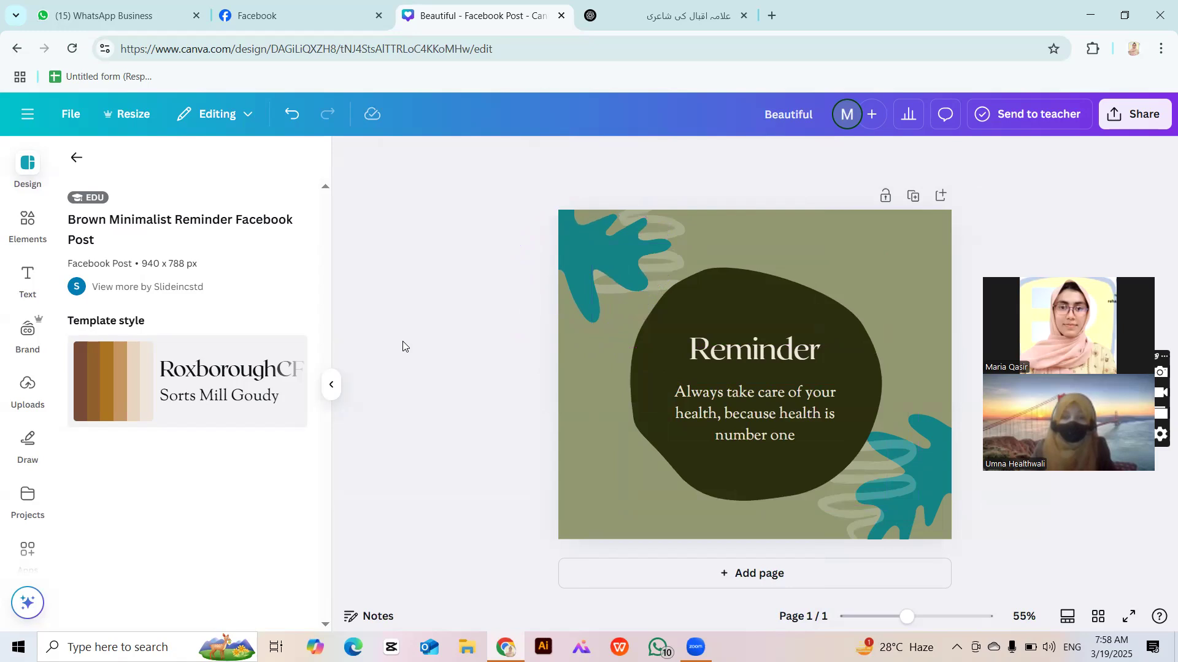
Check the magic phrases message in the RSOA Morning Shift chat in WhatsApp and return to the Canva design.
{"action": "left_click", "coordinate": [75, 159]}
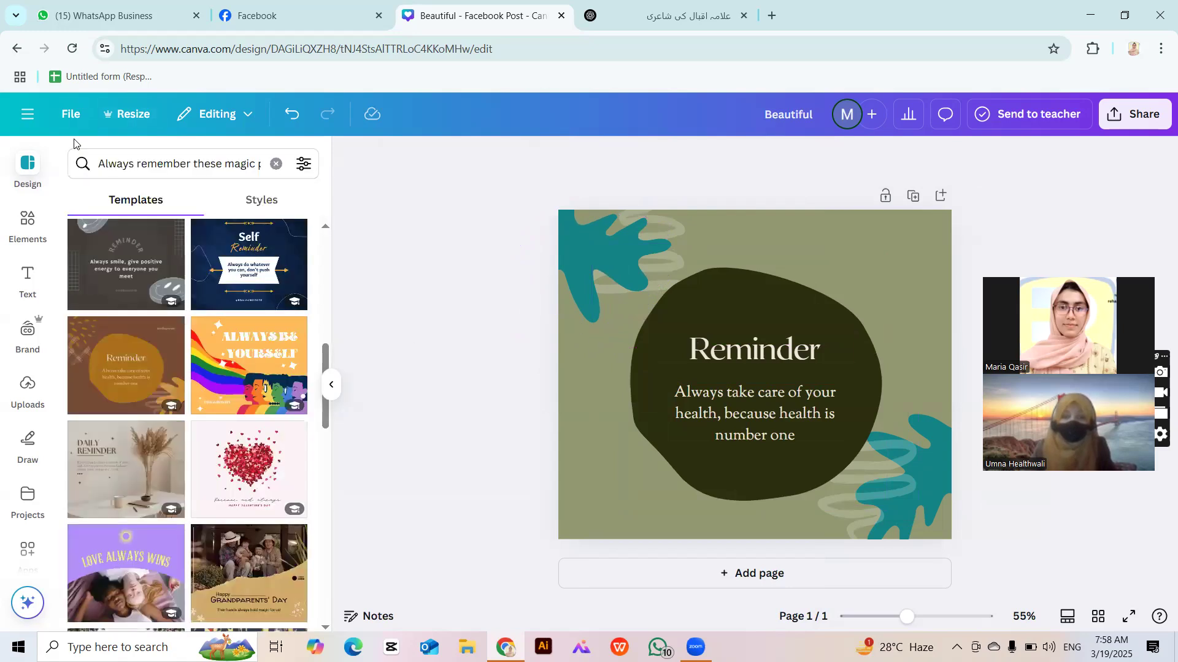
{"action": "left_click", "coordinate": [123, 15]}
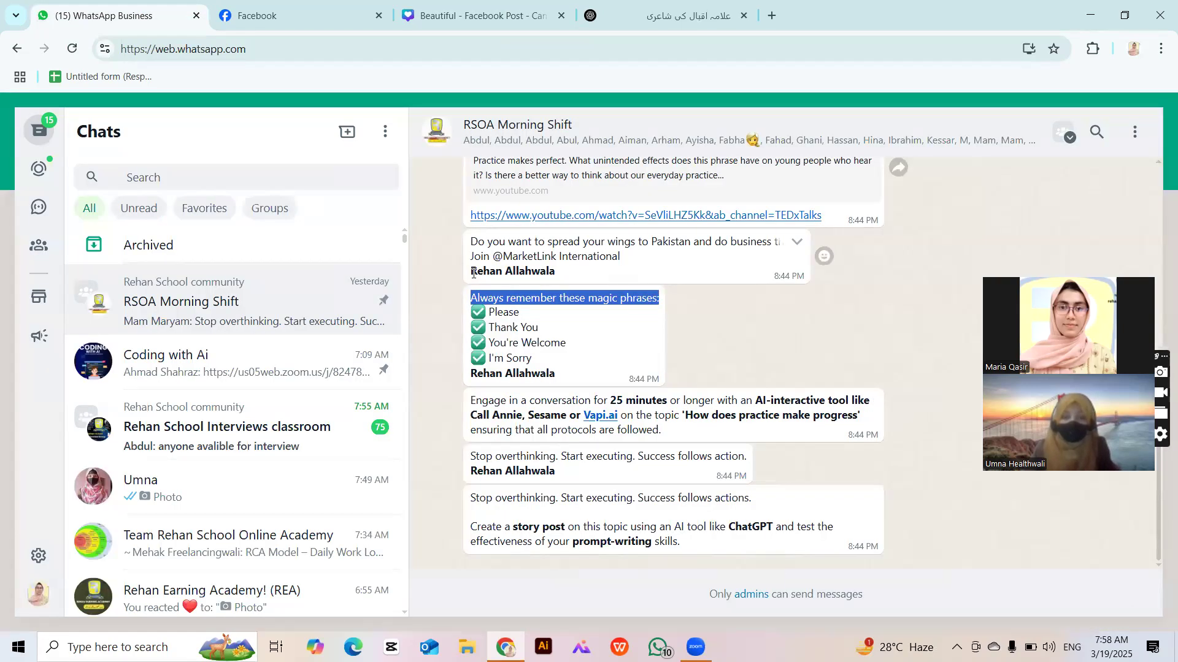
{"action": "key", "text": "ctrl+3"}
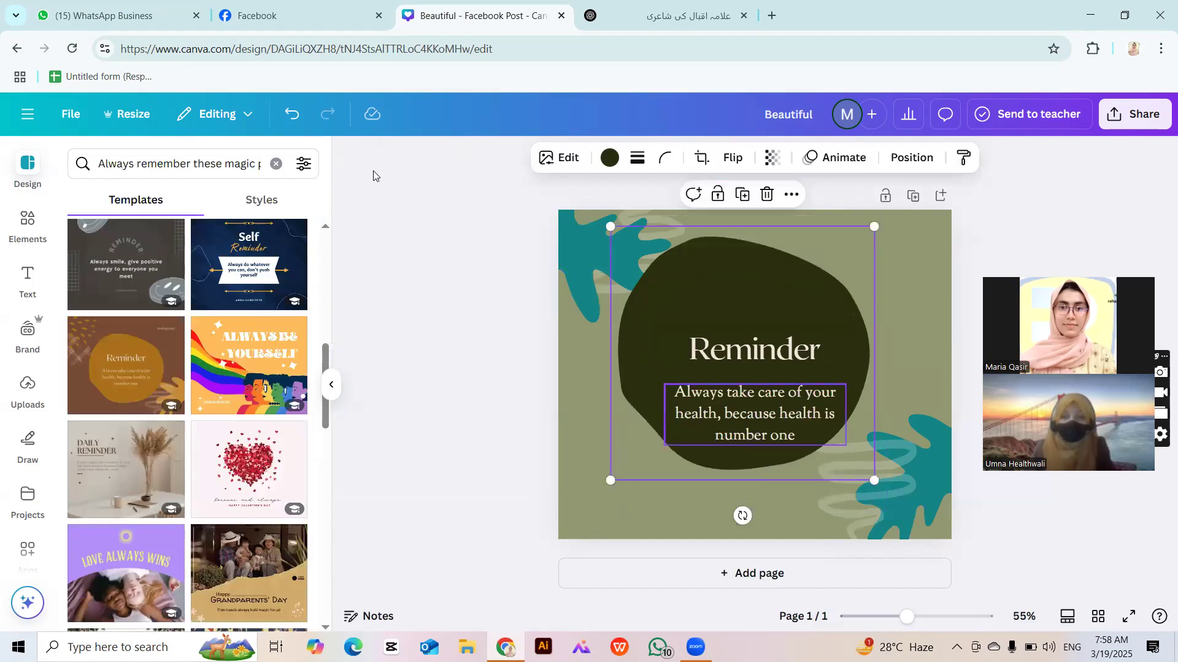
Return the central blob to its place and replace the "Reminder" heading with "Always remember these magic phrases:".
{"action": "left_click_drag", "start_coordinate": [705, 276], "coordinate": [719, 305]}
{"action": "left_click", "coordinate": [762, 351]}
{"action": "double_click", "coordinate": [763, 352]}
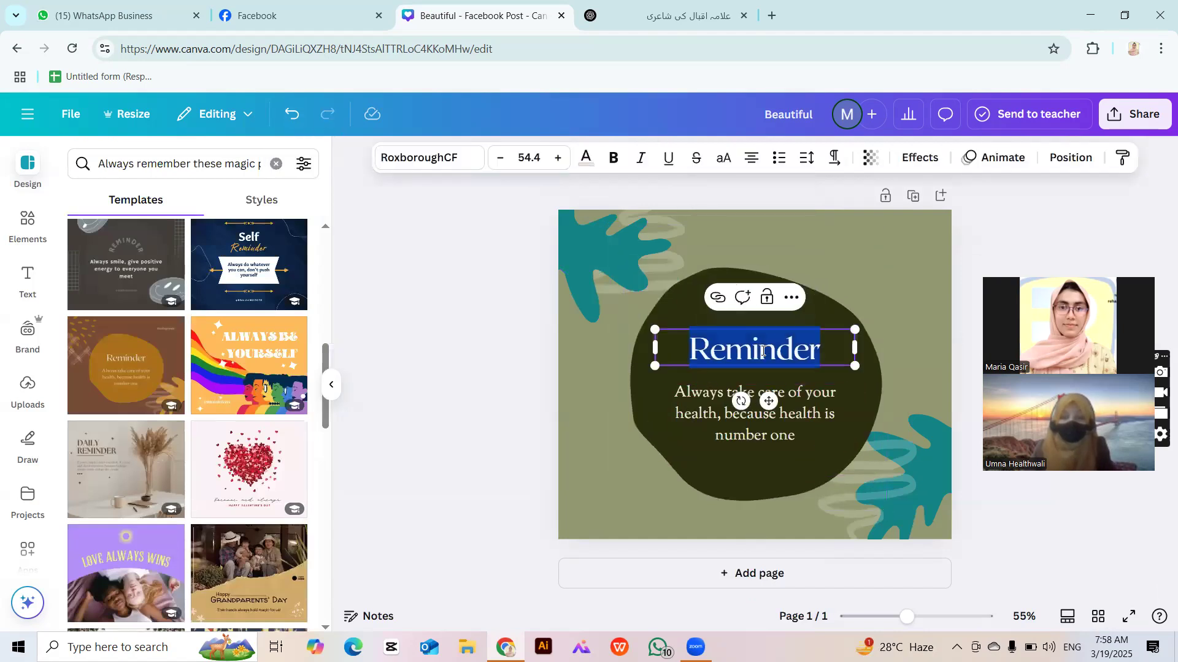
{"action": "type", "text": "Always remember these magic phrases:"}
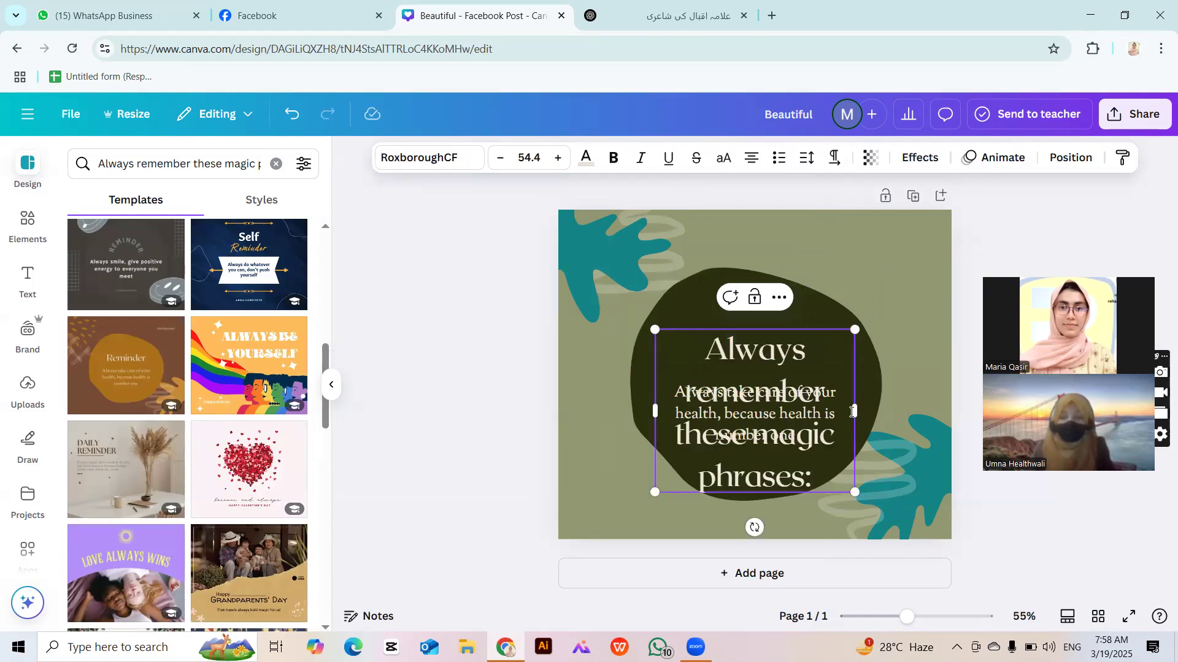
Shrink the heading to font size 31.7 so it fits on two lines and place it above the body text in the central blob.
{"action": "left_click_drag", "start_coordinate": [856, 410], "coordinate": [1009, 410]}
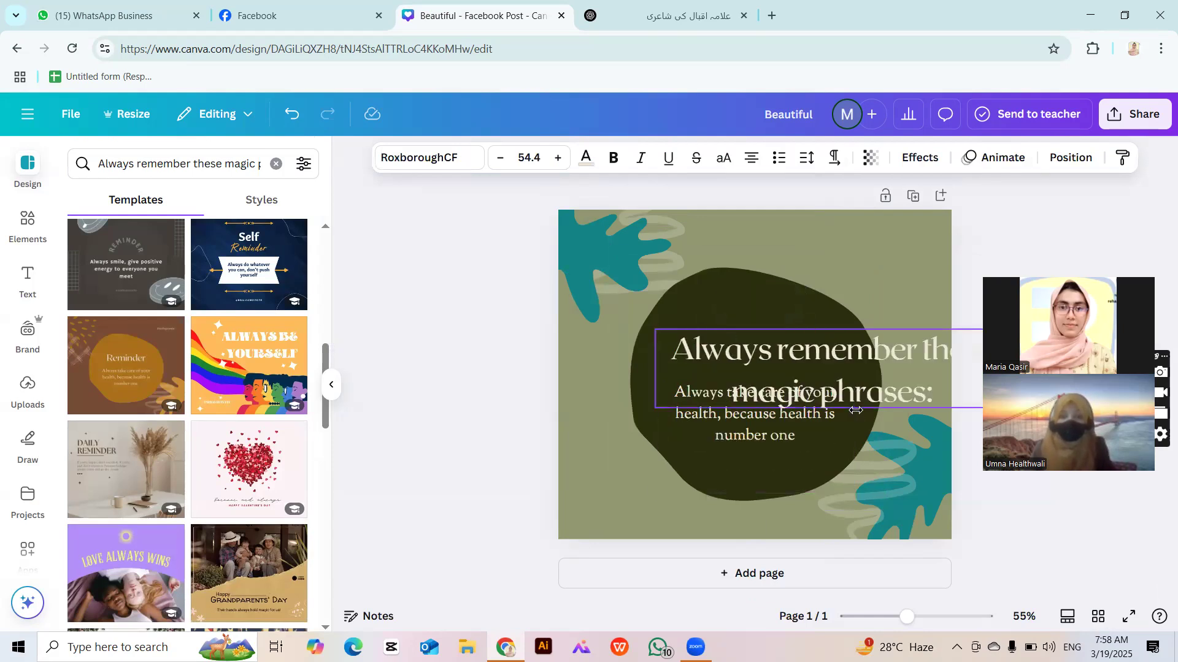
{"action": "left_click", "coordinate": [373, 422]}
{"action": "left_click", "coordinate": [726, 367]}
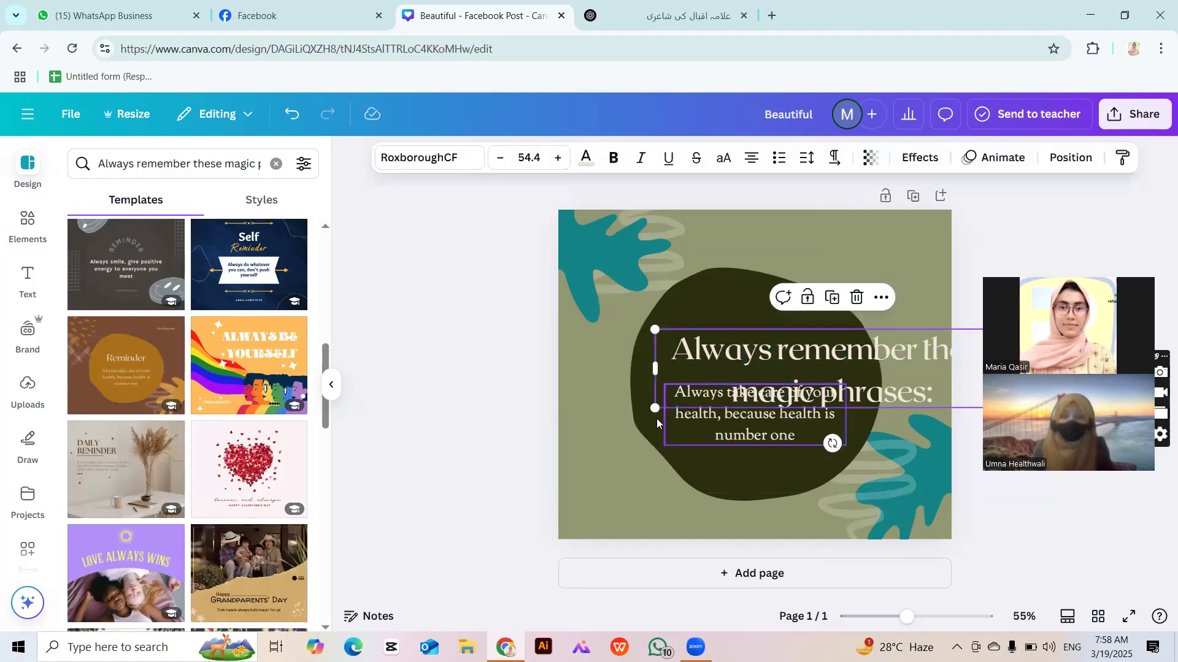
{"action": "left_click_drag", "start_coordinate": [655, 408], "coordinate": [824, 376]}
{"action": "left_click_drag", "start_coordinate": [919, 346], "coordinate": [747, 342]}
{"action": "left_click_drag", "start_coordinate": [819, 382], "coordinate": [782, 353]}
{"action": "key", "text": "ctrl+z"}
{"action": "left_click", "coordinate": [394, 424]}
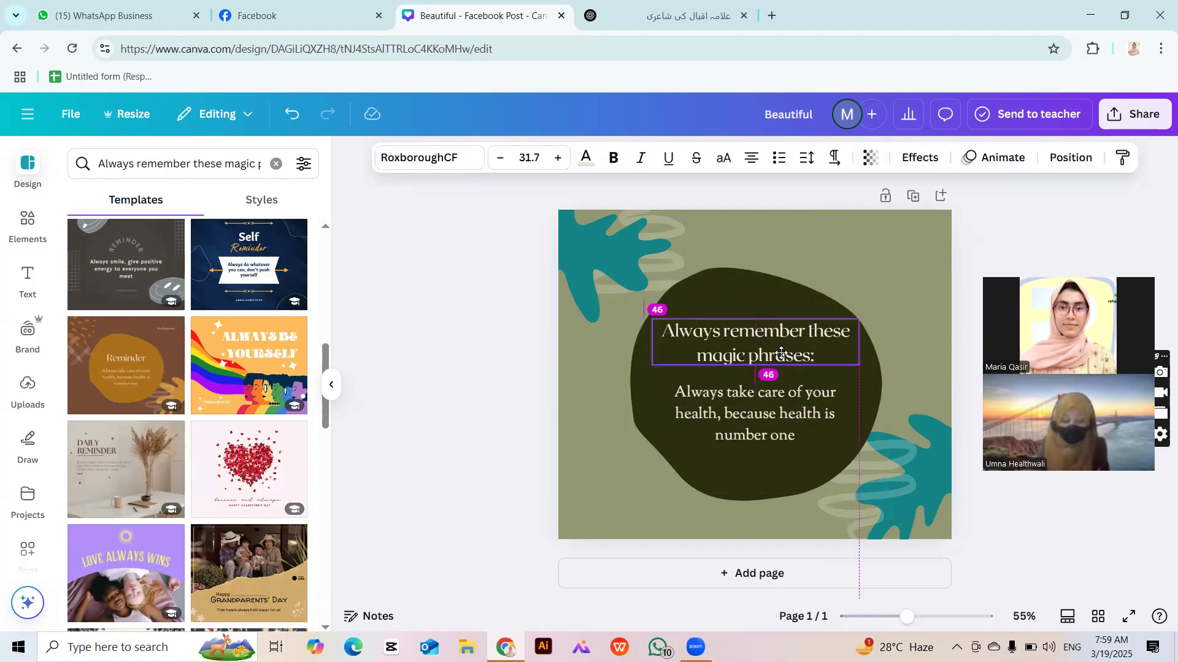
{"action": "left_click", "coordinate": [485, 369]}
{"action": "left_click", "coordinate": [704, 341]}
{"action": "left_click", "coordinate": [466, 417]}
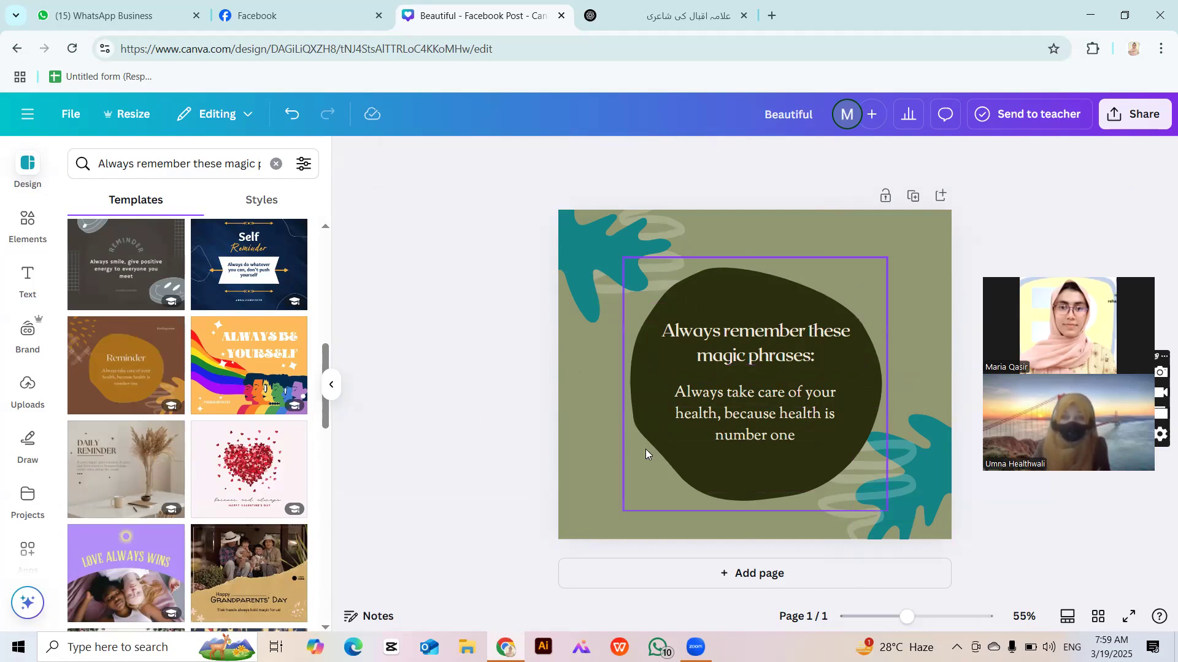
Browse more template results and preview the Blue and Gray Modern Things Remember Motivation Quote template.
{"action": "scroll", "coordinate": [160, 461], "scroll_direction": "down", "scroll_amount": 8}
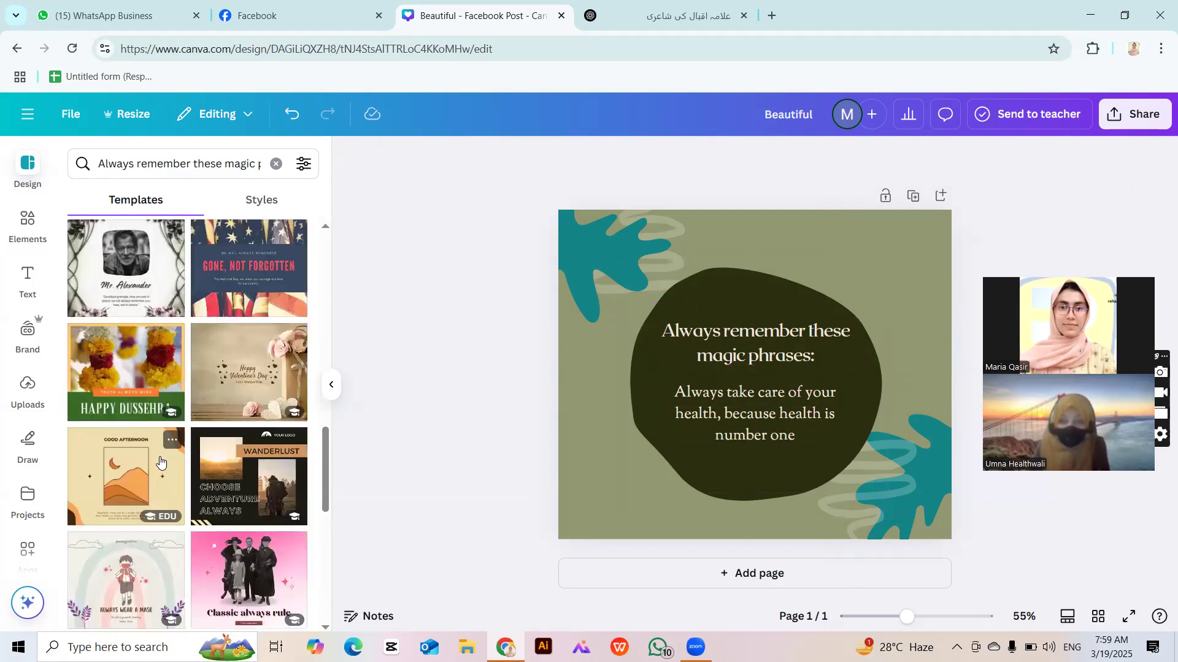
{"action": "scroll", "coordinate": [160, 462], "scroll_direction": "down", "scroll_amount": 8}
{"action": "scroll", "coordinate": [160, 461], "scroll_direction": "down", "scroll_amount": 5}
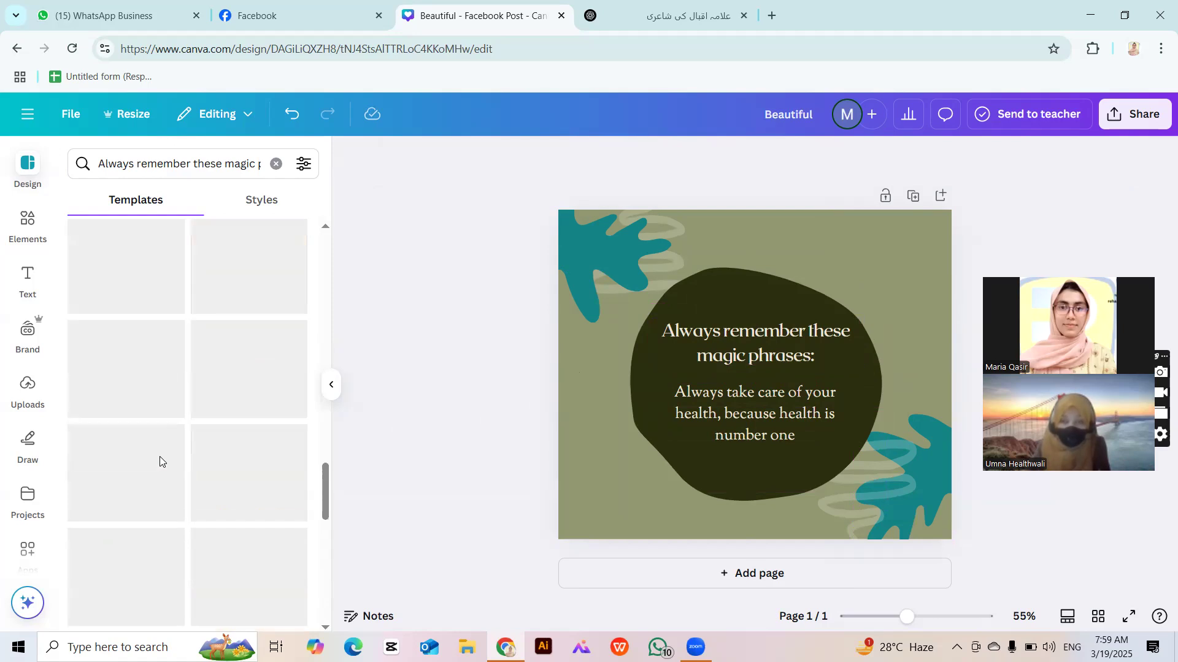
{"action": "scroll", "coordinate": [162, 457], "scroll_direction": "down", "scroll_amount": 5}
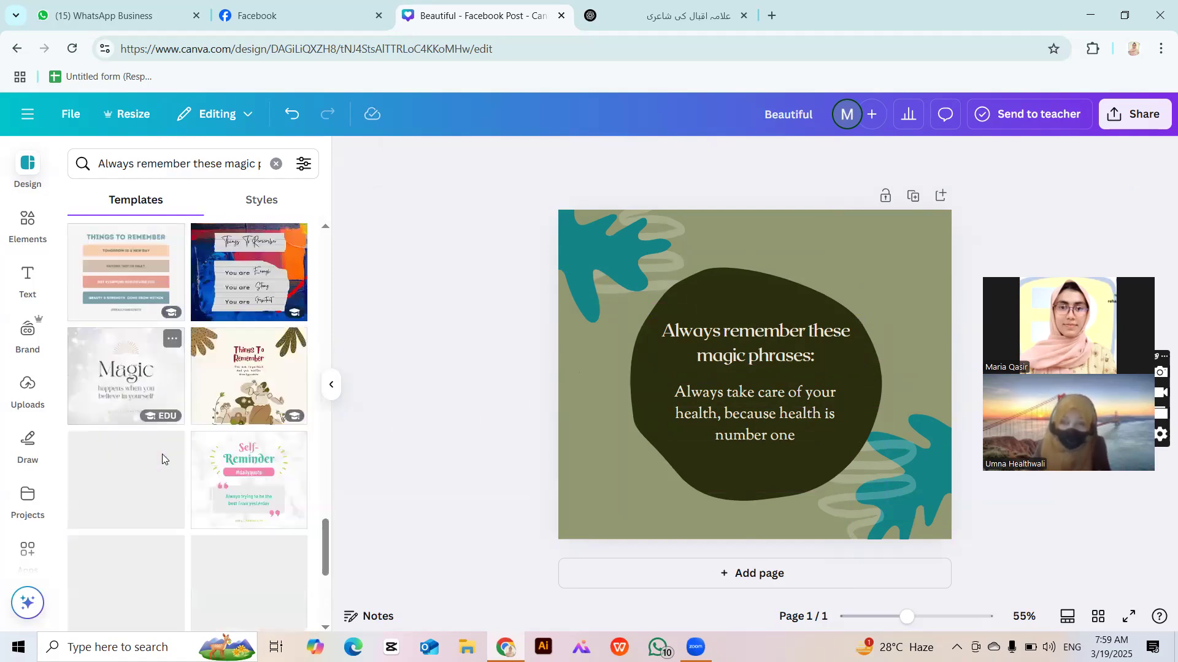
{"action": "left_click", "coordinate": [236, 276]}
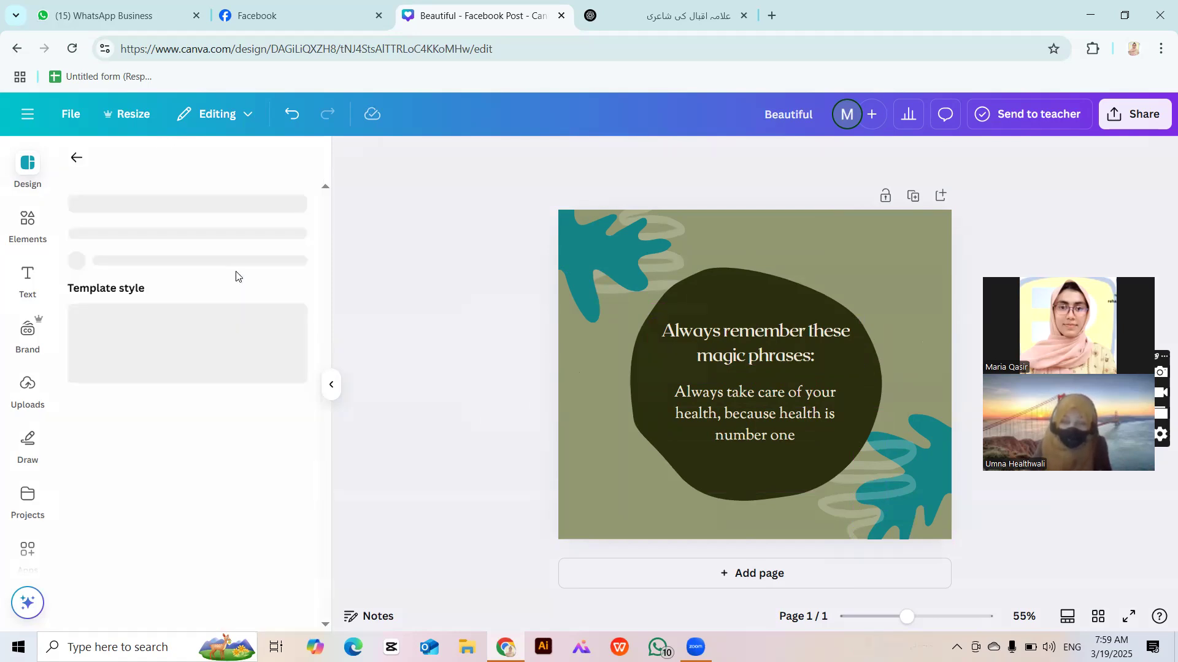
{"action": "key", "text": "Escape"}
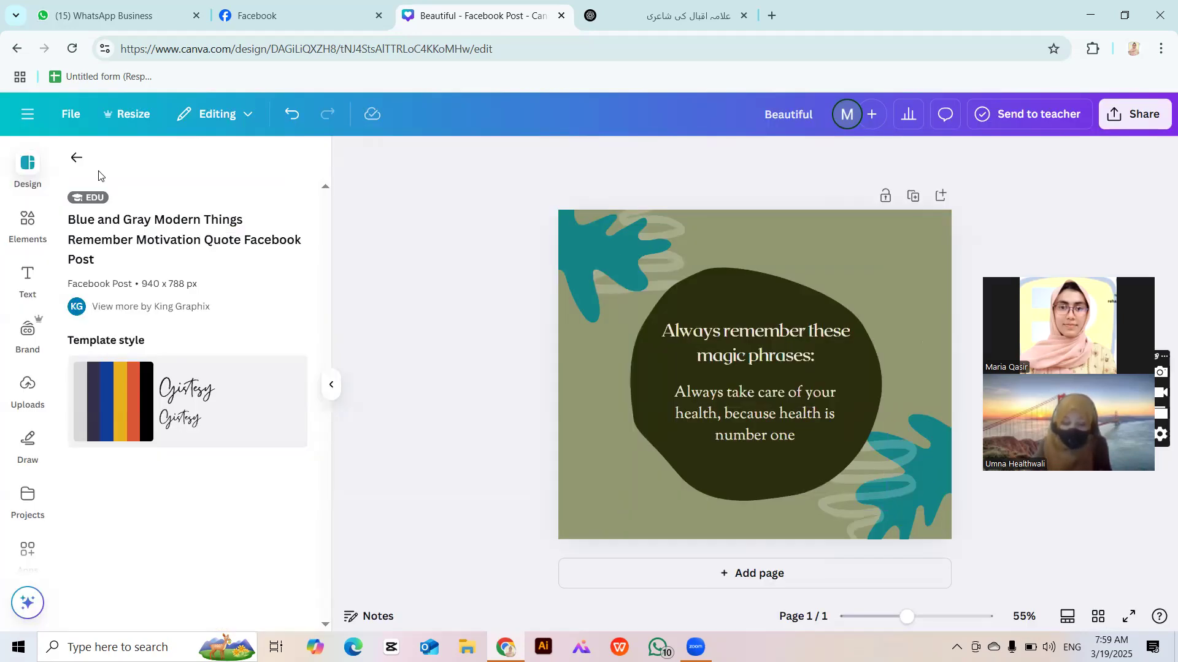
{"action": "left_click", "coordinate": [76, 158]}
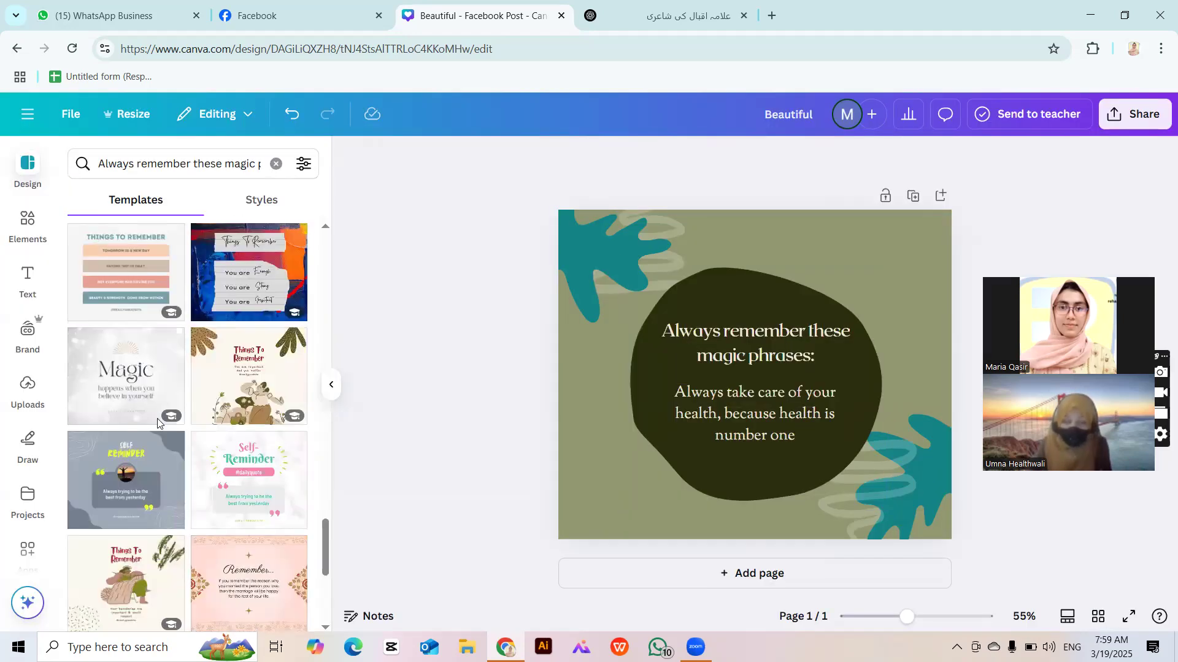
Add the Colorful Pastel Things To Remember template as a new page and delete the page with the blob design.
{"action": "left_click", "coordinate": [118, 281]}
{"action": "left_click", "coordinate": [694, 413]}
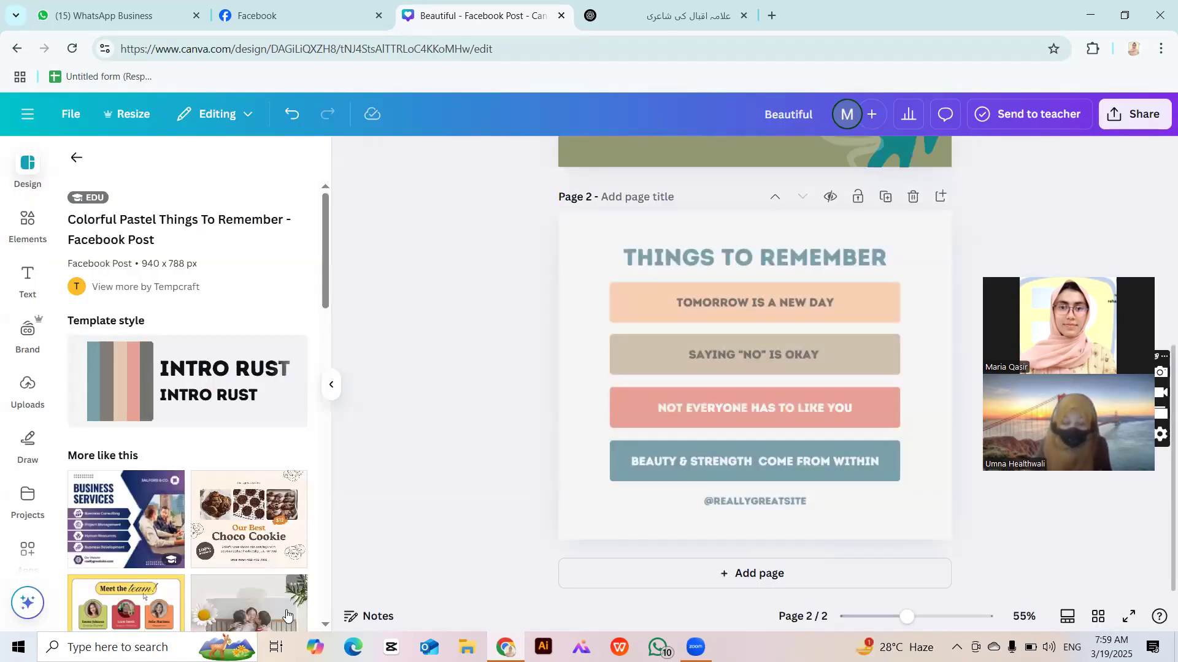
{"action": "scroll", "coordinate": [672, 402], "scroll_direction": "up", "scroll_amount": 5}
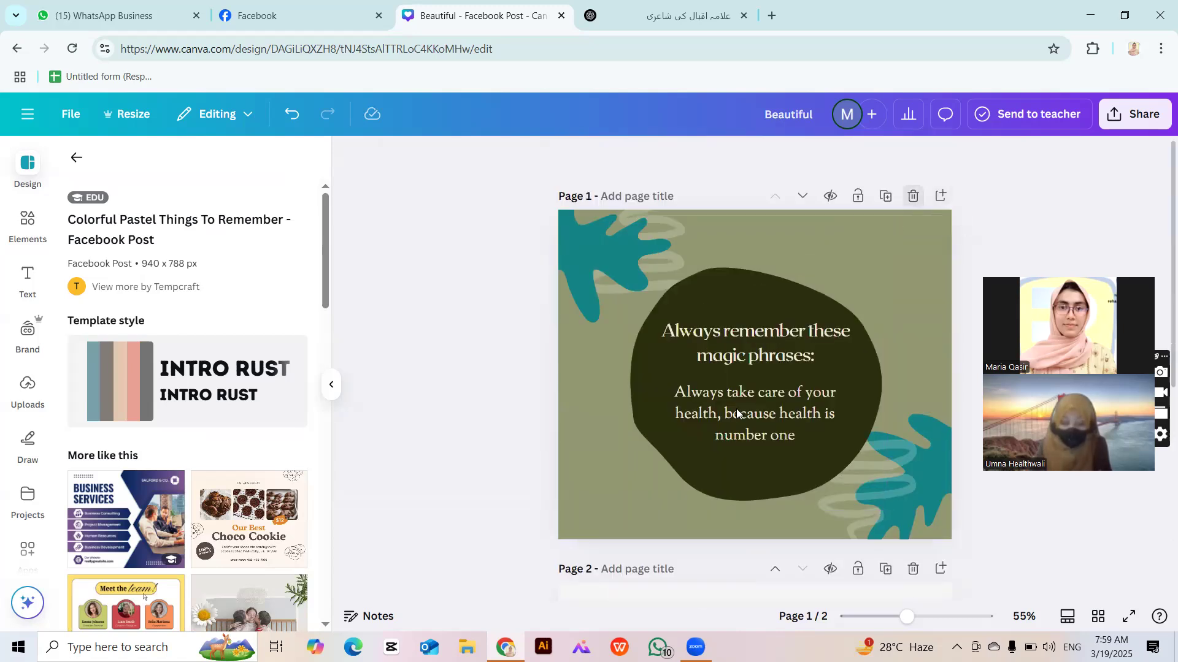
{"action": "left_click", "coordinate": [913, 195]}
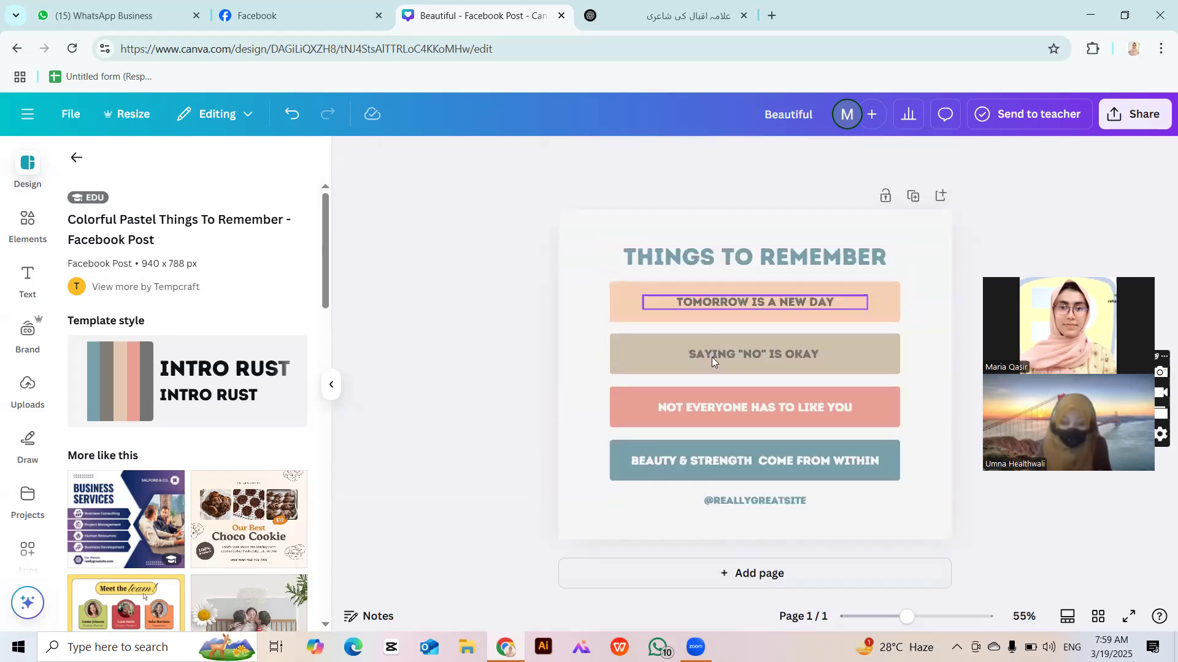
Replace the title with "ALWAYS REMEMBER THESE MAGIC PHRASES:" and fit it above the first bar at font size 33.1.
{"action": "double_click", "coordinate": [745, 252]}
{"action": "type", "text": "ALWAYS REMEMBER THESE MAGIC PHRASES:"}
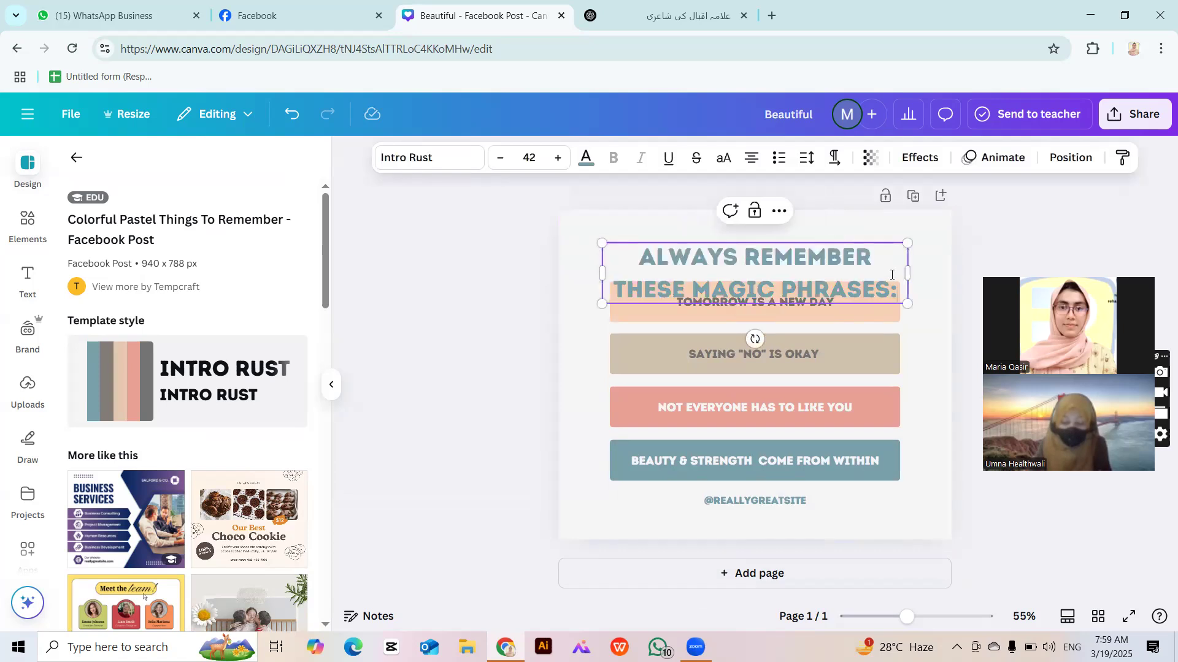
{"action": "left_click_drag", "start_coordinate": [907, 303], "coordinate": [909, 267]}
{"action": "left_click_drag", "start_coordinate": [806, 266], "coordinate": [733, 248]}
{"action": "left_click", "coordinate": [483, 325]}
{"action": "left_click", "coordinate": [733, 264]}
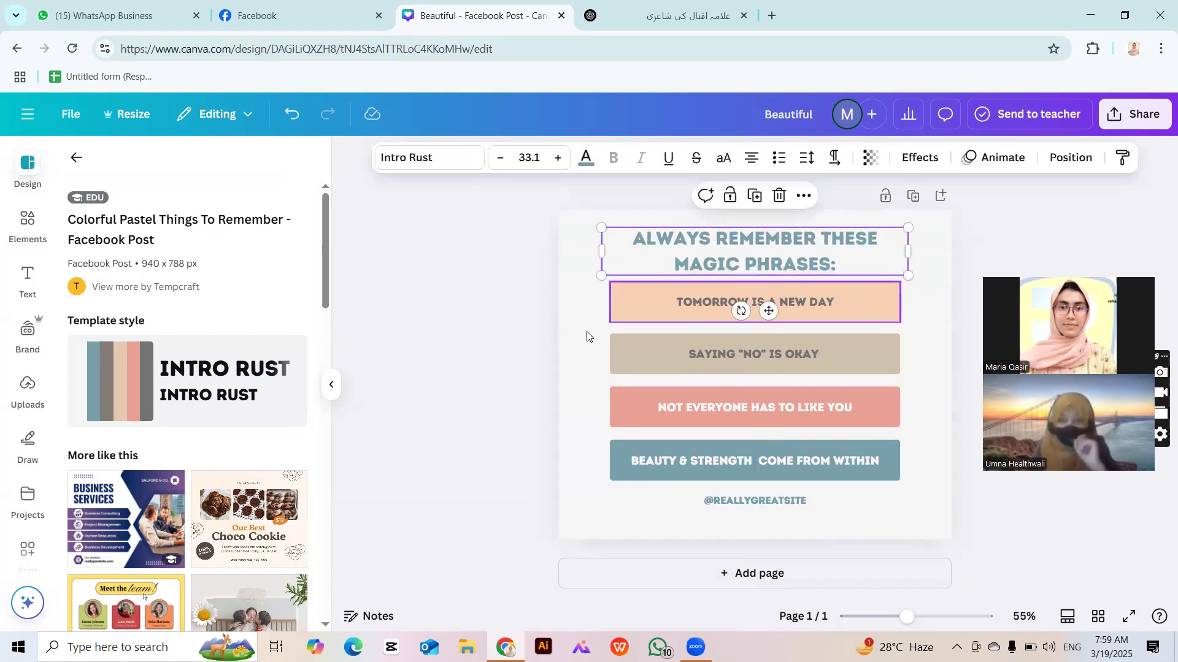
{"action": "left_click", "coordinate": [496, 348]}
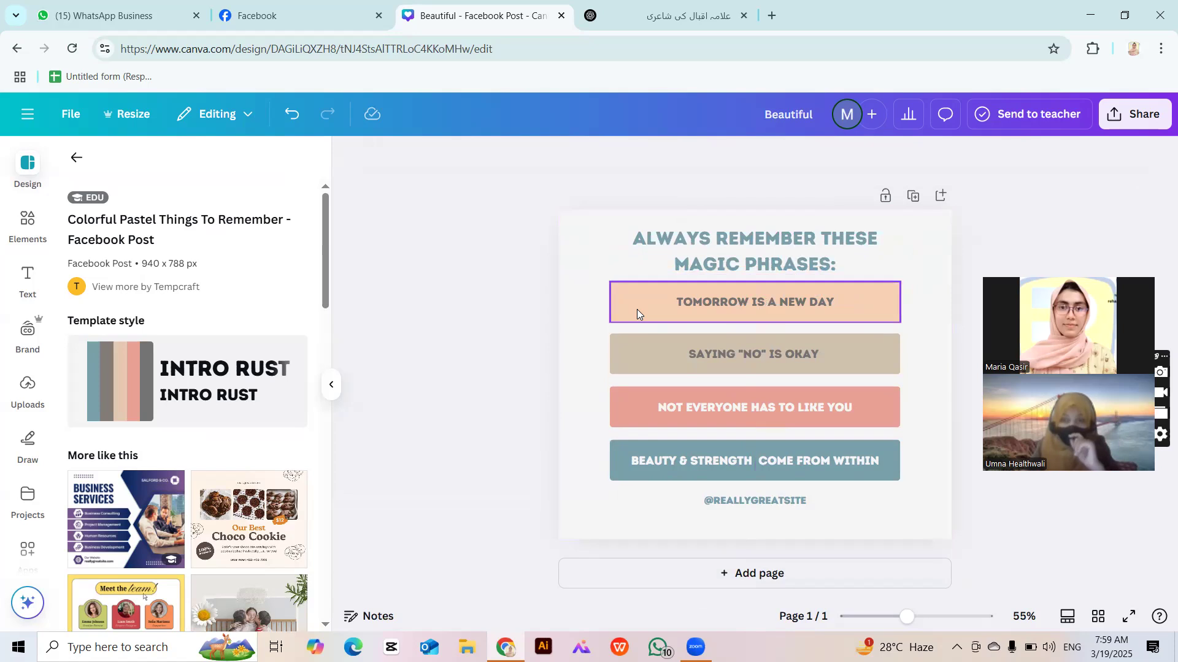
Change the page background to the teal from the SMI logo brand colours.
{"action": "left_click", "coordinate": [637, 309]}
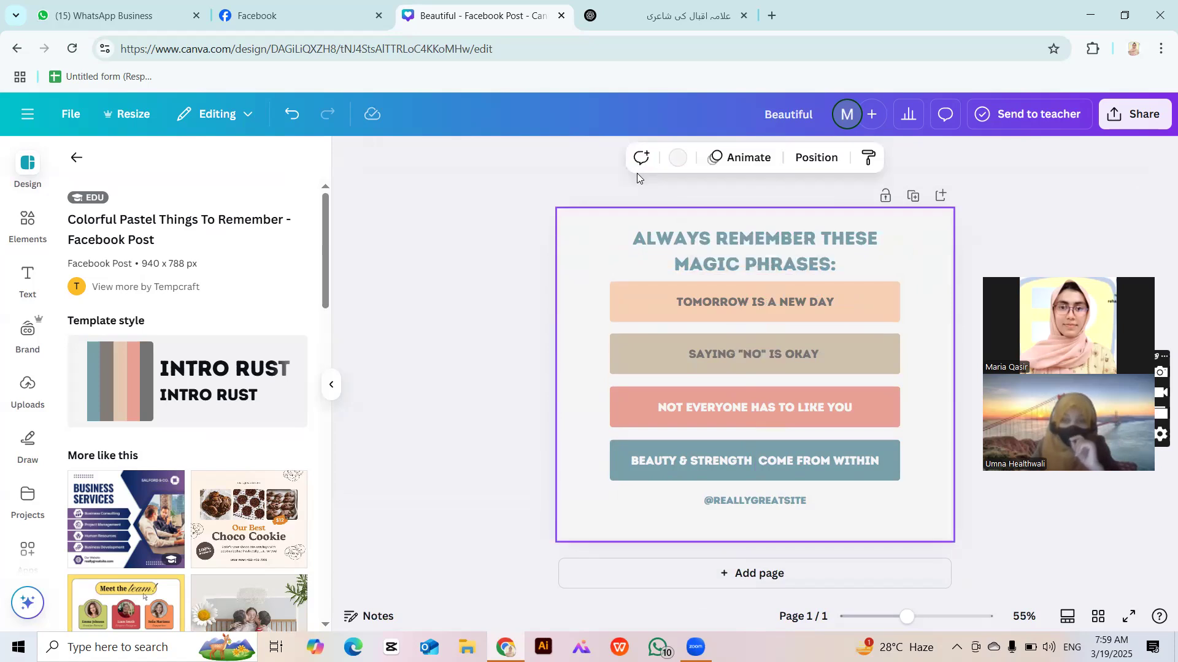
{"action": "left_click", "coordinate": [679, 160]}
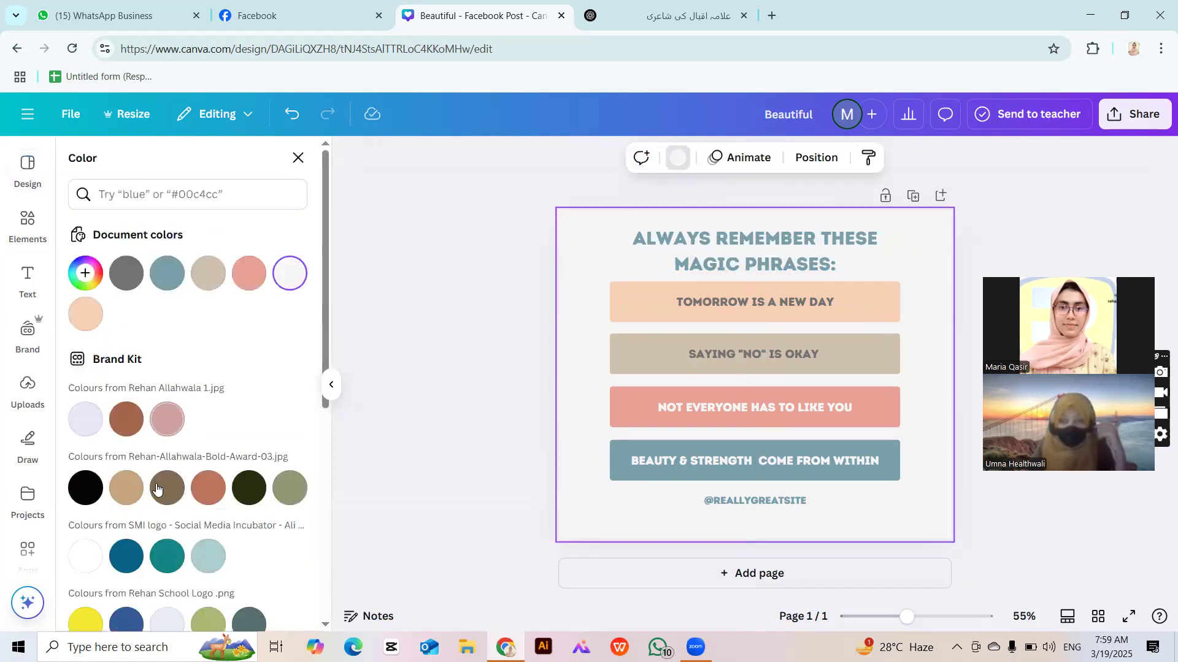
{"action": "left_click", "coordinate": [127, 420]}
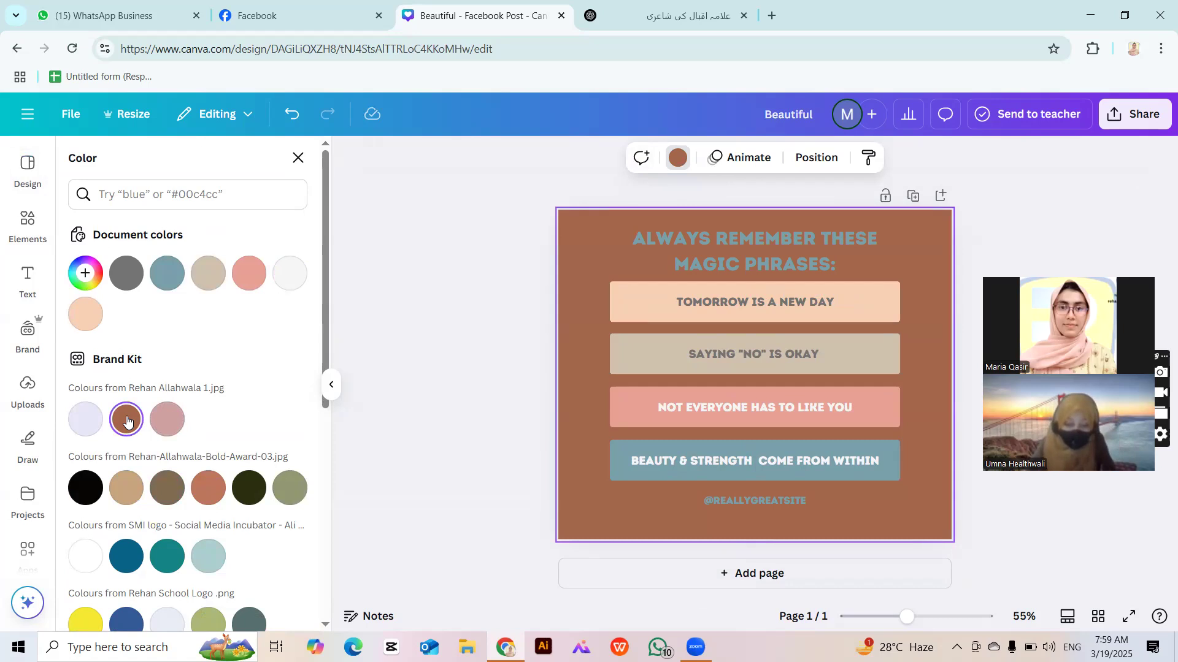
{"action": "left_click", "coordinate": [167, 556]}
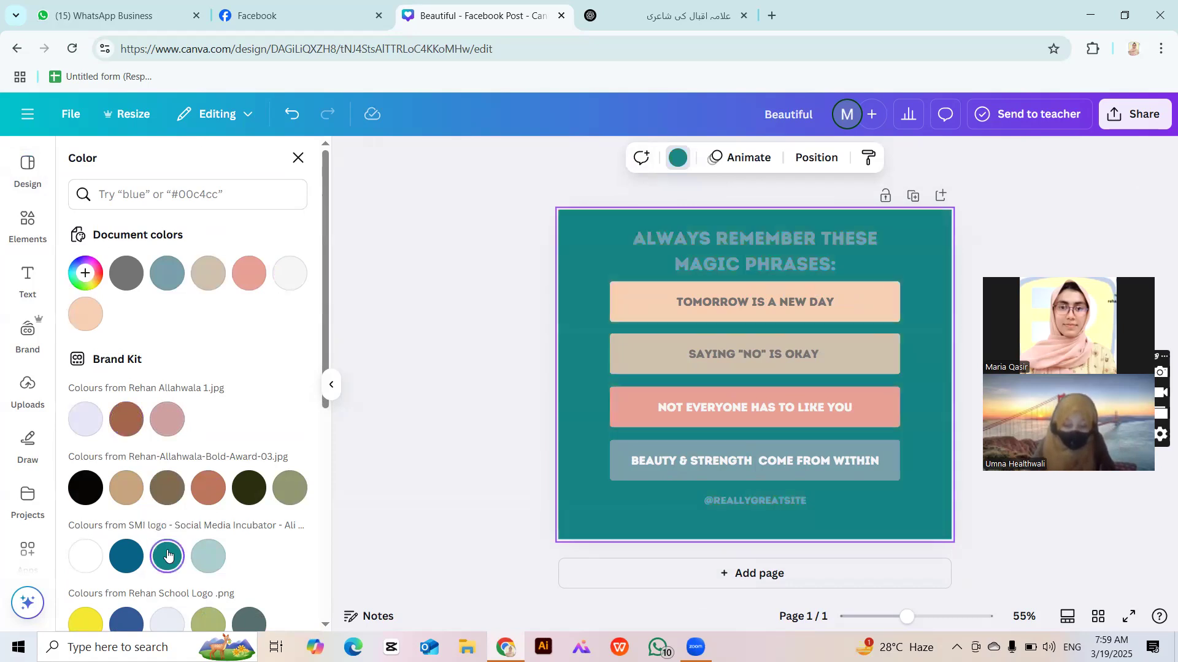
Recolour the title text with the off-white document colour.
{"action": "left_click", "coordinate": [713, 236]}
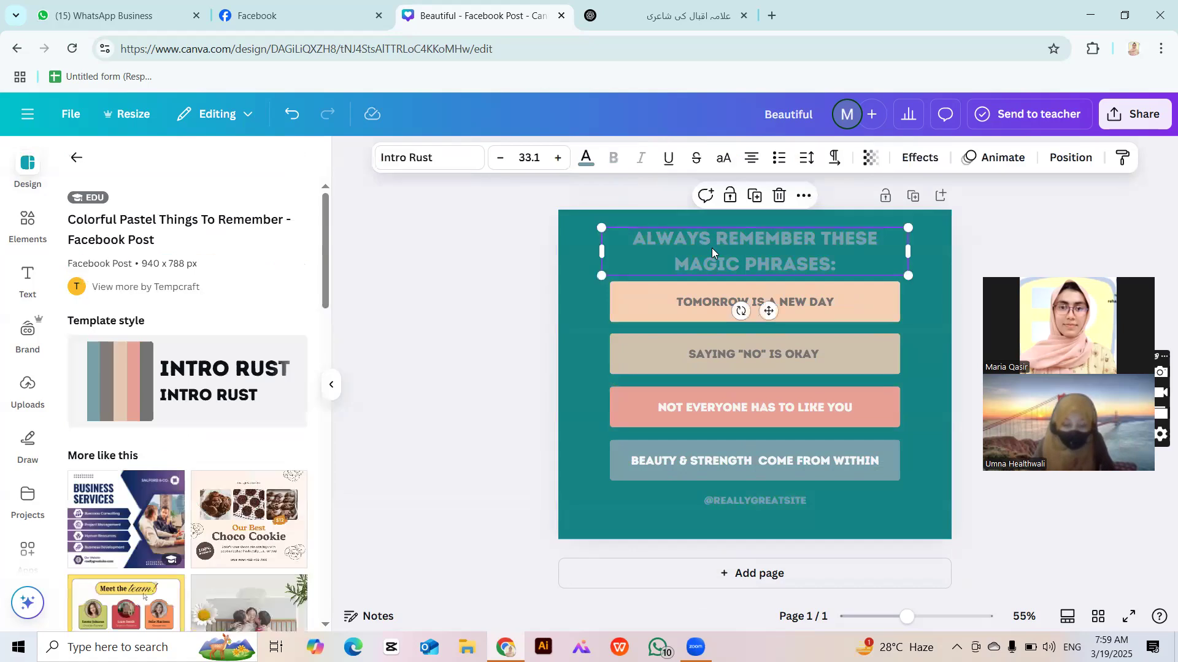
{"action": "left_click", "coordinate": [585, 158]}
{"action": "left_click", "coordinate": [84, 315]}
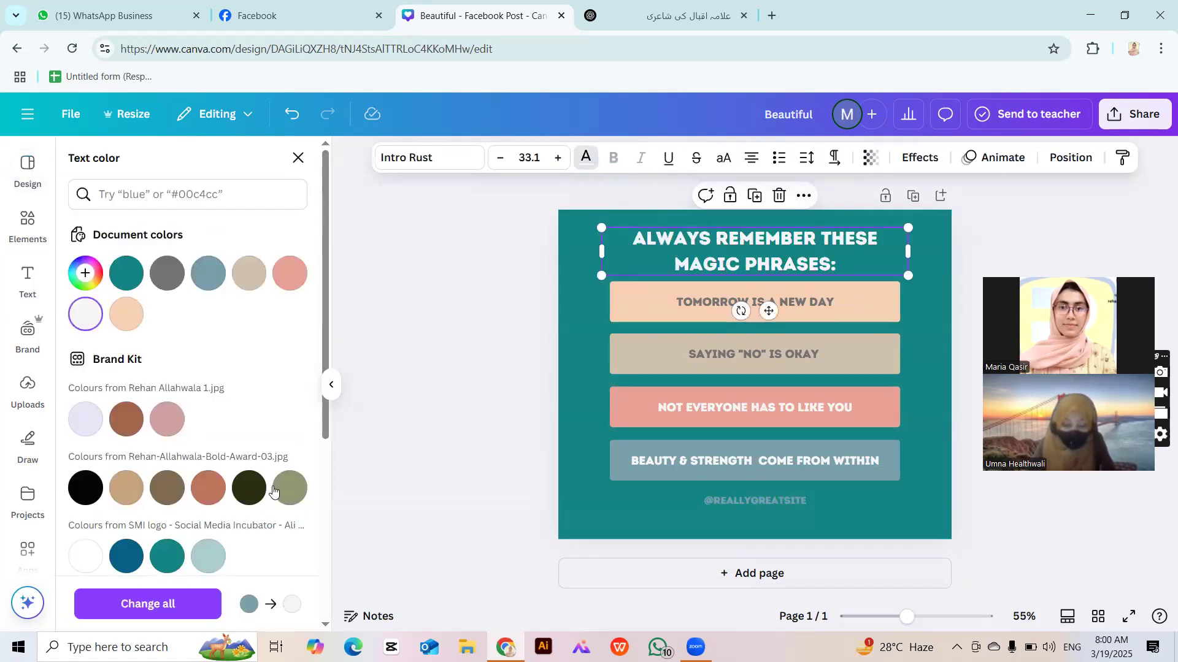
{"action": "left_click", "coordinate": [432, 373]}
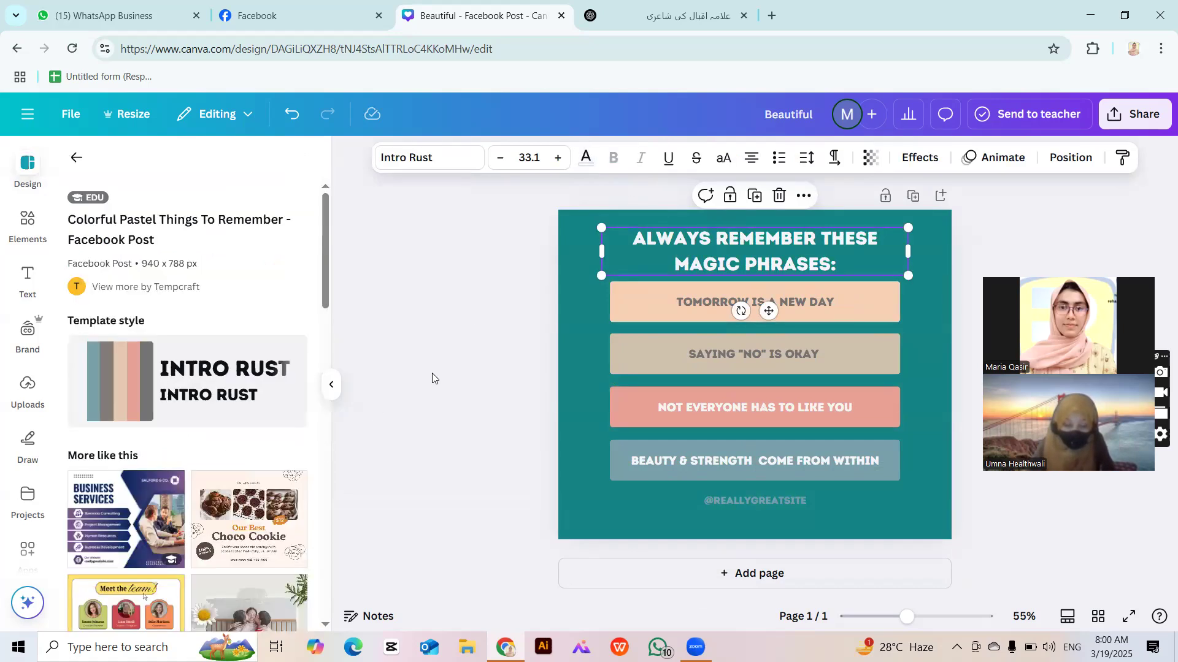
{"action": "left_click", "coordinate": [733, 501]}
{"action": "key", "text": "Down"}
{"action": "key", "text": "Down"}
{"action": "key", "text": "Down"}
{"action": "key", "text": "Down"}
{"action": "key", "text": "Down"}
{"action": "key", "text": "Down"}
{"action": "key", "text": "Down"}
{"action": "key", "text": "Down"}
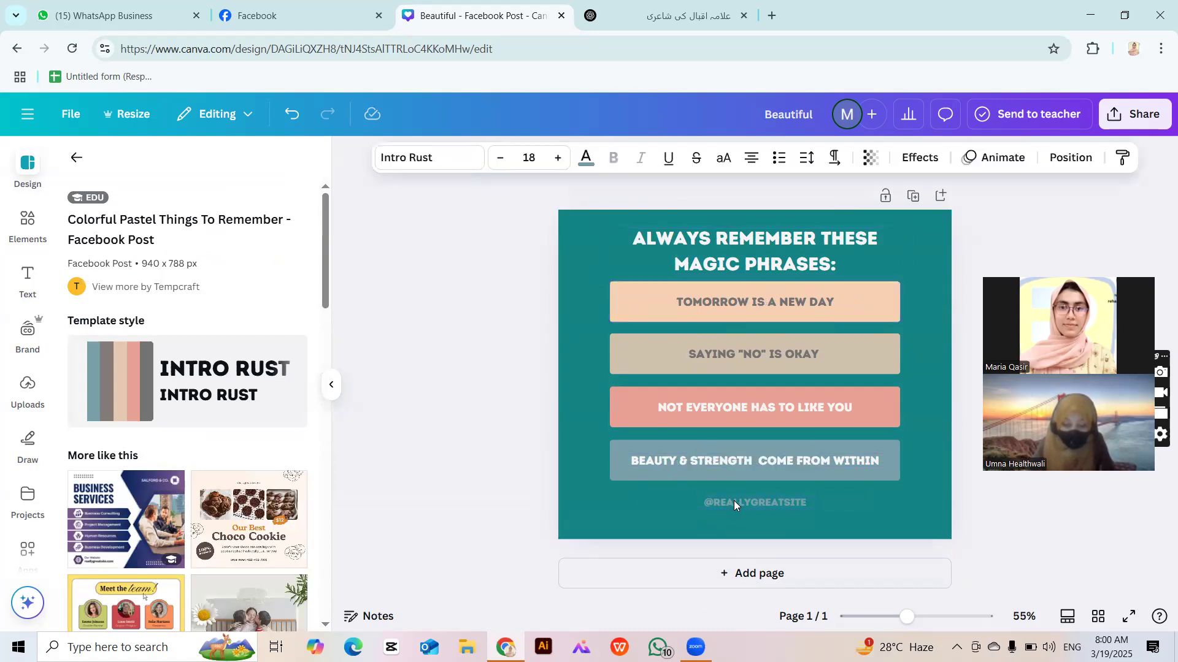
Move the "Beauty & strength come from within" bar and its text down together to just above the handle.
{"action": "left_click", "coordinate": [673, 461]}
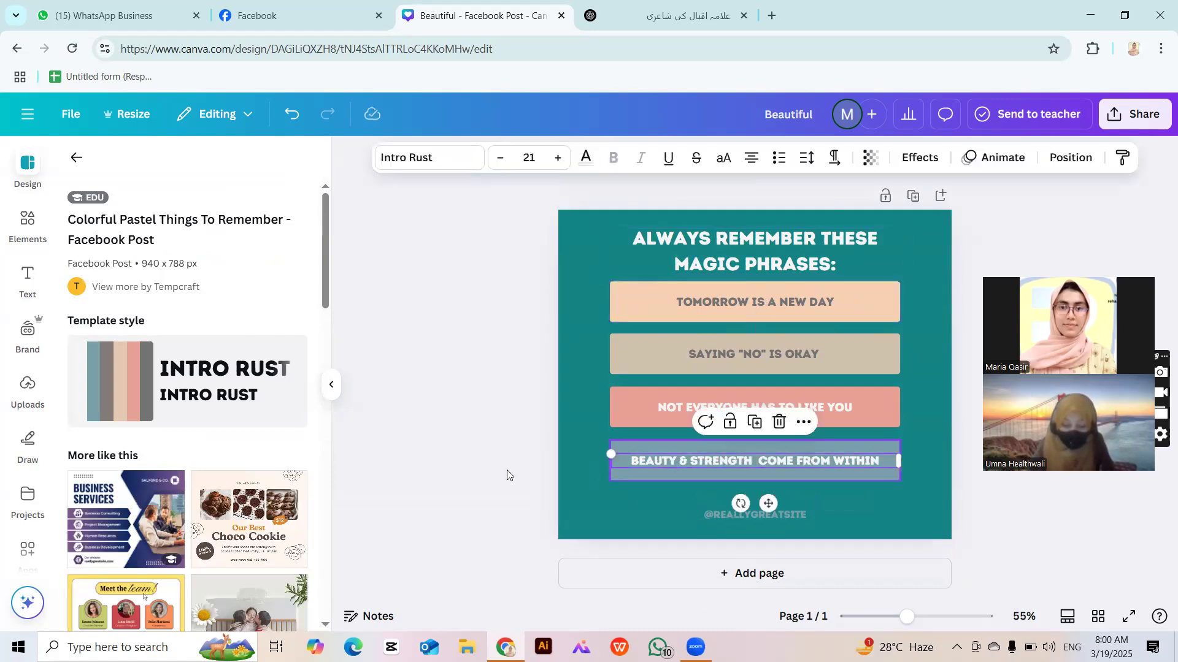
{"action": "left_click", "coordinate": [617, 477]}
{"action": "key", "text": "Down"}
{"action": "key", "text": "Down"}
{"action": "key", "text": "Down"}
{"action": "key", "text": "Down"}
{"action": "key", "text": "Down"}
{"action": "key", "text": "Down"}
{"action": "key", "text": "Down"}
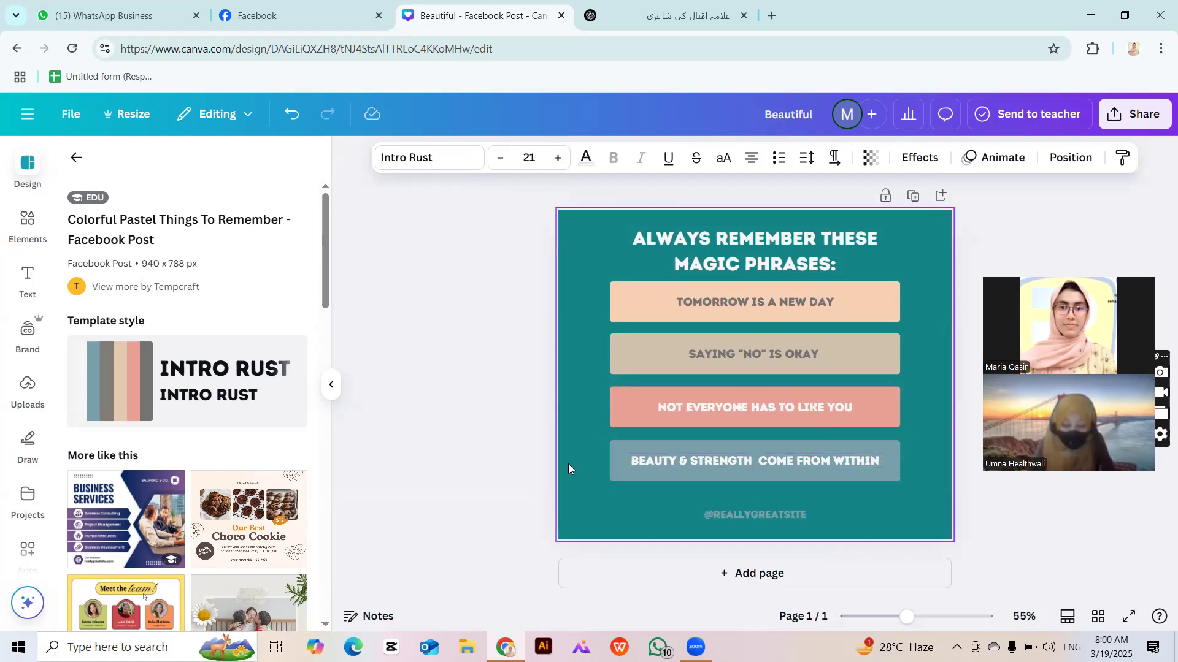
{"action": "key", "text": "Down"}
{"action": "key", "text": "Down"}
{"action": "key", "text": "Down"}
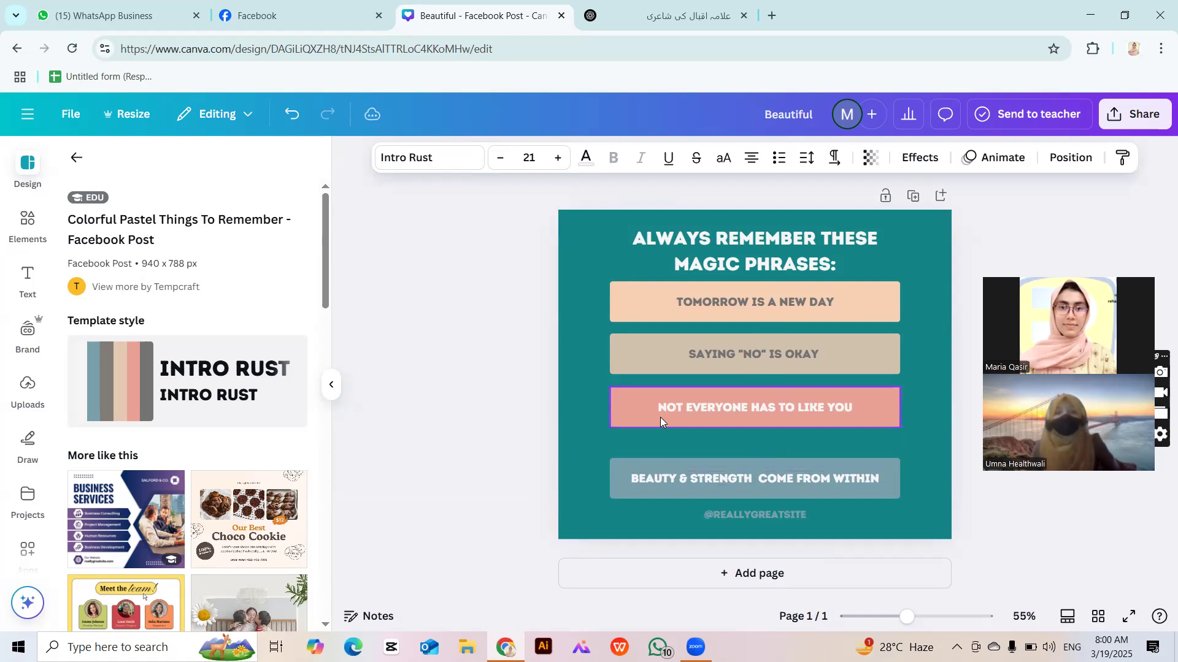
{"action": "left_click", "coordinate": [667, 407]}
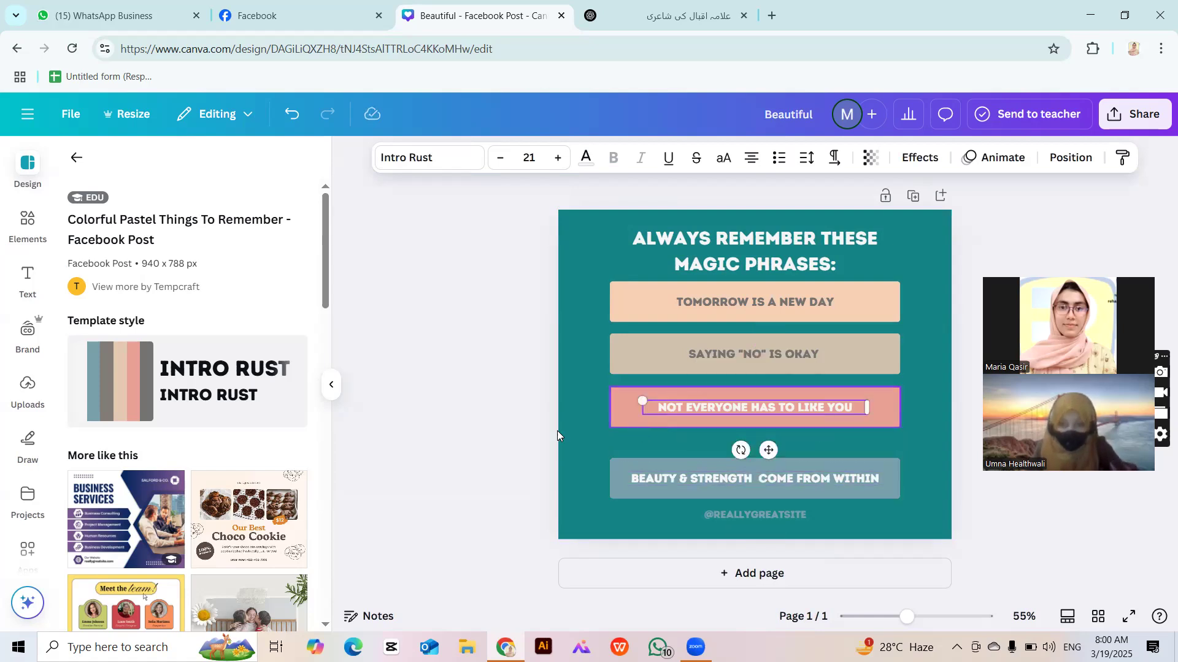
{"action": "left_click", "coordinate": [498, 433]}
{"action": "left_click", "coordinate": [703, 433]}
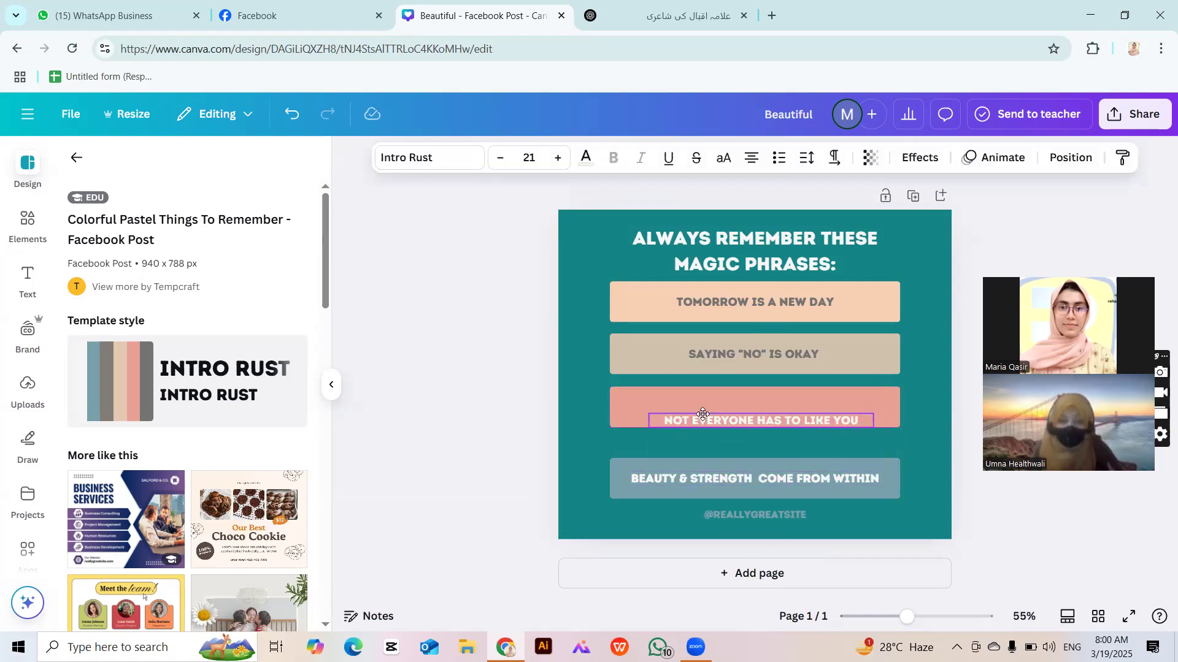
{"action": "left_click_drag", "start_coordinate": [615, 419], "coordinate": [619, 433]}
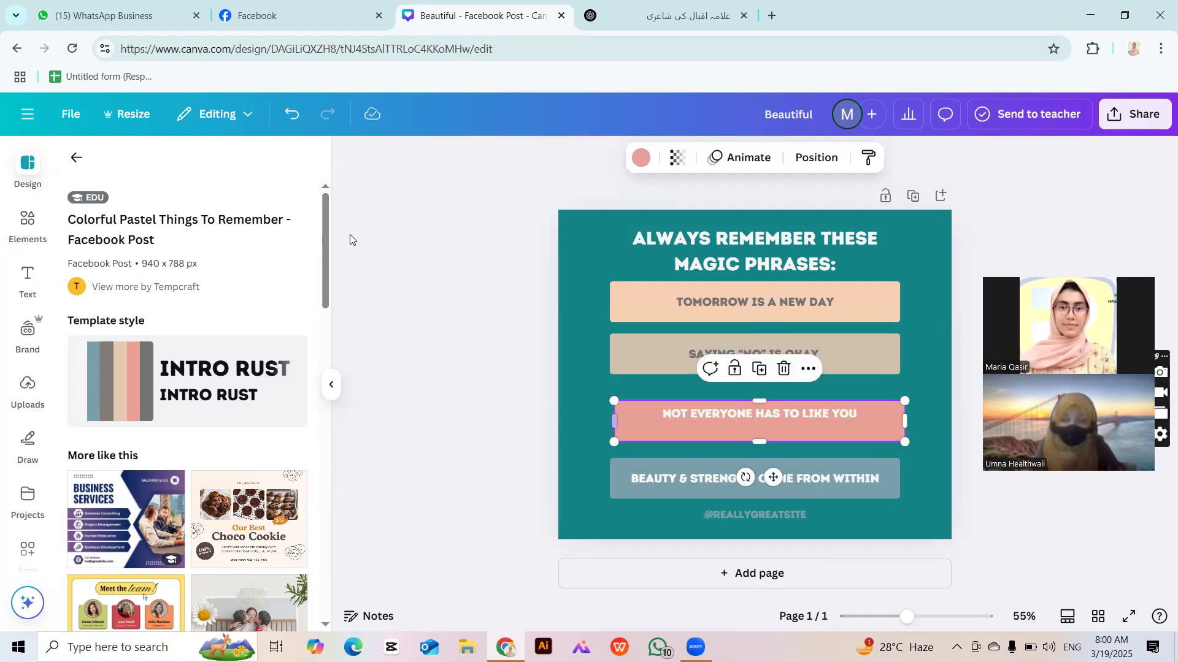
{"action": "left_click", "coordinate": [299, 124]}
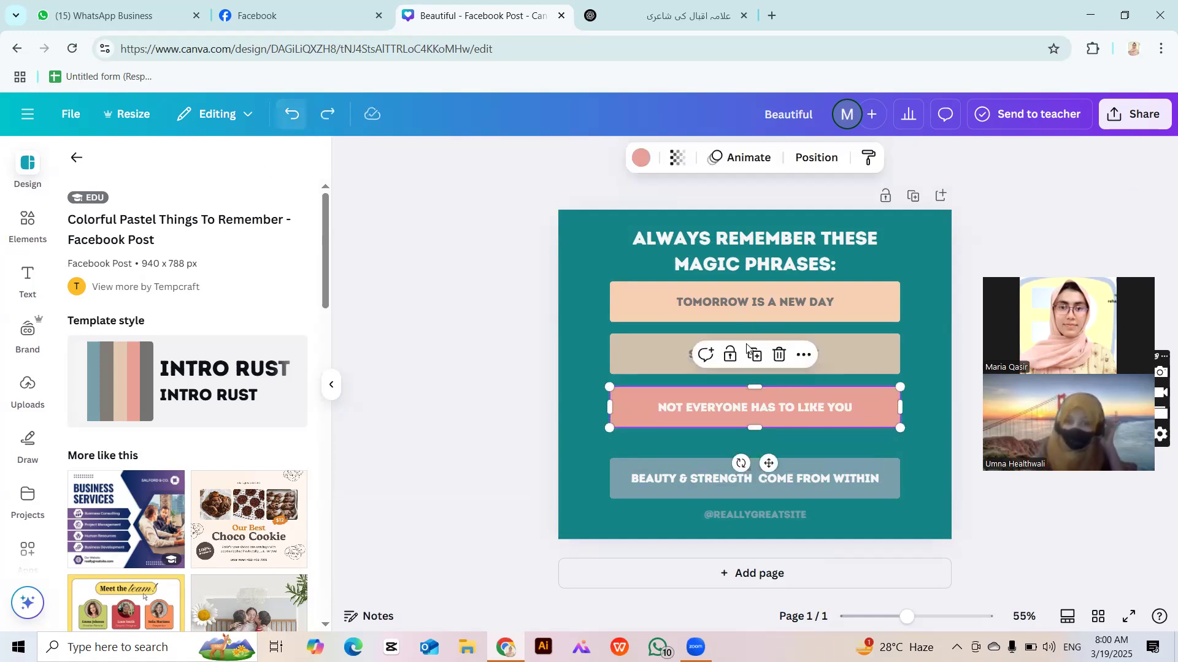
Move the "Not everyone has to like you" bar and its text down together, close above the lowest bar.
{"action": "left_click", "coordinate": [734, 405]}
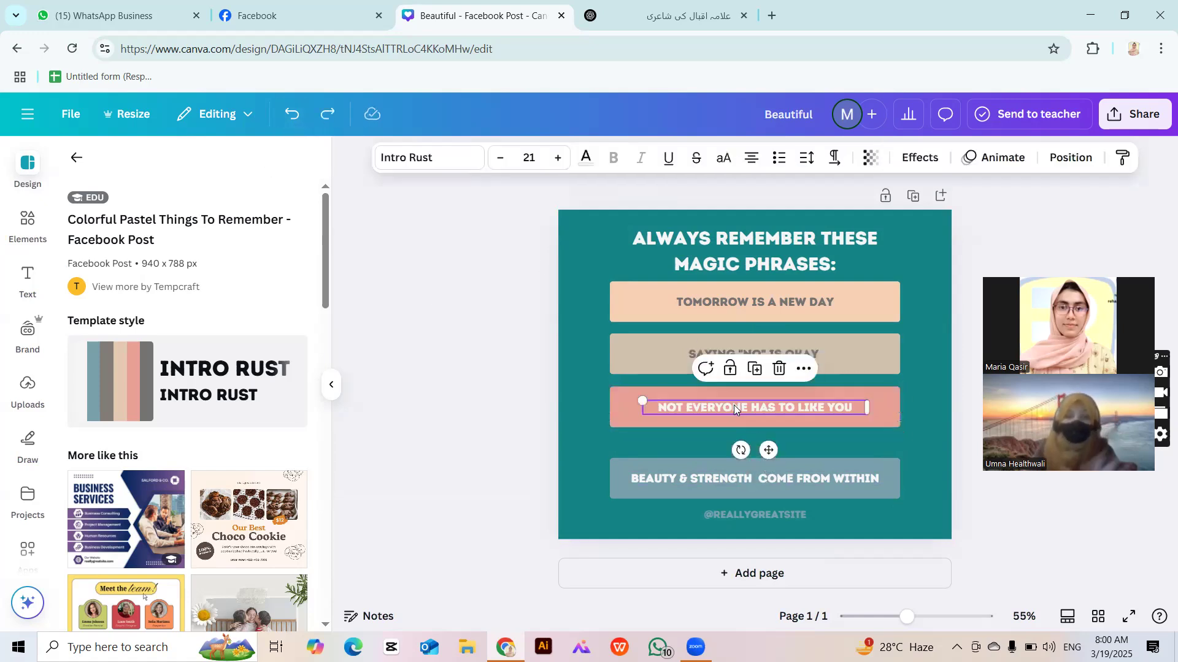
{"action": "left_click", "coordinate": [667, 416], "text": "shift"}
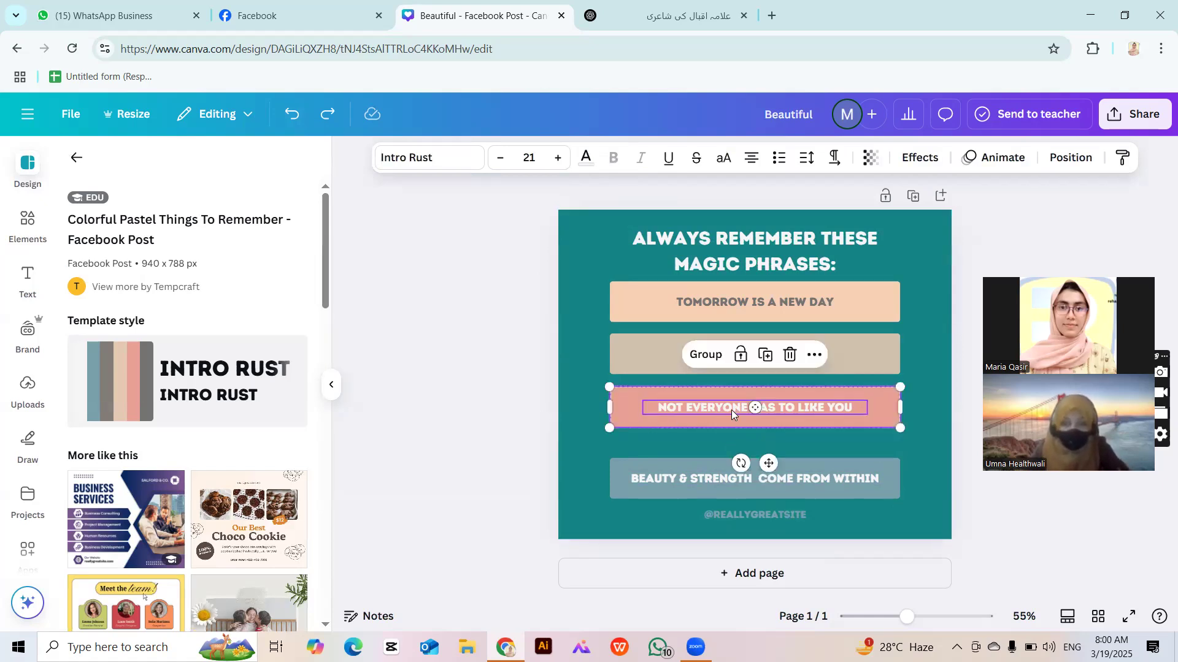
{"action": "key", "text": "shift+Down"}
{"action": "key", "text": "shift+Down"}
{"action": "key", "text": "shift+Down"}
{"action": "key", "text": "shift+Down"}
{"action": "key", "text": "shift+Down"}
{"action": "key", "text": "shift+Down"}
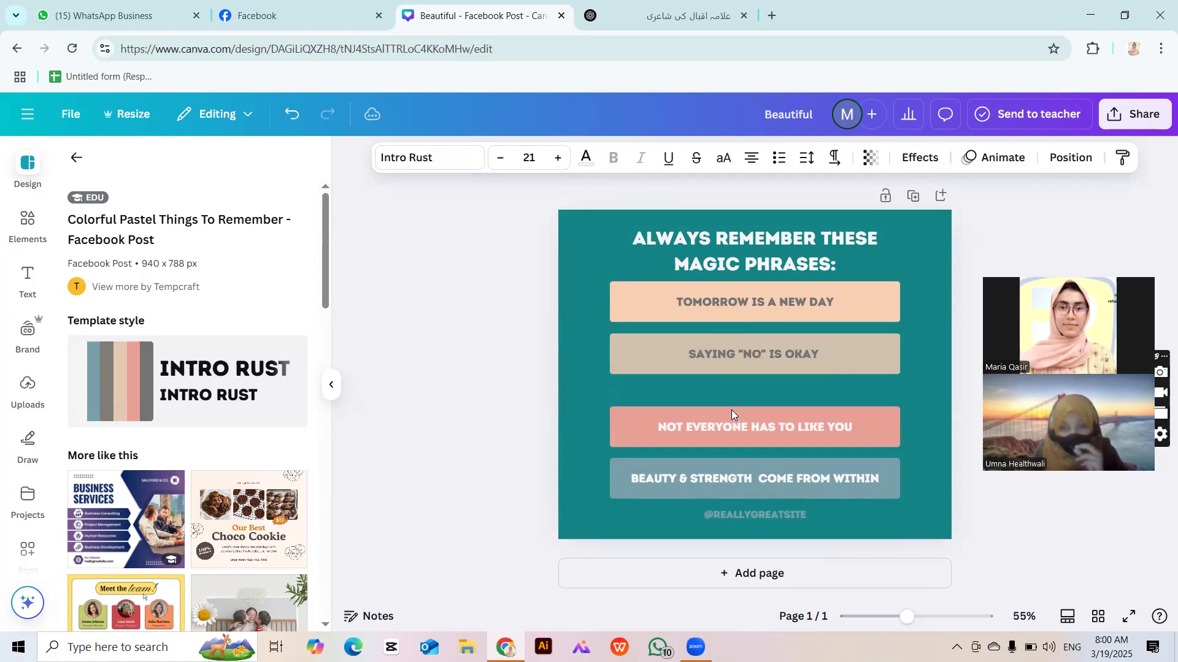
{"action": "left_click", "coordinate": [463, 435]}
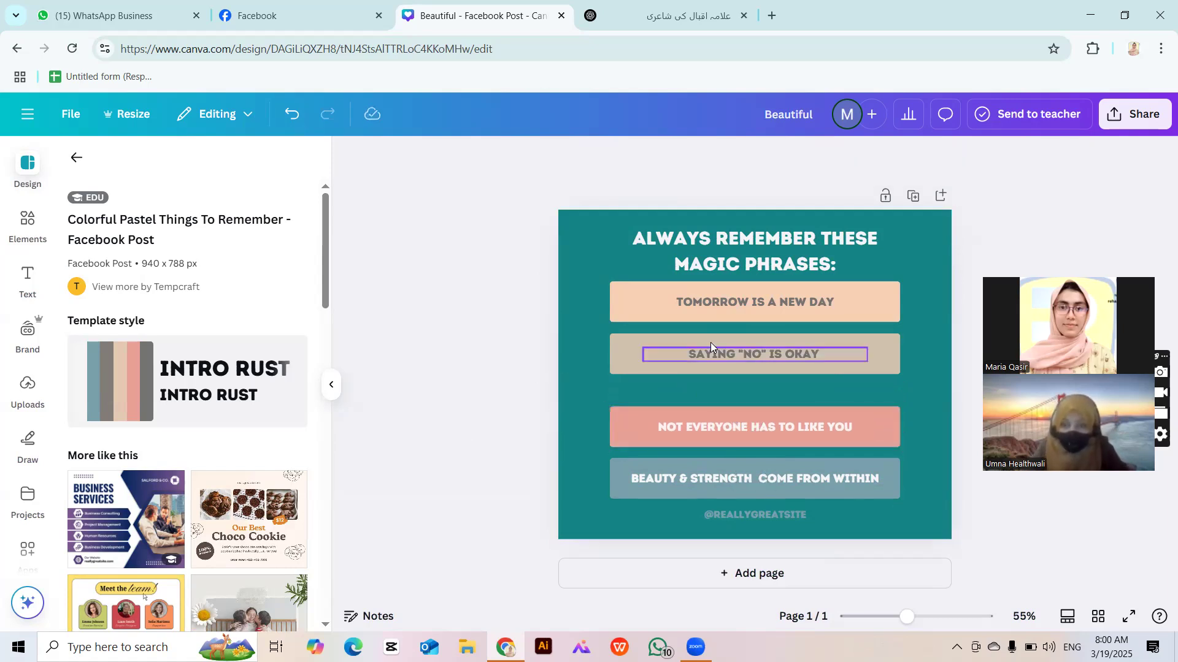
Move the "Saying 'No' is okay" bar and its text down together, close above the "Not everyone has to like you" bar.
{"action": "left_click", "coordinate": [715, 355]}
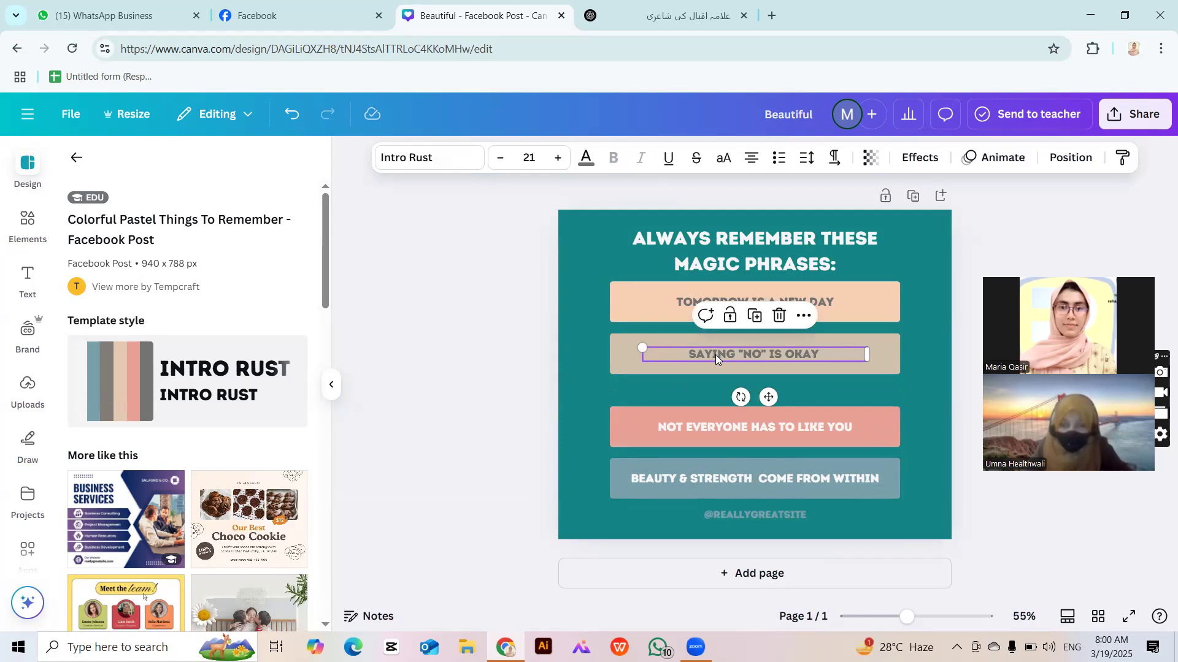
{"action": "left_click", "coordinate": [618, 358]}
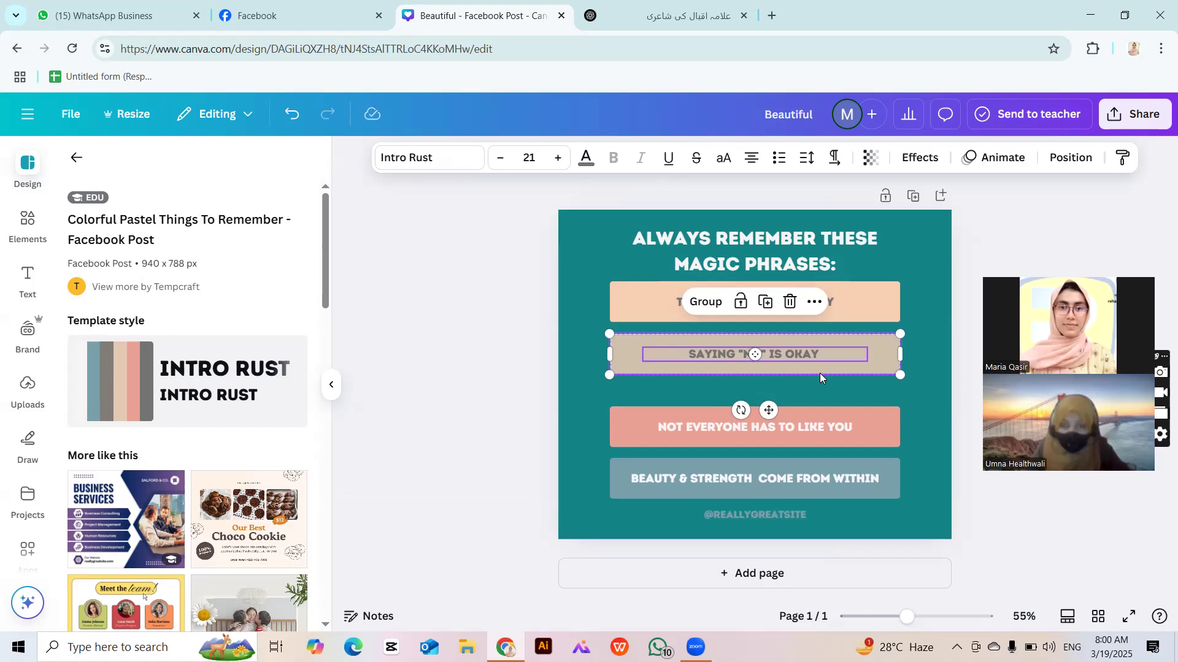
{"action": "key", "text": "Escape"}
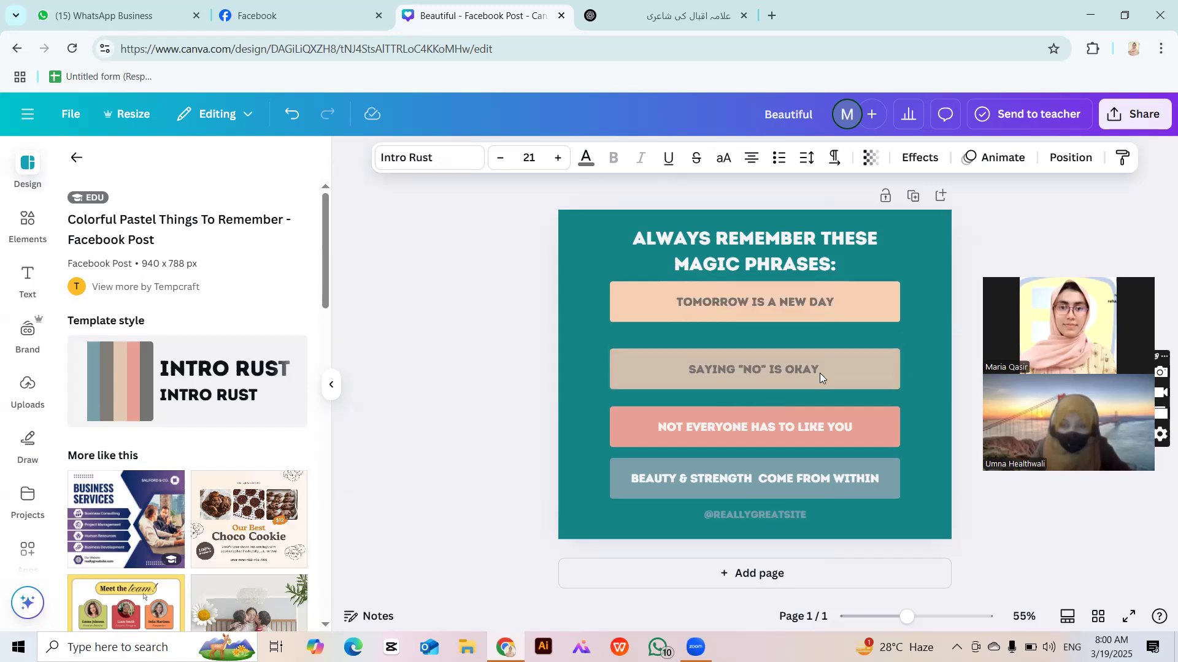
{"action": "left_click", "coordinate": [635, 381]}
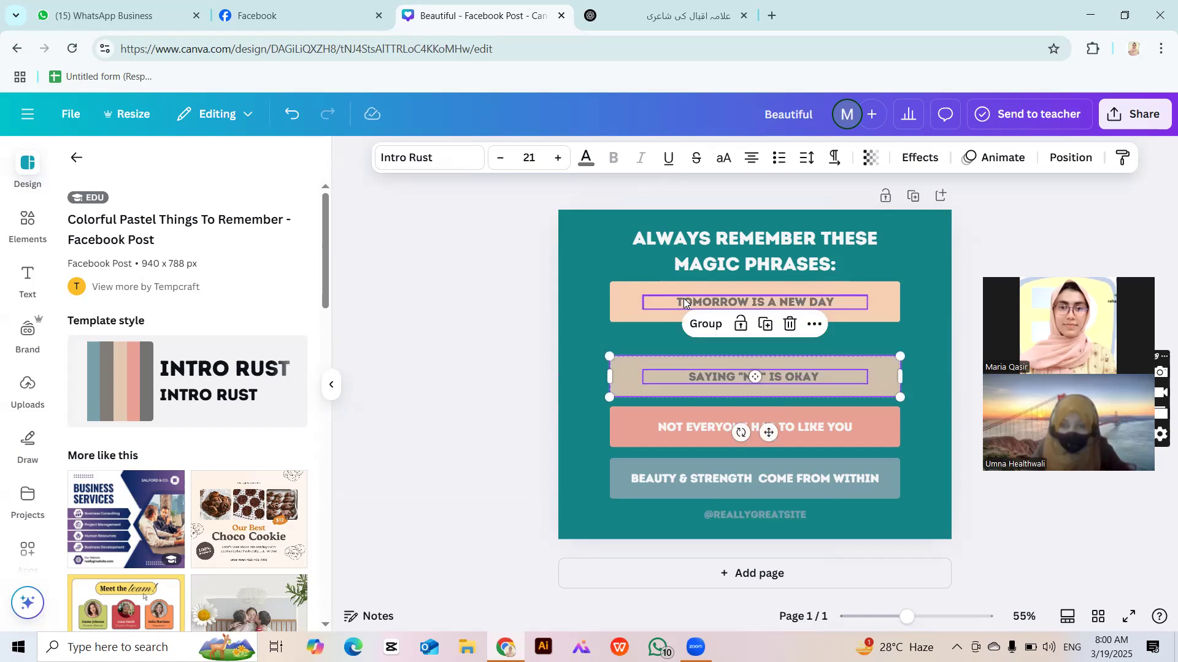
Move the "Tomorrow is a new day" bar and its text down together, close above the "Saying 'No' is okay" bar.
{"action": "left_click", "coordinate": [684, 302]}
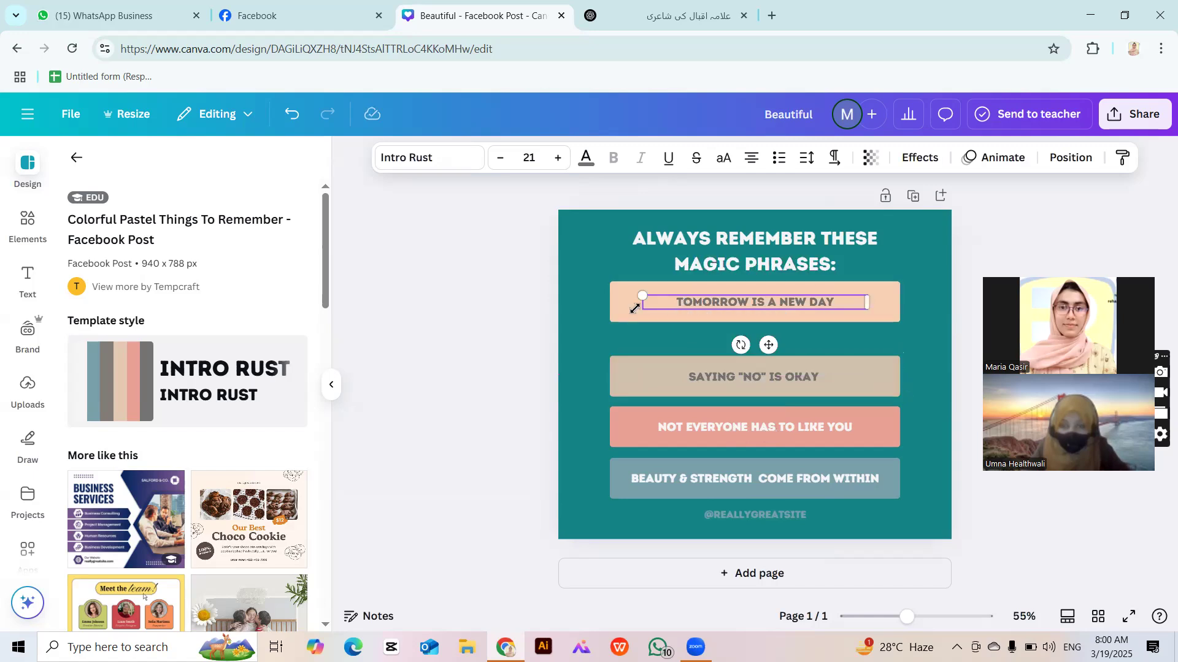
{"action": "left_click_drag", "start_coordinate": [624, 313], "coordinate": [626, 309]}
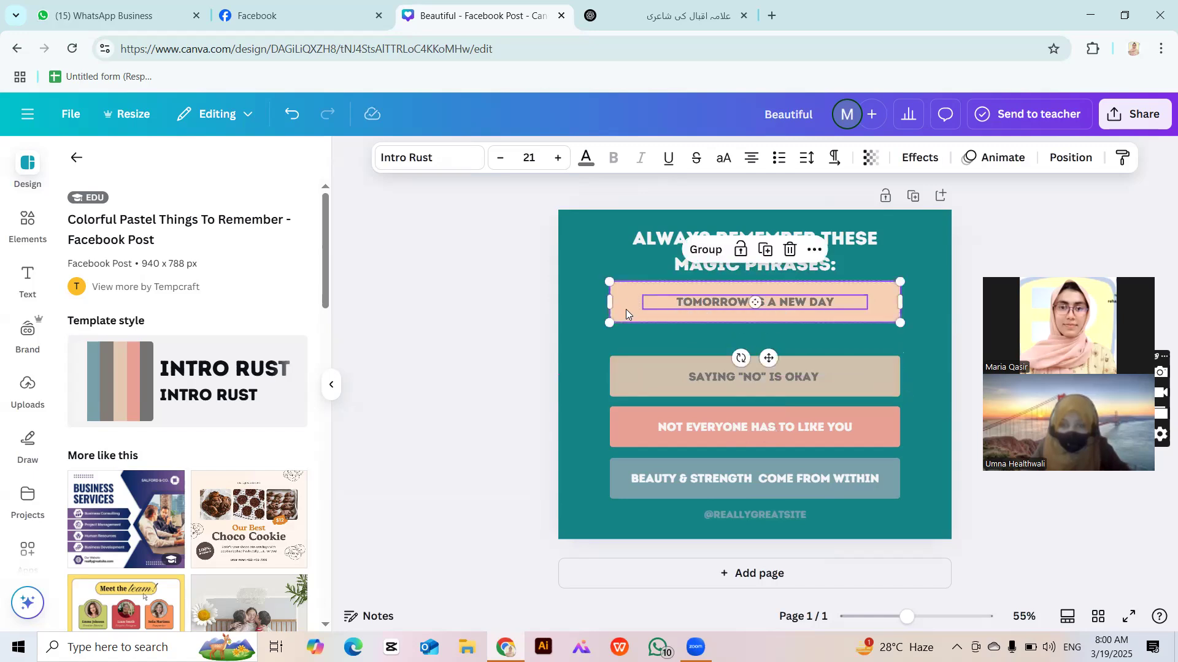
{"action": "left_click", "coordinate": [577, 308]}
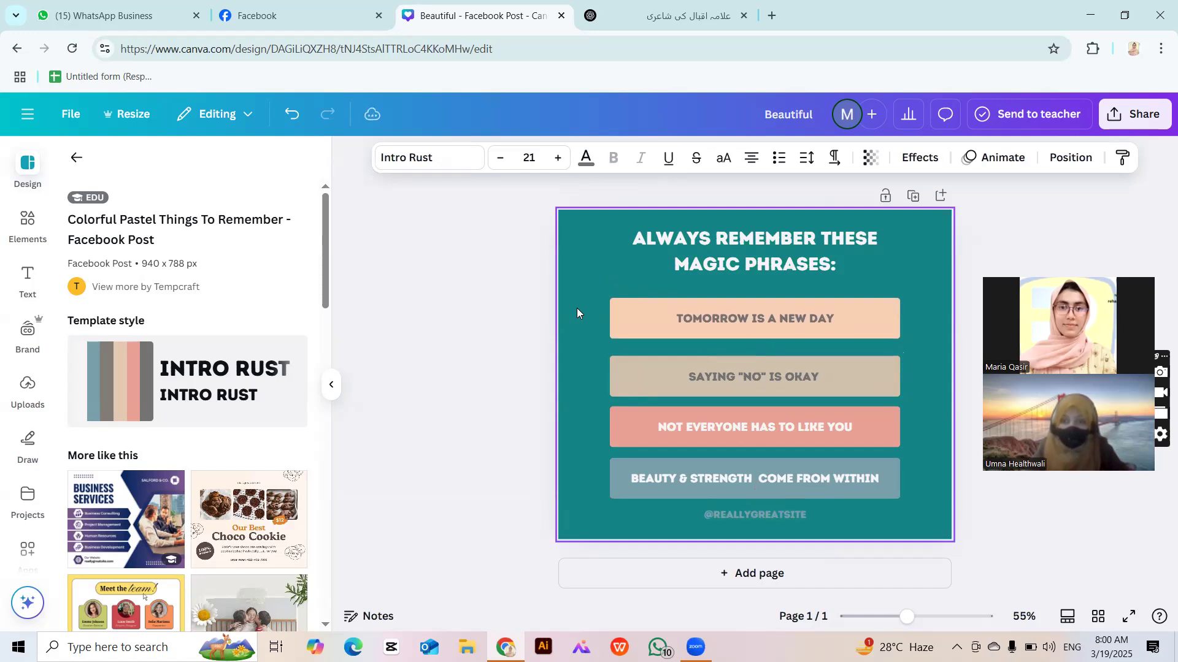
{"action": "left_click", "coordinate": [400, 368]}
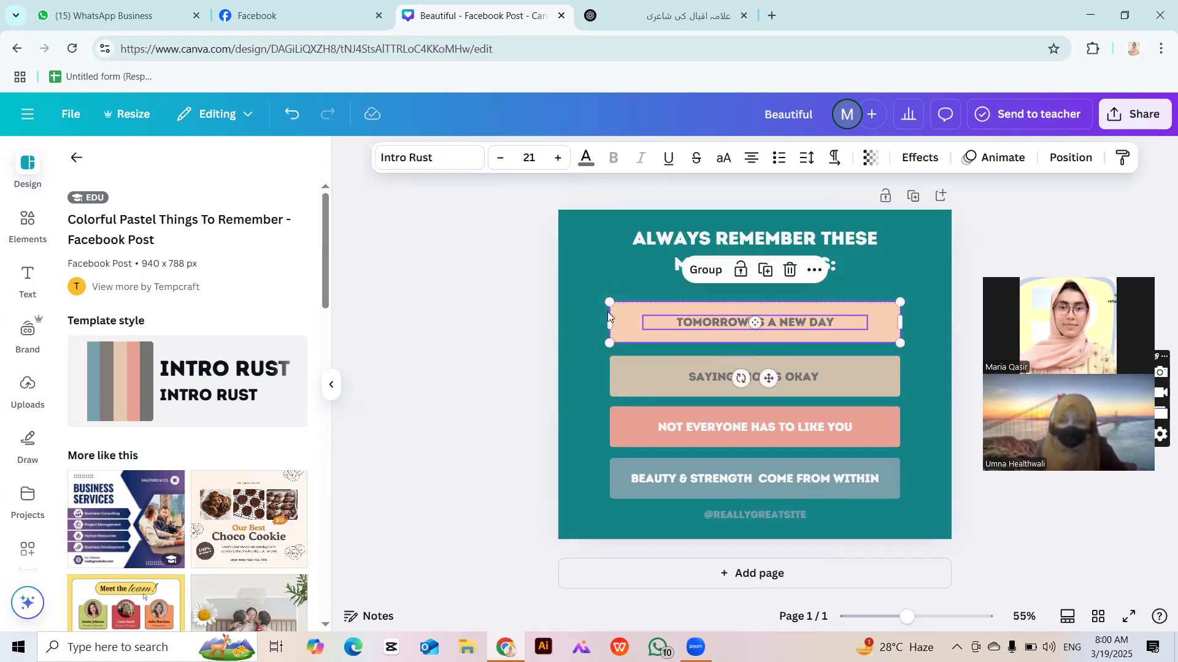
Move the "Always remember these magic phrases:" title down to just above the first bar.
{"action": "left_click", "coordinate": [795, 258]}
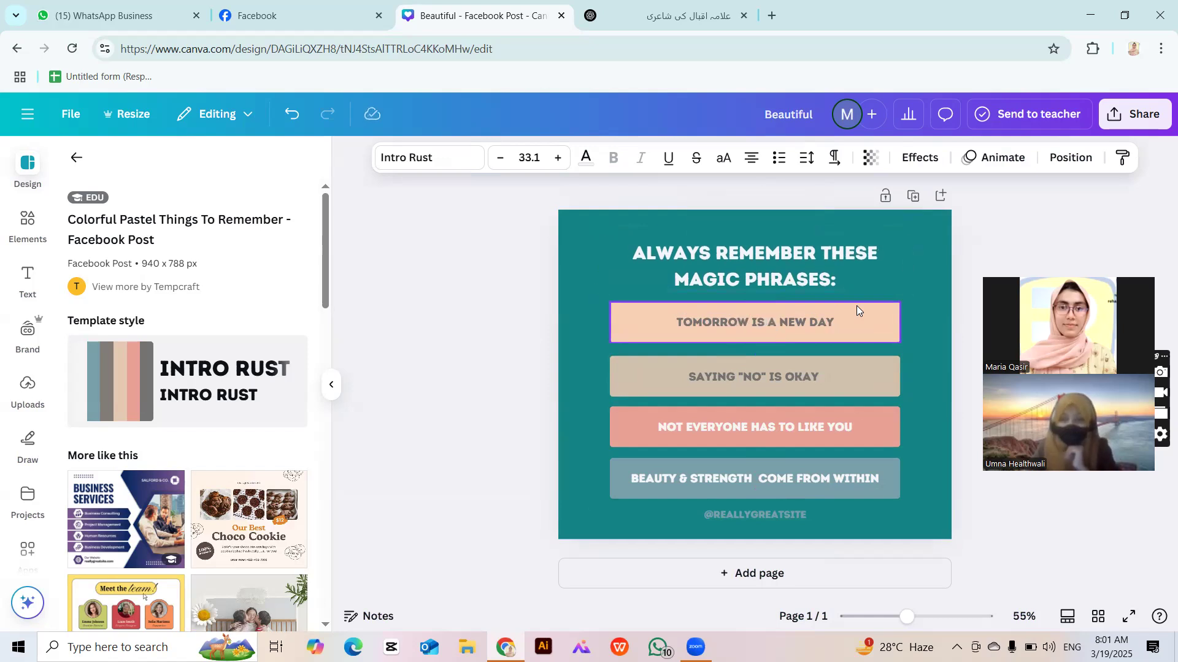
{"action": "left_click", "coordinate": [519, 354]}
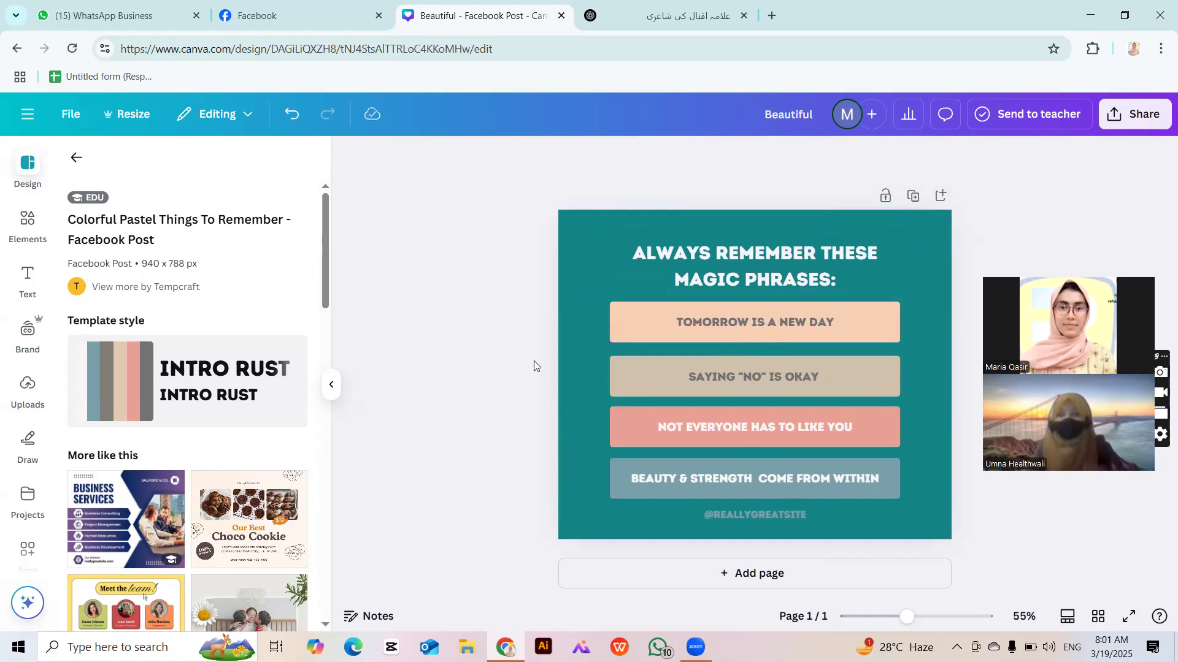
Try moving the peach "Tomorrow is a new day" bar without its text up over the title, and undo the change.
{"action": "left_click", "coordinate": [702, 329]}
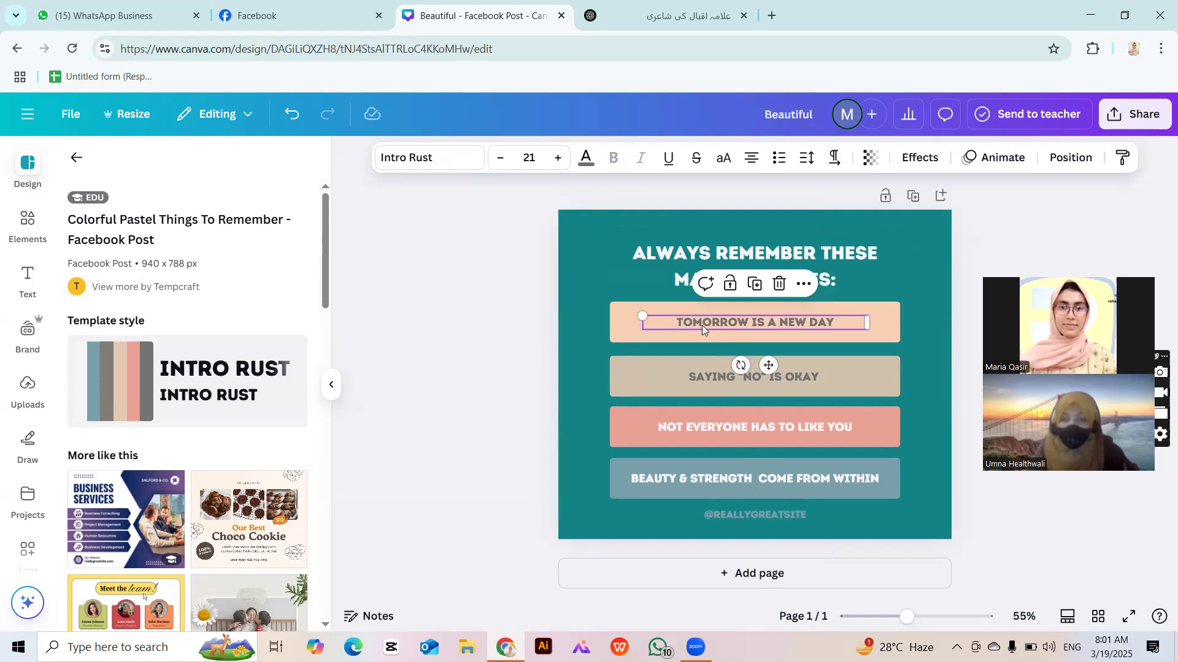
{"action": "left_click", "coordinate": [627, 324]}
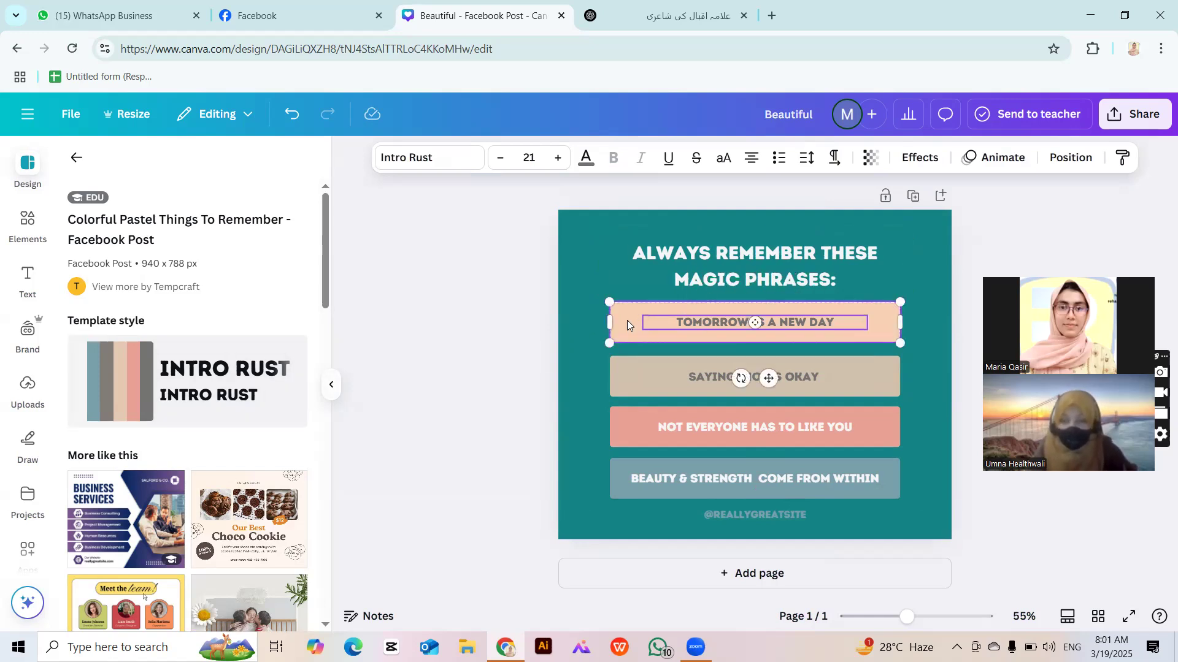
{"action": "left_click", "coordinate": [536, 345]}
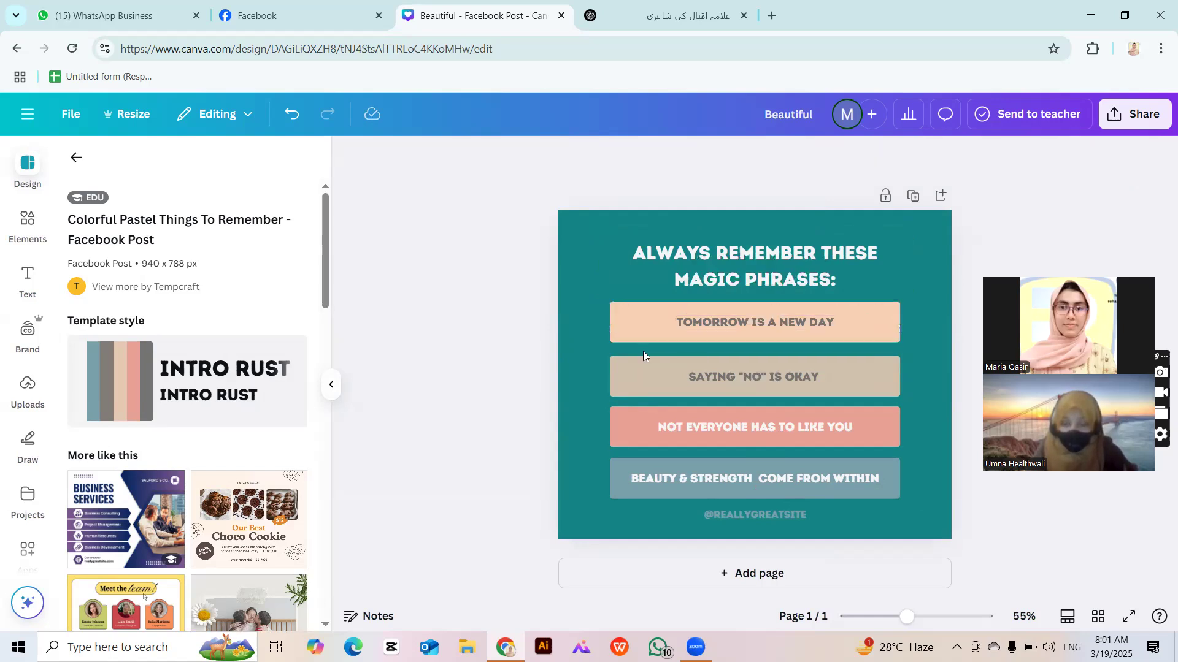
{"action": "left_click", "coordinate": [629, 317]}
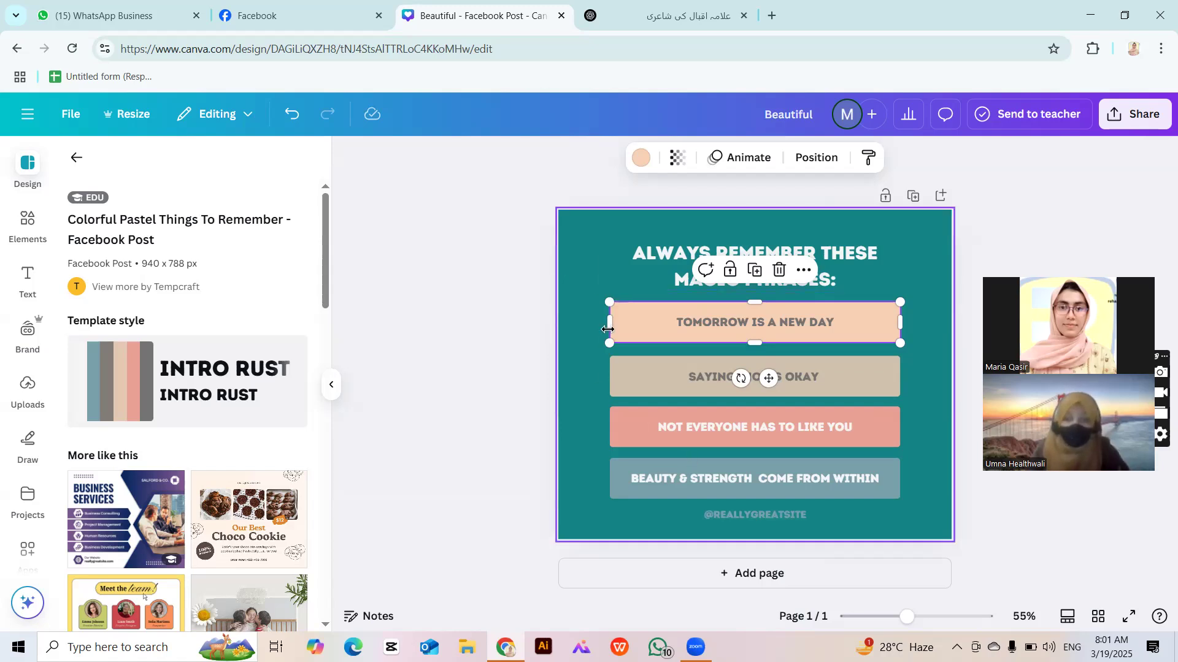
{"action": "left_click_drag", "start_coordinate": [623, 322], "coordinate": [618, 292]}
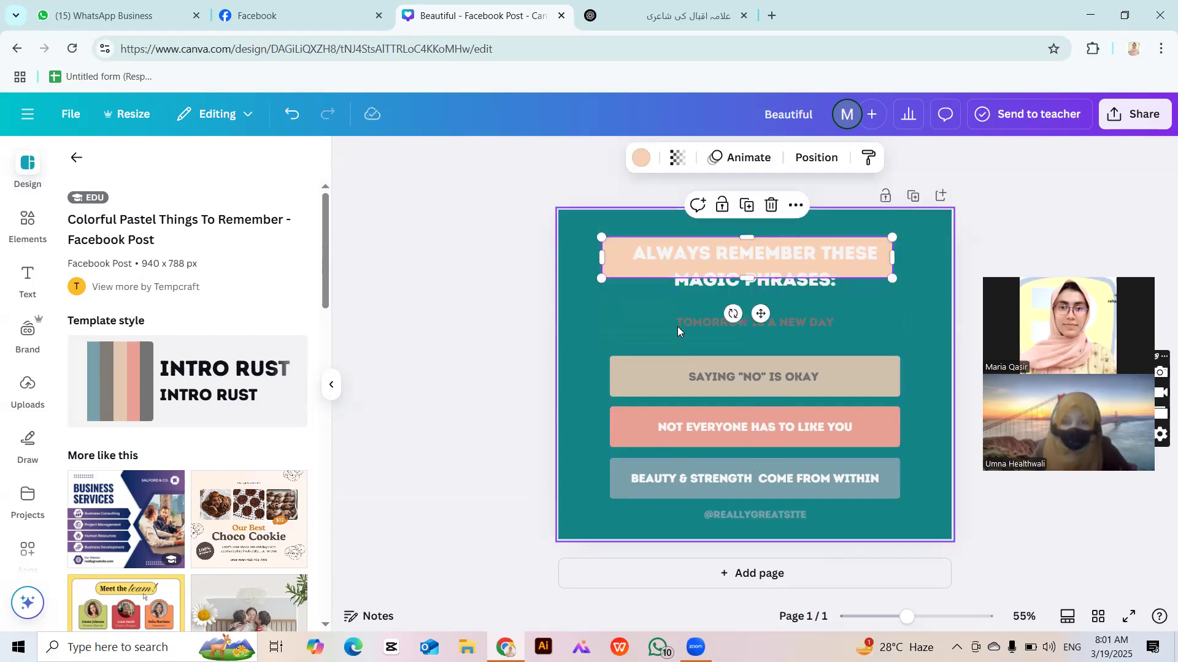
{"action": "left_click_drag", "start_coordinate": [684, 324], "coordinate": [670, 256]}
{"action": "left_click", "coordinate": [291, 114]}
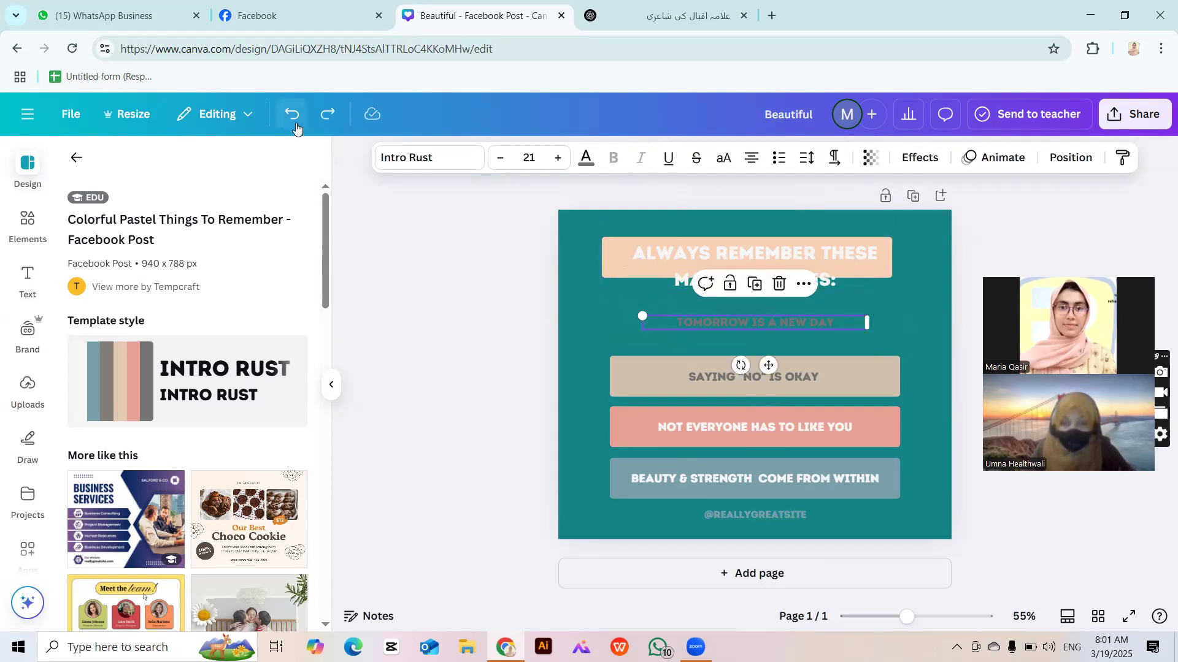
{"action": "left_click", "coordinate": [292, 114]}
{"action": "left_click", "coordinate": [373, 358]}
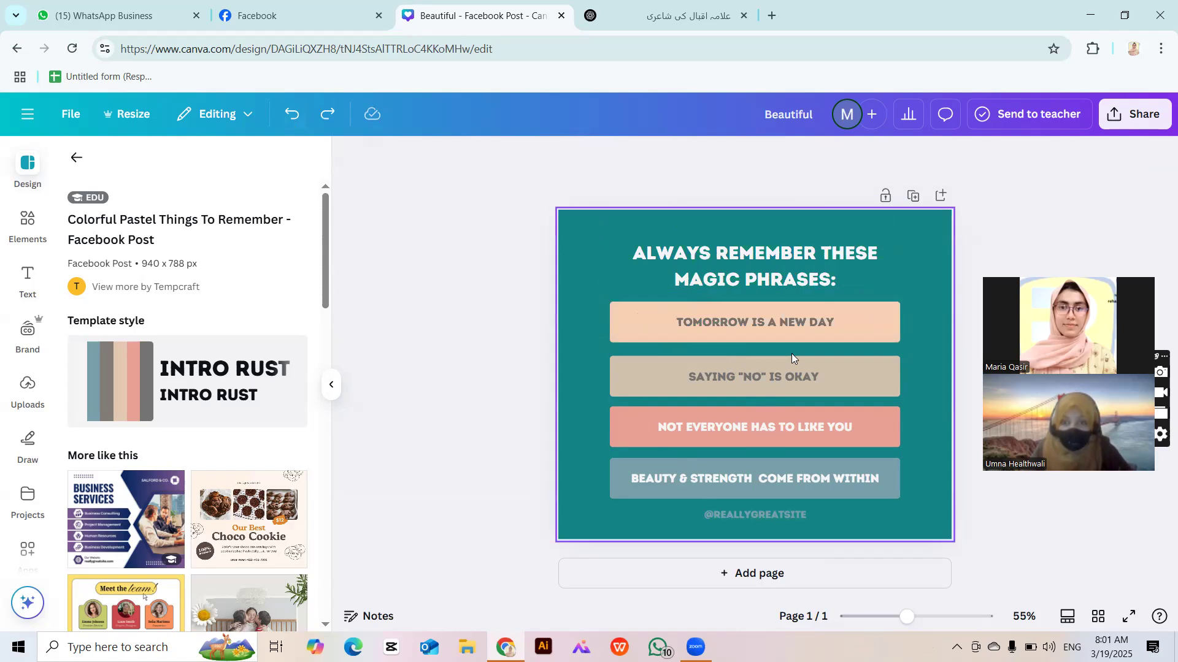
Try shifting the "Tomorrow is a new day" bar and its text sideways together, and undo the shift.
{"action": "left_click", "coordinate": [795, 323]}
{"action": "left_click", "coordinate": [663, 339]}
{"action": "left_click_drag", "start_coordinate": [617, 333], "coordinate": [650, 334]}
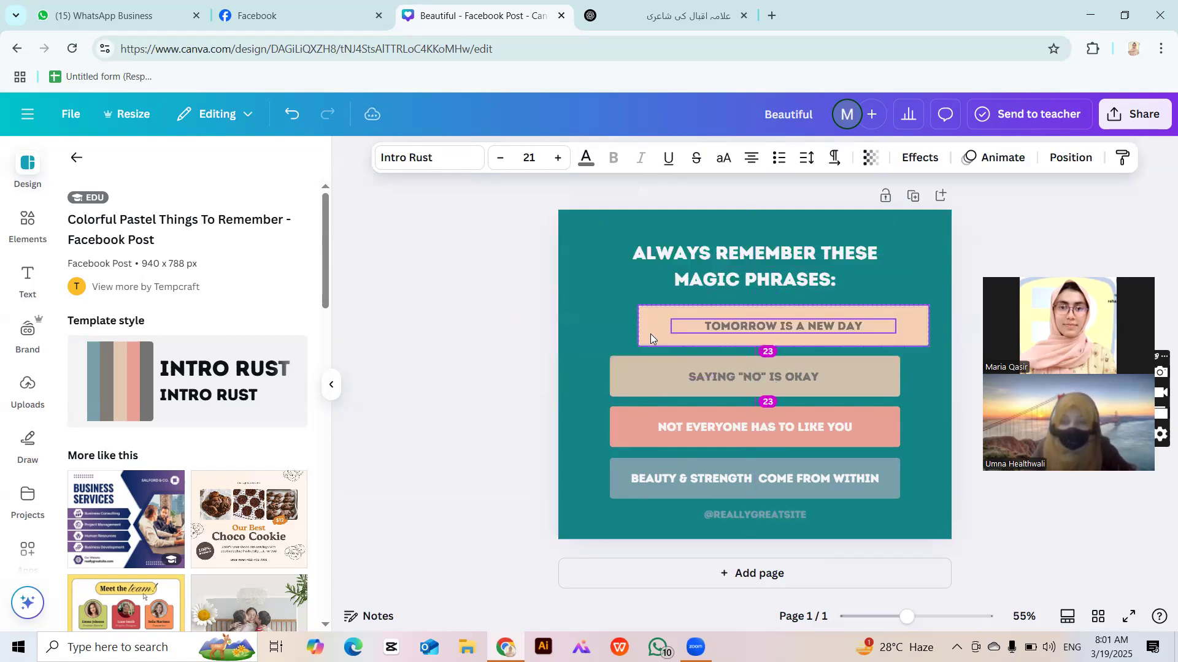
{"action": "left_click", "coordinate": [292, 116]}
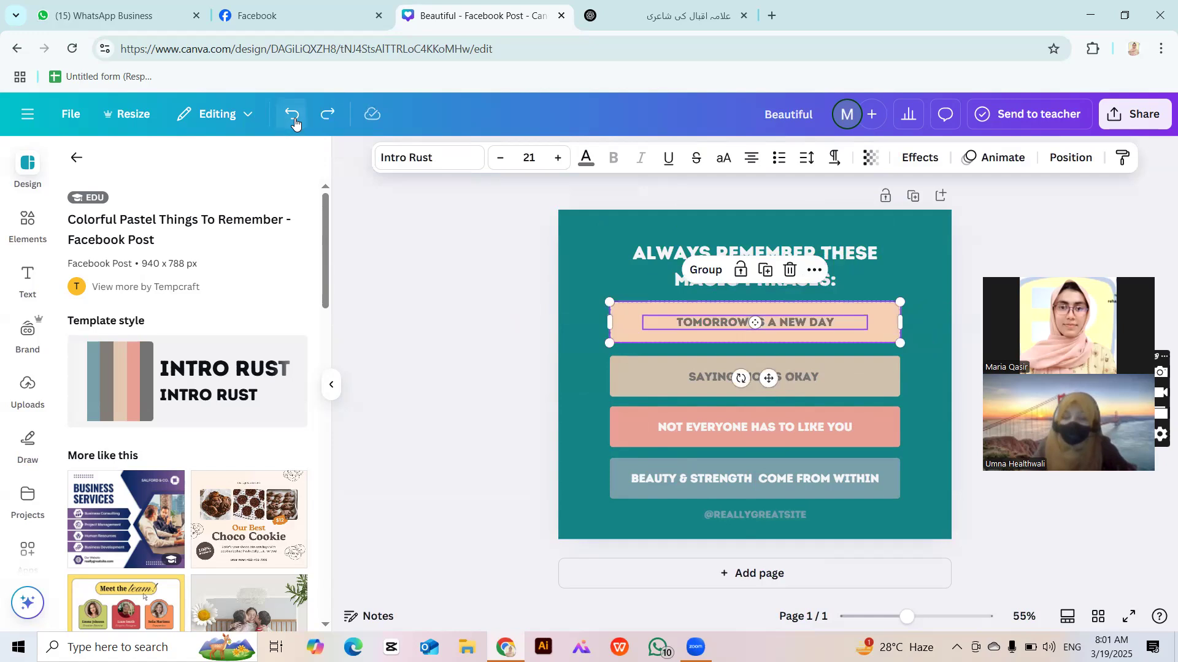
{"action": "left_click", "coordinate": [502, 284]}
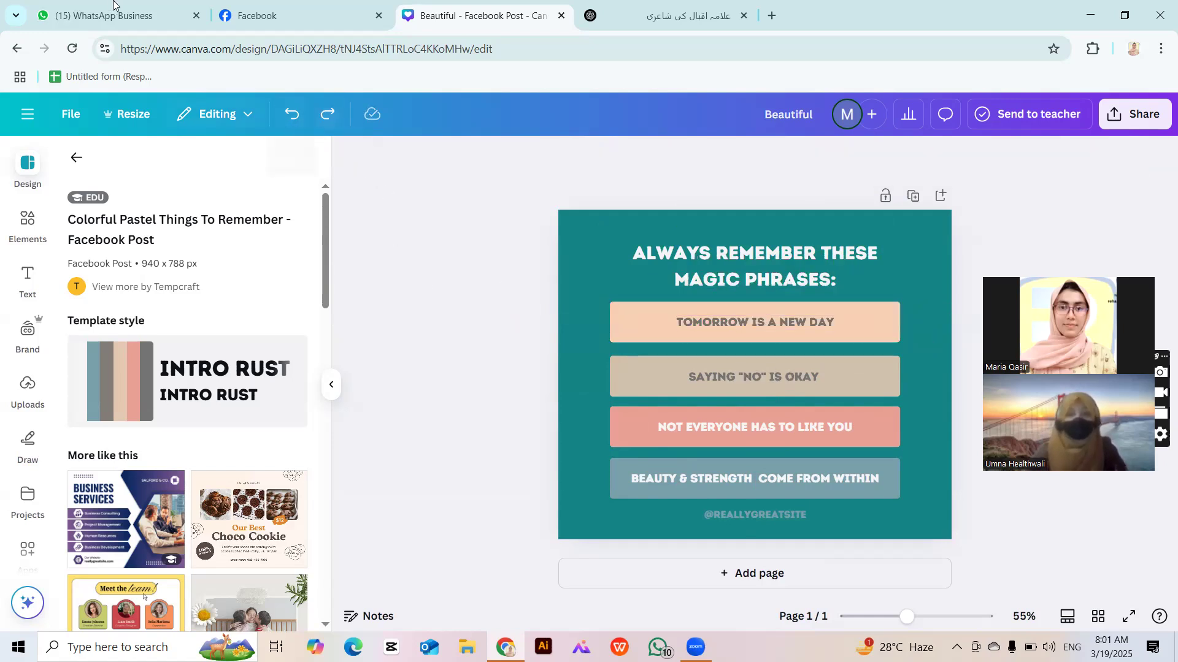
Copy "✅ Please" from the magic phrases message in WhatsApp and replace the first bar's text with it in Canva.
{"action": "key", "text": "ctrl+1"}
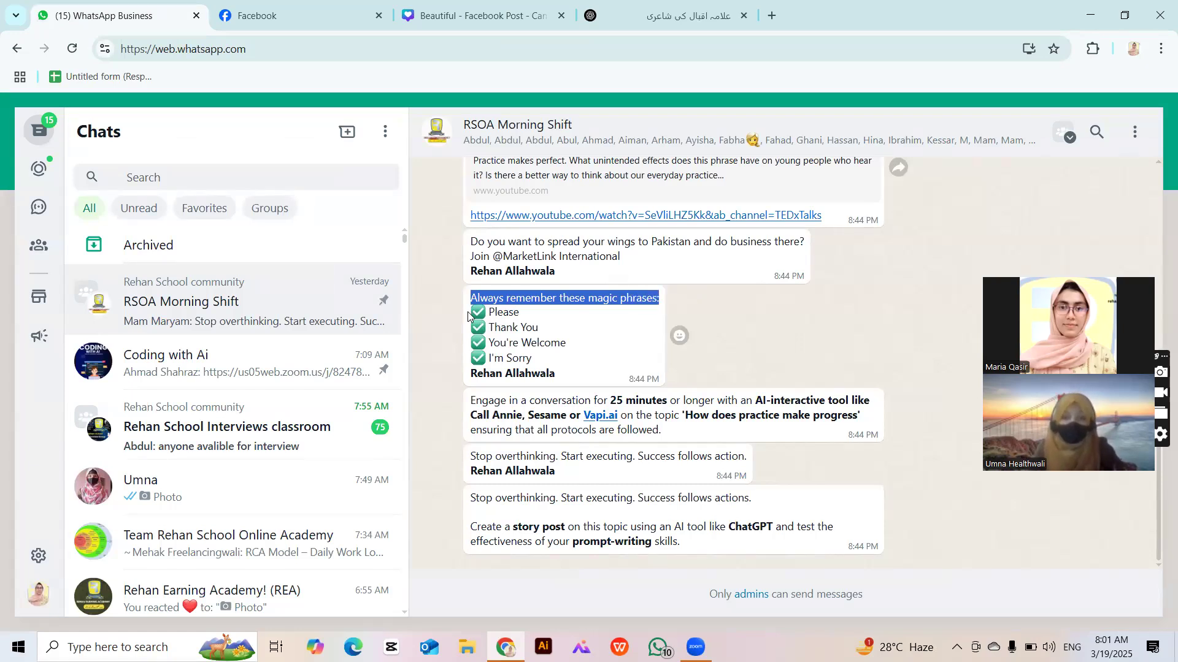
{"action": "left_click_drag", "start_coordinate": [469, 312], "coordinate": [520, 314]}
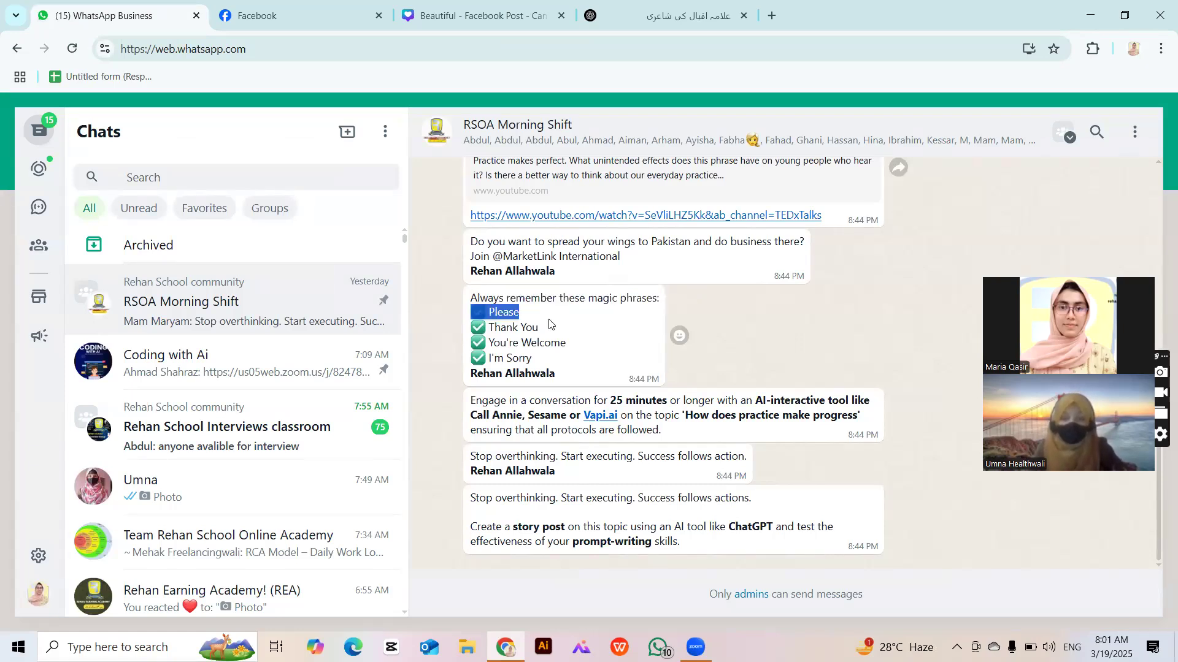
{"action": "left_click", "coordinate": [455, 28]}
{"action": "double_click", "coordinate": [720, 326]}
{"action": "type", "text": "✅ PLEASE"}
{"action": "left_click", "coordinate": [516, 363]}
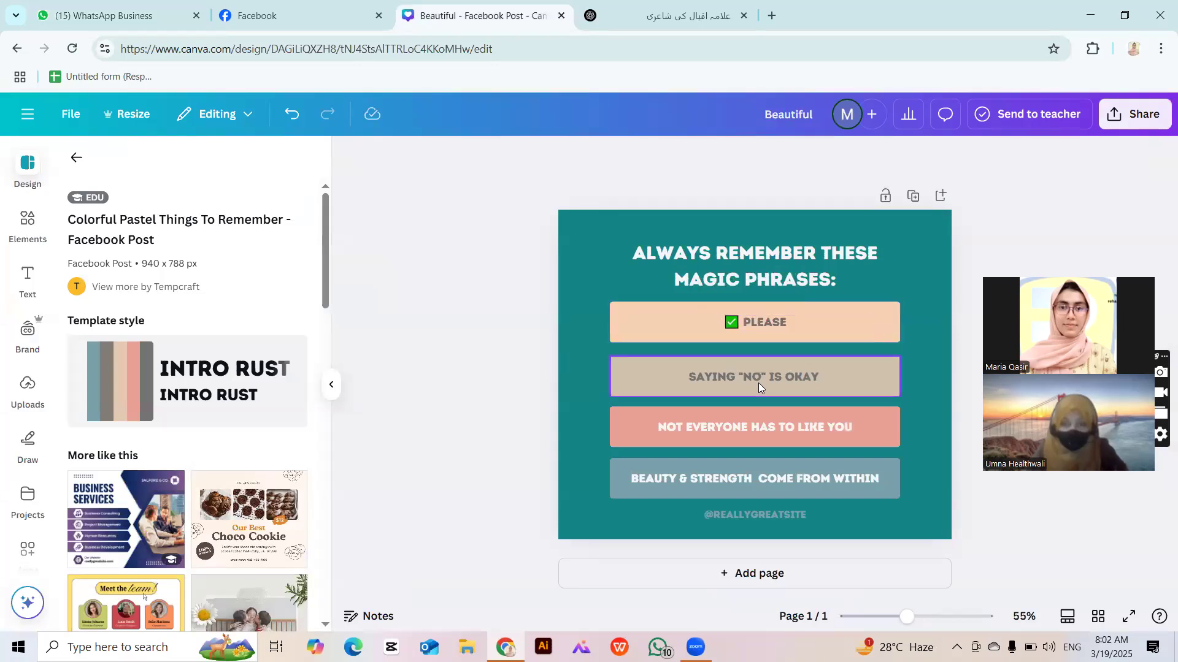
Copy "✅ Thank You" from the WhatsApp message and replace the second bar's text with it in Canva.
{"action": "left_click", "coordinate": [105, 16]}
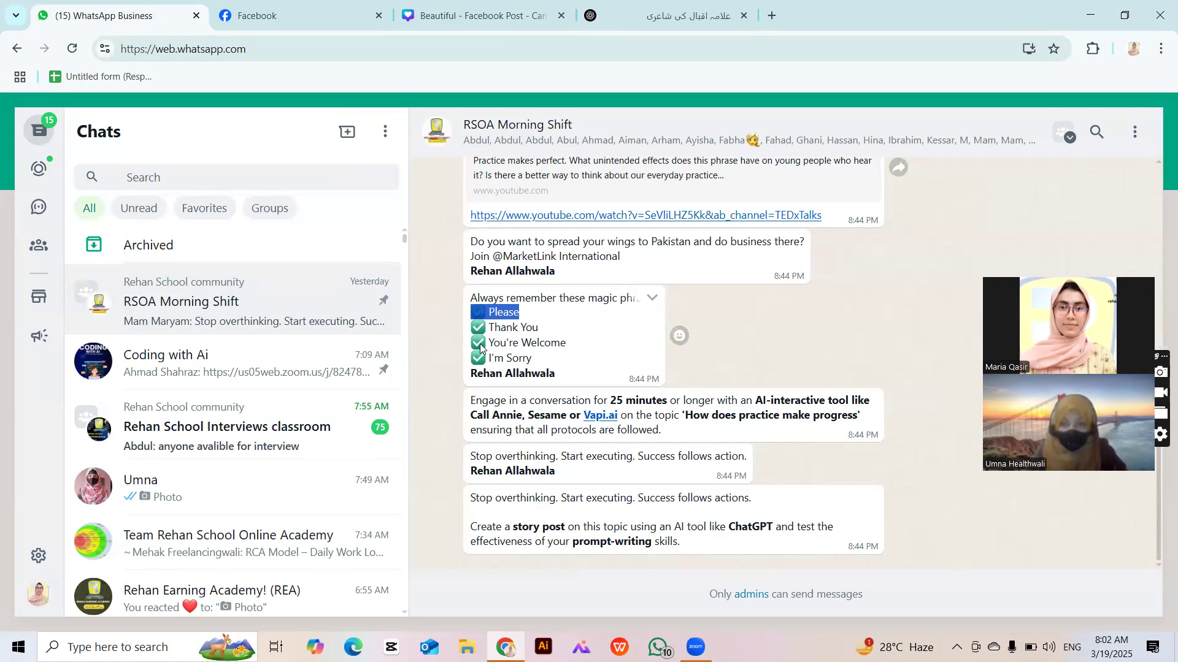
{"action": "left_click_drag", "start_coordinate": [471, 329], "coordinate": [557, 330]}
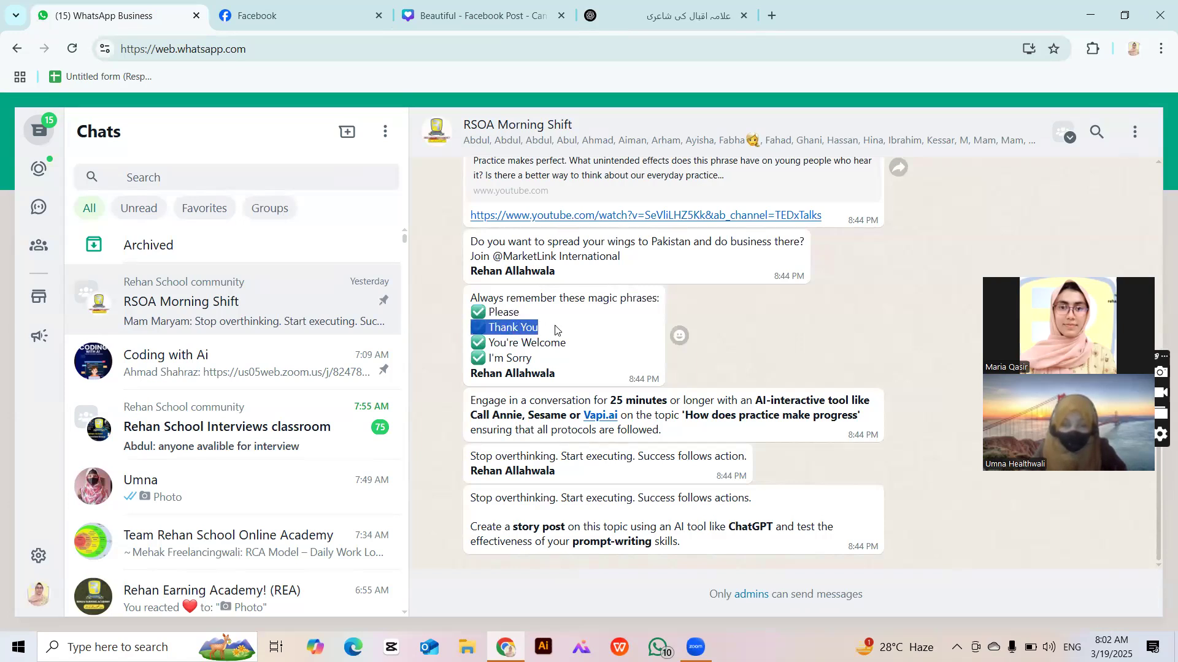
{"action": "left_click", "coordinate": [470, 7]}
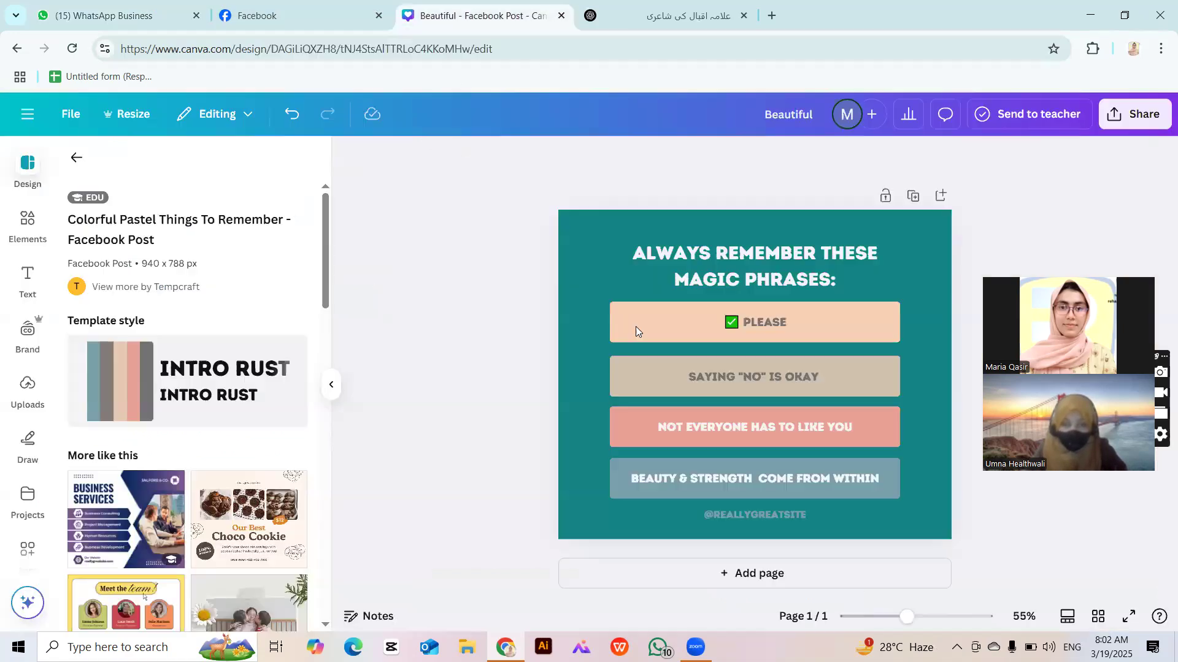
{"action": "left_click", "coordinate": [732, 382]}
{"action": "double_click", "coordinate": [733, 383]}
{"action": "type", "text": "✅ THANK YOU"}
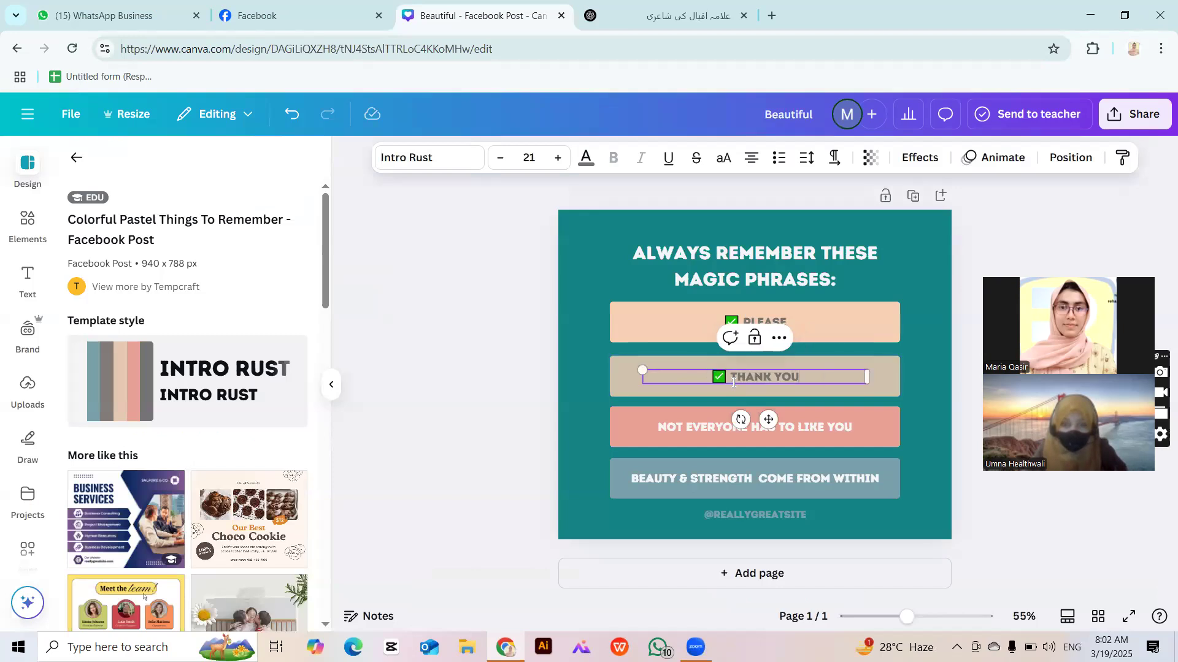
Copy "✅ You're Welcome" from the WhatsApp message and replace the third bar's text with it in Canva.
{"action": "left_click", "coordinate": [203, 25]}
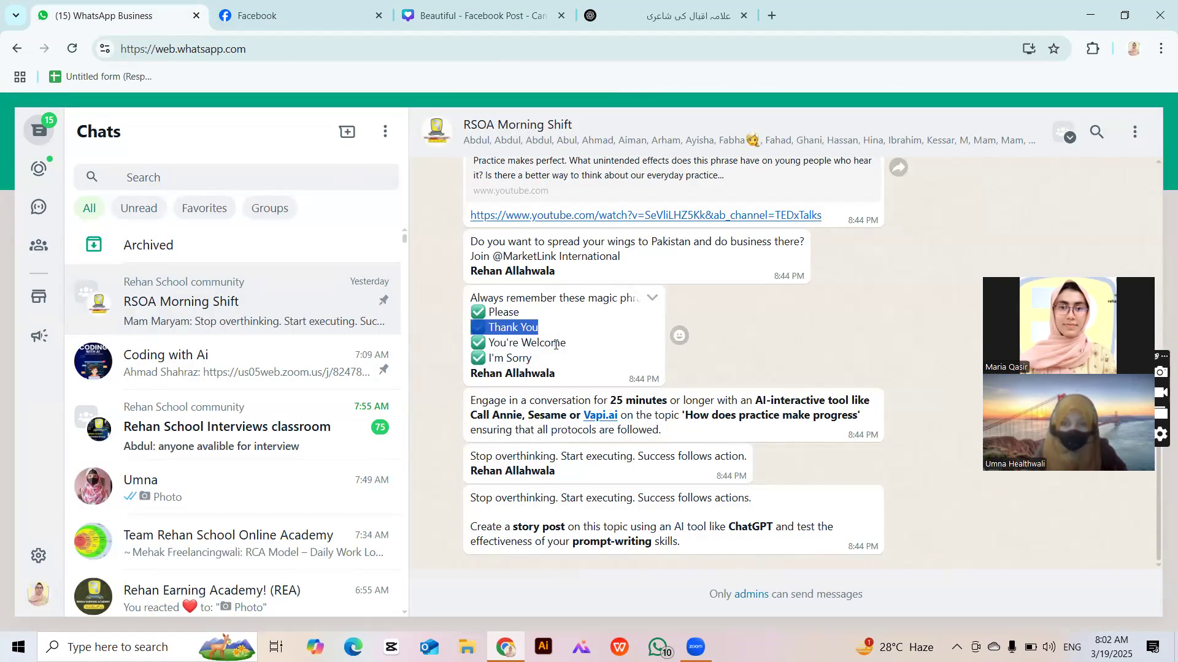
{"action": "left_click_drag", "start_coordinate": [567, 343], "coordinate": [480, 344]}
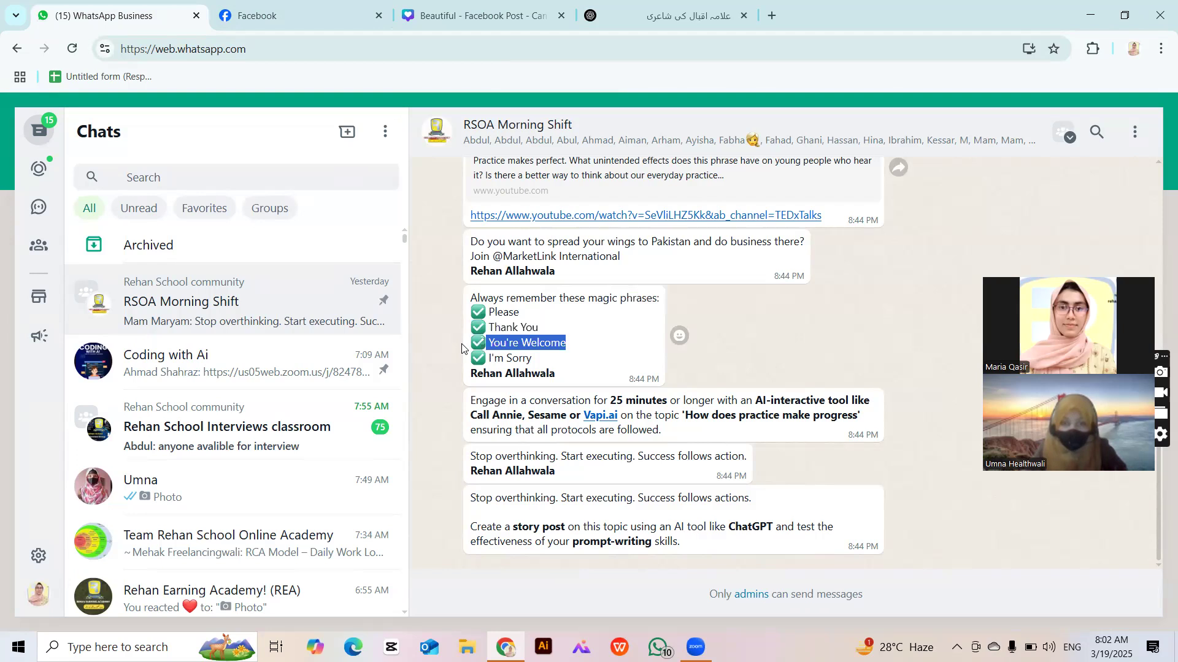
{"action": "left_click", "coordinate": [333, 4]}
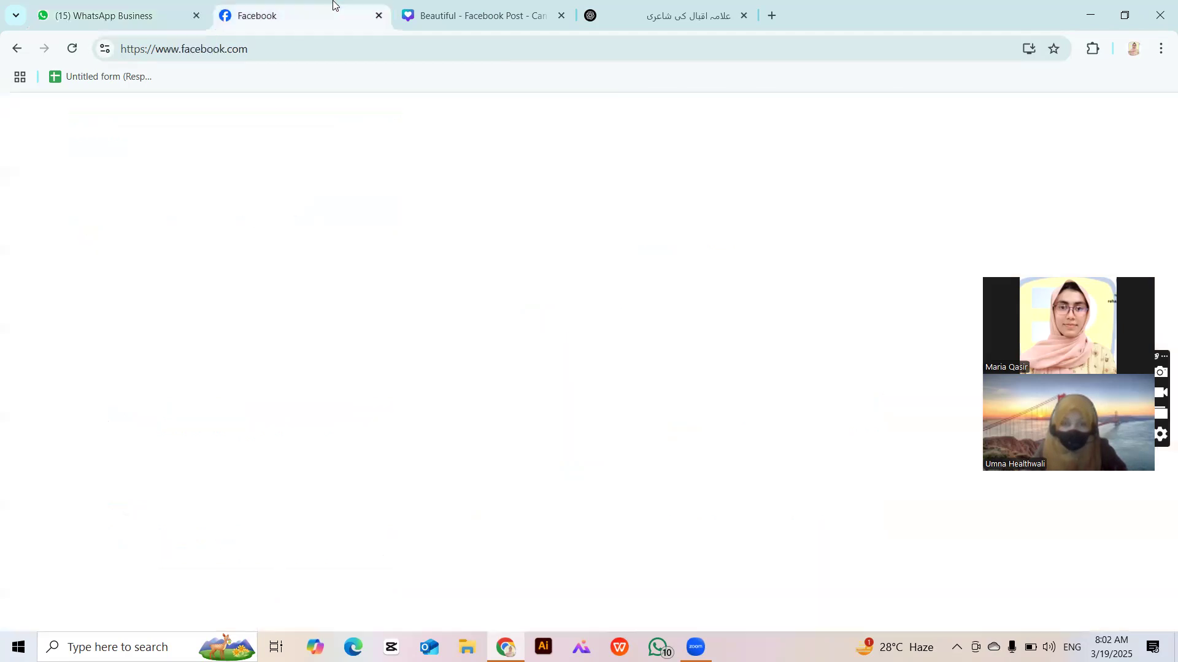
{"action": "left_click", "coordinate": [444, 17]}
{"action": "left_click", "coordinate": [776, 431]}
{"action": "left_click", "coordinate": [776, 431]}
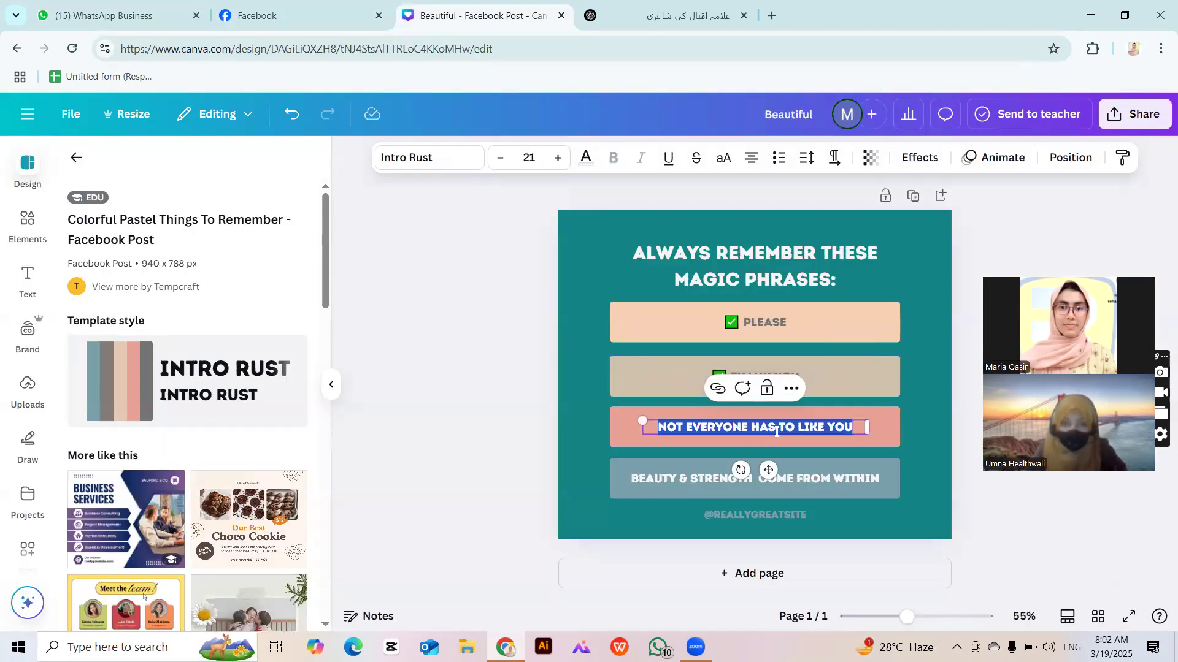
{"action": "type", "text": "✅ You're Welcome"}
Copy "✅ I'm Sorry" from the WhatsApp message and replace the fourth bar's text with it in Canva.
{"action": "left_click", "coordinate": [110, 9]}
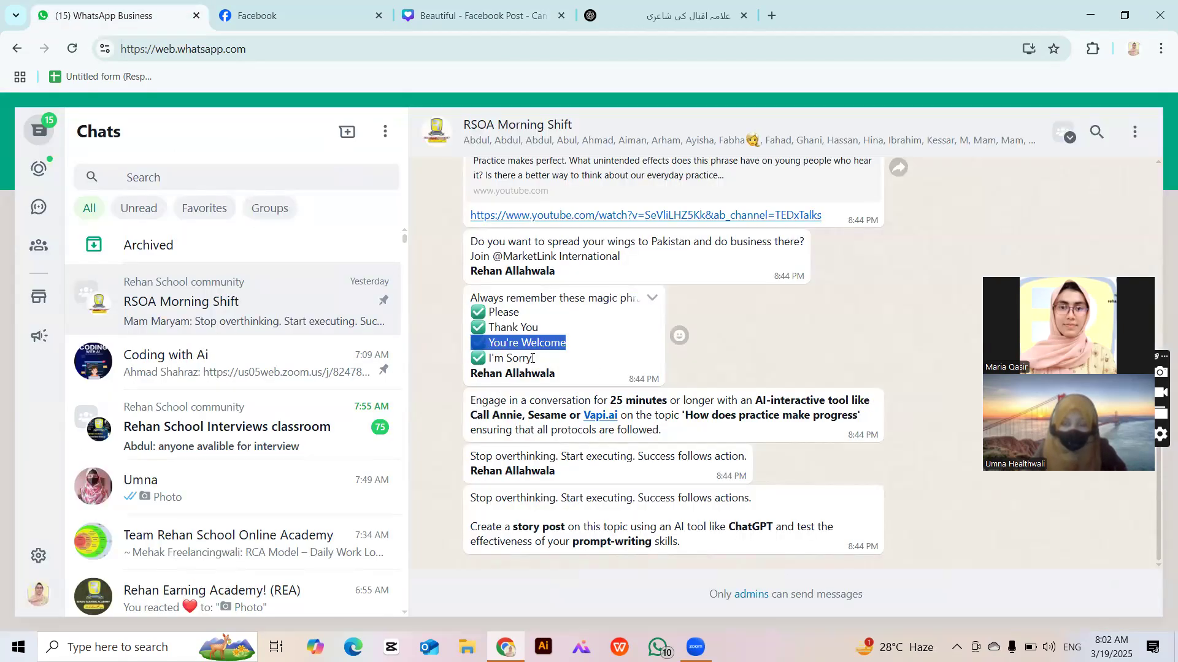
{"action": "left_click_drag", "start_coordinate": [533, 358], "coordinate": [462, 370]}
{"action": "key", "text": "ctrl+c"}
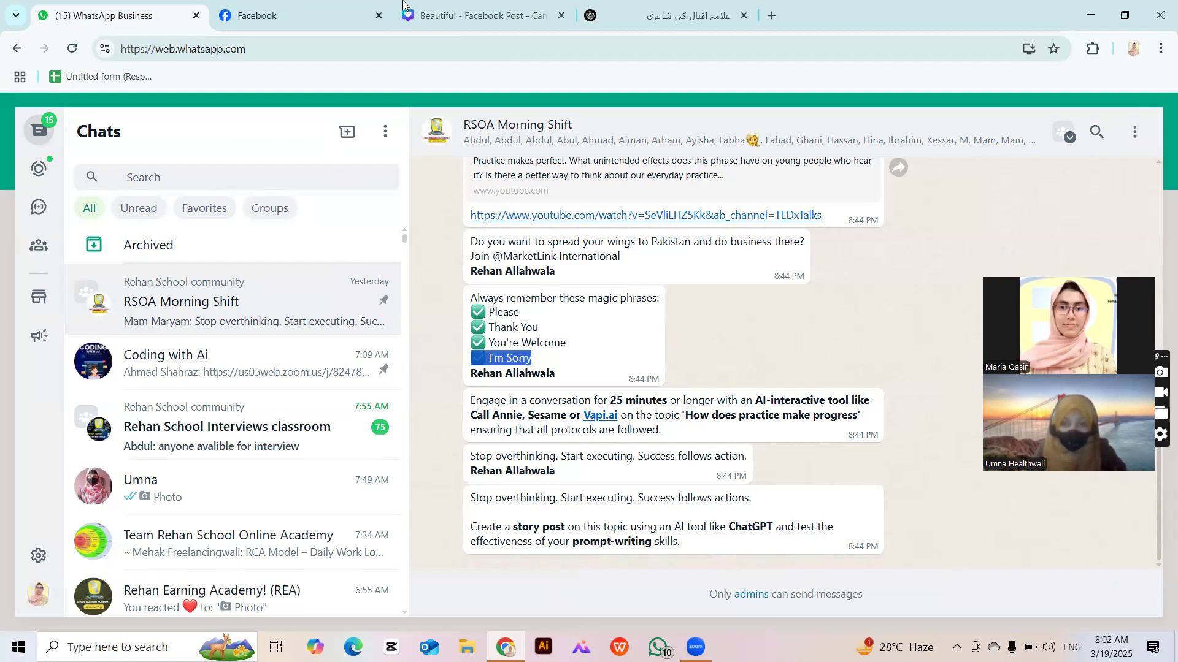
{"action": "left_click", "coordinate": [469, 15]}
{"action": "left_click", "coordinate": [672, 478]}
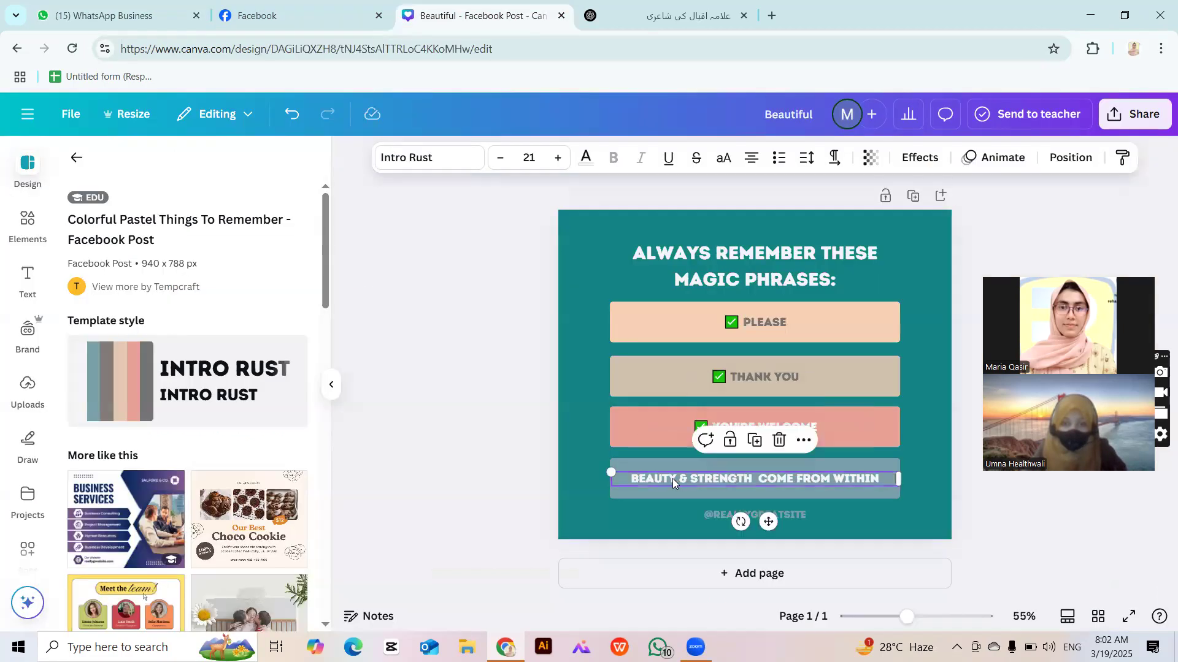
{"action": "left_click", "coordinate": [672, 479]}
{"action": "key", "text": "ctrl+v"}
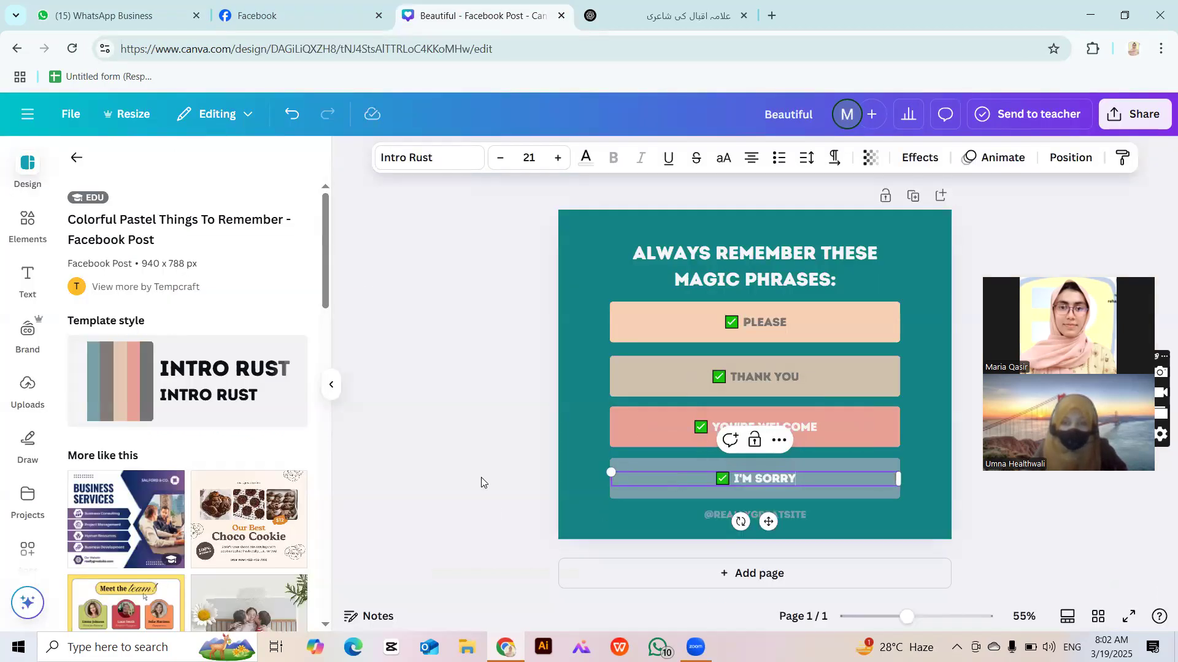
Copy the author's name from the magic phrases message in WhatsApp and replace the footer handle with it in Canva.
{"action": "left_click", "coordinate": [506, 475]}
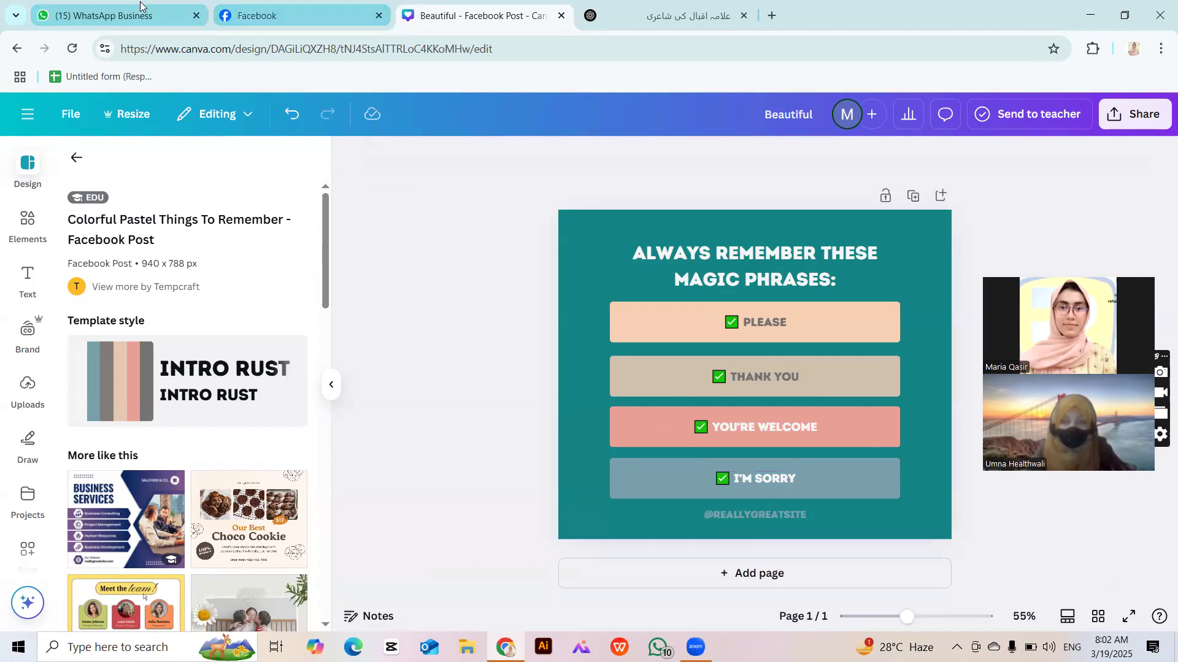
{"action": "left_click", "coordinate": [104, 15]}
{"action": "left_click_drag", "start_coordinate": [471, 373], "coordinate": [555, 374]}
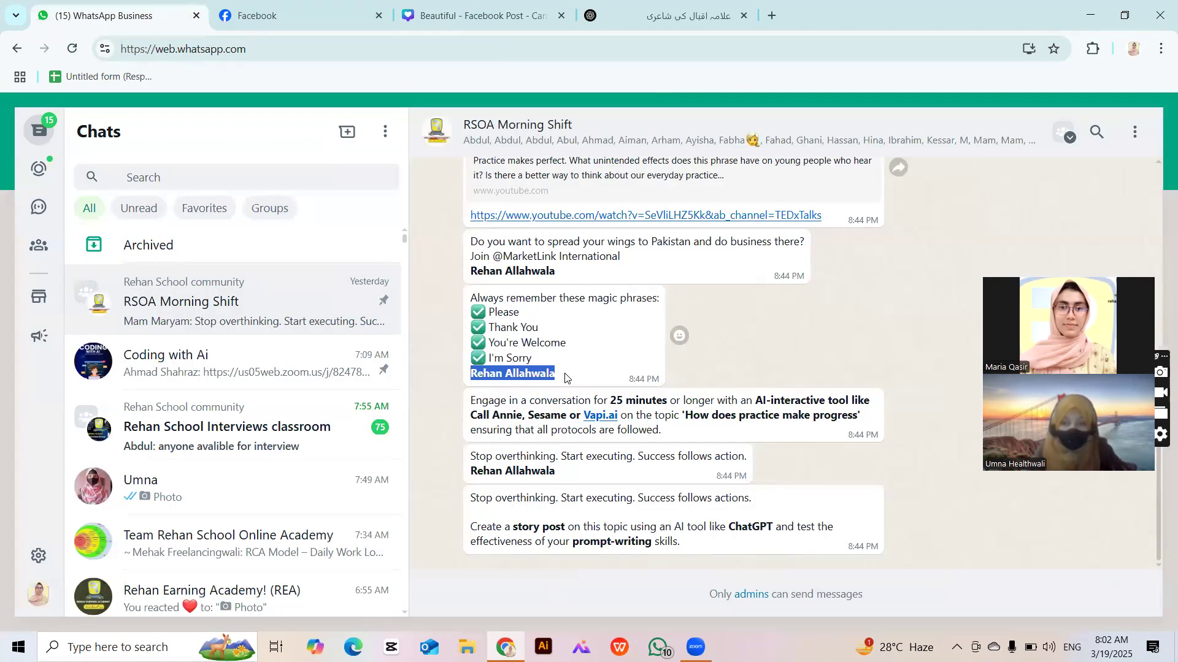
{"action": "left_click", "coordinate": [420, 5]}
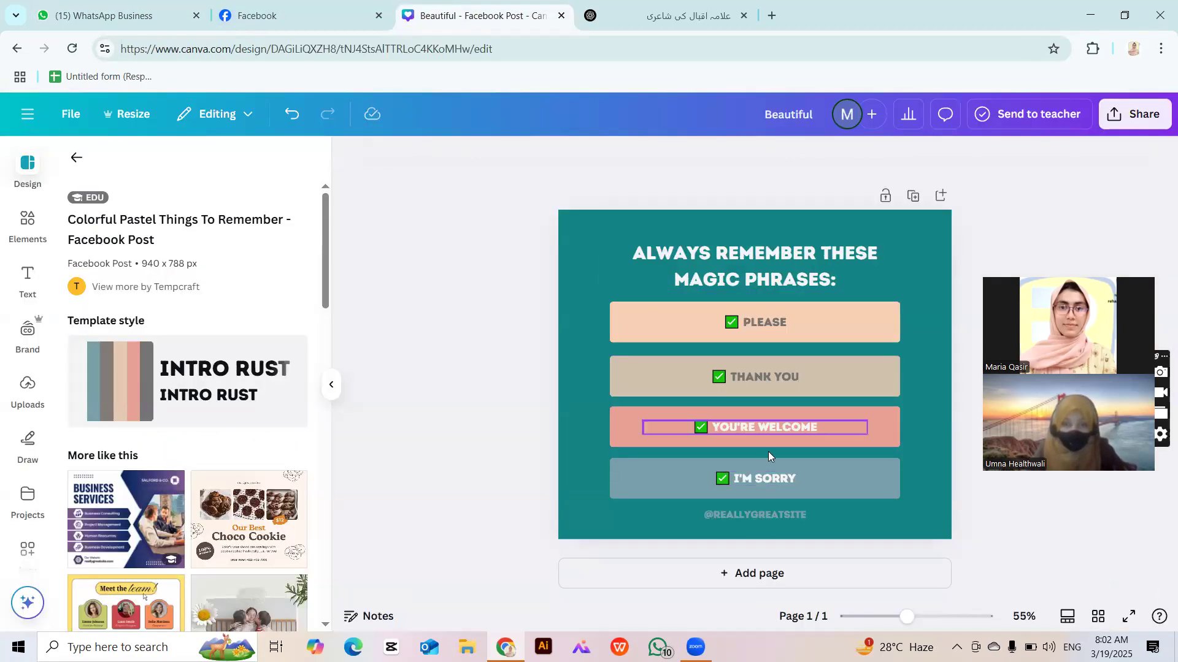
{"action": "left_click", "coordinate": [768, 512]}
{"action": "double_click", "coordinate": [767, 512]}
{"action": "type", "text": "Rehan Allahwala"}
{"action": "left_click", "coordinate": [469, 492]}
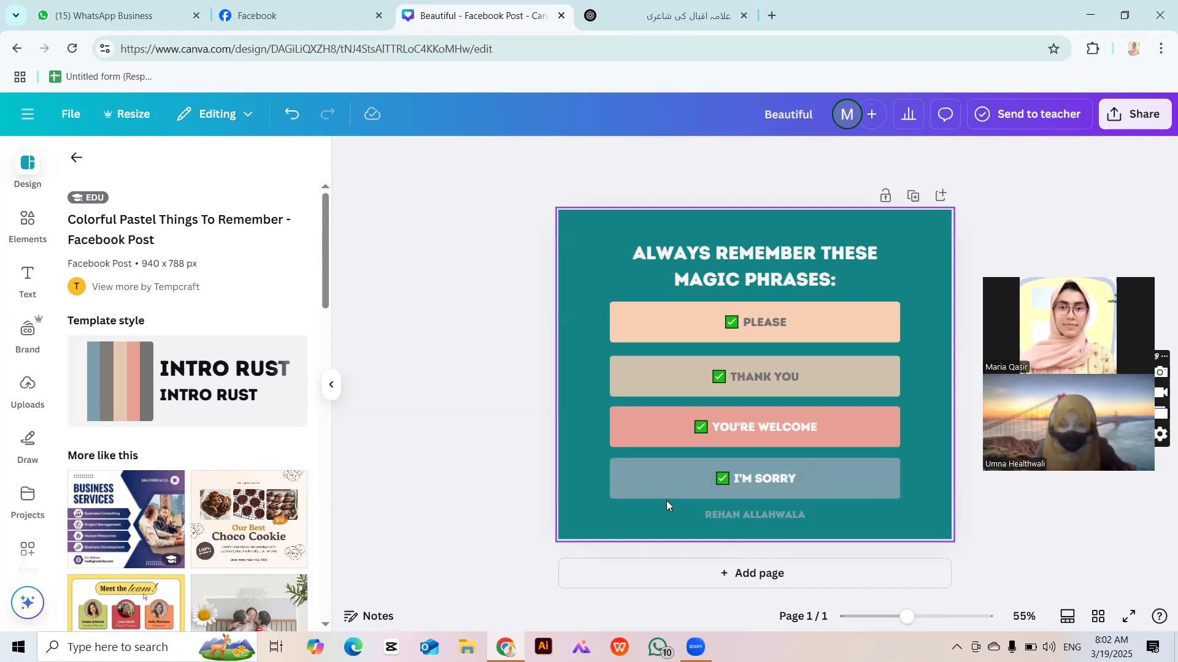
Narrow the "I'm Sorry" and "You're Welcome" text boxes so both phrases sit near the left side of their bars.
{"action": "left_click", "coordinate": [746, 476]}
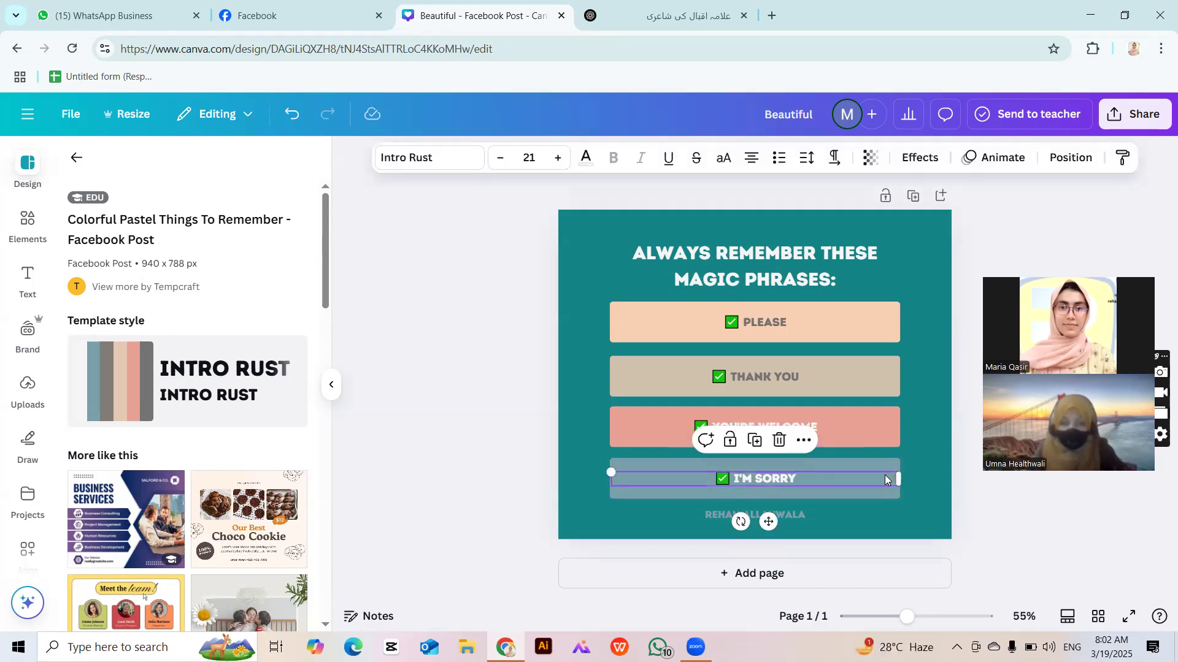
{"action": "left_click_drag", "start_coordinate": [898, 479], "coordinate": [759, 484]}
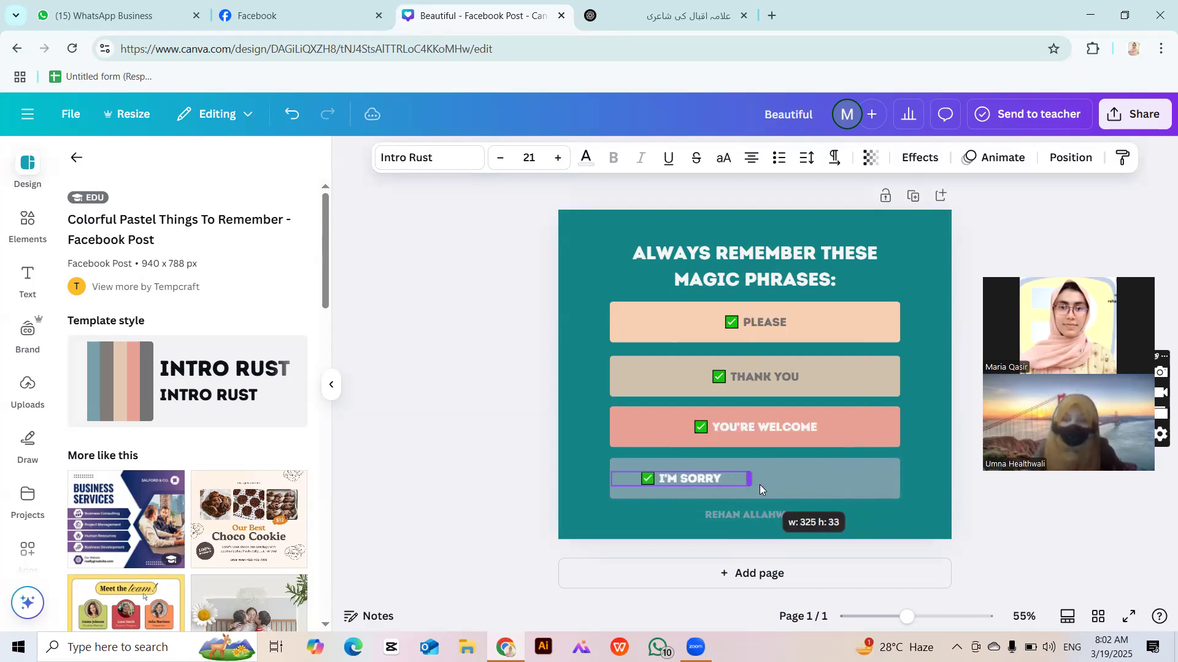
{"action": "left_click", "coordinate": [866, 427]}
{"action": "left_click_drag", "start_coordinate": [866, 427], "coordinate": [735, 427]}
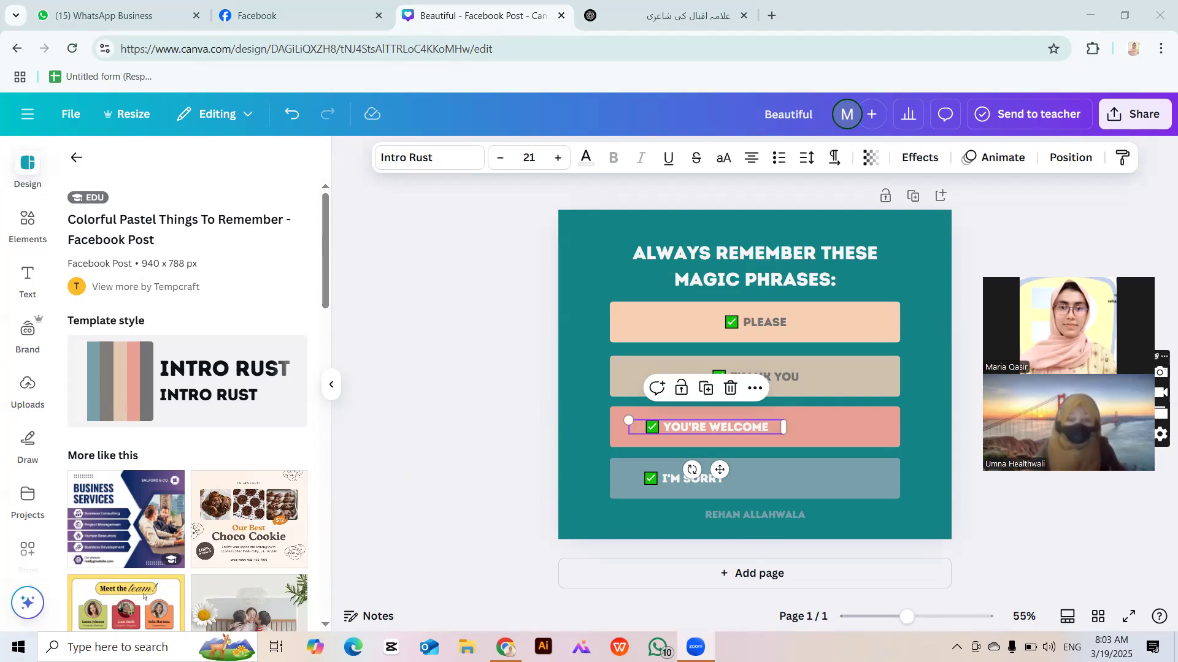
Shift the "Thank You" text left within its bar until its check mark lines up with the "You're Welcome" one.
{"action": "left_click", "coordinate": [794, 377]}
{"action": "key", "text": "Left"}
{"action": "key", "text": "Left"}
{"action": "key", "text": "Left"}
{"action": "key", "text": "Left"}
{"action": "key", "text": "Left"}
{"action": "key", "text": "Left"}
{"action": "key", "text": "Left"}
{"action": "key", "text": "Left"}
{"action": "key", "text": "Left"}
{"action": "key", "text": "Left"}
{"action": "key", "text": "Left"}
{"action": "key", "text": "Left"}
{"action": "key", "text": "Left"}
{"action": "key", "text": "Left"}
{"action": "key", "text": "Left"}
{"action": "key", "text": "Left"}
{"action": "key", "text": "Left"}
{"action": "key", "text": "Left"}
{"action": "key", "text": "Left"}
{"action": "key", "text": "Left"}
{"action": "key", "text": "Left"}
{"action": "key", "text": "Left"}
{"action": "key", "text": "Left"}
{"action": "key", "text": "Left"}
{"action": "key", "text": "Left"}
{"action": "key", "text": "Left"}
{"action": "key", "text": "Left"}
{"action": "key", "text": "Left"}
{"action": "key", "text": "Left"}
{"action": "key", "text": "Left"}
{"action": "key", "text": "Left"}
{"action": "key", "text": "Left"}
{"action": "key", "text": "Left"}
{"action": "key", "text": "Left"}
{"action": "key", "text": "Left"}
{"action": "key", "text": "Left"}
{"action": "key", "text": "Left"}
{"action": "key", "text": "Left"}
{"action": "key", "text": "Left"}
{"action": "key", "text": "Left"}
{"action": "key", "text": "Left"}
{"action": "key", "text": "Left"}
{"action": "key", "text": "Left"}
{"action": "key", "text": "Left"}
{"action": "key", "text": "Left"}
{"action": "key", "text": "Left"}
{"action": "key", "text": "Left"}
{"action": "key", "text": "Left"}
{"action": "key", "text": "Left"}
{"action": "key", "text": "Left"}
{"action": "key", "text": "Left"}
{"action": "key", "text": "Left"}
{"action": "key", "text": "Left"}
{"action": "key", "text": "Left"}
{"action": "key", "text": "Left"}
{"action": "key", "text": "Left"}
{"action": "key", "text": "Left"}
{"action": "key", "text": "Left"}
{"action": "key", "text": "Left"}
{"action": "key", "text": "Left"}
{"action": "key", "text": "Left"}
Shift the "Please" text left to line up with the phrases below and fine-tune the "You're Welcome" text's position.
{"action": "left_click", "coordinate": [780, 311]}
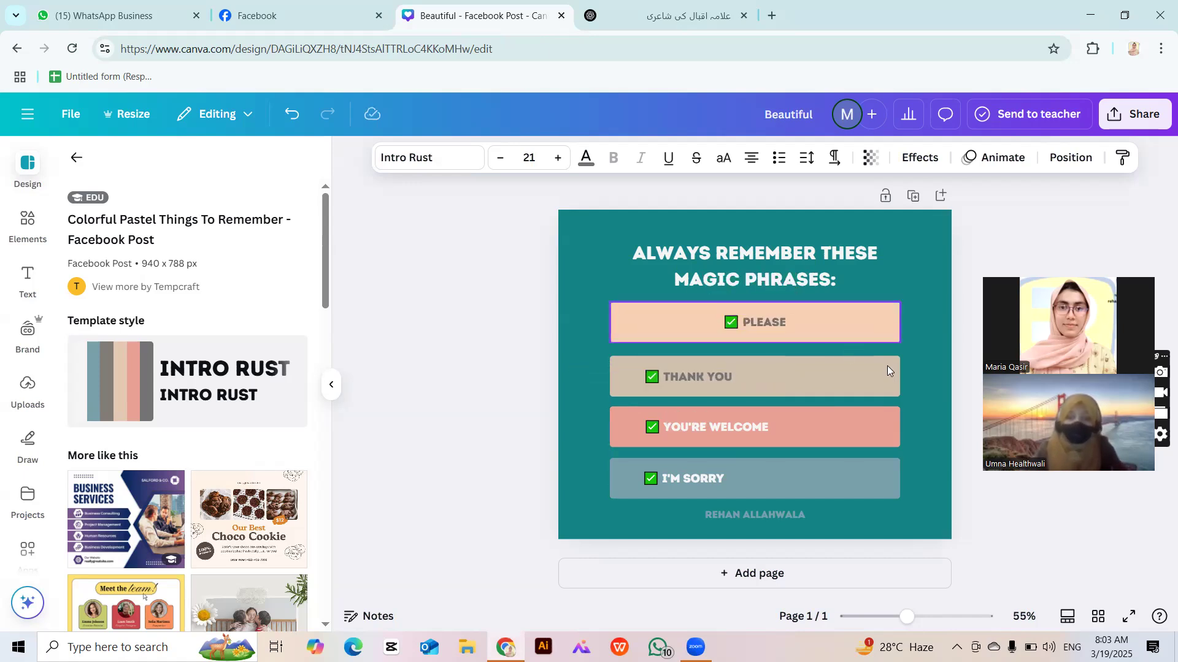
{"action": "key", "text": "Left"}
{"action": "key", "text": "Left"}
{"action": "key", "text": "Left"}
{"action": "key", "text": "Left"}
{"action": "key", "text": "Left"}
{"action": "key", "text": "Left"}
{"action": "key", "text": "Left"}
{"action": "key", "text": "Left"}
{"action": "key", "text": "Left"}
{"action": "key", "text": "Left"}
{"action": "key", "text": "Left"}
{"action": "key", "text": "Left"}
{"action": "key", "text": "Left"}
{"action": "key", "text": "Left"}
{"action": "key", "text": "Left"}
{"action": "key", "text": "Left"}
{"action": "key", "text": "Left"}
{"action": "key", "text": "Left"}
{"action": "key", "text": "Left"}
{"action": "key", "text": "Left"}
{"action": "key", "text": "Left"}
{"action": "key", "text": "Left"}
{"action": "key", "text": "Left"}
{"action": "key", "text": "Left"}
{"action": "key", "text": "Left"}
{"action": "key", "text": "Left"}
{"action": "key", "text": "Left"}
{"action": "key", "text": "Left"}
{"action": "key", "text": "Left"}
{"action": "key", "text": "Left"}
{"action": "key", "text": "Left"}
{"action": "key", "text": "Left"}
{"action": "key", "text": "Left"}
{"action": "key", "text": "Left"}
{"action": "key", "text": "Left"}
{"action": "key", "text": "Left"}
{"action": "key", "text": "Left"}
{"action": "key", "text": "Left"}
{"action": "key", "text": "Left"}
{"action": "key", "text": "Left"}
{"action": "key", "text": "Left"}
{"action": "key", "text": "Left"}
{"action": "key", "text": "Left"}
{"action": "key", "text": "Left"}
{"action": "key", "text": "Left"}
{"action": "key", "text": "Left"}
{"action": "key", "text": "Left"}
{"action": "key", "text": "Left"}
{"action": "key", "text": "Left"}
{"action": "key", "text": "Left"}
{"action": "key", "text": "Left"}
{"action": "key", "text": "Left"}
{"action": "key", "text": "Left"}
{"action": "key", "text": "Left"}
{"action": "key", "text": "Left"}
{"action": "key", "text": "Left"}
{"action": "key", "text": "Left"}
{"action": "key", "text": "Left"}
{"action": "key", "text": "Left"}
{"action": "key", "text": "Left"}
{"action": "key", "text": "Left"}
{"action": "key", "text": "Left"}
{"action": "key", "text": "Left"}
{"action": "left_click", "coordinate": [431, 436]}
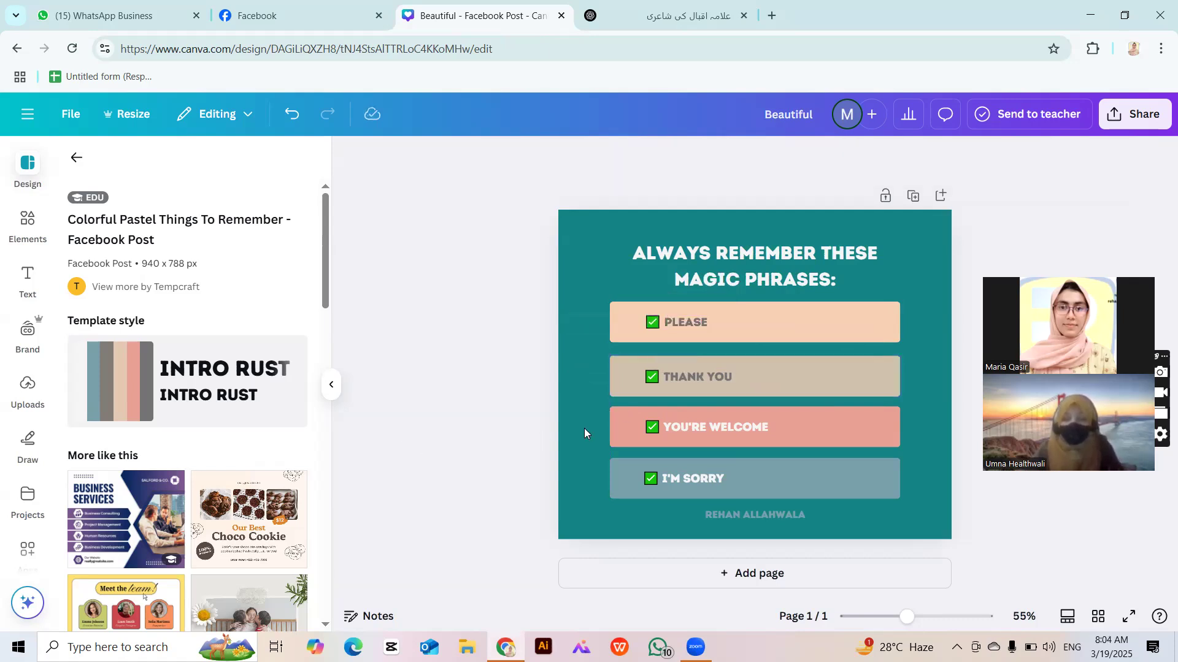
{"action": "left_click", "coordinate": [669, 427]}
{"action": "left_click", "coordinate": [520, 428]}
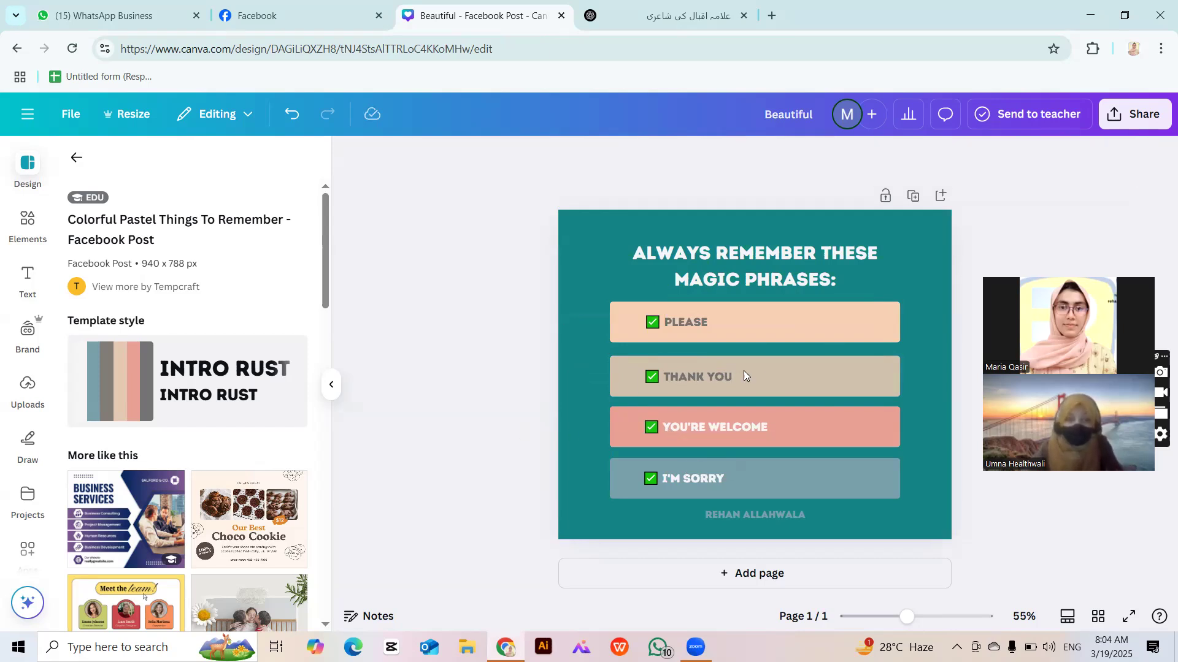
Try left-aligning the text in all four phrase boxes together, and undo the alignment change.
{"action": "left_click", "coordinate": [715, 316]}
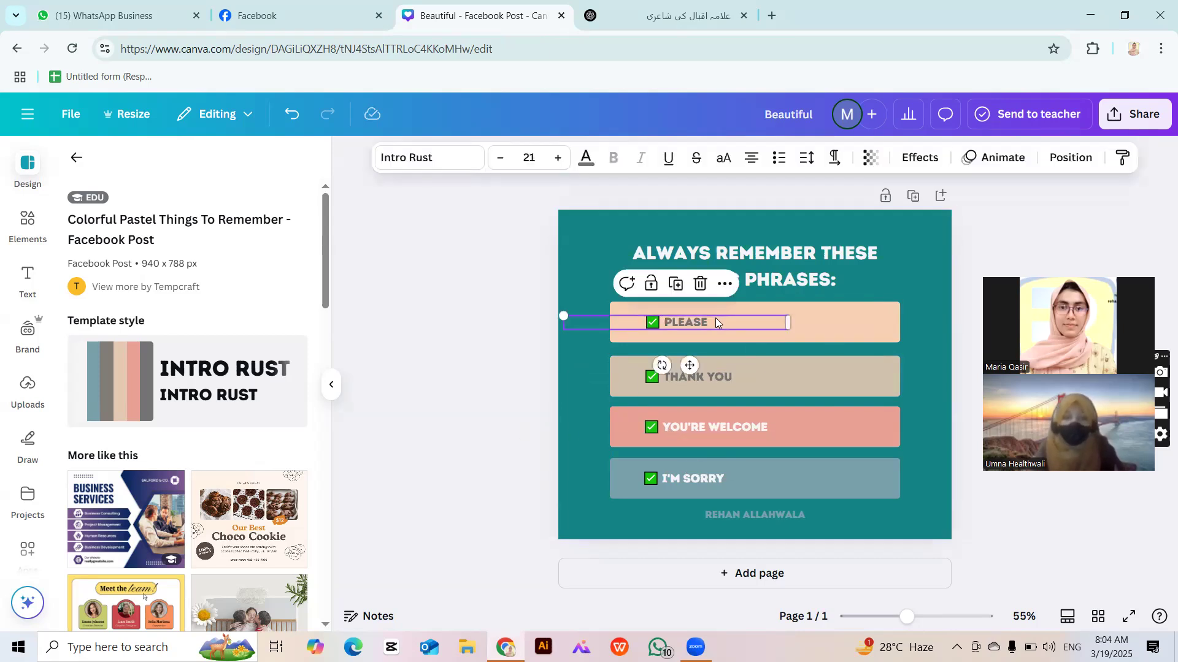
{"action": "left_click", "coordinate": [713, 374], "text": "shift"}
{"action": "left_click", "coordinate": [717, 428], "text": "shift"}
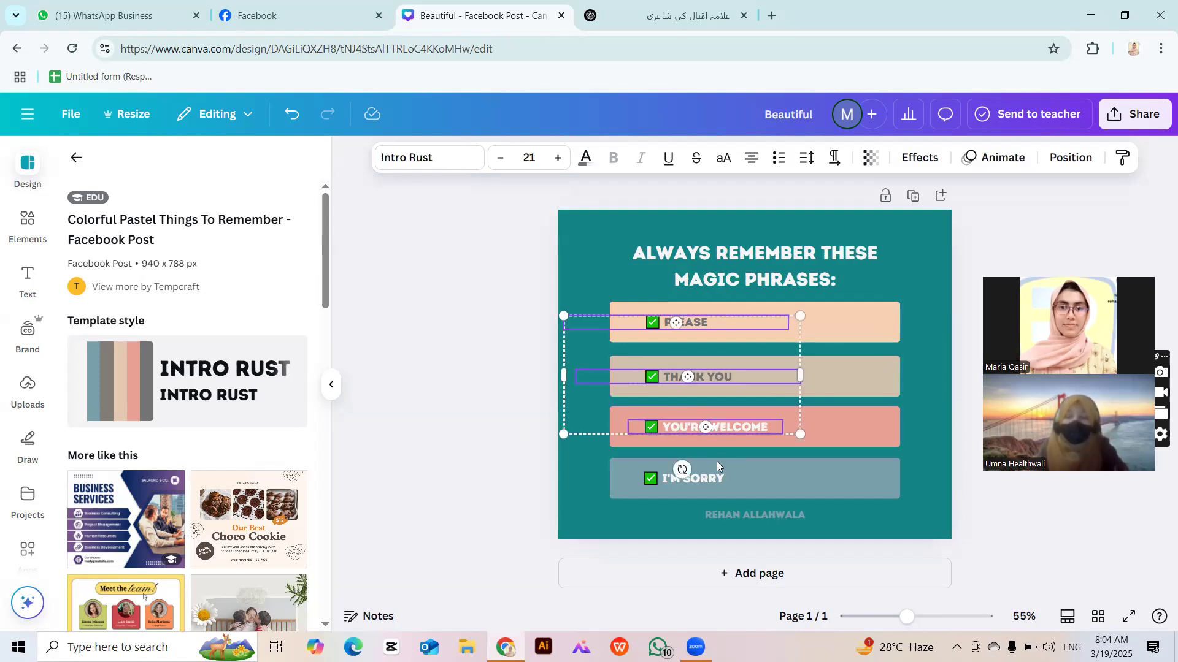
{"action": "left_click", "coordinate": [711, 477], "text": "shift"}
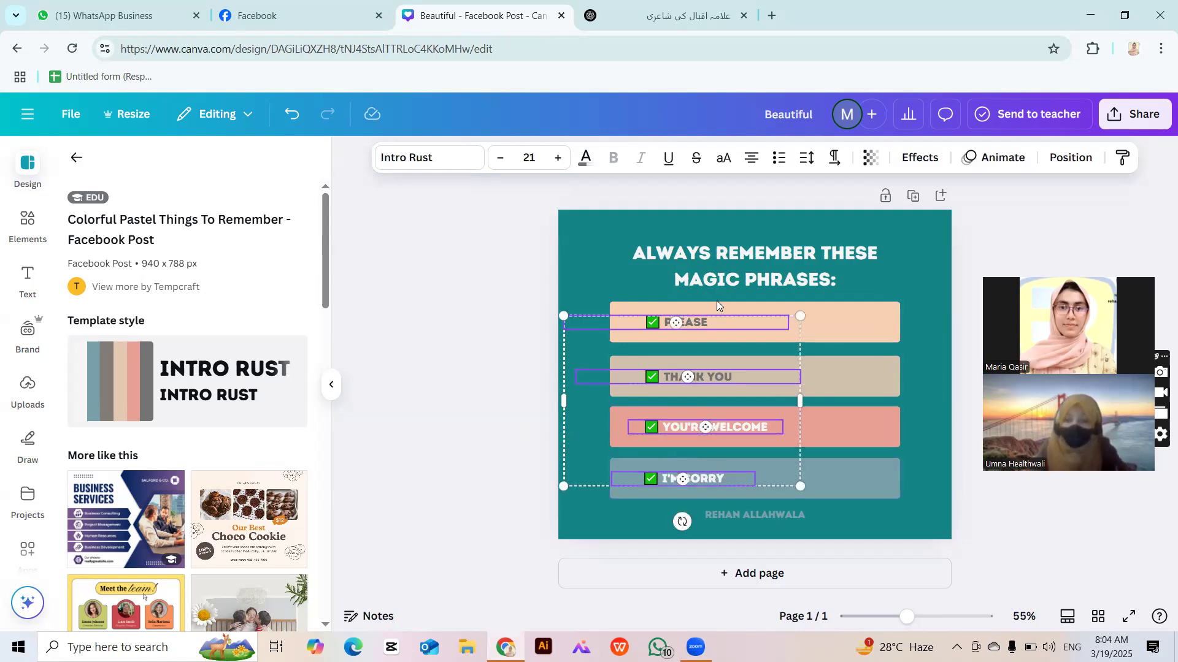
{"action": "left_click", "coordinate": [750, 161]}
{"action": "left_click", "coordinate": [517, 385]}
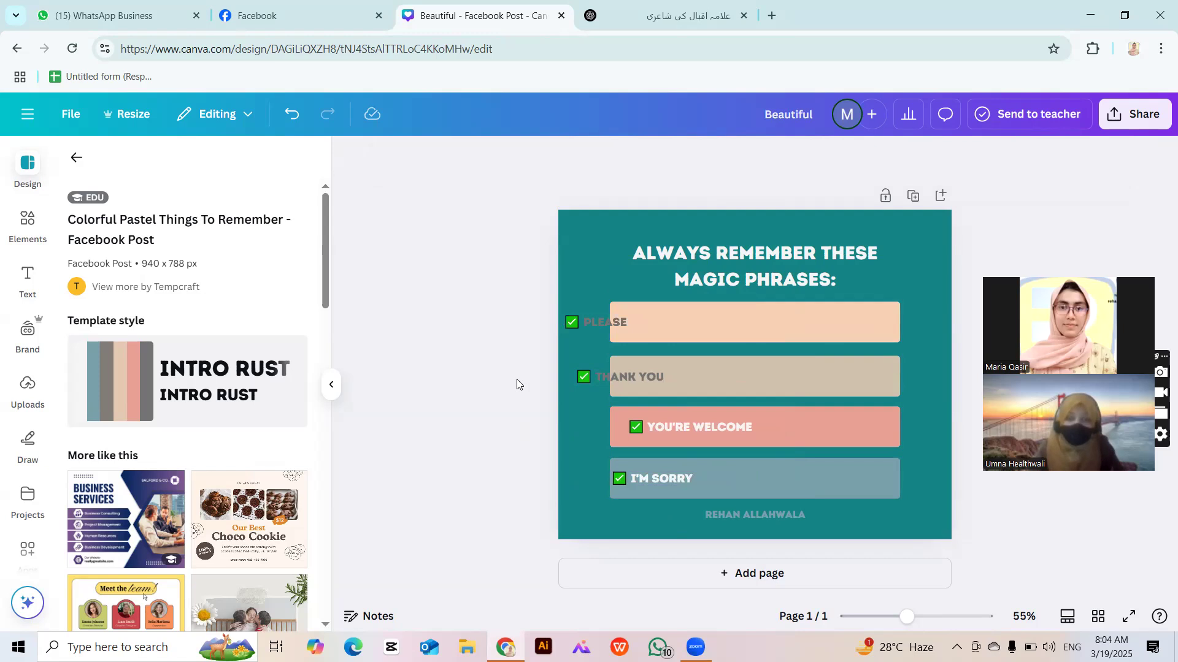
{"action": "key", "text": "ctrl+z"}
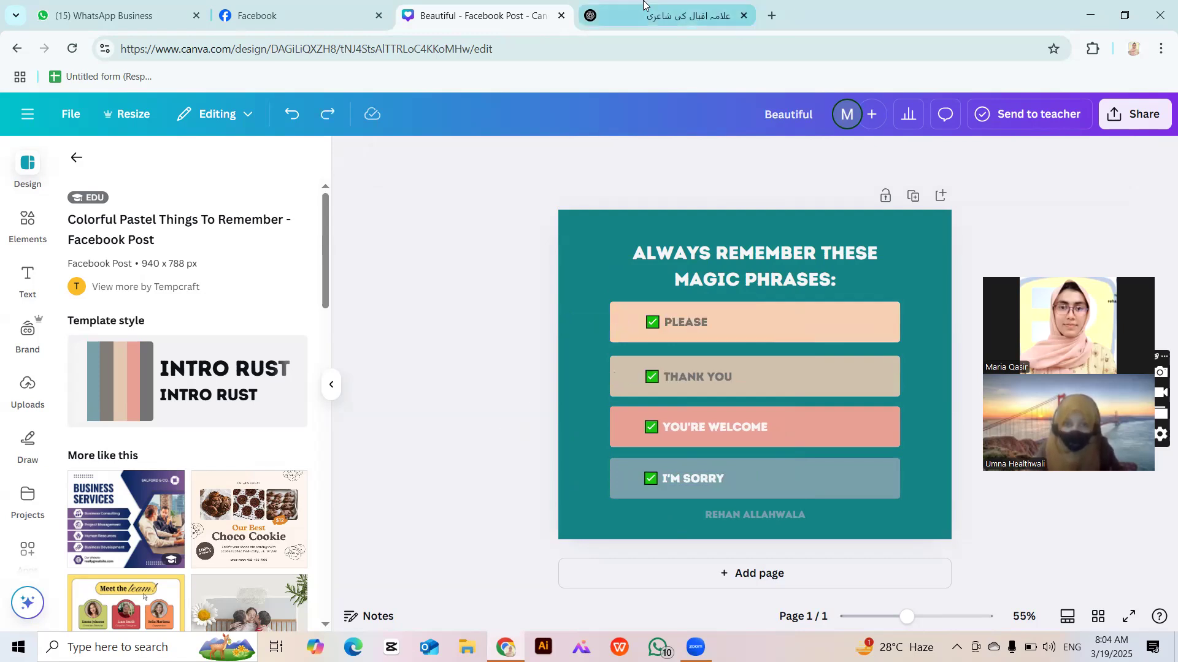
{"action": "left_click", "coordinate": [680, 6]}
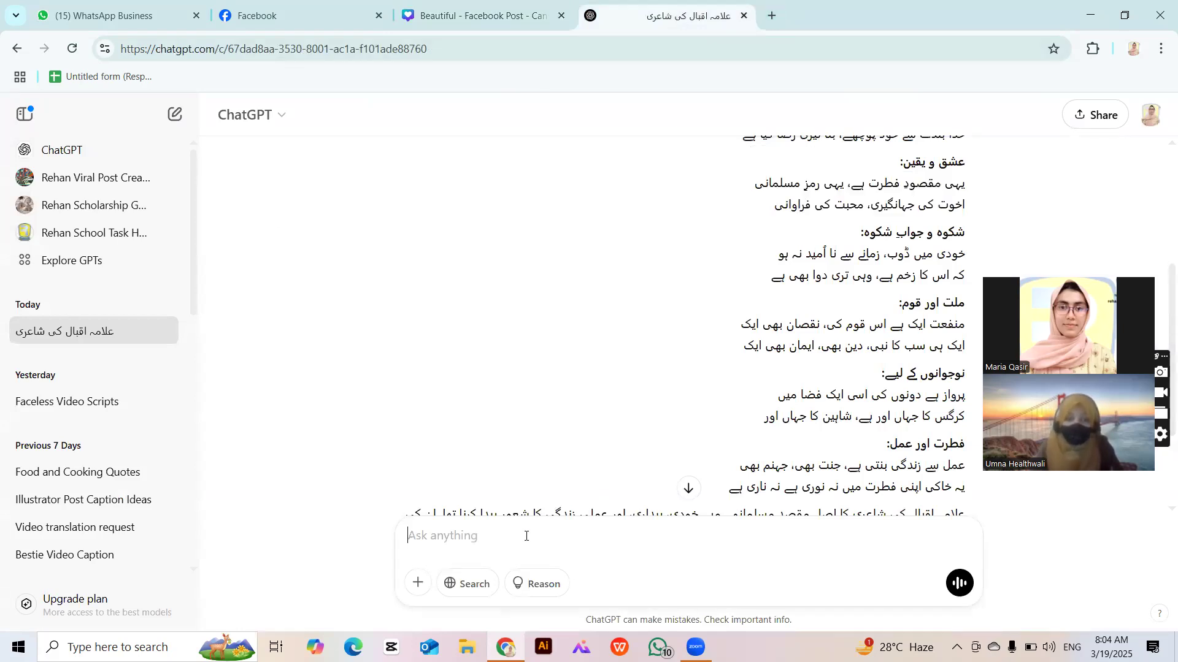
{"action": "type", "text": "mafuis"}
{"action": "key", "text": "ctrl+a"}
{"action": "key", "text": "BackSpace"}
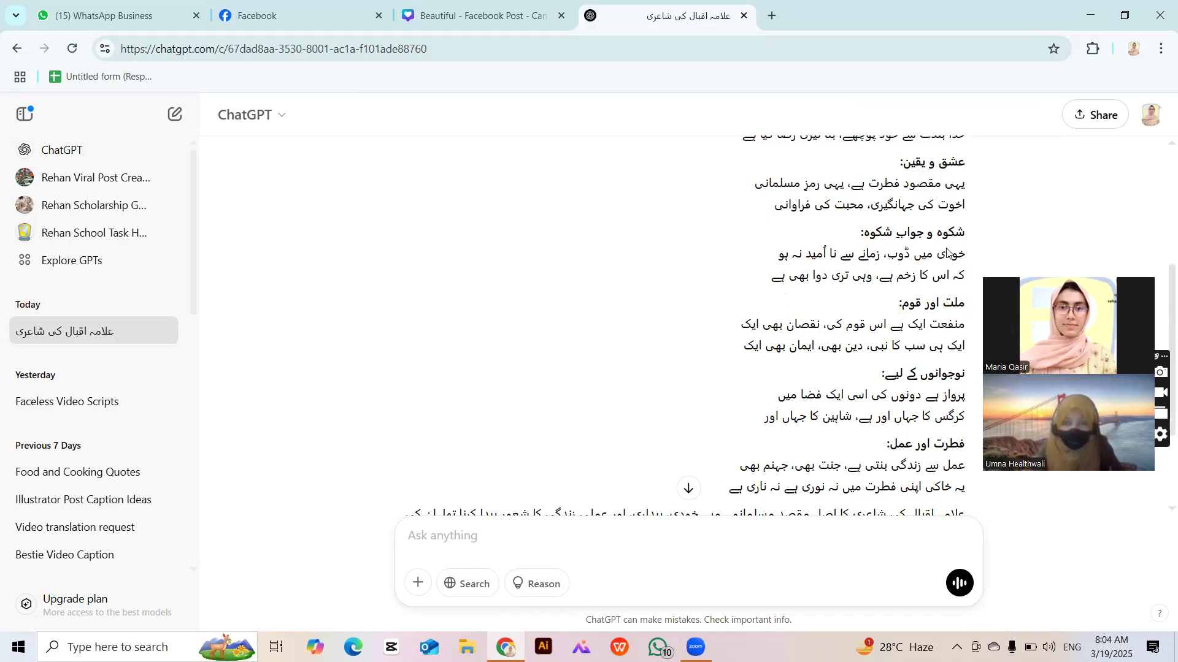
{"action": "left_click_drag", "start_coordinate": [682, 270], "coordinate": [972, 233]}
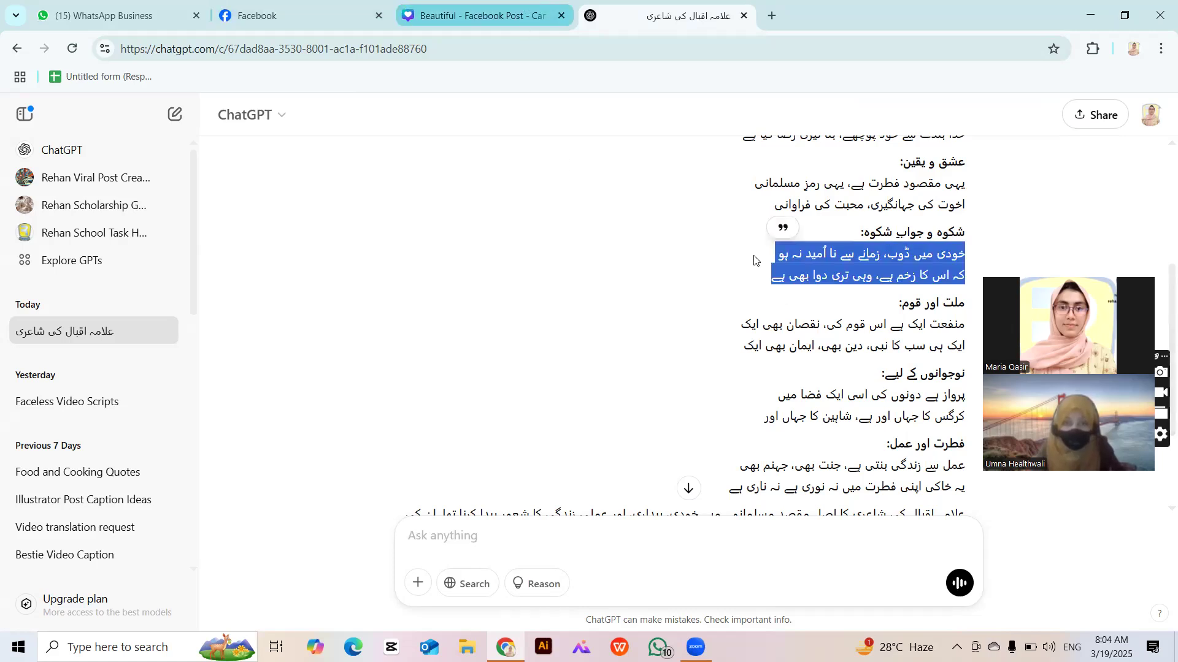
{"action": "left_click", "coordinate": [472, 16]}
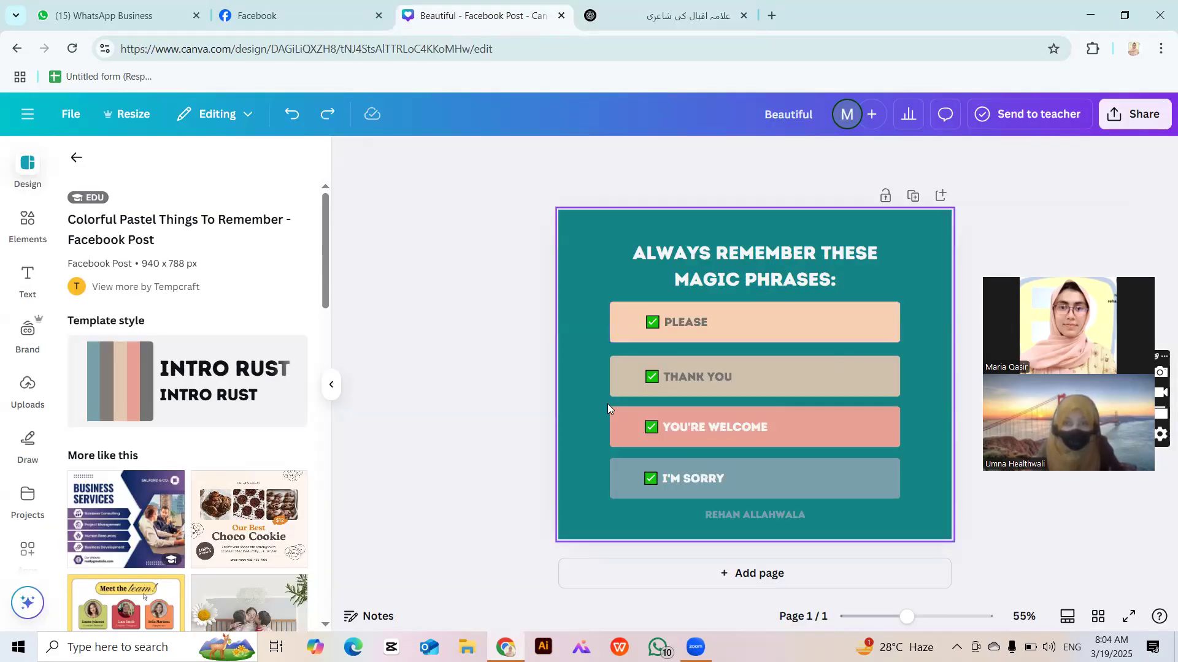
Move the author's name in the footer slightly down and recolour it with the off-white document colour.
{"action": "left_click", "coordinate": [731, 515]}
{"action": "left_click_drag", "start_coordinate": [731, 514], "coordinate": [731, 517]}
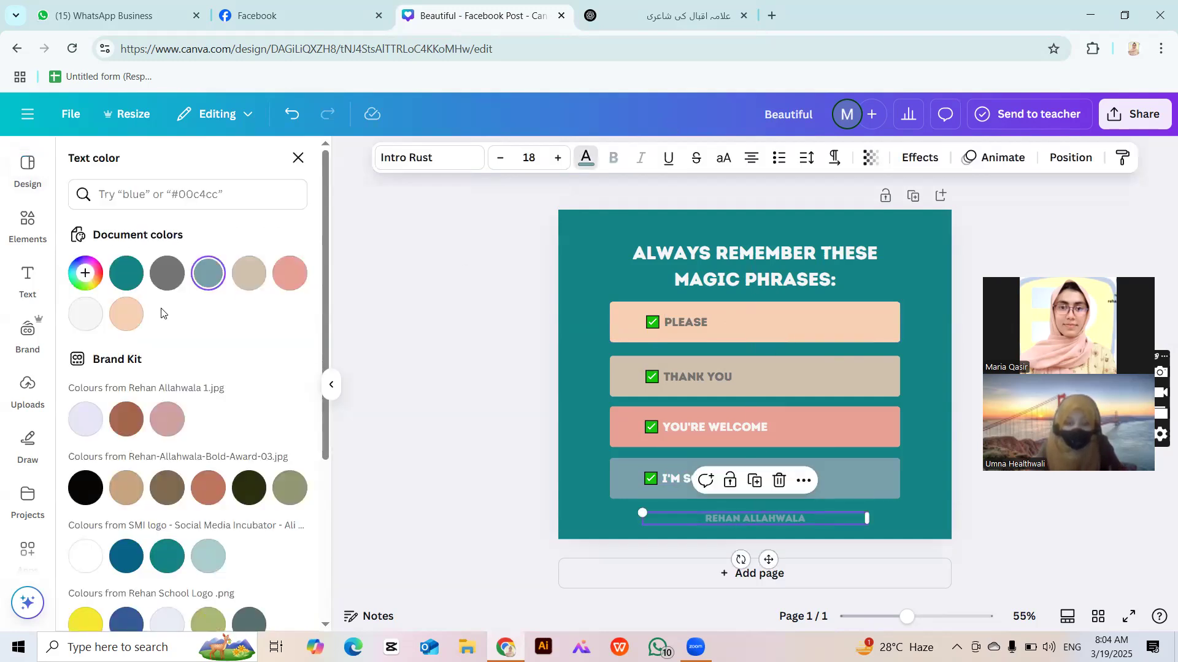
{"action": "left_click", "coordinate": [85, 313]}
{"action": "left_click", "coordinate": [453, 292]}
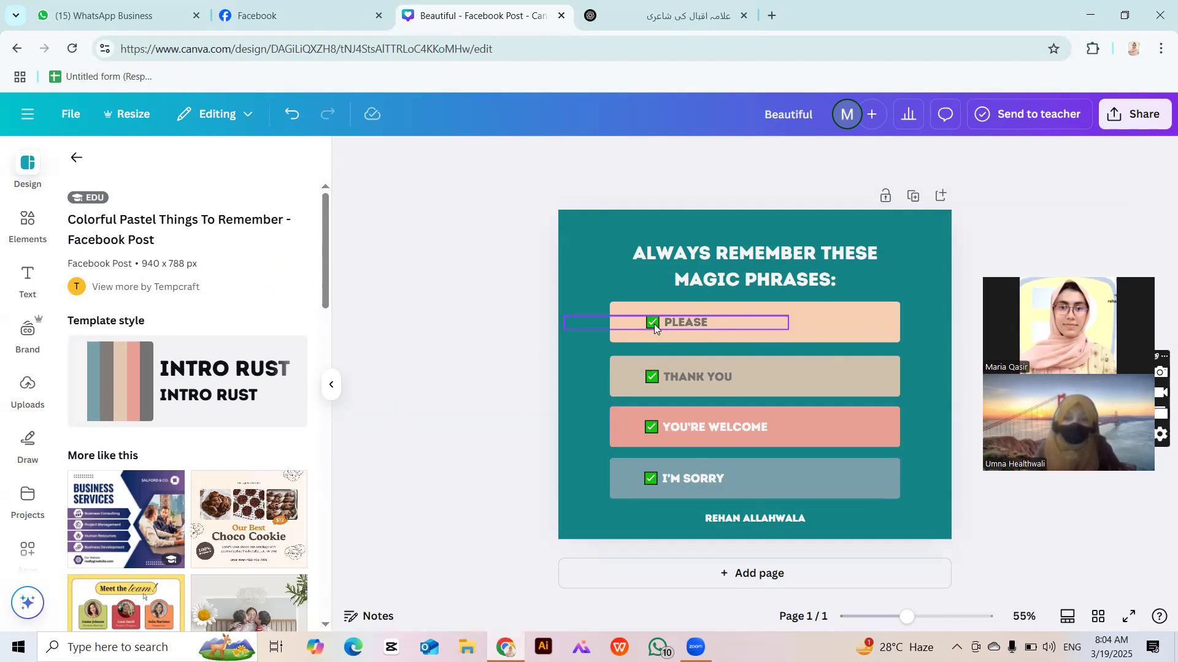
Search the elements for "please" and add the graphic of the blonde woman with clasped hands to the page.
{"action": "left_click", "coordinate": [28, 221]}
{"action": "left_click", "coordinate": [293, 164]}
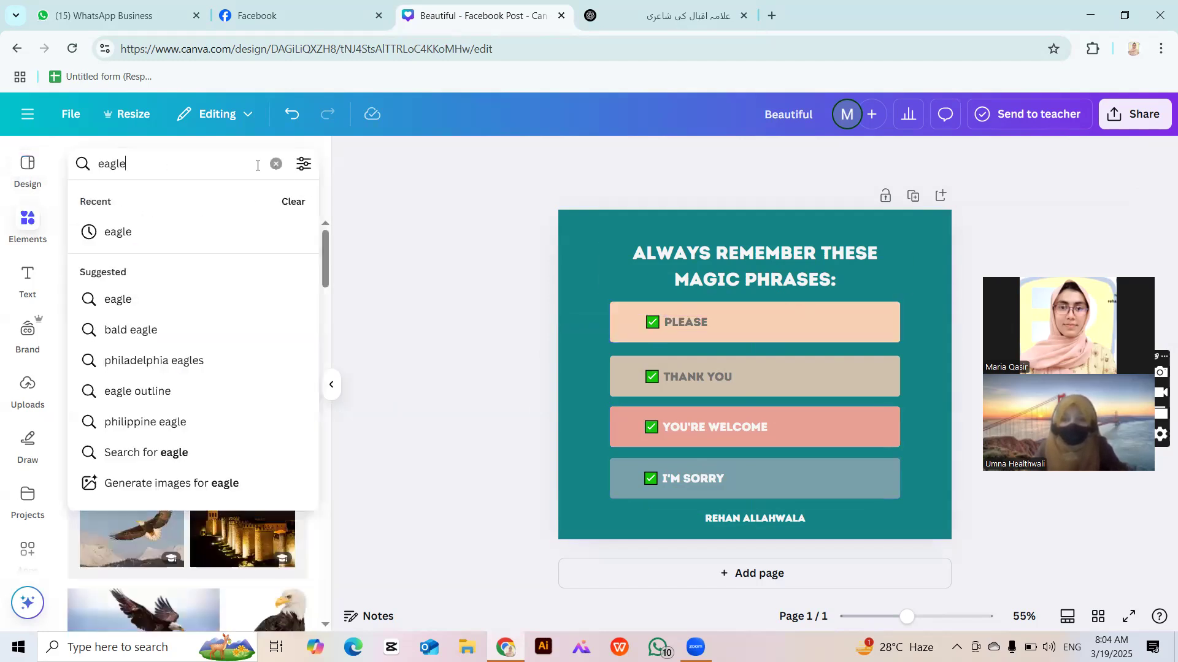
{"action": "left_click", "coordinate": [275, 163]}
{"action": "type", "text": "please"}
{"action": "key", "text": "Return"}
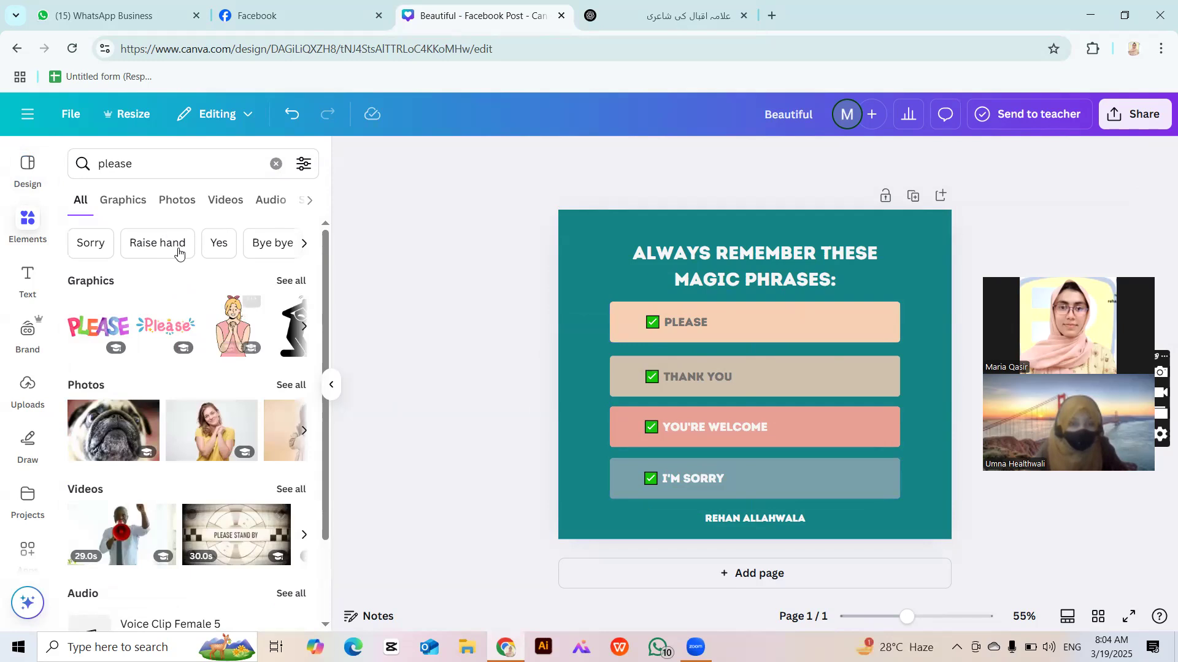
{"action": "left_click_drag", "start_coordinate": [528, 306], "coordinate": [776, 392]}
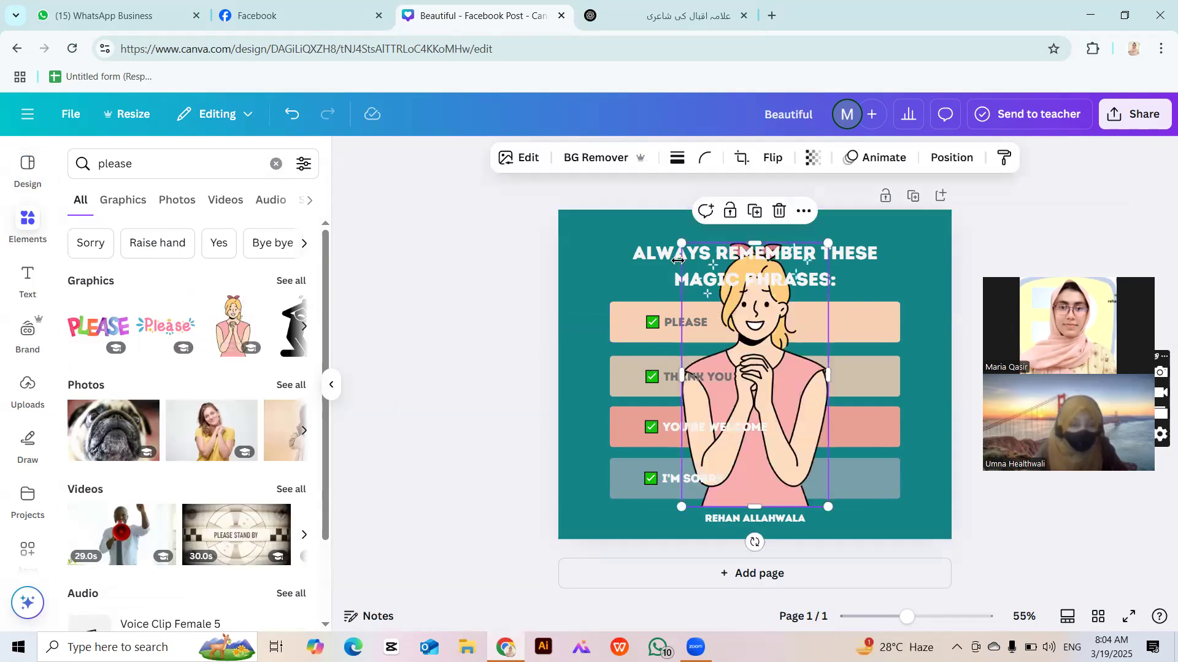
Shrink the blonde woman graphic onto the right end of the "Please" bar and shift the "Please" text right toward the bar's middle.
{"action": "left_click_drag", "start_coordinate": [680, 243], "coordinate": [819, 396]}
{"action": "left_click_drag", "start_coordinate": [797, 453], "coordinate": [854, 339]}
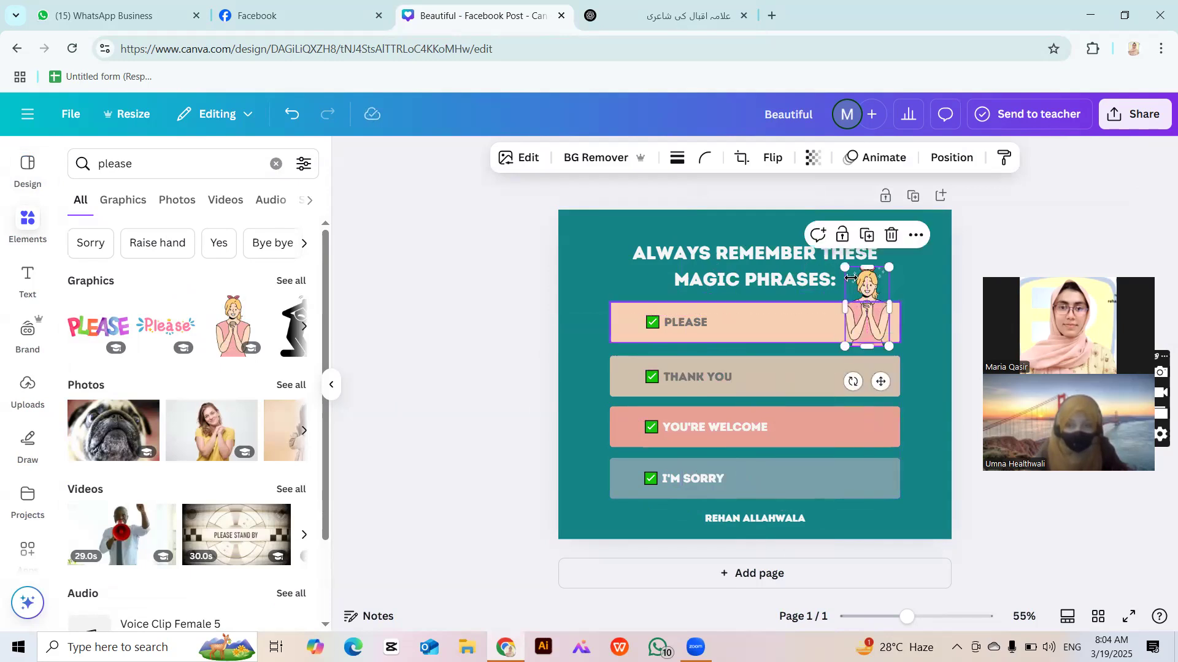
{"action": "left_click_drag", "start_coordinate": [845, 268], "coordinate": [866, 315]}
{"action": "left_click", "coordinate": [423, 384]}
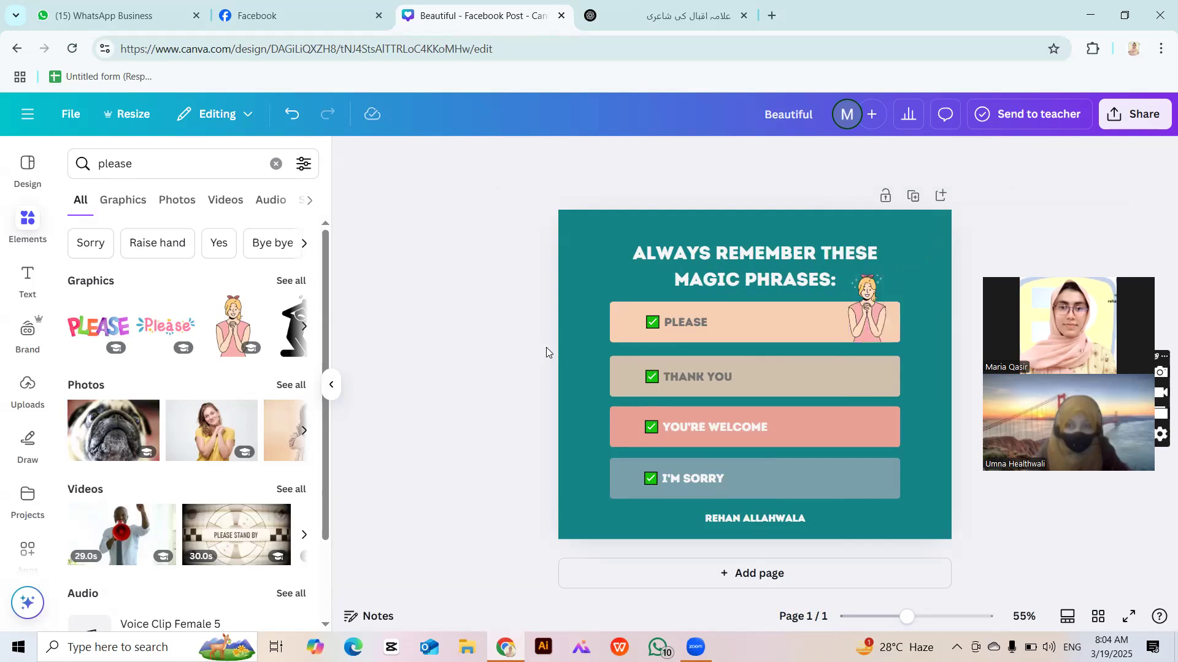
{"action": "left_click_drag", "start_coordinate": [670, 321], "coordinate": [736, 318]}
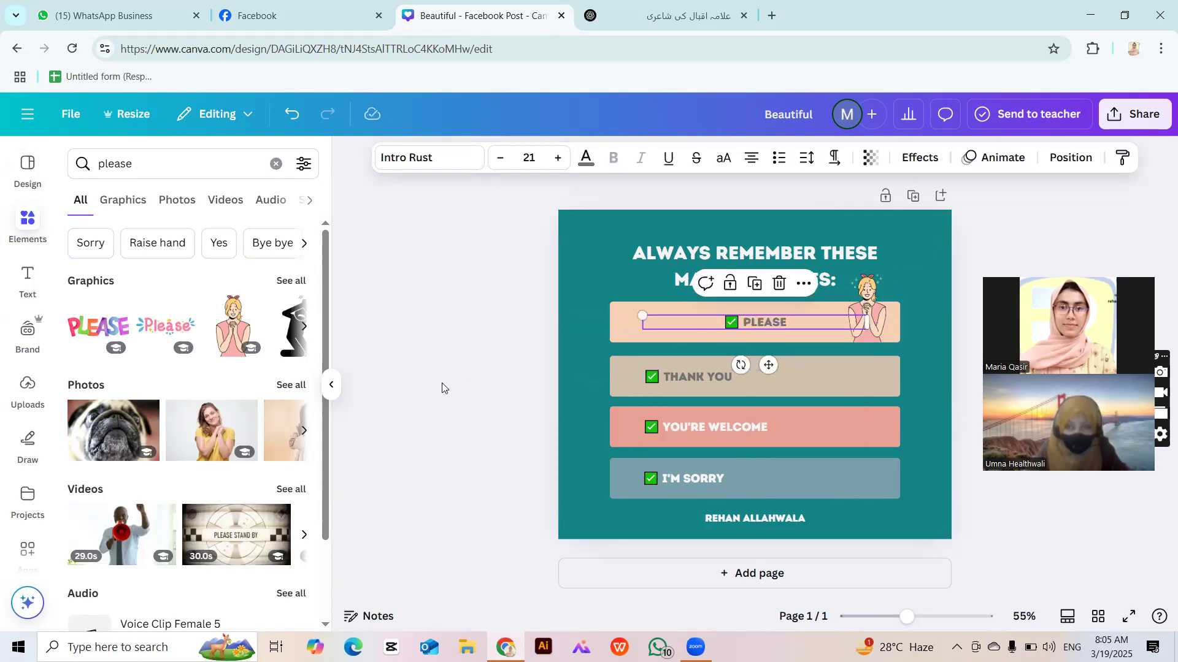
{"action": "left_click", "coordinate": [441, 388]}
Look through the graphics results for "please" for another figure suited to the "Please" bar.
{"action": "left_click", "coordinate": [133, 200]}
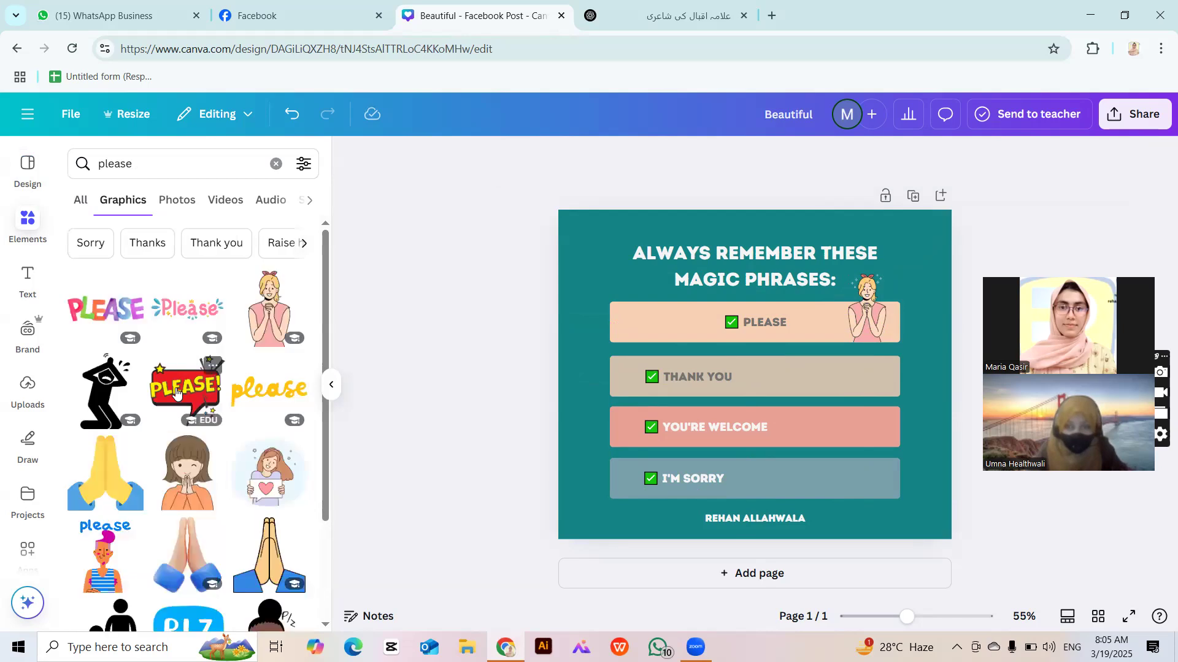
{"action": "scroll", "coordinate": [209, 441], "scroll_direction": "down", "scroll_amount": 5}
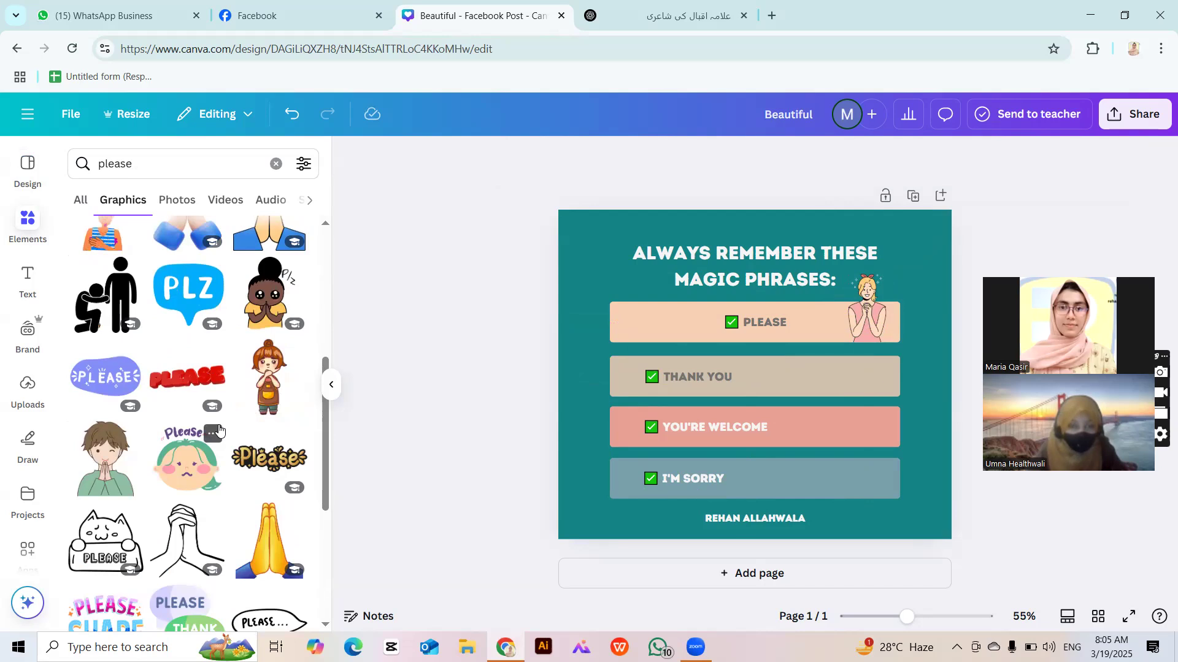
{"action": "scroll", "coordinate": [218, 428], "scroll_direction": "down", "scroll_amount": 5}
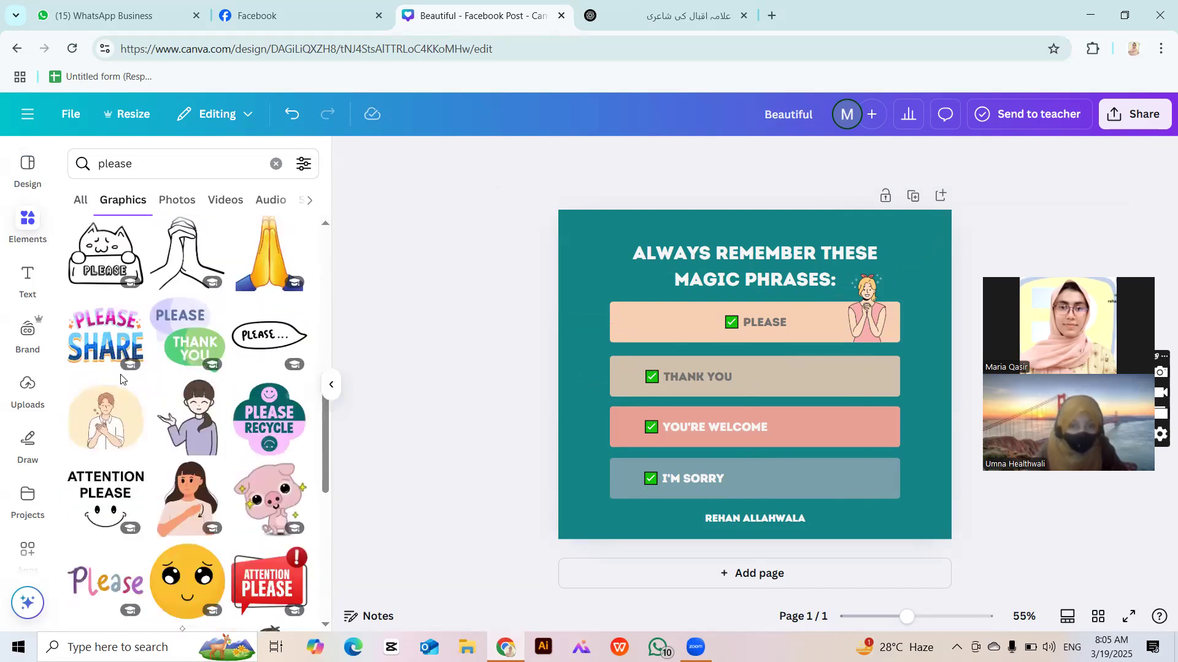
{"action": "scroll", "coordinate": [121, 379], "scroll_direction": "down", "scroll_amount": 3}
{"action": "scroll", "coordinate": [228, 473], "scroll_direction": "down", "scroll_amount": 5}
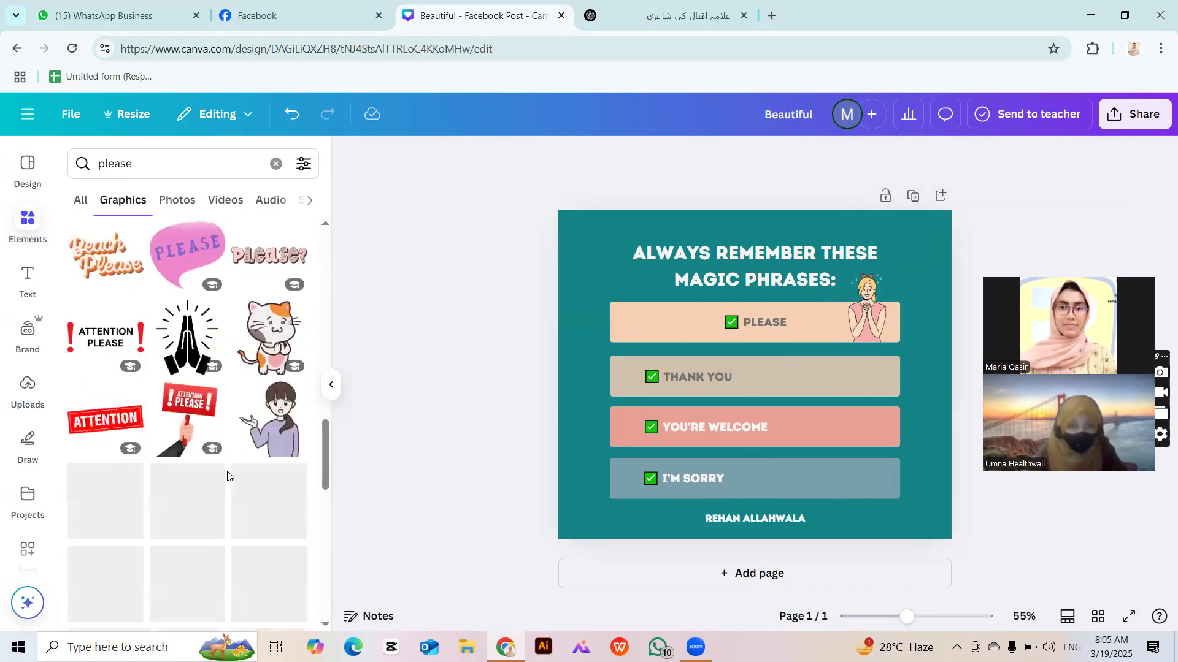
{"action": "scroll", "coordinate": [227, 471], "scroll_direction": "down", "scroll_amount": 3}
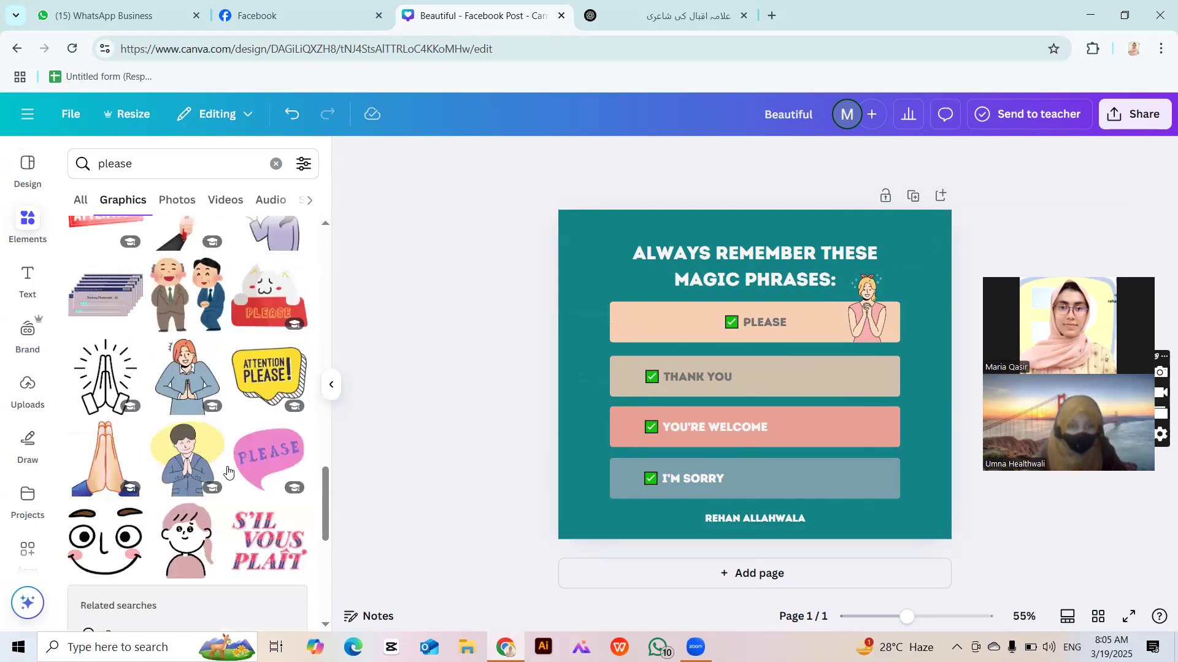
{"action": "scroll", "coordinate": [227, 471], "scroll_direction": "down", "scroll_amount": 3}
{"action": "scroll", "coordinate": [227, 471], "scroll_direction": "down", "scroll_amount": 1}
{"action": "scroll", "coordinate": [227, 471], "scroll_direction": "down", "scroll_amount": 2}
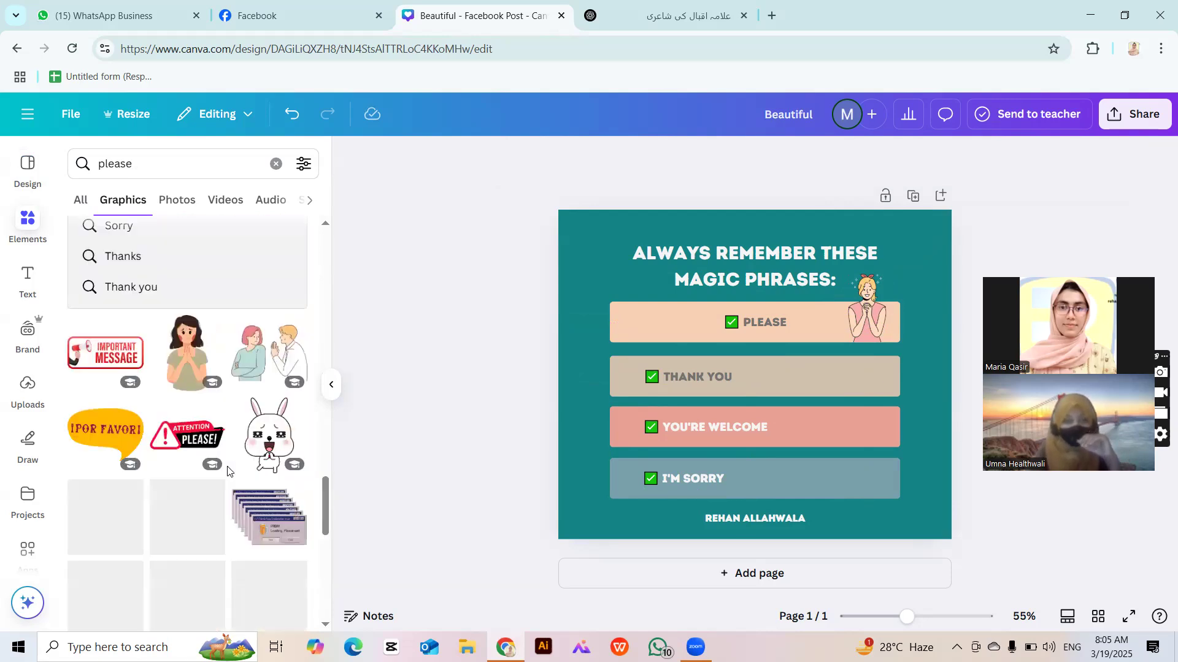
{"action": "scroll", "coordinate": [227, 471], "scroll_direction": "down", "scroll_amount": 3}
{"action": "scroll", "coordinate": [228, 471], "scroll_direction": "up", "scroll_amount": 3}
{"action": "scroll", "coordinate": [228, 471], "scroll_direction": "up", "scroll_amount": 6}
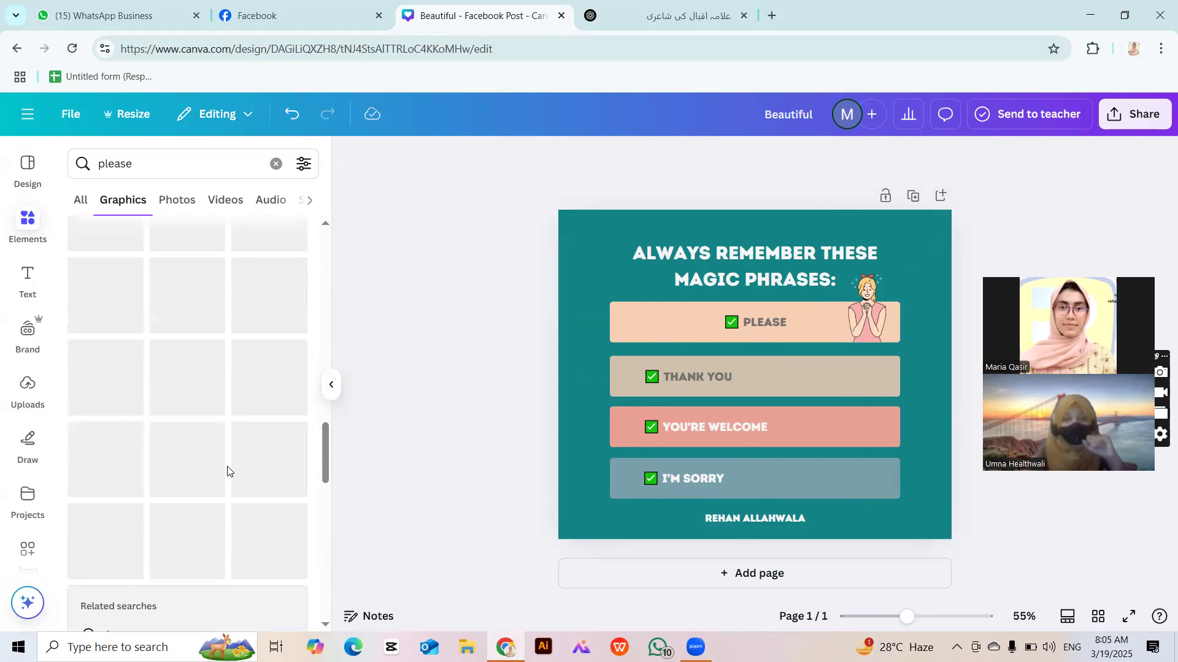
Try adding the graphic of the boy with folded hands, scaled down to fit beside the woman on the "Please" bar.
{"action": "left_click", "coordinate": [181, 452]}
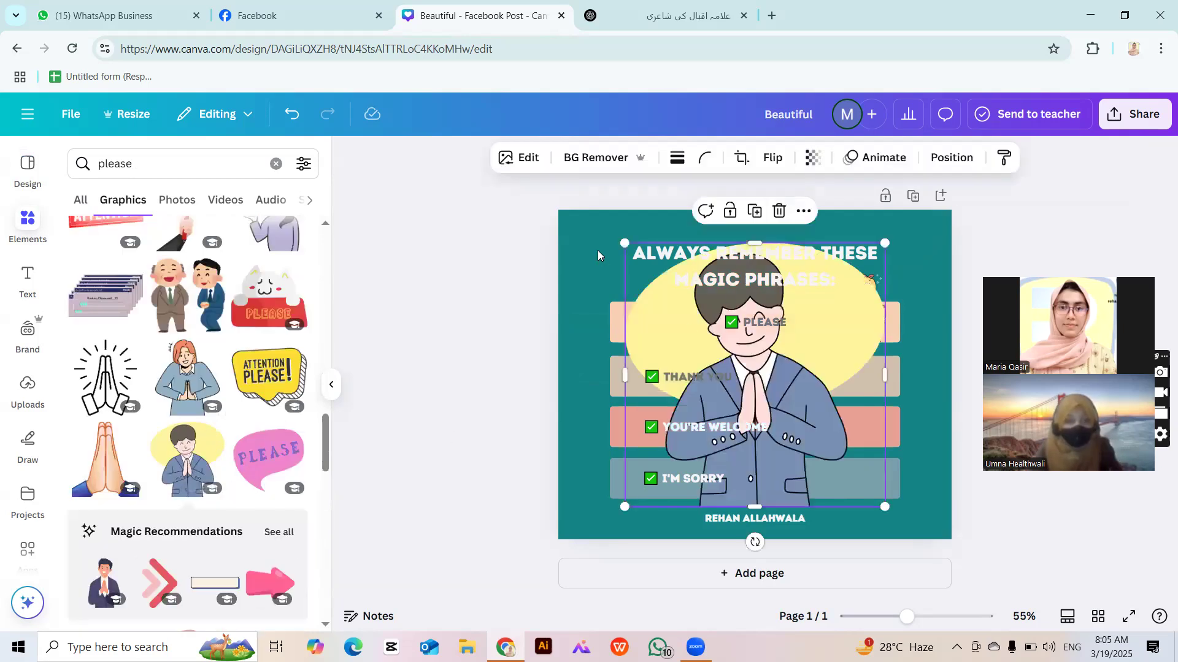
{"action": "left_click_drag", "start_coordinate": [906, 270], "coordinate": [847, 454]}
{"action": "left_click_drag", "start_coordinate": [825, 317], "coordinate": [837, 321]}
{"action": "left_click", "coordinate": [854, 321]}
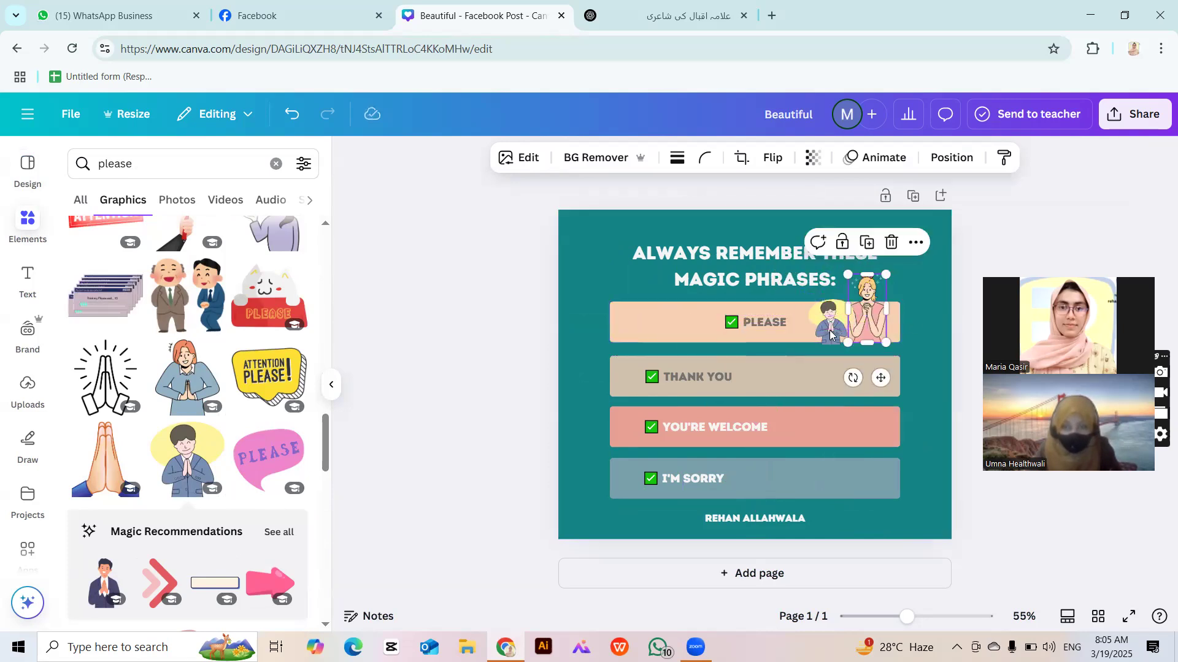
{"action": "left_click", "coordinate": [527, 375]}
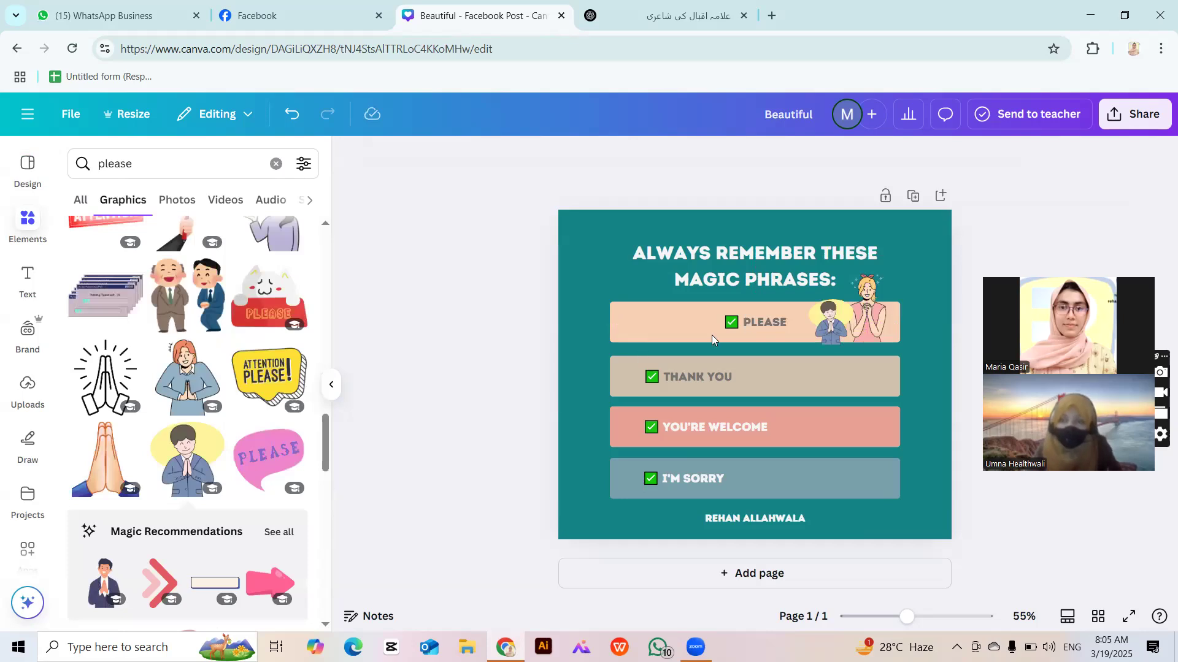
{"action": "left_click", "coordinate": [838, 336]}
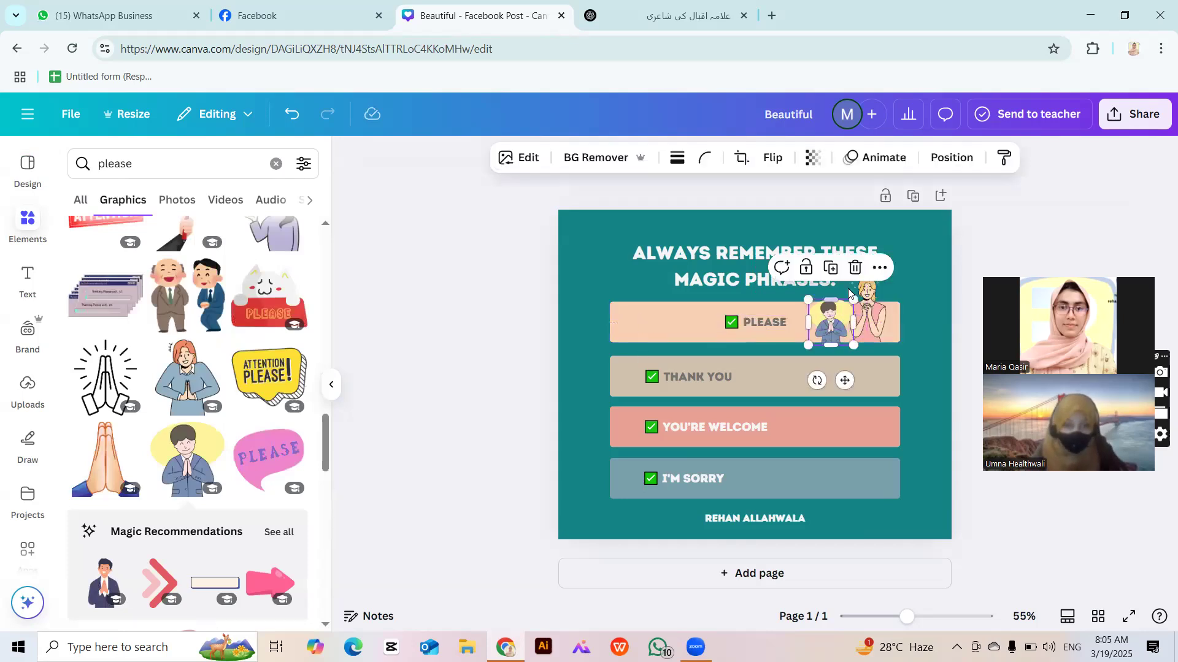
{"action": "left_click_drag", "start_coordinate": [852, 298], "coordinate": [867, 285]}
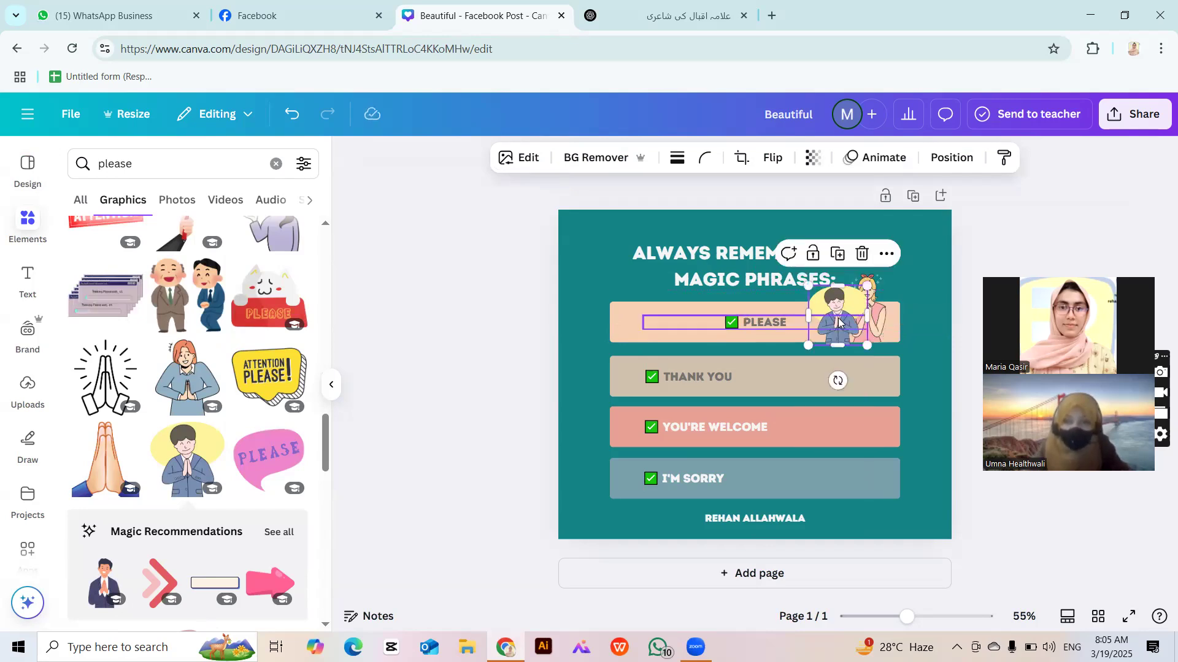
Narrow the "Please" text box and shift it left, clear of the figures.
{"action": "left_click", "coordinate": [839, 324]}
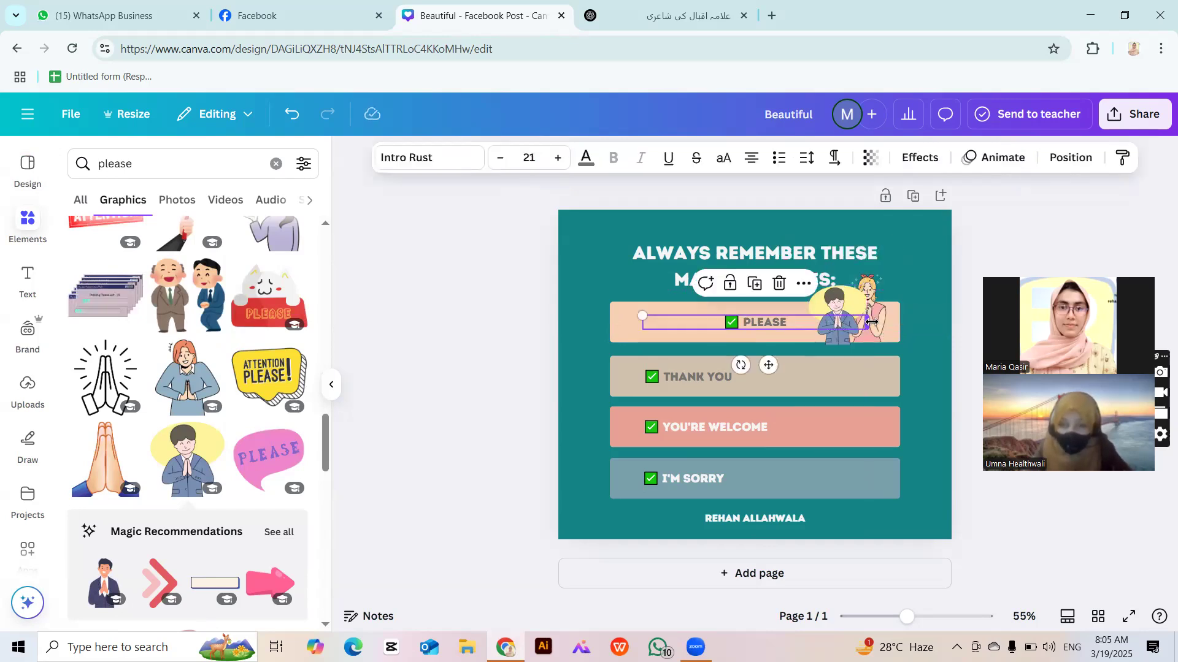
{"action": "left_click_drag", "start_coordinate": [810, 323], "coordinate": [760, 317]}
{"action": "left_click", "coordinate": [504, 414]}
{"action": "left_click", "coordinate": [837, 332]}
{"action": "key", "text": "Delete"}
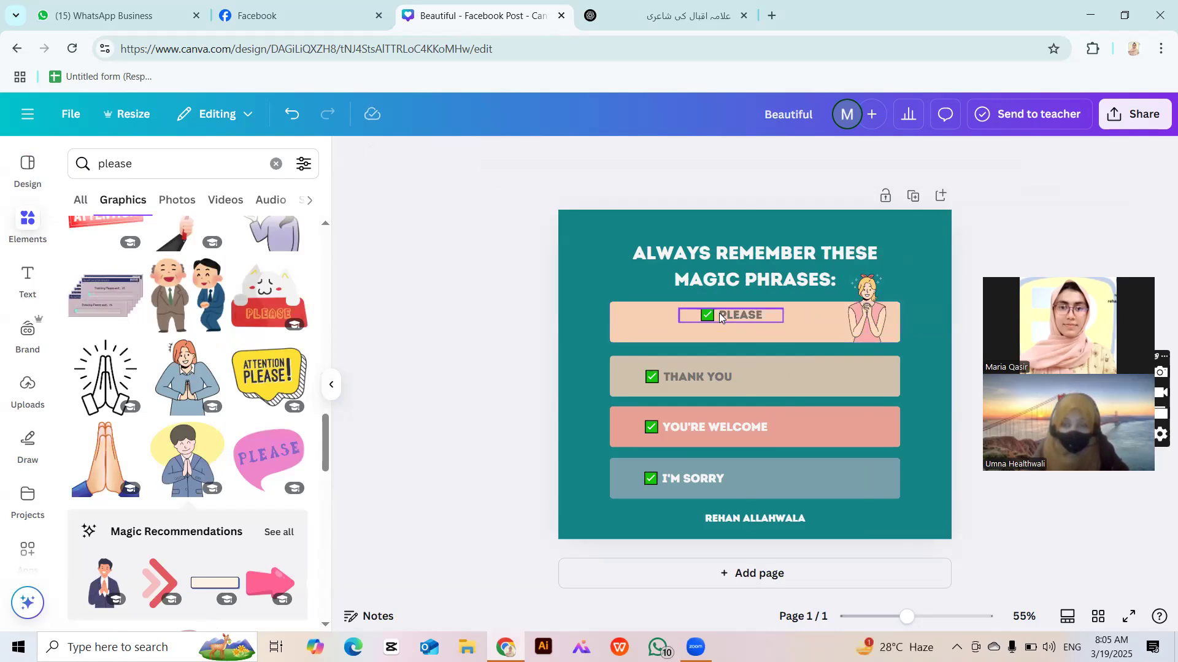
{"action": "key", "text": "ctrl+z"}
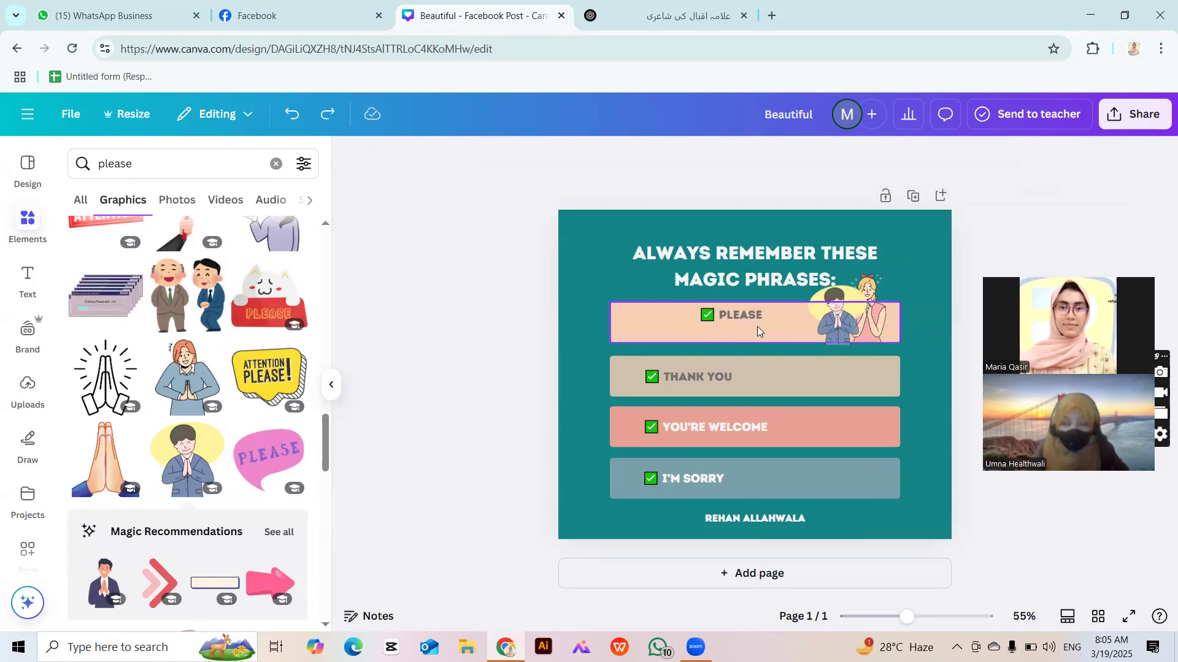
Delete the boy graphic and centre the "Please" text vertically in its bar, shifted right toward the woman.
{"action": "mouse_move", "coordinate": [757, 326]}
{"action": "left_mouse_down"}
{"action": "mouse_move", "coordinate": [717, 330]}
{"action": "mouse_move", "coordinate": [777, 325]}
{"action": "left_mouse_up"}
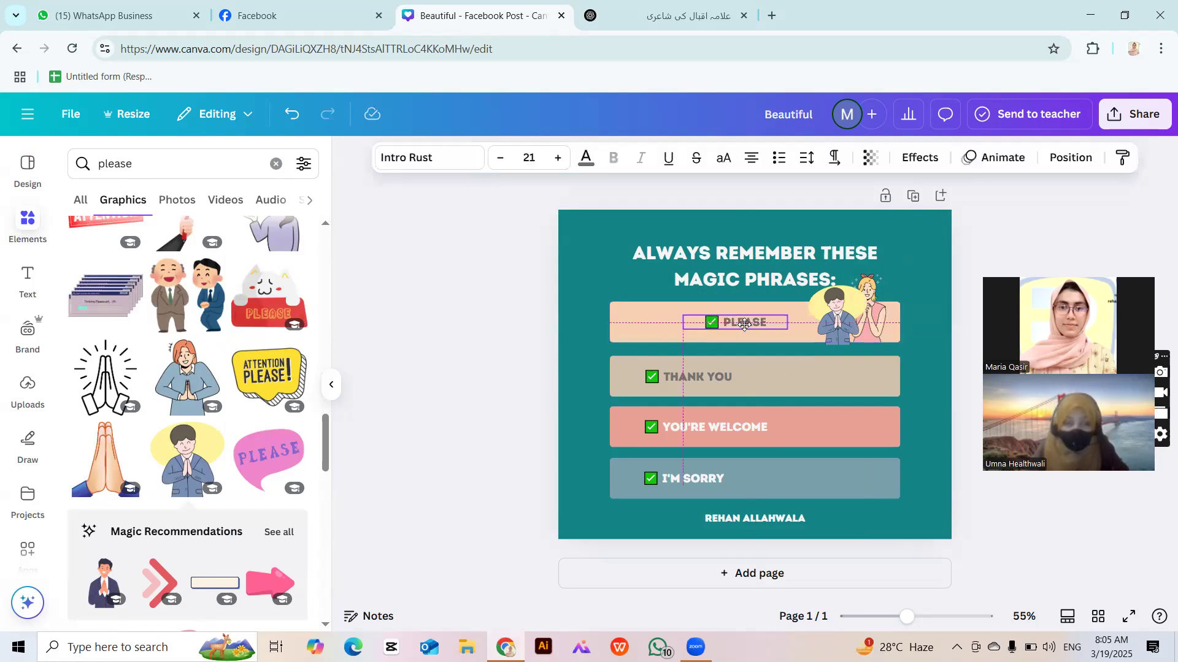
{"action": "left_click", "coordinate": [544, 336]}
{"action": "left_click", "coordinate": [825, 325]}
{"action": "key", "text": "Delete"}
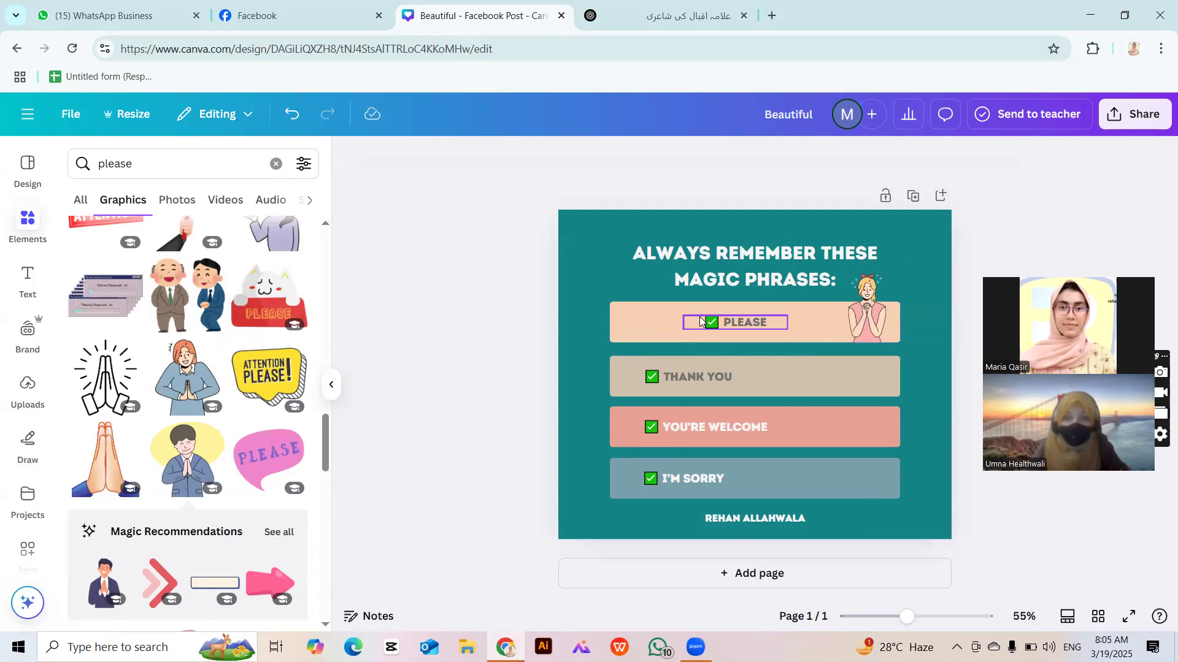
{"action": "left_click_drag", "start_coordinate": [699, 316], "coordinate": [723, 317]}
{"action": "left_click", "coordinate": [538, 356]}
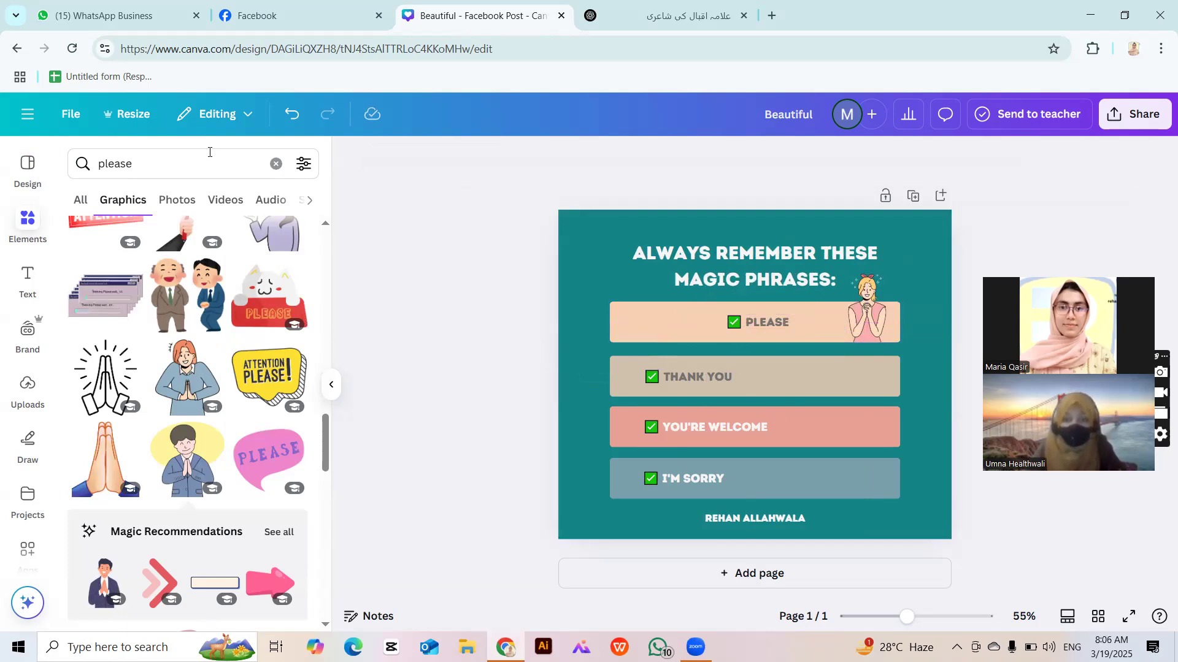
Search the graphics for "thank you" and add the red-haired woman in a green top to the page.
{"action": "left_click", "coordinate": [270, 165]}
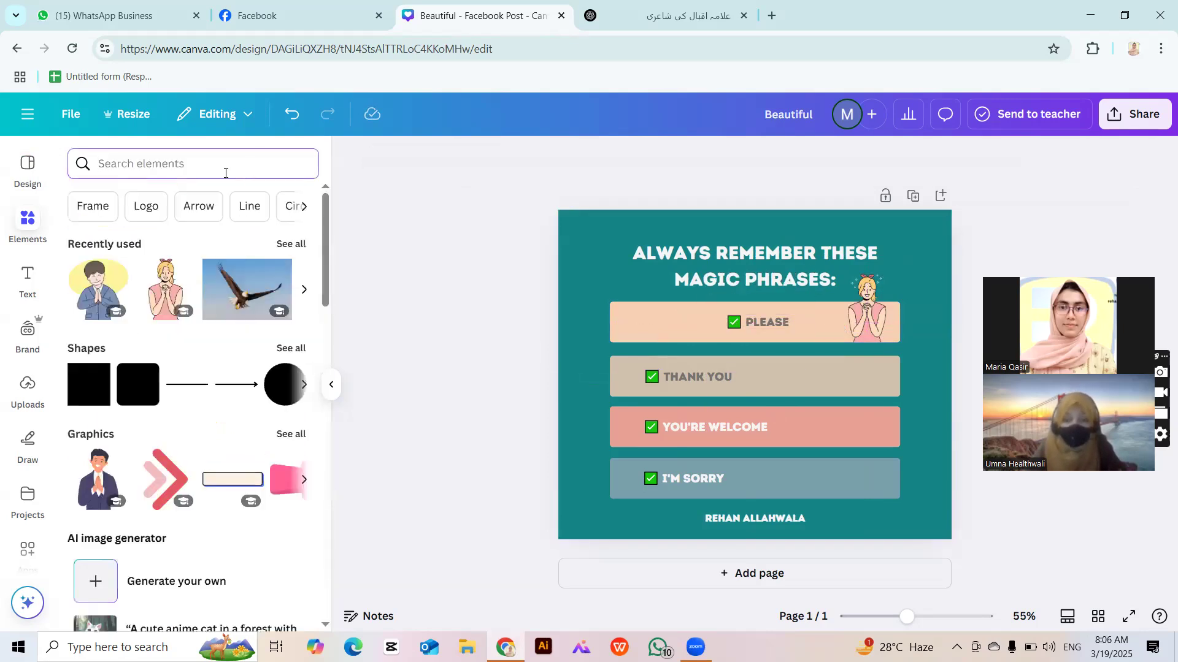
{"action": "type", "text": "thank you"}
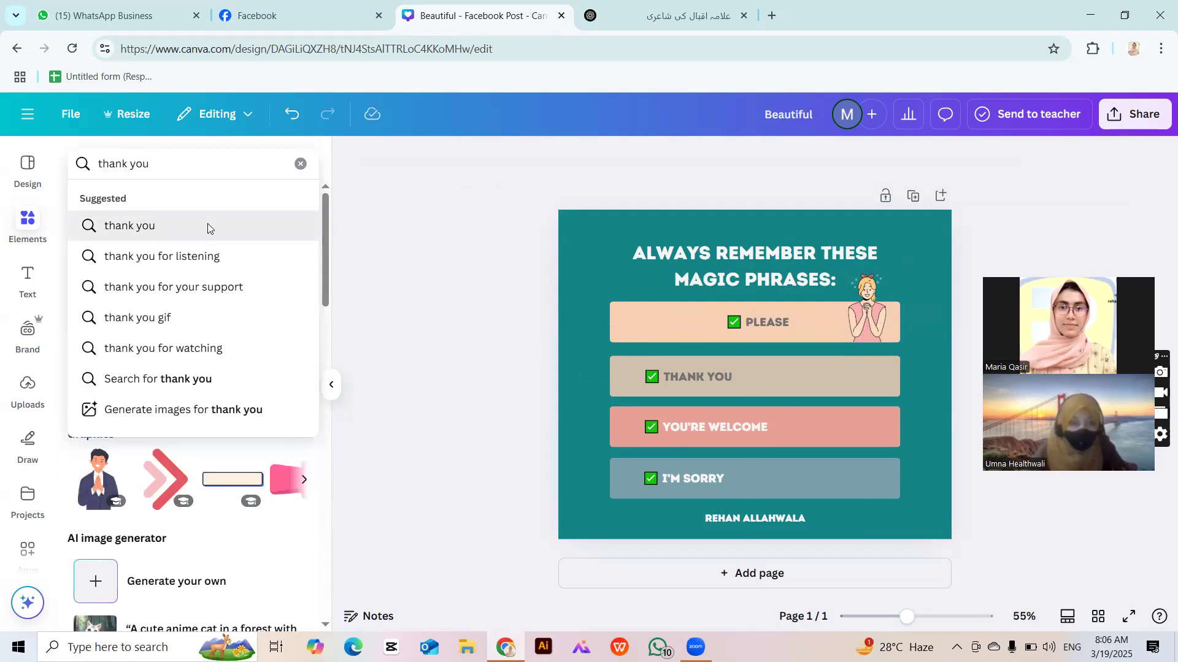
{"action": "left_click", "coordinate": [207, 226]}
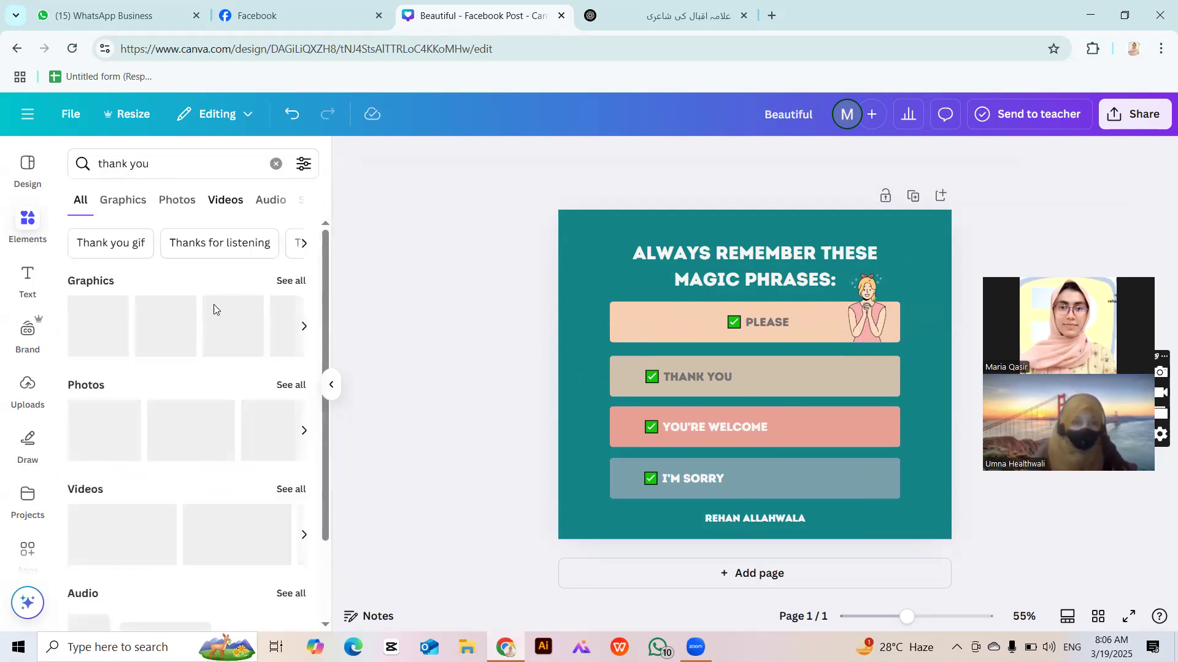
{"action": "left_click", "coordinate": [120, 202]}
{"action": "scroll", "coordinate": [173, 433], "scroll_direction": "down", "scroll_amount": 2}
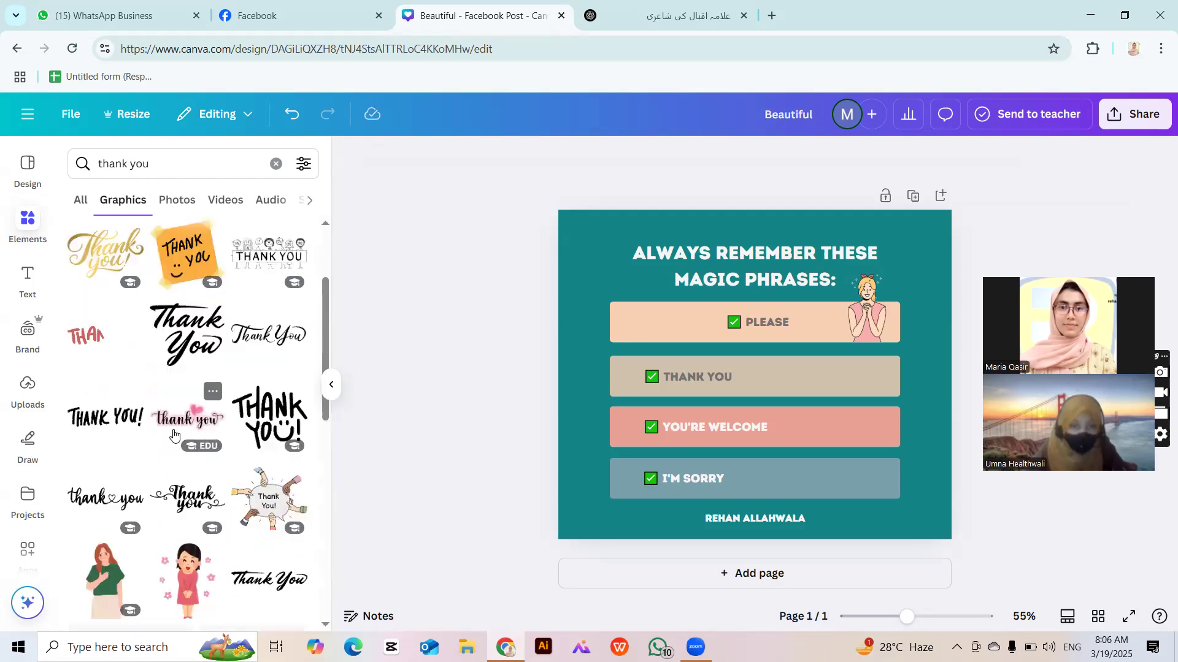
{"action": "scroll", "coordinate": [165, 430], "scroll_direction": "down", "scroll_amount": 3}
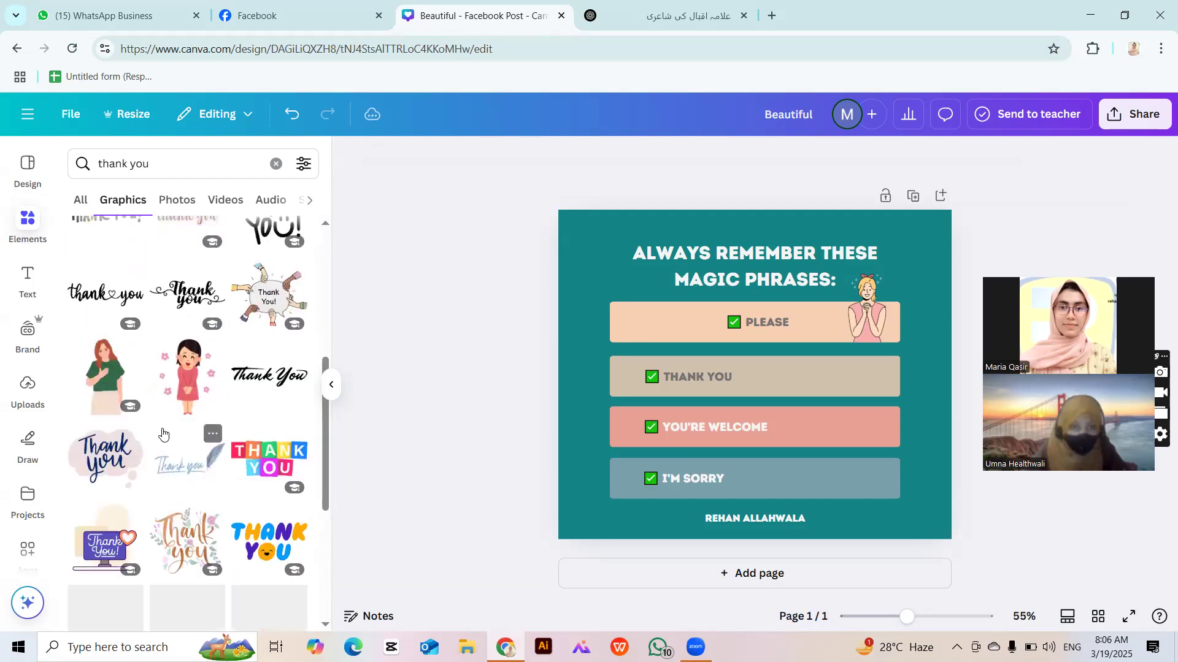
{"action": "left_click", "coordinate": [95, 380]}
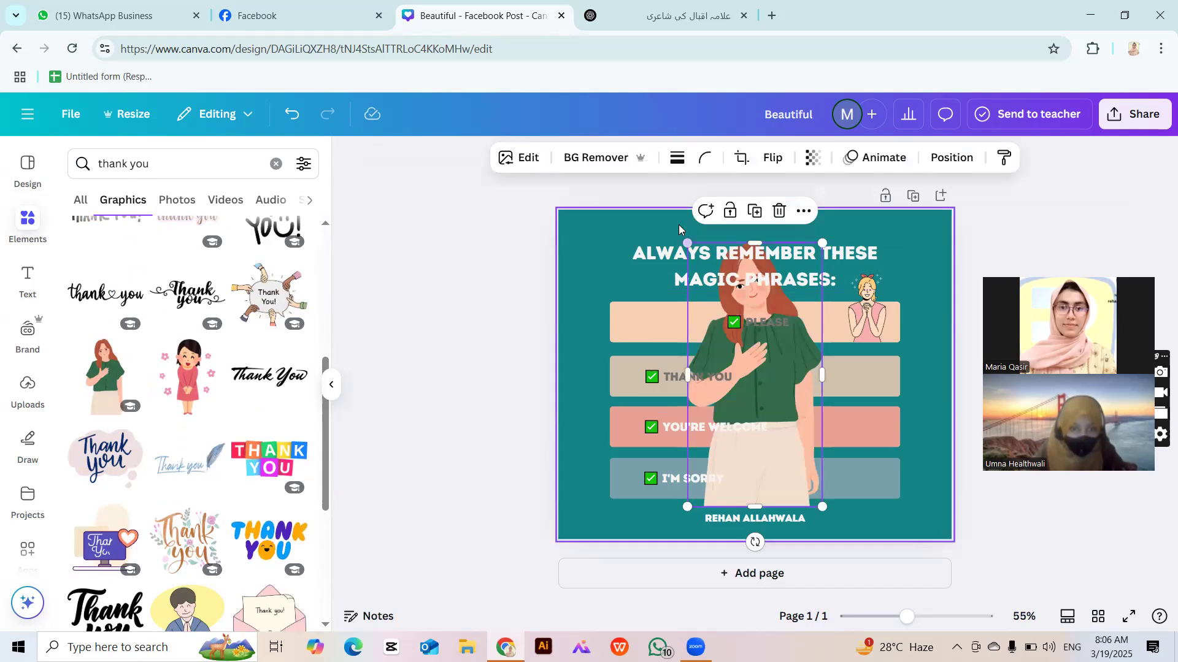
Shrink the red-haired woman graphic and place it on the "Thank You" bar toward its right end.
{"action": "left_click_drag", "start_coordinate": [687, 239], "coordinate": [824, 385]}
{"action": "left_click_drag", "start_coordinate": [835, 348], "coordinate": [845, 330]}
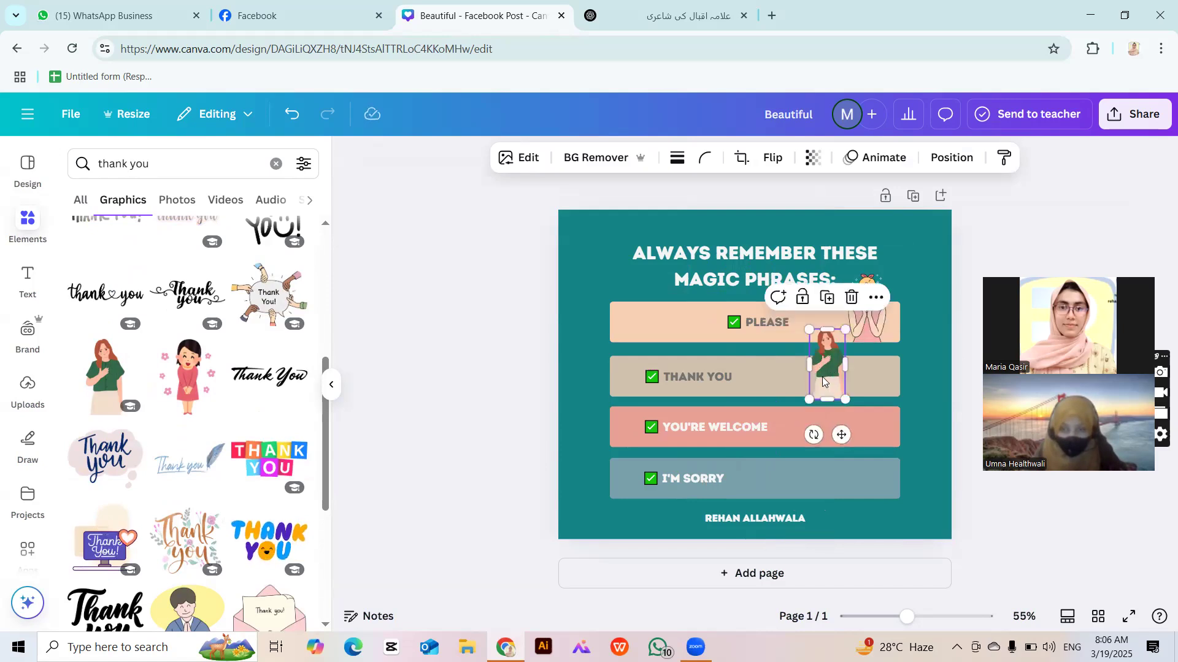
{"action": "left_click", "coordinate": [482, 421]}
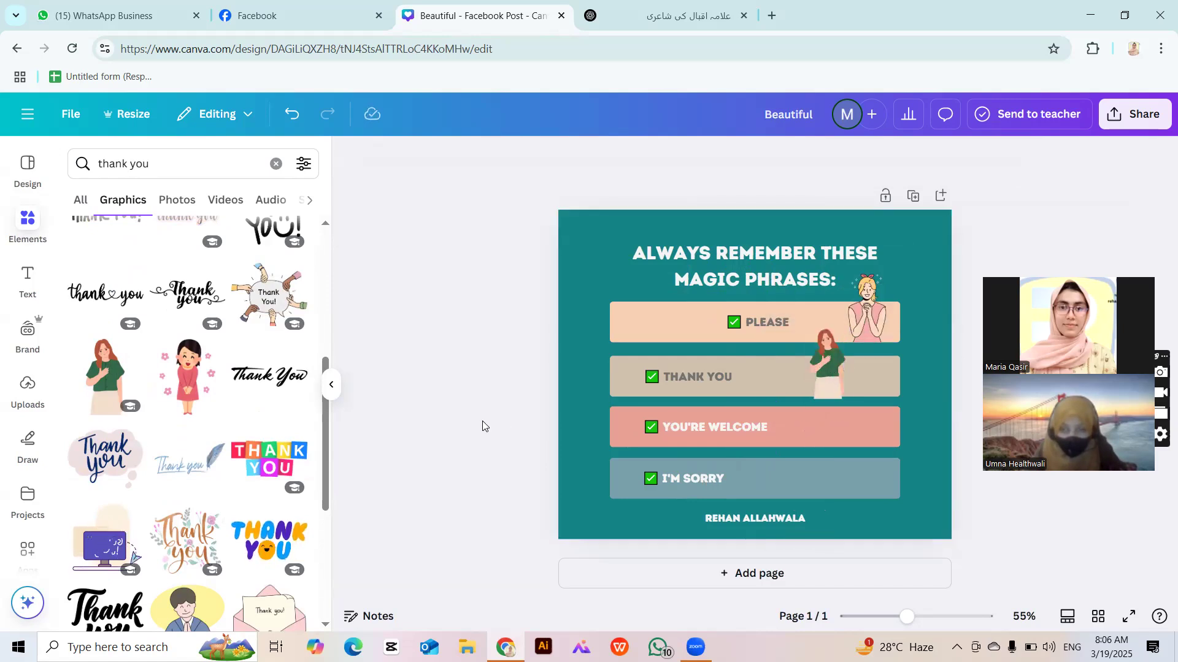
Crop the lower part of the red-haired woman graphic and enlarge it until it reaches the "Thank You" bar's bottom edge.
{"action": "left_click", "coordinate": [825, 370]}
{"action": "left_click_drag", "start_coordinate": [827, 389], "coordinate": [827, 384]}
{"action": "left_click", "coordinate": [845, 377]}
{"action": "left_click", "coordinate": [829, 378]}
{"action": "left_click", "coordinate": [828, 387]}
{"action": "left_click_drag", "start_coordinate": [828, 387], "coordinate": [828, 377]}
{"action": "left_click", "coordinate": [513, 419]}
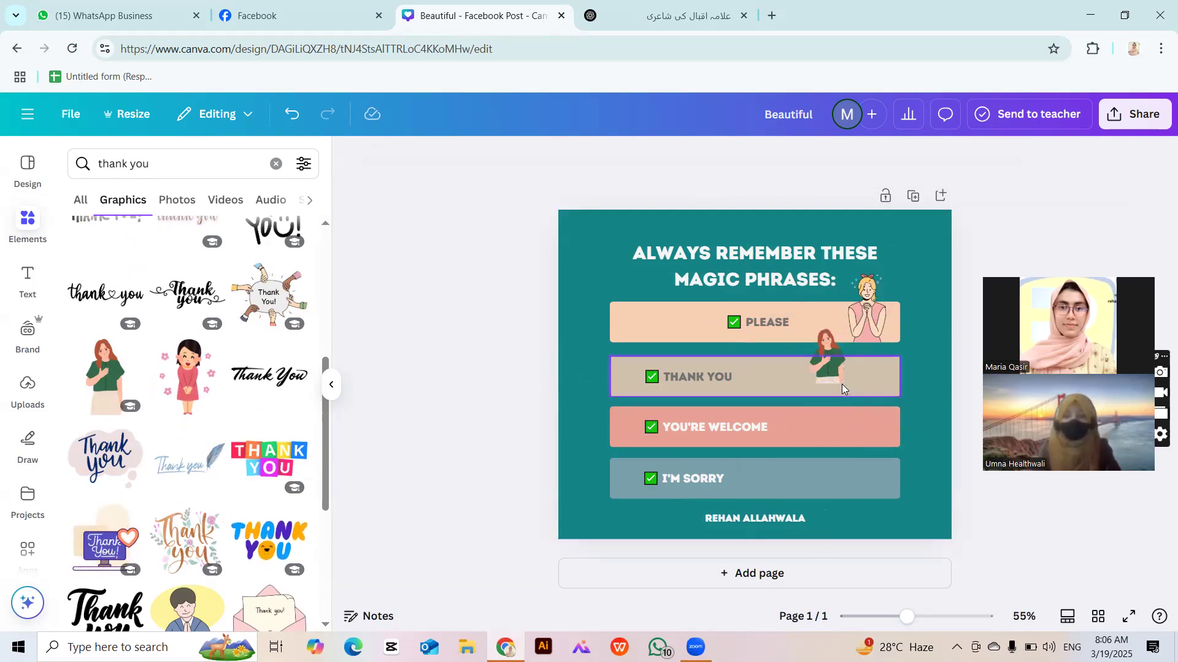
{"action": "left_click", "coordinate": [842, 376]}
{"action": "left_click_drag", "start_coordinate": [877, 409], "coordinate": [858, 389]}
{"action": "left_click", "coordinate": [570, 418]}
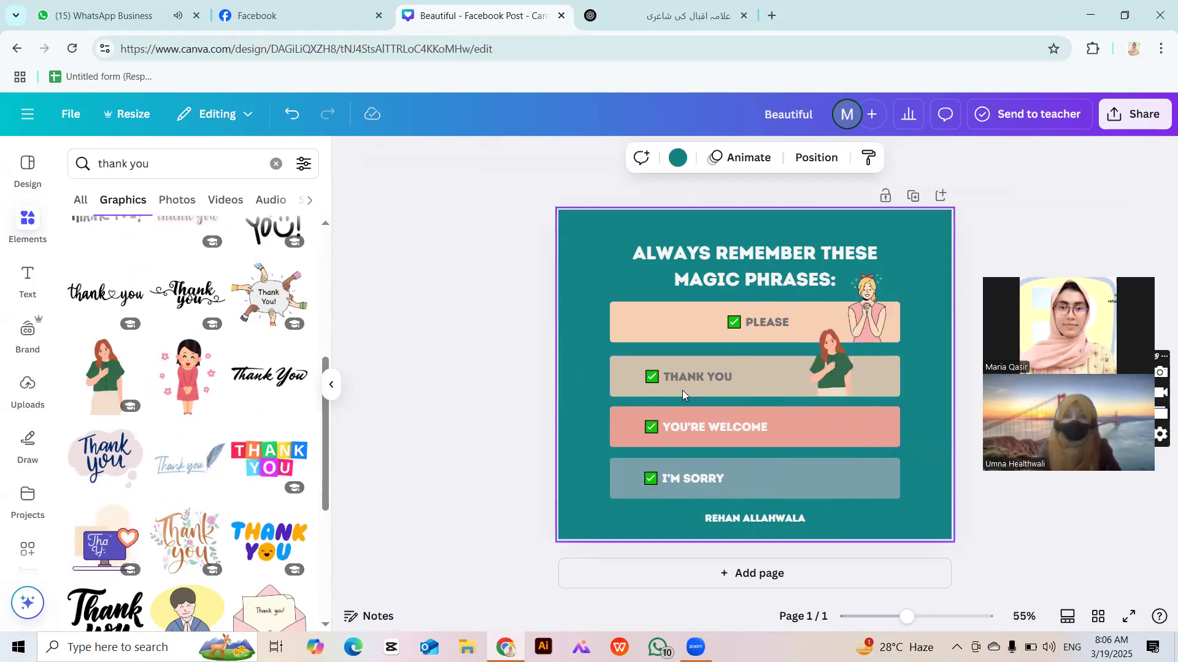
Shift the "Thank You" text right toward the middle of its bar.
{"action": "left_click_drag", "start_coordinate": [688, 379], "coordinate": [743, 381]}
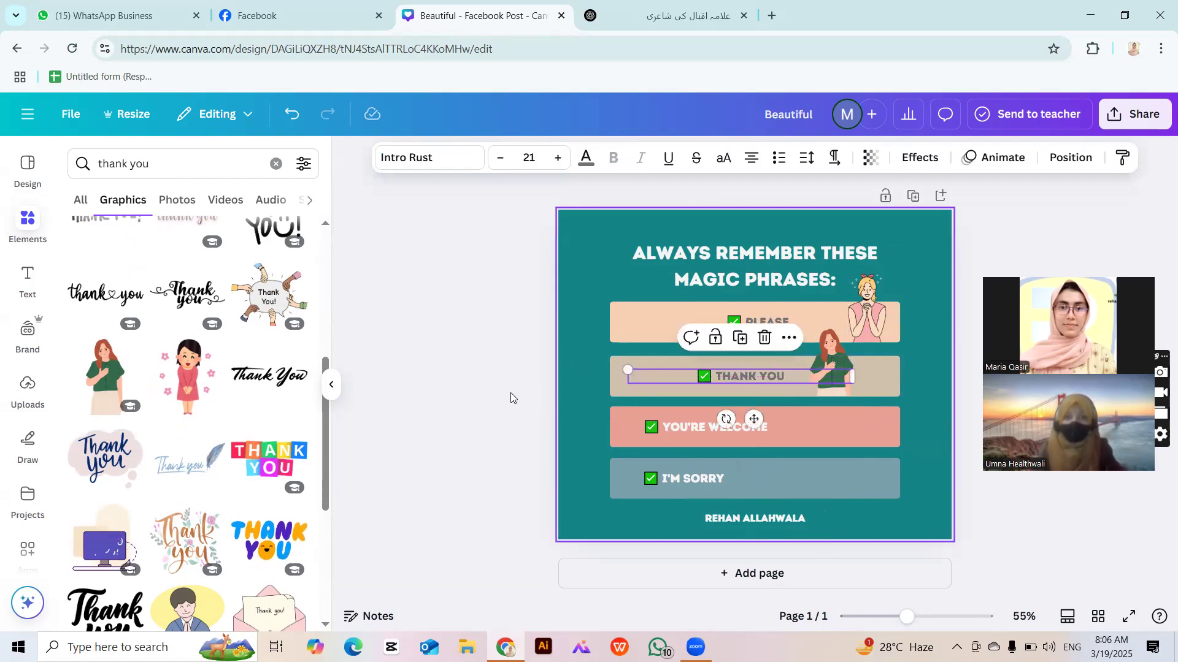
Search the graphics for "welcome" and add the cartoon child with glasses and raised arms to the page.
{"action": "left_click", "coordinate": [510, 393]}
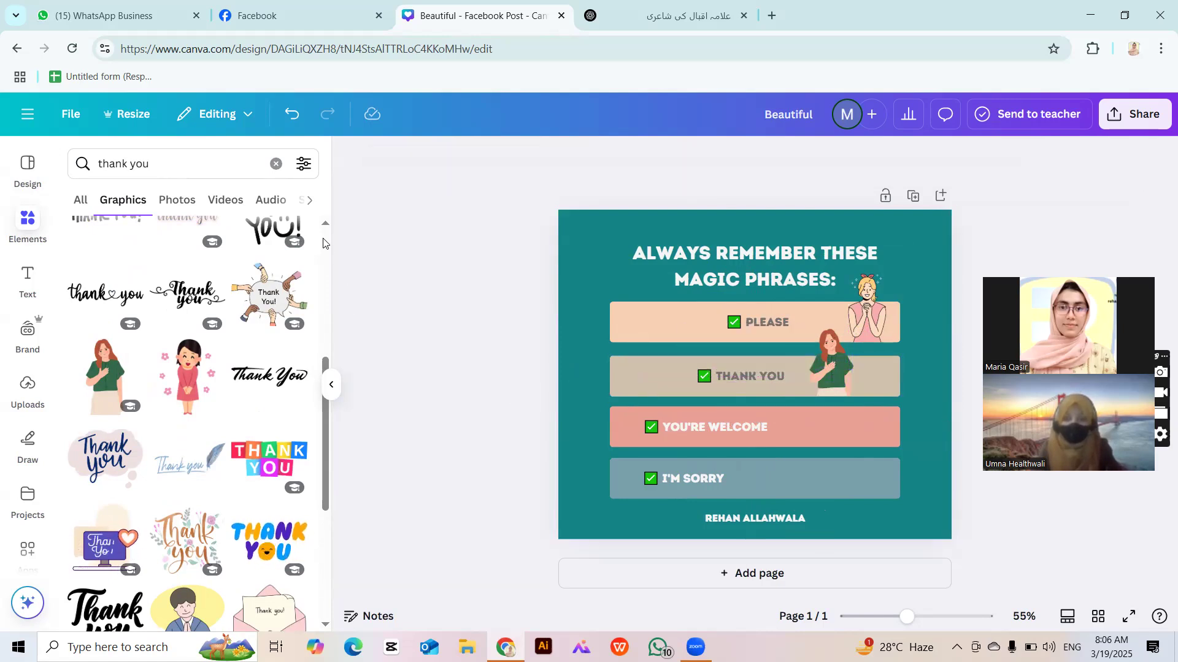
{"action": "left_click", "coordinate": [276, 164]}
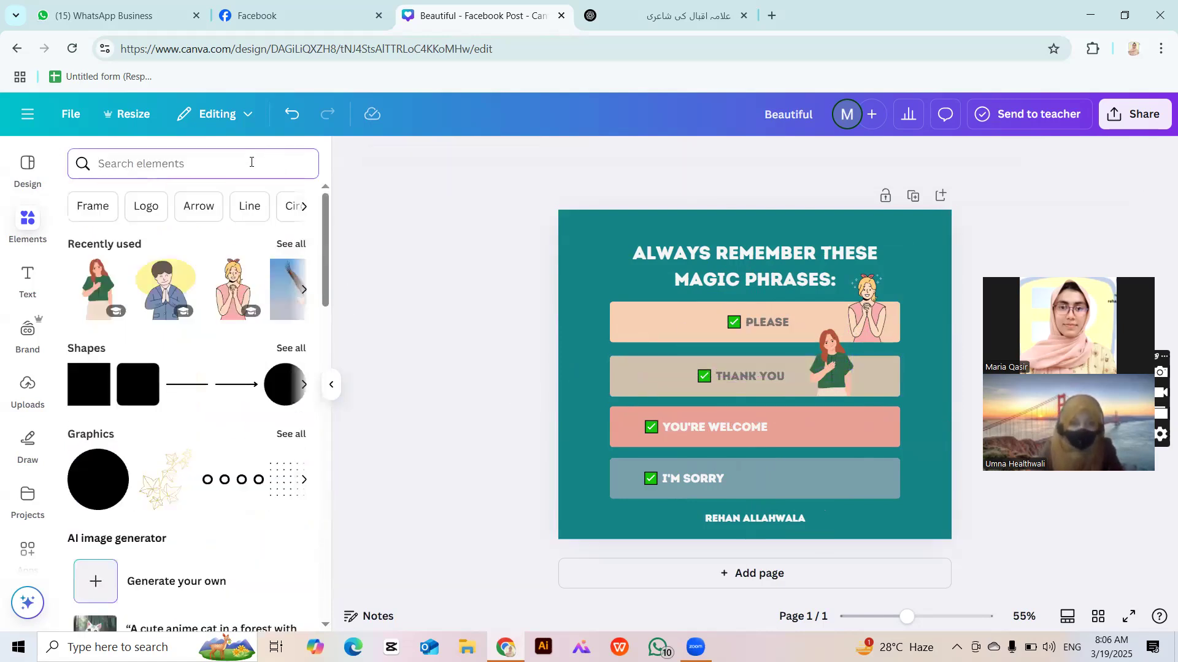
{"action": "type", "text": "welcom"}
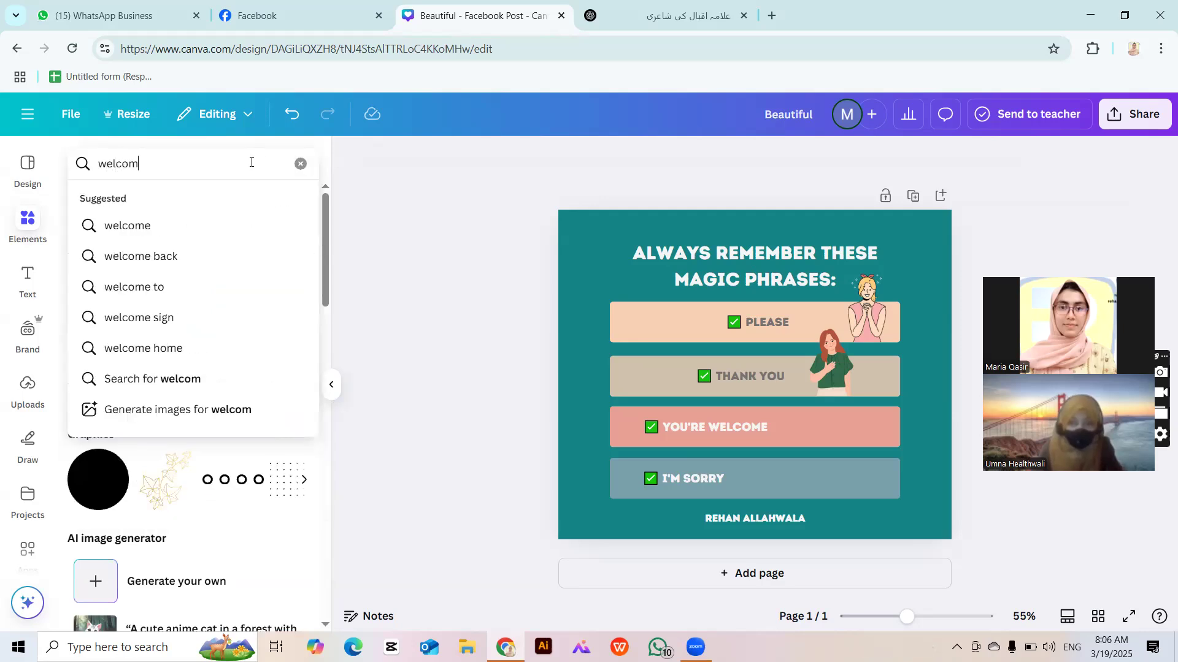
{"action": "left_click", "coordinate": [117, 225]}
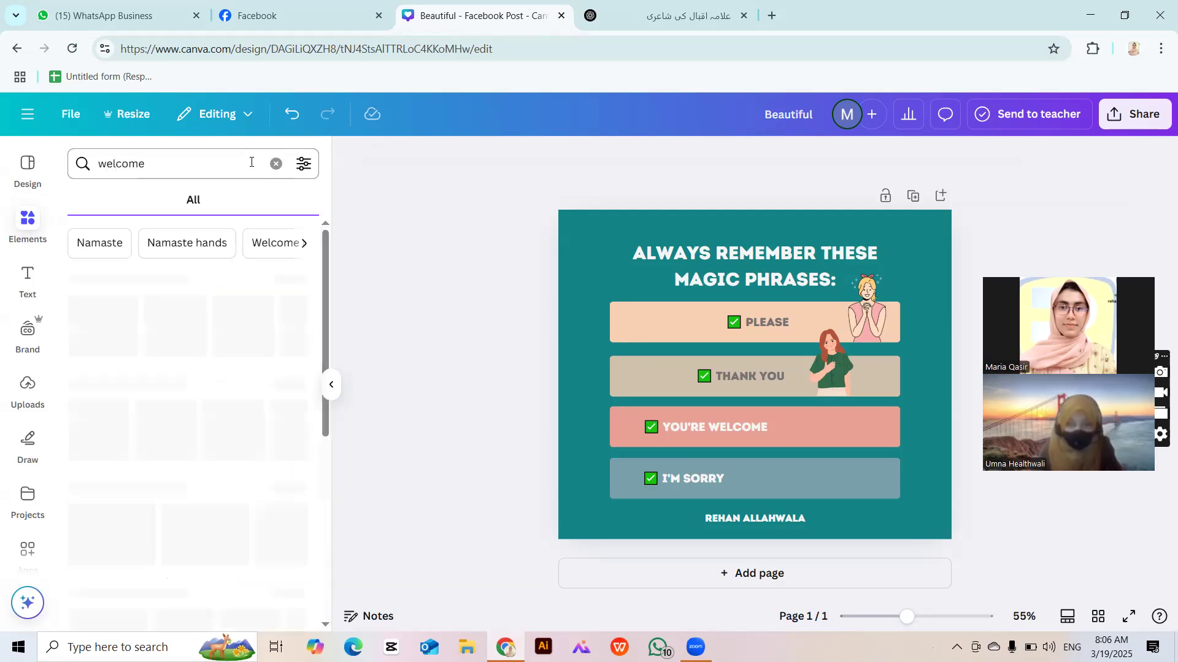
{"action": "left_click", "coordinate": [123, 201]}
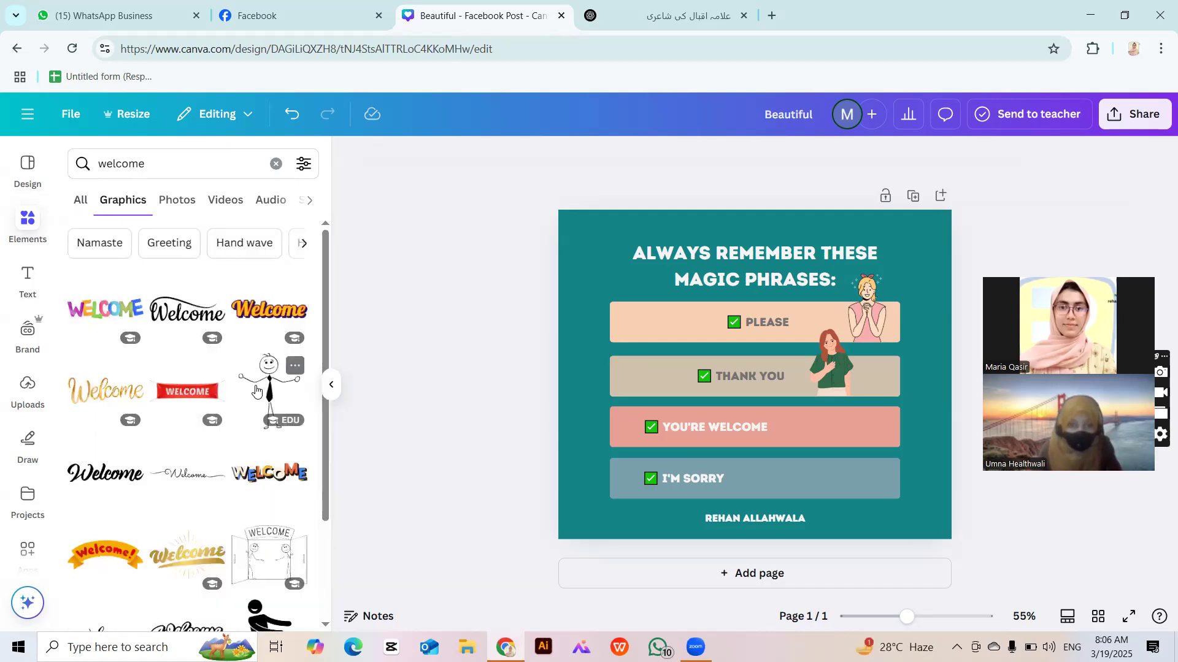
{"action": "scroll", "coordinate": [256, 391], "scroll_direction": "down", "scroll_amount": 5}
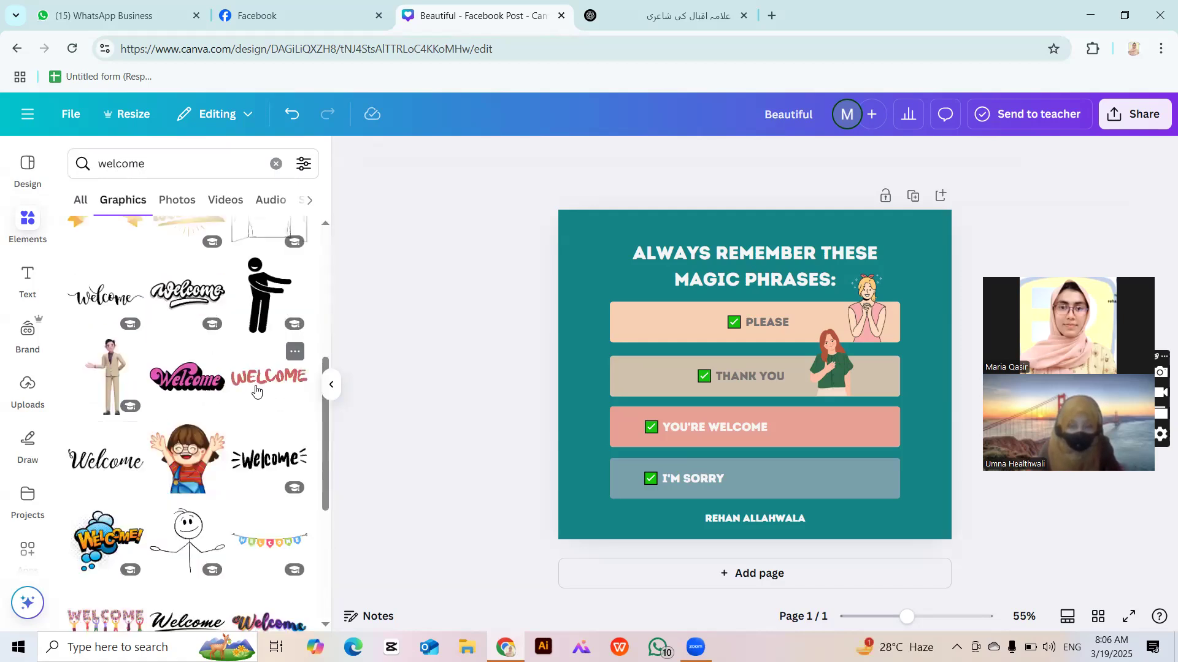
{"action": "left_click", "coordinate": [181, 454]}
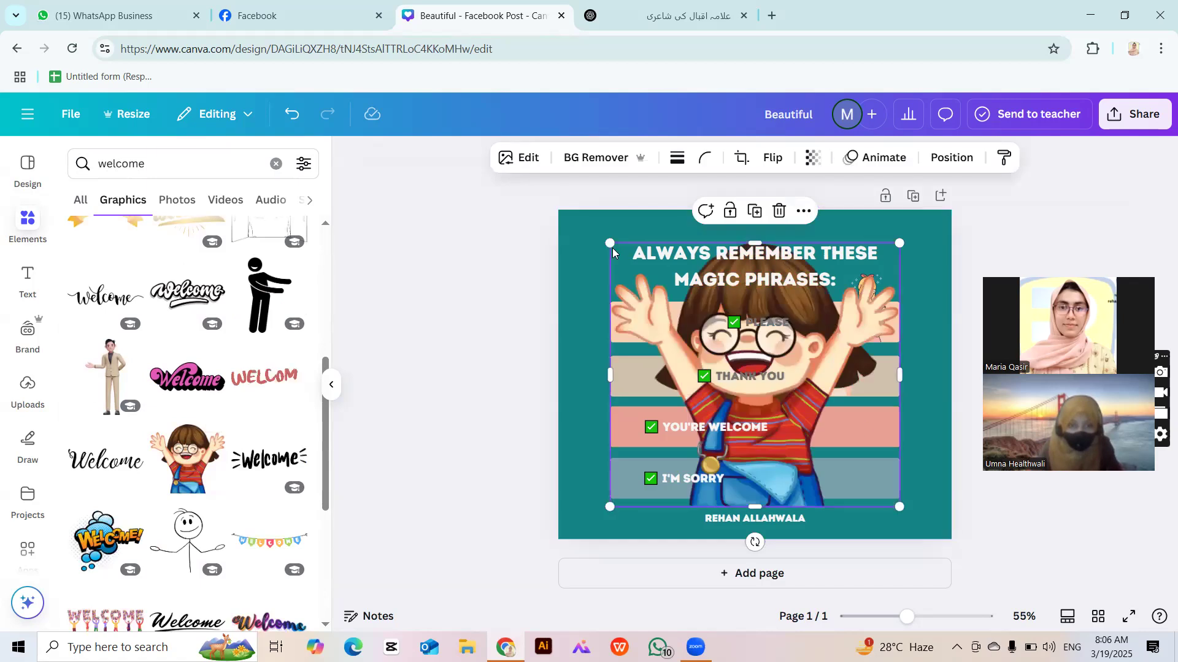
Shrink the child with glasses graphic and place it at the right end of the "You're Welcome" bar.
{"action": "left_click_drag", "start_coordinate": [610, 243], "coordinate": [840, 454]}
{"action": "mouse_move", "coordinate": [865, 507]}
{"action": "left_mouse_down"}
{"action": "mouse_move", "coordinate": [882, 451]}
{"action": "mouse_move", "coordinate": [881, 508]}
{"action": "left_mouse_up"}
{"action": "left_click_drag", "start_coordinate": [860, 470], "coordinate": [879, 416]}
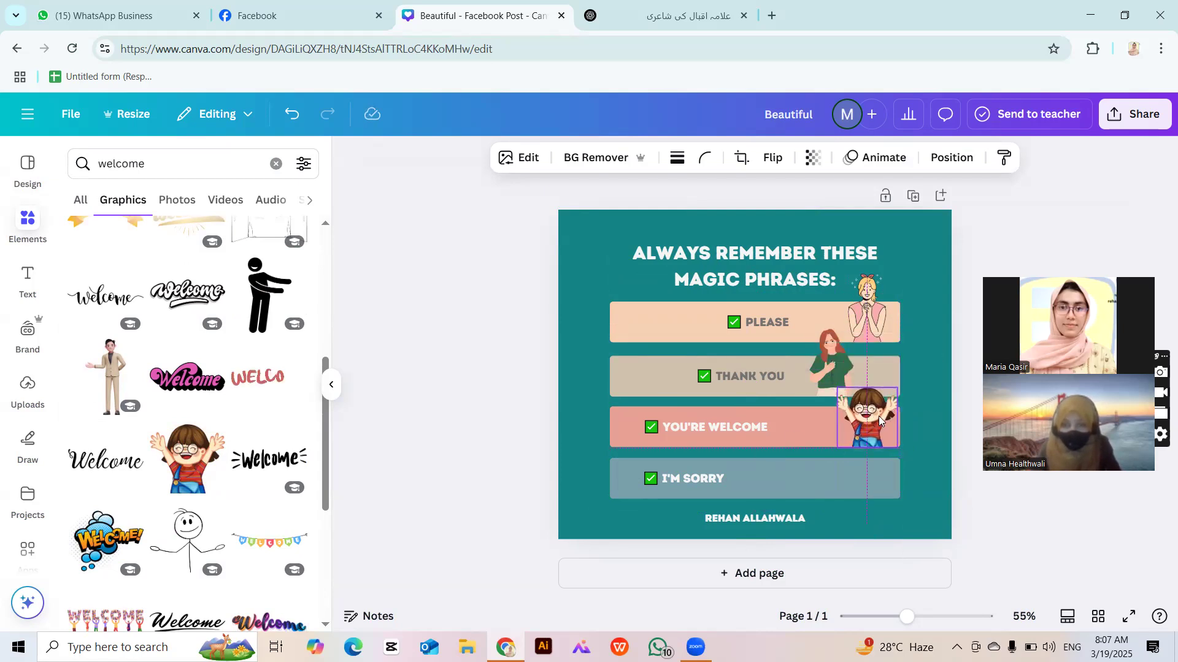
{"action": "left_click", "coordinate": [544, 472]}
Shift the "You're Welcome" and "I'm Sorry" texts right toward the middle of their bars.
{"action": "left_click", "coordinate": [686, 423]}
{"action": "left_click_drag", "start_coordinate": [686, 423], "coordinate": [736, 425]}
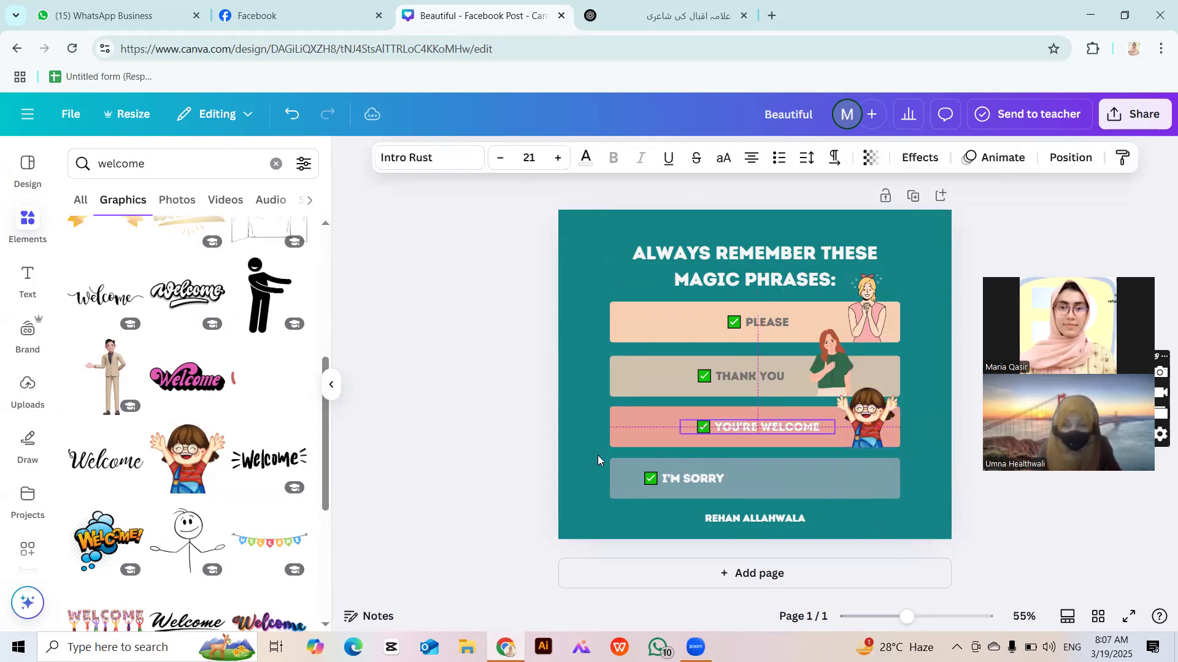
{"action": "left_click", "coordinate": [515, 468]}
{"action": "left_click_drag", "start_coordinate": [701, 478], "coordinate": [777, 479]}
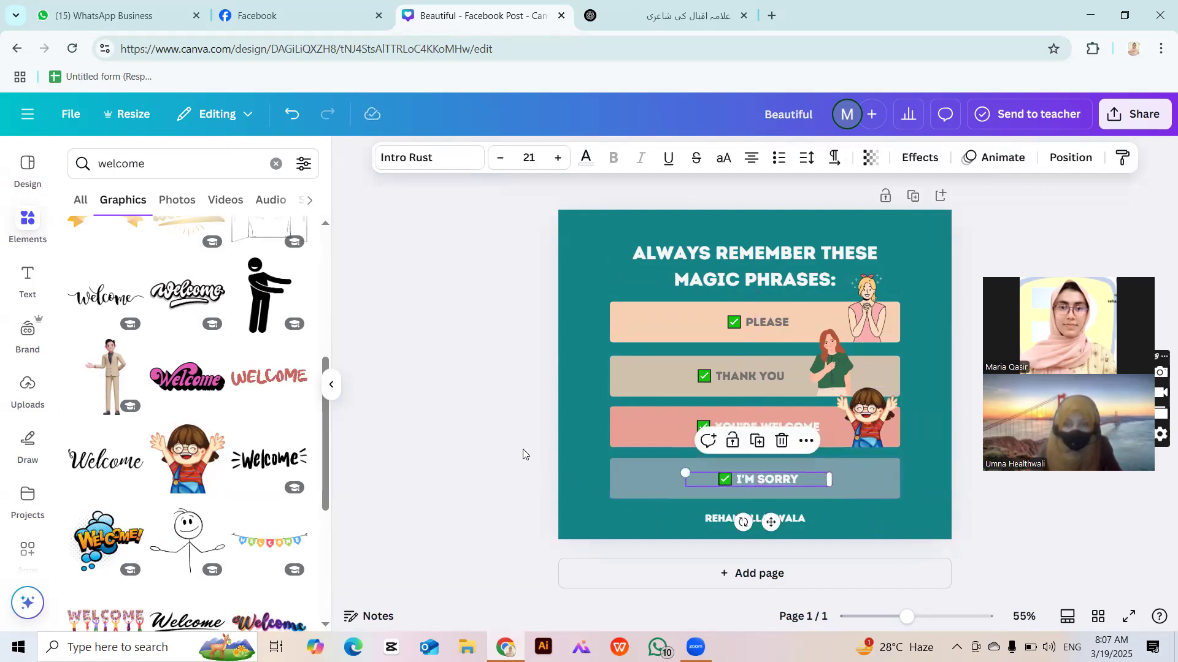
{"action": "left_click", "coordinate": [521, 453]}
Search the graphics for "sorry" and add the girl with a hair bun and folded hands to the page.
{"action": "left_click", "coordinate": [288, 170]}
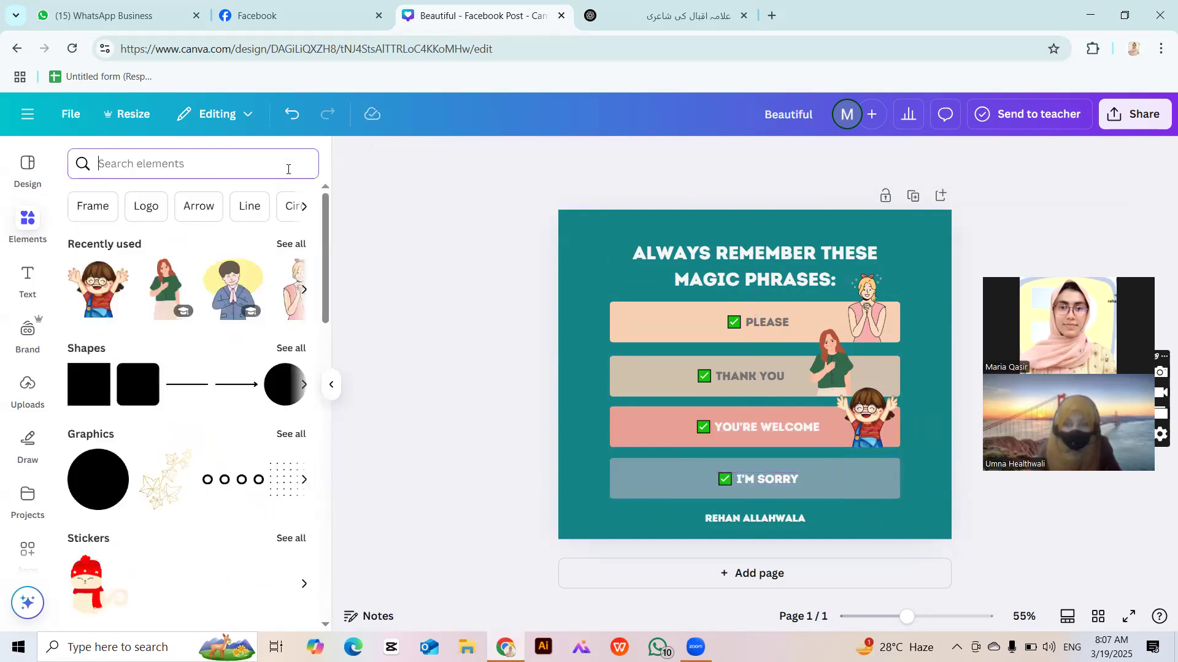
{"action": "type", "text": "sorry"}
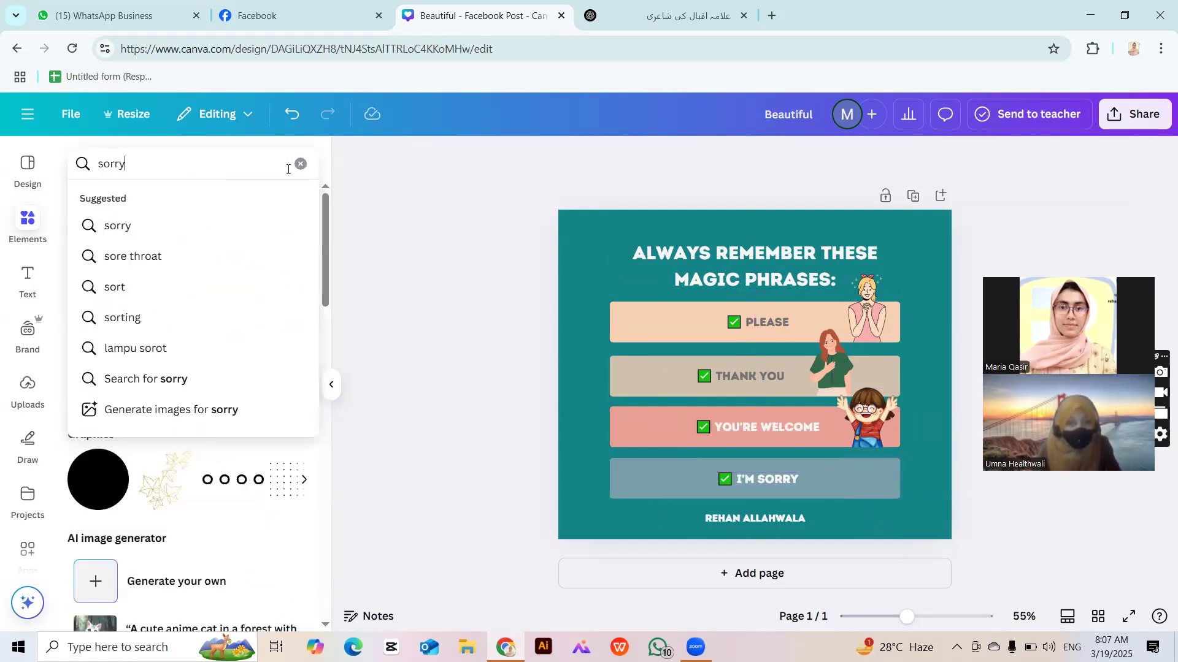
{"action": "key", "text": "Return"}
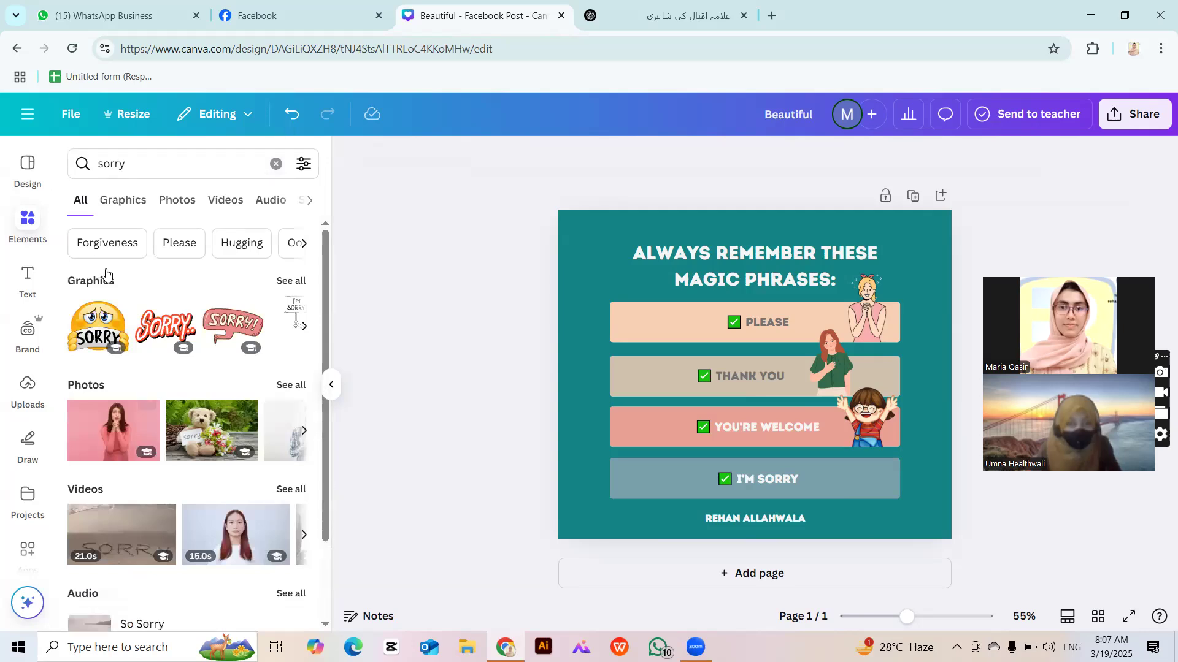
{"action": "left_click", "coordinate": [126, 203]}
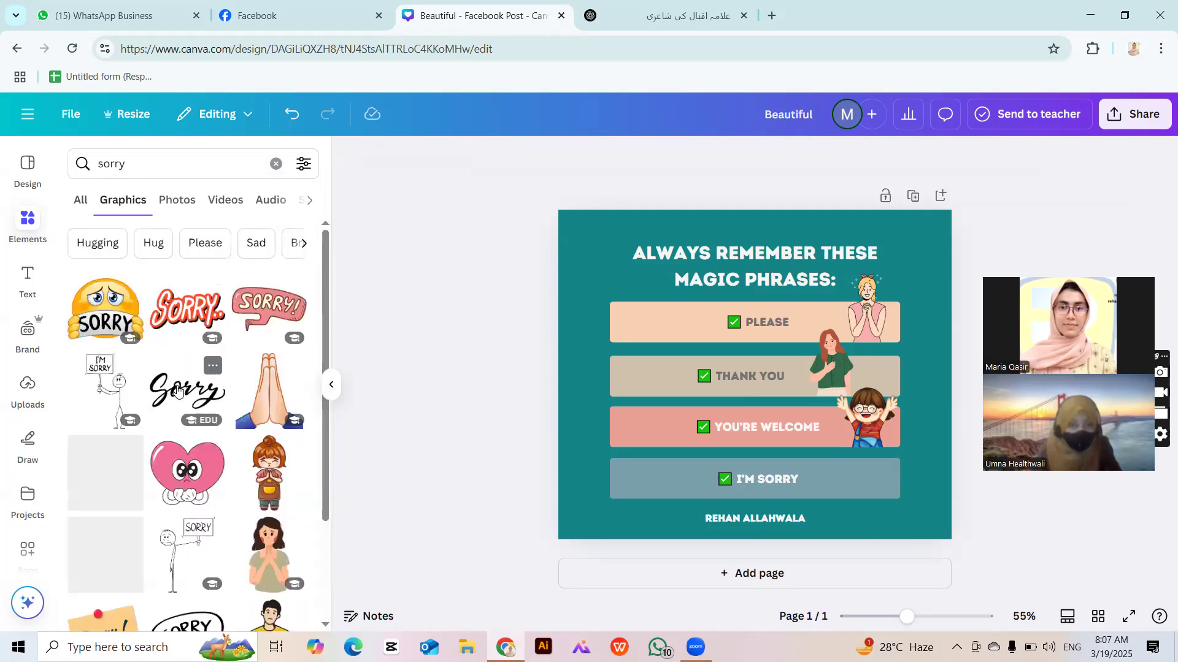
{"action": "scroll", "coordinate": [200, 439], "scroll_direction": "down", "scroll_amount": 5}
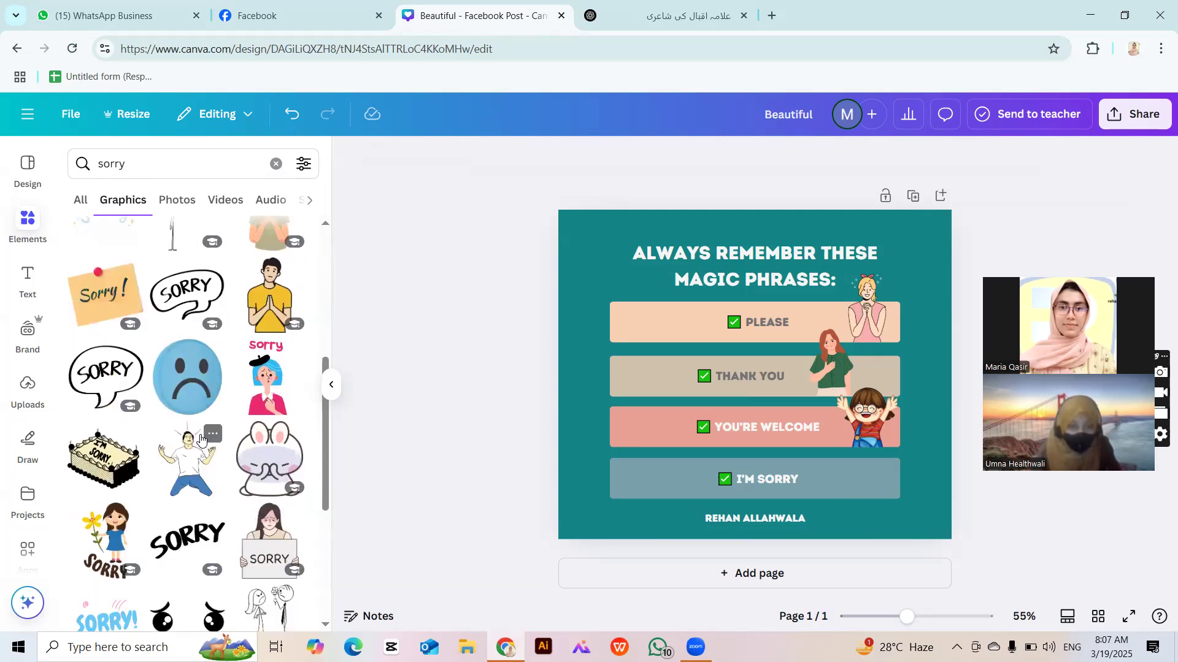
{"action": "scroll", "coordinate": [200, 439], "scroll_direction": "down", "scroll_amount": 3}
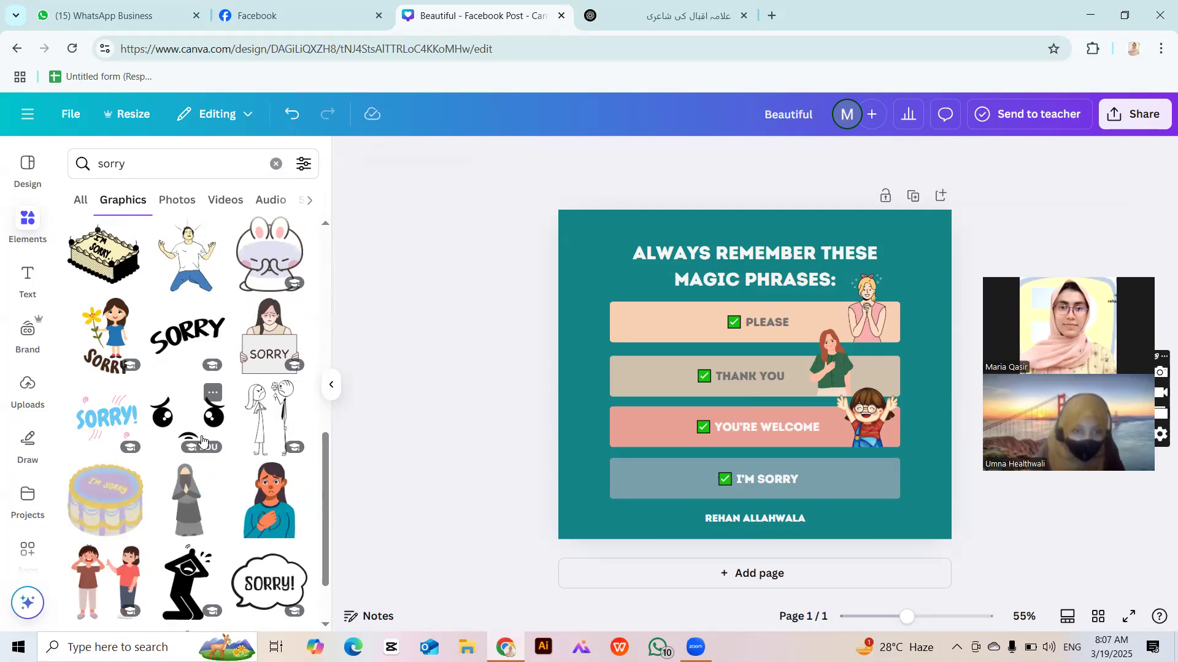
{"action": "scroll", "coordinate": [201, 439], "scroll_direction": "down", "scroll_amount": 5}
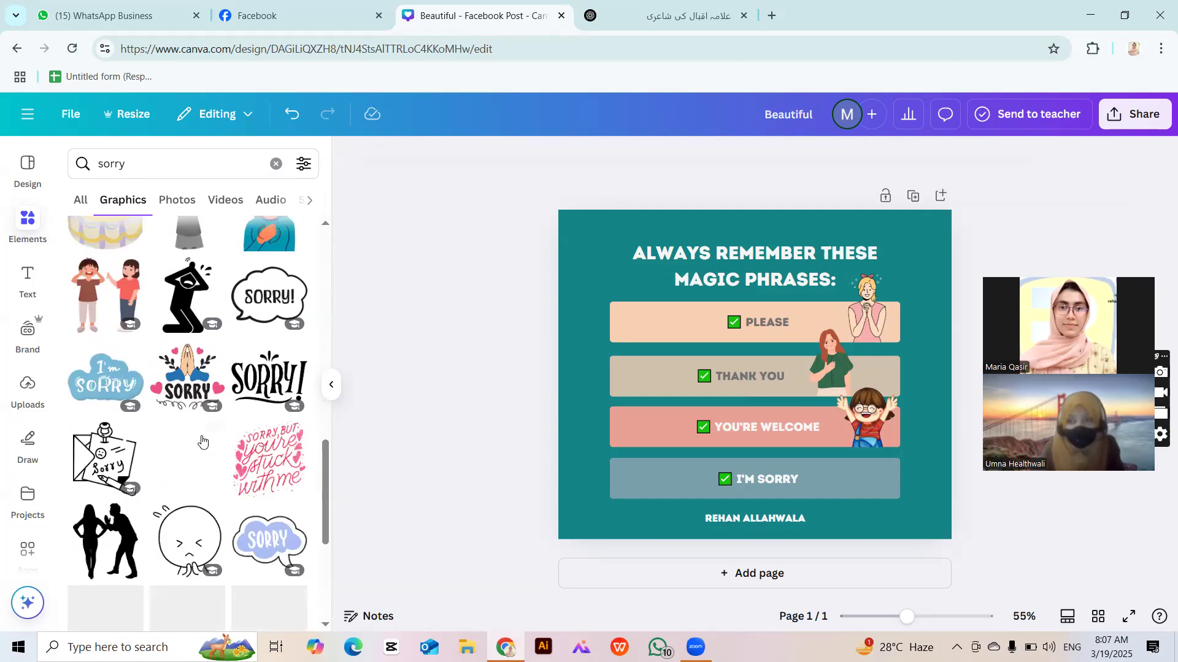
{"action": "scroll", "coordinate": [202, 439], "scroll_direction": "down", "scroll_amount": 2}
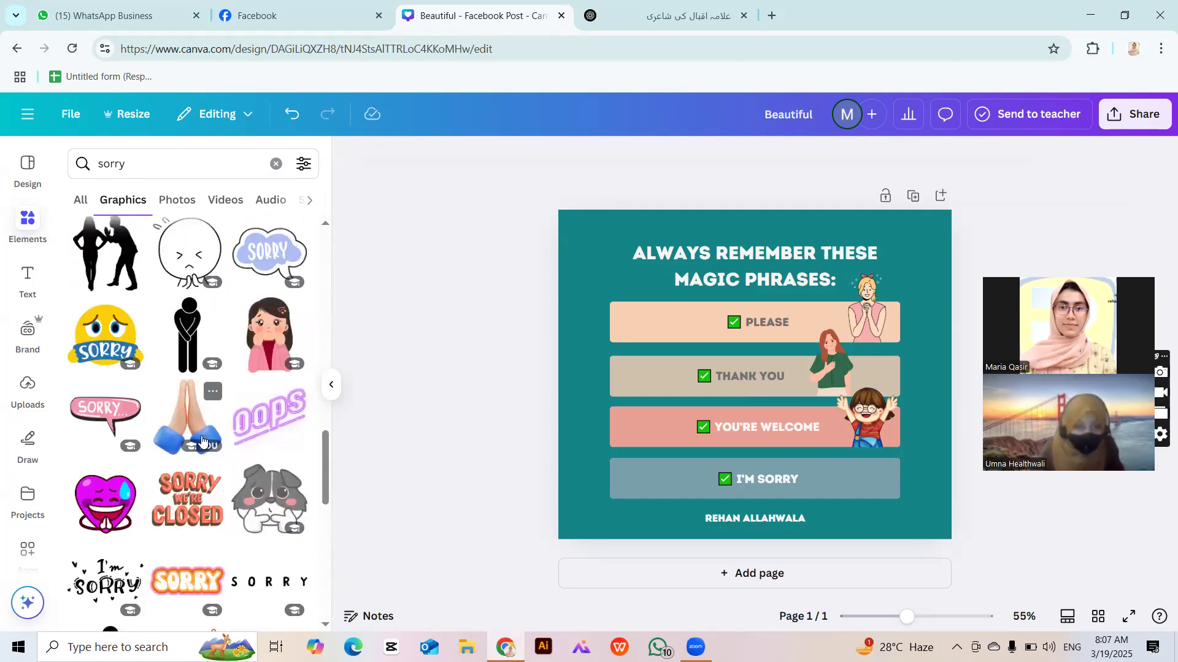
{"action": "scroll", "coordinate": [202, 436], "scroll_direction": "down", "scroll_amount": 5}
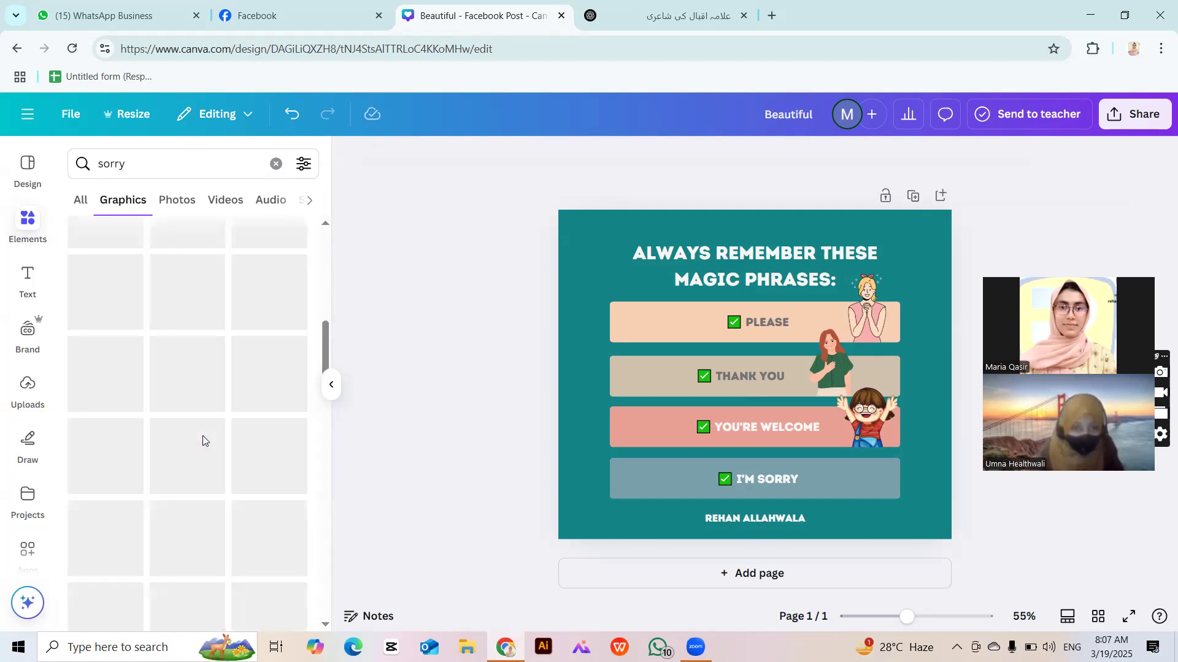
{"action": "scroll", "coordinate": [203, 440], "scroll_direction": "up", "scroll_amount": 5}
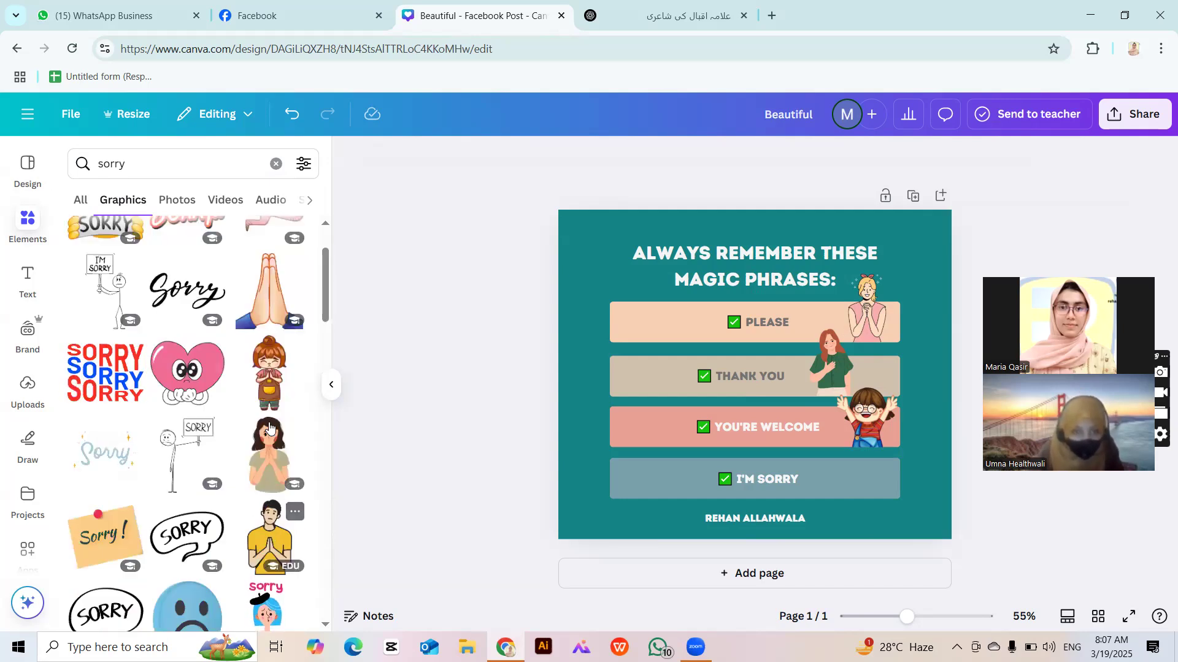
{"action": "left_click", "coordinate": [270, 380]}
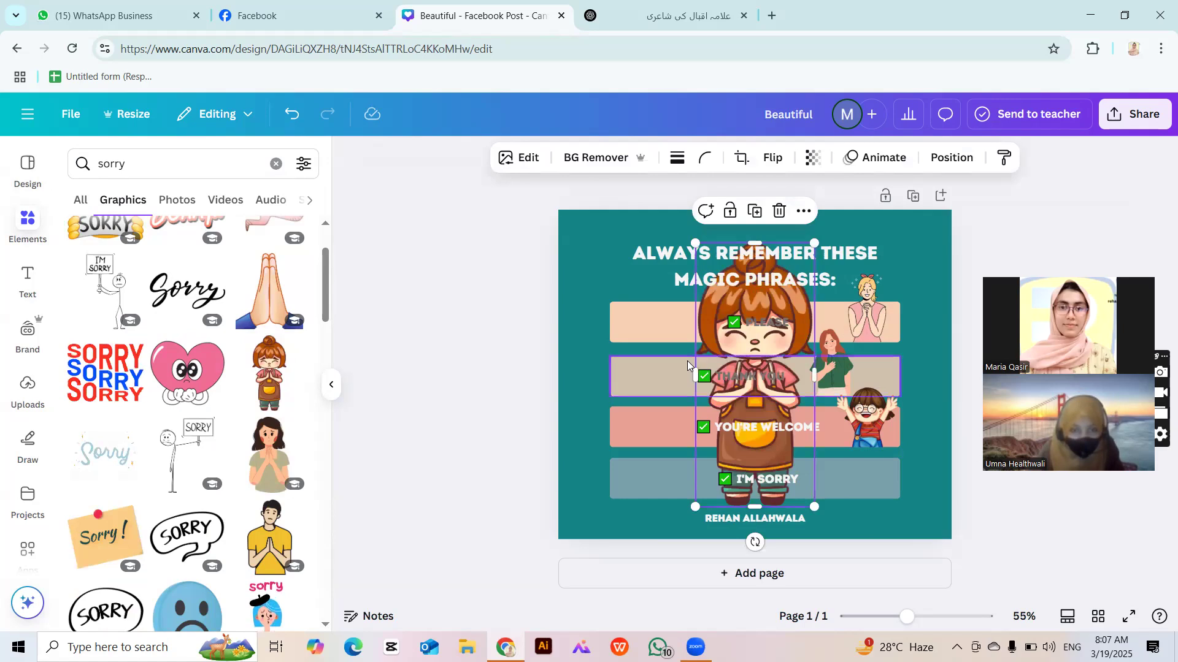
Shrink the girl with folded hands, crop off her feet and place her on the "I'm Sorry" bar, right of the text.
{"action": "left_click_drag", "start_coordinate": [808, 395], "coordinate": [864, 429]}
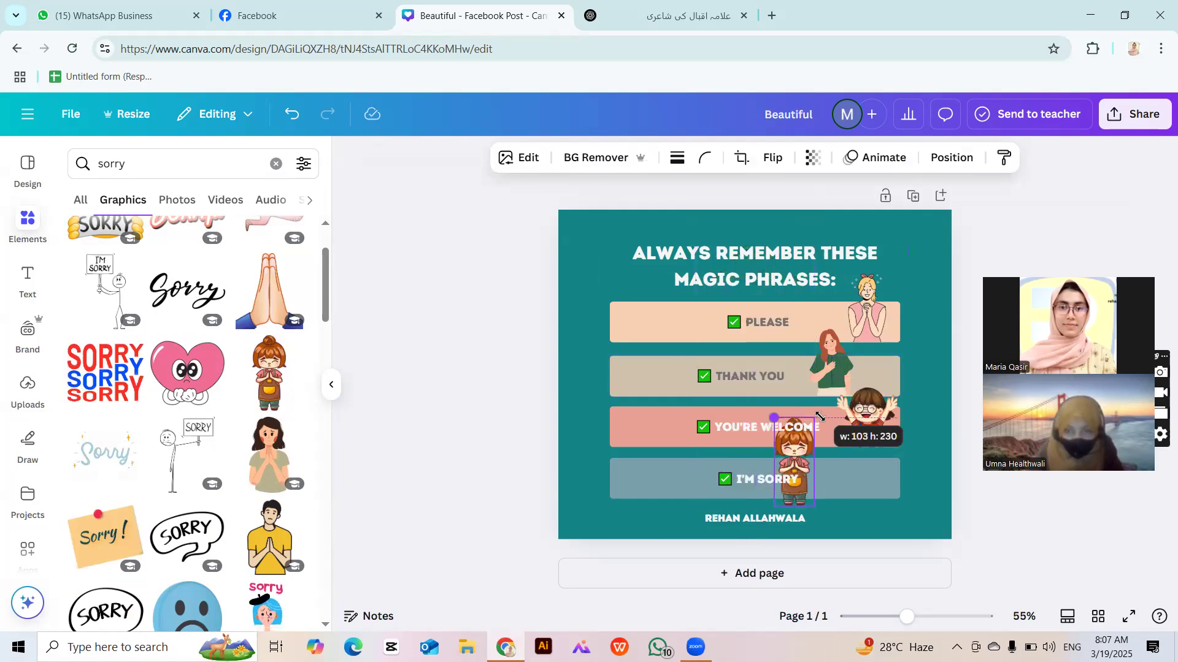
{"action": "left_click_drag", "start_coordinate": [789, 460], "coordinate": [826, 445]}
{"action": "left_click_drag", "start_coordinate": [836, 500], "coordinate": [838, 463]}
{"action": "left_click", "coordinate": [839, 463]}
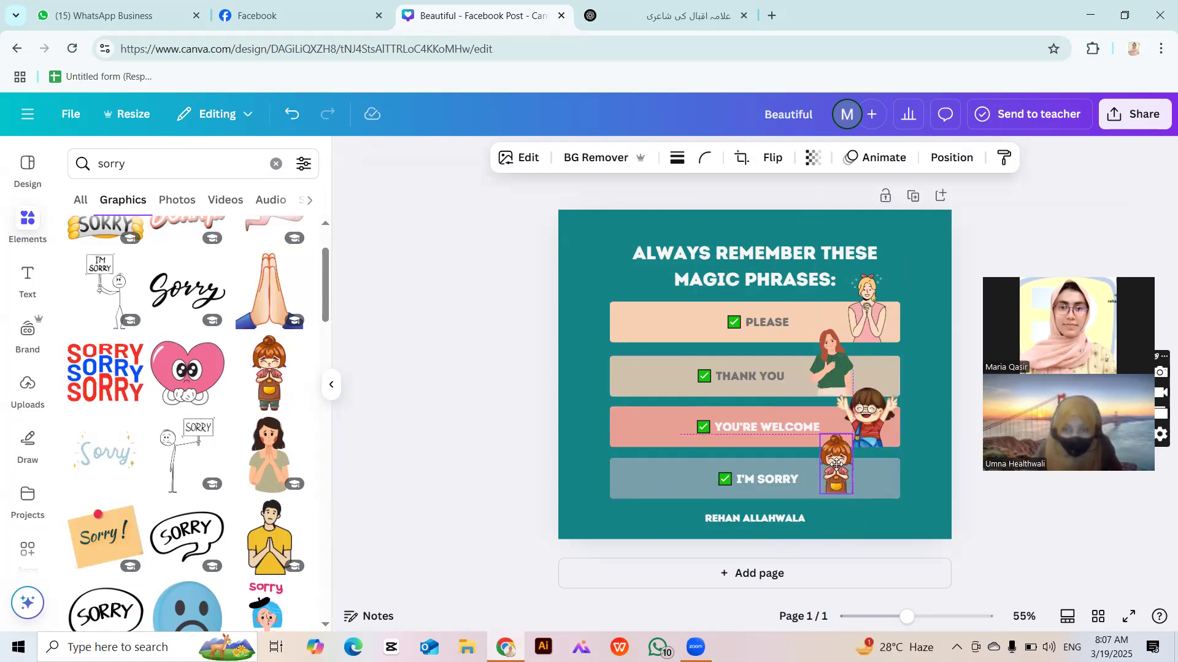
{"action": "left_click", "coordinate": [508, 459]}
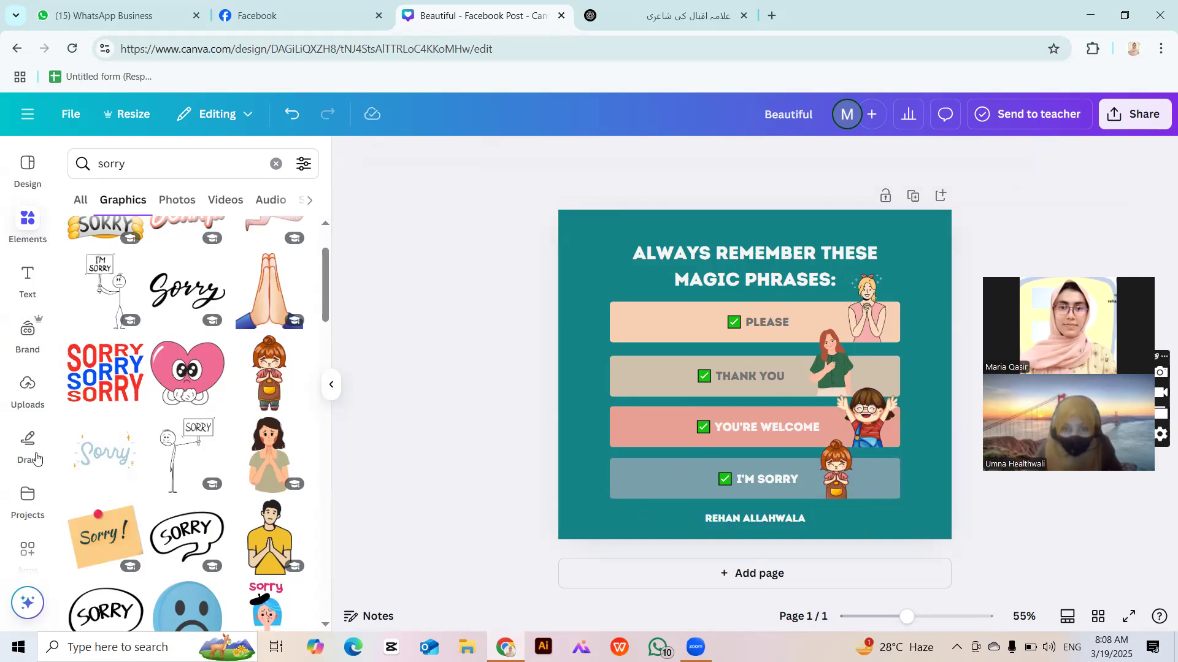
Search the uploaded images for "logo" and add the Rehan School Online Academy logo to the page.
{"action": "left_click", "coordinate": [31, 385]}
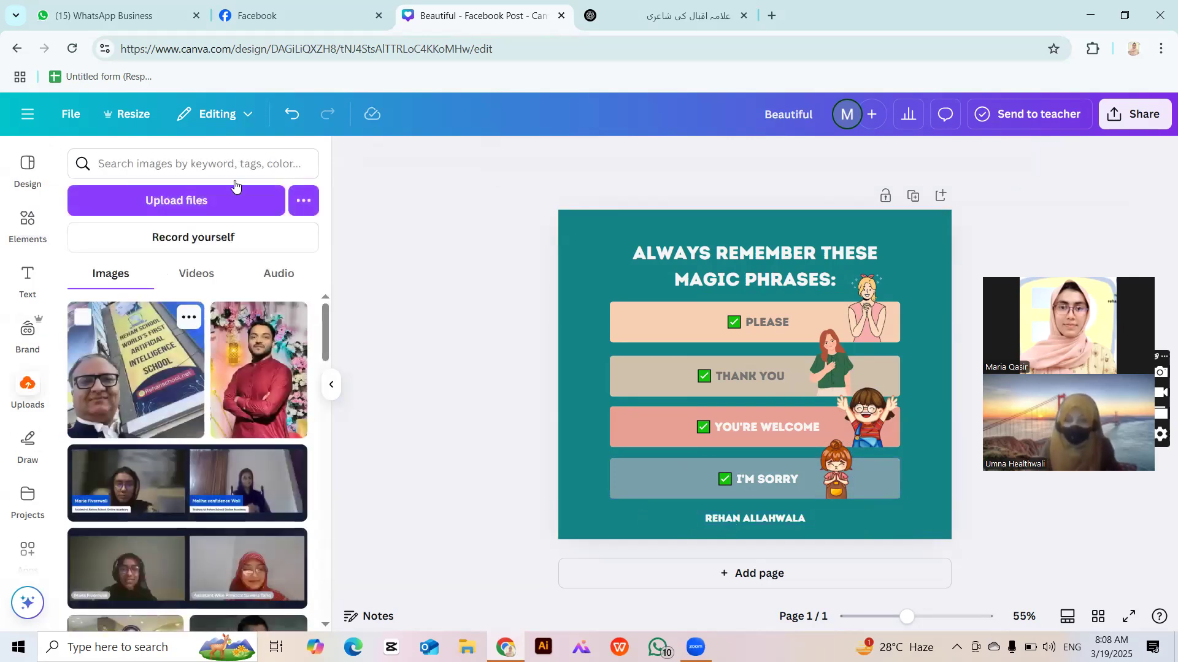
{"action": "left_click", "coordinate": [235, 155]}
{"action": "type", "text": "rehan"}
{"action": "key", "text": "BackSpace"}
{"action": "key", "text": "BackSpace"}
{"action": "key", "text": "BackSpace"}
{"action": "key", "text": "BackSpace"}
{"action": "key", "text": "BackSpace"}
{"action": "type", "text": "logo"}
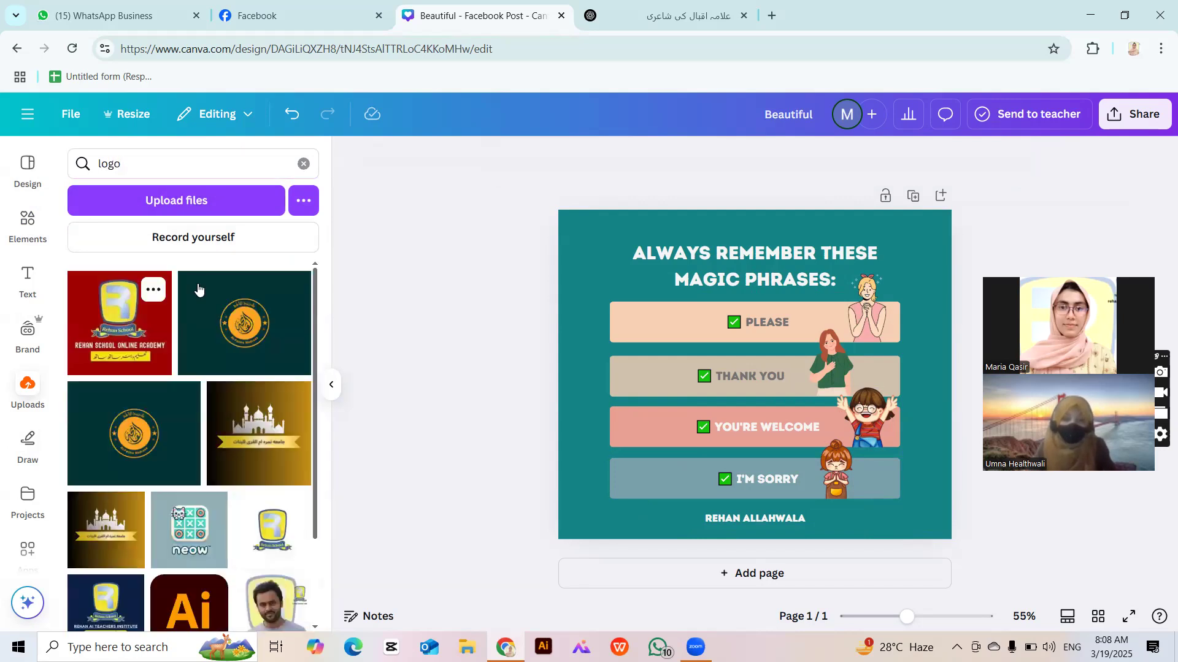
{"action": "left_click", "coordinate": [638, 257]}
{"action": "key", "text": "ctrl+v"}
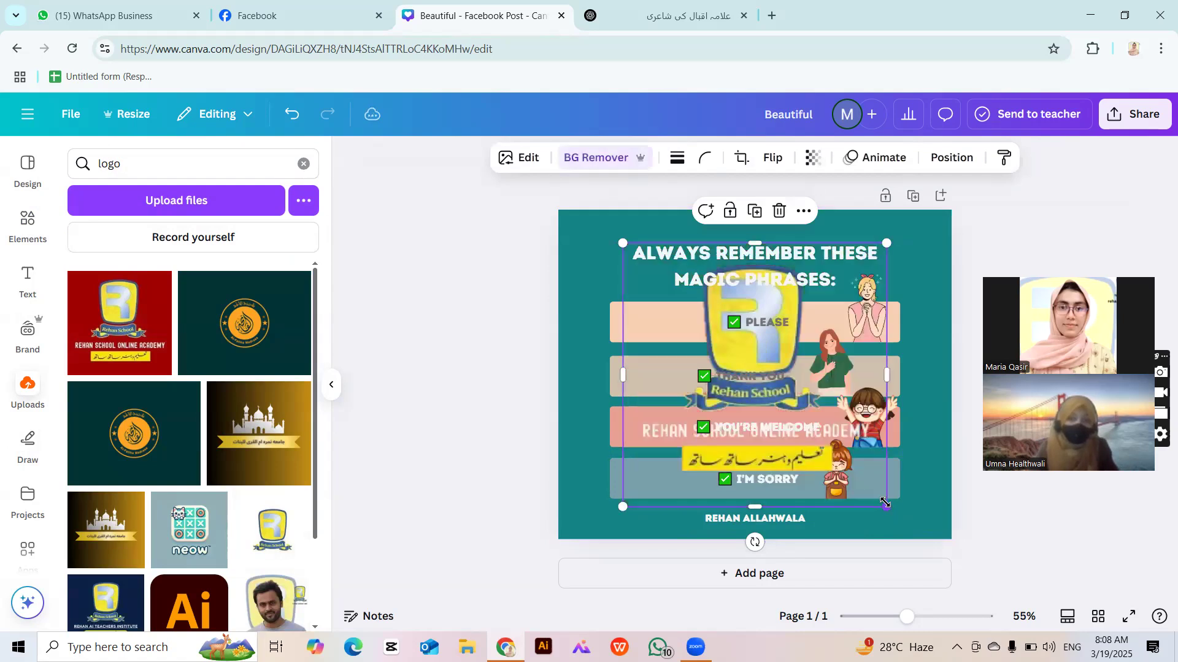
Shrink the Rehan School Online Academy logo and place it in the page's top-left corner.
{"action": "left_click_drag", "start_coordinate": [886, 507], "coordinate": [696, 353]}
{"action": "left_click_drag", "start_coordinate": [657, 257], "coordinate": [607, 241]}
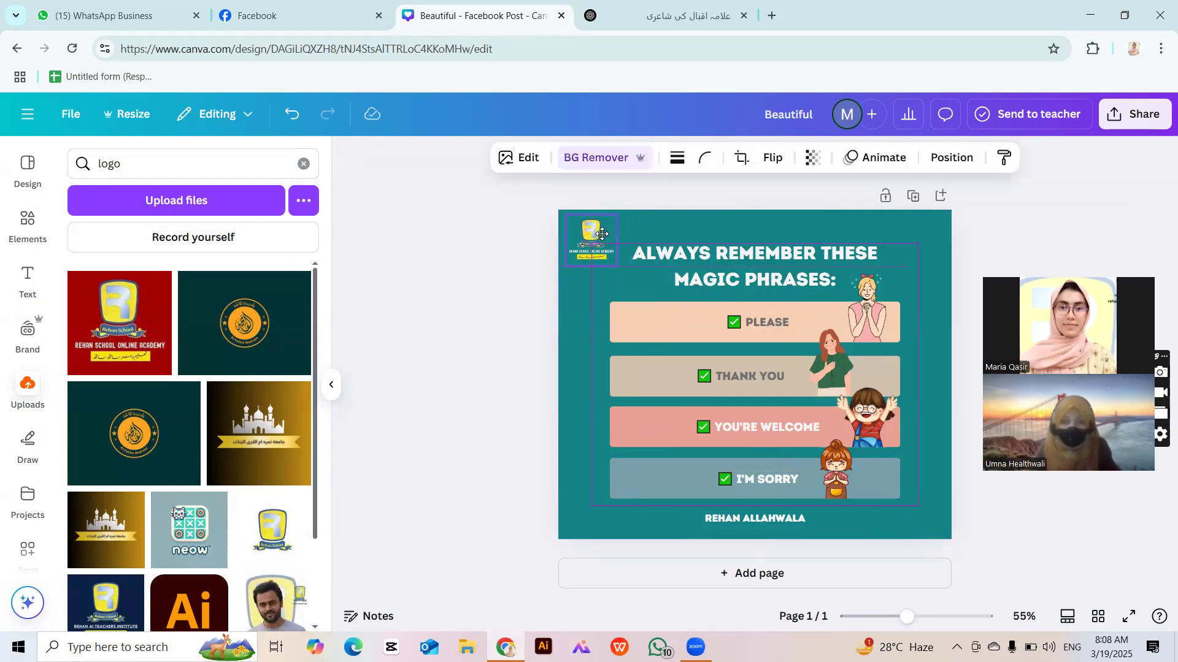
{"action": "left_click", "coordinate": [445, 268]}
Download the finished design as a PNG file.
{"action": "left_click", "coordinate": [1111, 115]}
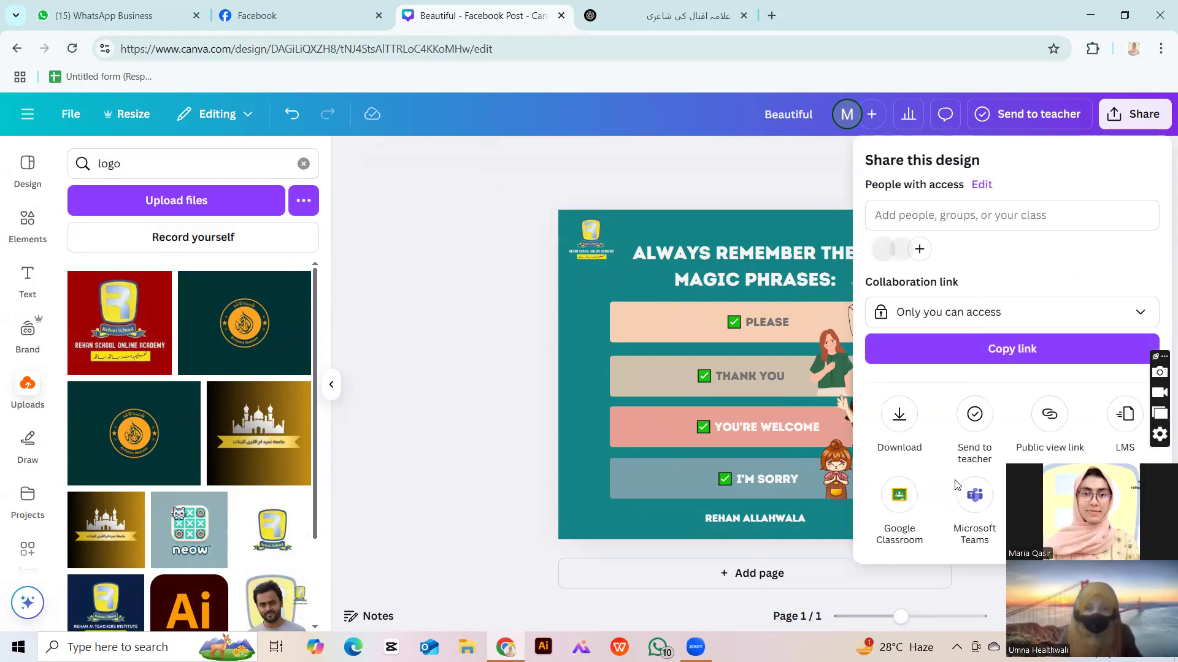
{"action": "left_click", "coordinate": [899, 414]}
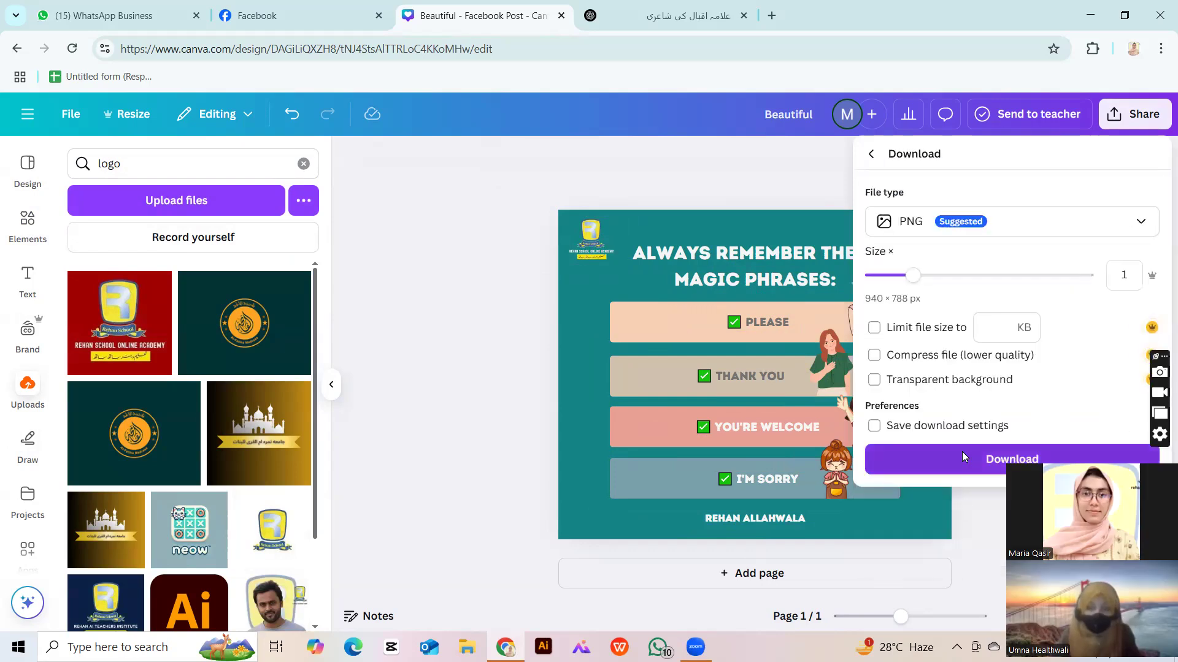
{"action": "left_click", "coordinate": [962, 455]}
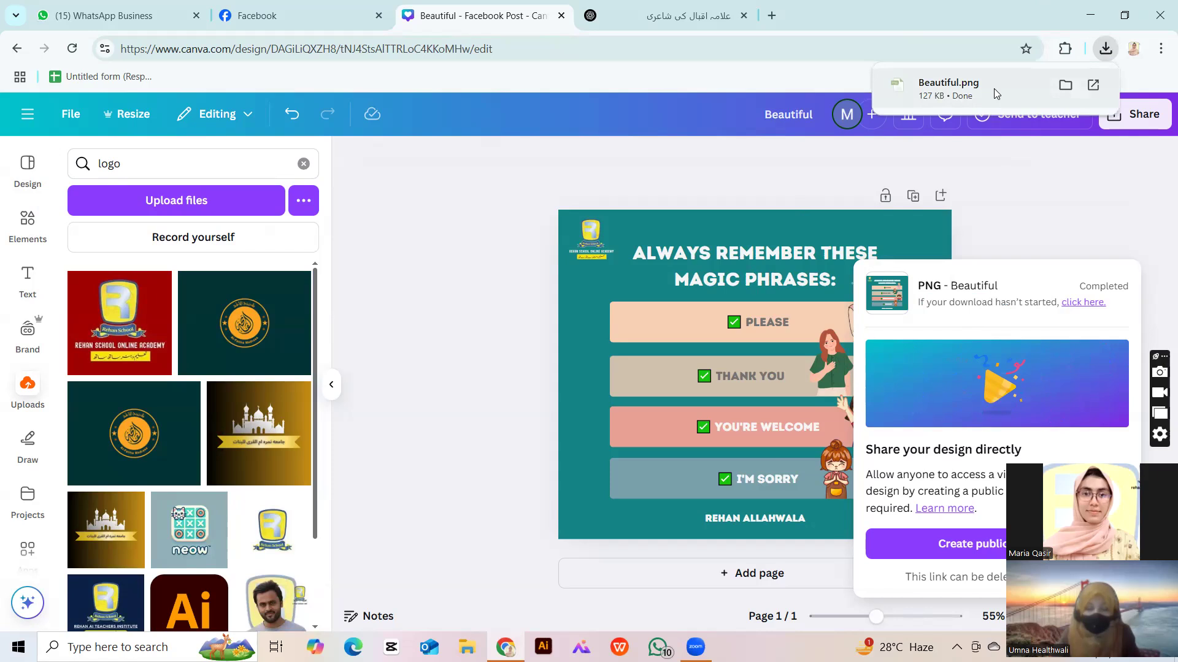
Open the downloaded Beautiful.png in WPS Photos to check the exported design, and return to Canva.
{"action": "left_click", "coordinate": [993, 89]}
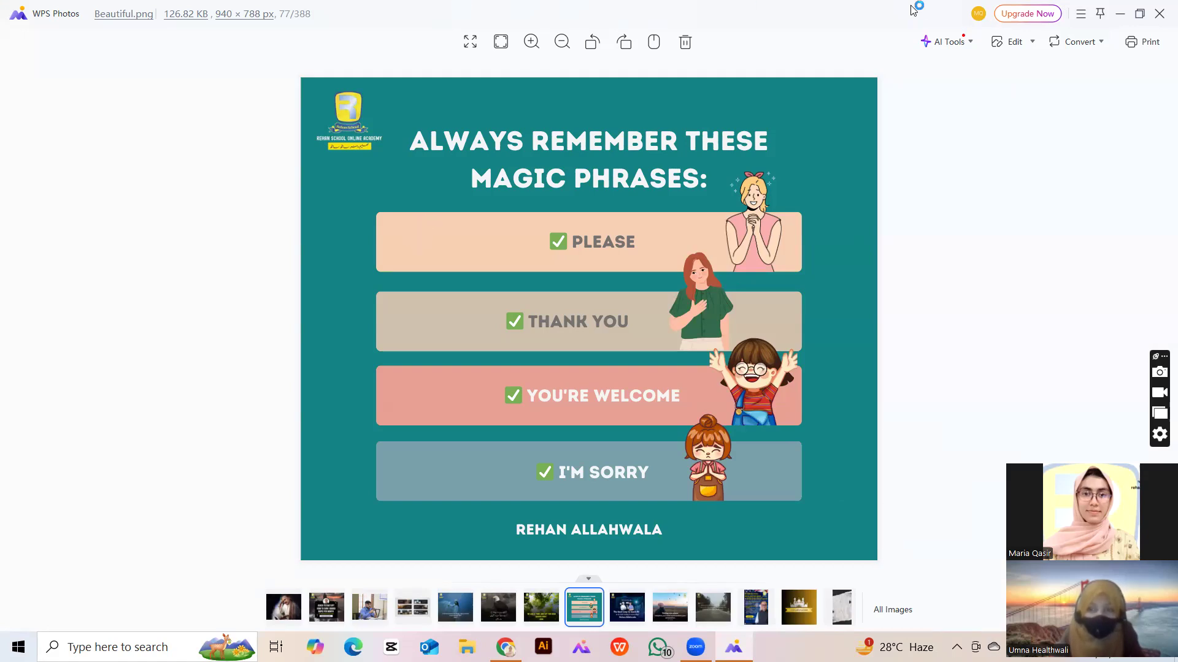
{"action": "double_click", "coordinate": [1038, 28]}
{"action": "left_click", "coordinate": [1118, 52]}
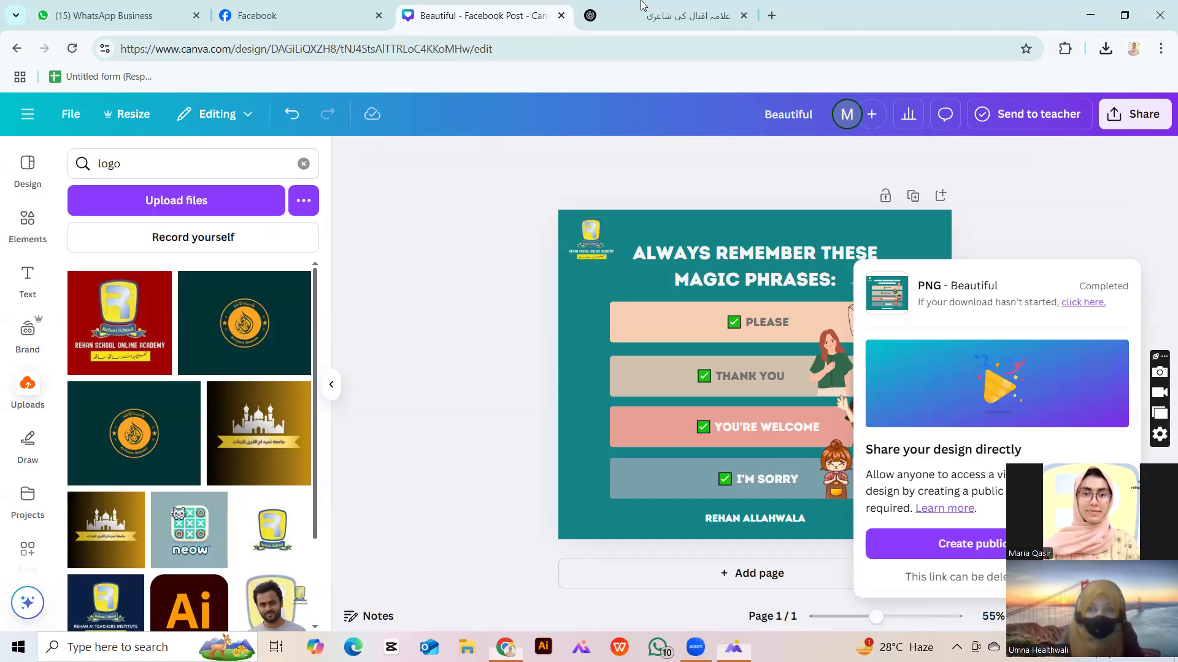
Switch to WhatsApp Web to look at the original message in the RSOA Morning Shift chat, and return to the finished design.
{"action": "left_click", "coordinate": [170, 5]}
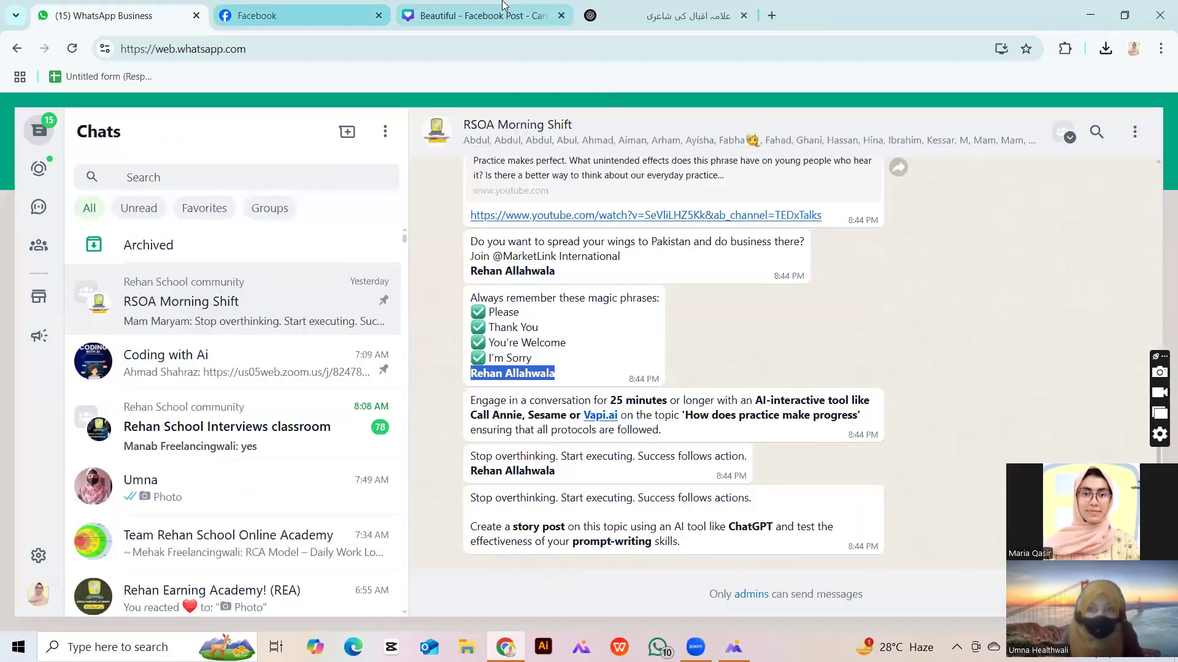
{"action": "left_click", "coordinate": [522, 9]}
{"action": "left_click", "coordinate": [502, 335]}
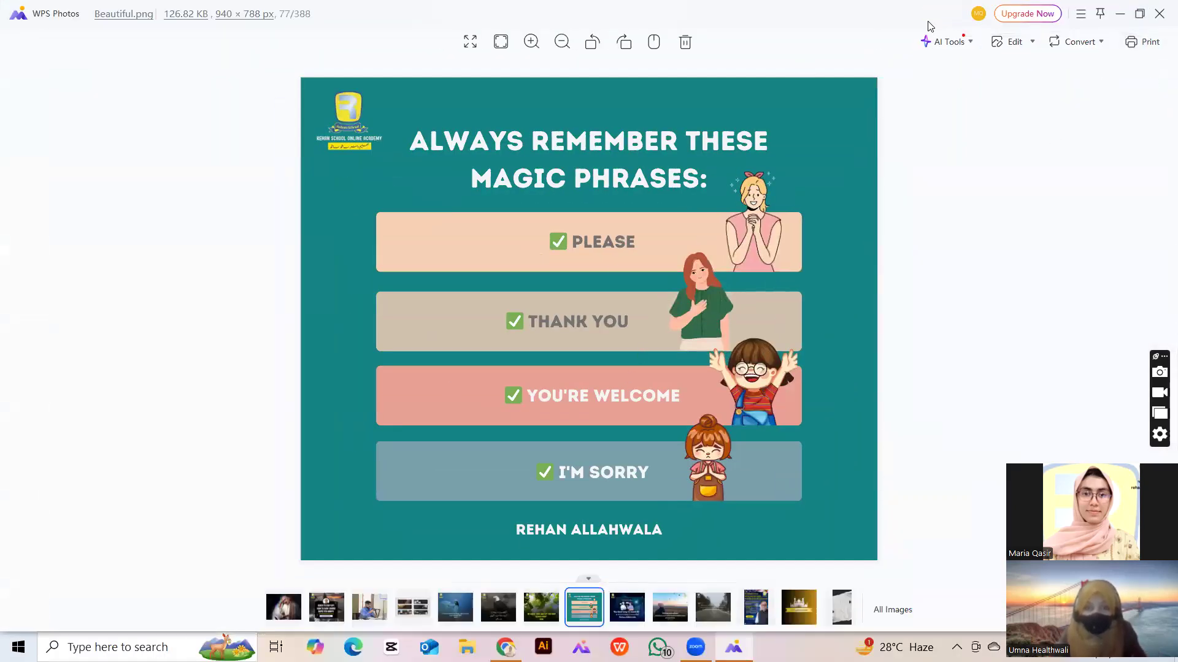
Close the exported image preview, return to Canva and clear the search in the design templates.
{"action": "left_click", "coordinate": [1153, 21]}
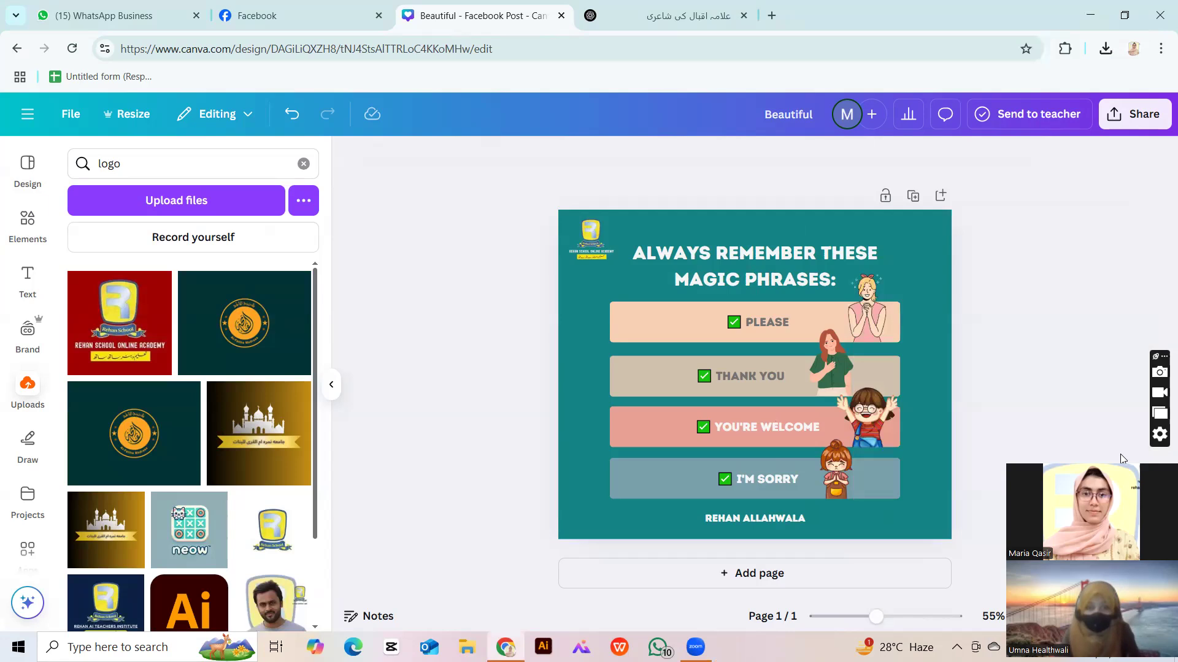
{"action": "left_click_drag", "start_coordinate": [1120, 459], "coordinate": [1094, 183]}
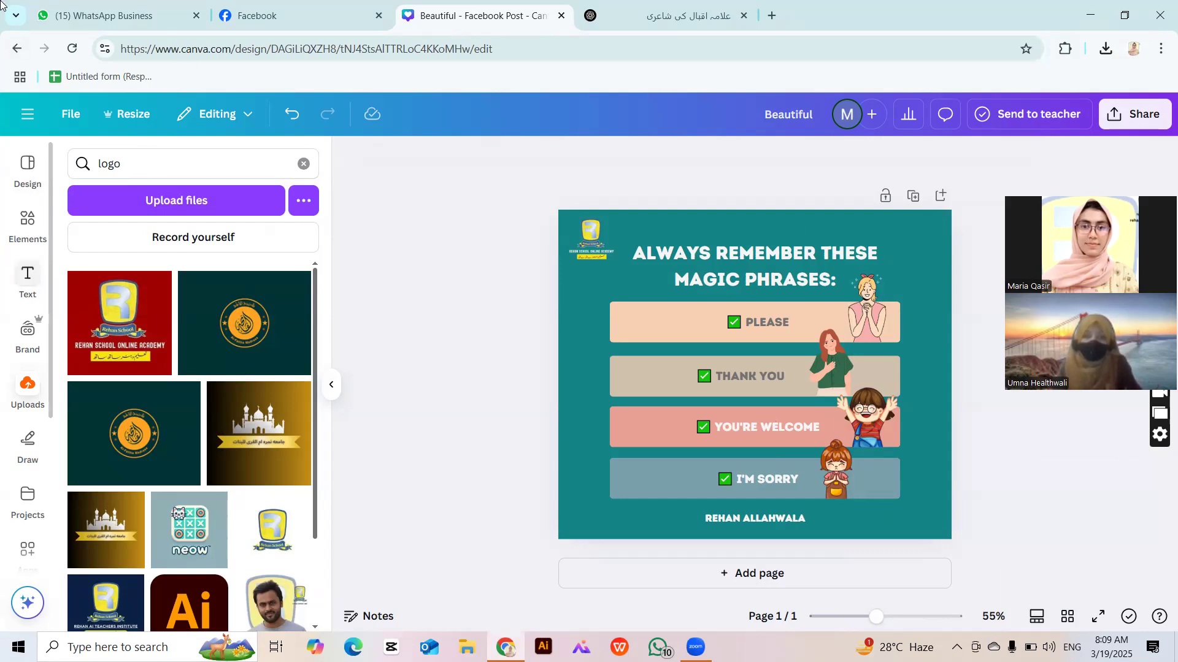
{"action": "left_click", "coordinate": [26, 190]}
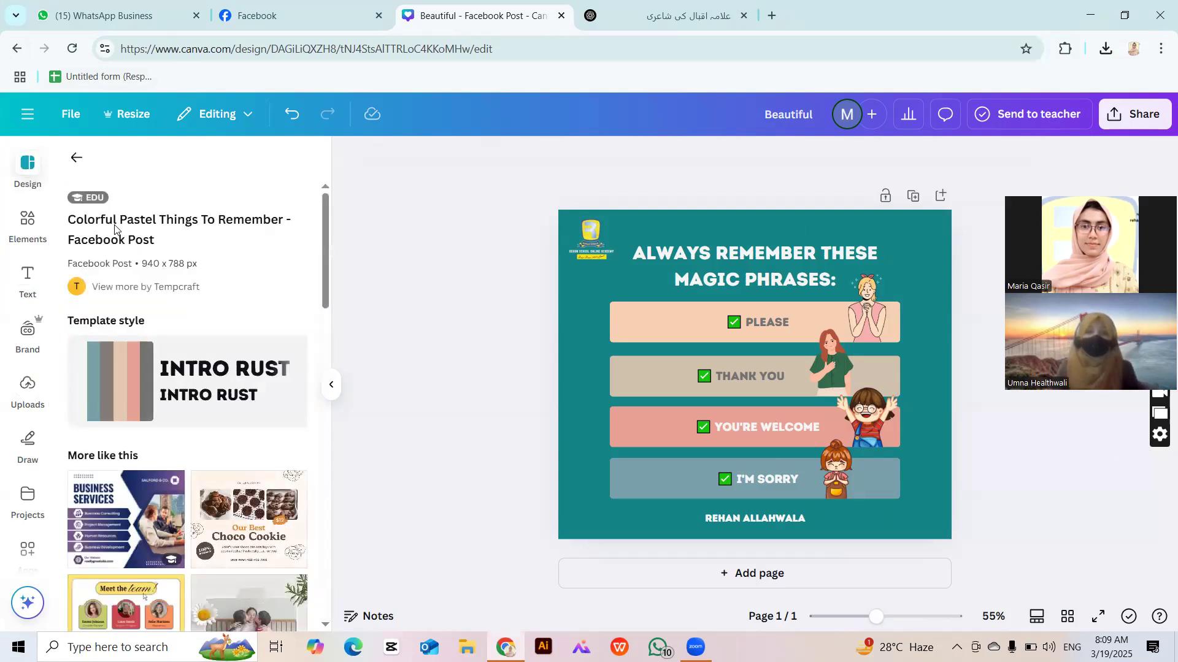
{"action": "left_click", "coordinate": [78, 160]}
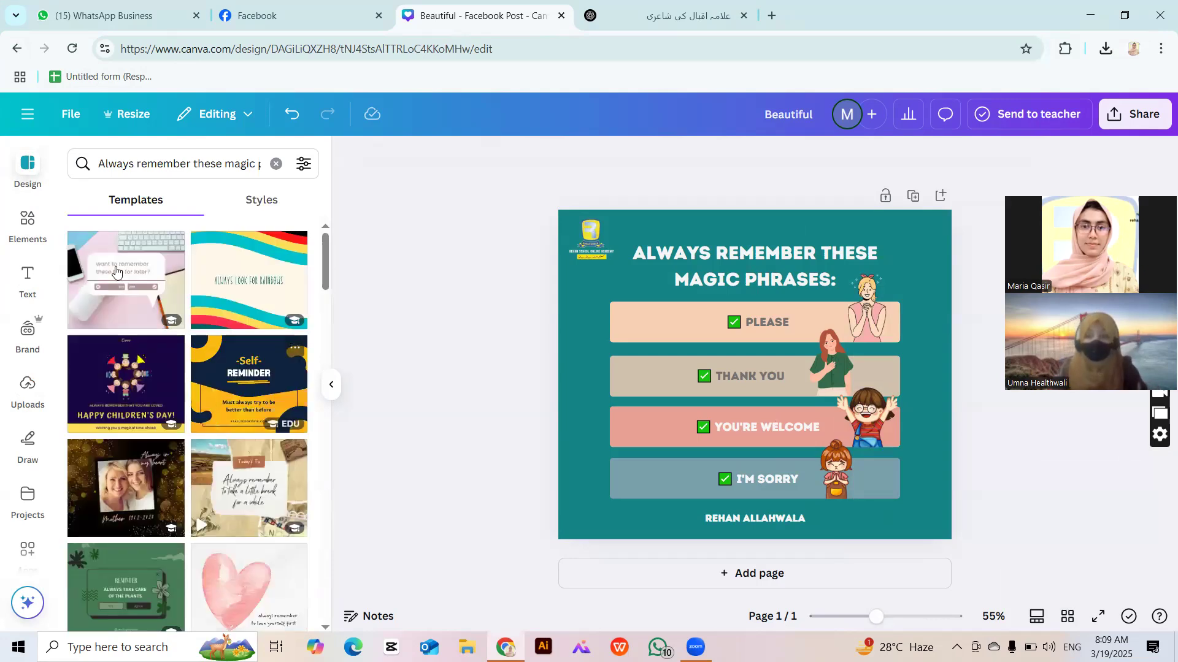
{"action": "left_click", "coordinate": [275, 165]}
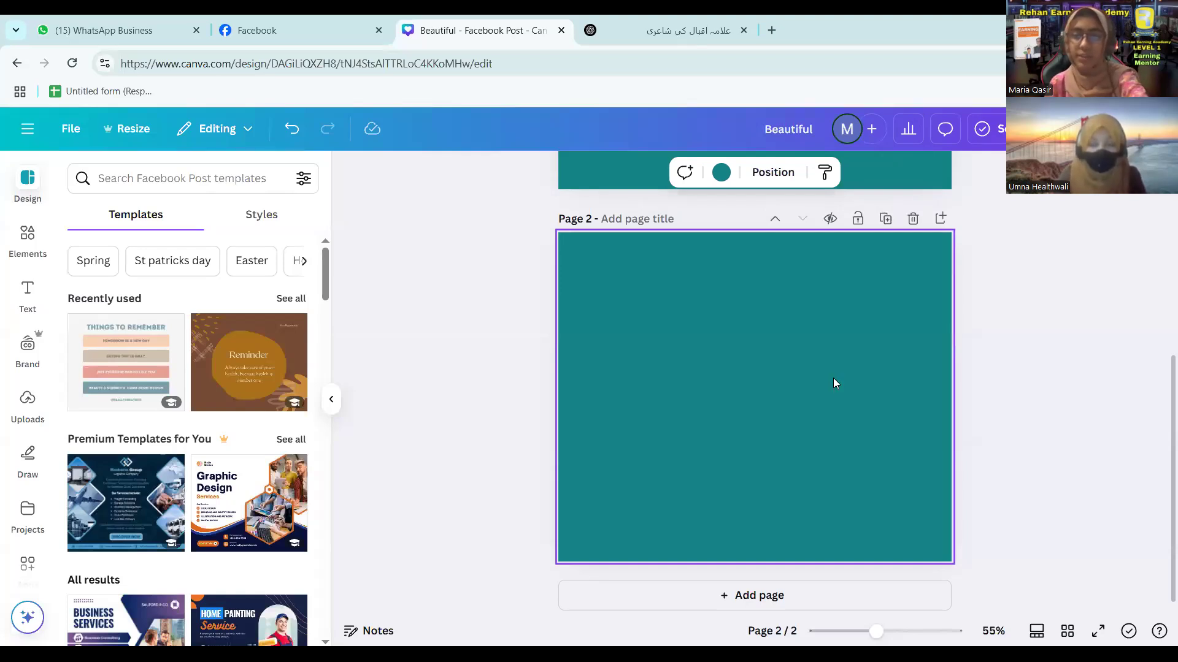
Delete the remaining teal page design to leave one blank page, and clear the "logo" search in the uploaded images.
{"action": "key", "text": "Delete"}
{"action": "key", "text": "Delete"}
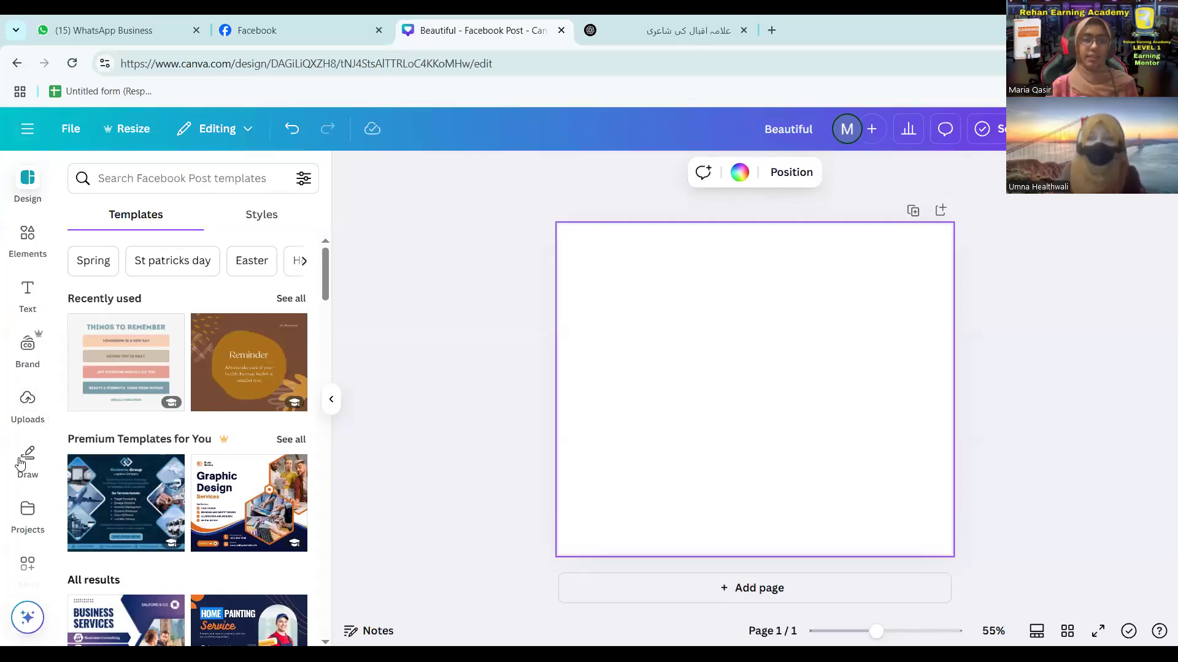
{"action": "left_click", "coordinate": [44, 422]}
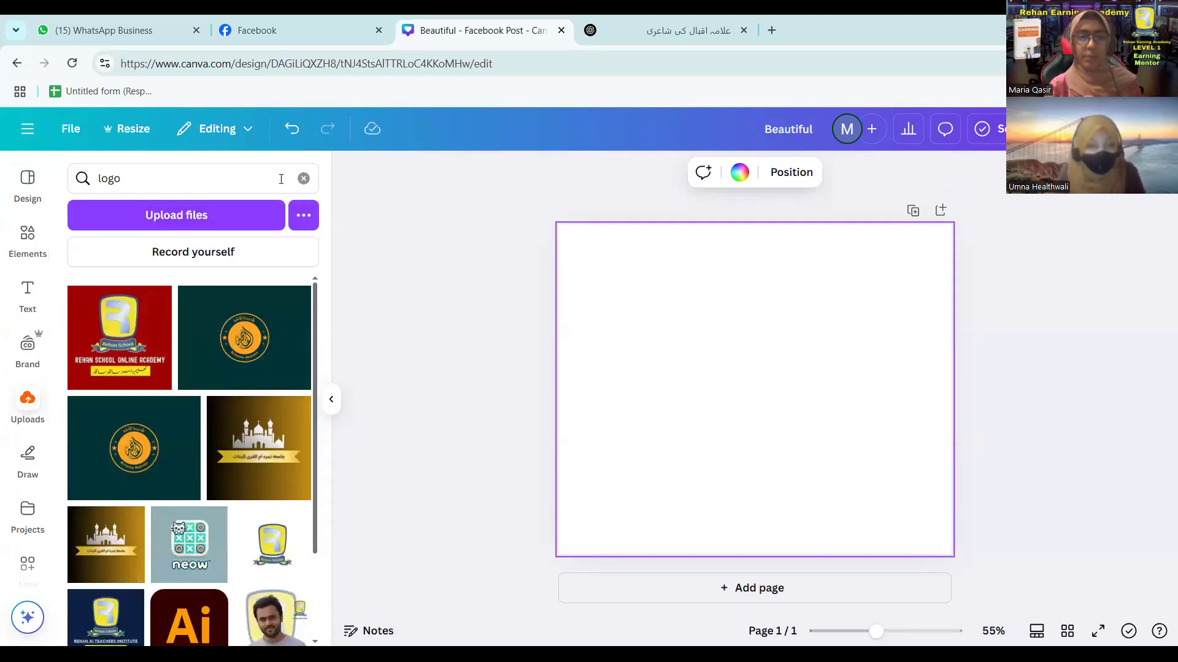
{"action": "left_click", "coordinate": [304, 179]}
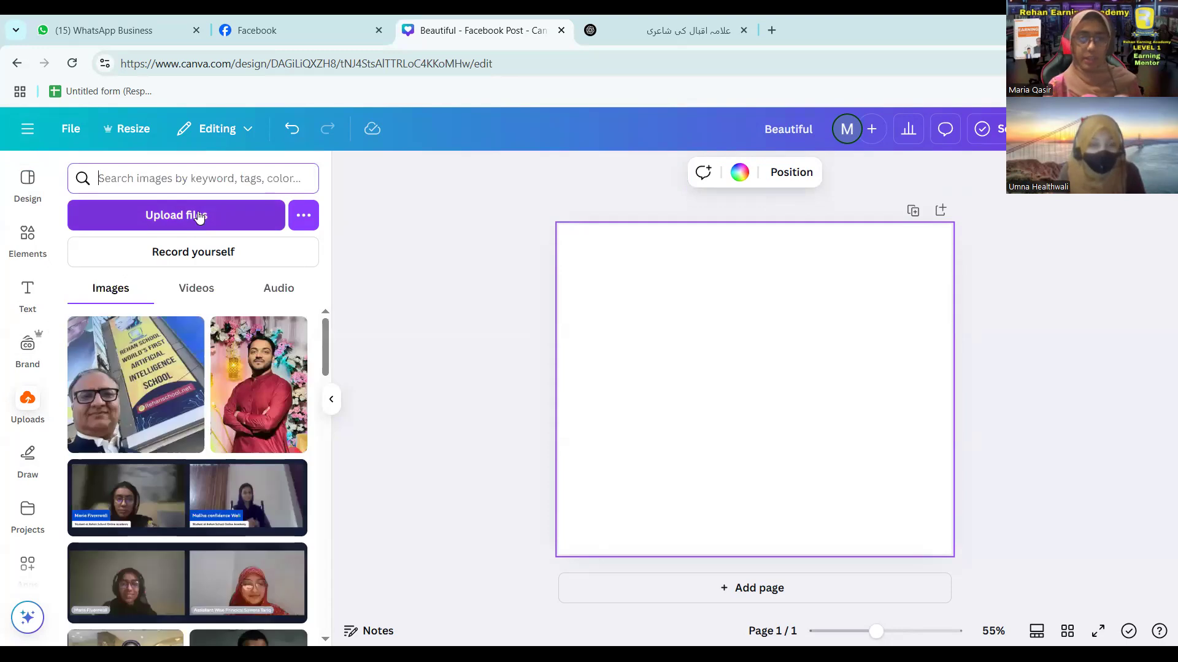
{"action": "left_click", "coordinate": [198, 214]}
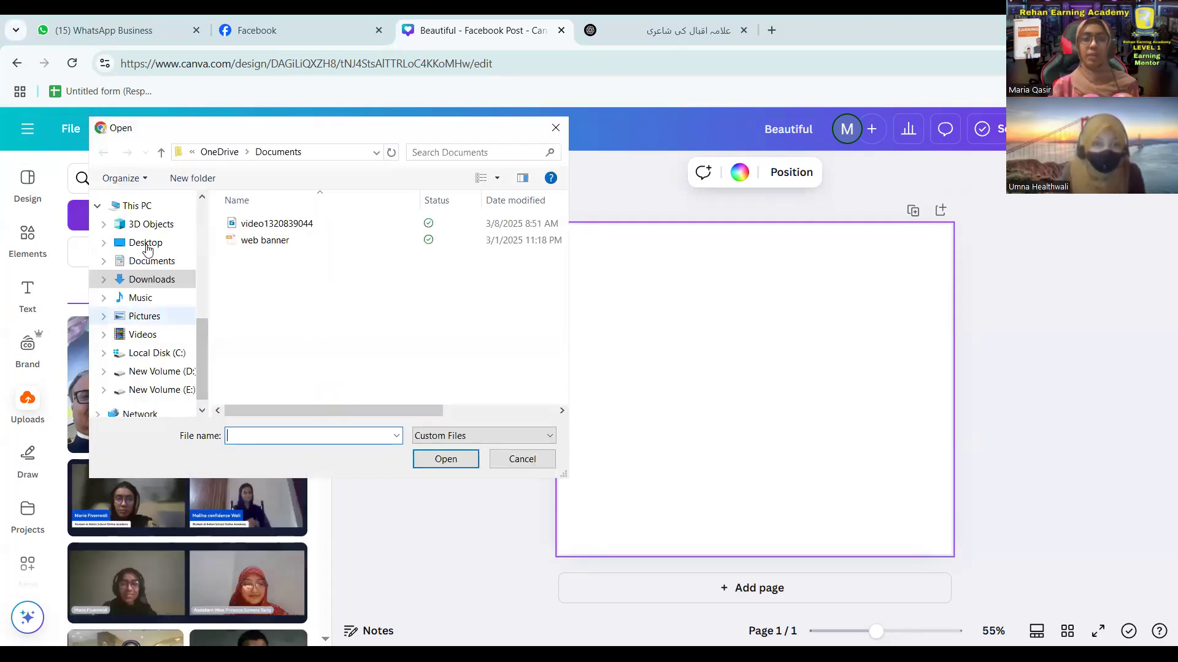
{"action": "left_click", "coordinate": [176, 277]}
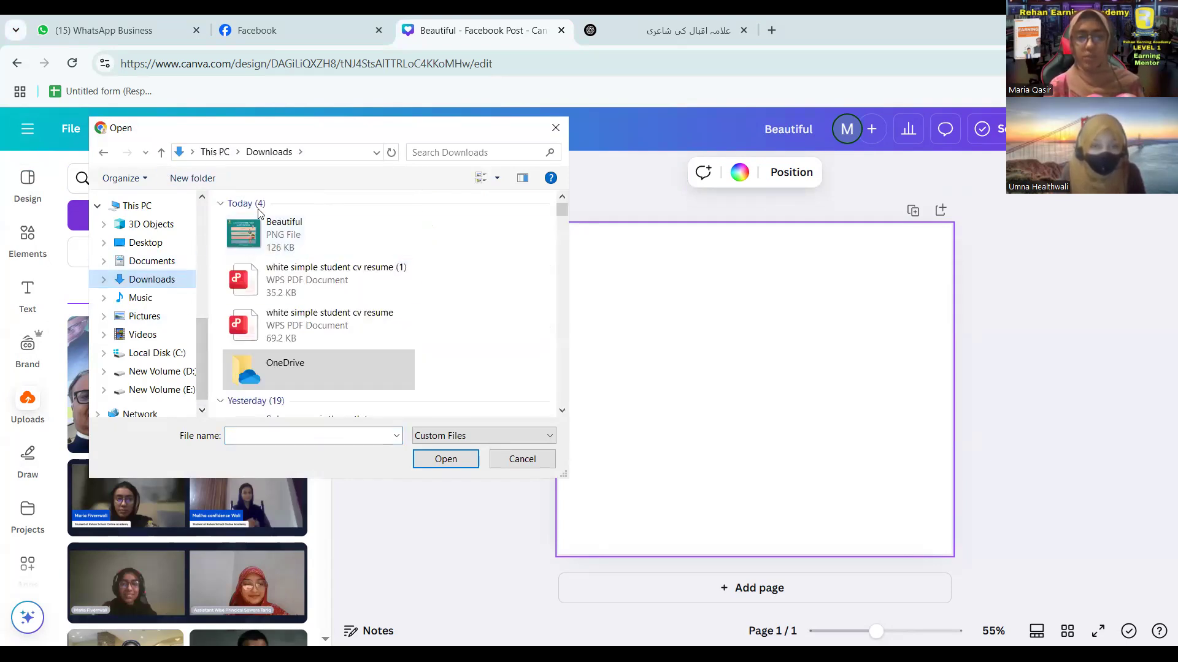
{"action": "left_click", "coordinate": [563, 131]}
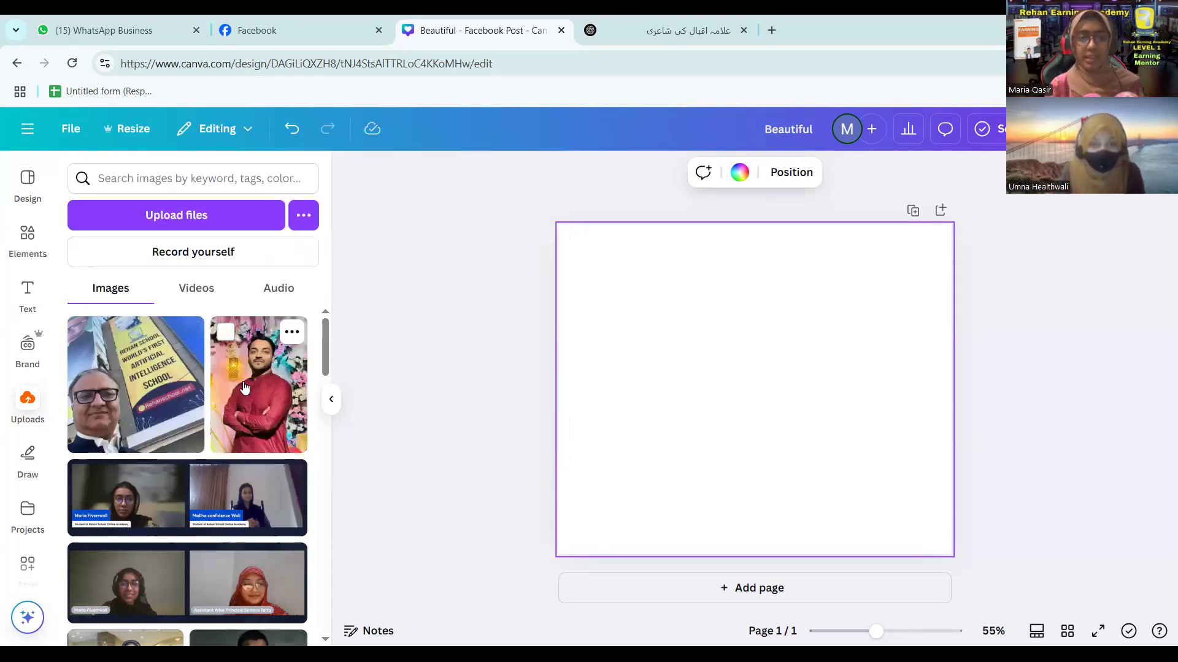
Place the uploaded portrait of the woman in a pink headscarf, enlarge it to the full page height, and remove its background.
{"action": "scroll", "coordinate": [192, 459], "scroll_direction": "down", "scroll_amount": 3}
{"action": "scroll", "coordinate": [192, 459], "scroll_direction": "down", "scroll_amount": 10}
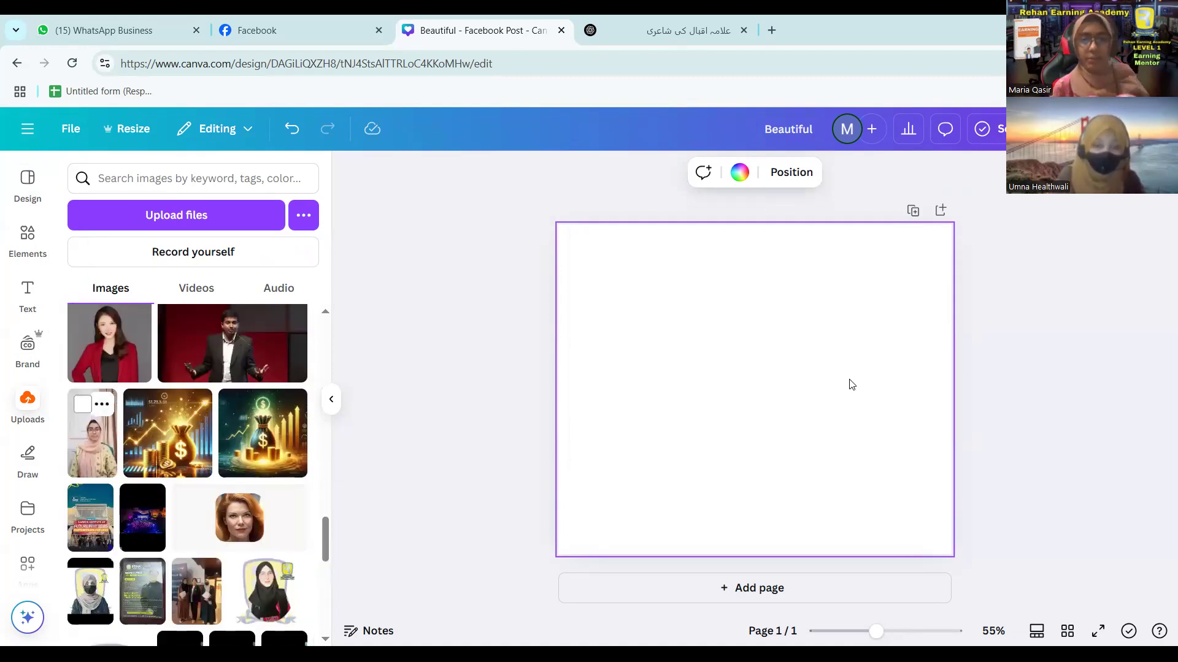
{"action": "left_click_drag", "start_coordinate": [753, 276], "coordinate": [759, 342]}
{"action": "left_click_drag", "start_coordinate": [768, 505], "coordinate": [885, 501]}
{"action": "left_click_drag", "start_coordinate": [770, 415], "coordinate": [727, 359]}
{"action": "left_click_drag", "start_coordinate": [805, 468], "coordinate": [904, 564]}
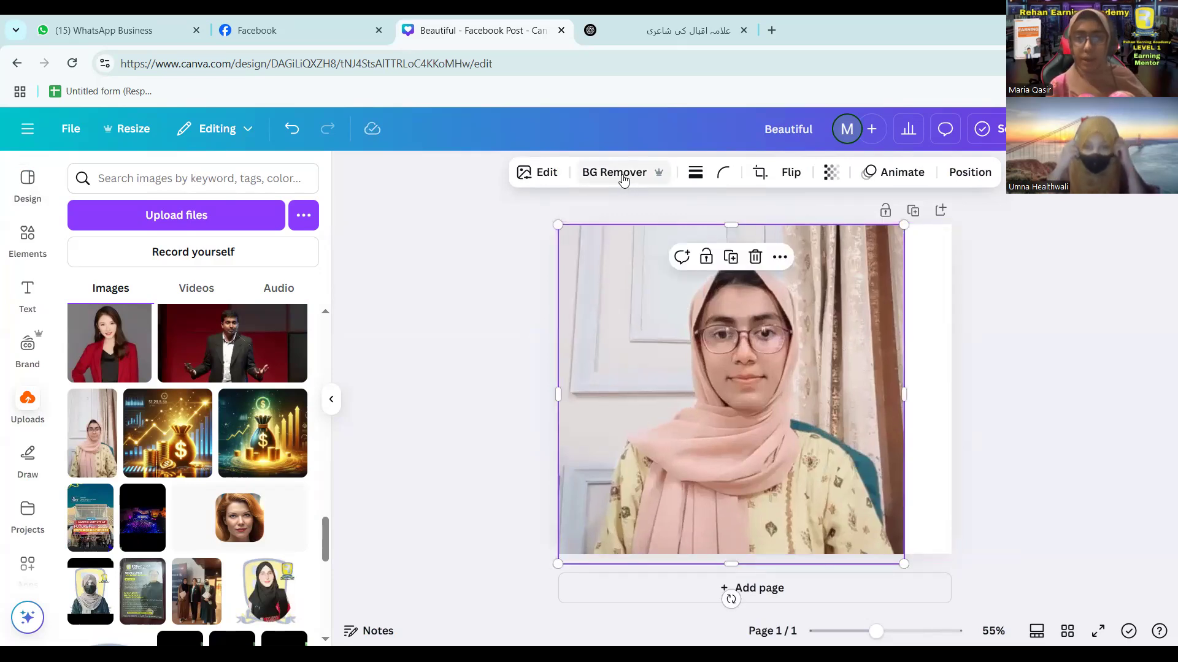
{"action": "left_click", "coordinate": [621, 173]}
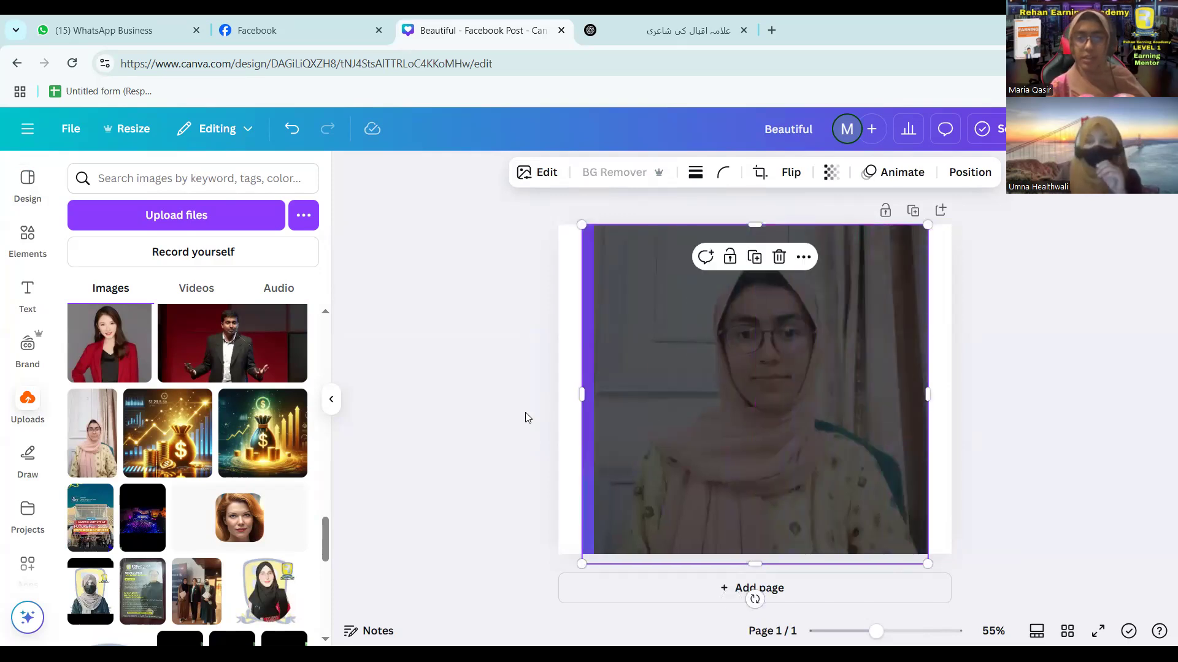
Search Google for "rehan school logo" in a new browser tab, preview the first image result, and return to the Canva design.
{"action": "left_click", "coordinate": [771, 31]}
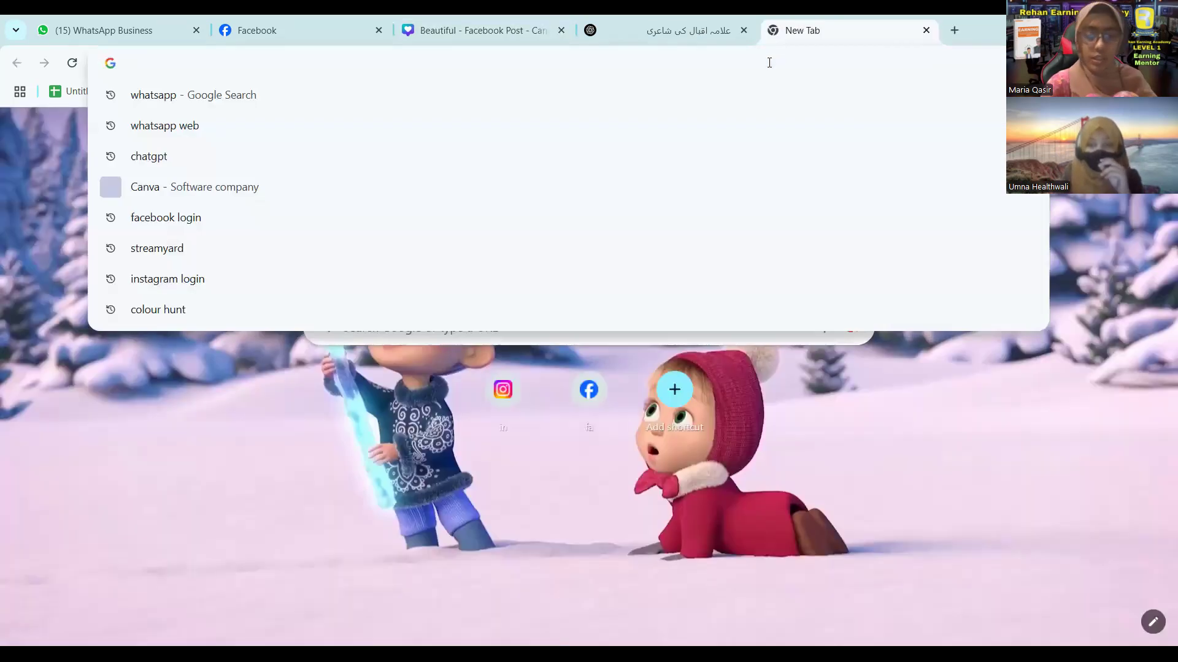
{"action": "type", "text": "reah"}
{"action": "key", "text": "BackSpace"}
{"action": "key", "text": "BackSpace"}
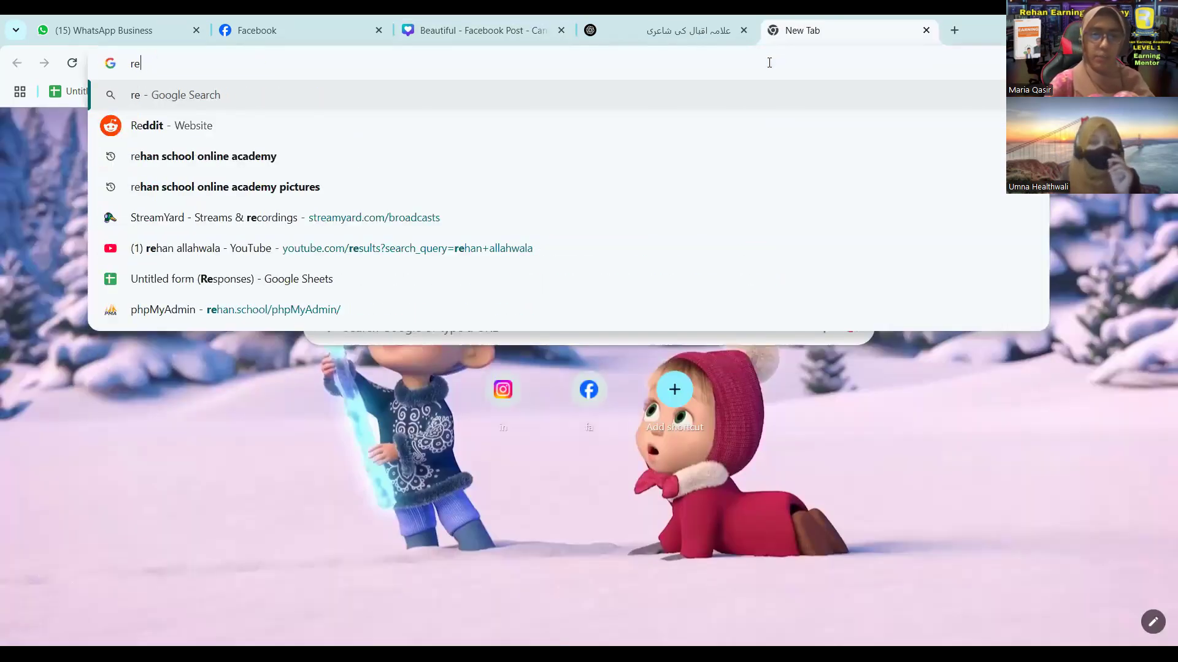
{"action": "type", "text": "han scj"}
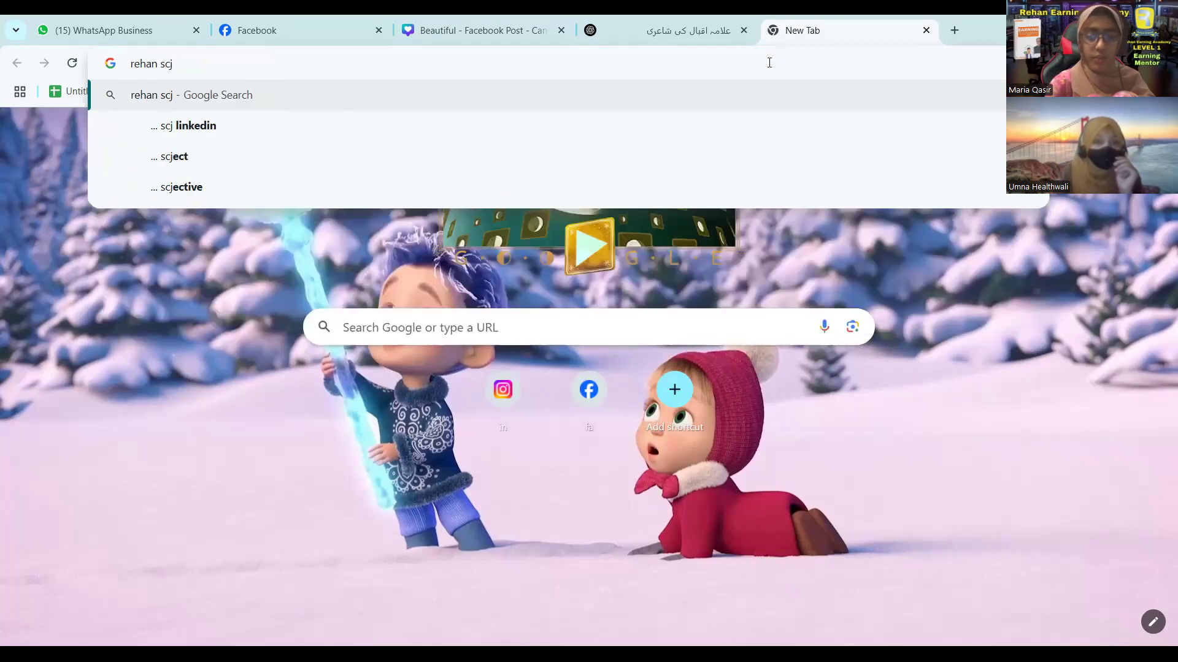
{"action": "key", "text": "BackSpace"}
{"action": "type", "text": "hoo"}
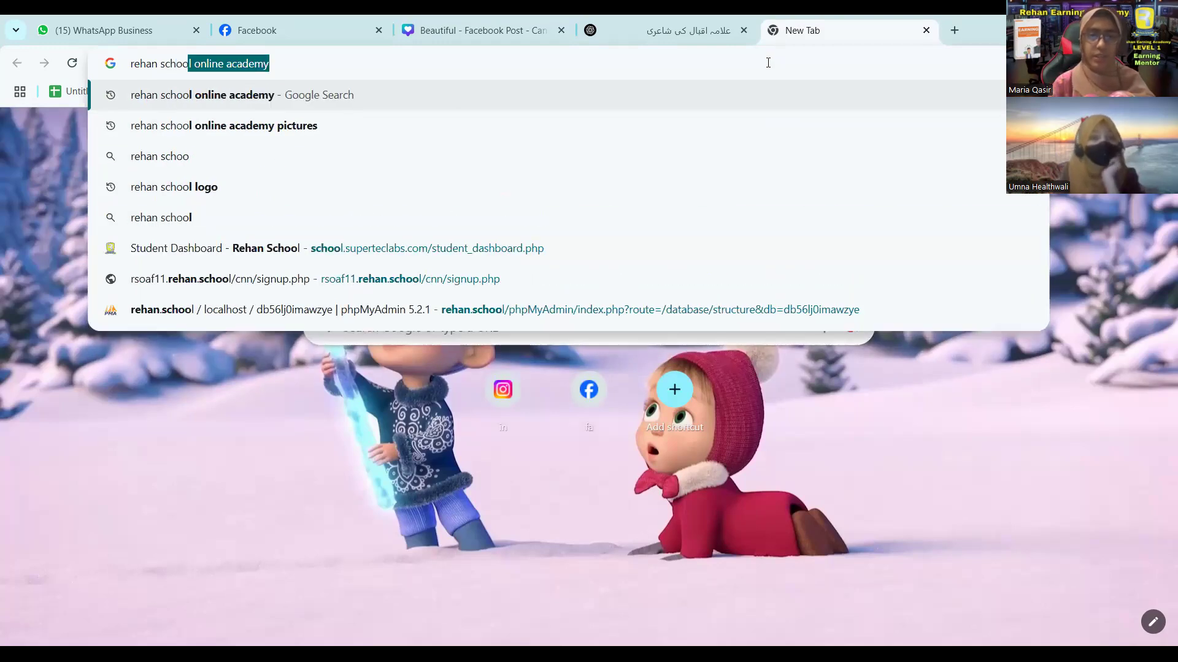
{"action": "left_click", "coordinate": [300, 195]}
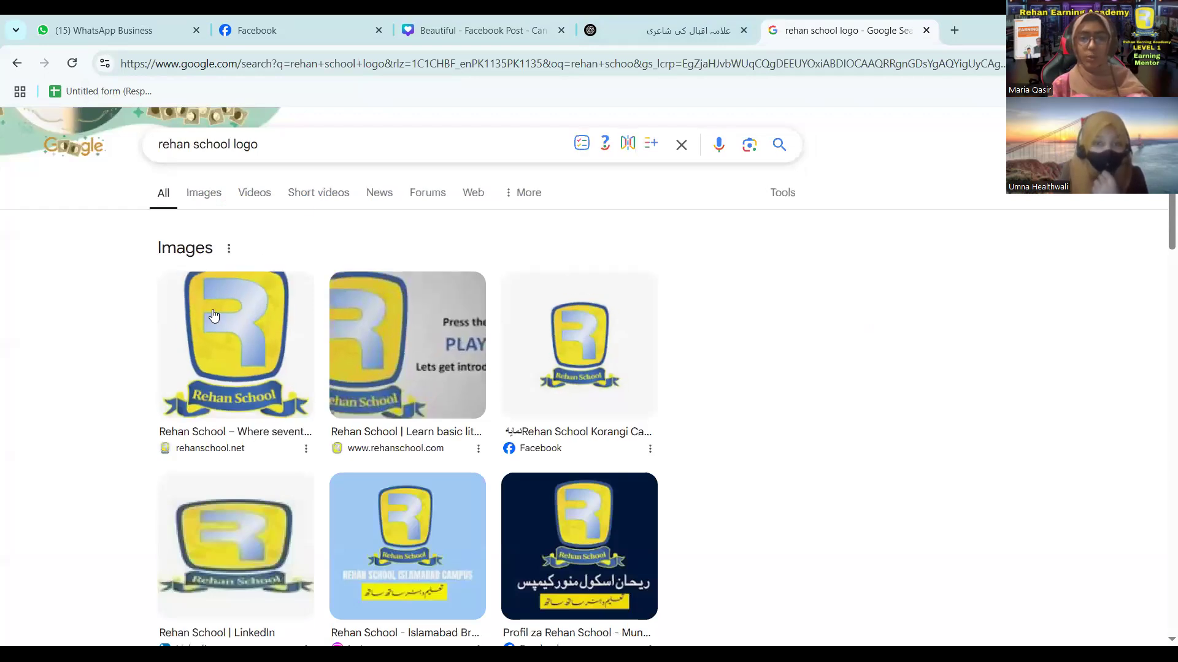
{"action": "left_click", "coordinate": [236, 343]}
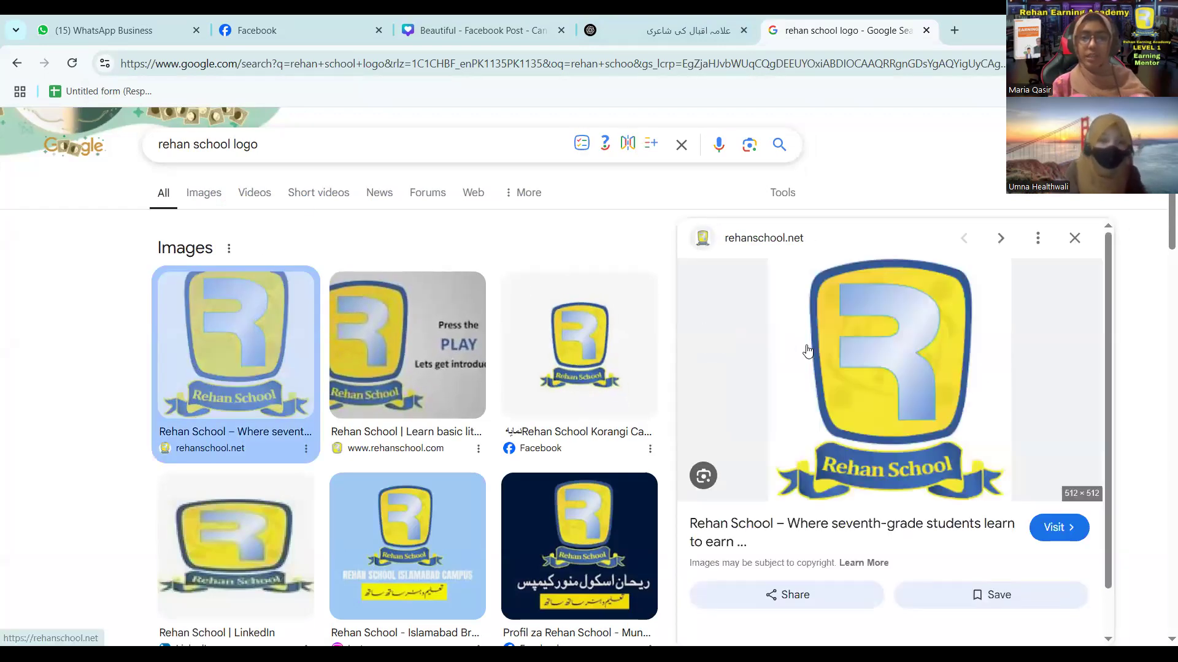
{"action": "left_click", "coordinate": [538, 21]}
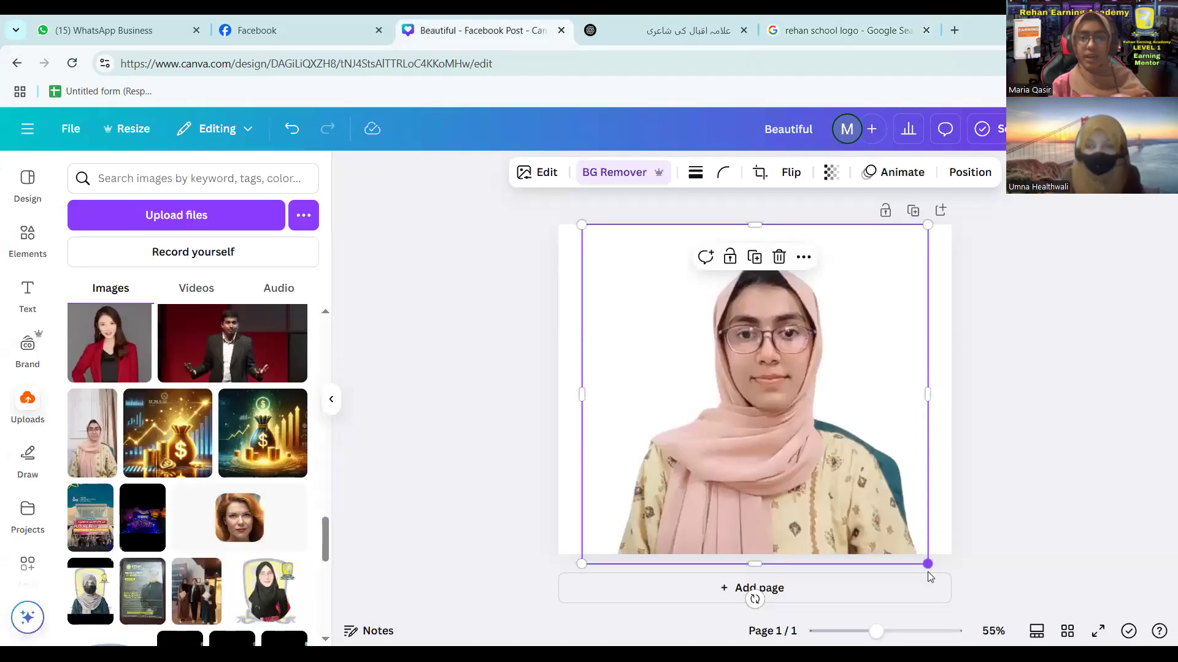
Enlarge the cut-out portrait slightly and search the uploaded images for "logo".
{"action": "left_click_drag", "start_coordinate": [927, 565], "coordinate": [939, 574]}
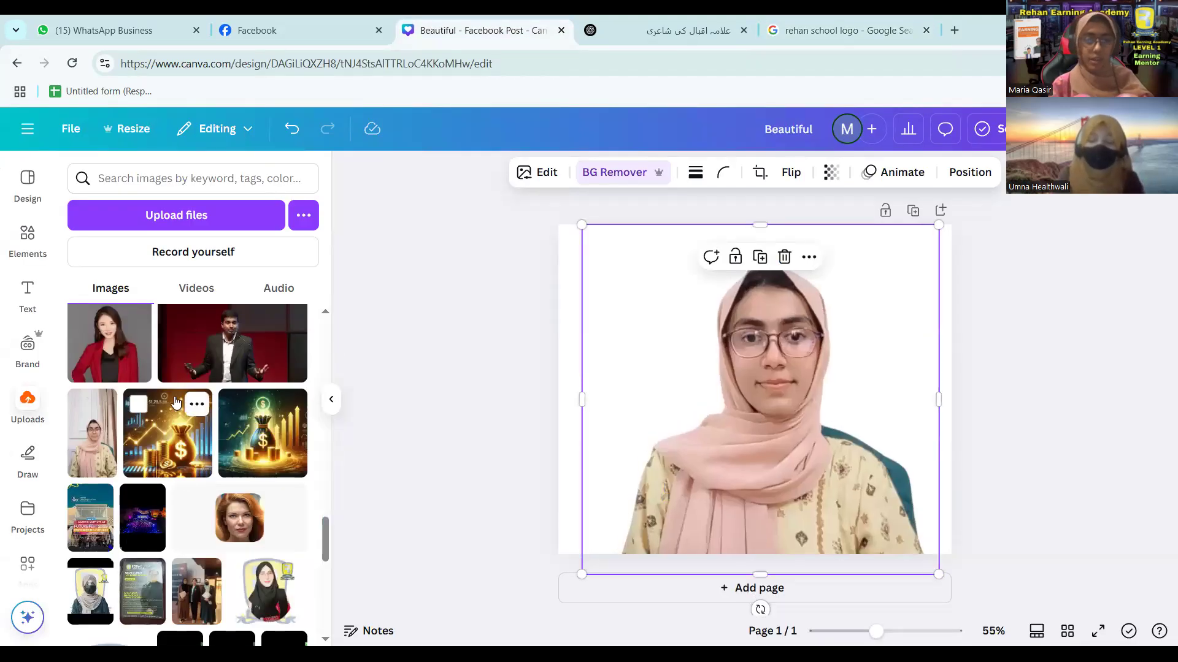
{"action": "left_click", "coordinate": [200, 184]}
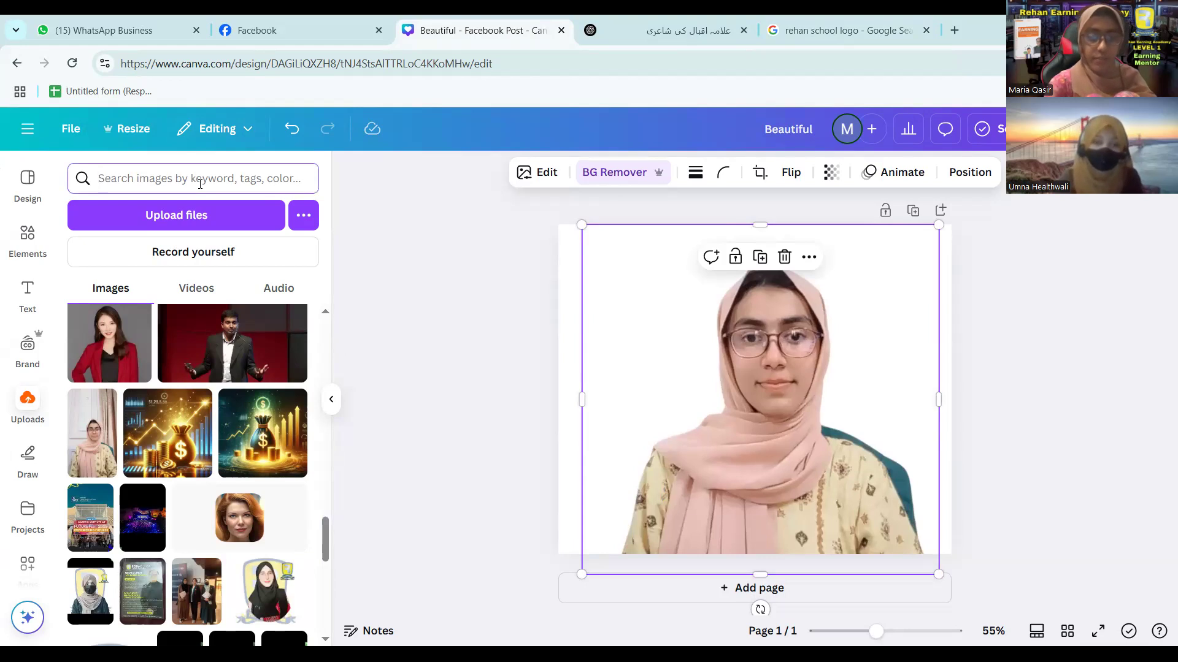
{"action": "type", "text": "rehan"}
{"action": "key", "text": "BackSpace"}
{"action": "key", "text": "BackSpace"}
{"action": "key", "text": "BackSpace"}
{"action": "key", "text": "BackSpace"}
{"action": "key", "text": "BackSpace"}
{"action": "type", "text": "logo"}
{"action": "key", "text": "Return"}
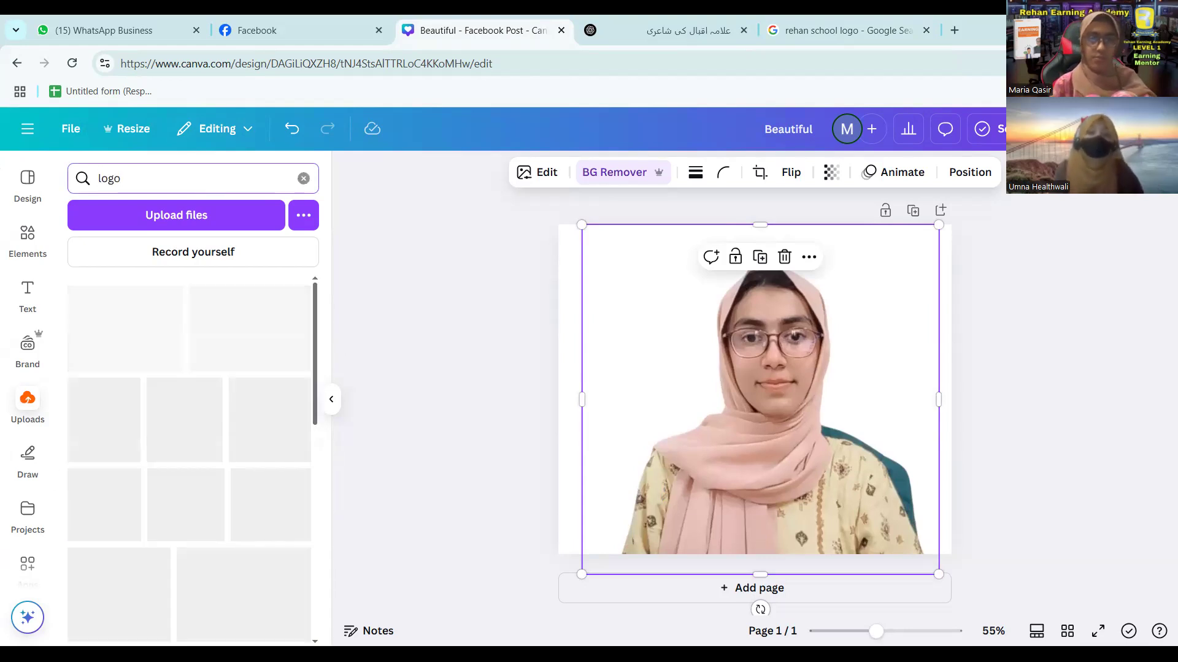
Set the uploaded Rehan School logo on white as the page background and move the portrait lower in front of it.
{"action": "scroll", "coordinate": [201, 466], "scroll_direction": "down", "scroll_amount": 3}
{"action": "left_click_drag", "start_coordinate": [273, 429], "coordinate": [704, 334]}
{"action": "right_click", "coordinate": [705, 333]}
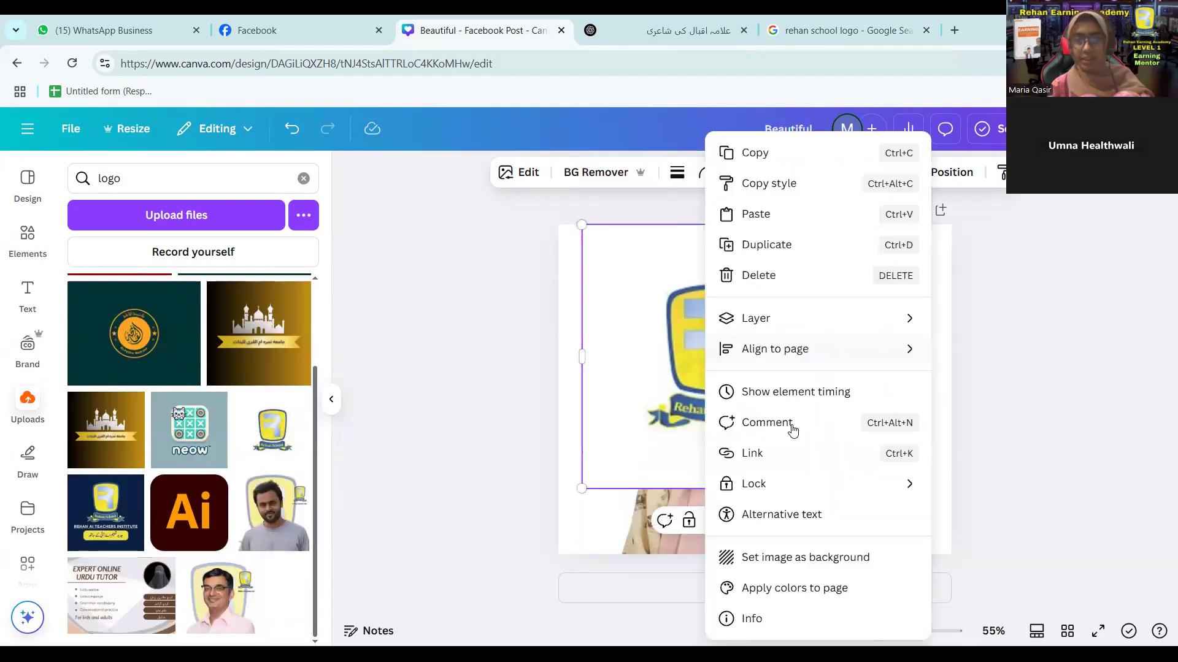
{"action": "left_click", "coordinate": [776, 558]}
{"action": "left_click_drag", "start_coordinate": [627, 353], "coordinate": [597, 428]}
{"action": "left_click", "coordinate": [948, 545]}
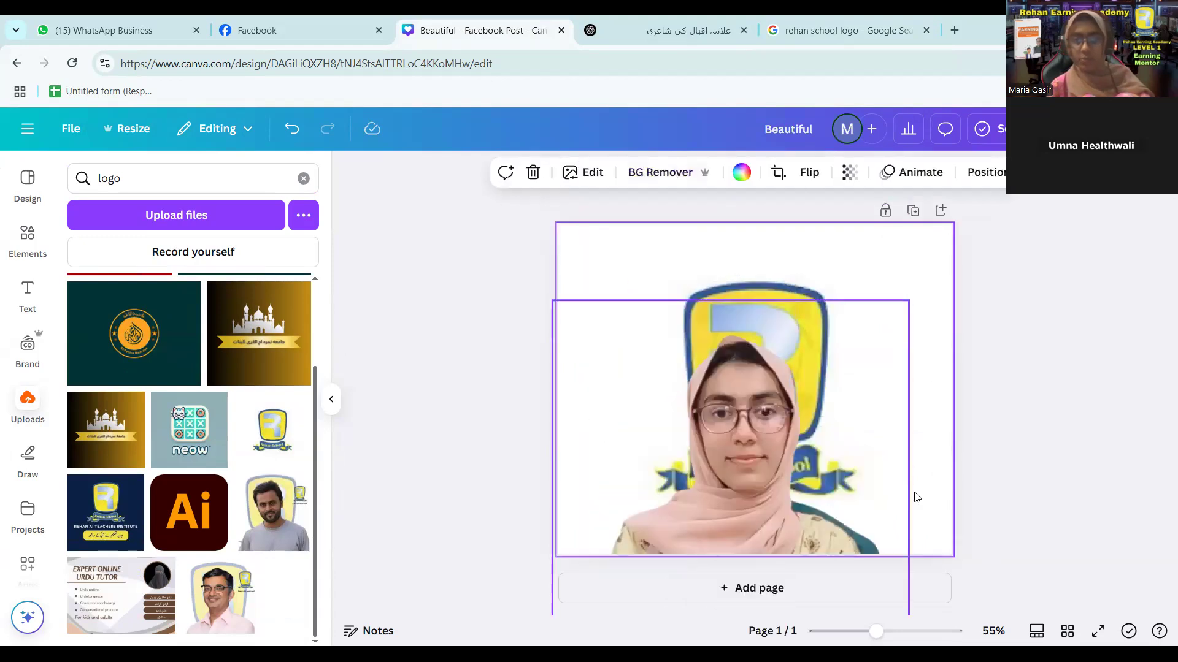
Detach the Rehan School logo from the page background and bring the portrait in front of it.
{"action": "right_click", "coordinate": [839, 342]}
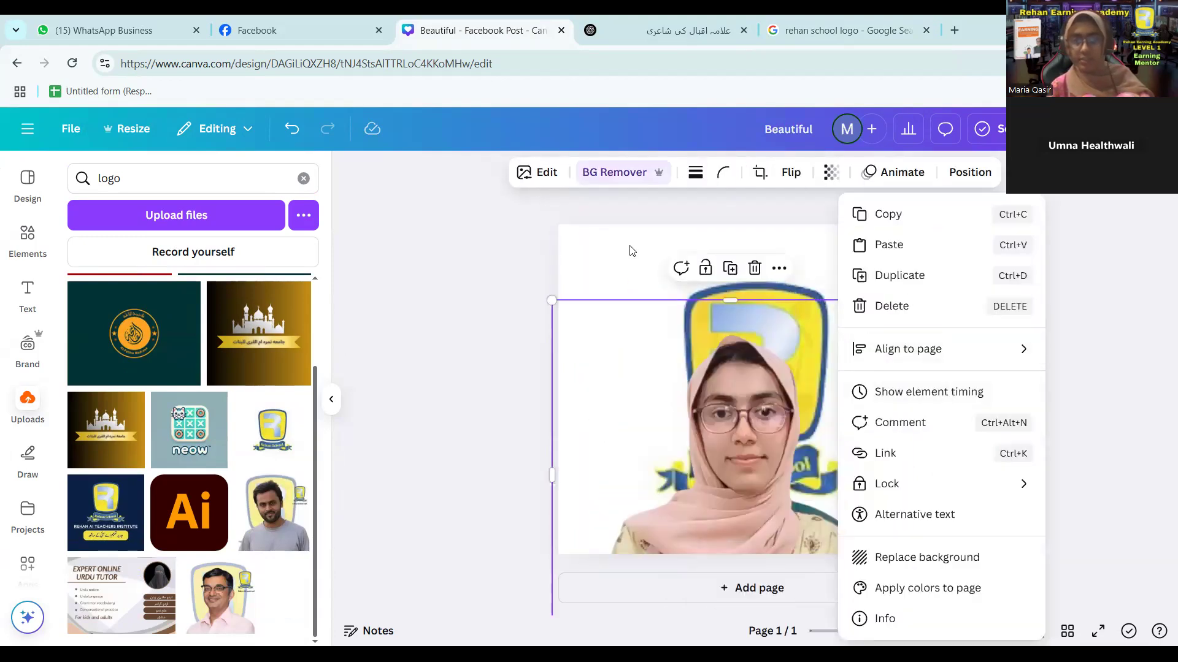
{"action": "right_click", "coordinate": [632, 250]}
{"action": "left_click", "coordinate": [877, 504]}
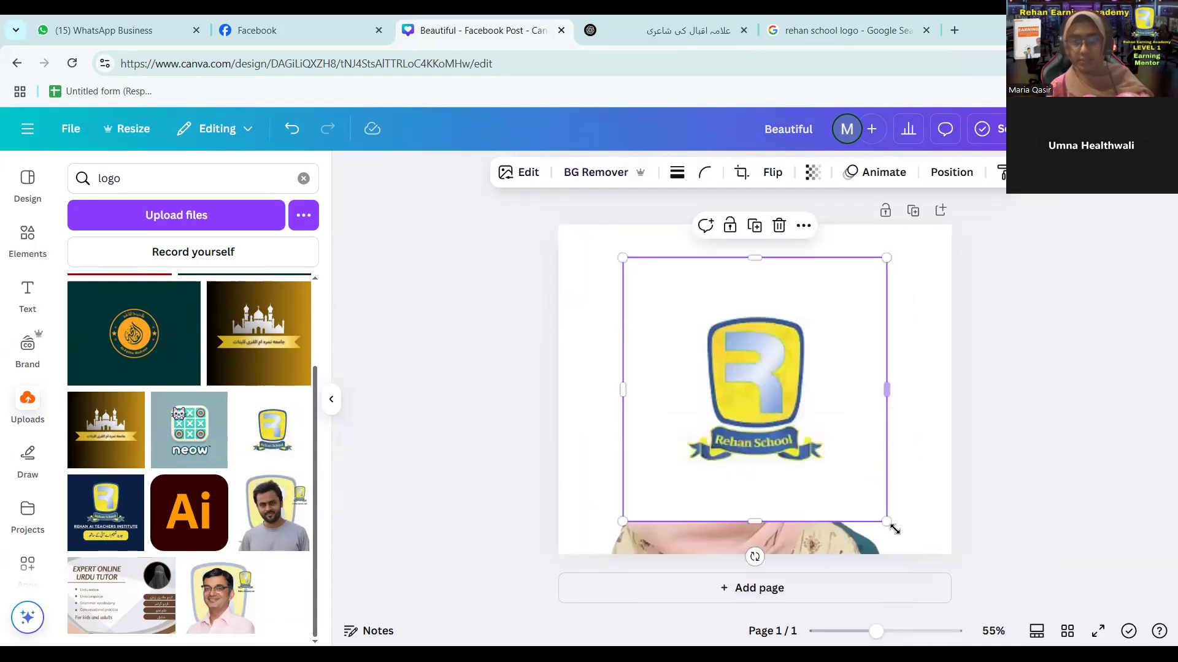
{"action": "left_click", "coordinate": [813, 536]}
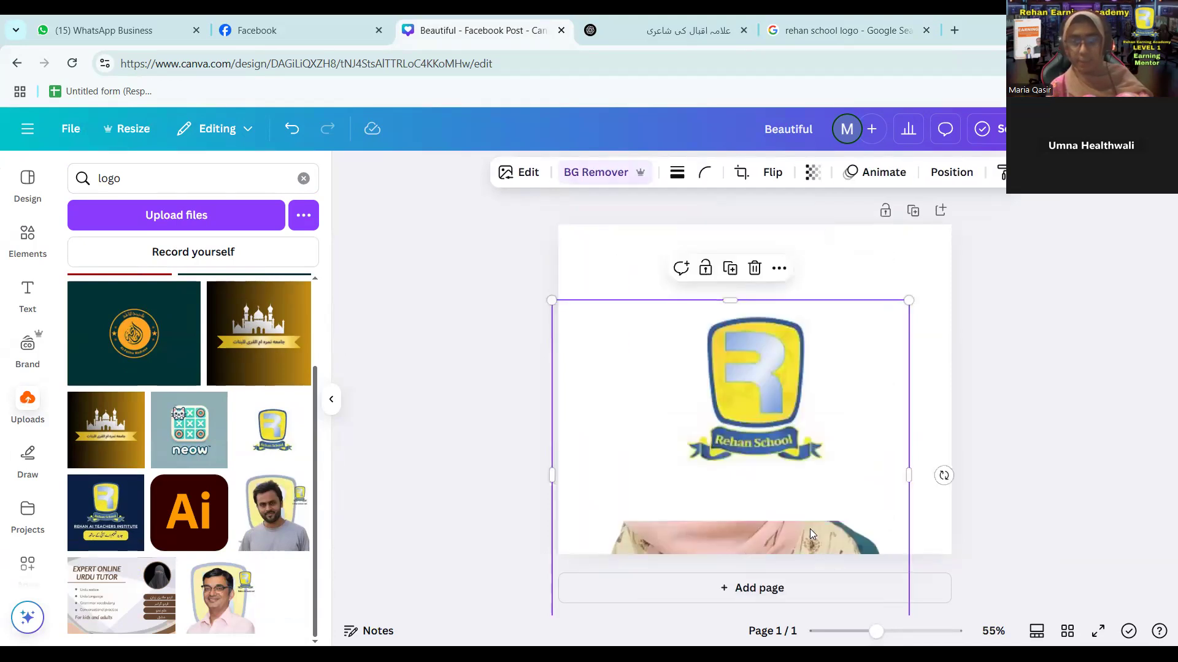
{"action": "right_click", "coordinate": [863, 323]}
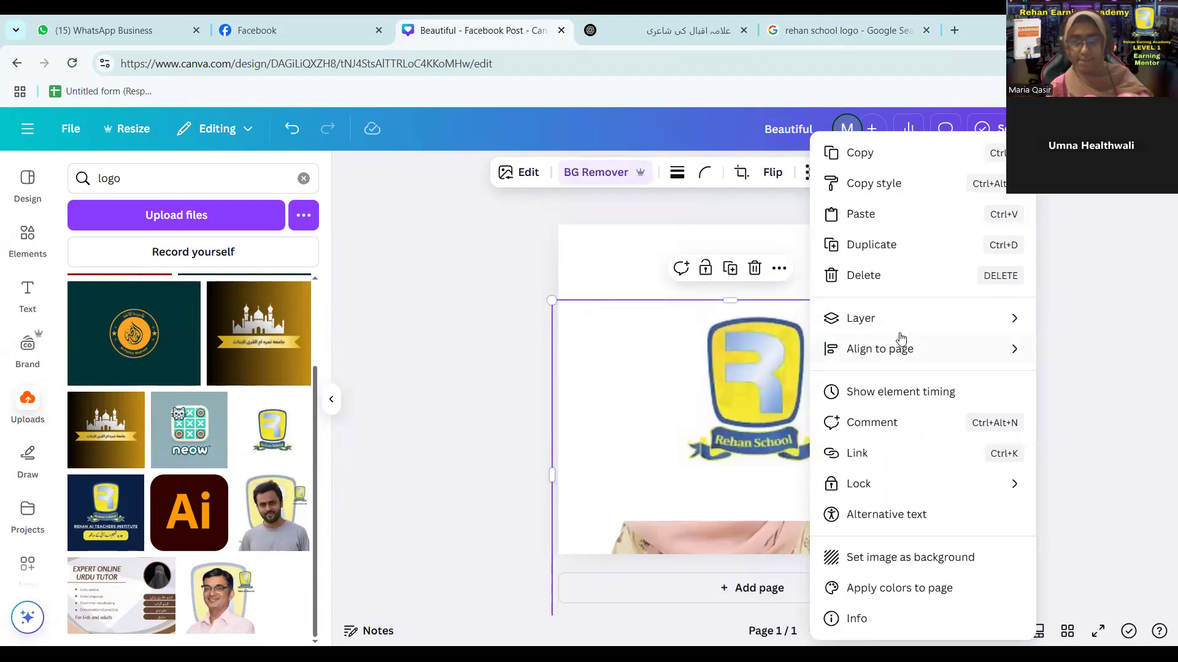
{"action": "mouse_move", "coordinate": [879, 326]}
{"action": "left_click", "coordinate": [690, 348]}
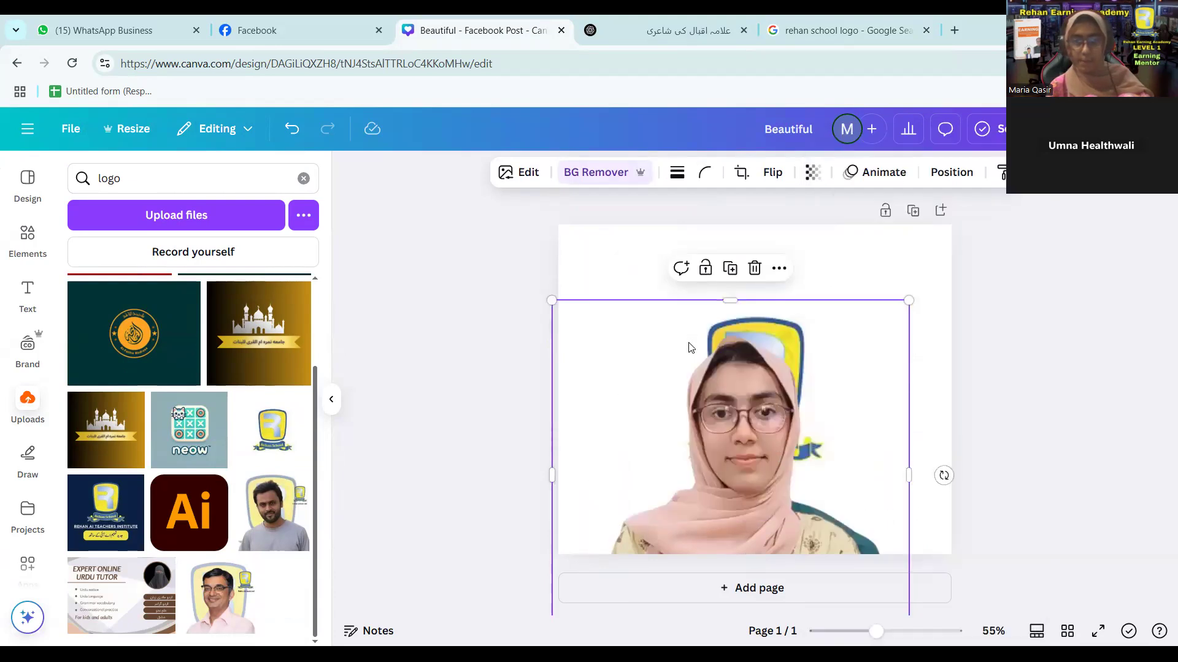
Move the portrait to the page's left edge and enlarge the Rehan School logo behind it to nearly the page height.
{"action": "left_click_drag", "start_coordinate": [704, 419], "coordinate": [612, 395]}
{"action": "left_click", "coordinate": [883, 514]}
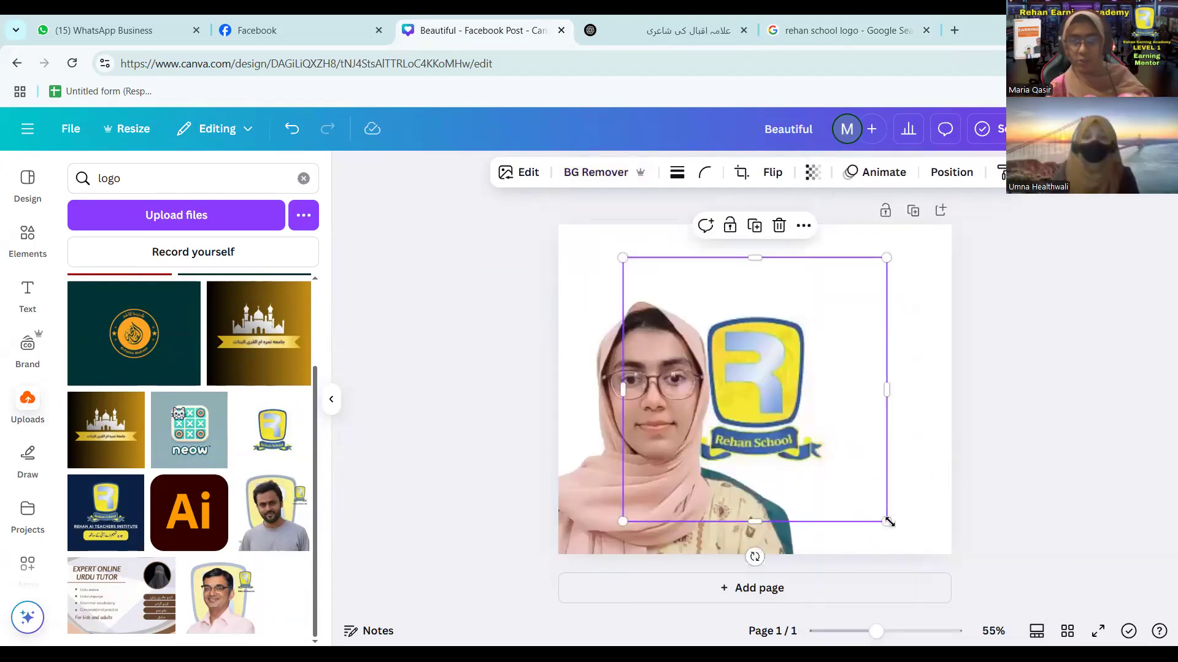
{"action": "left_click_drag", "start_coordinate": [1024, 597], "coordinate": [1101, 638]}
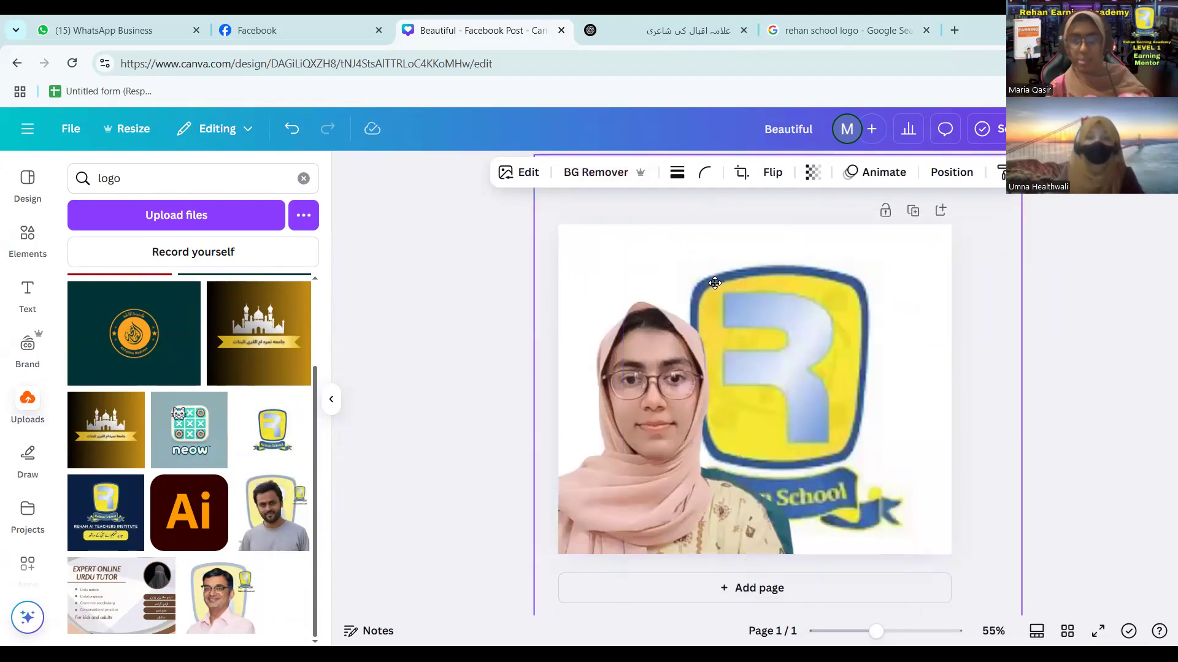